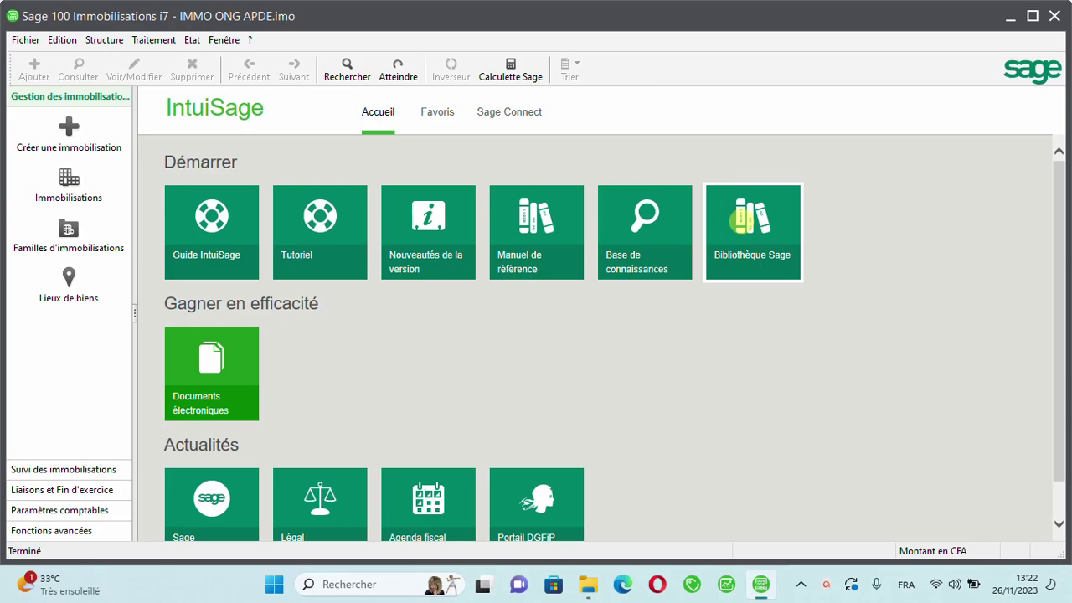
View the company settings (Paramètres société) and close them without changes.
left_click(15, 46)
left_click(86, 139)
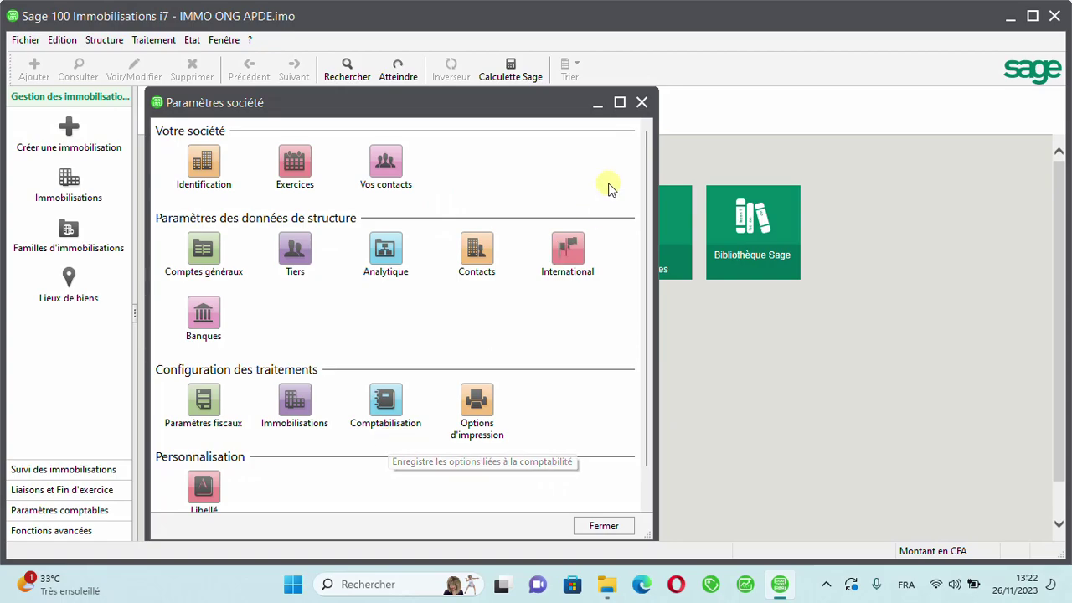
left_click(641, 103)
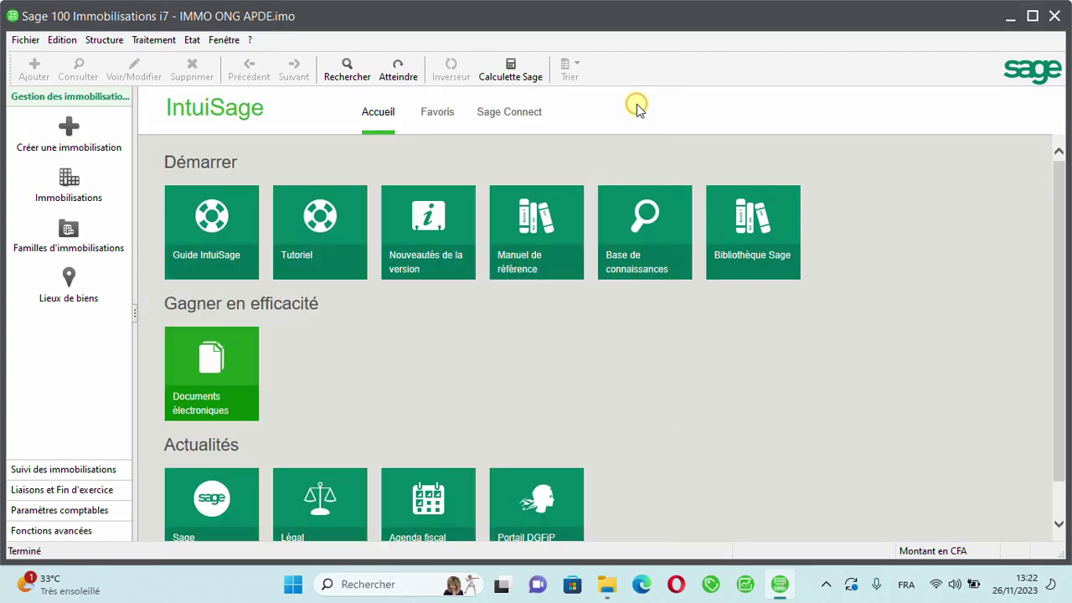
View the list of asset families (Familles d'immobilisations) and close it.
left_click(102, 40)
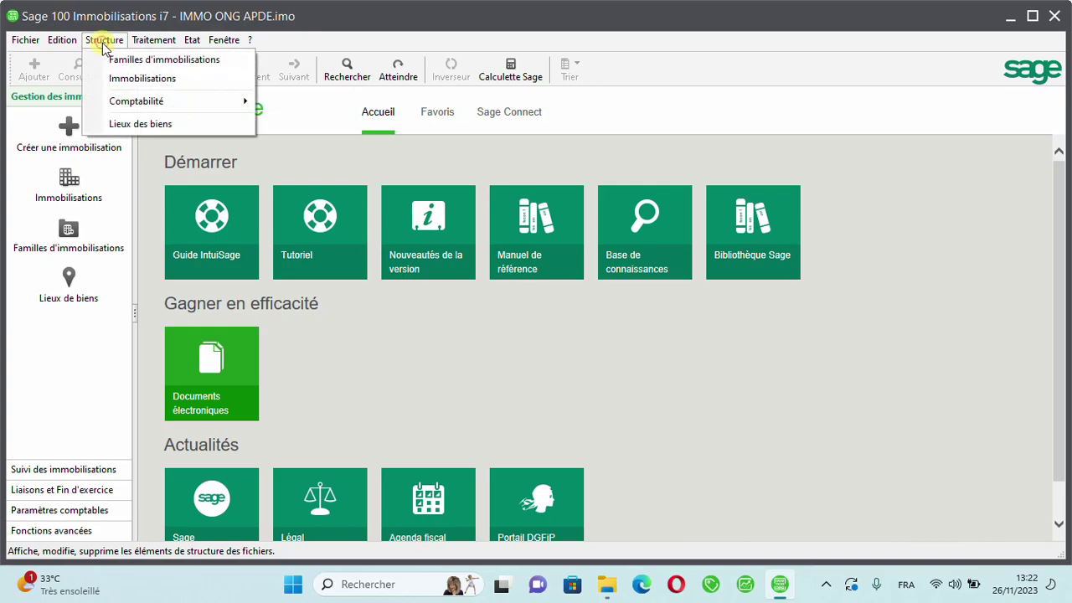
left_click(195, 70)
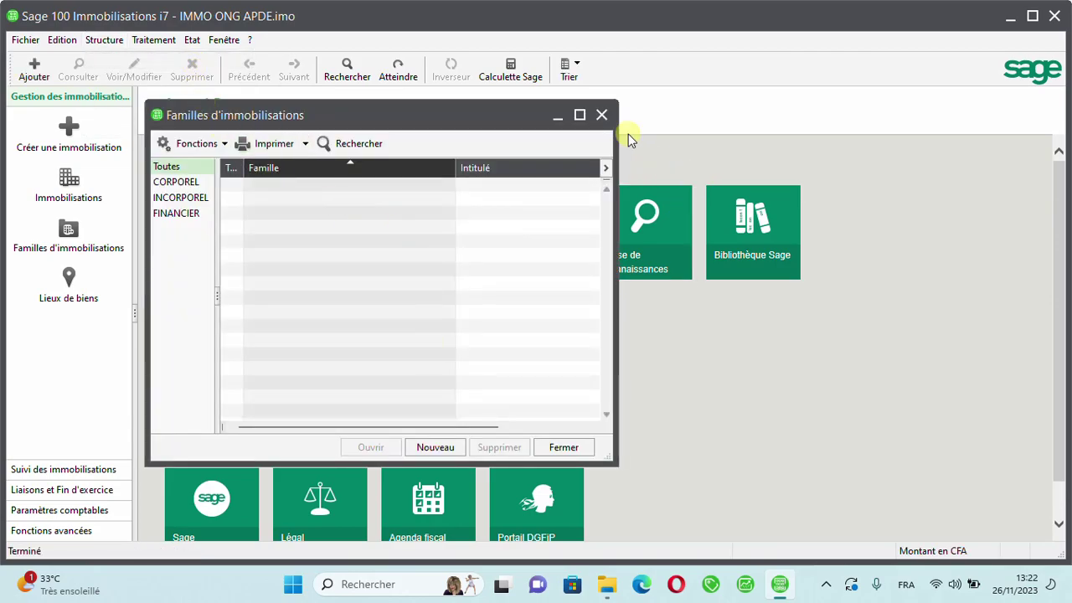
left_click(600, 116)
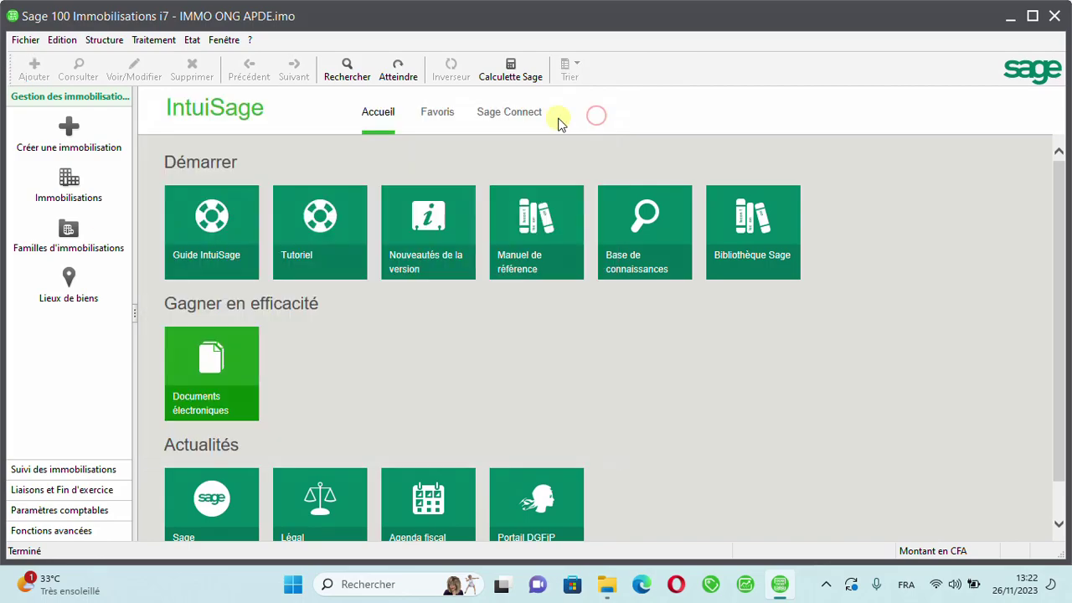
Start a new asset family with code 2442MAT and title MATERIEL INFORMATIQUE.
left_click(65, 234)
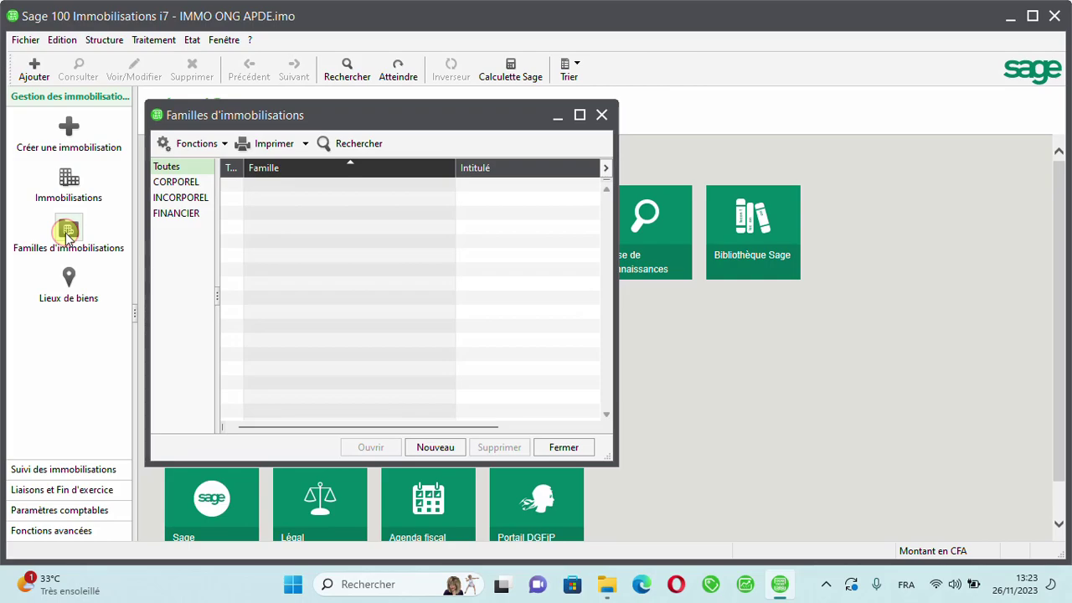
left_click(434, 448)
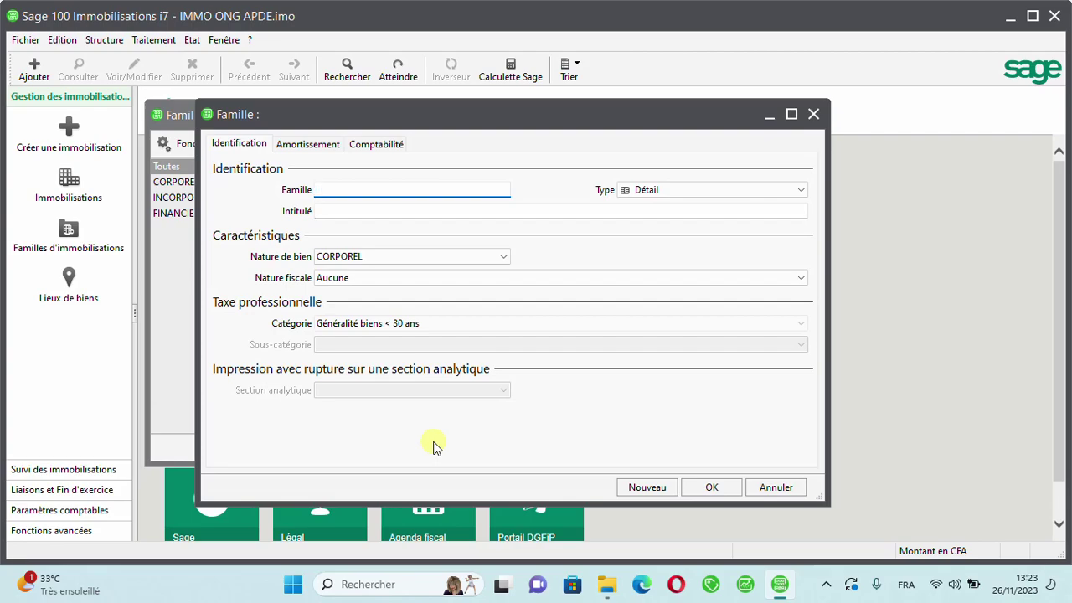
type("2442MAT")
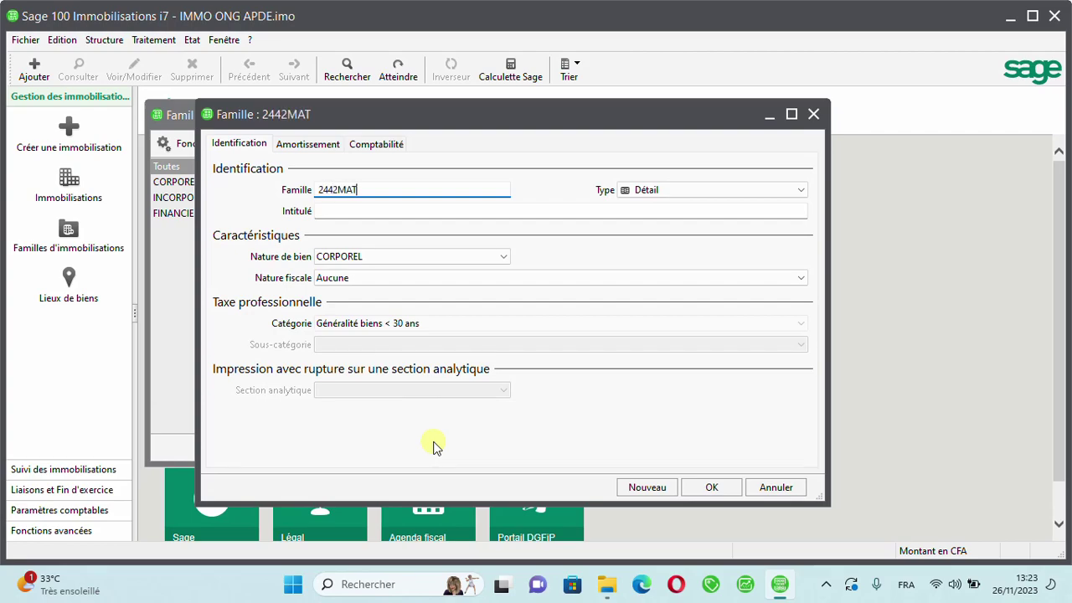
key("Tab")
key("Tab")
type("M")
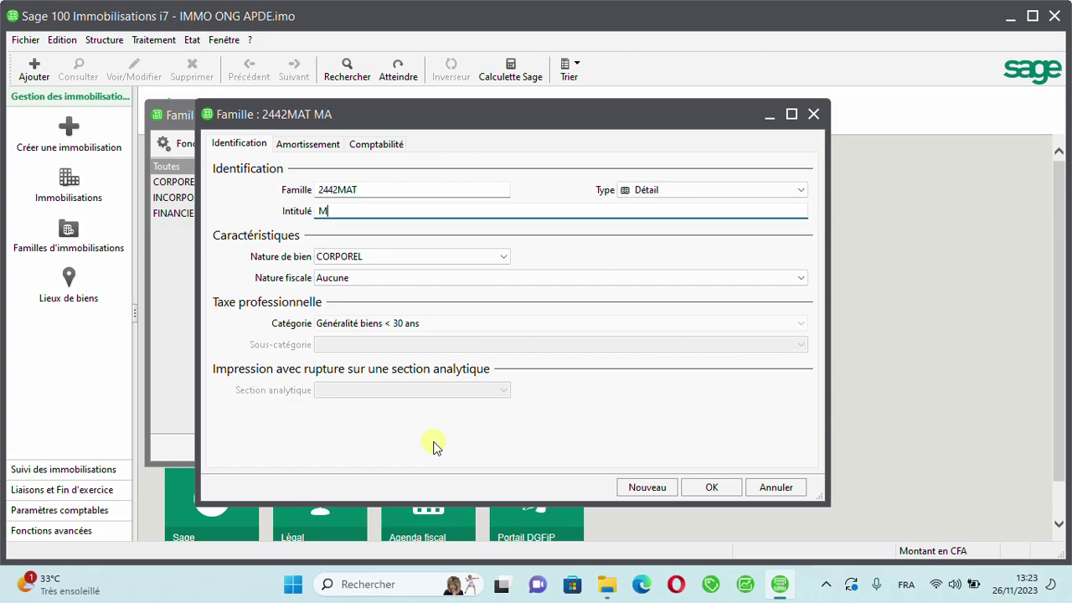
type("ATERIEL IN")
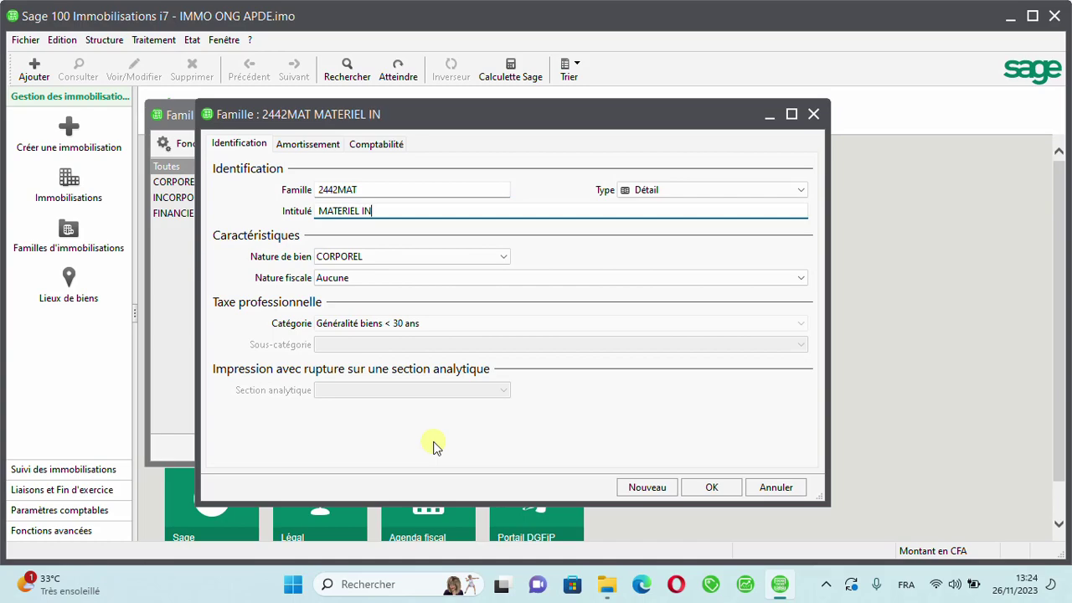
type("FORMATIQUE")
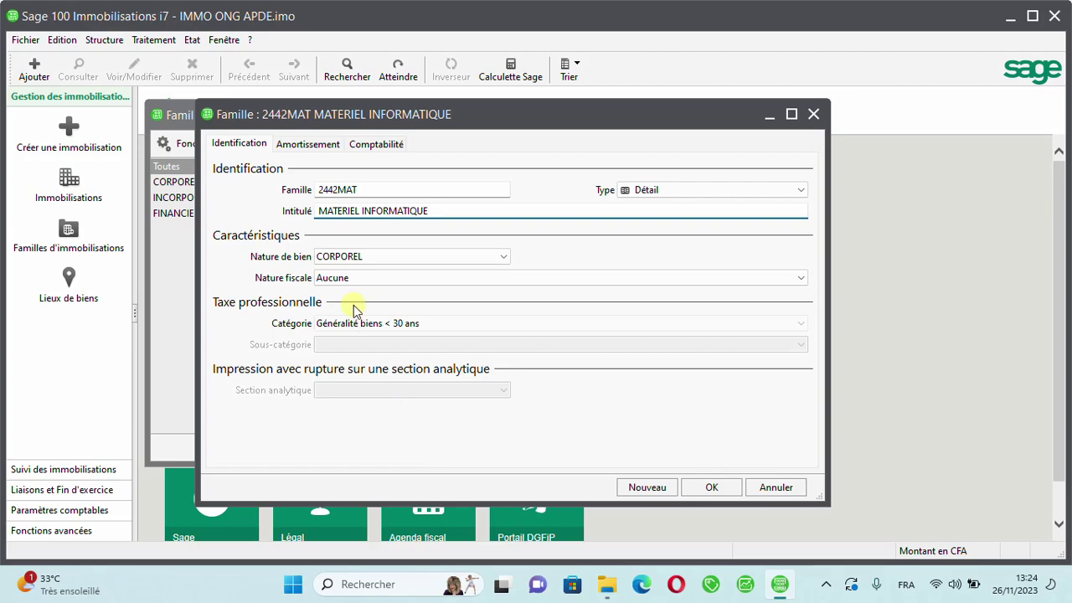
Set the economic depreciation period of family 2442MAT to 5 years and save the family.
left_click(308, 144)
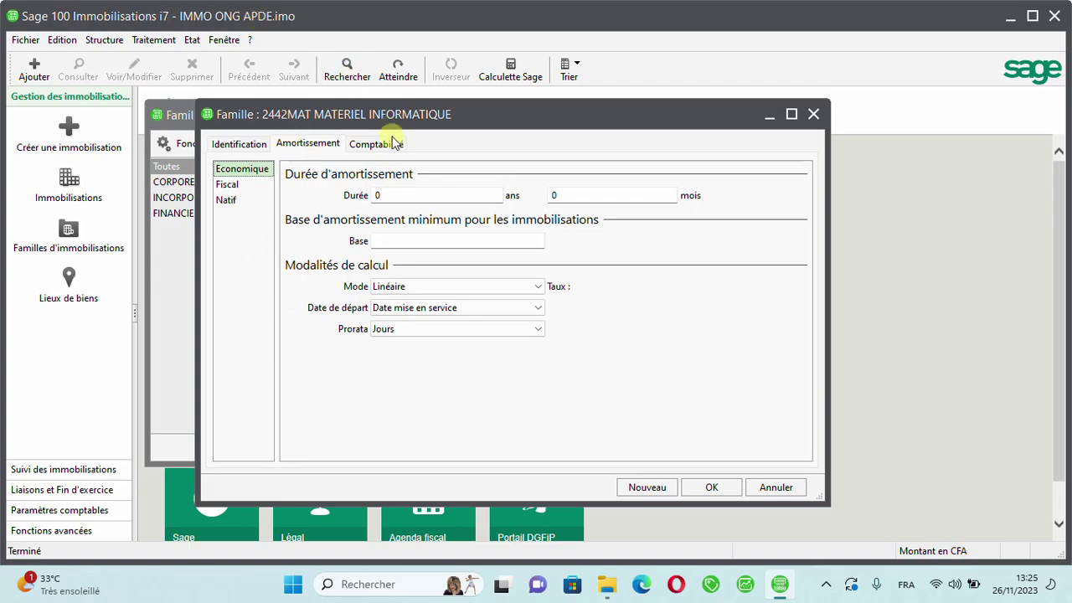
left_click(396, 195)
key("BackSpace")
type("5")
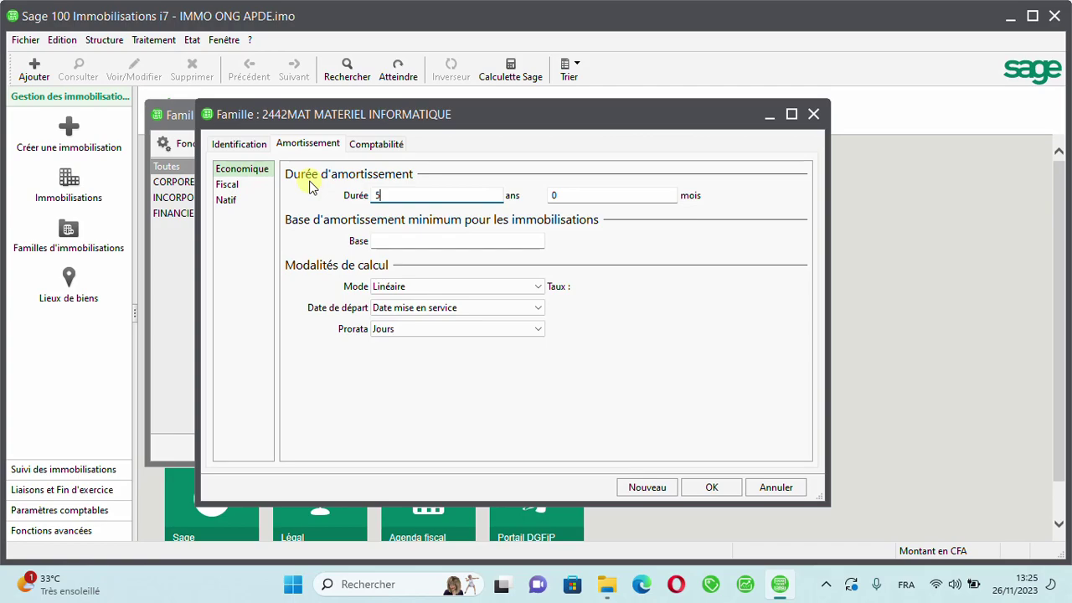
left_click(370, 144)
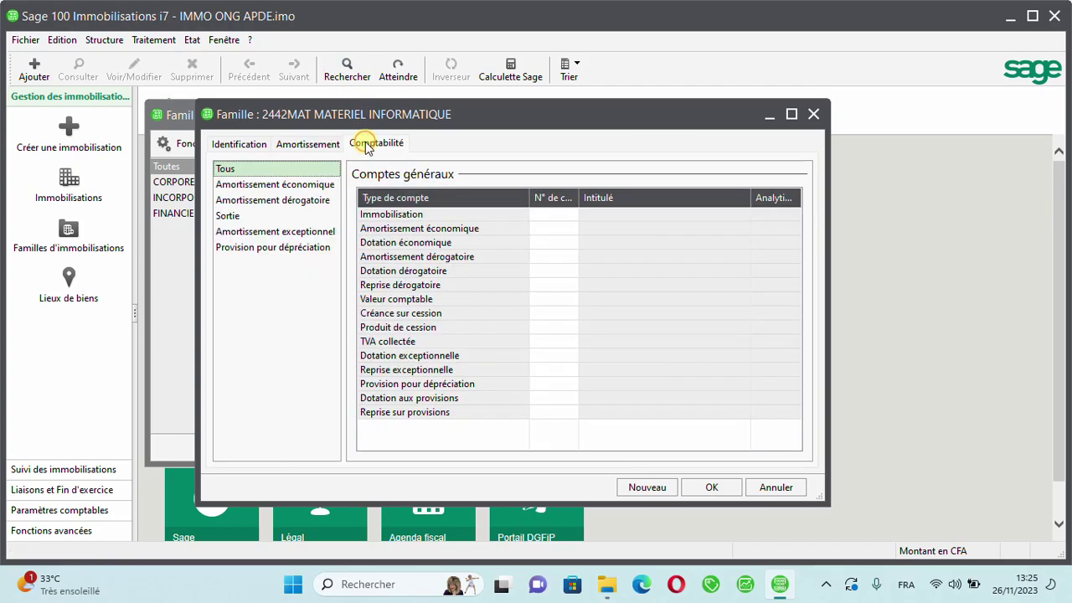
left_click(309, 145)
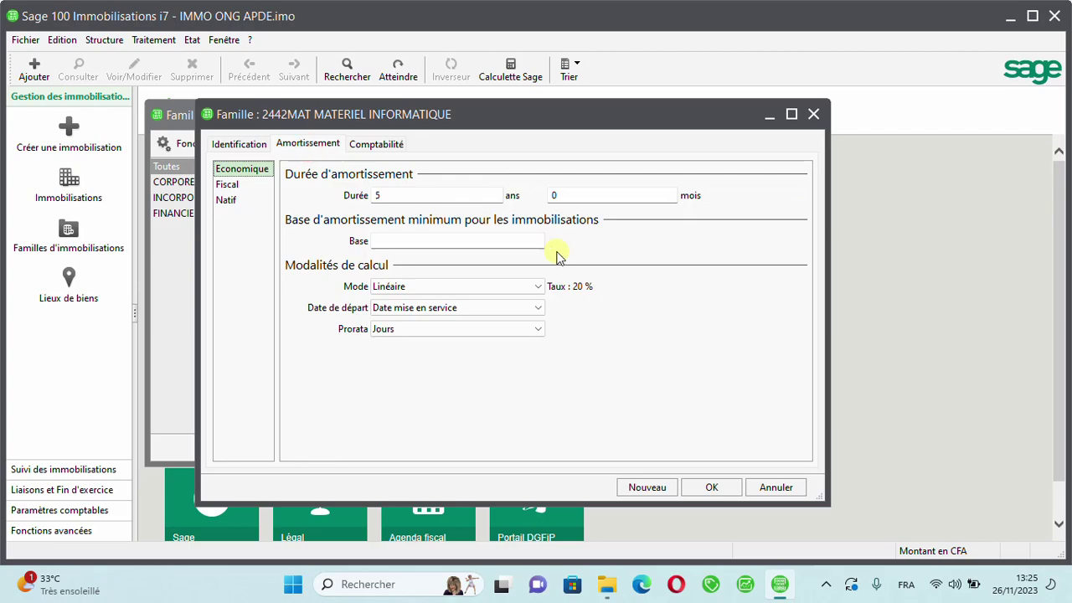
left_click(700, 488)
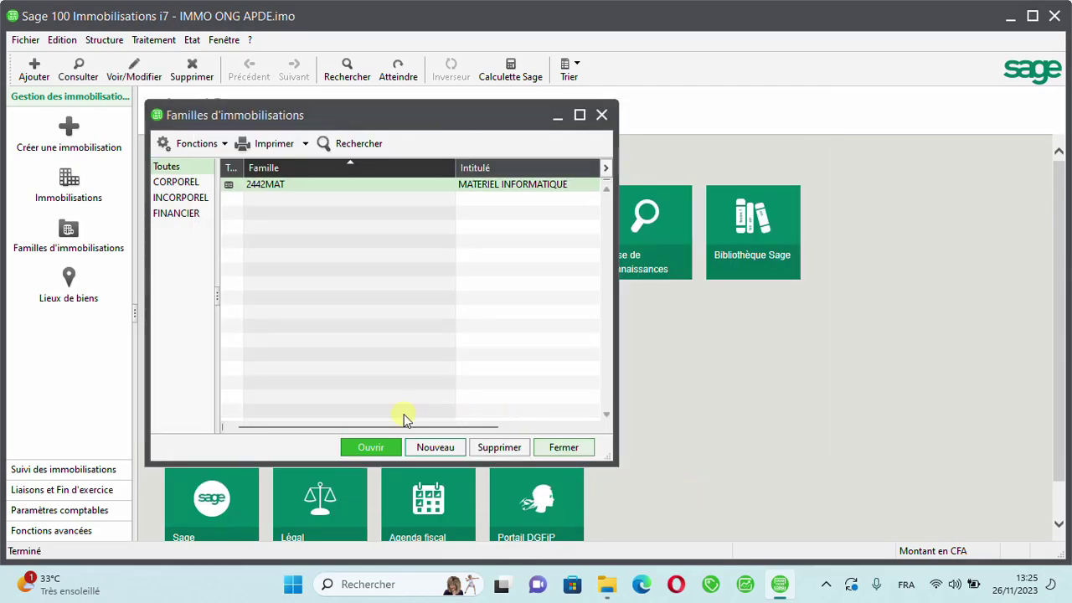
Start another asset family with code 2451MAT and title MATERIEL DE TRANSPORT.
left_click(431, 448)
type("2451")
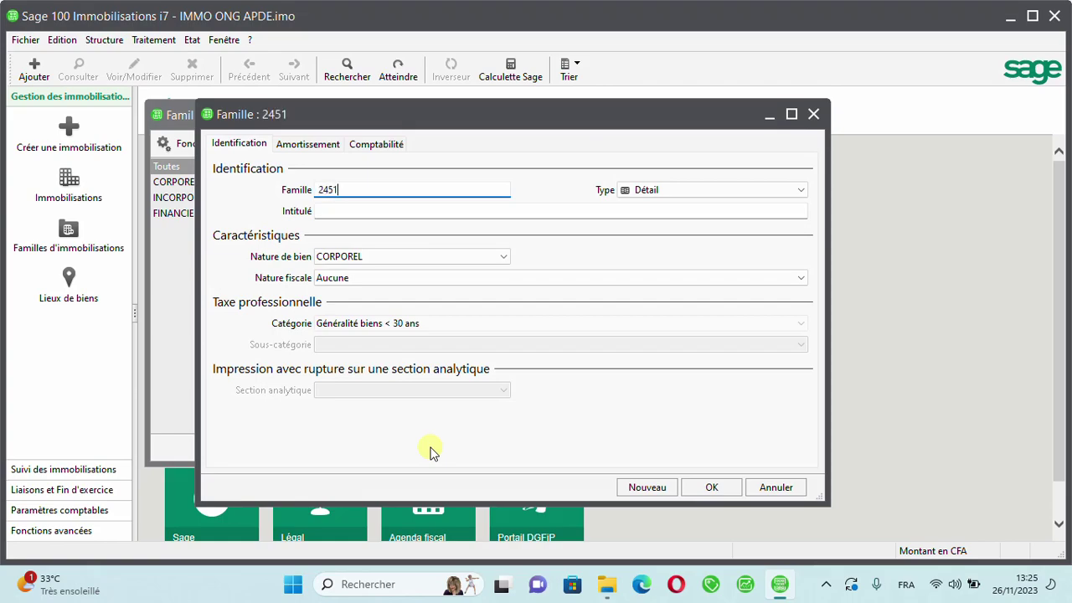
type("MAT")
key("Tab")
key("Tab")
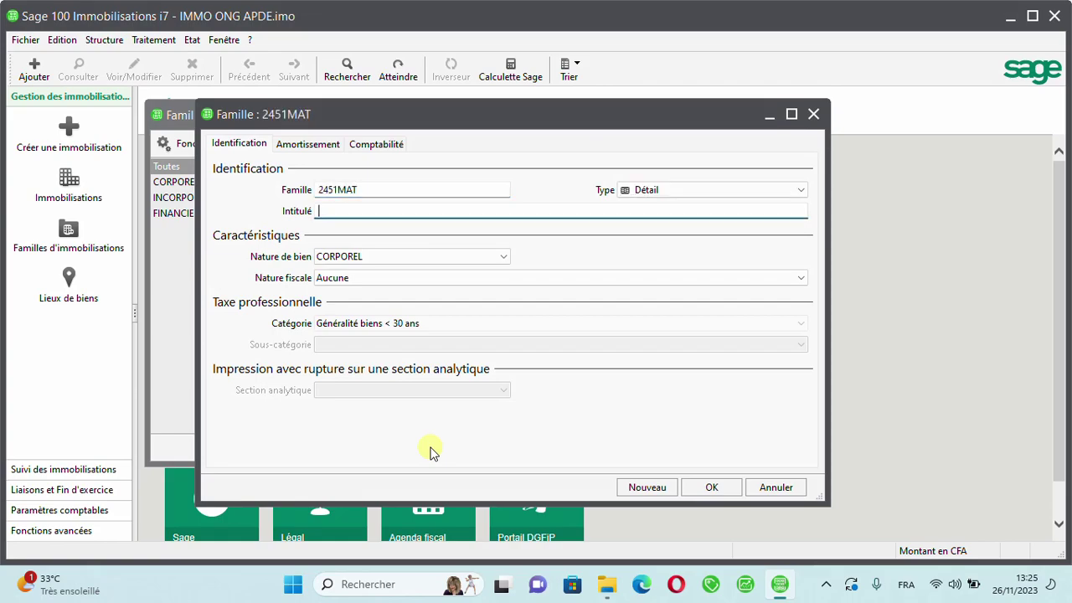
type("MATERIEL DE ")
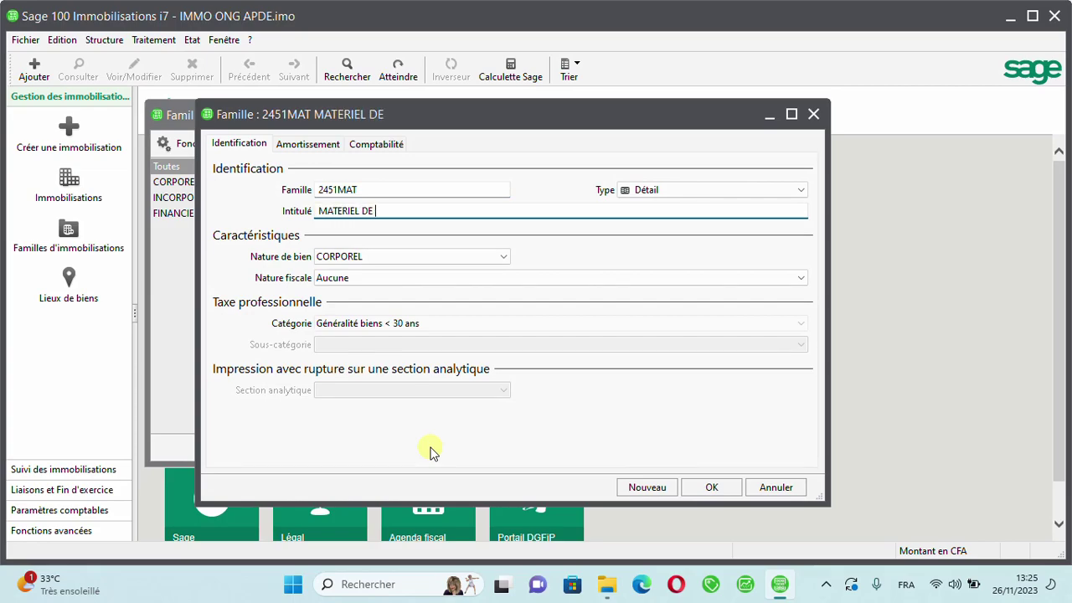
type("TRANSPORT")
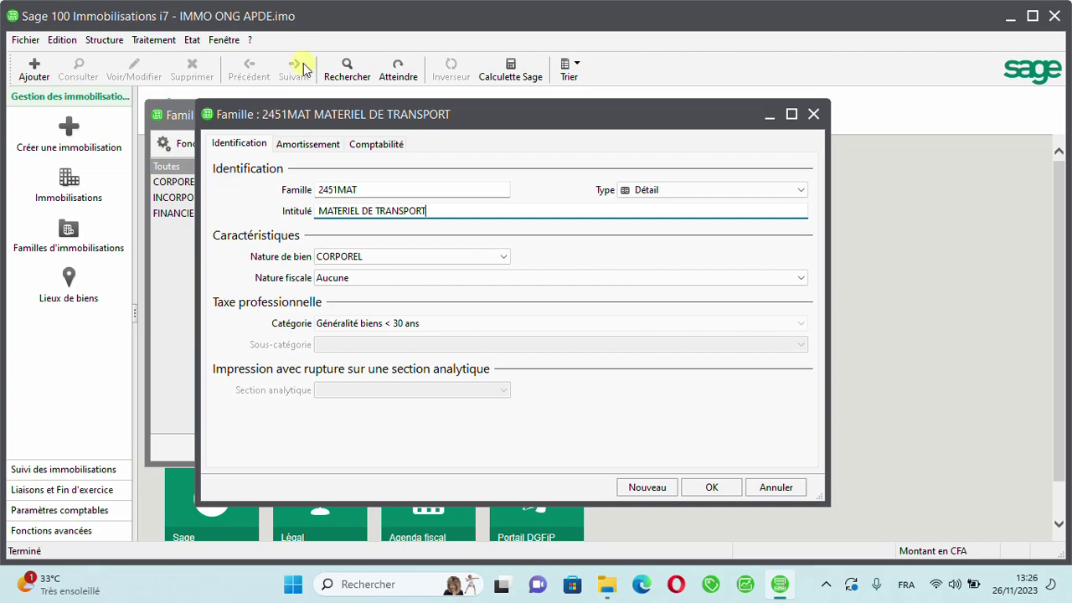
Set the economic depreciation period of family 2451MAT to 10 years, save it and close the families list.
left_click(310, 145)
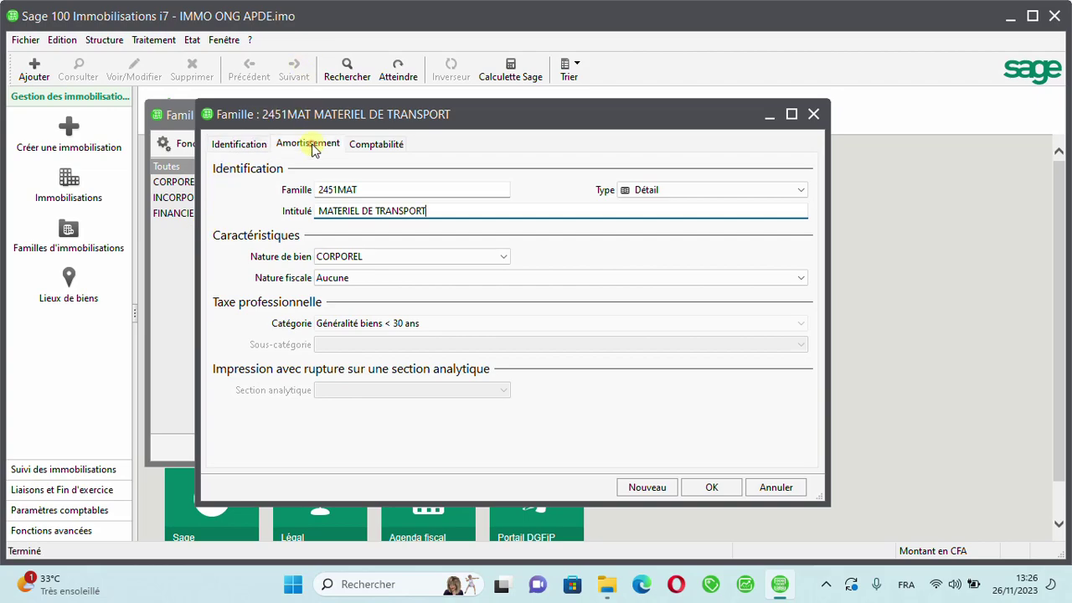
left_click(402, 194)
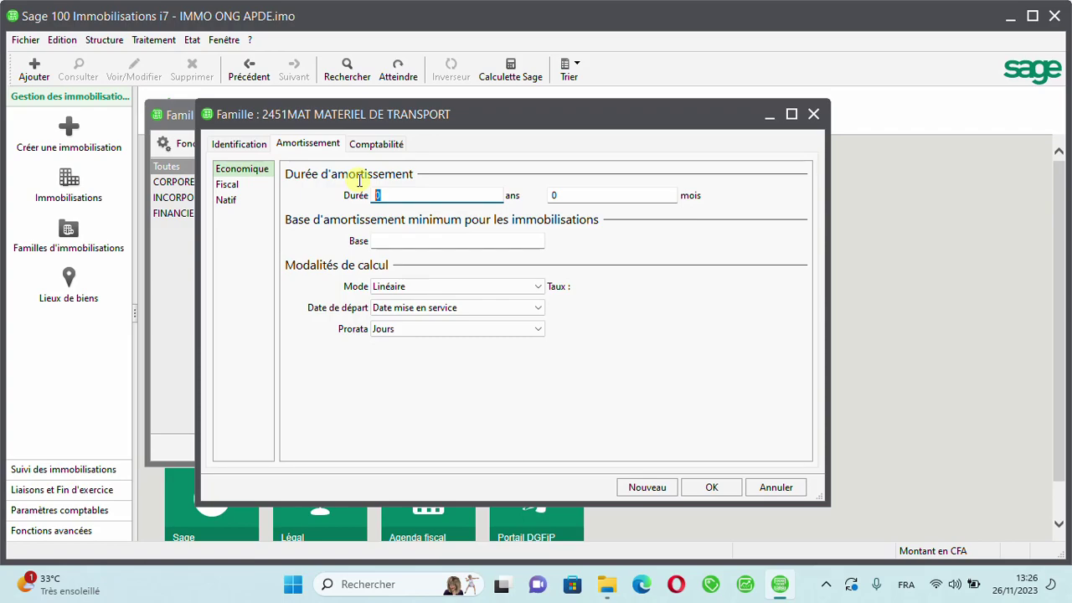
type("10")
key("Tab")
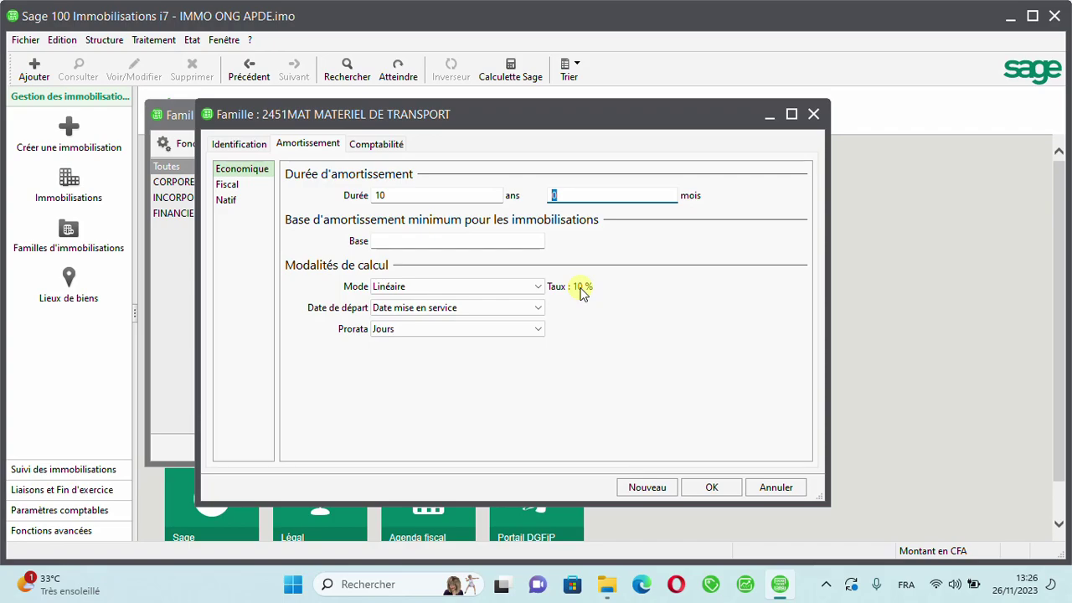
left_click(702, 489)
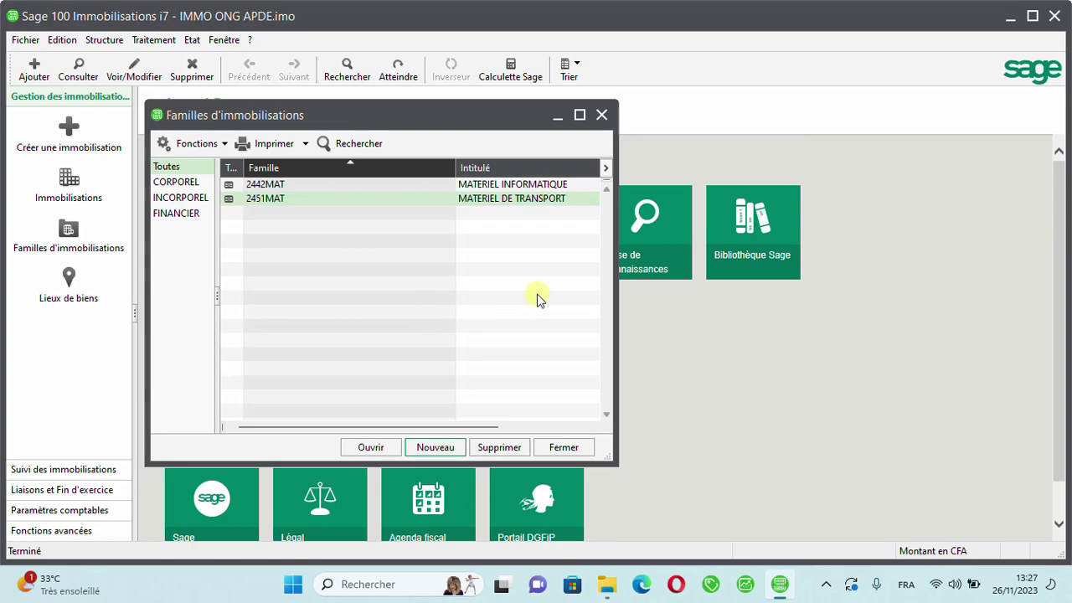
left_click(553, 445)
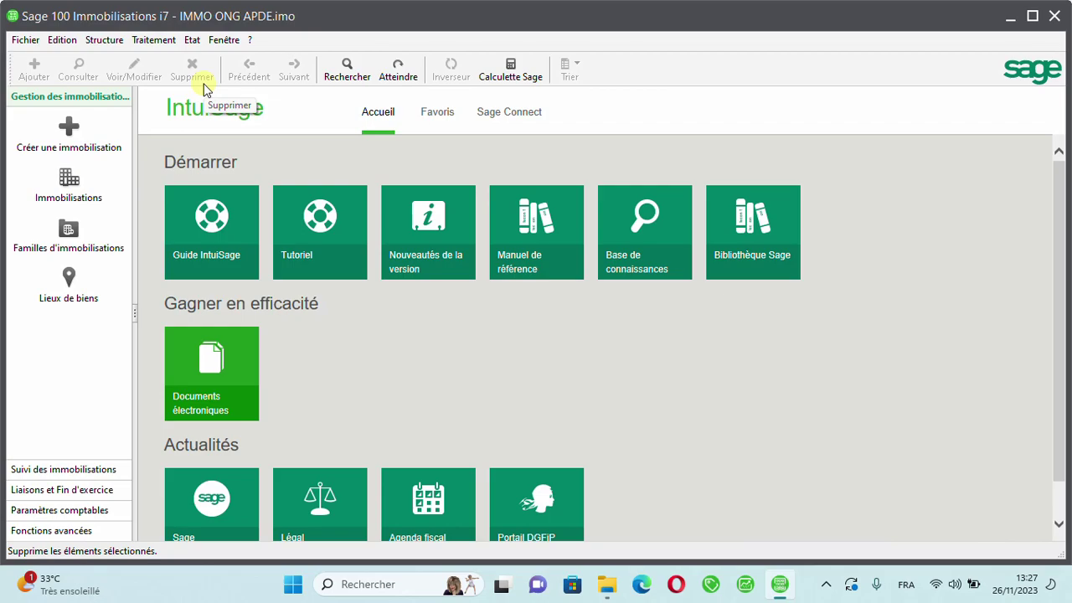
Start creating a fixed asset with the creation assistant and assign it to family 2442MAT MATERIEL INFORMATIQUE.
left_click(110, 40)
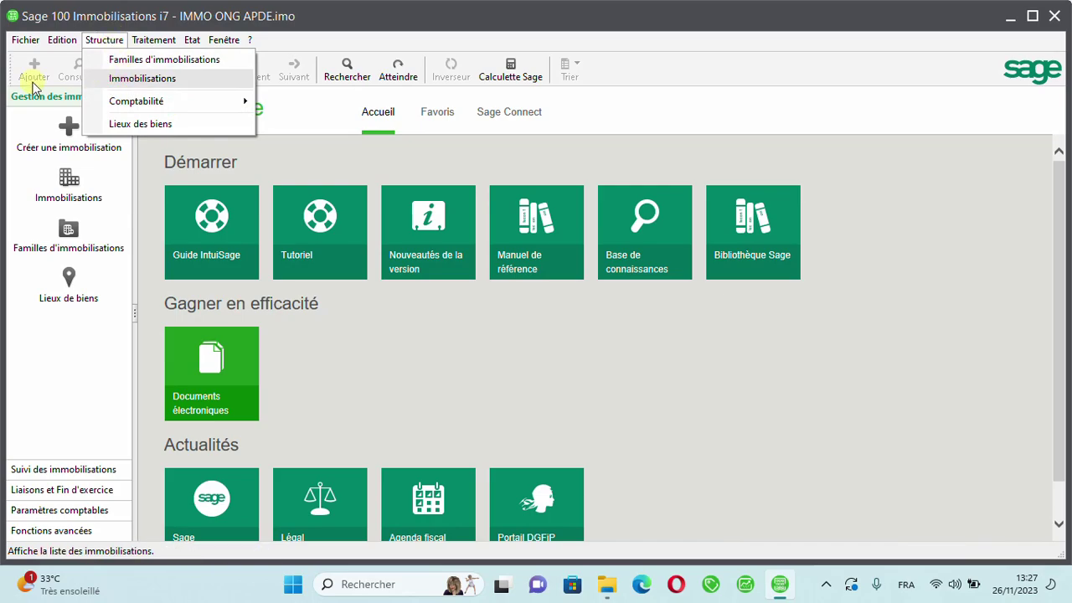
left_click(27, 121)
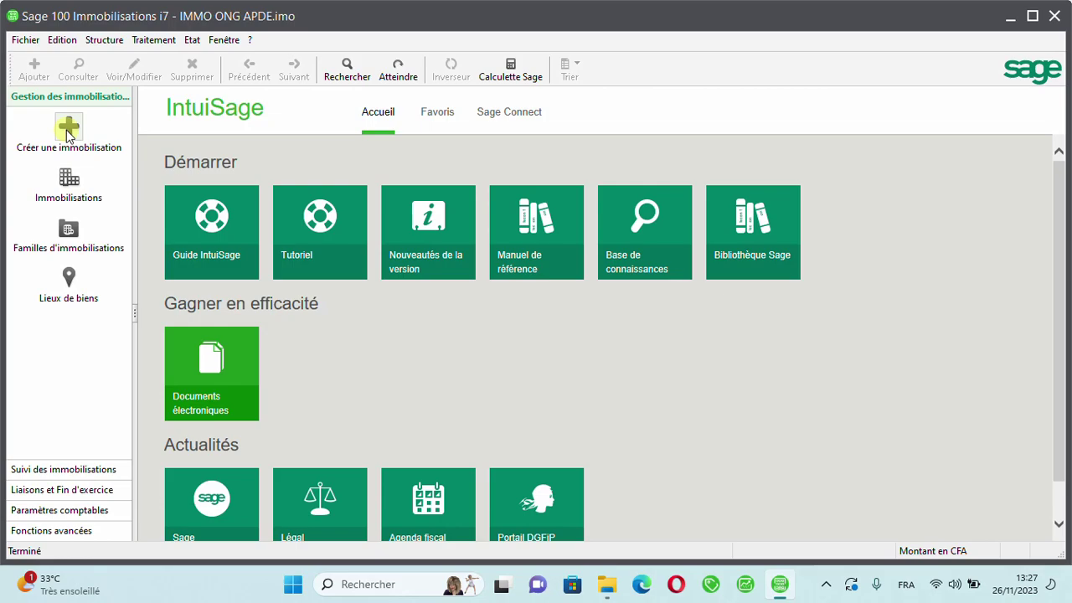
left_click(69, 132)
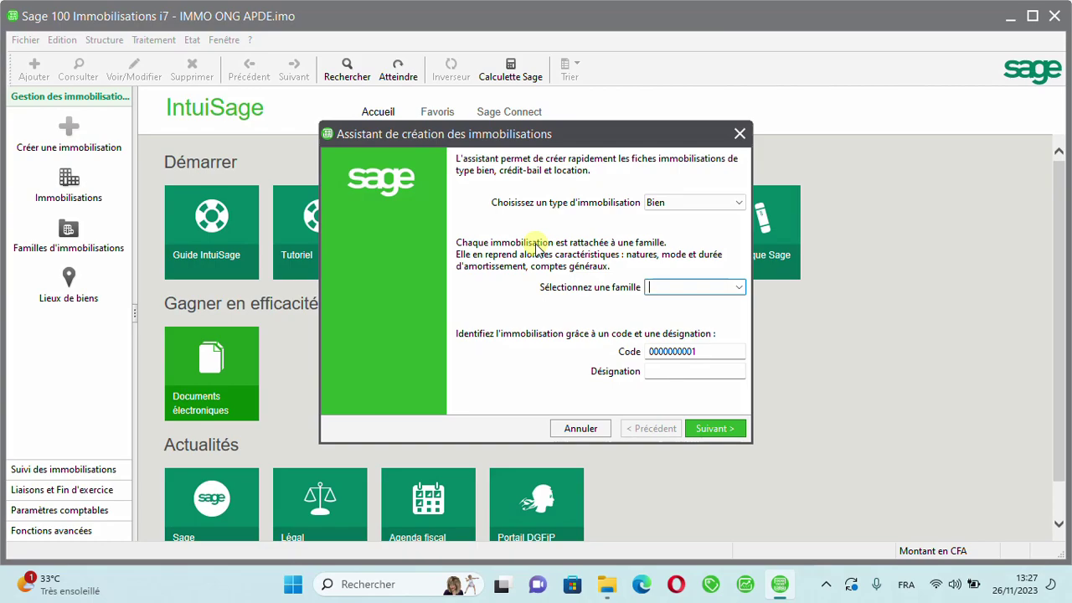
left_click(740, 289)
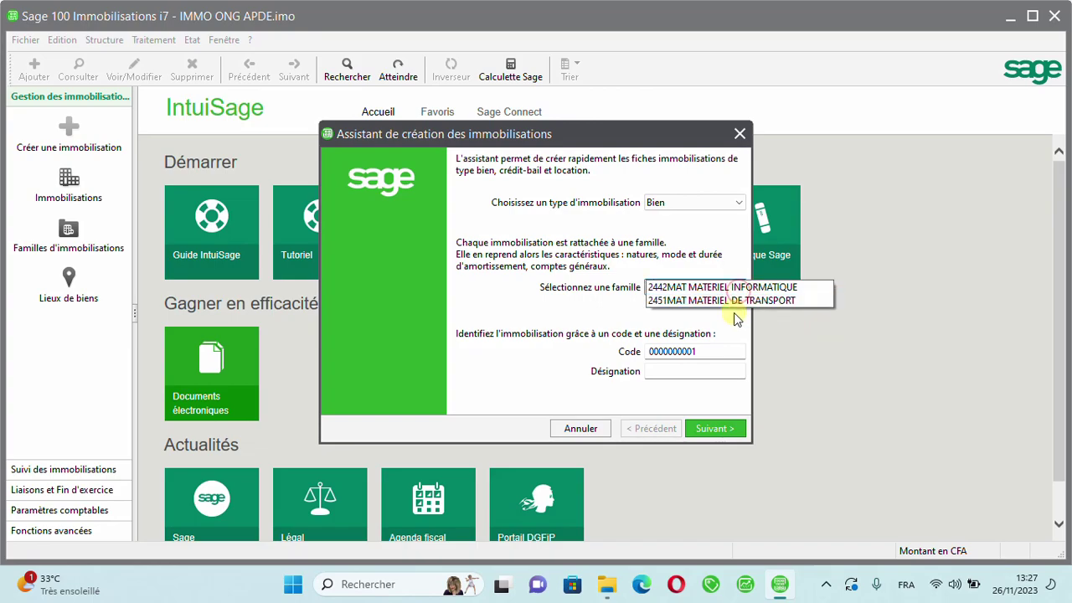
left_click(719, 289)
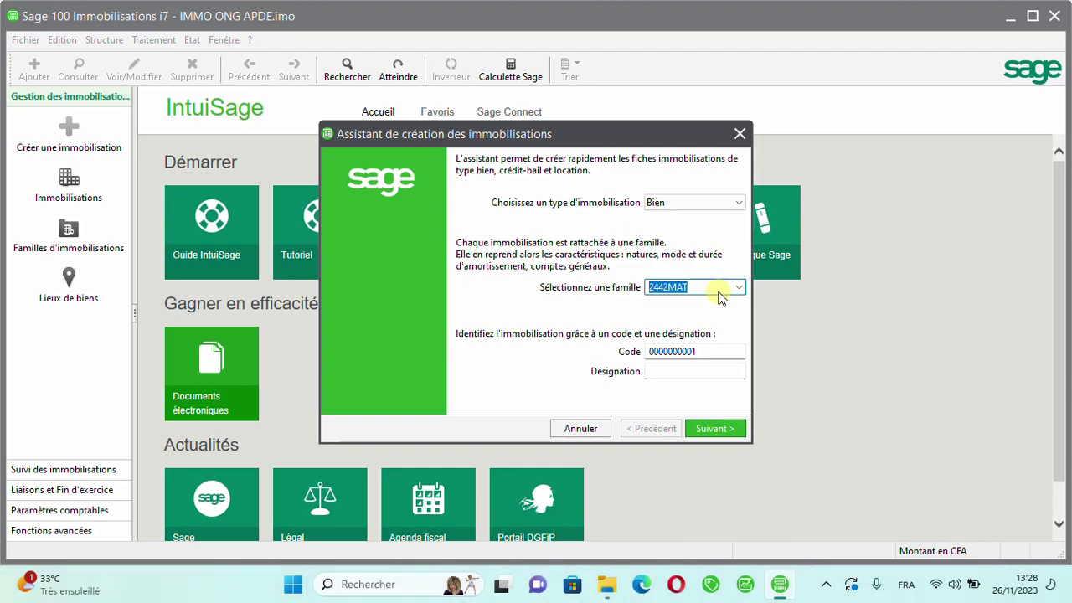
Identify the new asset with code ONGAPDE001 and designation MINI PC DELL.
left_click(721, 352)
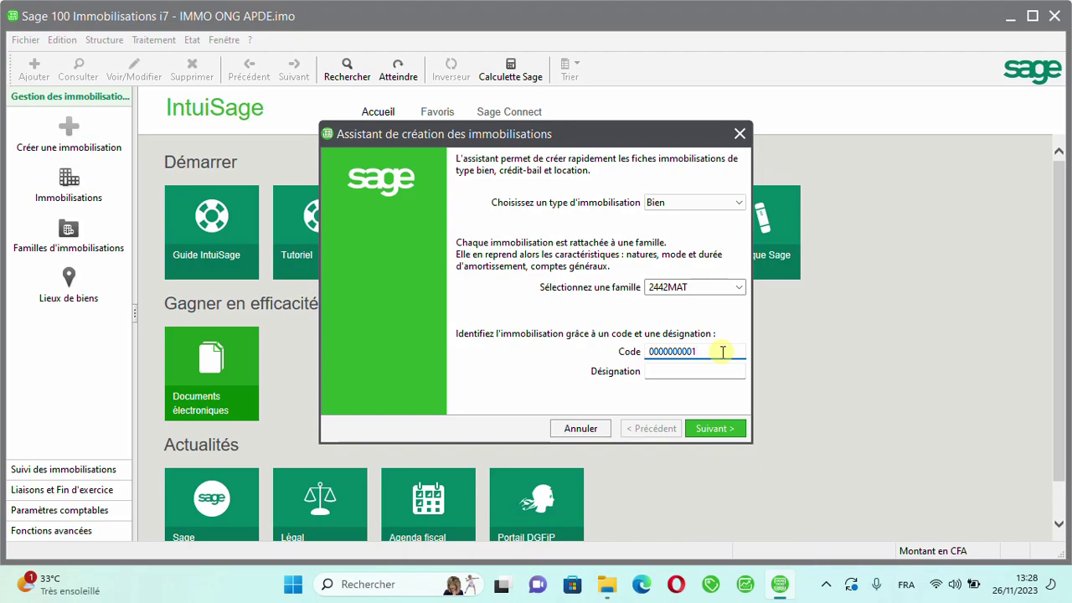
left_click_drag(718, 350, 629, 343)
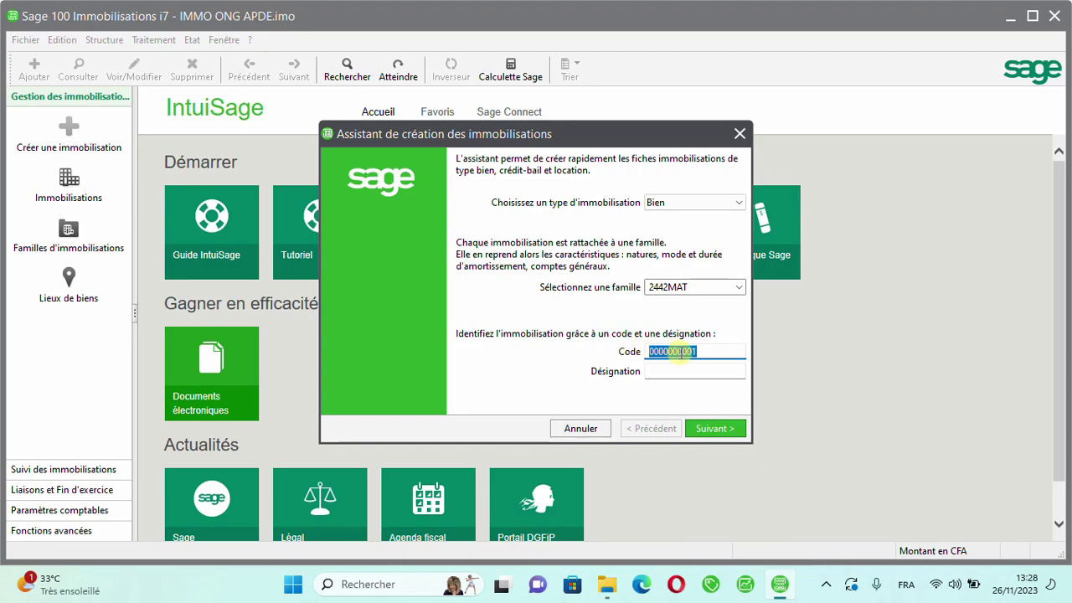
type("ONGAP")
key("BackSpace")
key("BackSpace")
type("APDE001")
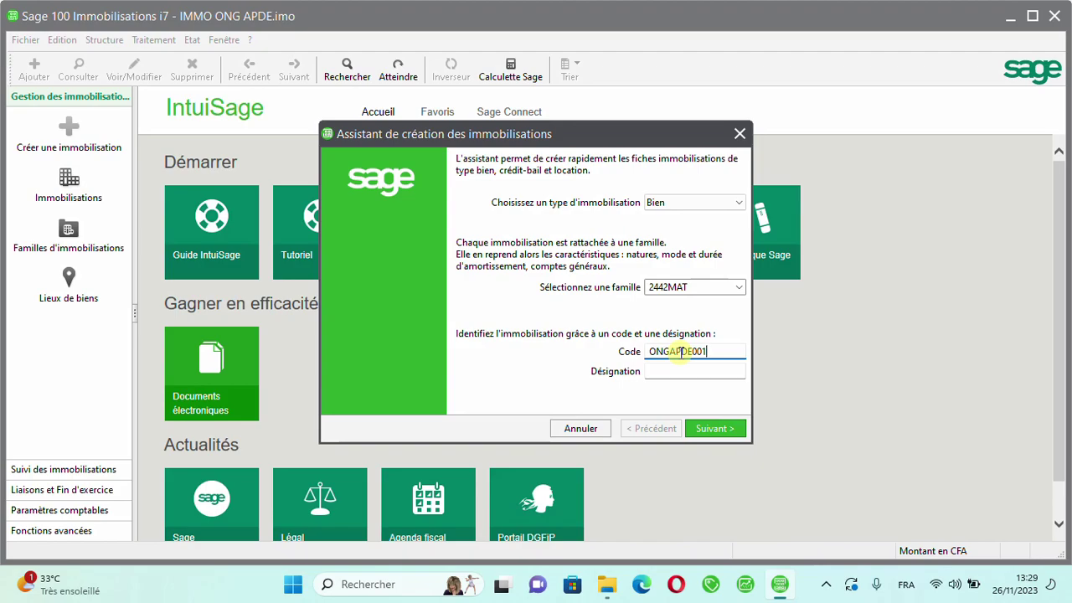
key("Tab")
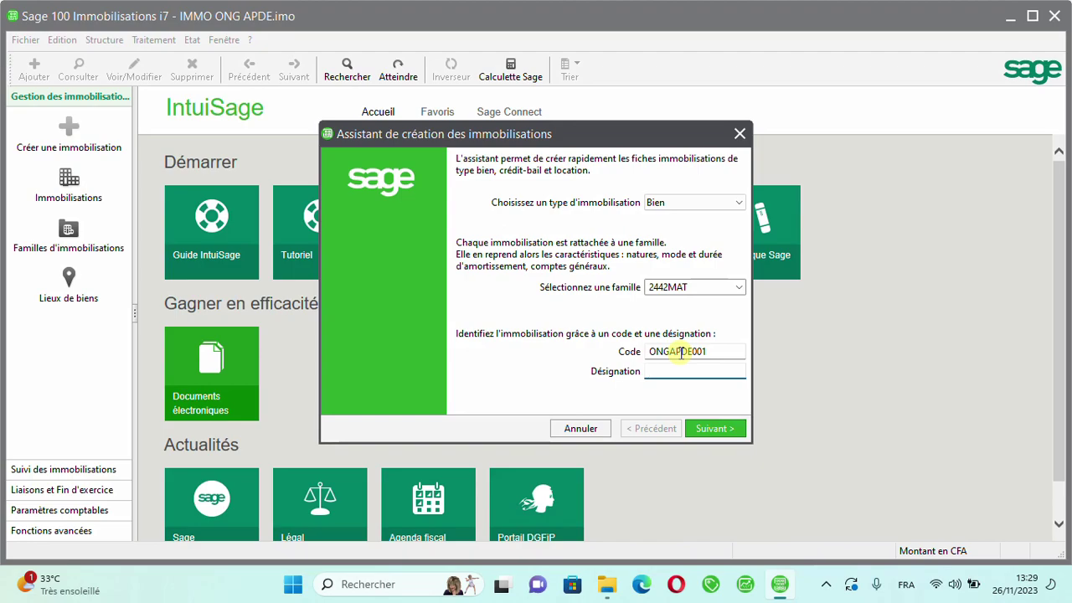
type("MINI PC DELL")
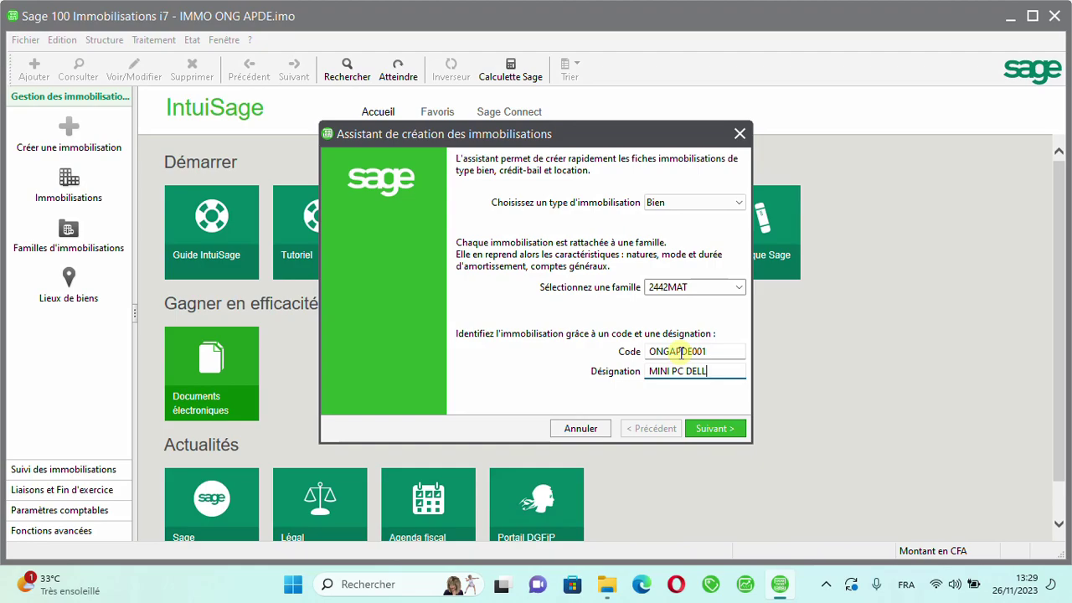
Continue to the asset's characteristics, and in File Explorer open the IMPRESSION folder under SUPPORT COMPETENCE PLUS, PRATIQUES COMPTABLE.
left_click(718, 431)
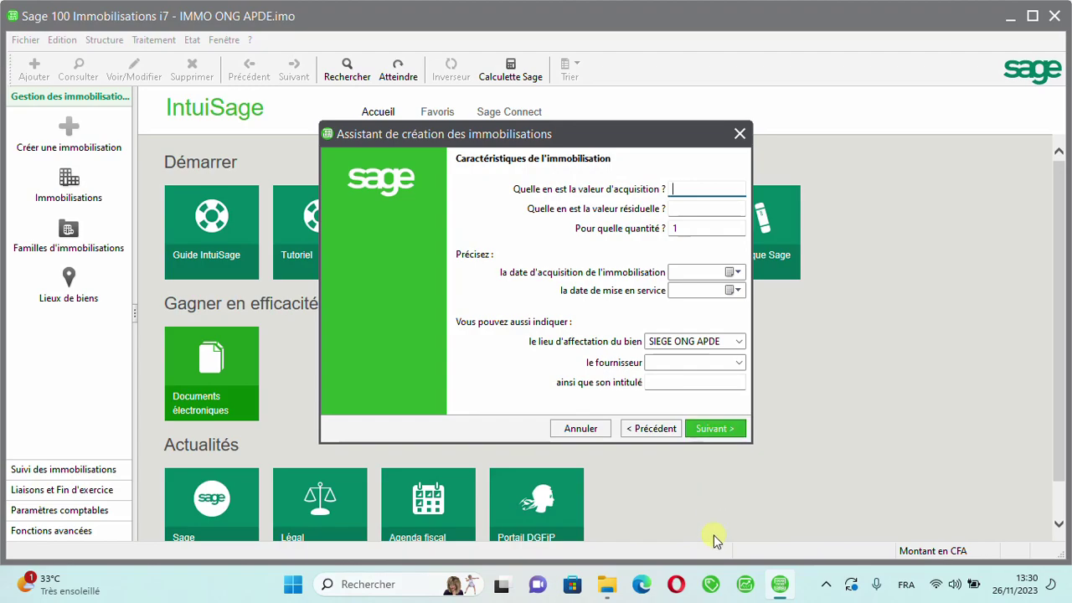
mouse_move(608, 591)
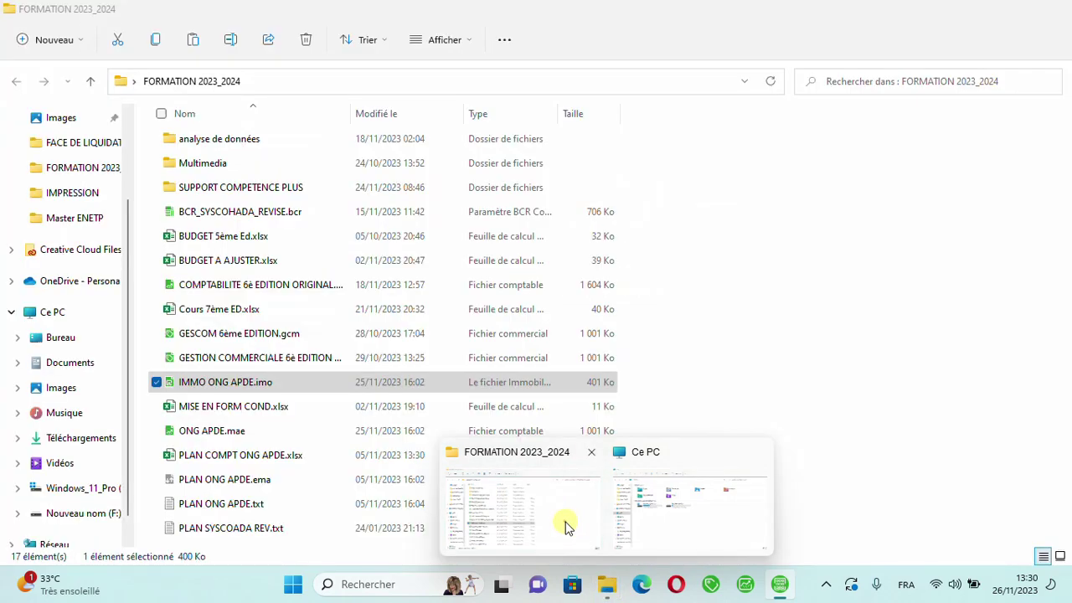
left_click(566, 524)
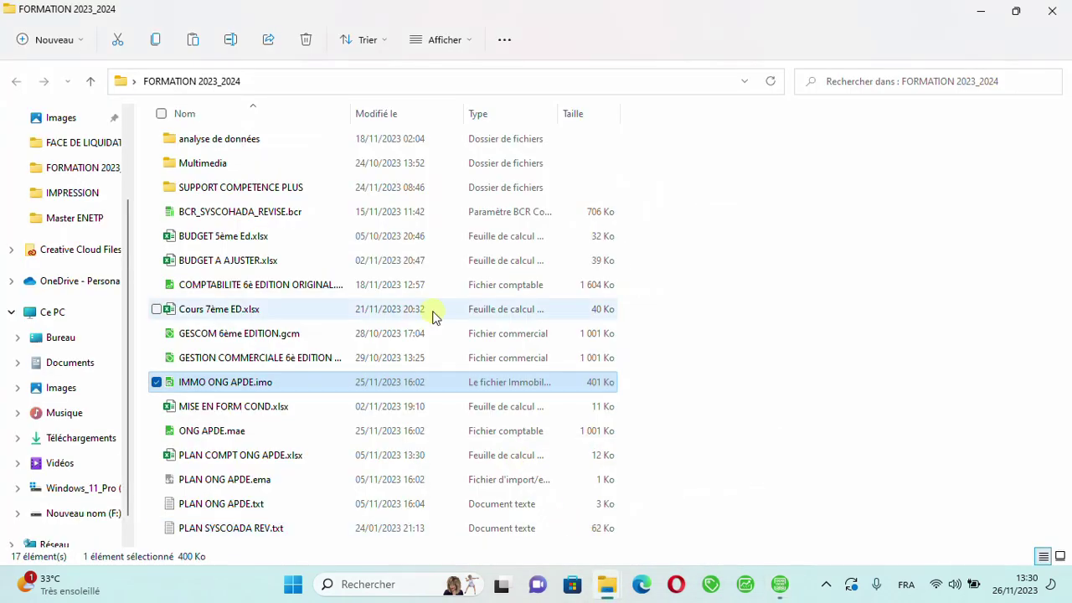
left_click(292, 189)
double_click(293, 188)
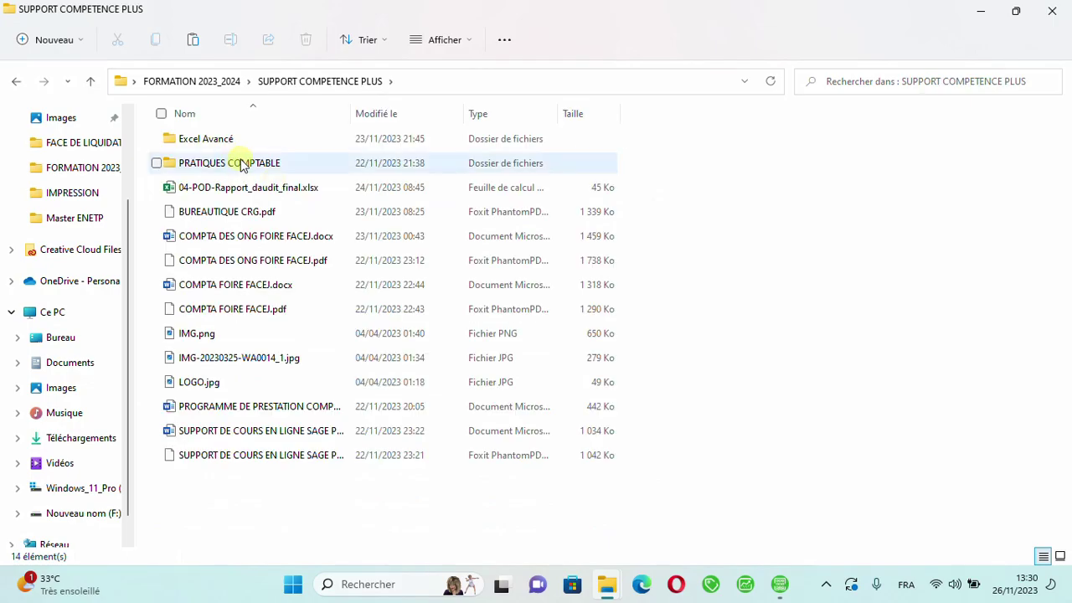
double_click(259, 164)
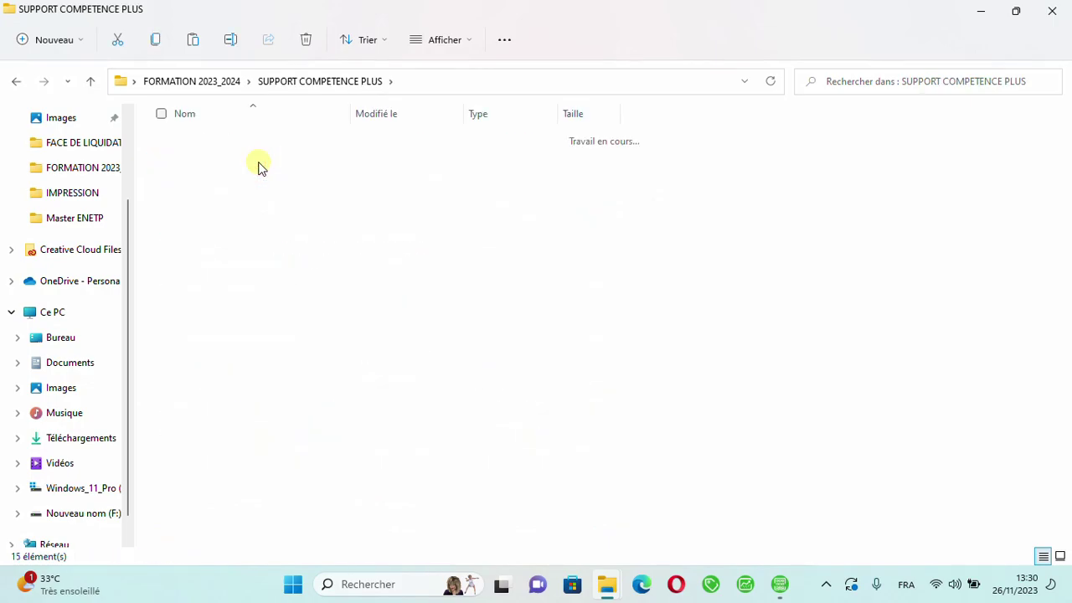
left_click(259, 164)
left_click(259, 164)
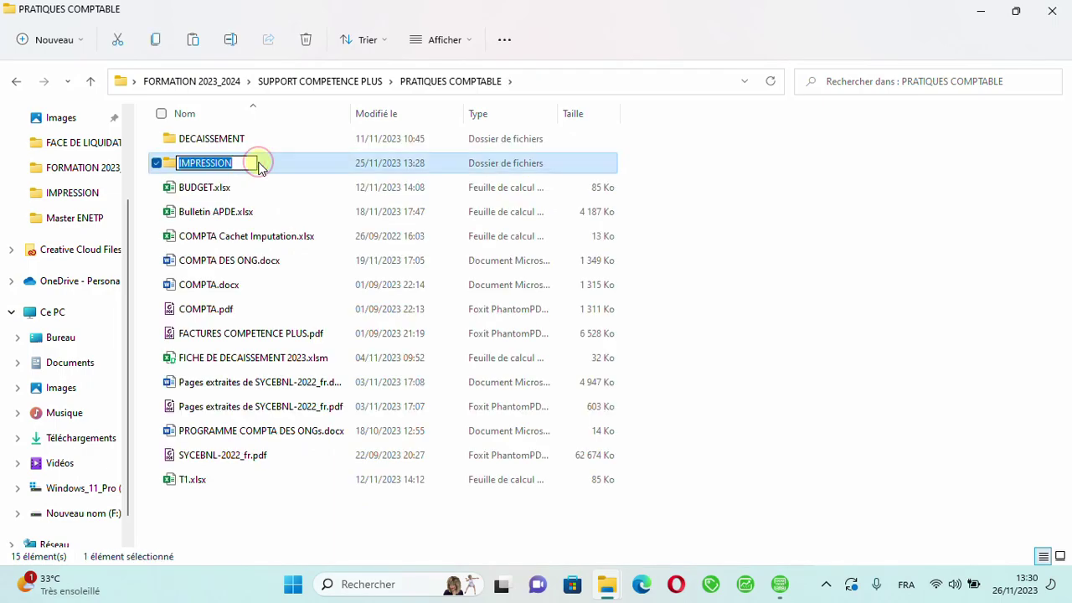
left_click(280, 168)
double_click(281, 168)
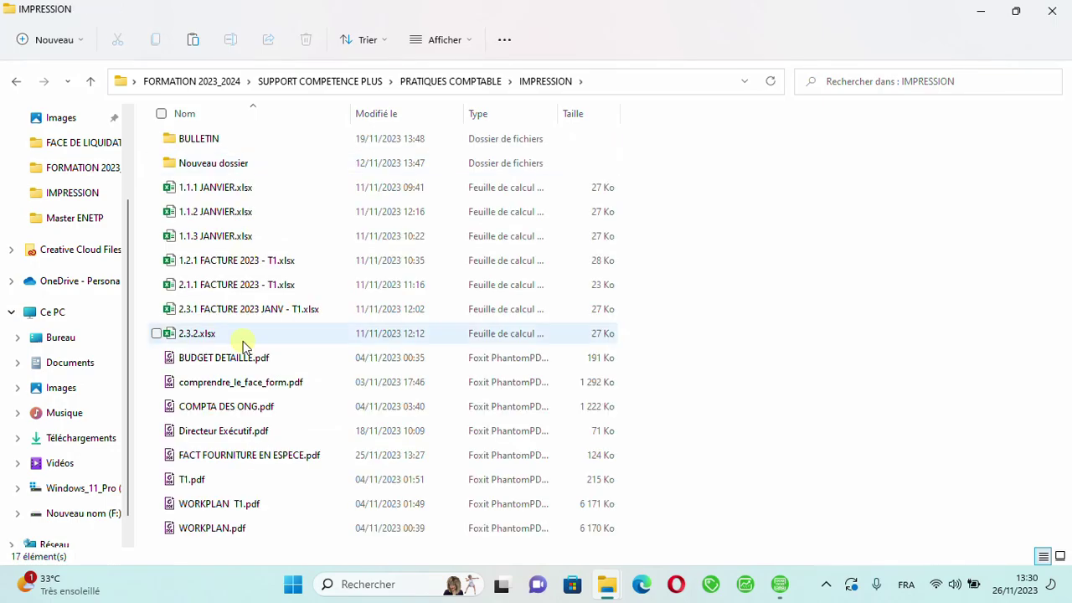
Open the invoice FACT FOURNITURE EN ESPECE.pdf and examine its quantity, unit price and total for the Mini PC DELL.
left_click(335, 455)
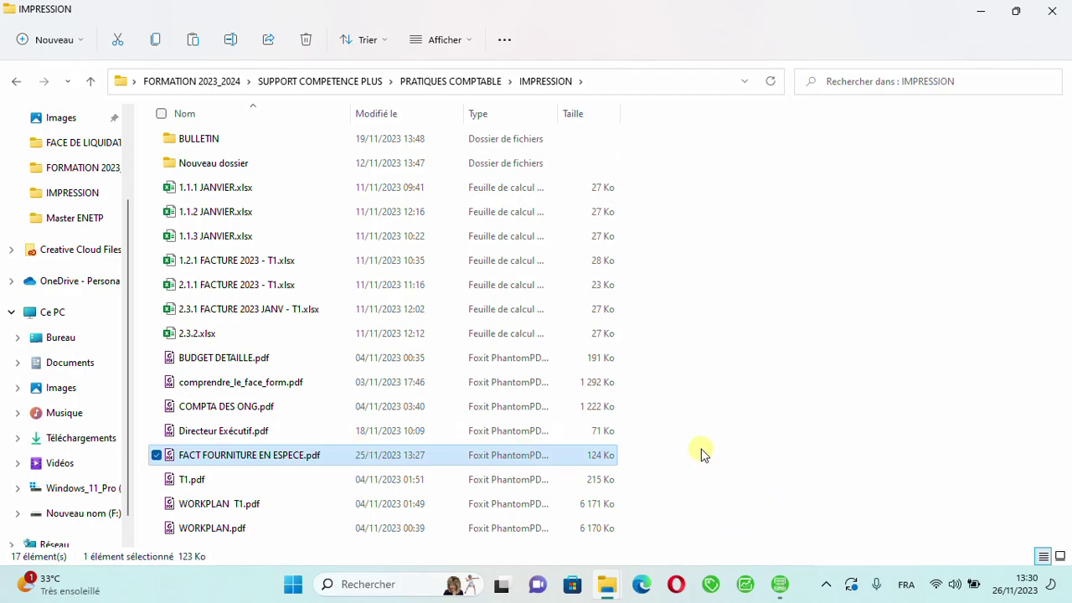
key("Return")
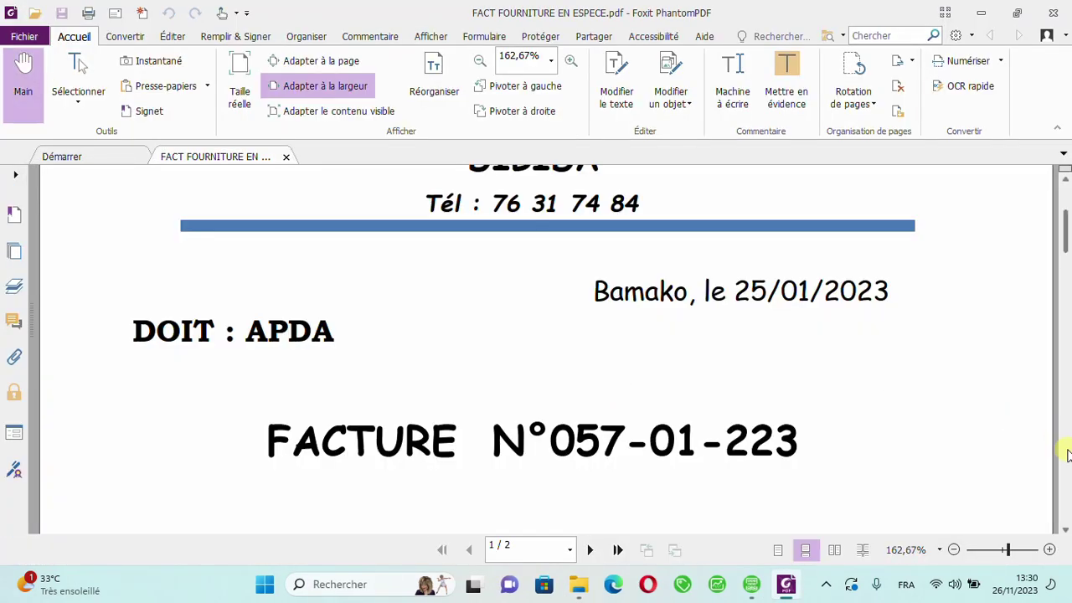
scroll(1067, 455, "down", 10)
left_click_drag(1067, 346, 1062, 295)
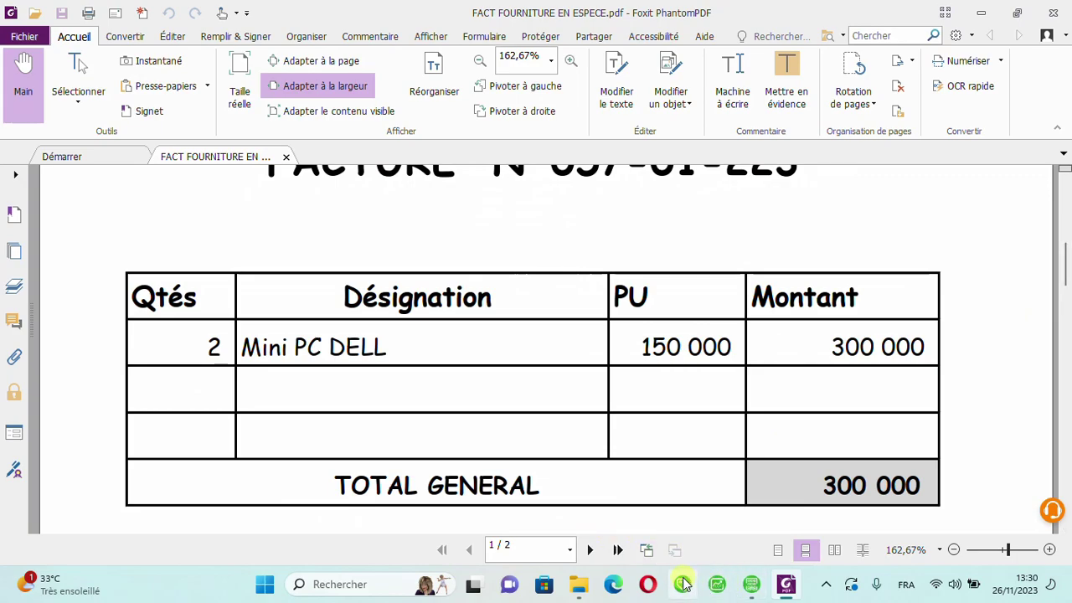
Switch back to Sage 100 Immobilisations and set the asset's acquisition value to 300000 and its quantity to 2.
left_click(751, 582)
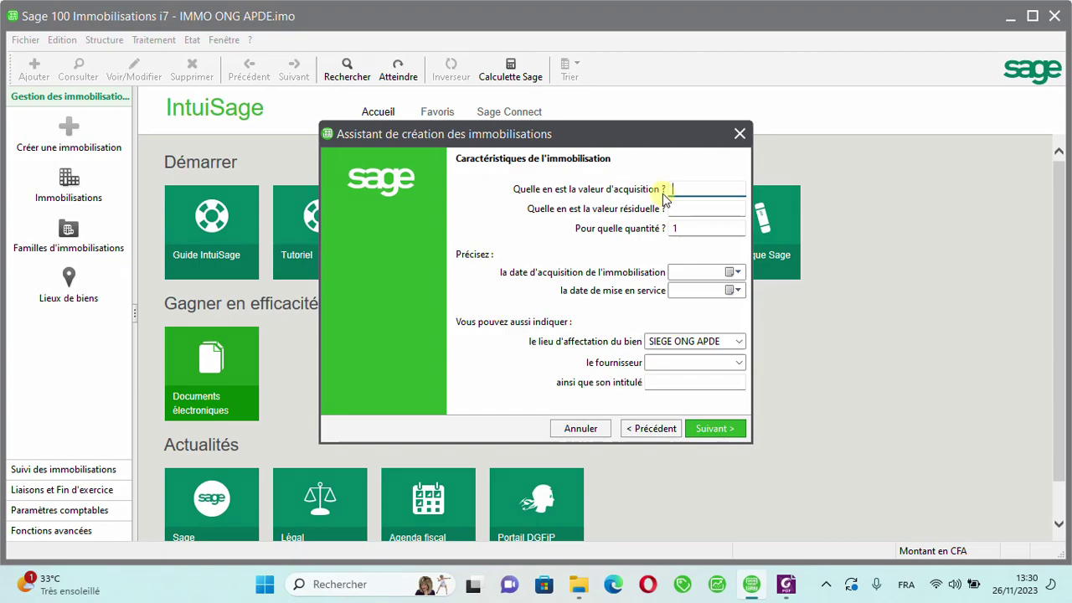
type("300000")
key("Tab")
key("Tab")
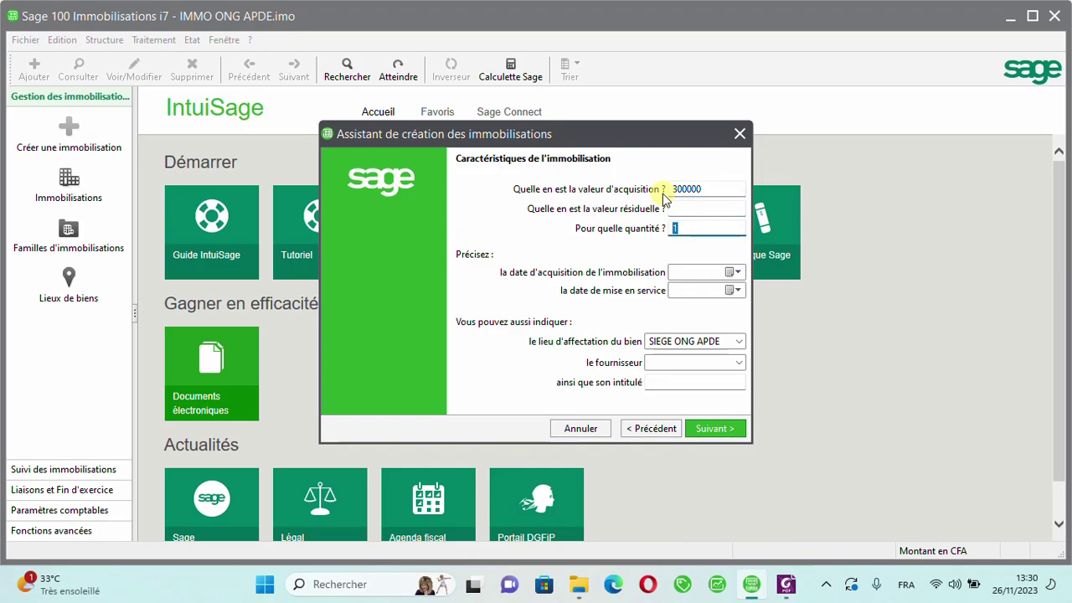
type("2")
key("Tab")
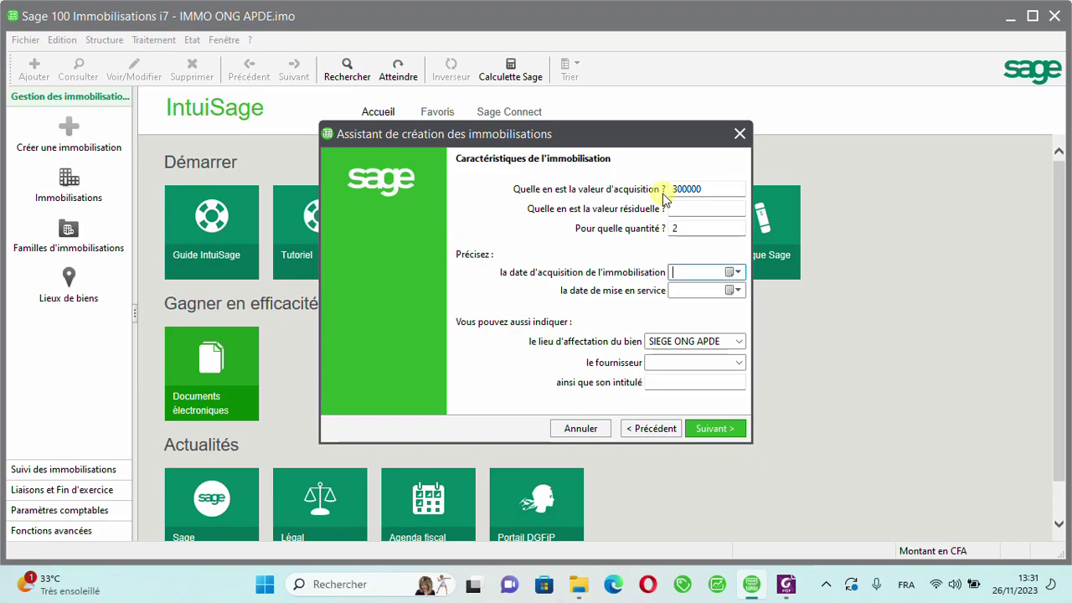
Check the invoice date in Foxit PhantomPDF and set the asset's acquisition and commissioning dates to 25012023 in Sage.
left_click(786, 585)
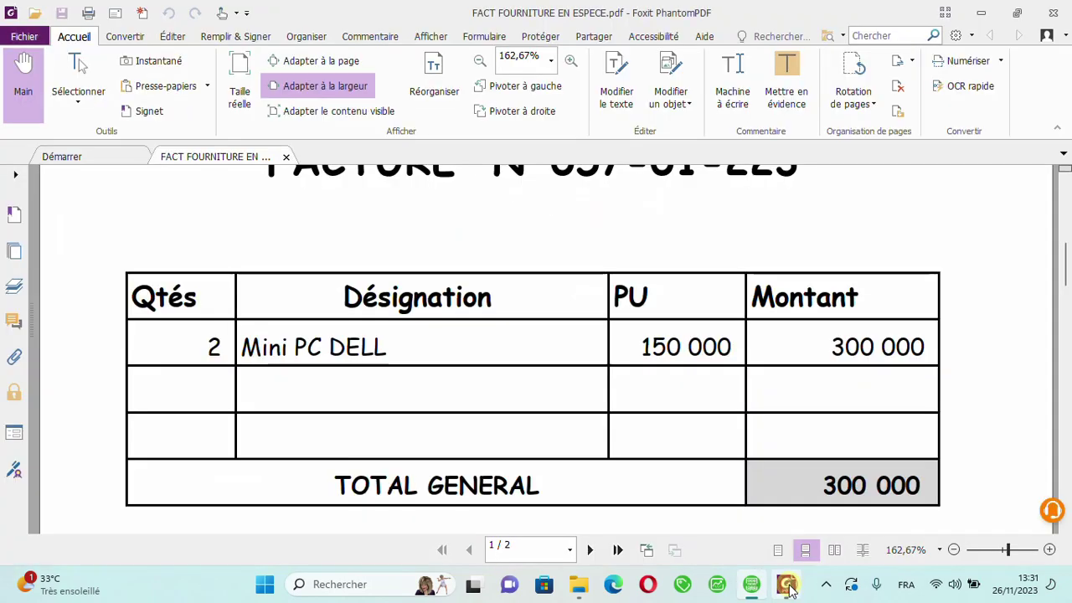
scroll(946, 280, "up", 4)
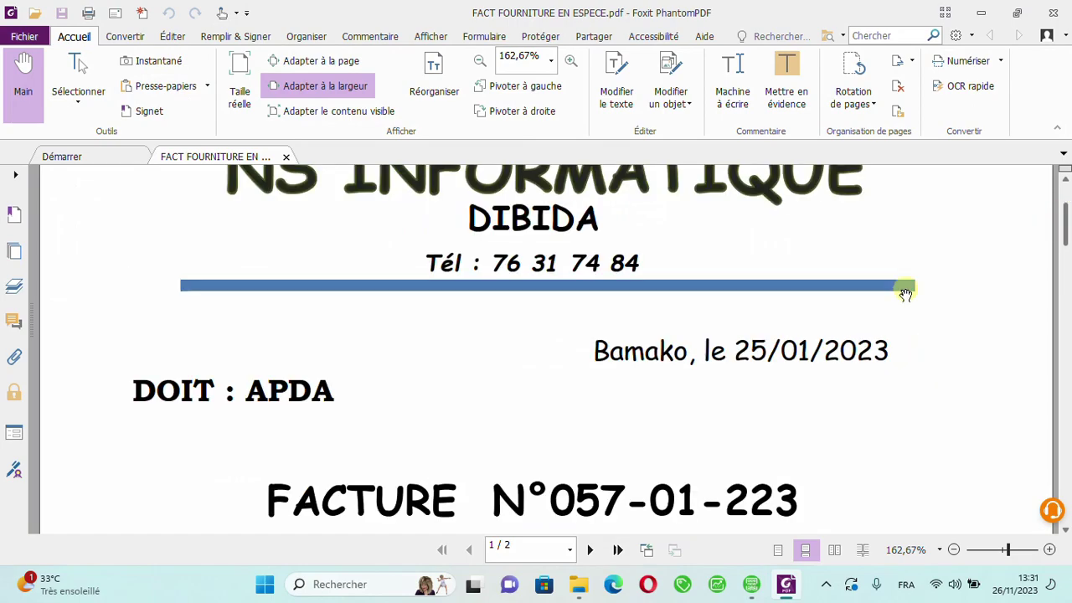
left_click(751, 586)
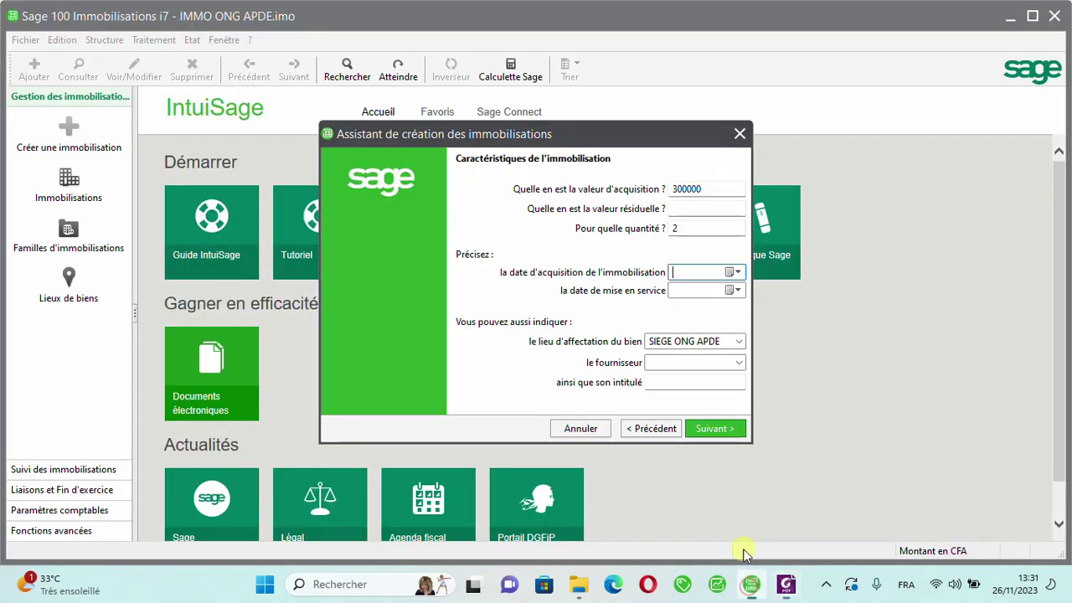
type("25")
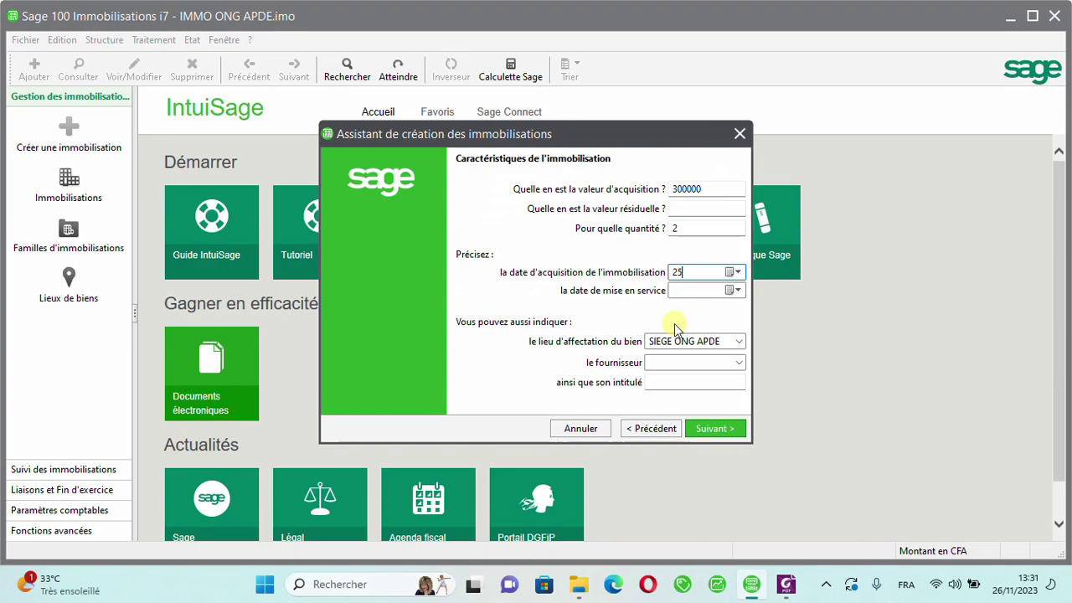
type("012023")
key("Tab")
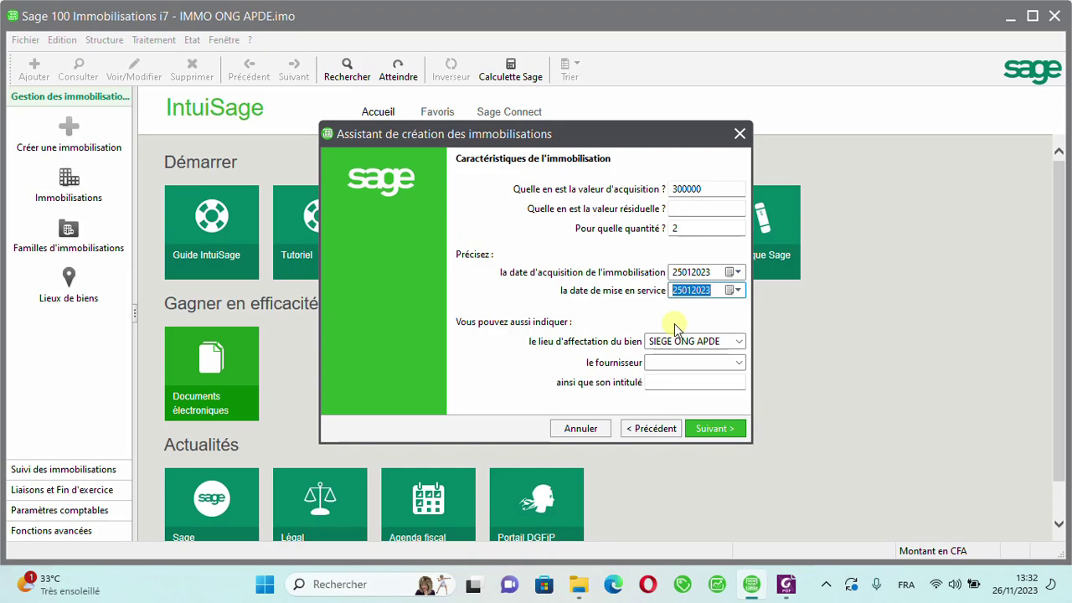
key("Tab")
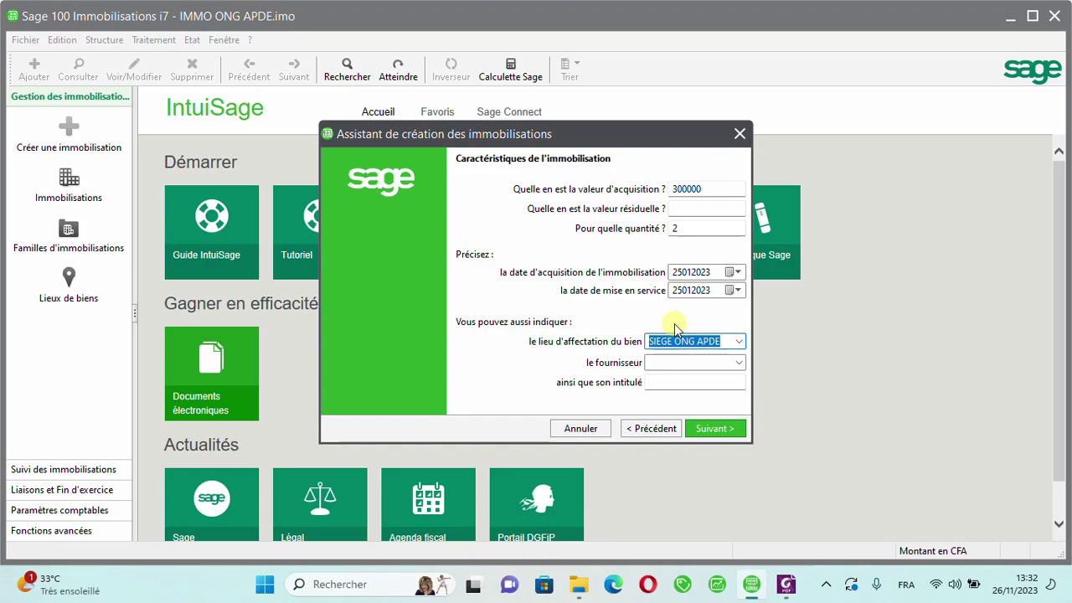
Choose 481NSI NS INFORMATIQUE as the asset's supplier with its title and continue to the economic depreciation conditions.
key("Tab")
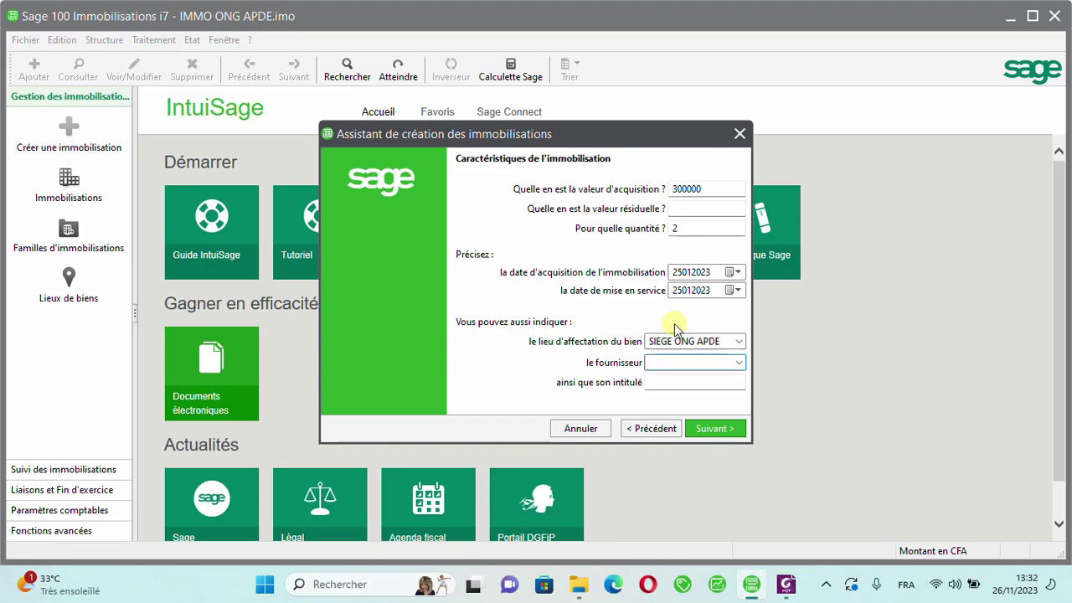
left_click(740, 363)
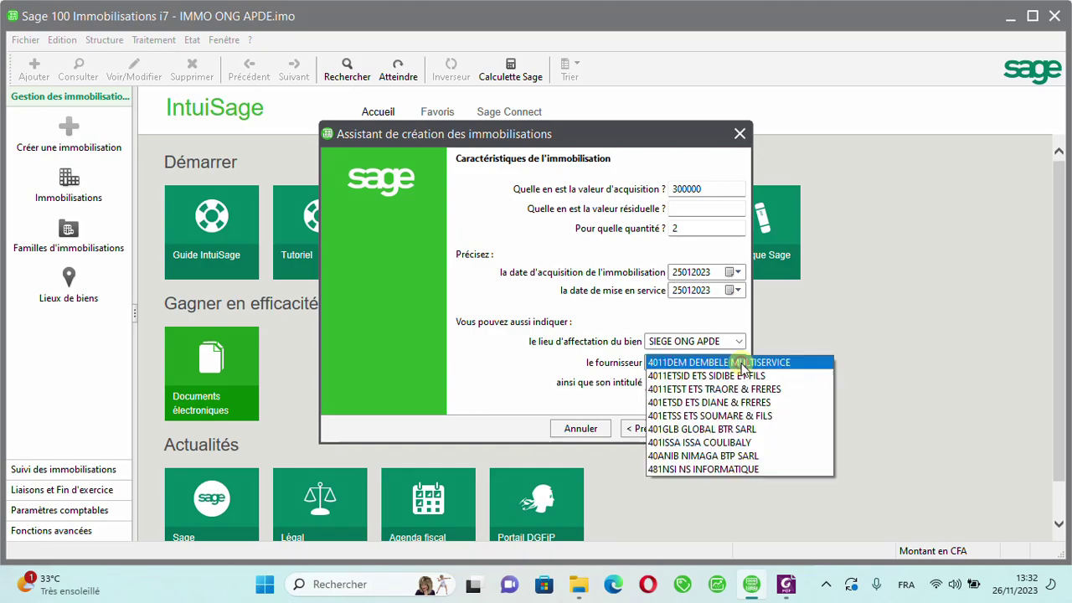
left_click(707, 471)
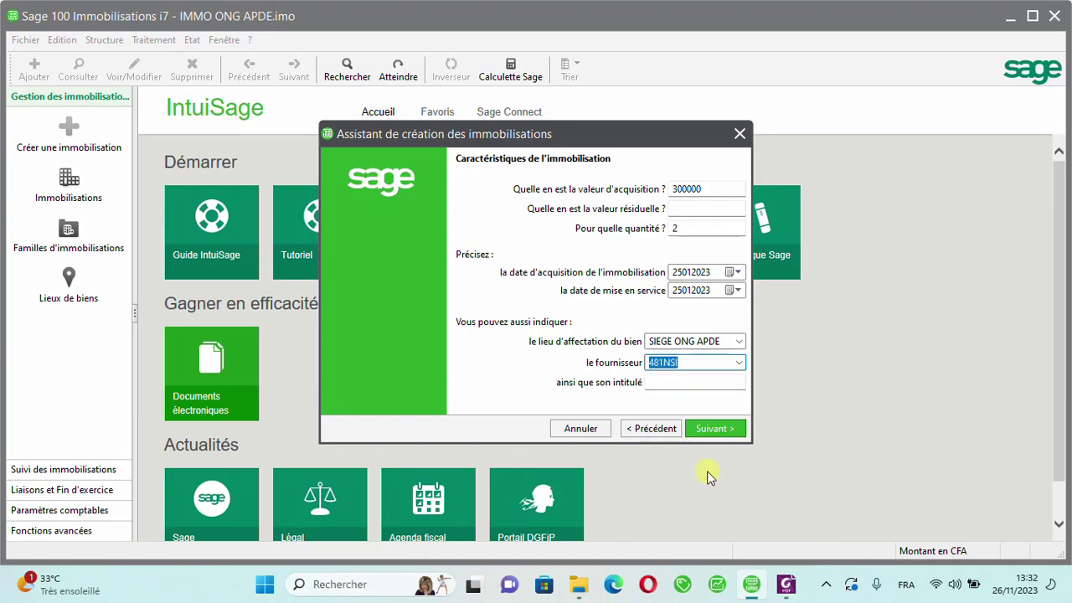
left_click(678, 381)
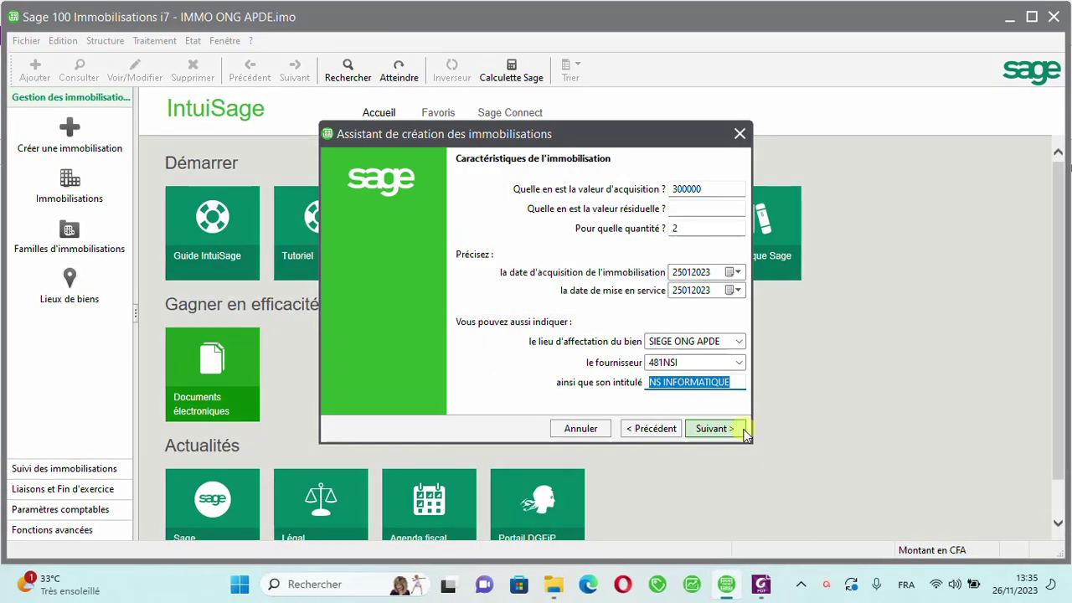
left_click(712, 429)
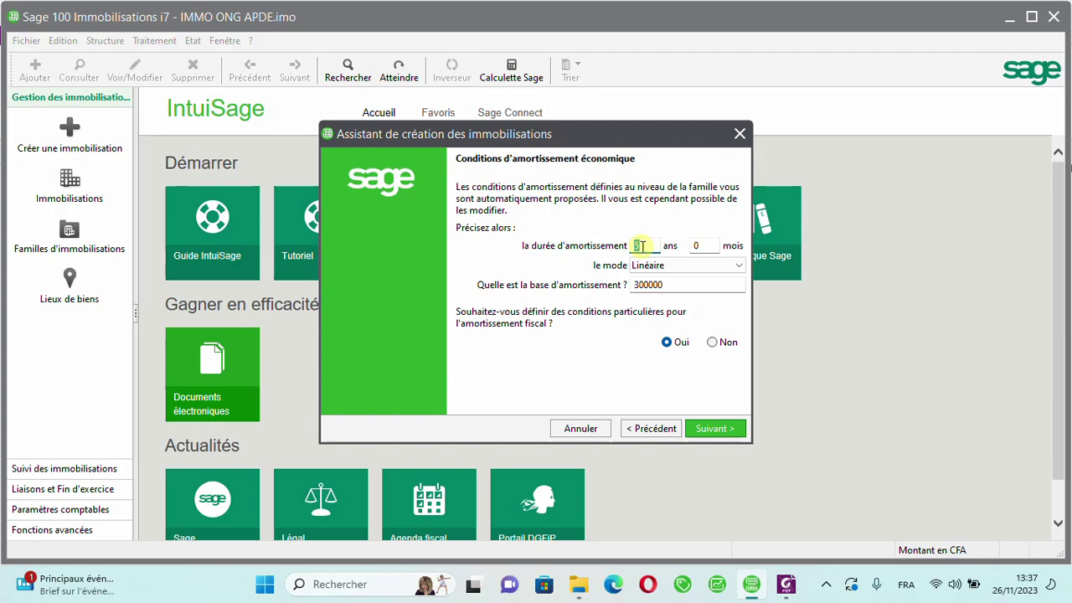
Set both the economic and the fiscal depreciation periods of the asset to 3 years and continue to the accounting parameters.
type("3")
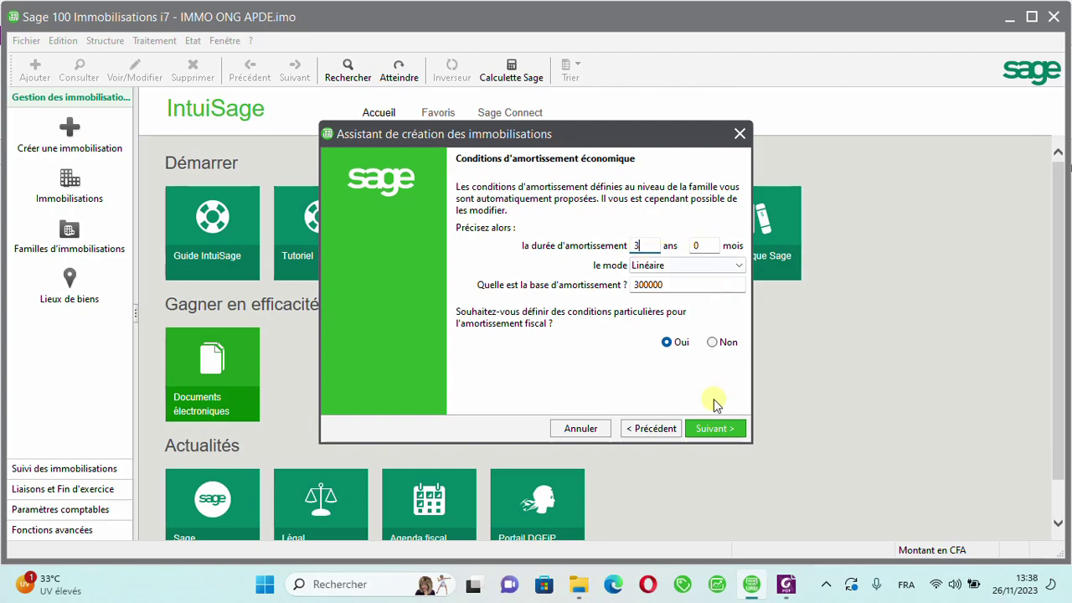
left_click(715, 428)
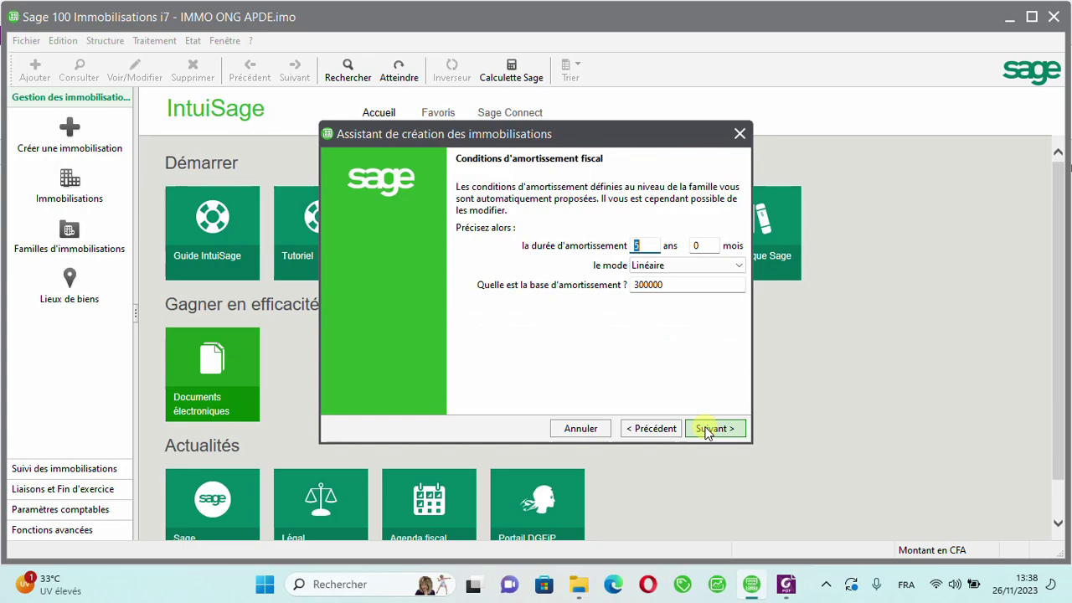
type("3")
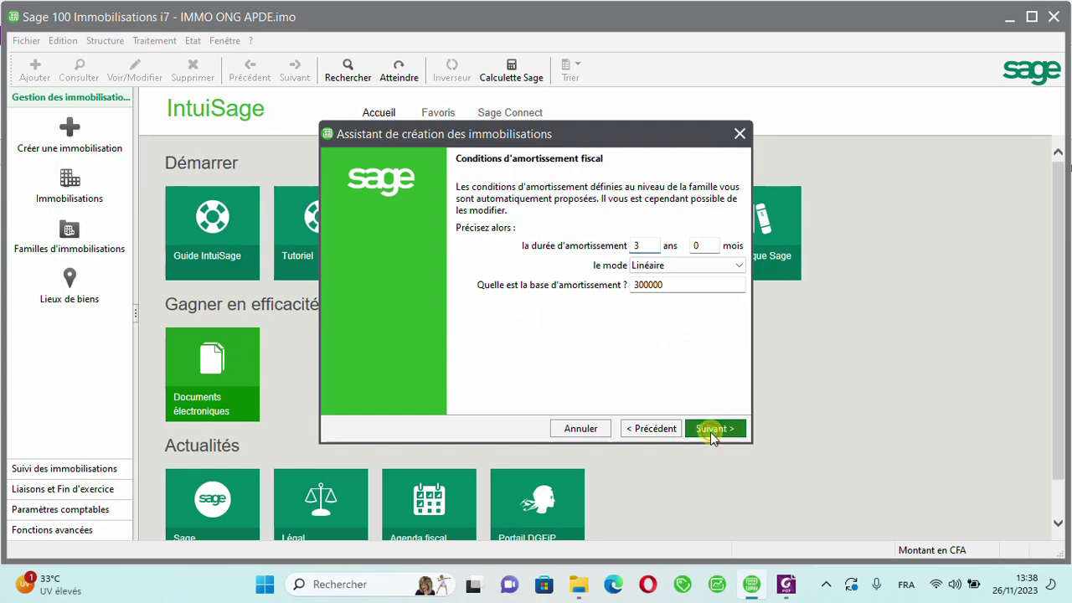
left_click(712, 432)
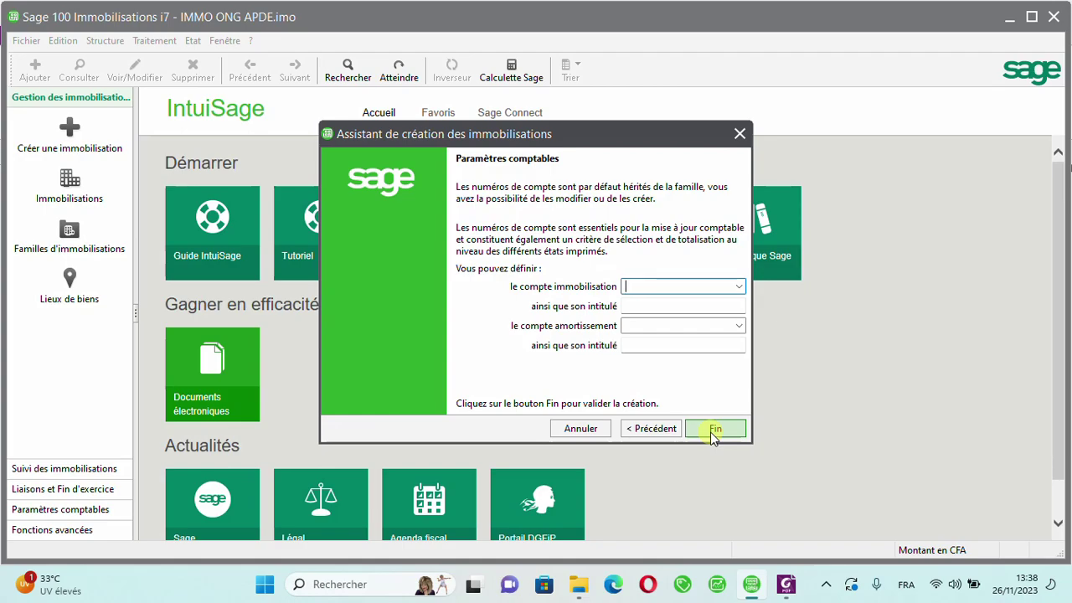
Assign asset account 244210 MINI PC DELL and depreciation account 284421 AMORT MINI PC DELL, and validate the asset's creation.
type("24421")
left_click(740, 287)
left_click(742, 287)
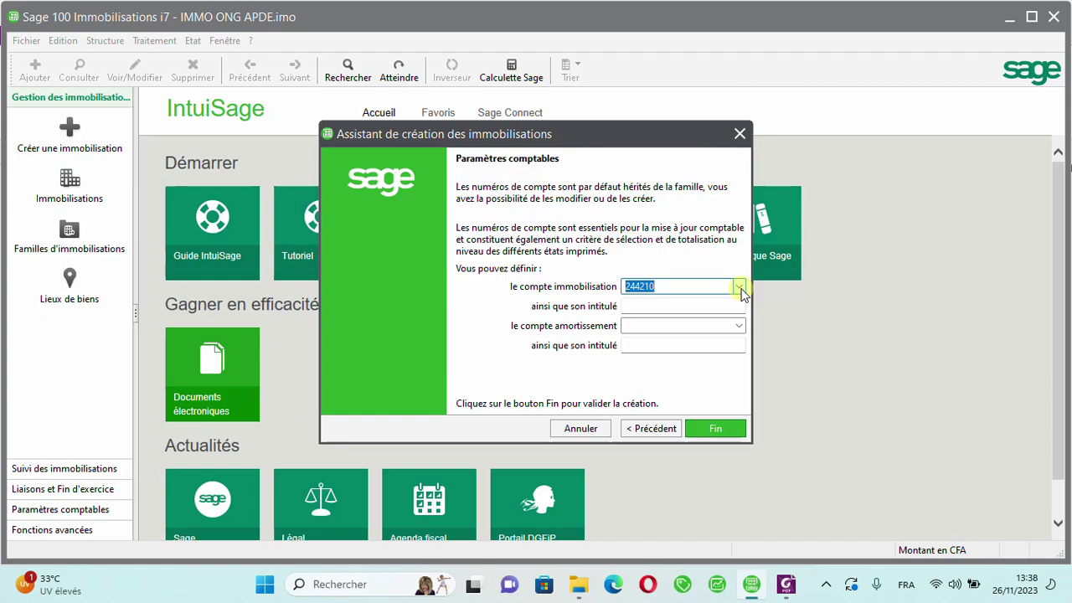
key("Tab")
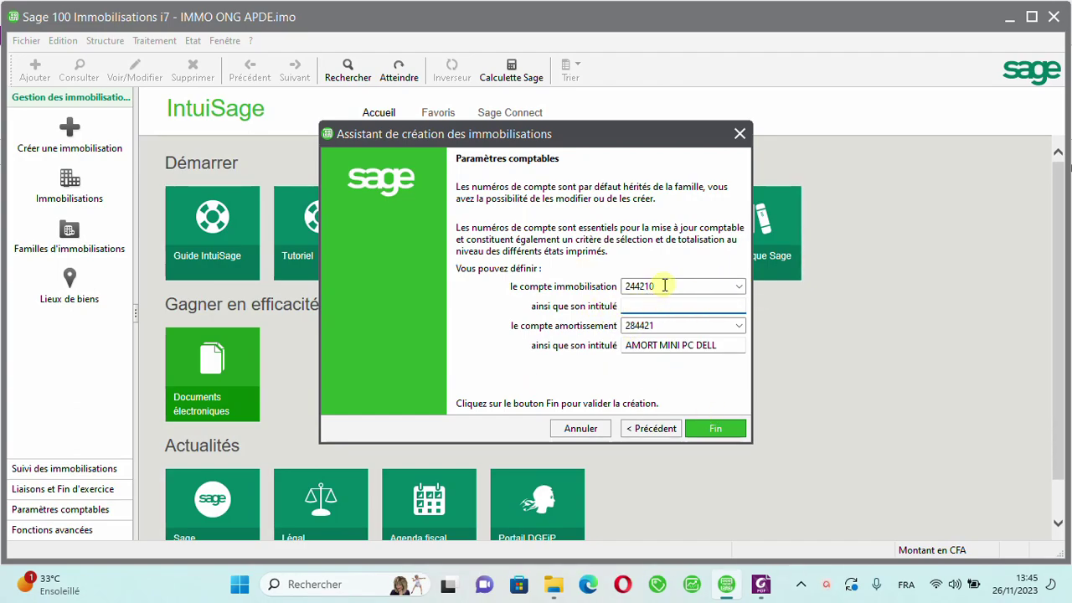
left_click(662, 286)
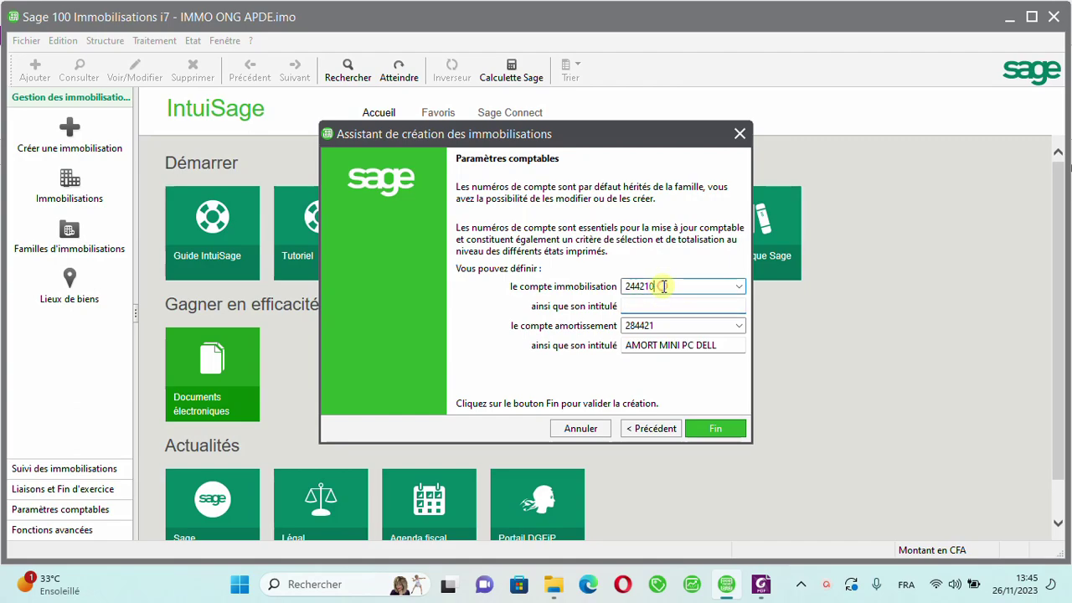
key("Tab")
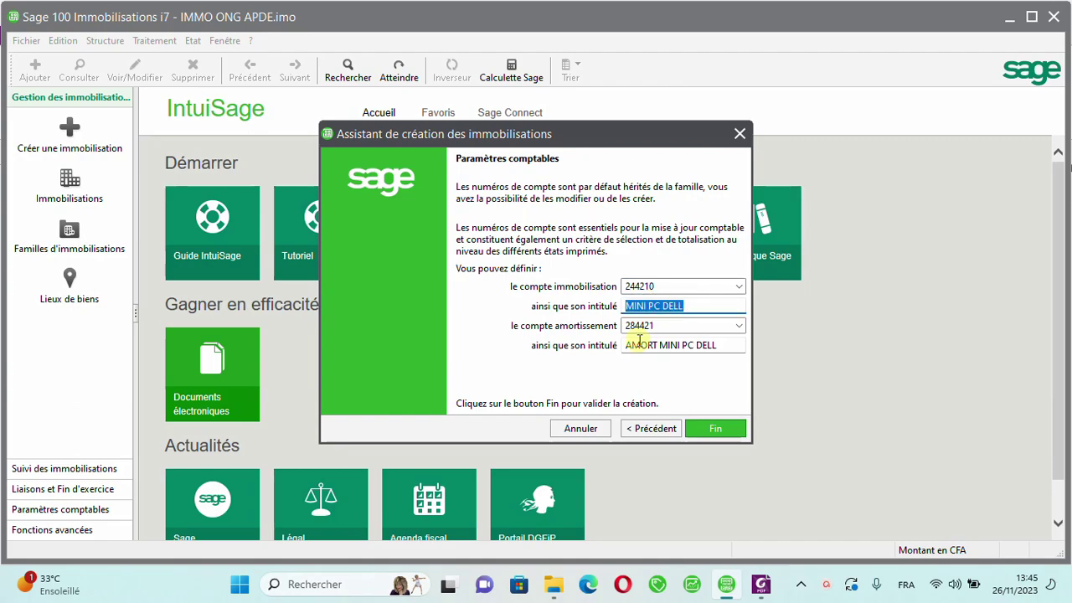
left_click(716, 430)
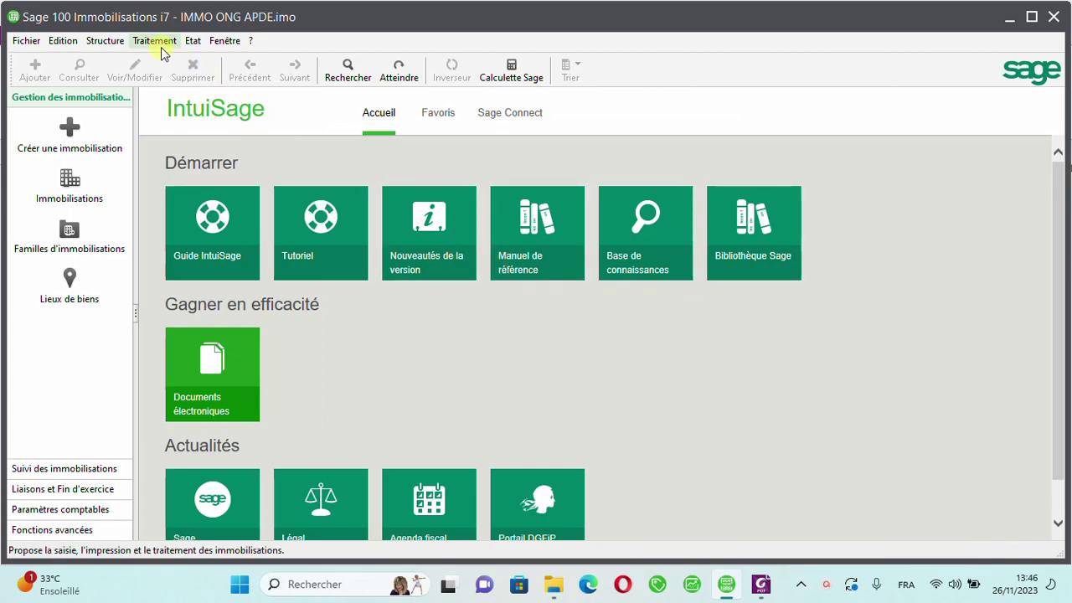
Open the MINI PC DELL asset from the list of fixed assets and display its depreciation plan.
left_click(106, 40)
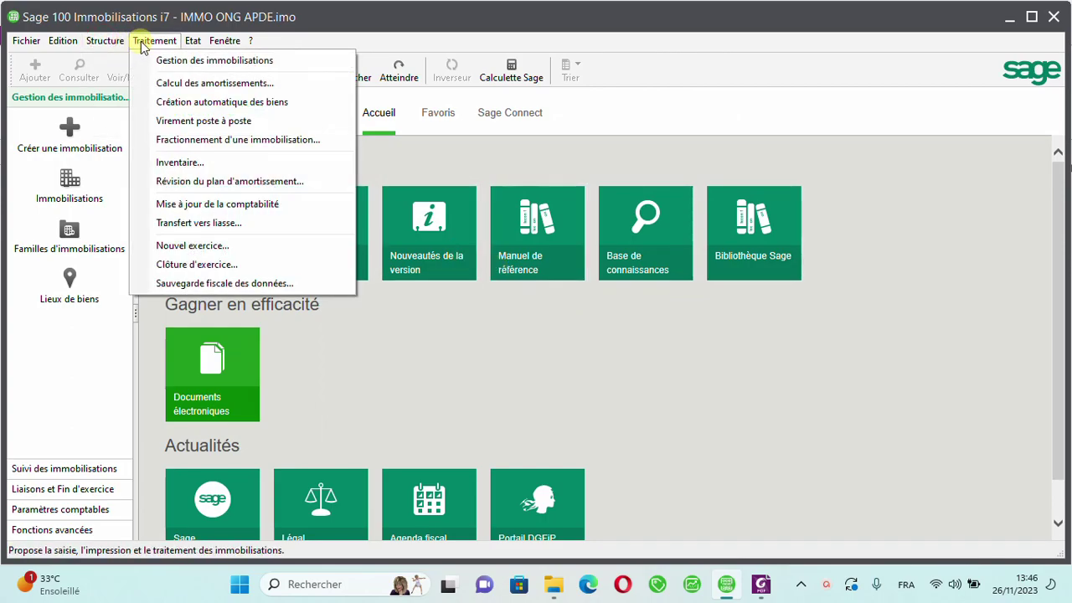
mouse_move(106, 39)
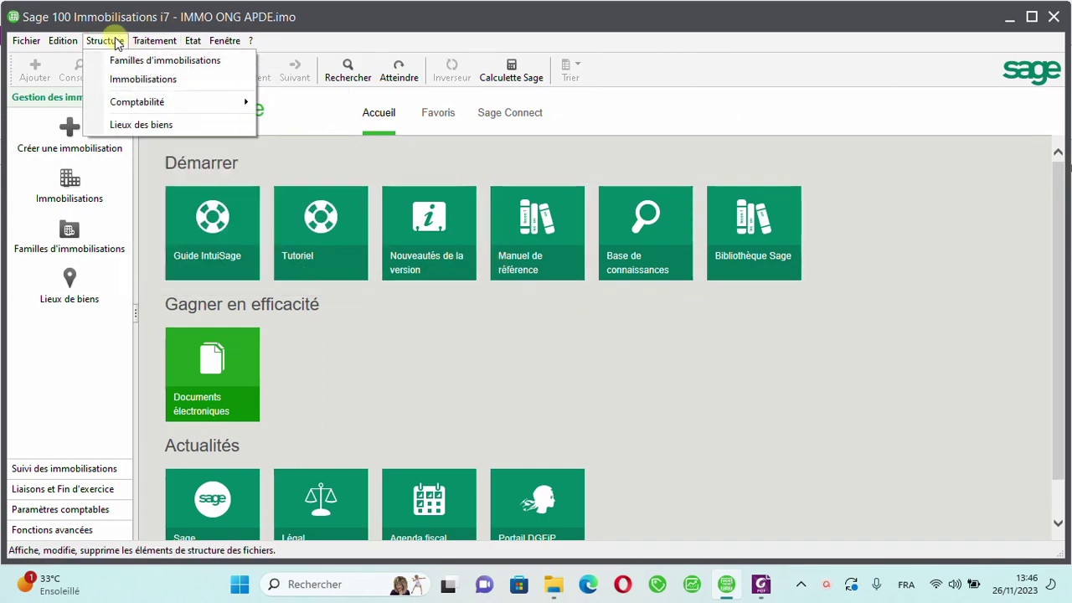
left_click(128, 80)
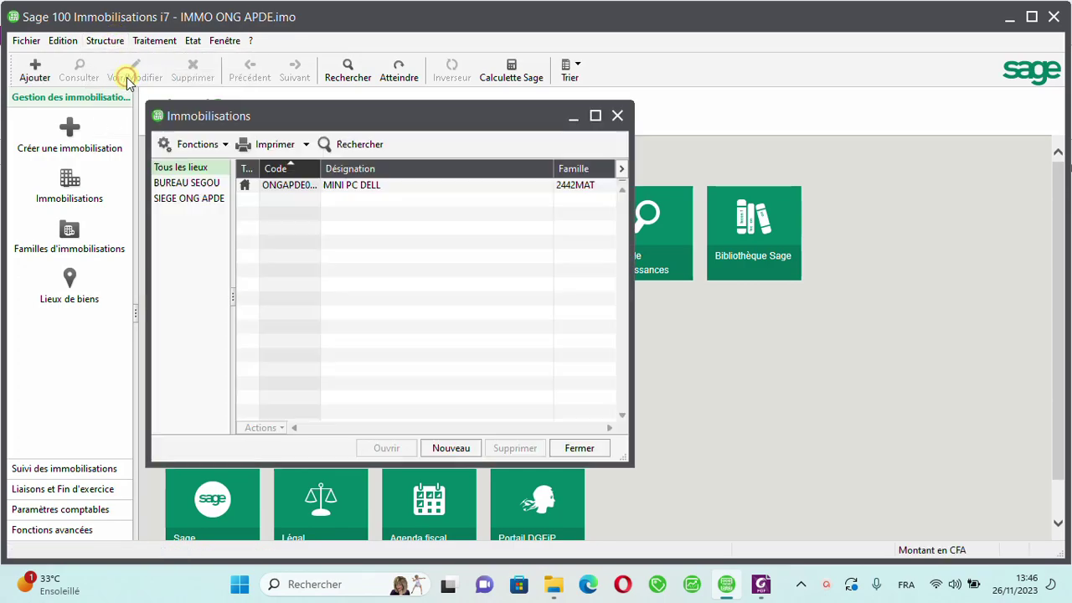
left_click(279, 190)
double_click(279, 189)
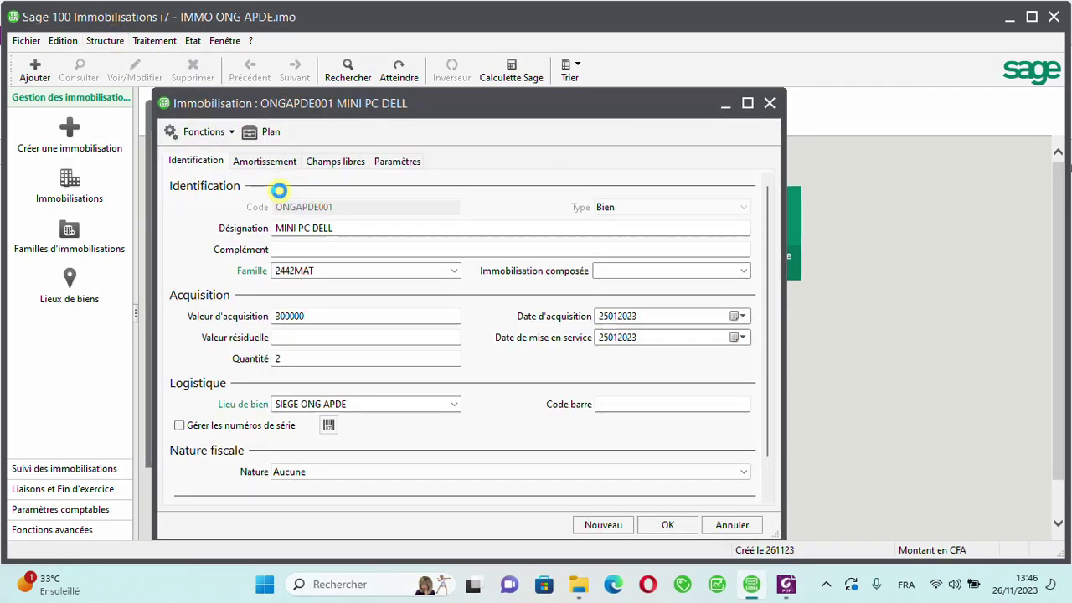
left_click(271, 132)
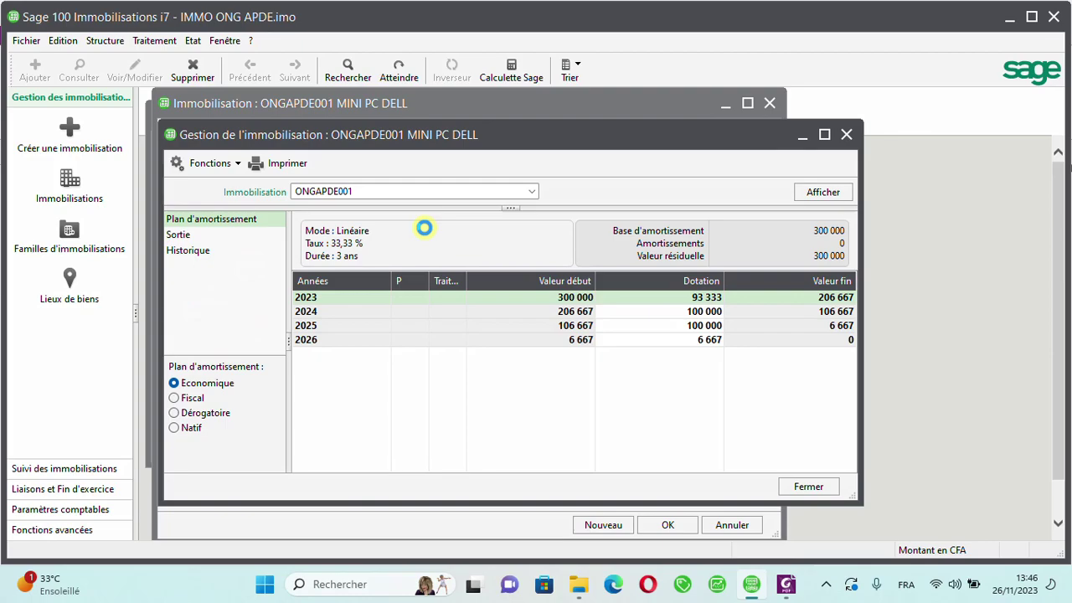
Preview the detailed printout of the asset's economic depreciation plan, enlarge it to read, and close the plan.
left_click(283, 167)
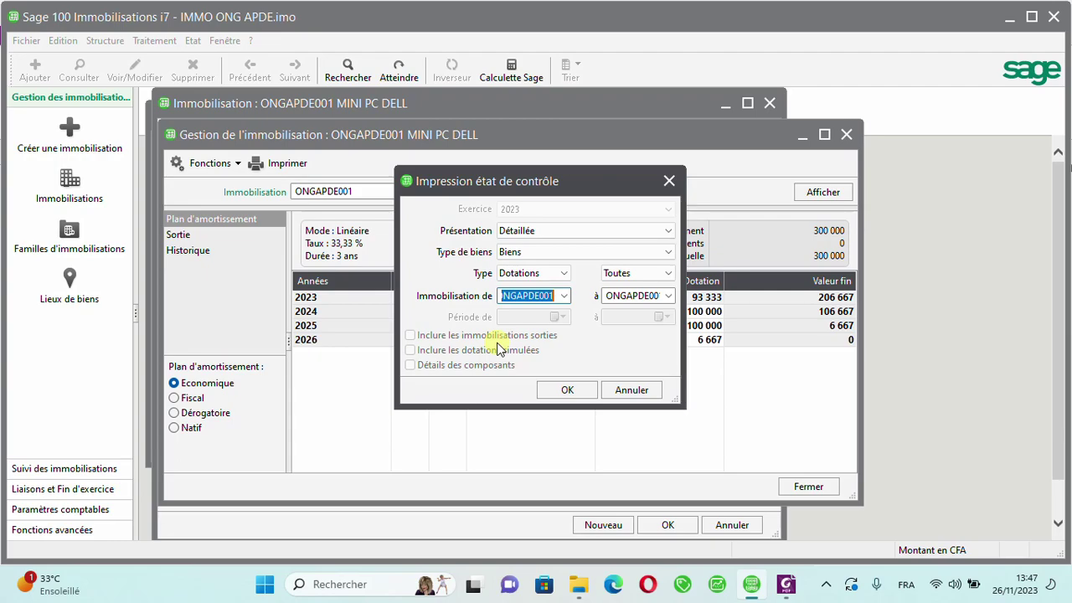
left_click(572, 387)
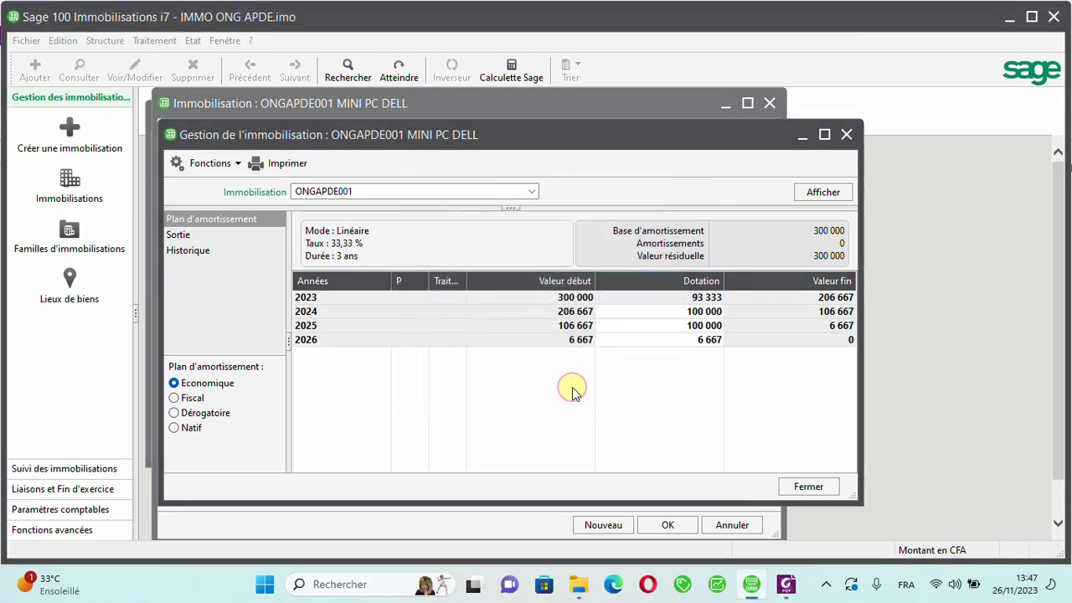
left_click(605, 425)
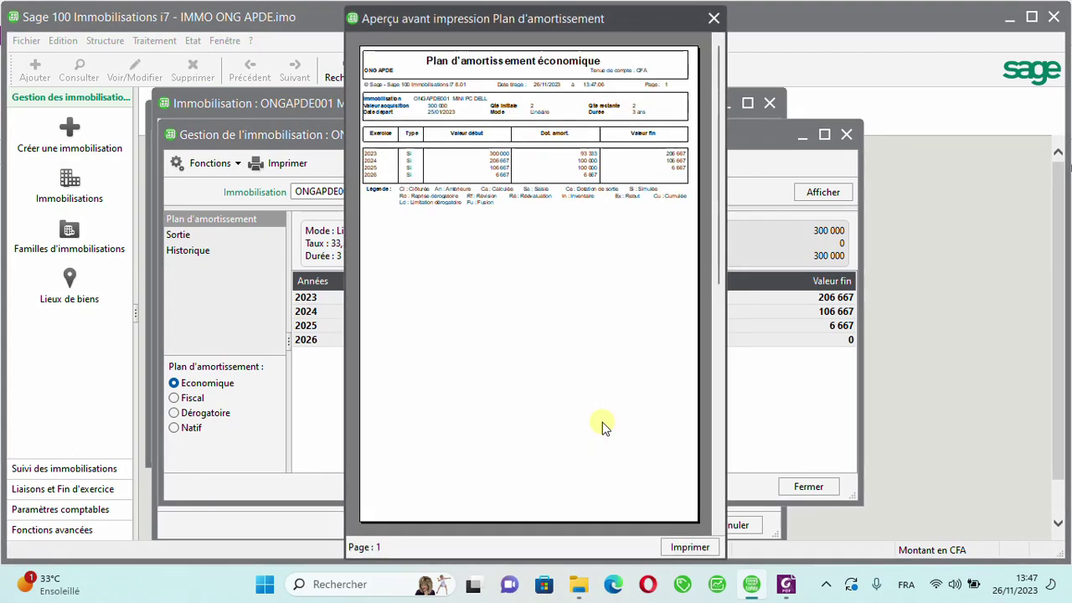
left_click(556, 284)
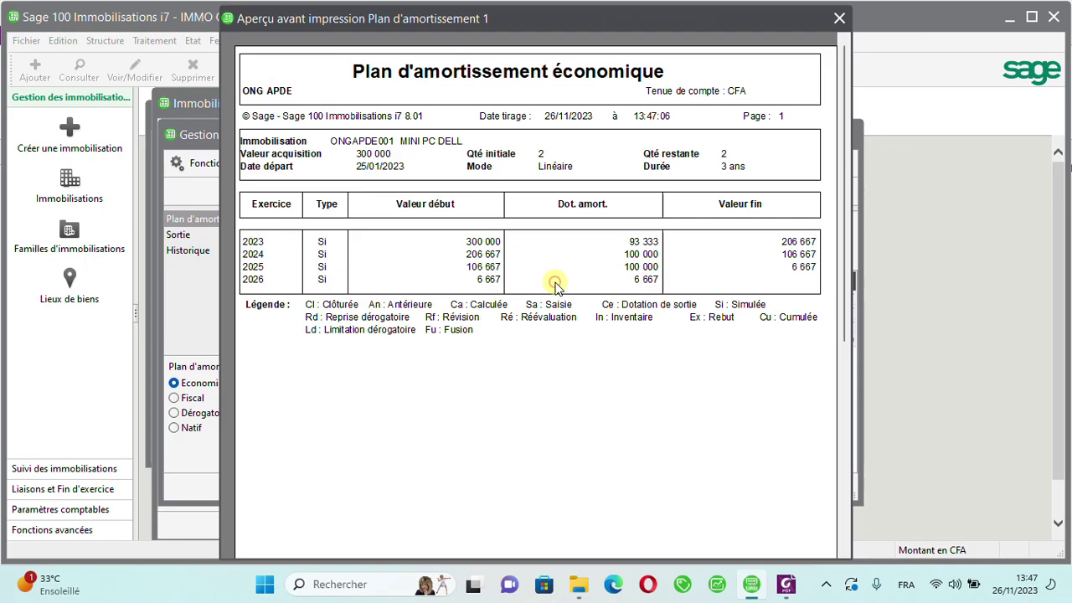
left_click(839, 17)
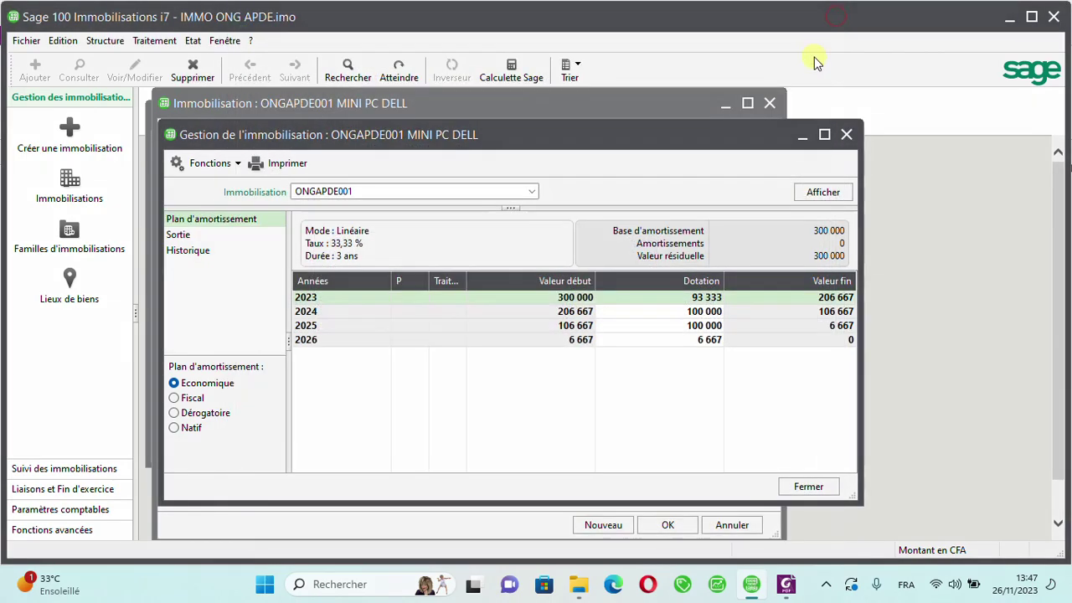
left_click(848, 136)
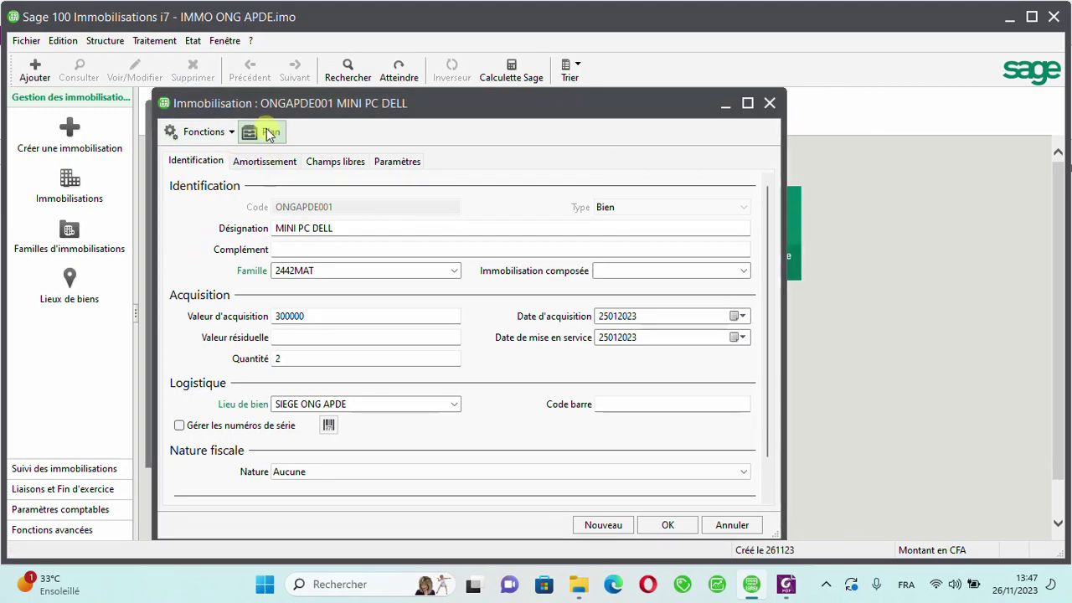
Reopen the asset's depreciation plan and compare its Fiscal, Dérogatoire and Economique views.
left_click(270, 134)
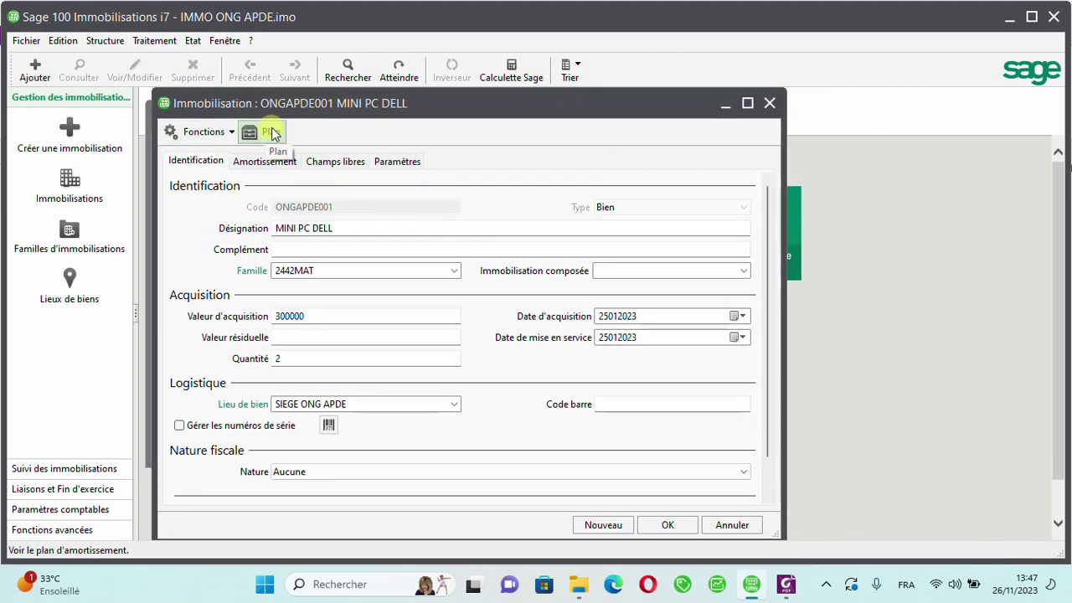
left_click(279, 132)
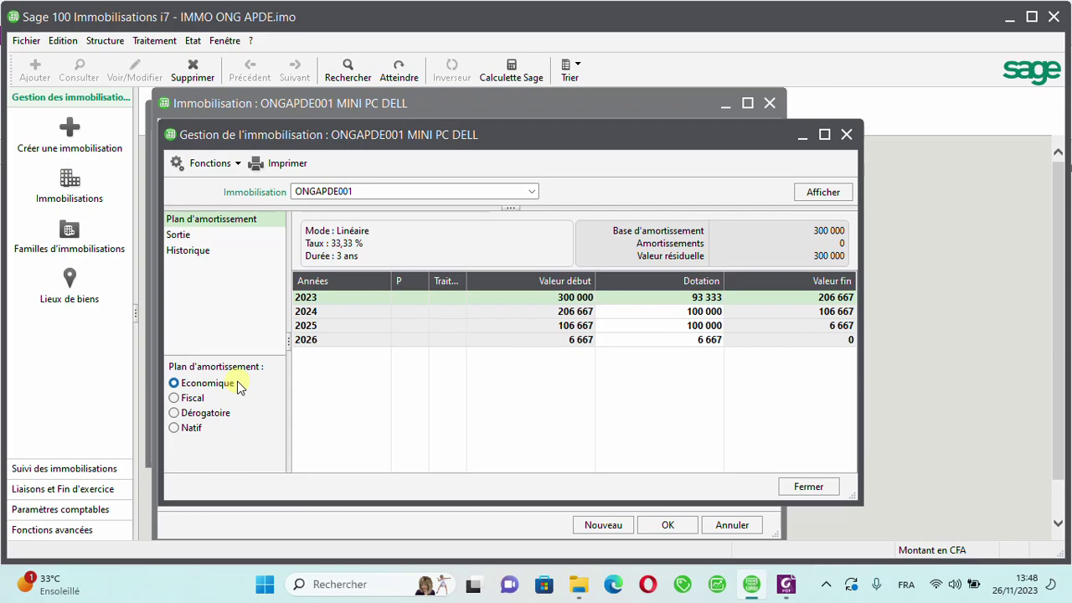
left_click(175, 398)
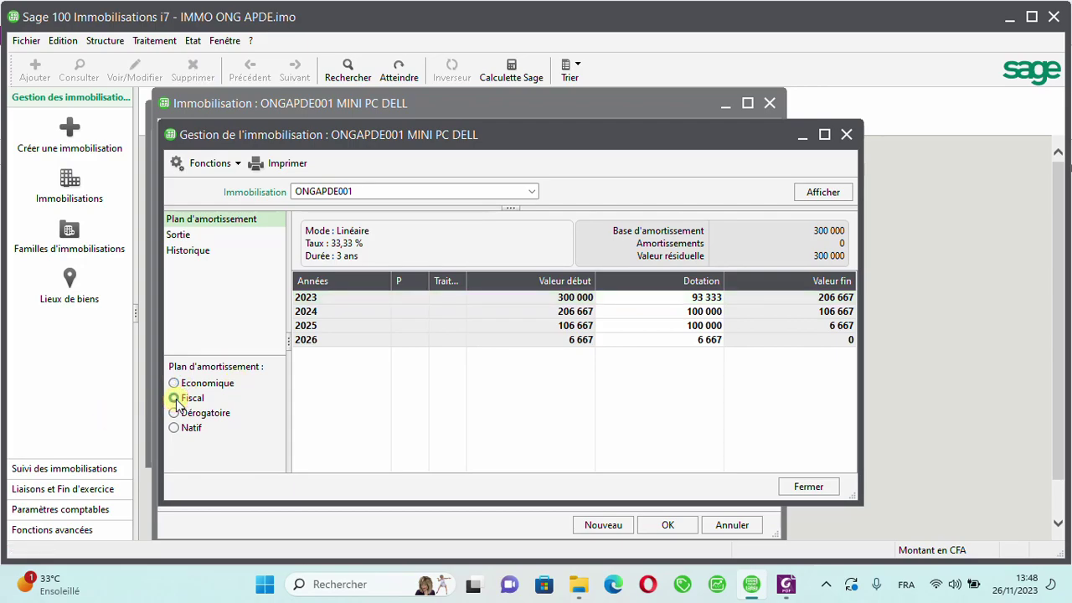
left_click(173, 399)
left_click(174, 413)
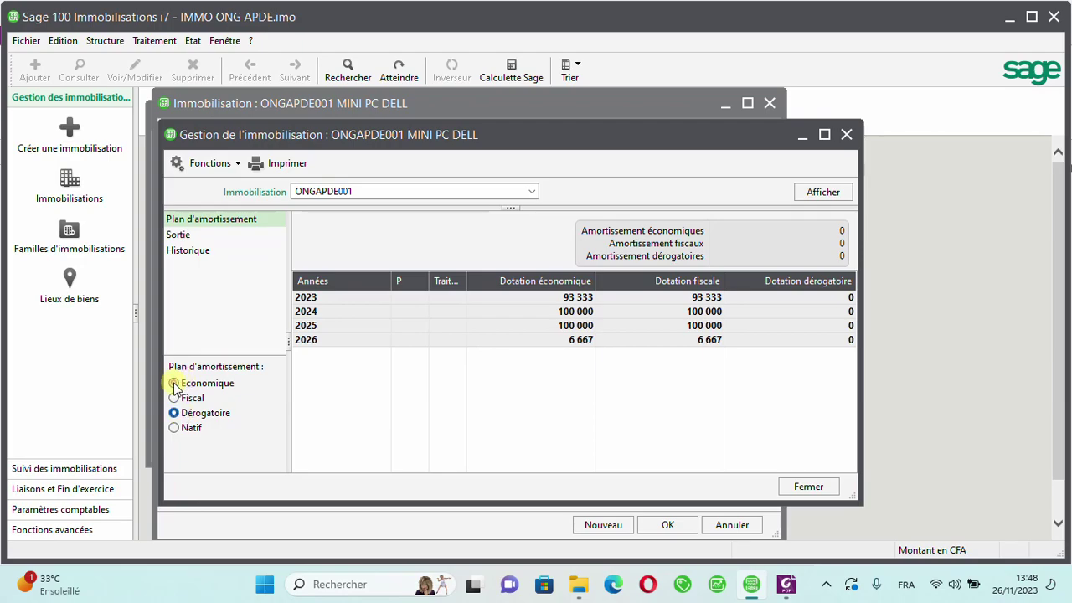
left_click(174, 383)
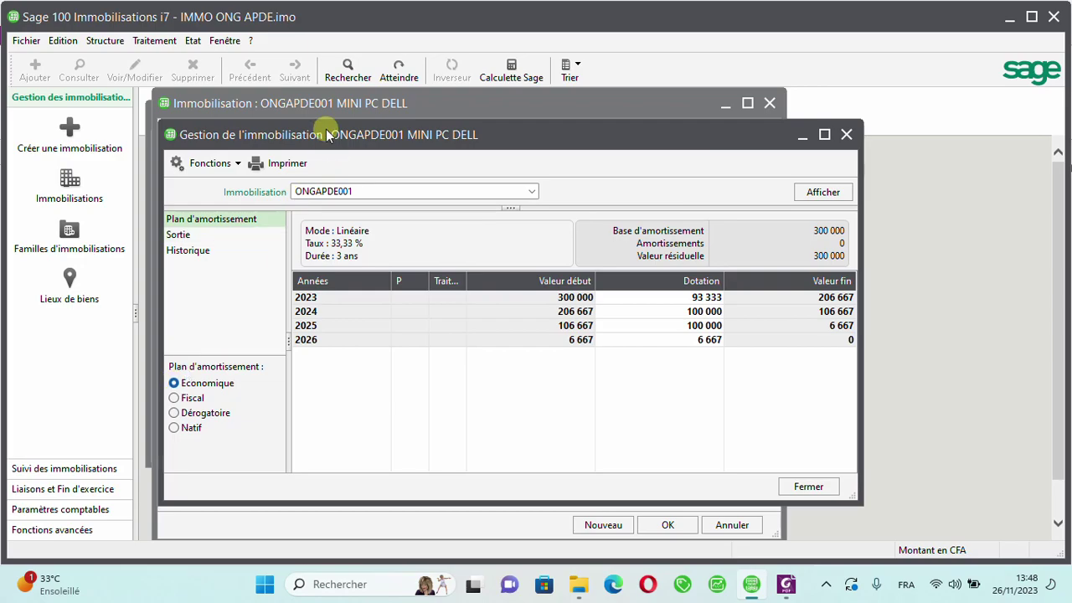
Examine the enlarged print preview of the Economique depreciation plan, then close the plan and the asset record.
left_click(280, 163)
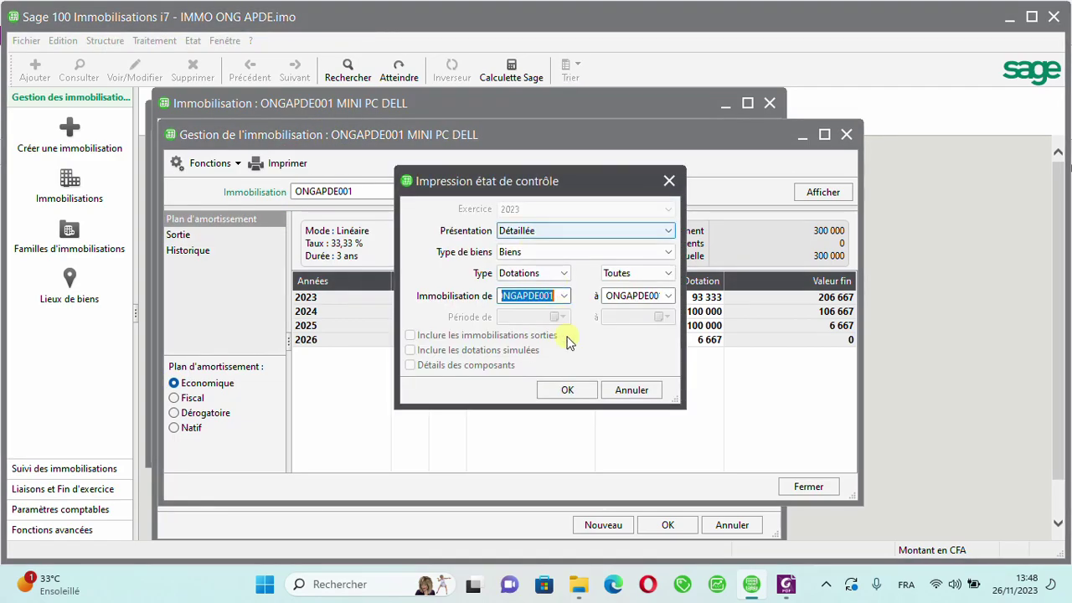
left_click(567, 390)
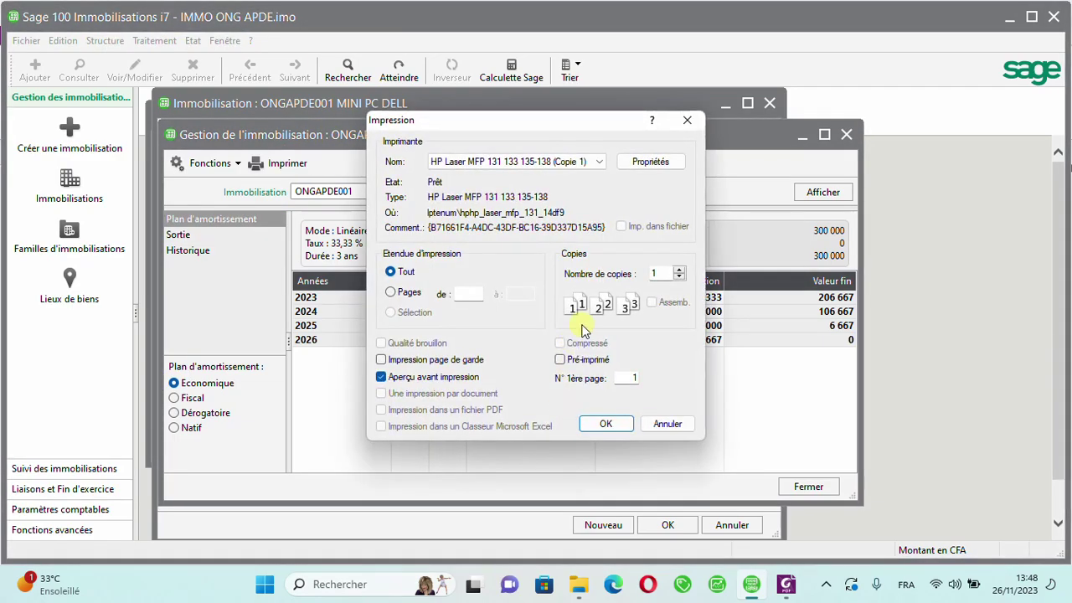
left_click(598, 421)
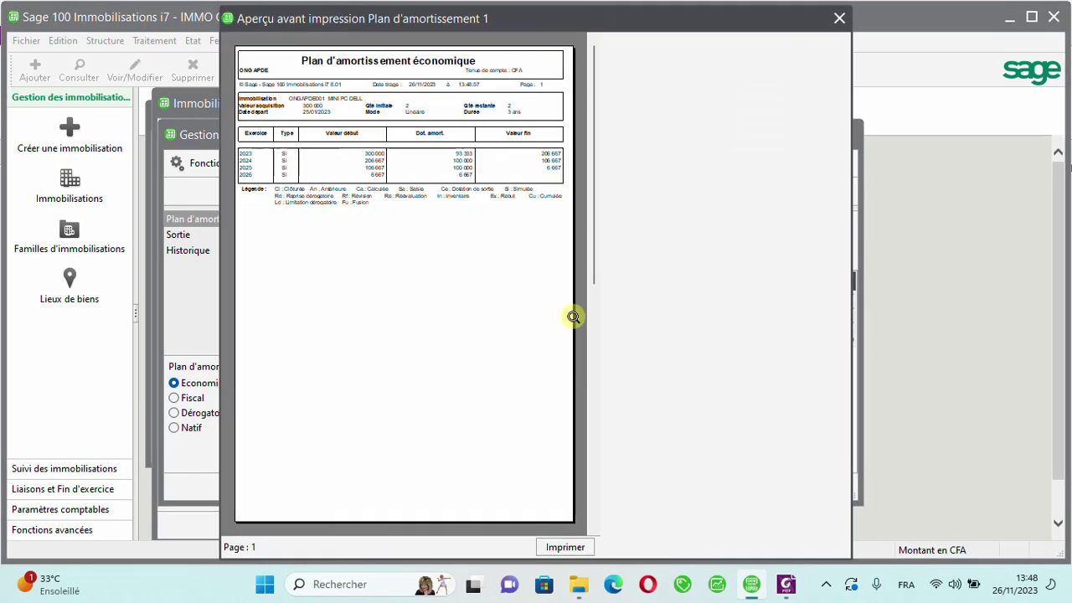
left_click(574, 318)
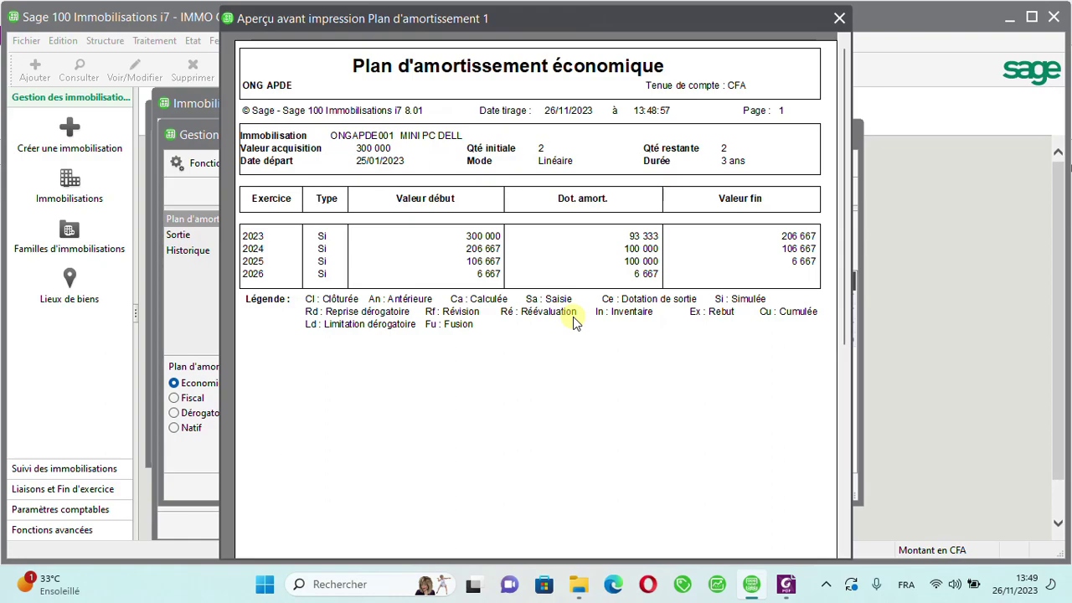
left_click(839, 20)
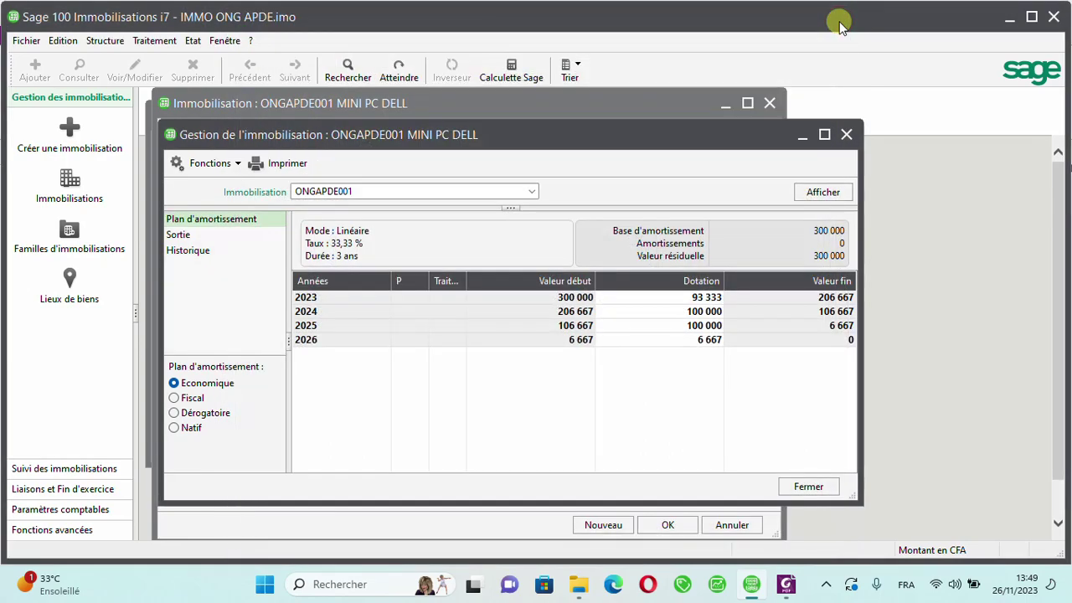
left_click(845, 134)
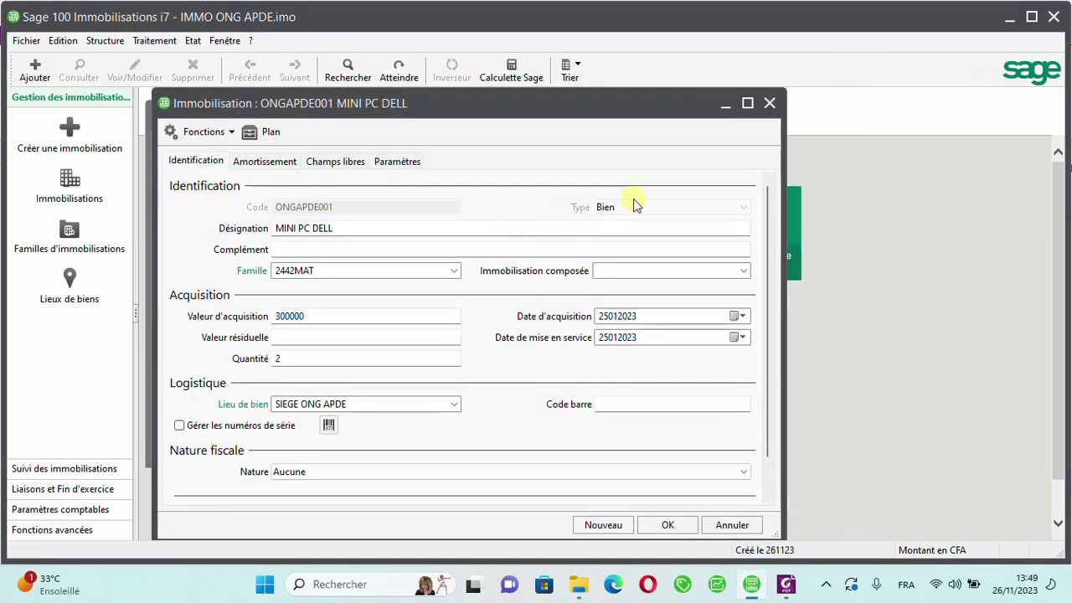
left_click(770, 103)
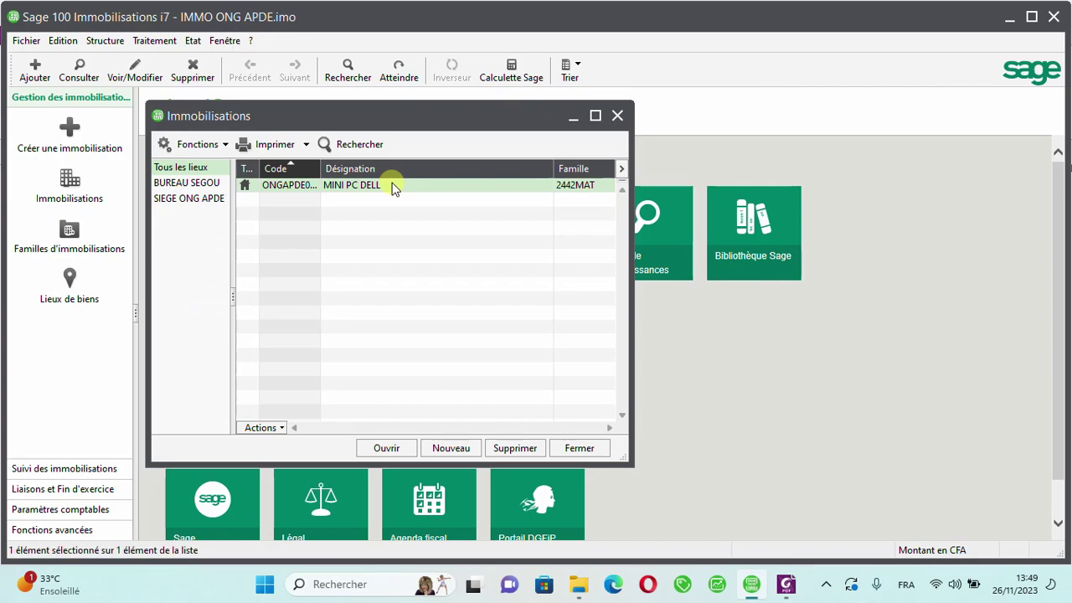
Assign account 681300 Dotation aux amort. as the Dotation économique account in the MINI PC DELL asset's accounting parameters.
double_click(394, 185)
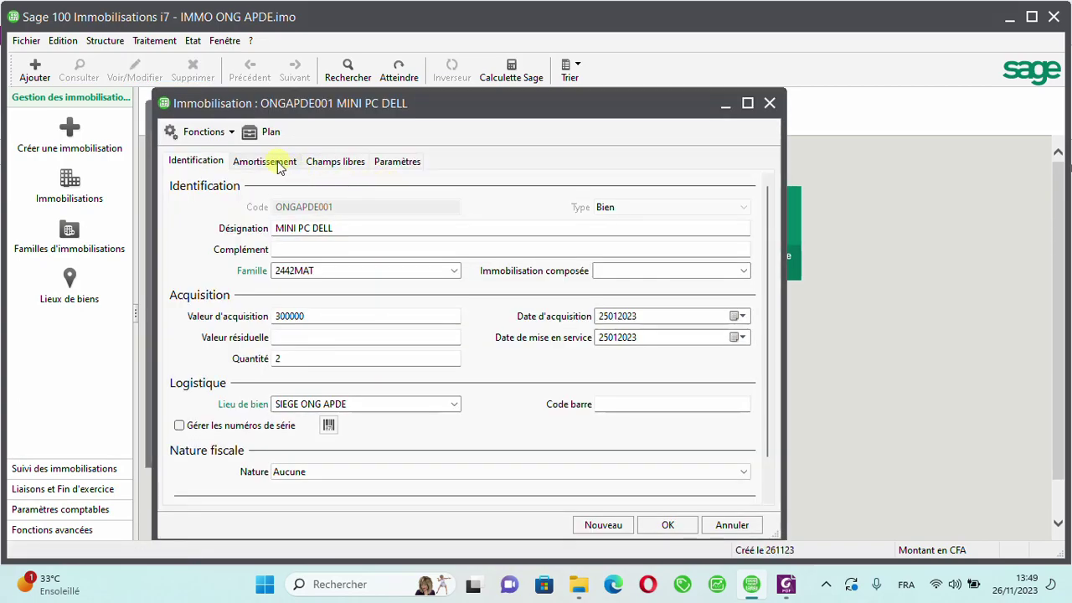
left_click(402, 160)
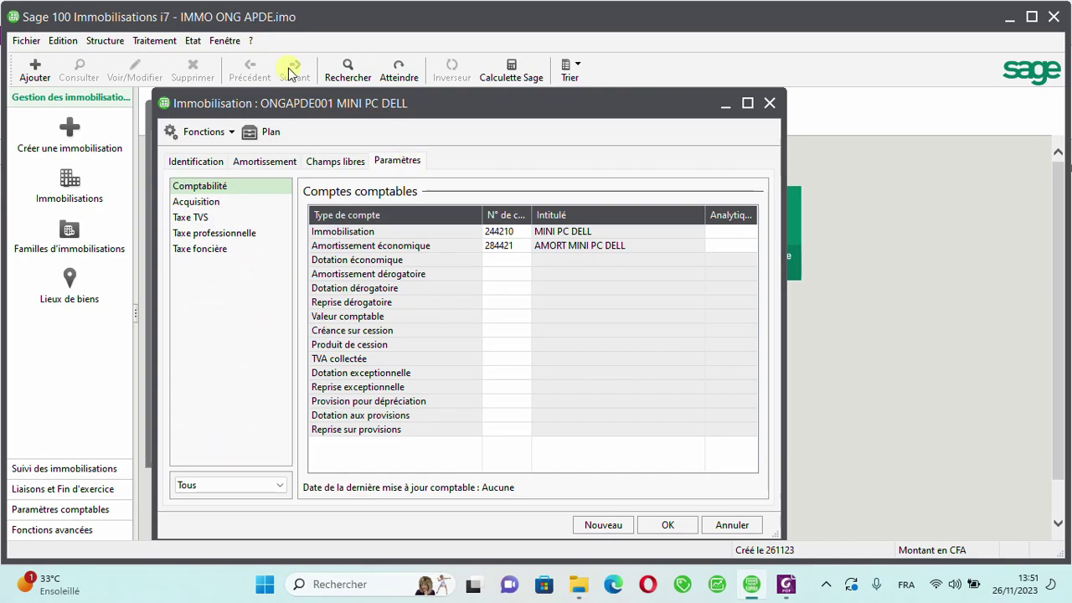
left_click(496, 260)
left_click(497, 259)
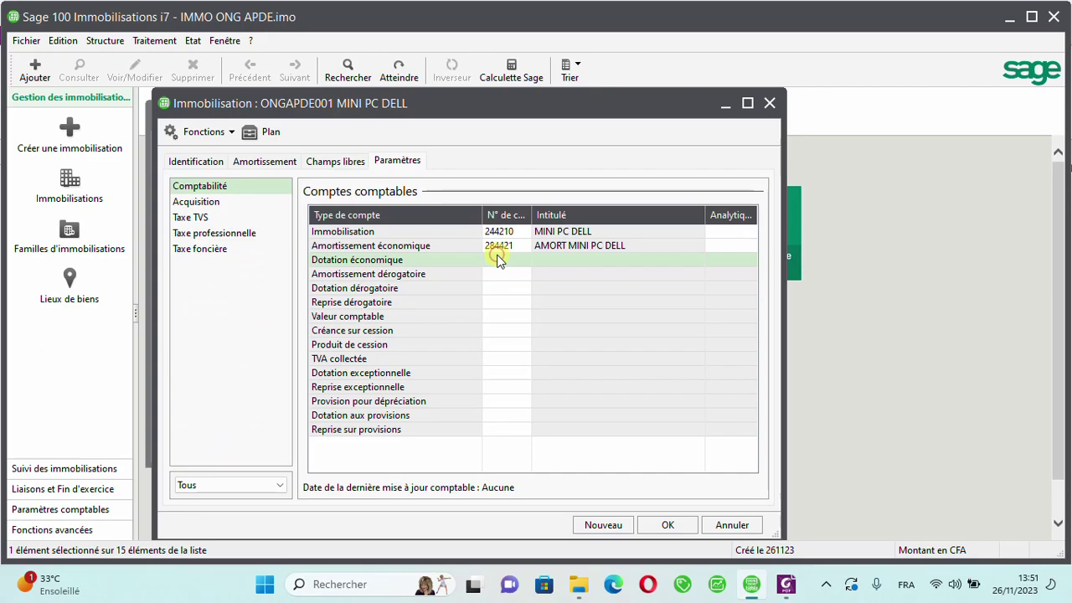
left_click(497, 259)
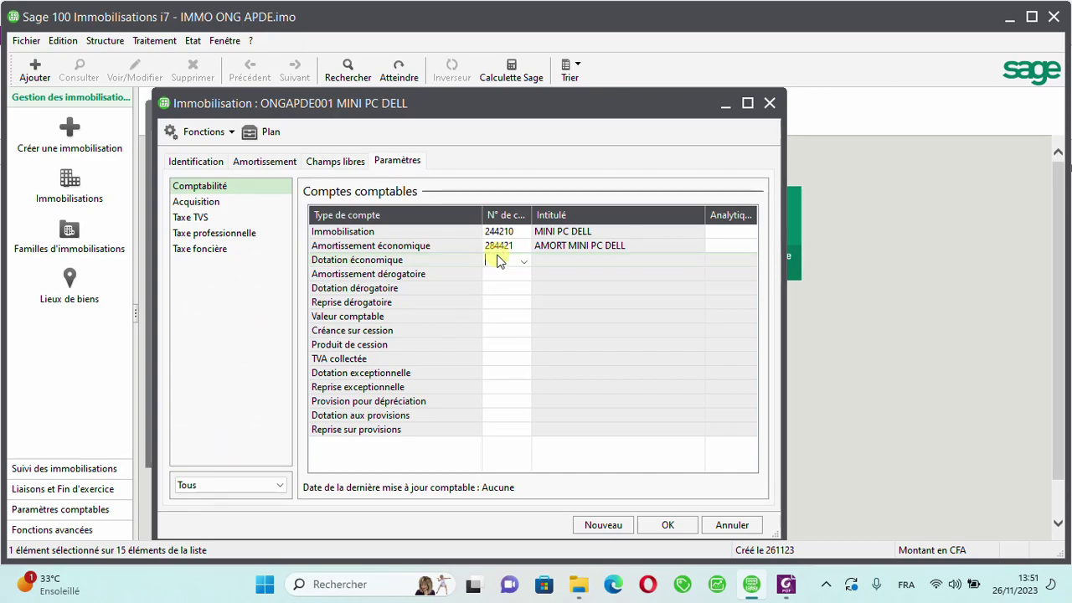
type("6813")
left_click(524, 260)
left_click(528, 261)
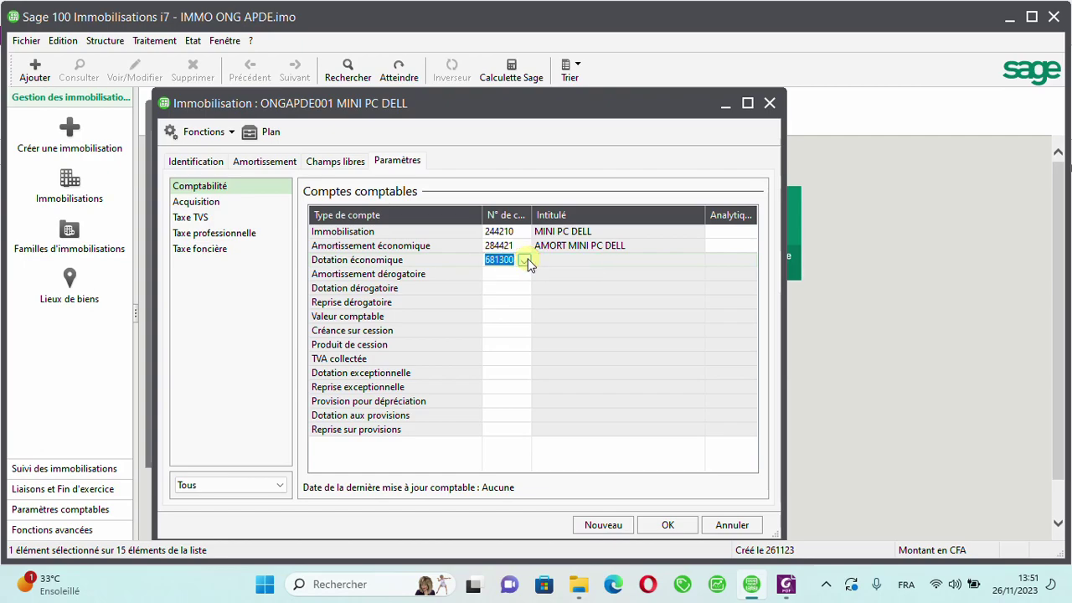
key("Return")
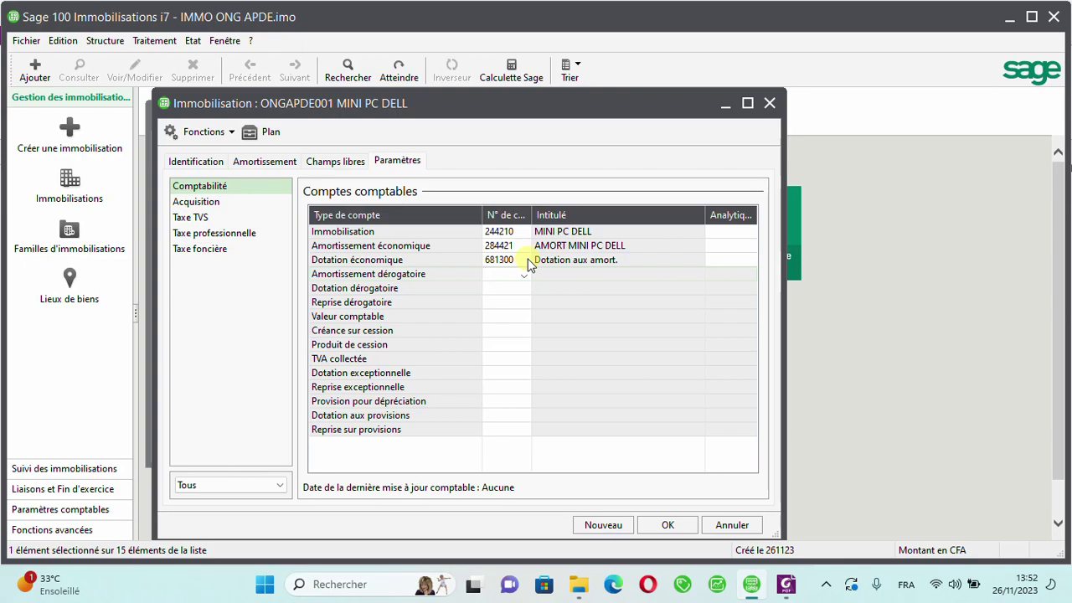
left_click(488, 330)
left_click(489, 329)
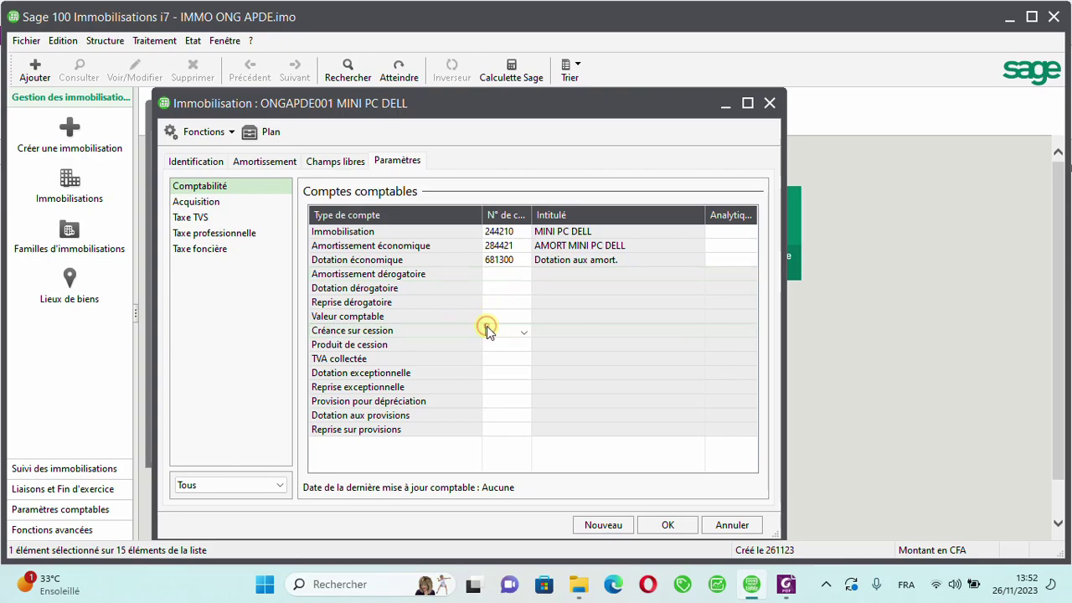
type("485")
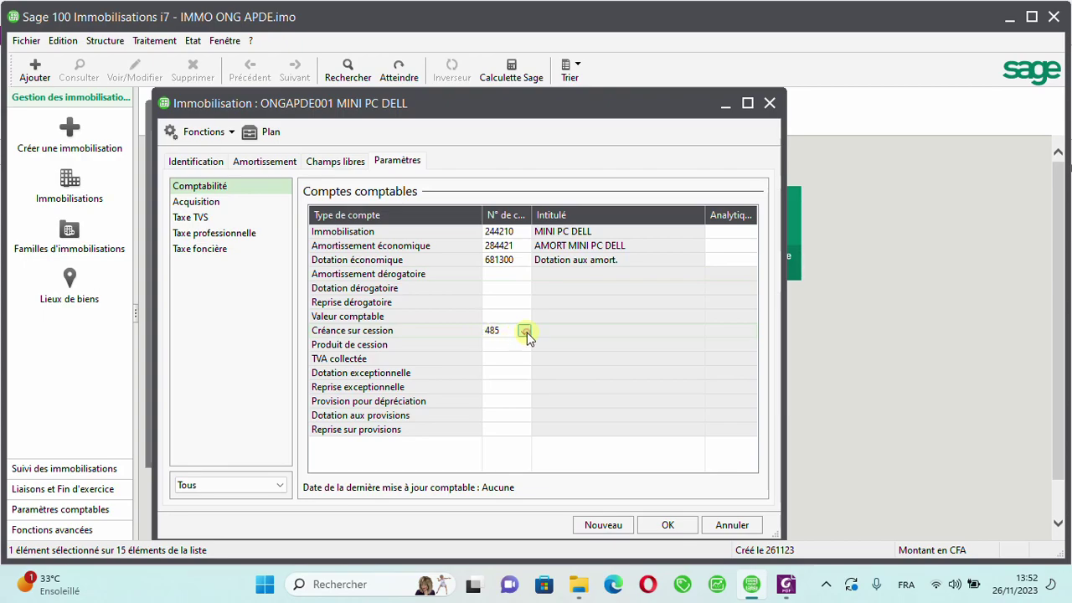
key("BackSpace")
key("BackSpace")
key("BackSpace")
left_click(494, 320)
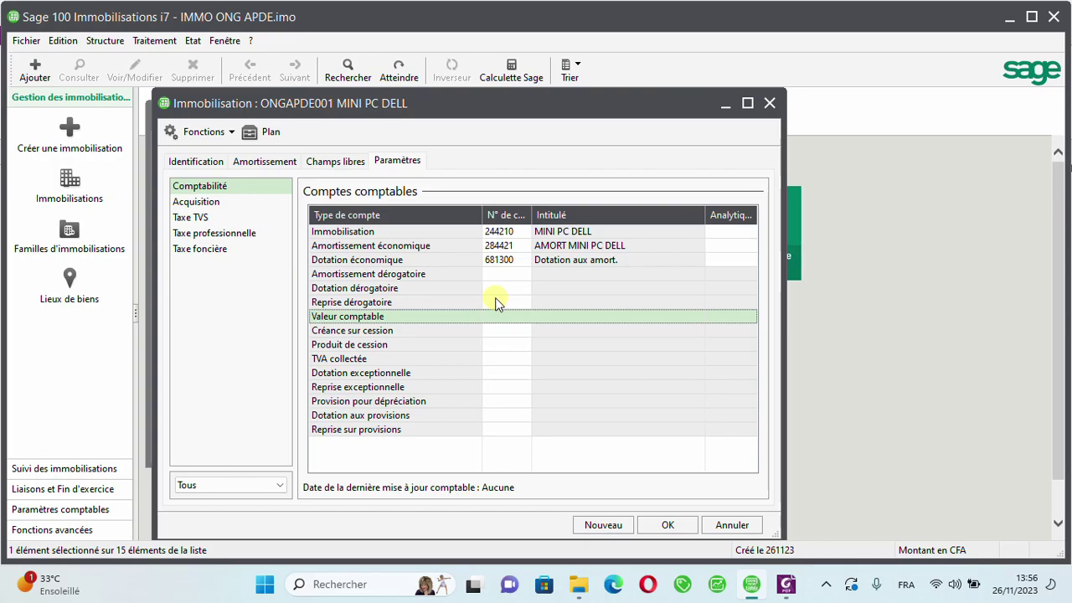
Create general account 151 in the chart of accounts with the title AMORT DEROGATOIE, choosing to continue with another new account.
left_click(111, 42)
mouse_move(242, 102)
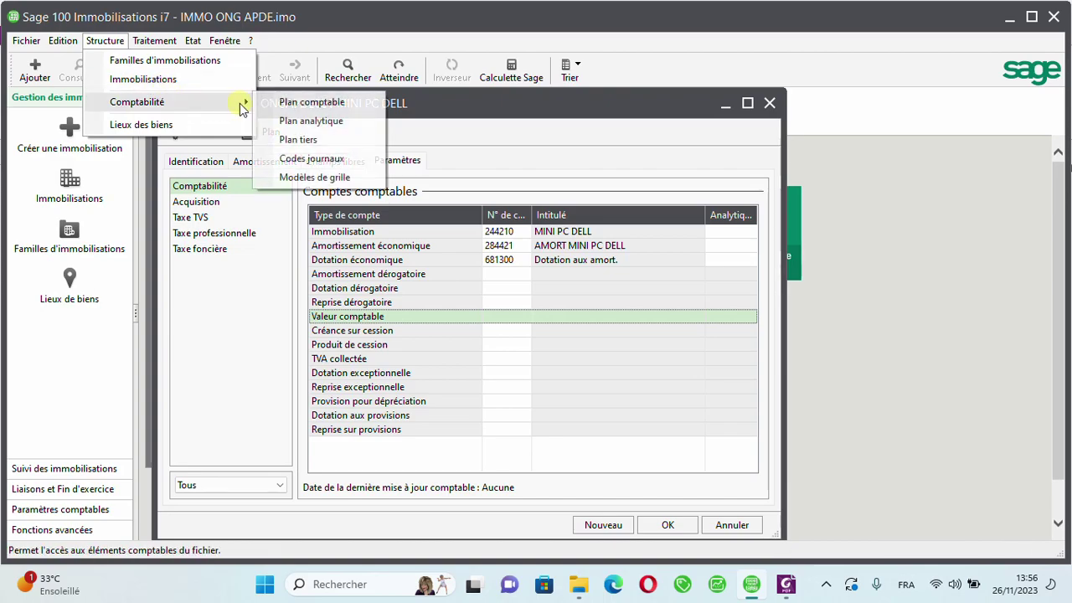
left_click(327, 102)
left_click(387, 405)
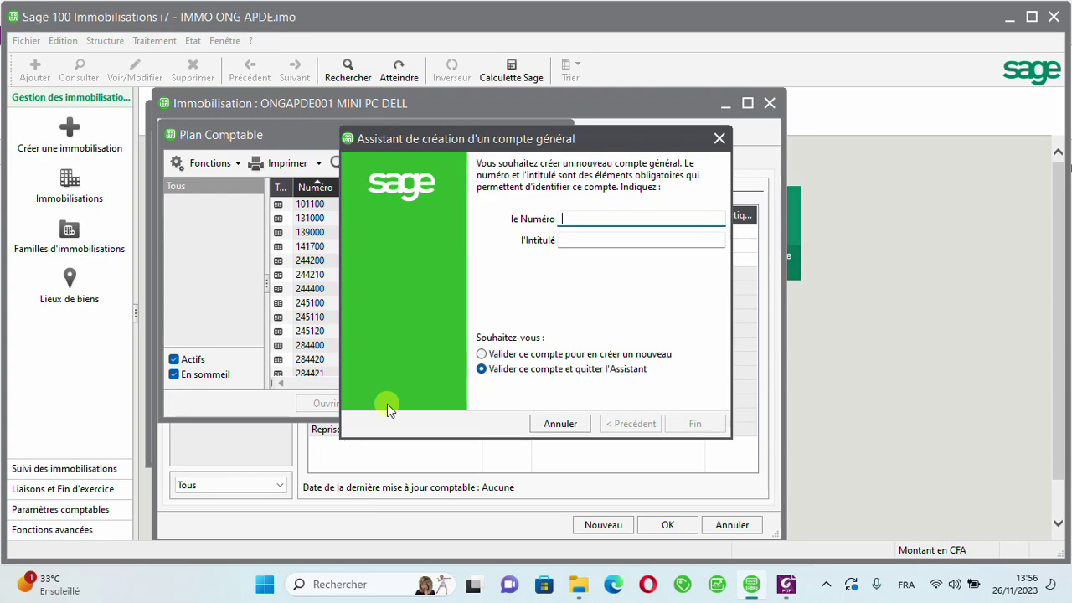
type("151")
key("Tab")
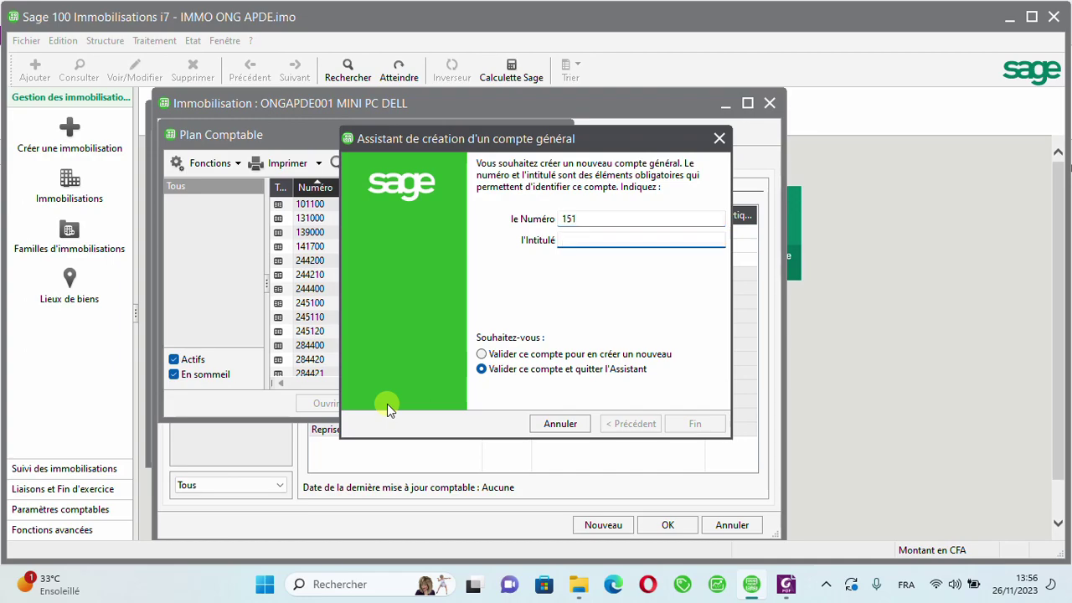
type("AMORT")
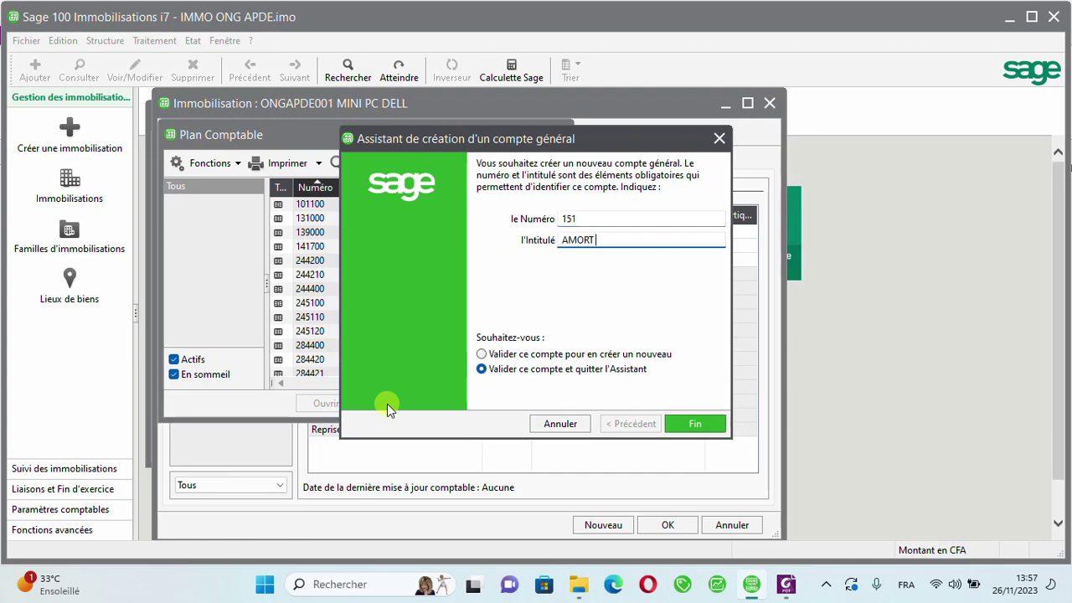
type(" DEROGATOIE")
left_click(499, 354)
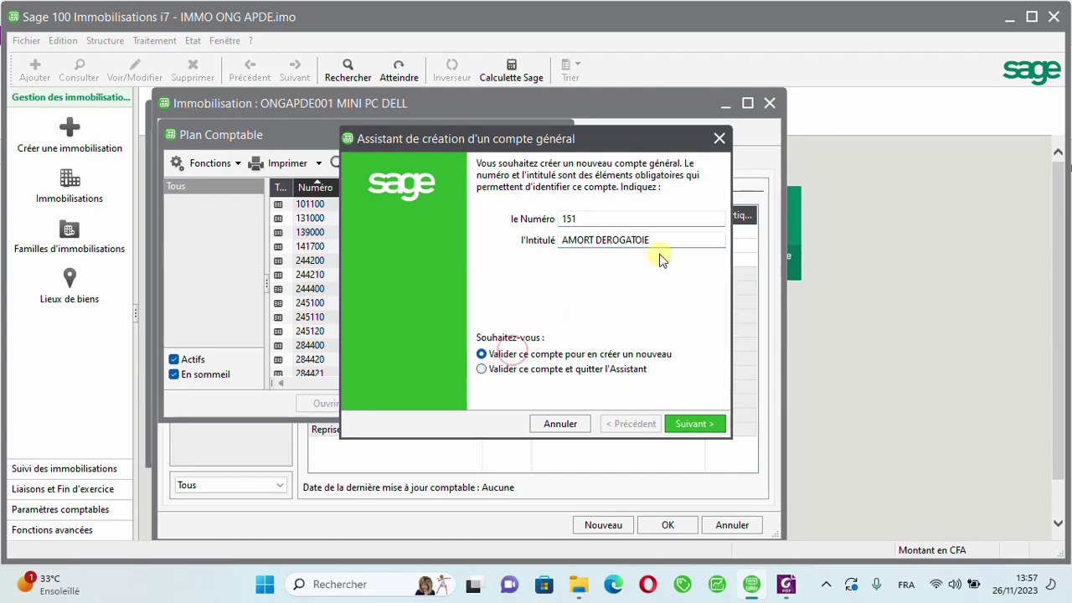
key("Return")
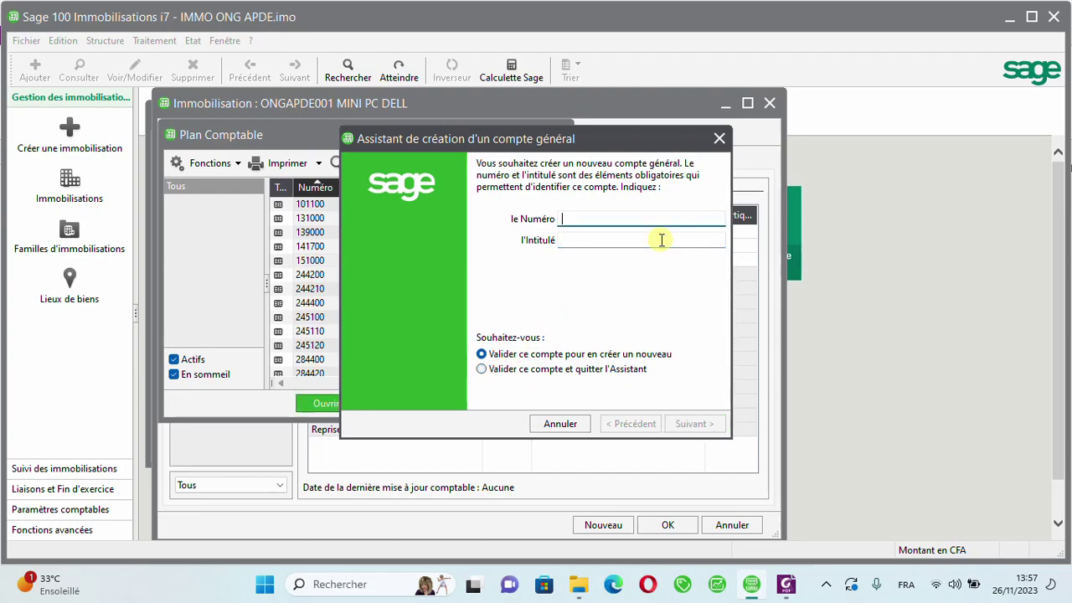
Create general account 851 with the title DOTATION DEROGATOIRE.
type("851")
key("Tab")
type("DOTAT")
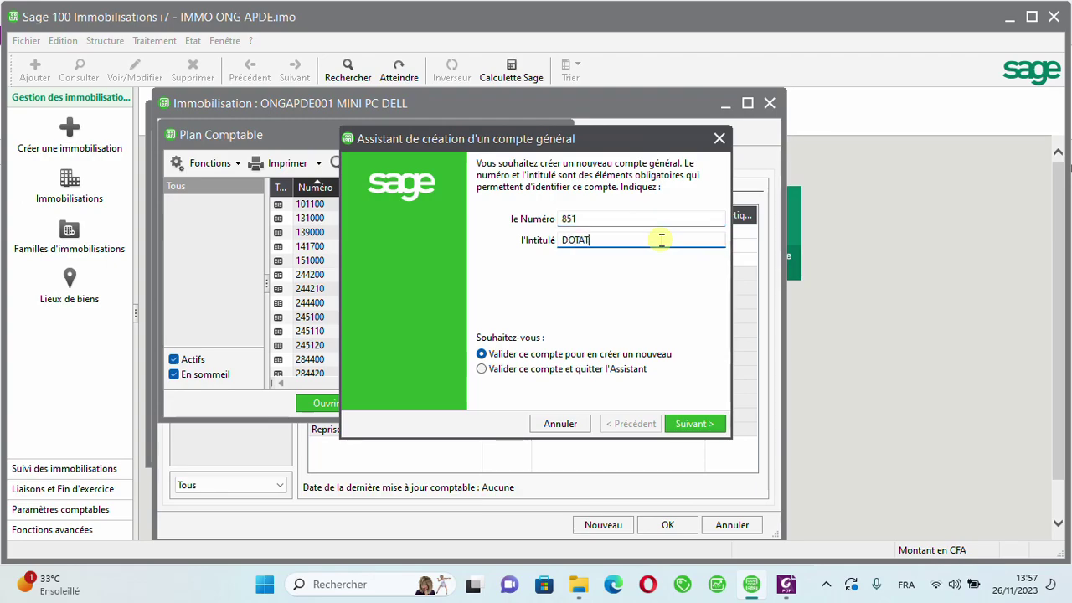
type("ION DEROGATOIRE")
key("Return")
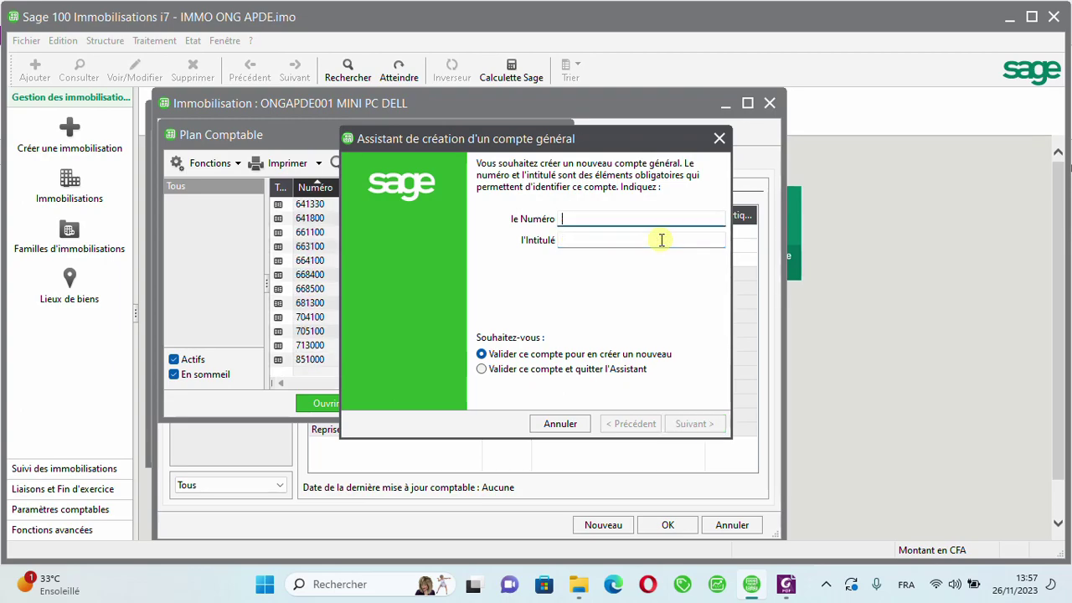
Create general account 812 with the title VALEUR COMPTABLE/CESSION D'IMMO.
type("812")
key("Tab")
type("VALEUR")
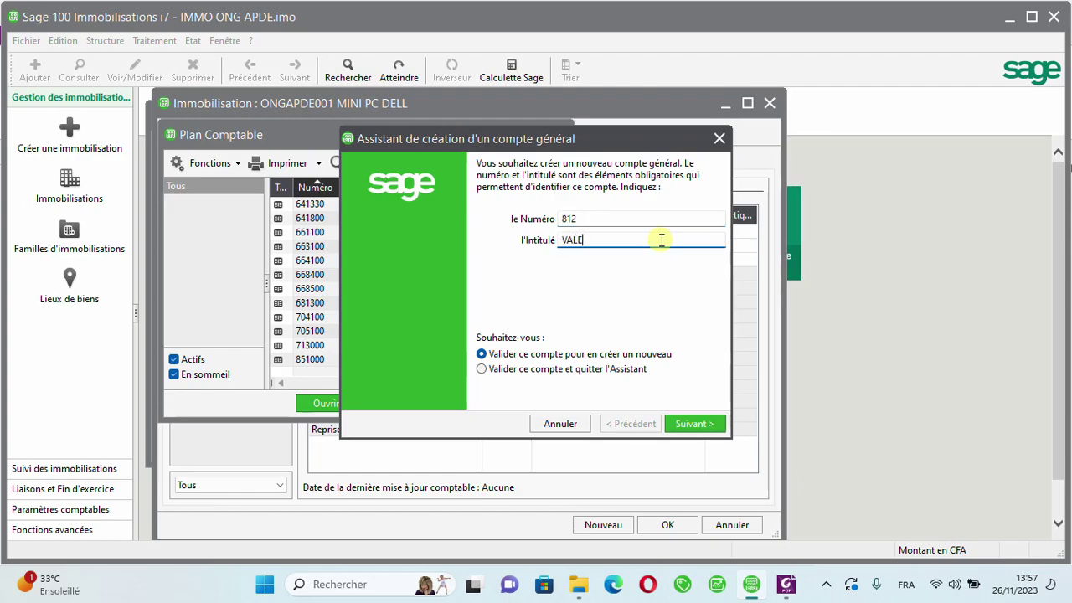
type("MPTABLE/CESS")
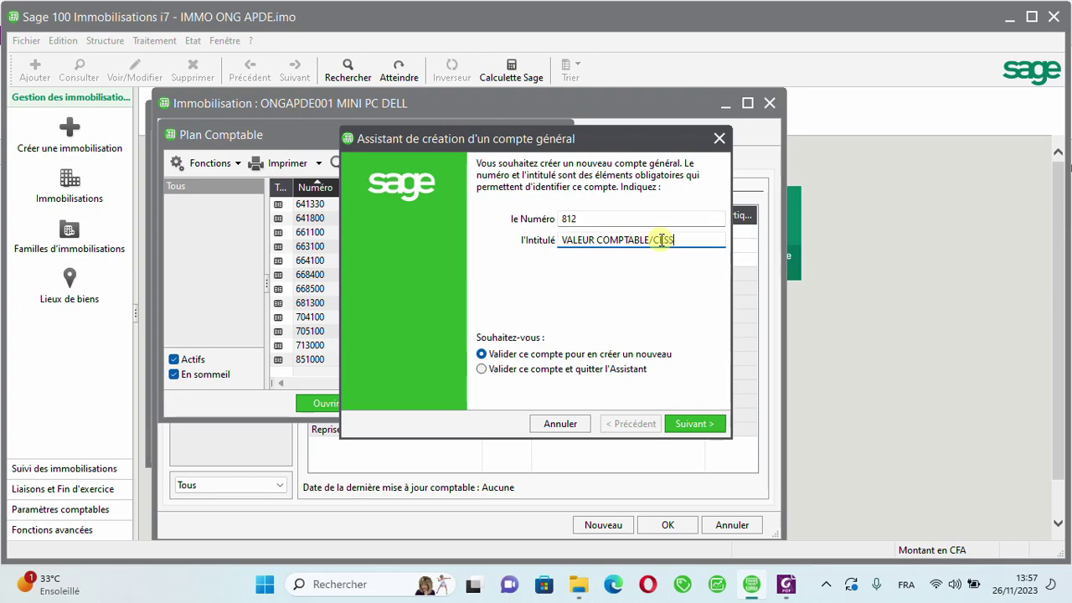
type("ION D'IMMO")
key("Return")
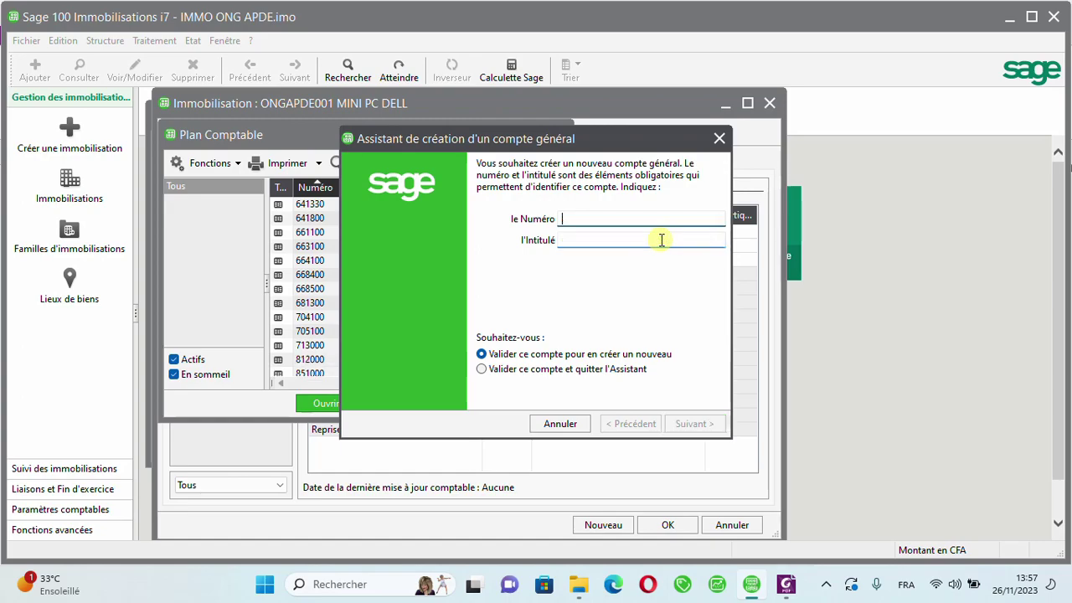
Create general account 485 with the title CREANCE/CESSION D'IMMO.
type("8")
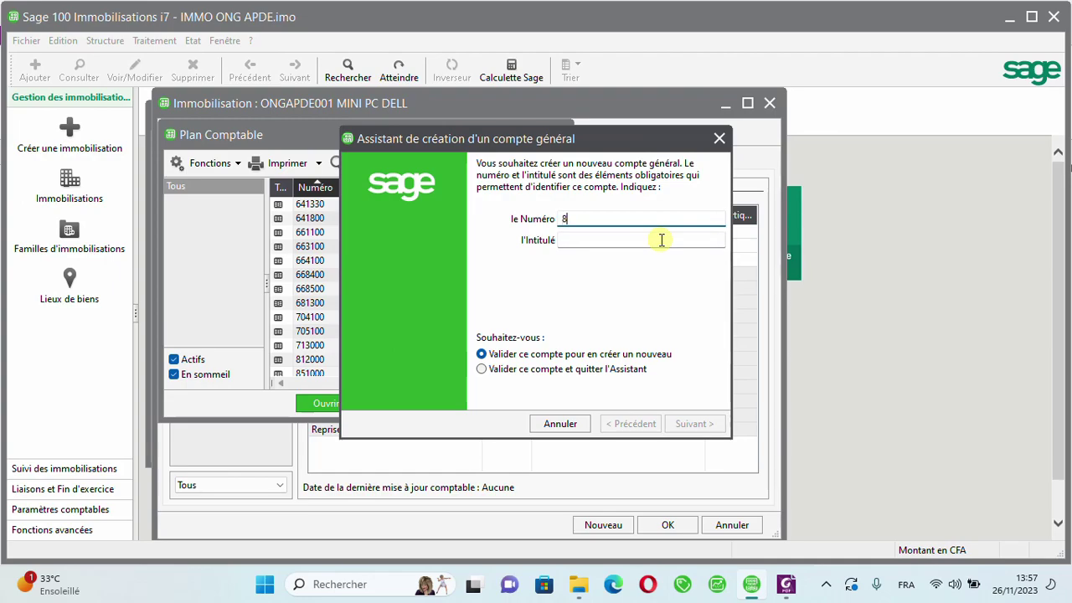
key("BackSpace")
type("485")
key("Tab")
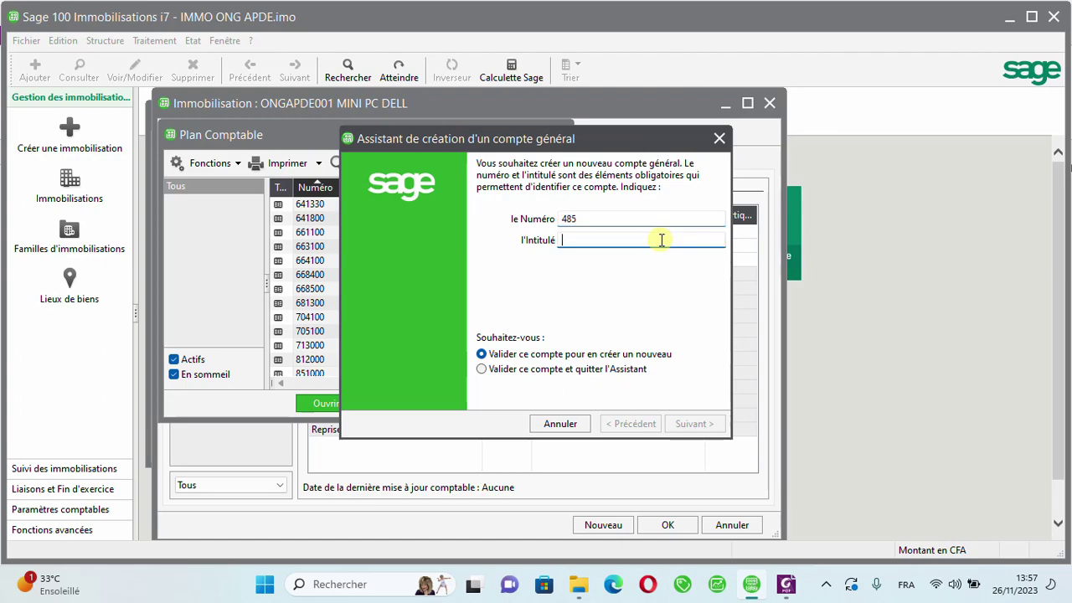
type("CREAN")
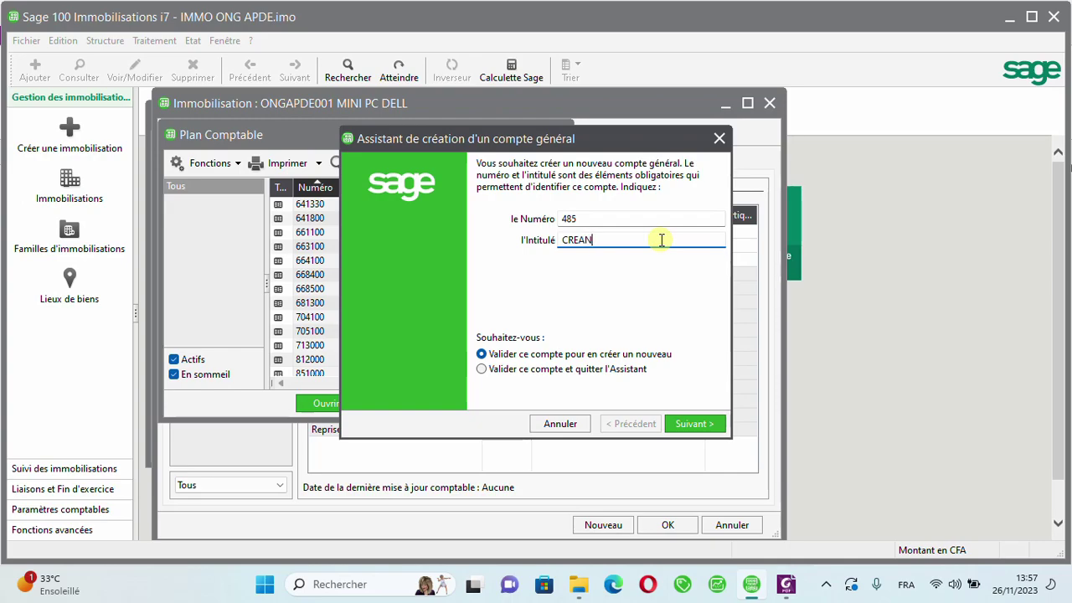
type("CE/CESSION D")
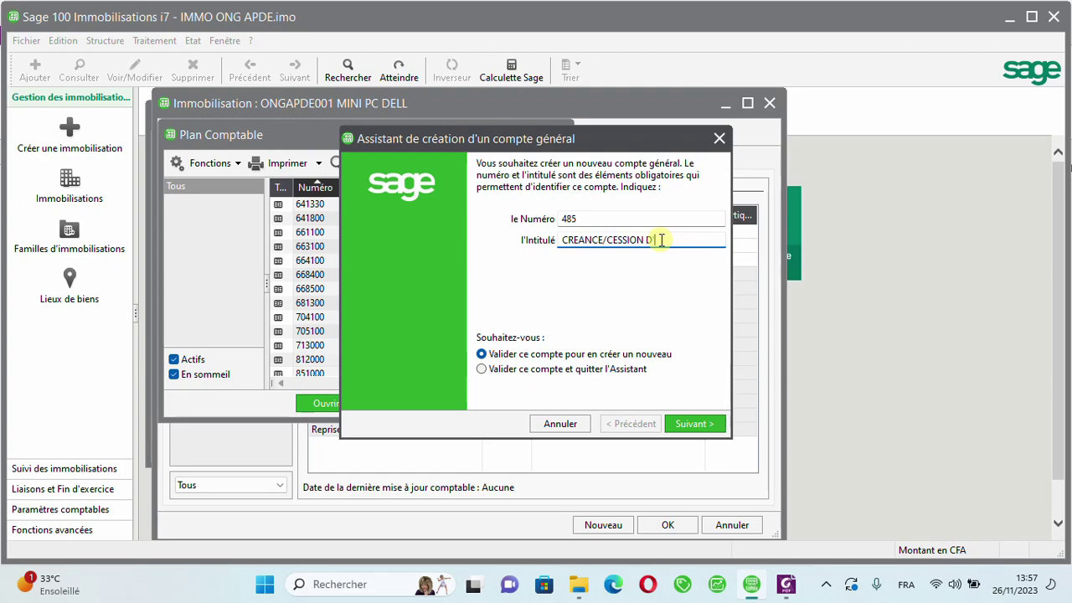
type("'IMMO")
key("Return")
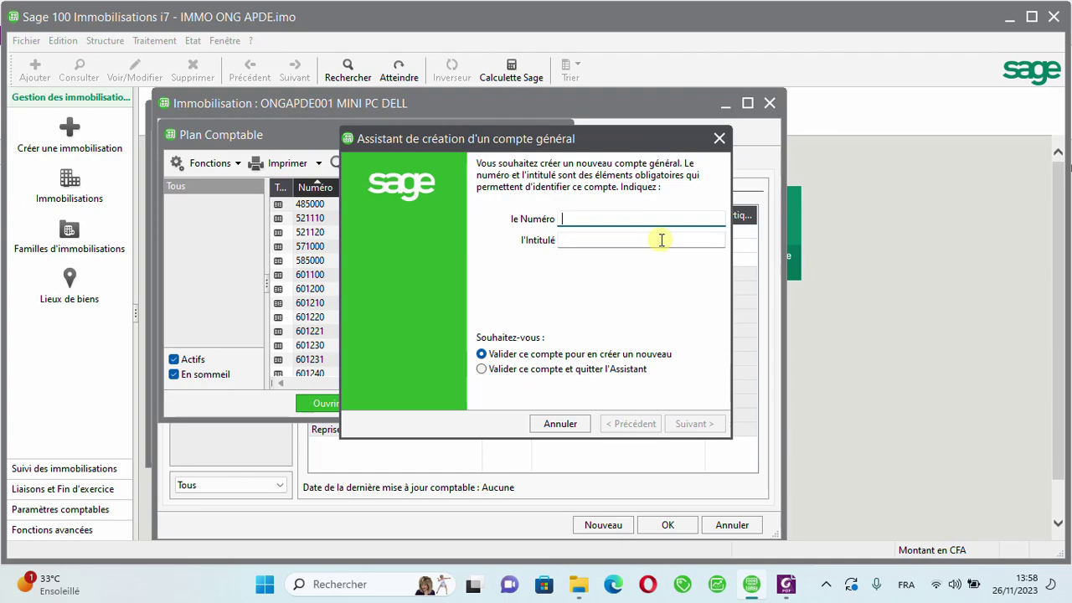
Create general account 822 titled PRODUIT/CESSION D'IMMO, then close the account creation assistant and the chart of accounts.
type("822")
key("Tab")
type("PRO")
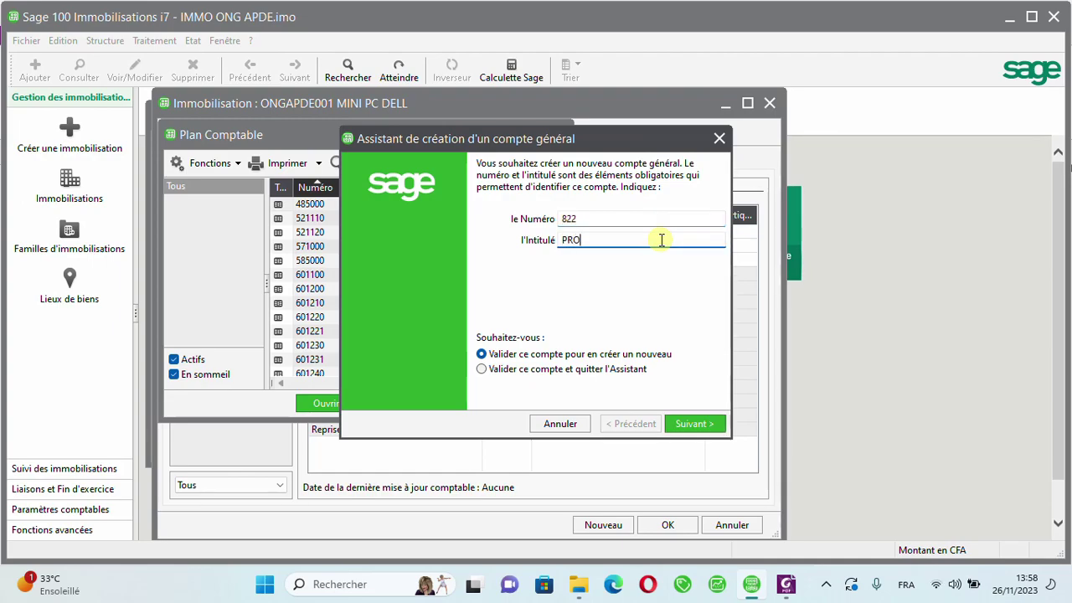
type("DUIT/CESSION D'IMMOB")
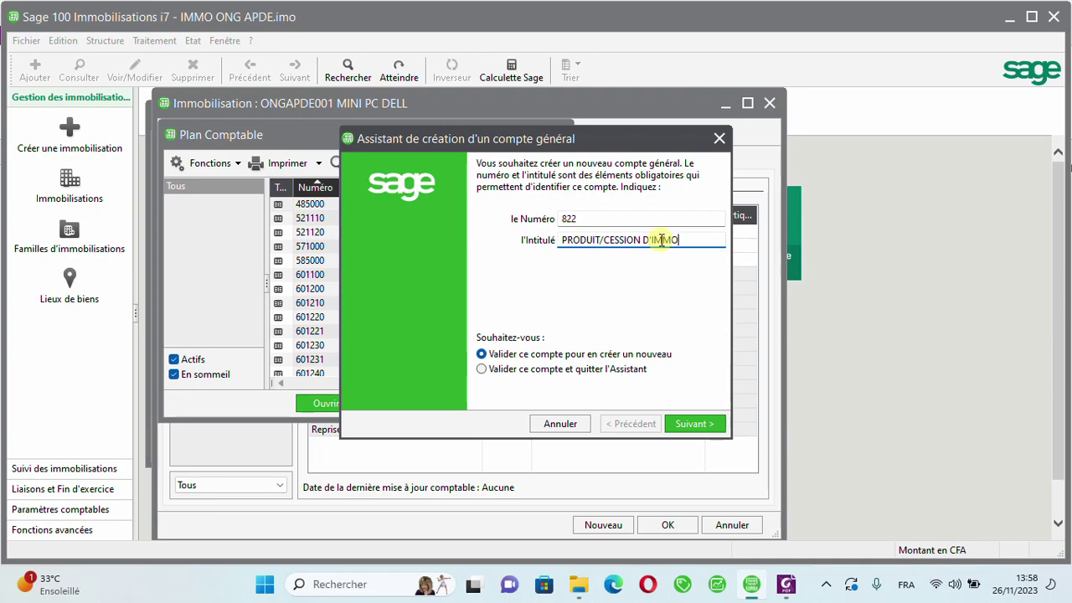
key("Return")
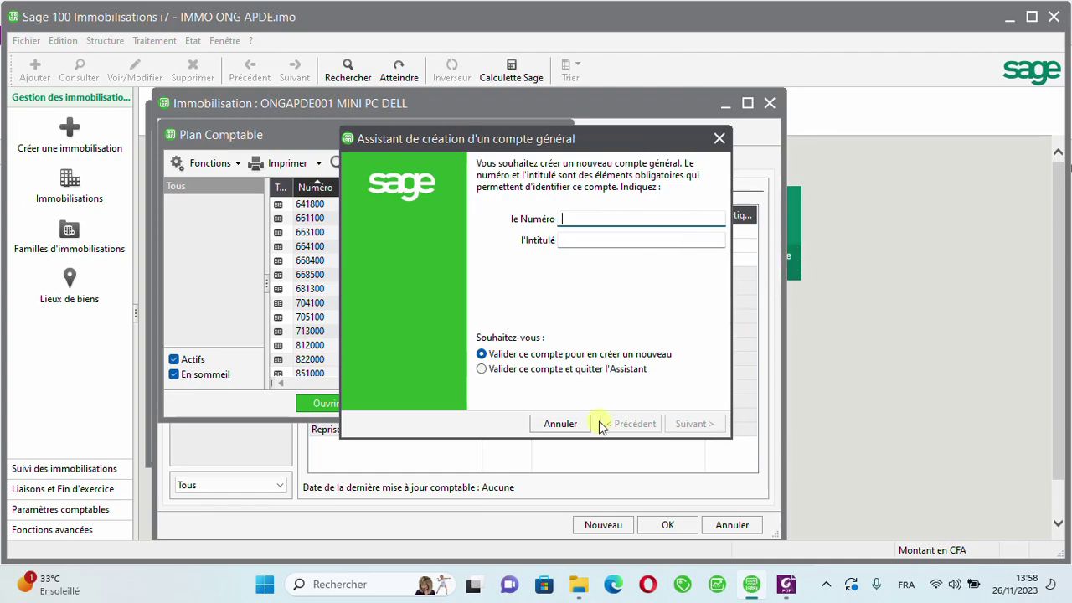
left_click(717, 138)
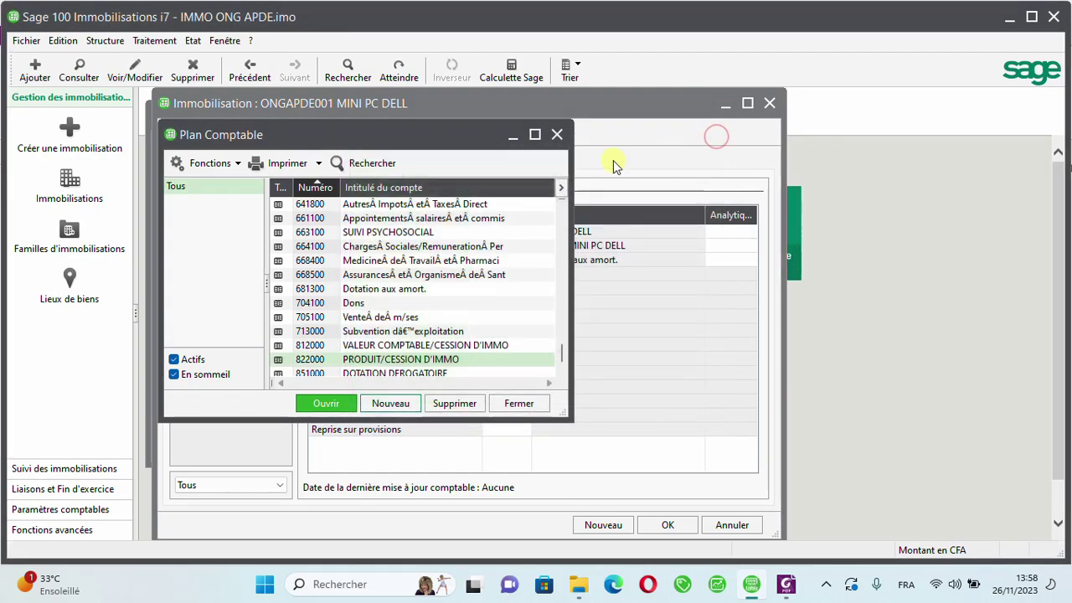
left_click(557, 134)
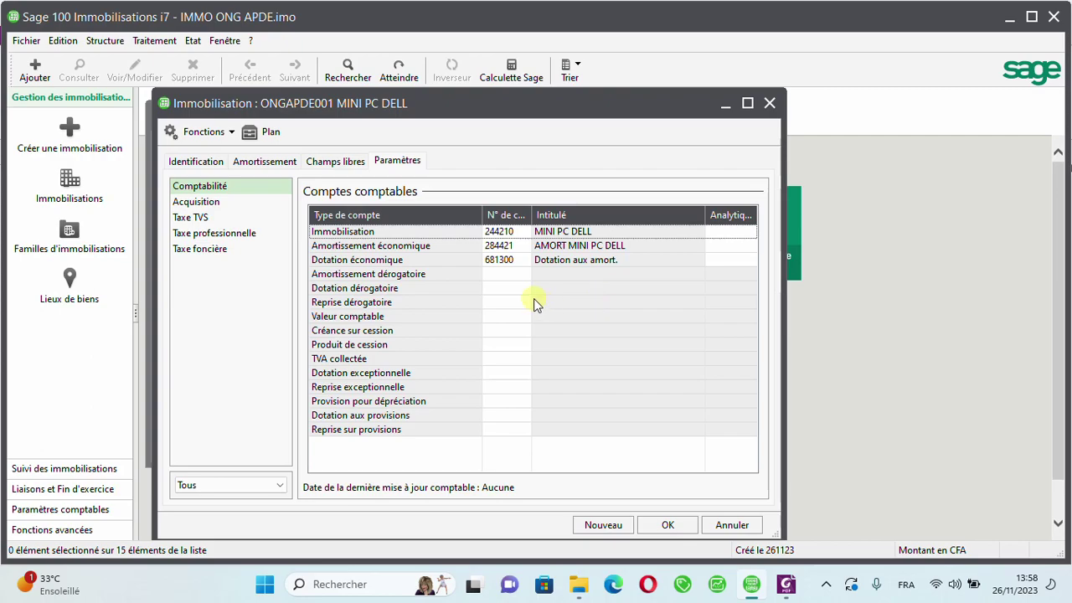
Assign account 151000 AMORT DEROGATOIE as the Amortissement dérogatoire account of the MINI PC DELL asset.
left_click(494, 279)
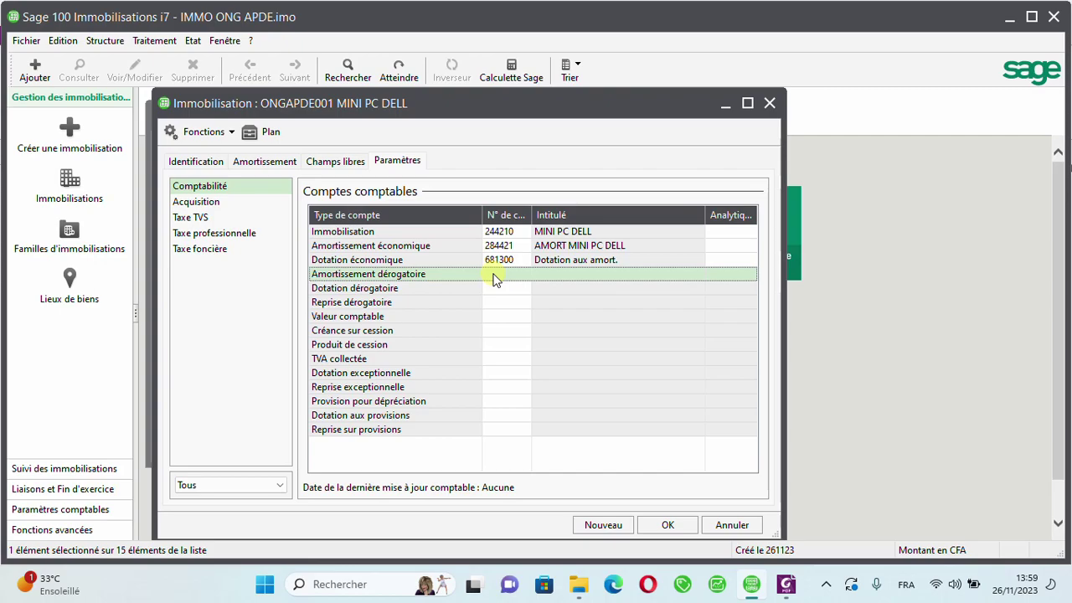
left_click(494, 276)
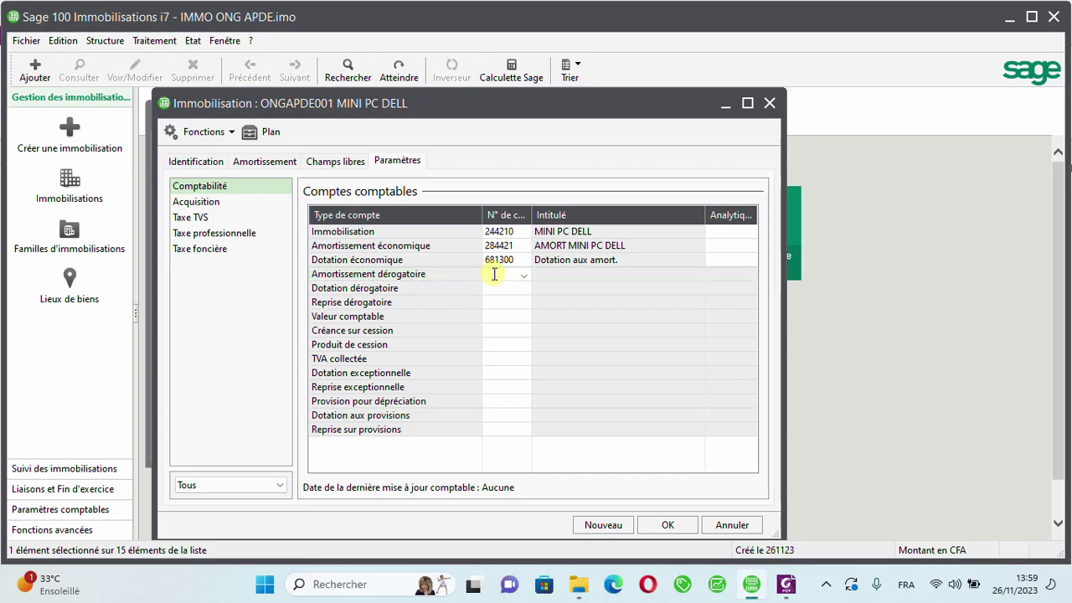
type("151")
key("Return")
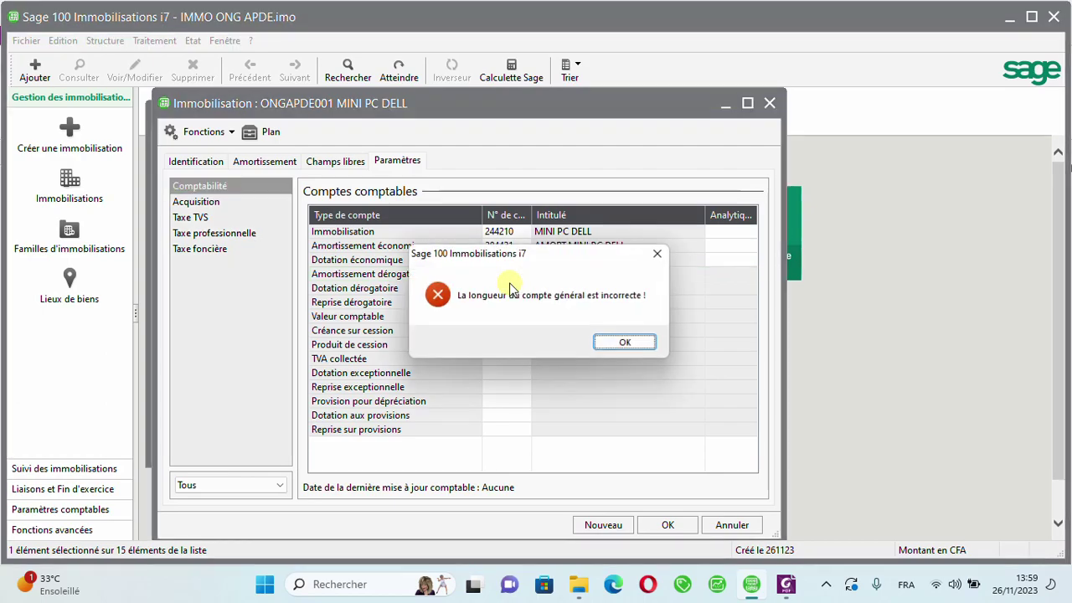
left_click(624, 344)
left_click(525, 277)
key("Return")
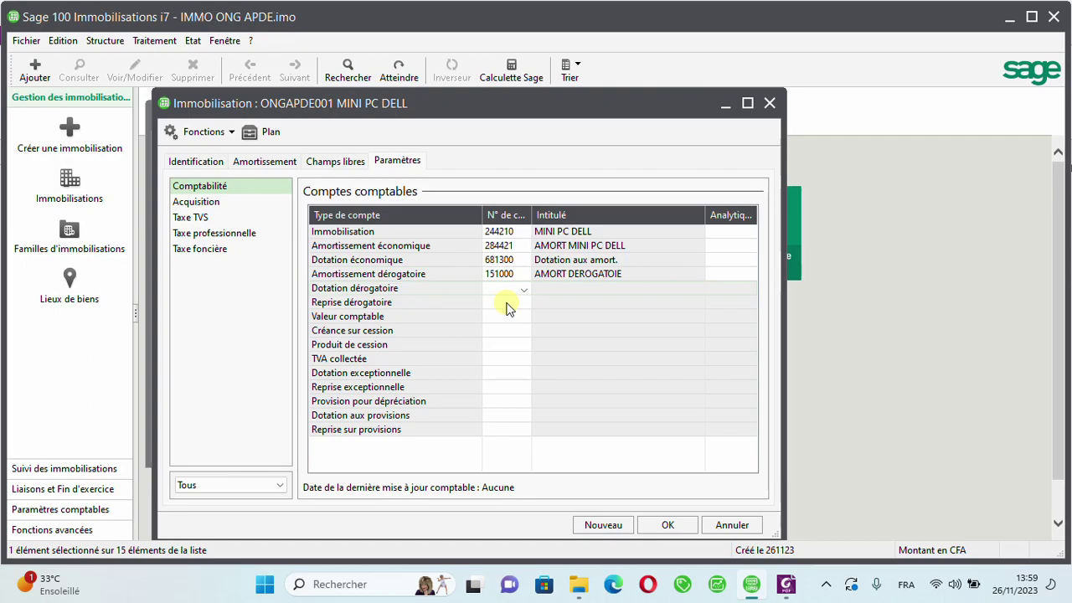
Assign account 851000 DOTATION DEROGATOIRE as the asset's Dotation dérogatoire account and skip the Reprise dérogatoire line.
type("851")
left_click(524, 290)
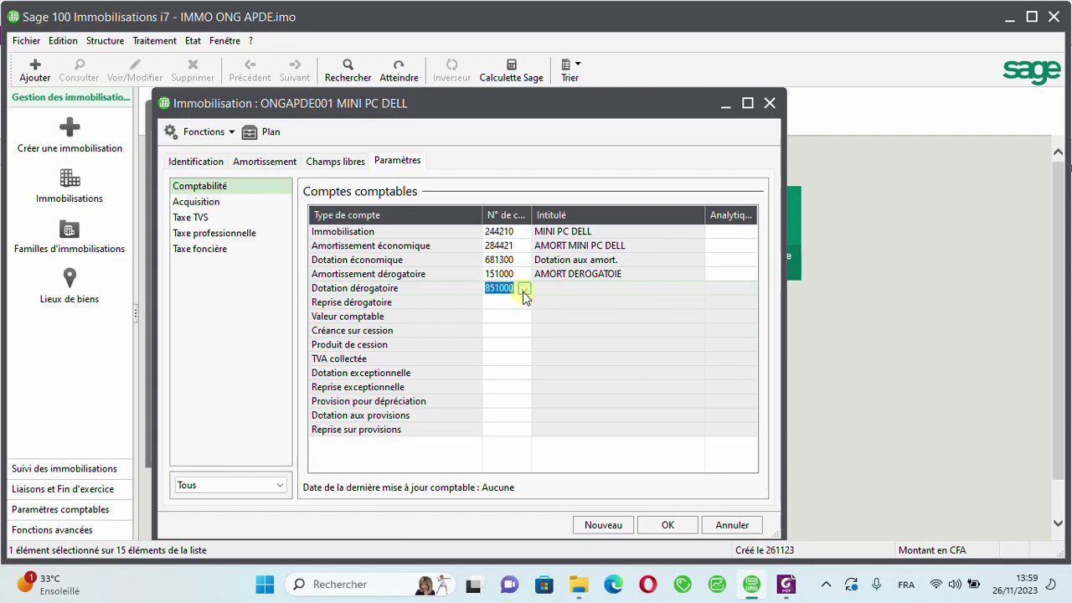
key("Return")
key("Return")
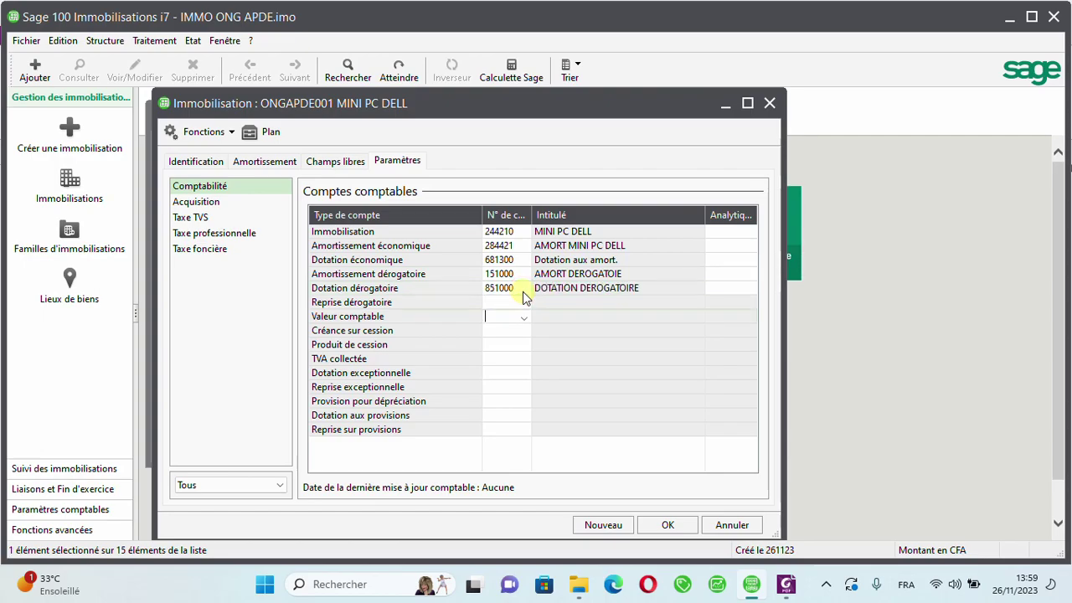
Assign account 812000 as the asset's Valeur comptable account and 485000 as its Créance sur cession account.
type("812")
left_click(523, 318)
key("Return")
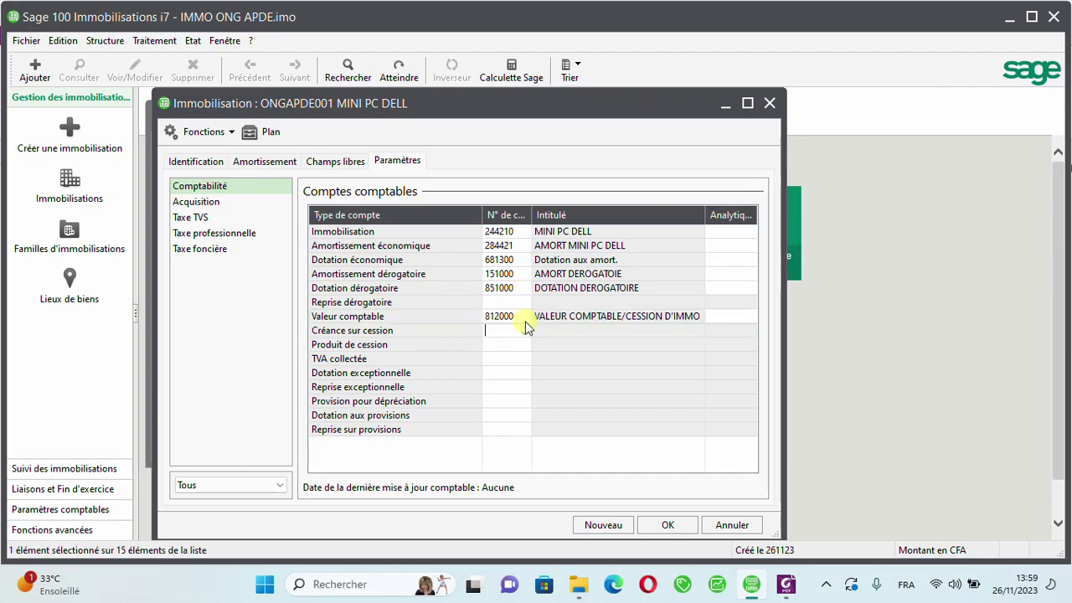
type("485")
left_click(525, 328)
key("Return")
Assign account 822000 as the Produit de cession account, save the asset record and close the asset list.
type("822")
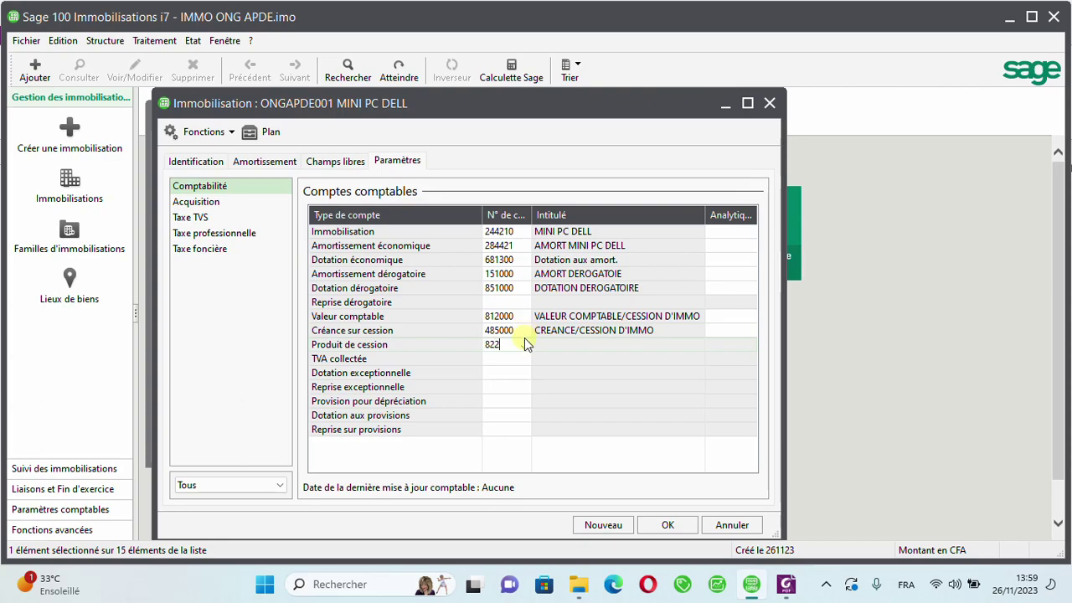
left_click(523, 345)
key("Return")
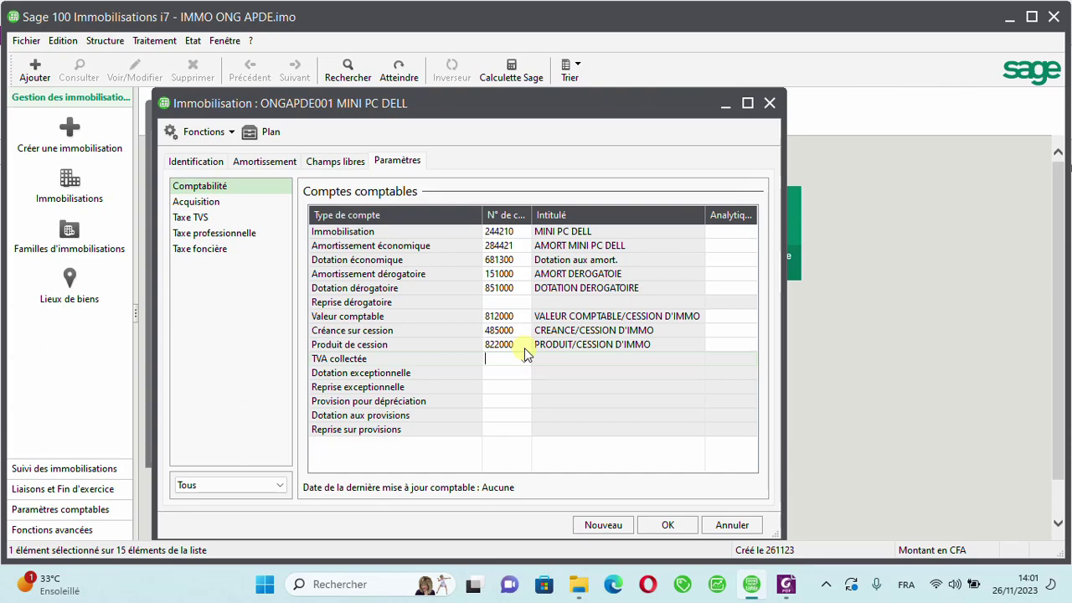
left_click(655, 528)
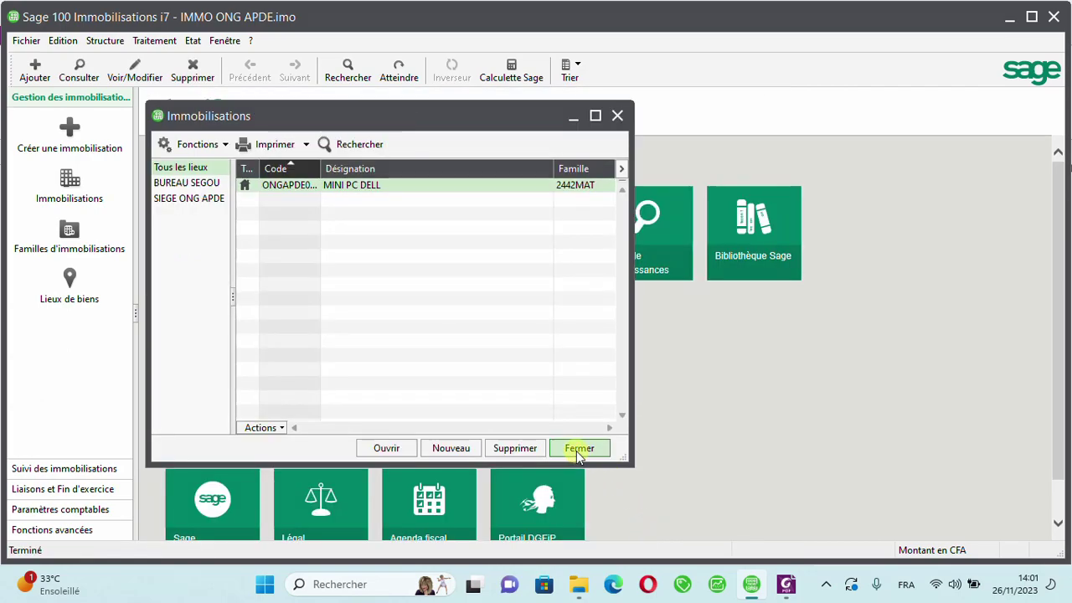
left_click(578, 450)
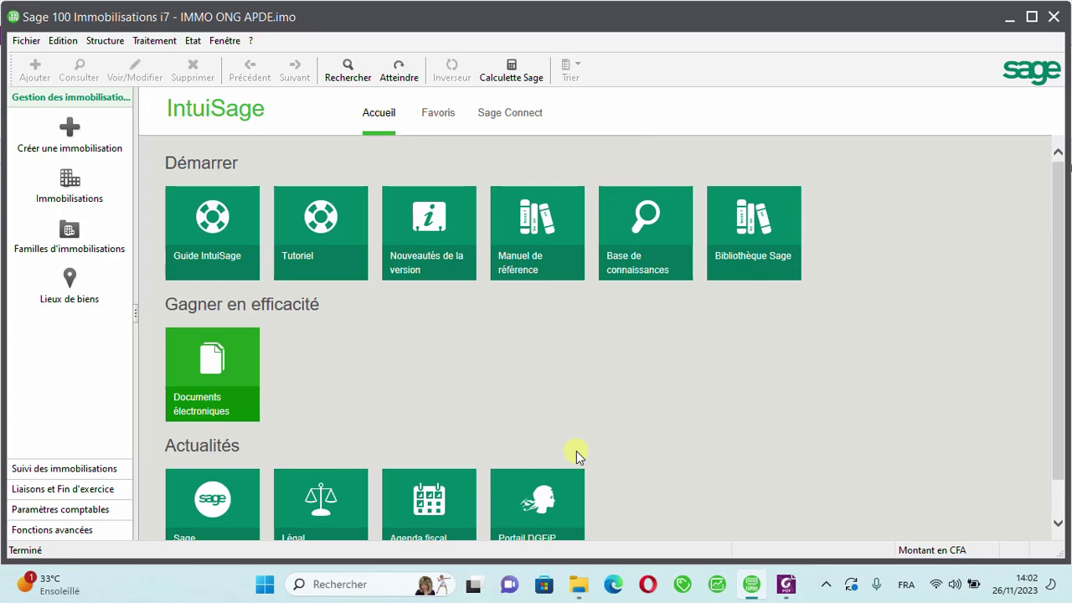
Set OD OPERATIONS DIVERSES as the Exercice journal in the company's Comptabilisation options, save, and close the company parameters.
left_click(24, 40)
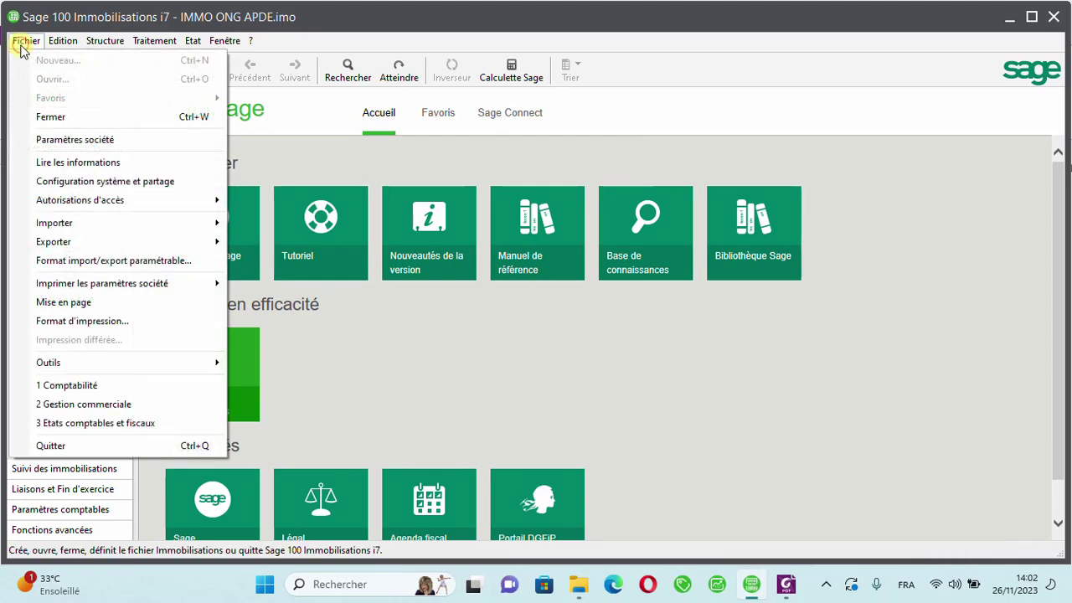
left_click(50, 144)
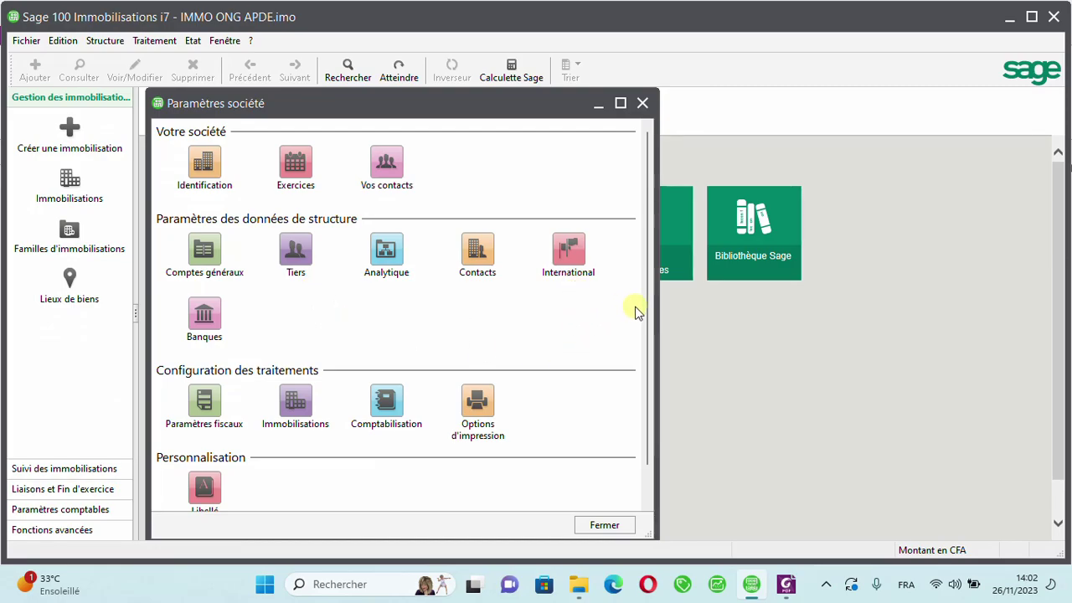
left_click(388, 400)
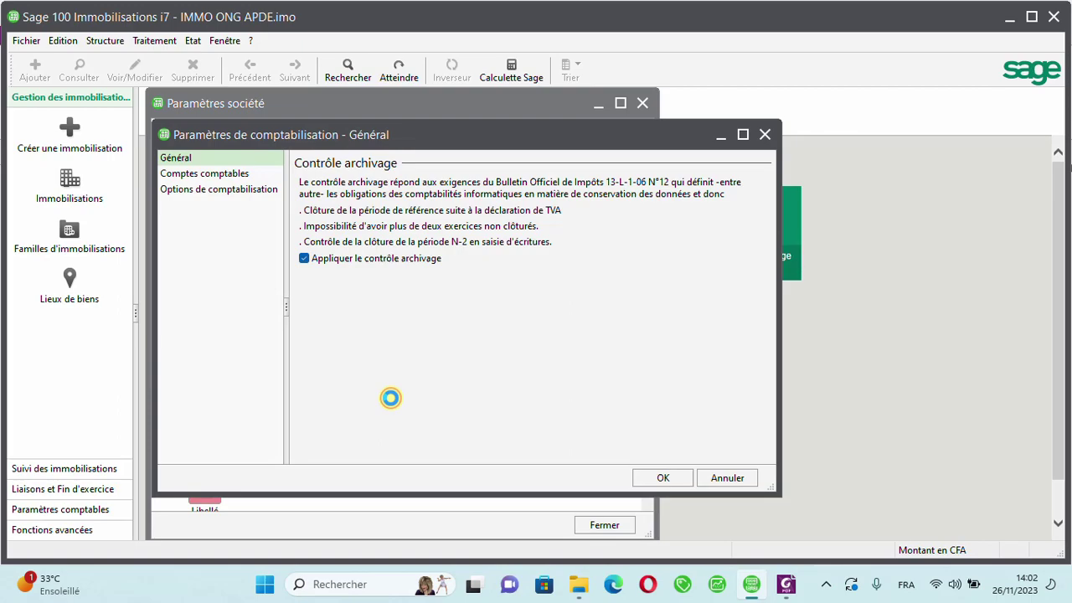
left_click(216, 191)
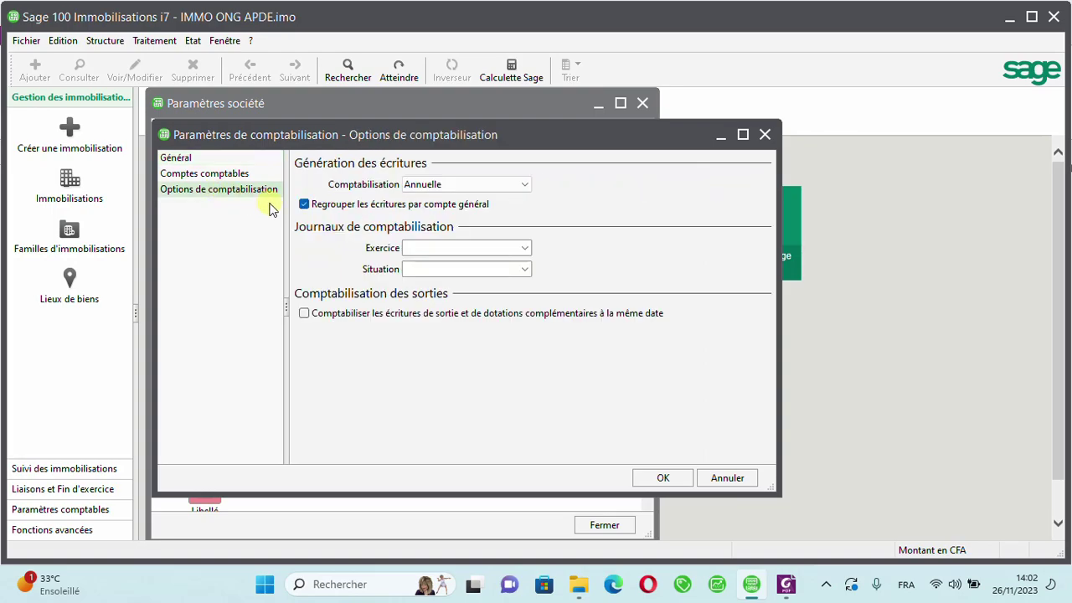
left_click(523, 248)
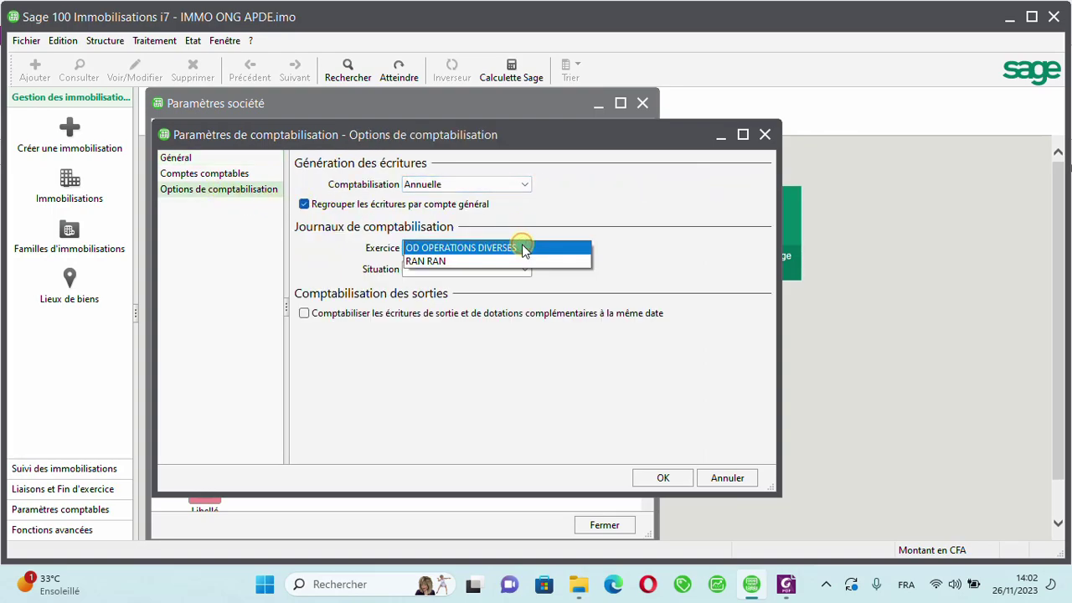
left_click(442, 249)
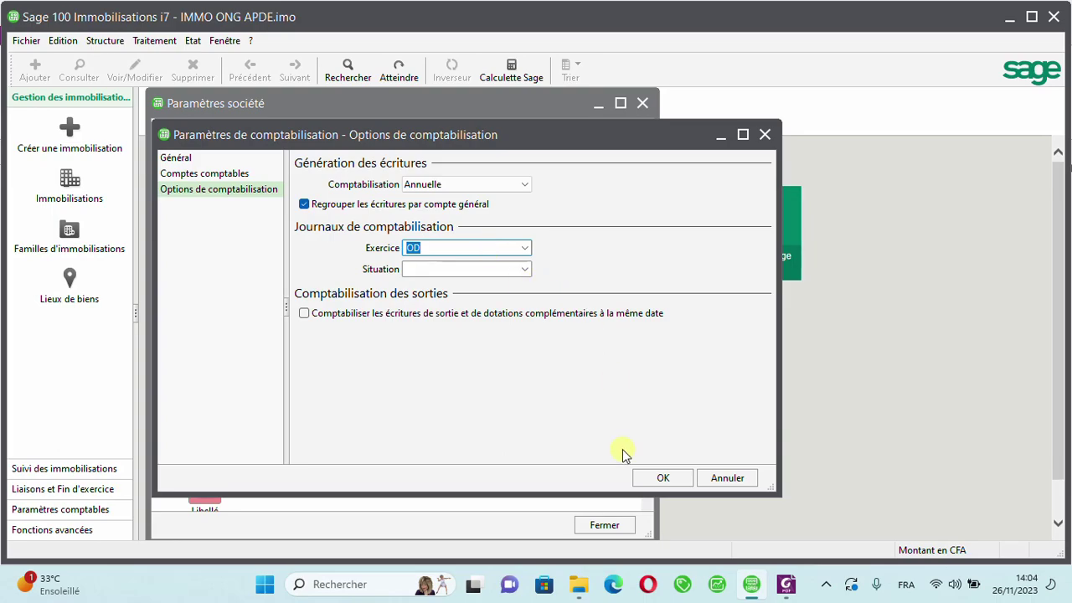
left_click(666, 479)
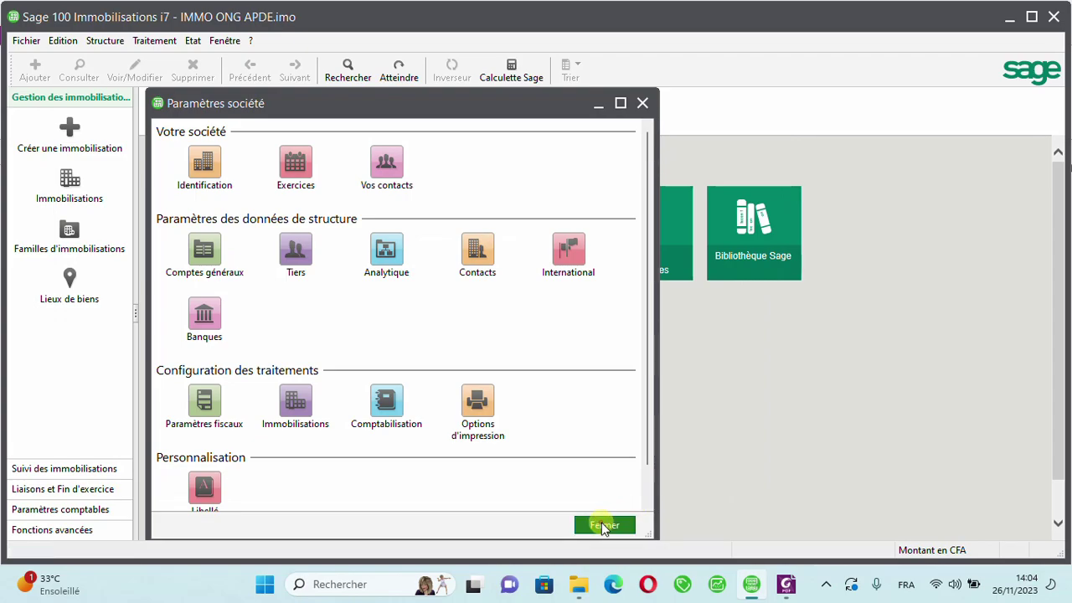
left_click(607, 524)
Review the MINI PC DELL asset's depreciation plan and Sortie section in Gestion des immobilisations, and close both windows.
left_click(146, 41)
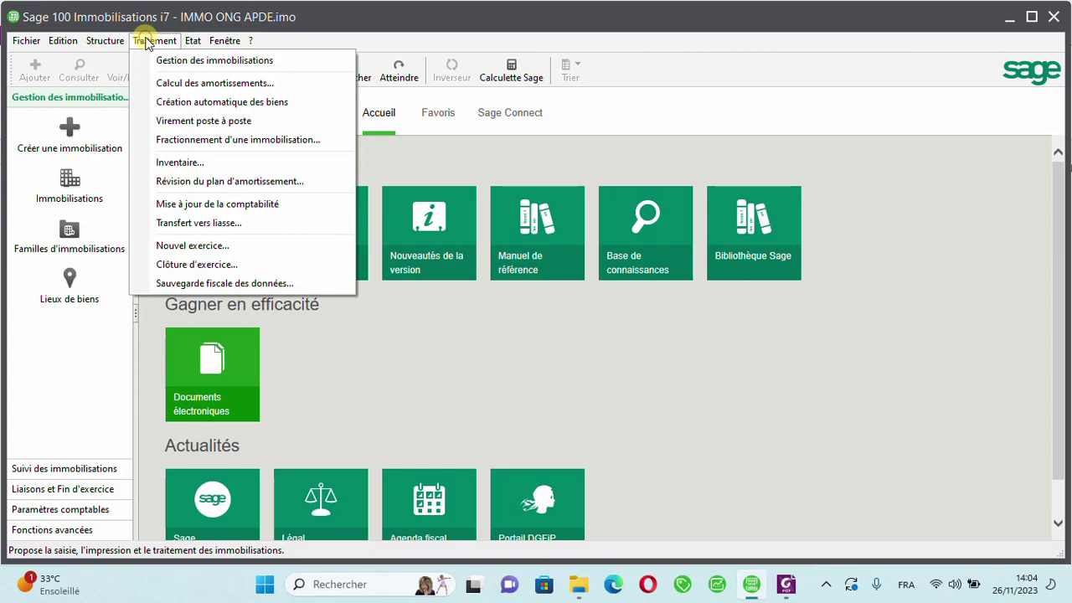
left_click(210, 61)
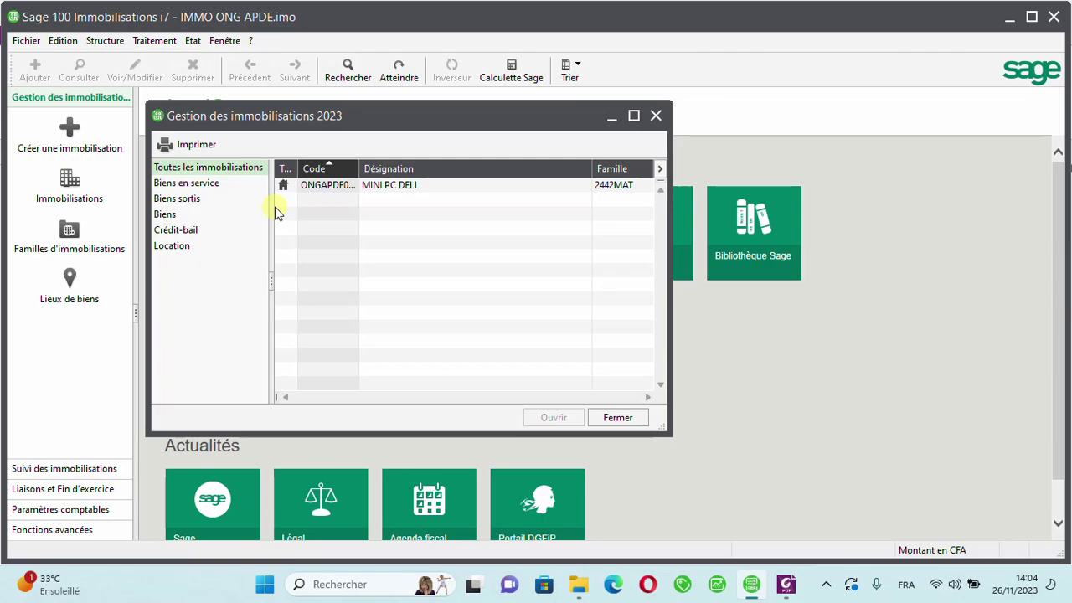
left_click(191, 201)
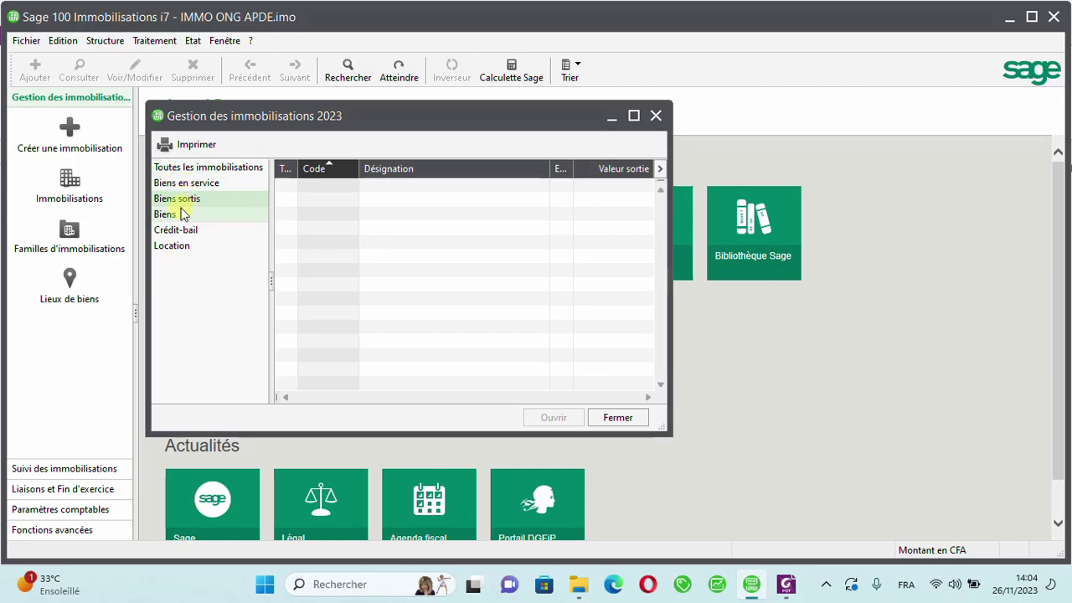
left_click(183, 215)
left_click(364, 186)
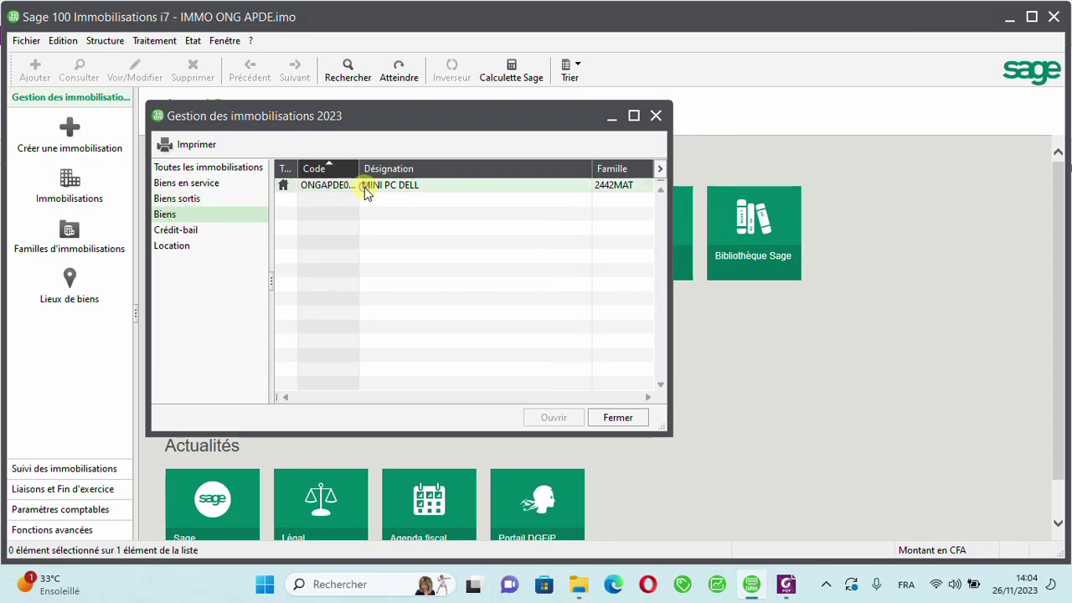
double_click(363, 186)
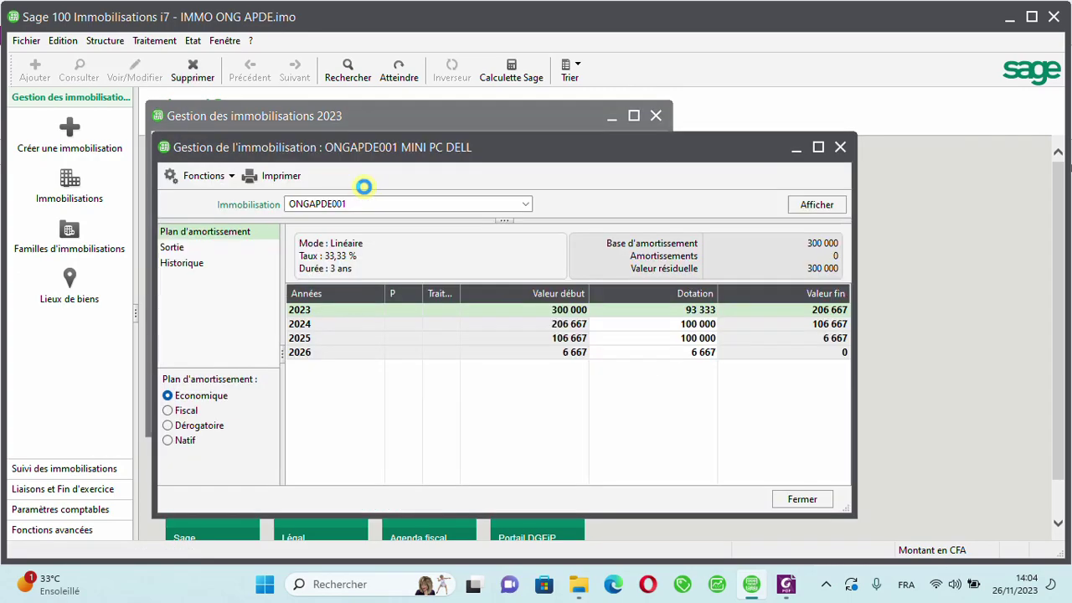
left_click(171, 250)
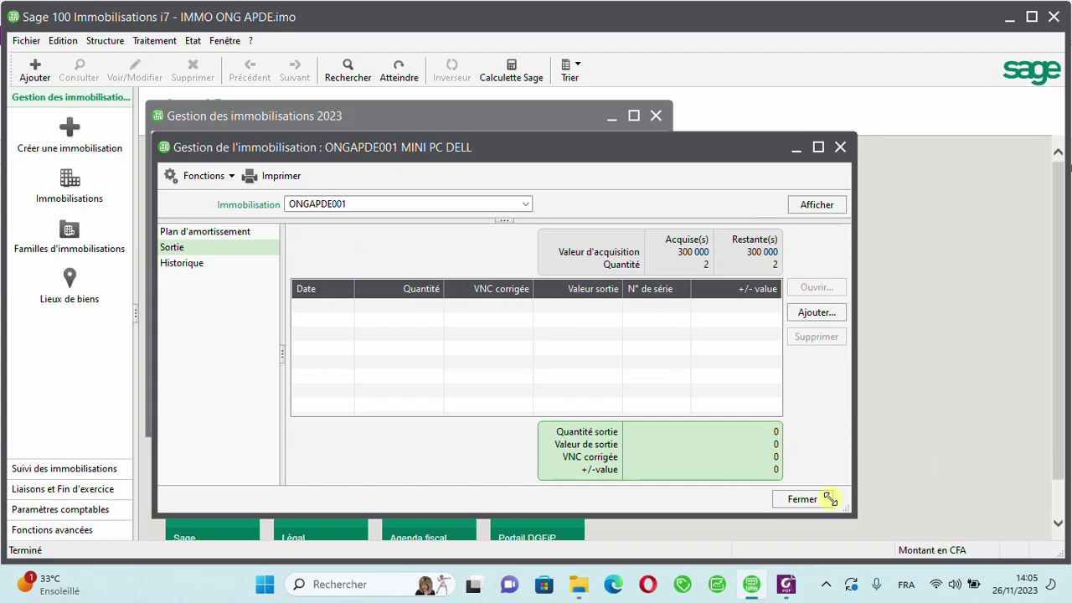
left_click(800, 500)
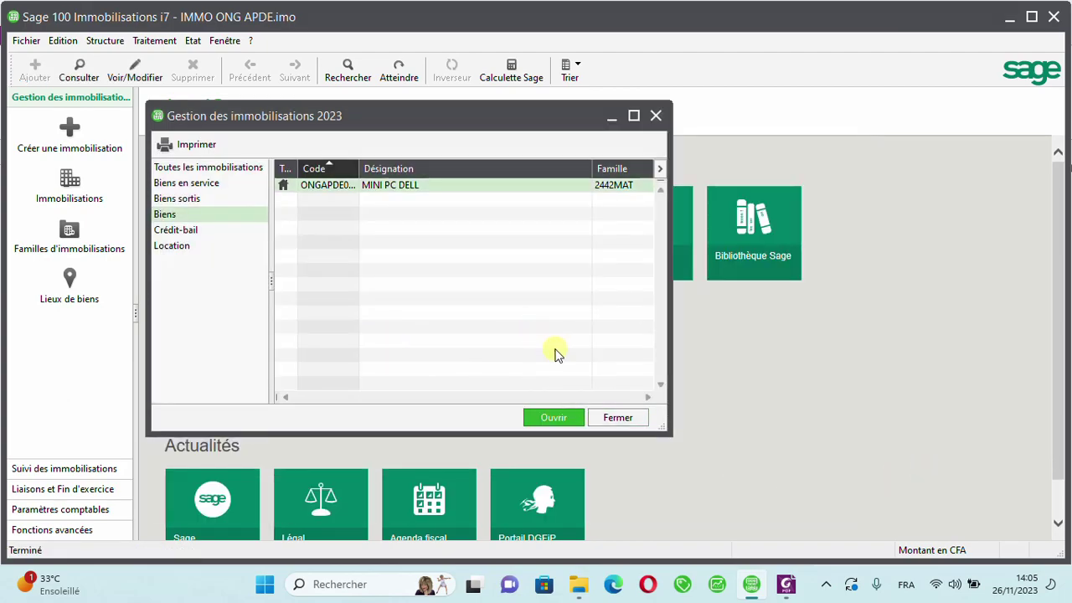
left_click(617, 417)
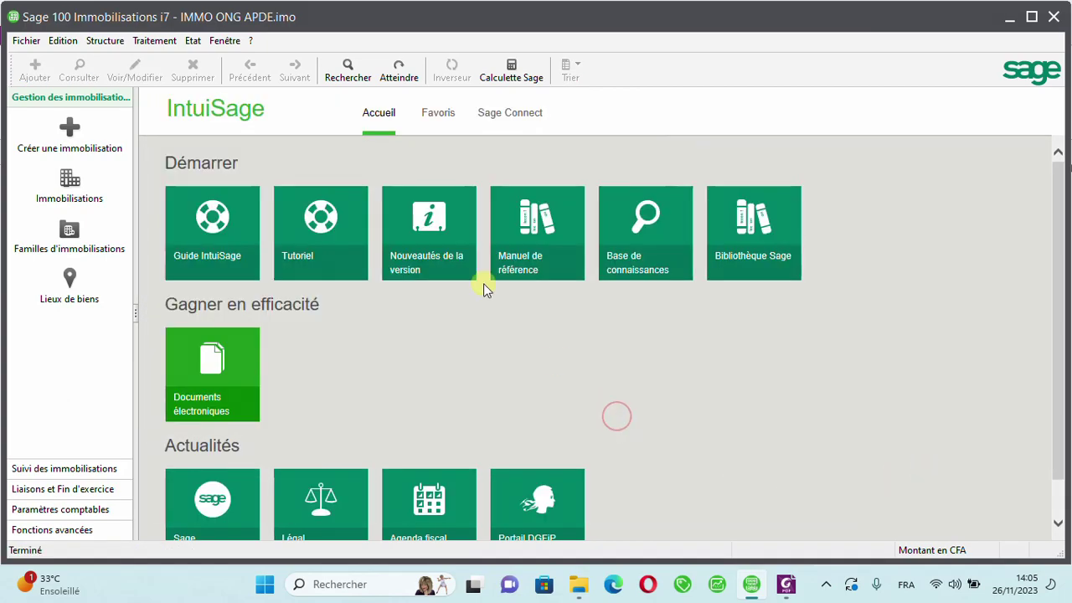
Start an inventory dated 31/12/2023 for all assets, leaving the asset and family criteria empty.
left_click(145, 42)
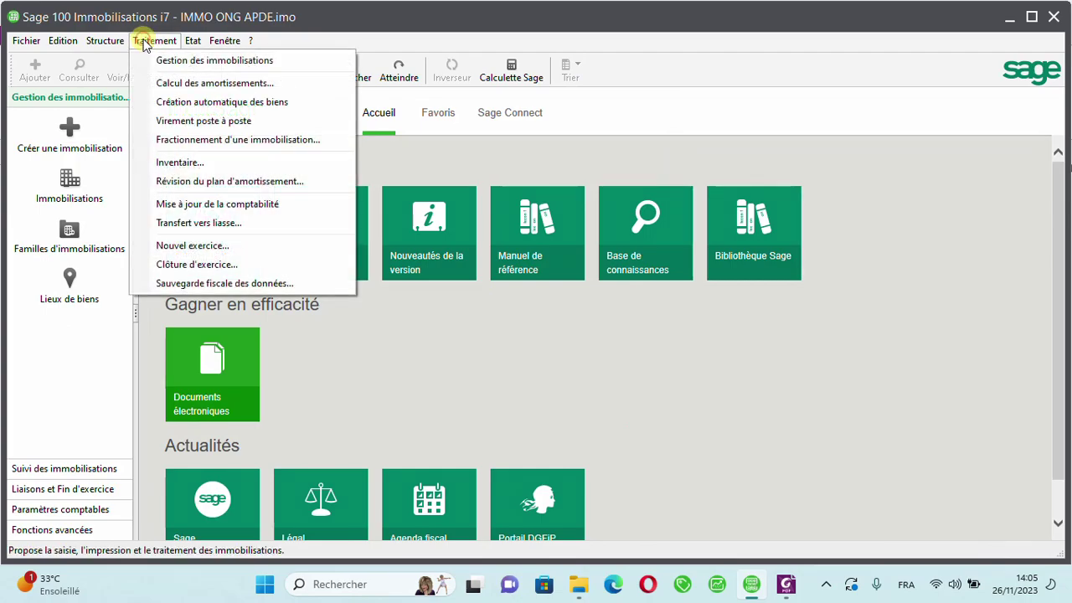
left_click(188, 165)
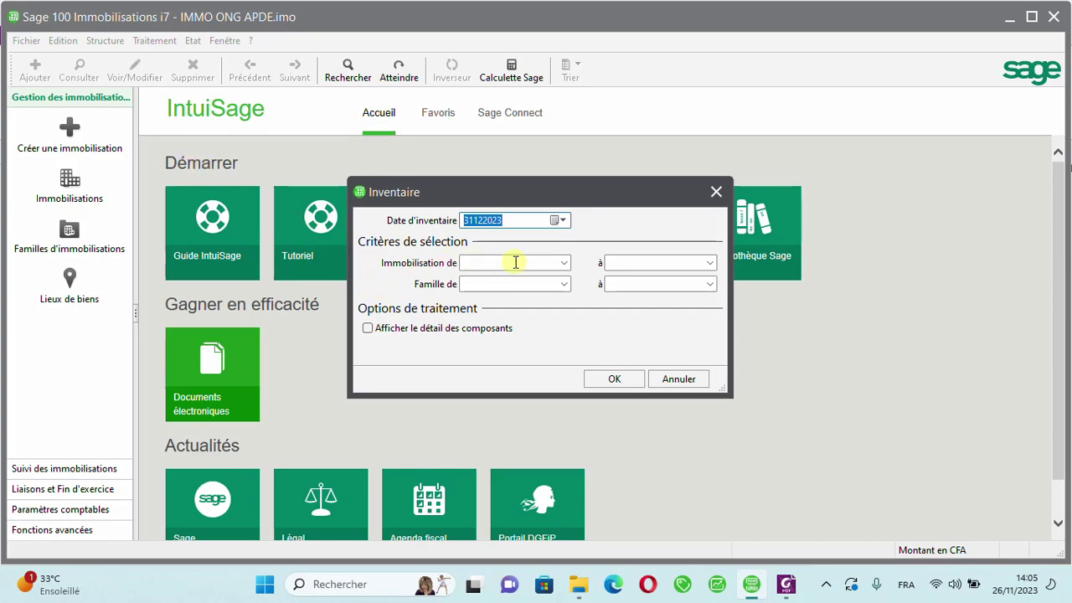
left_click(614, 379)
left_click(613, 379)
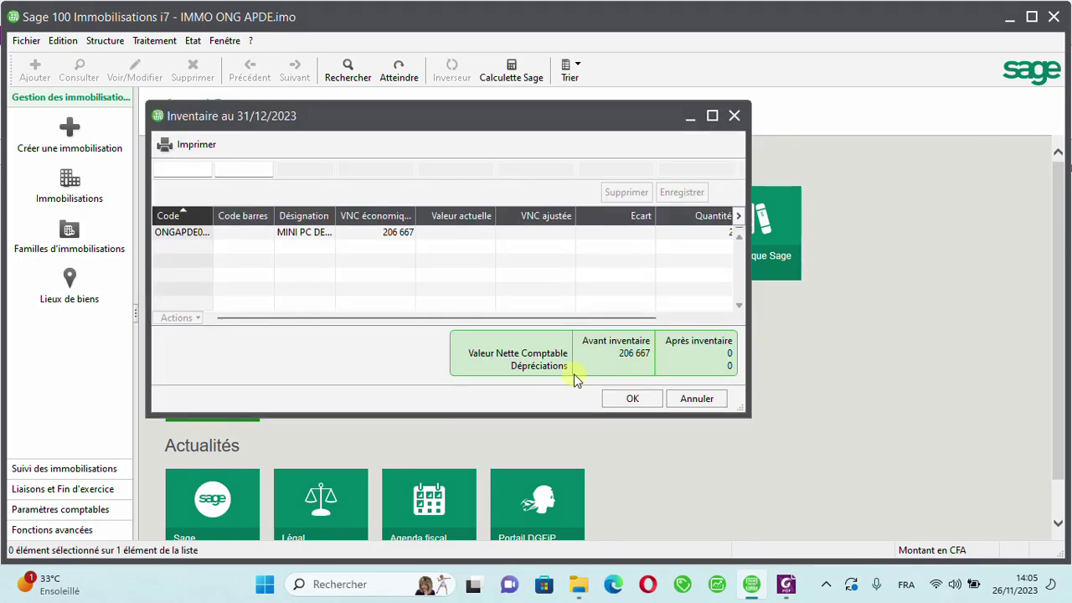
Preview the inventory control report, close the preview and validate the inventory to update the asset records and depreciation plans.
left_click(197, 146)
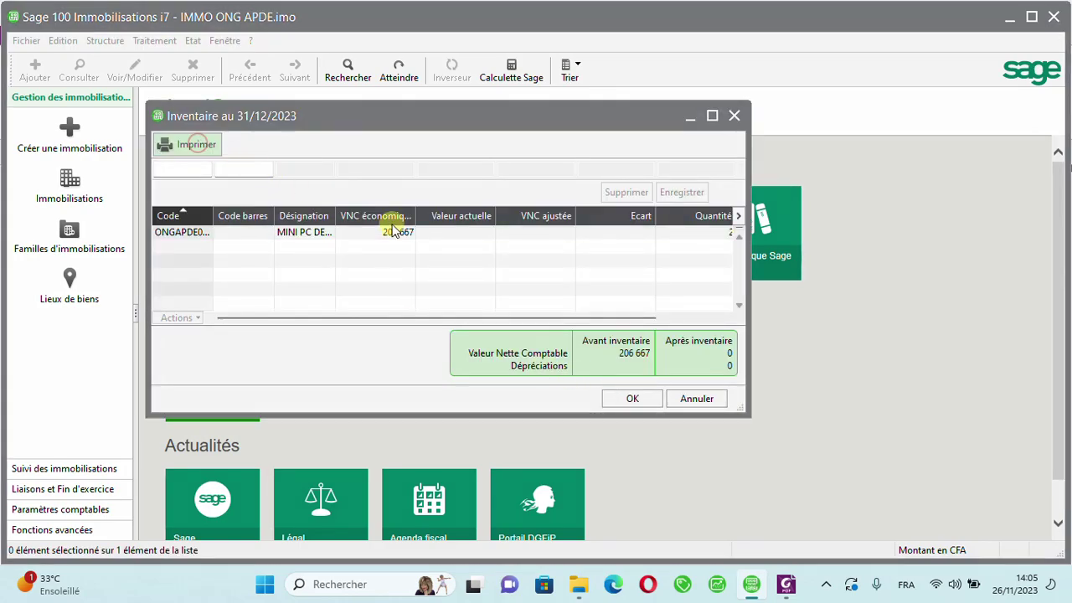
left_click(604, 426)
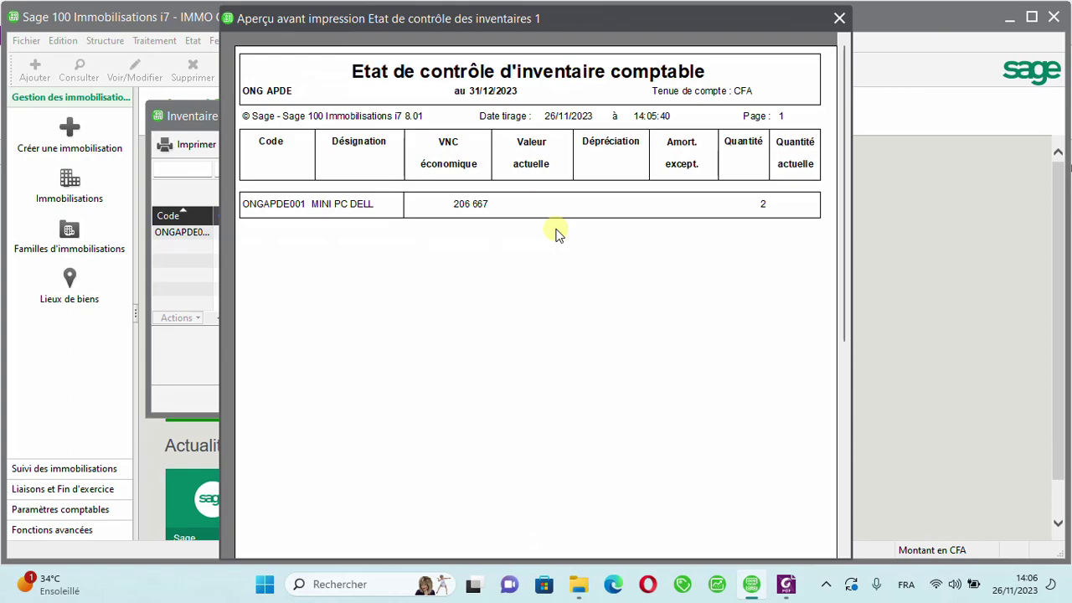
left_click(839, 18)
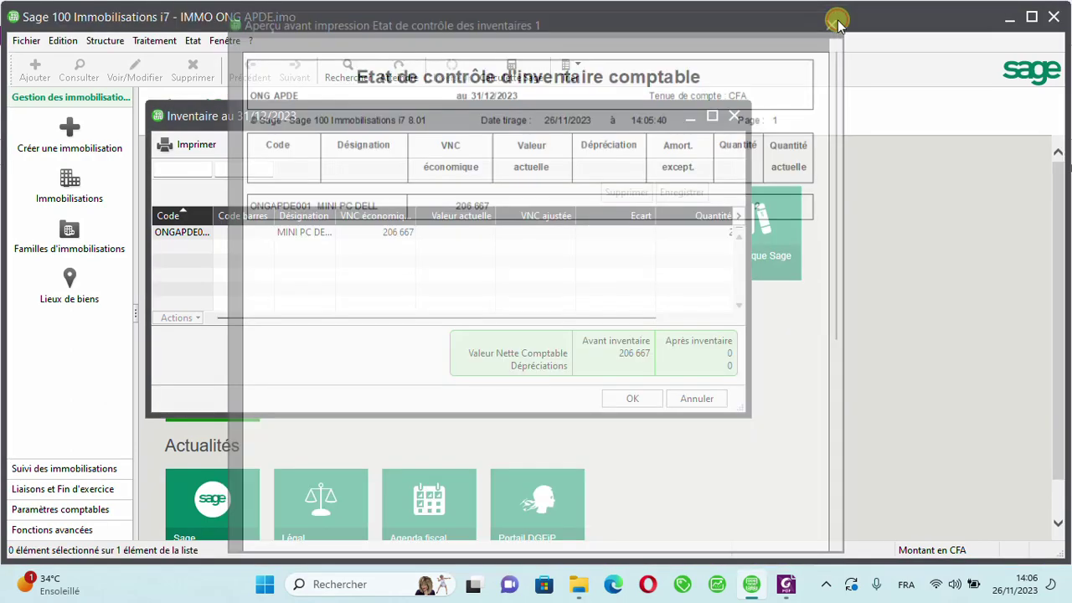
left_click(640, 399)
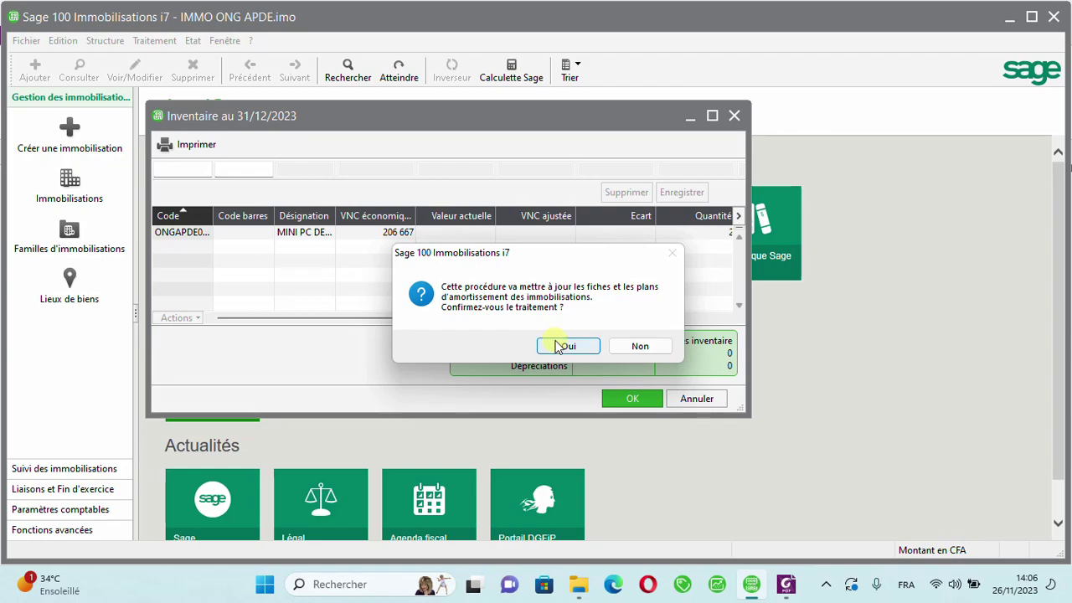
left_click(563, 346)
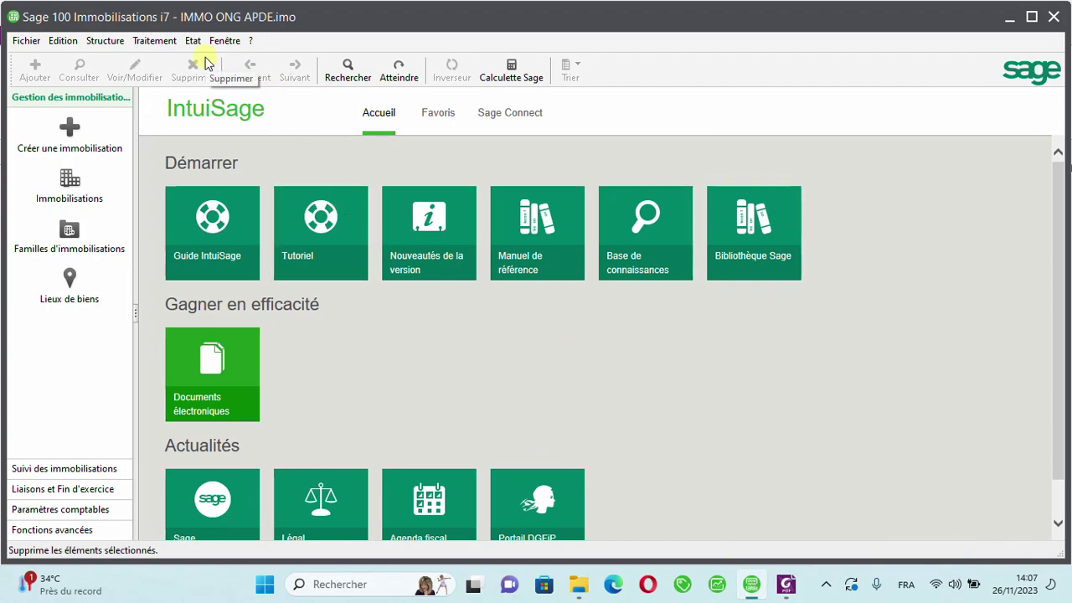
Run the Calcul des dotations for exercice 2023 on all assets.
left_click(145, 42)
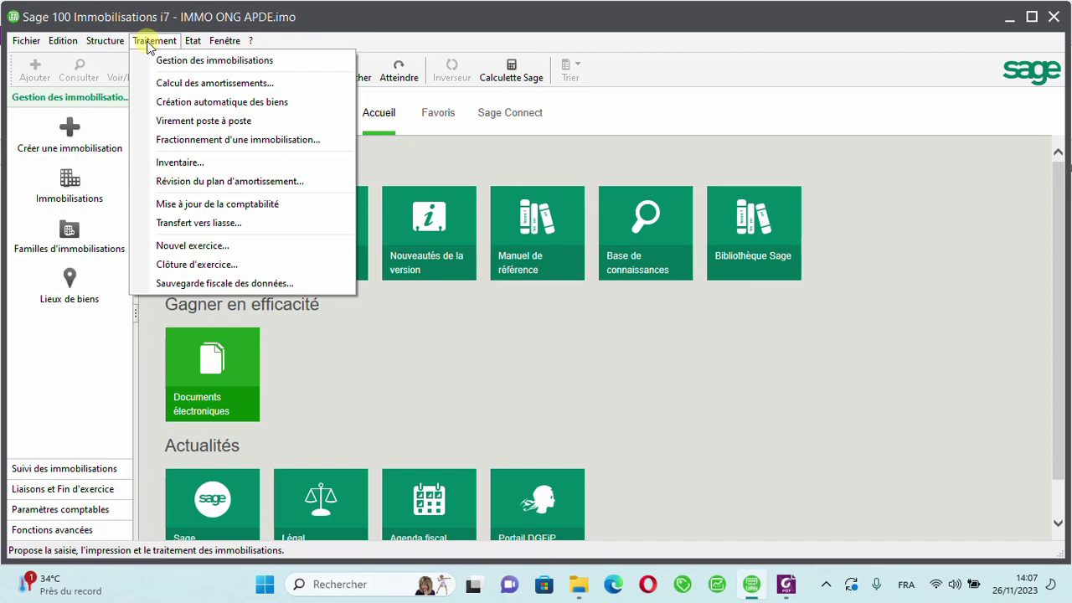
left_click(201, 83)
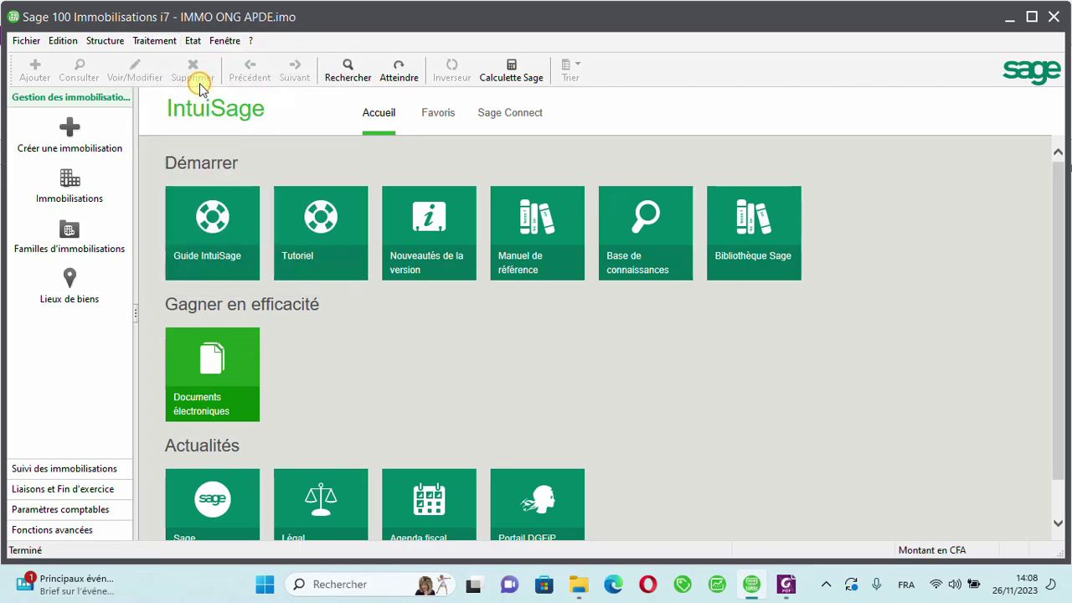
left_click(429, 209)
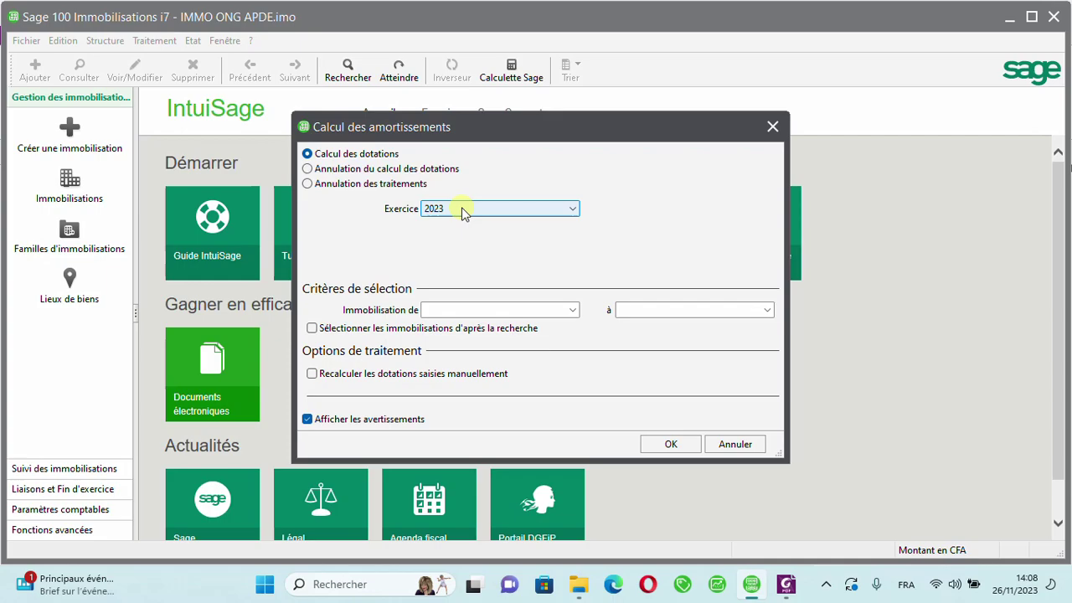
left_click(670, 444)
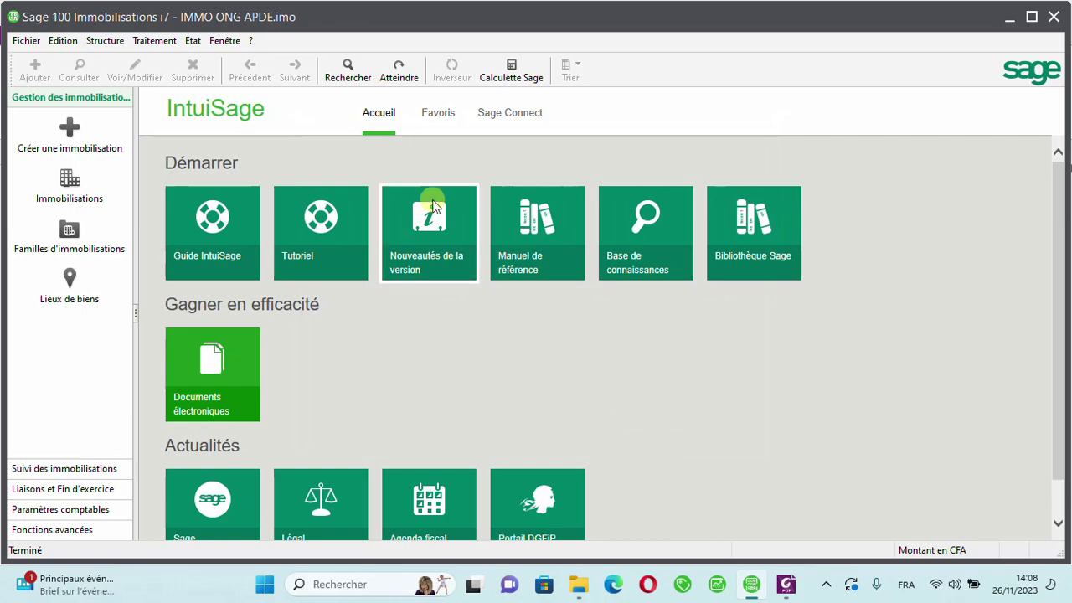
Post the 2023 Dotations à comptabiliser to the ONG APDE.mae accounting file, accepting the closure of the transferred entries.
left_click(152, 44)
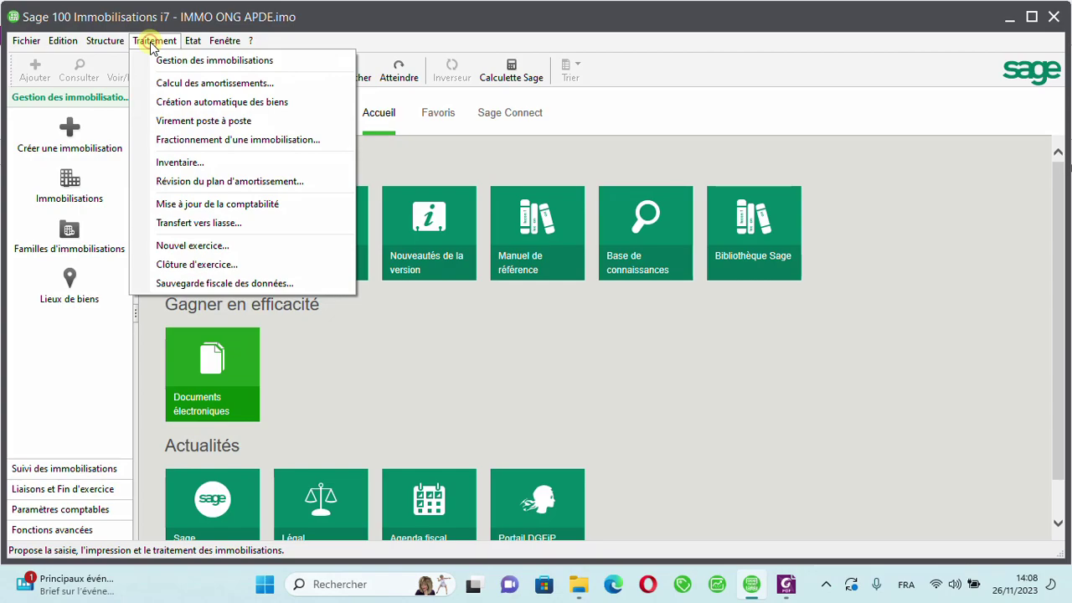
left_click(197, 206)
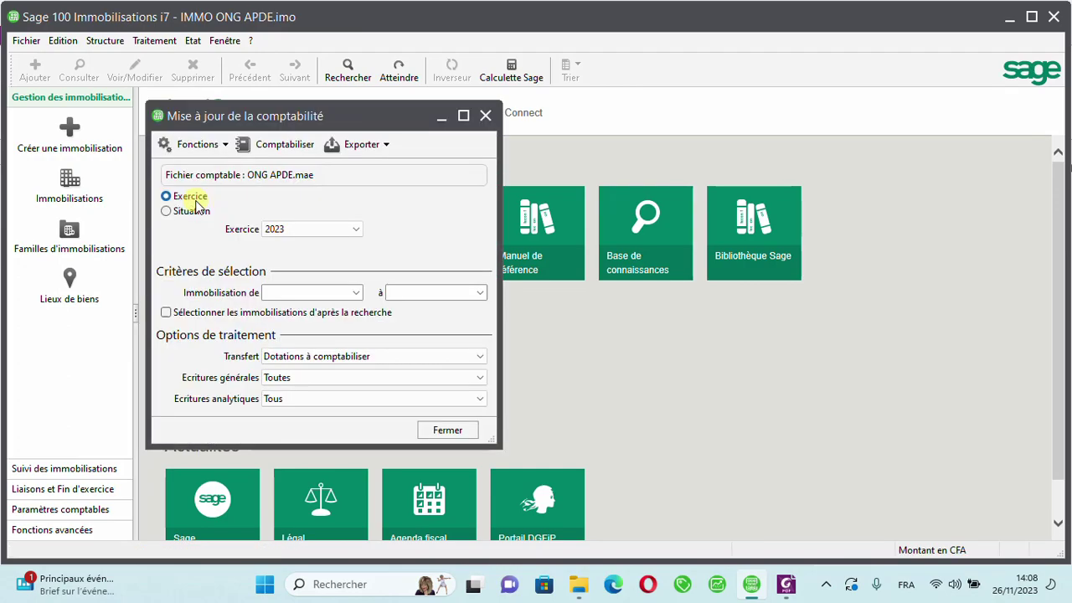
left_click(282, 146)
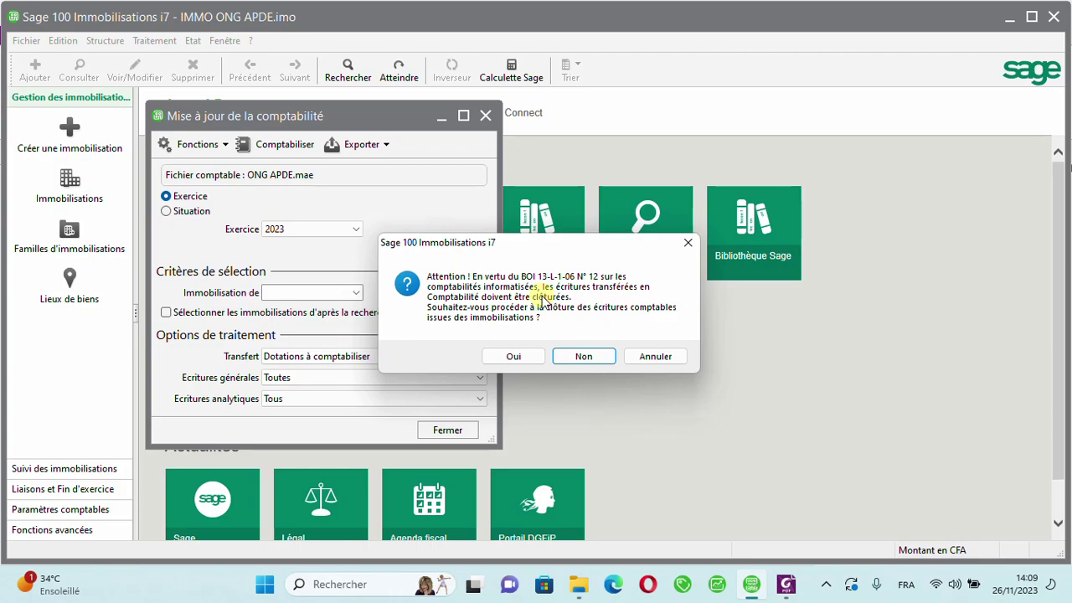
left_click(490, 361)
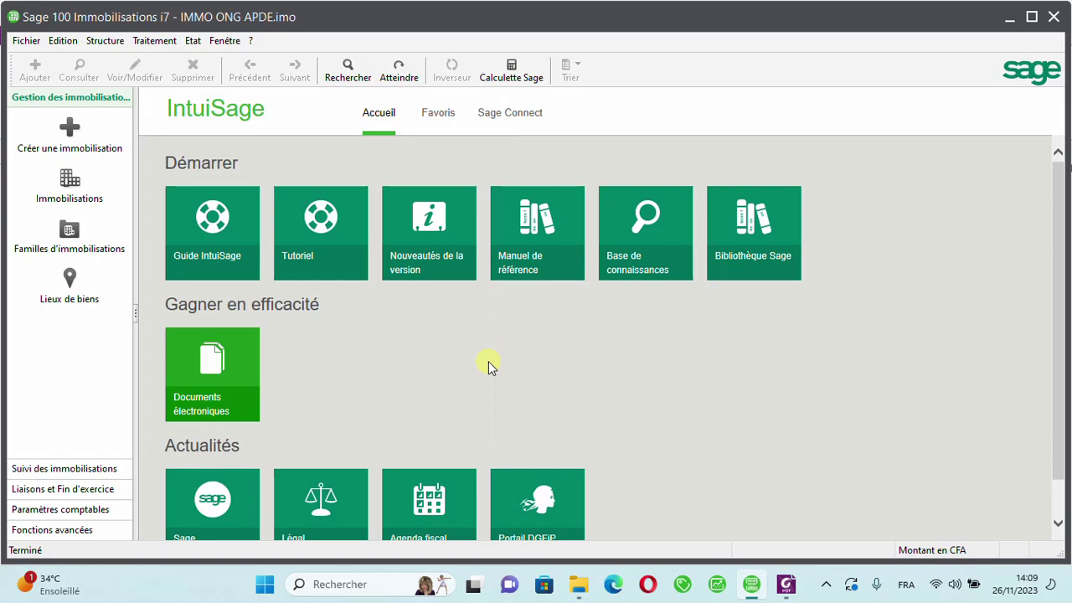
Generate the Etat des amortissements report with default print settings and view its print preview.
left_click(193, 41)
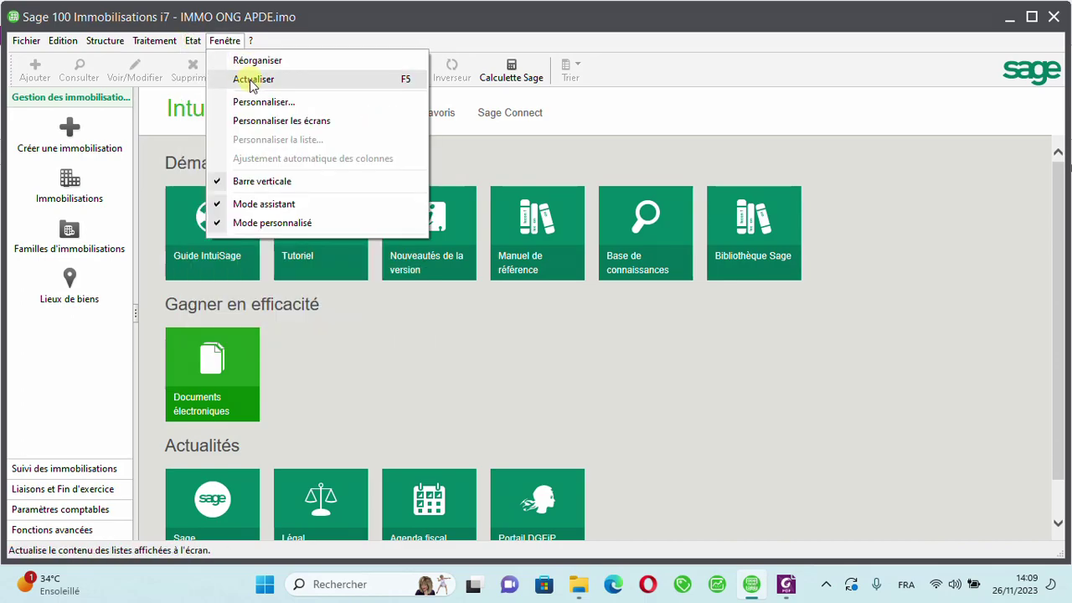
left_click(212, 102)
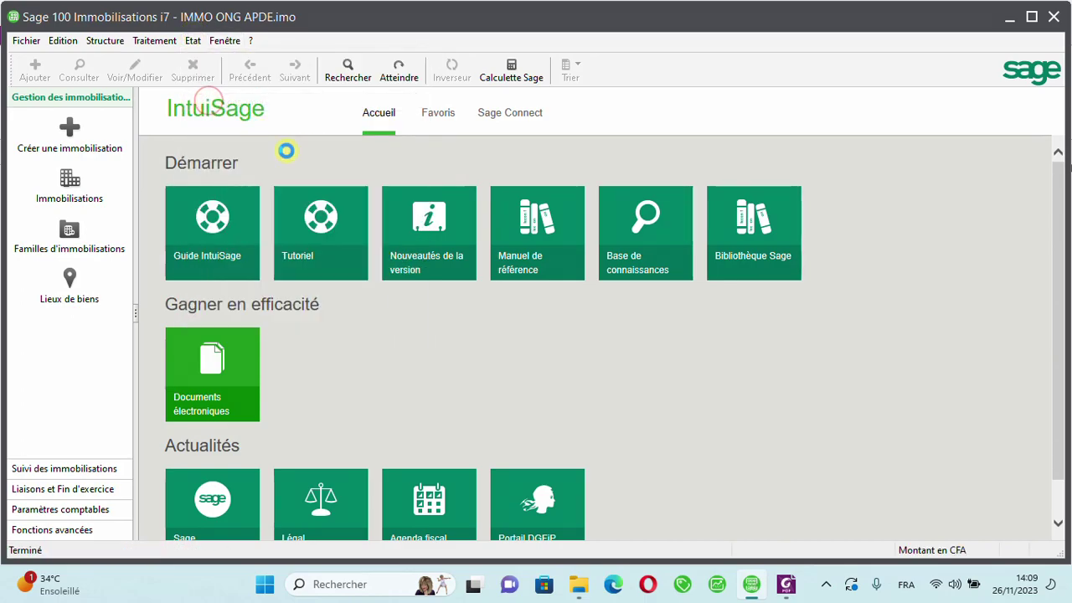
left_click(548, 408)
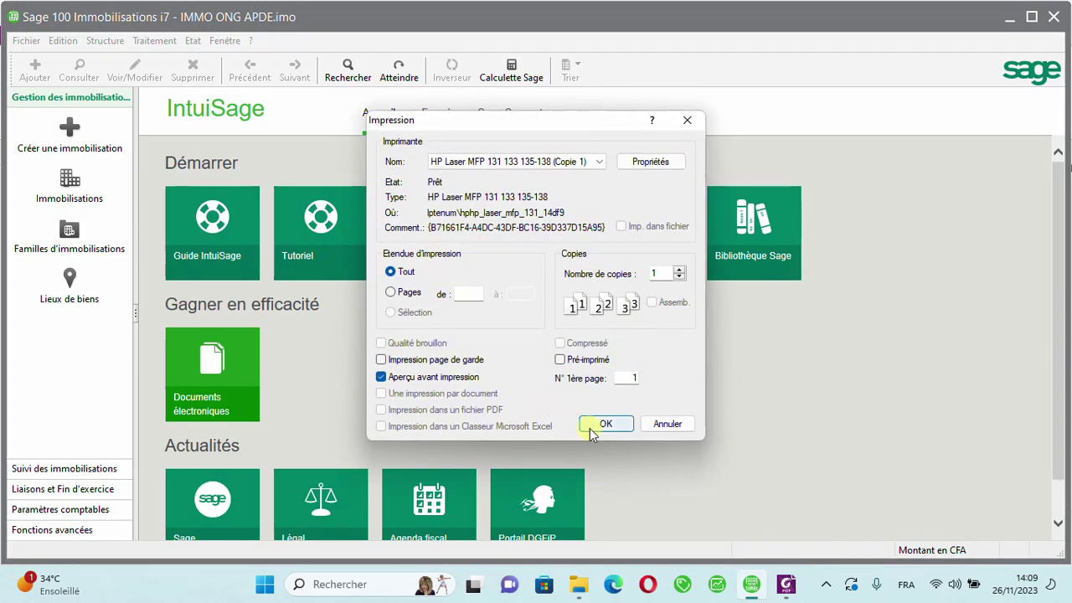
left_click(596, 424)
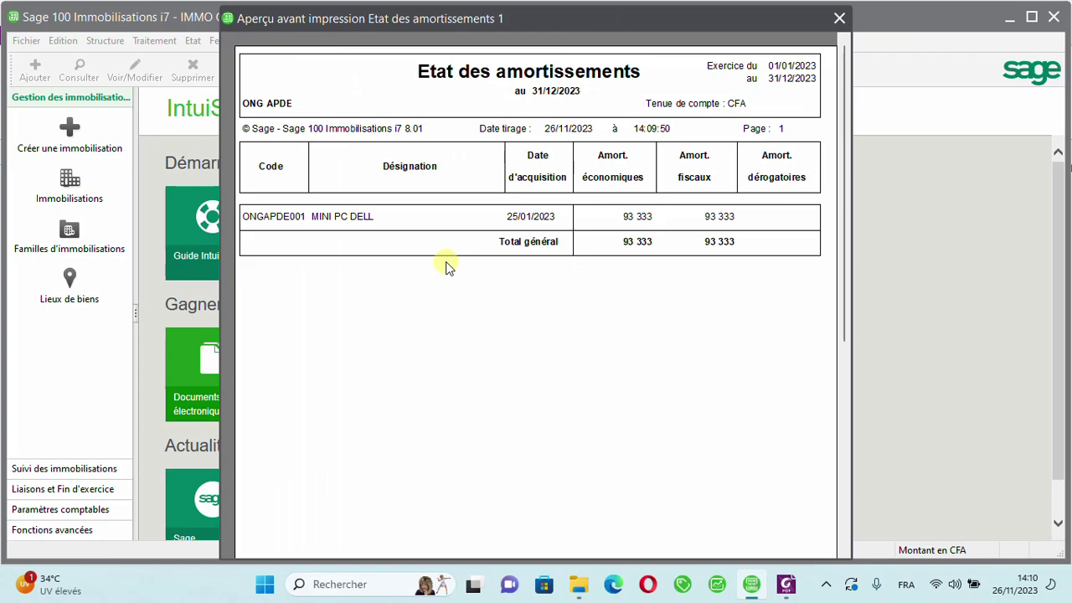
Close the Etat des amortissements preview and close the IMMO ONG APDE.imo file.
left_click(544, 336)
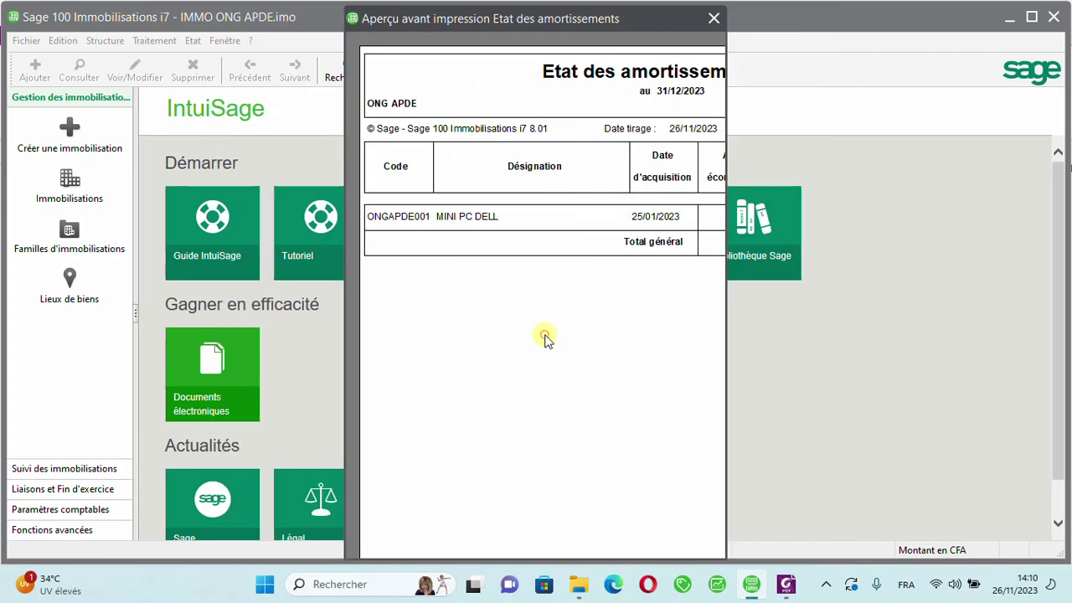
left_click(716, 19)
left_click(198, 40)
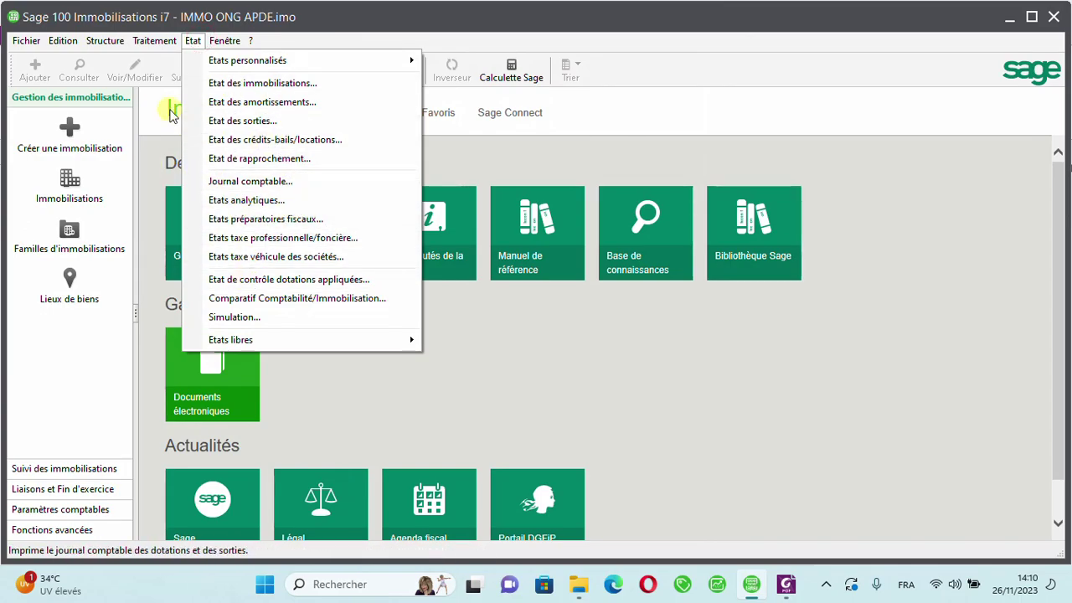
left_click(428, 422)
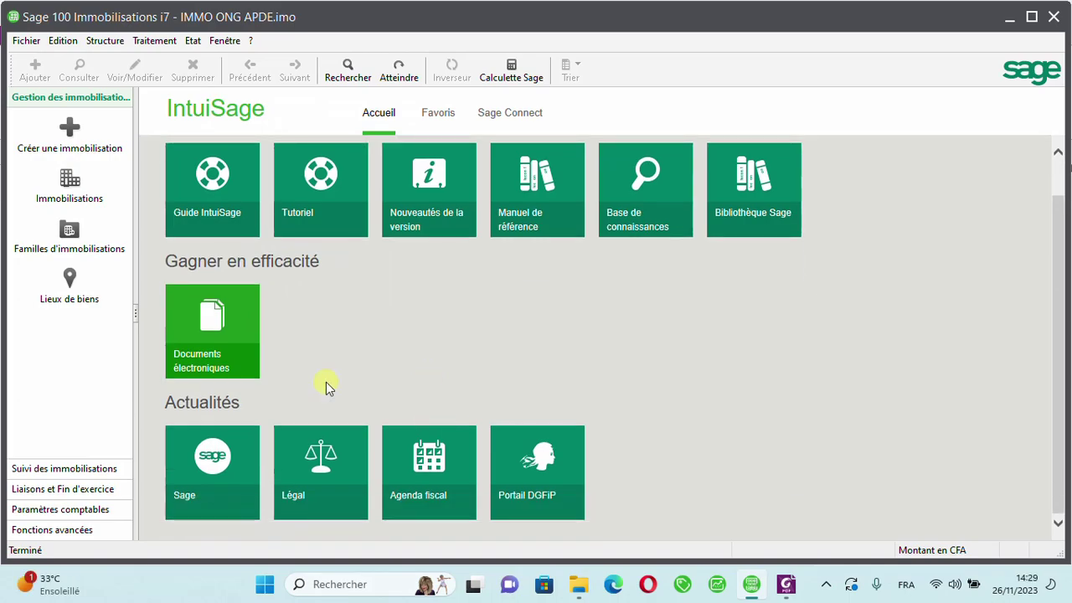
left_click(26, 40)
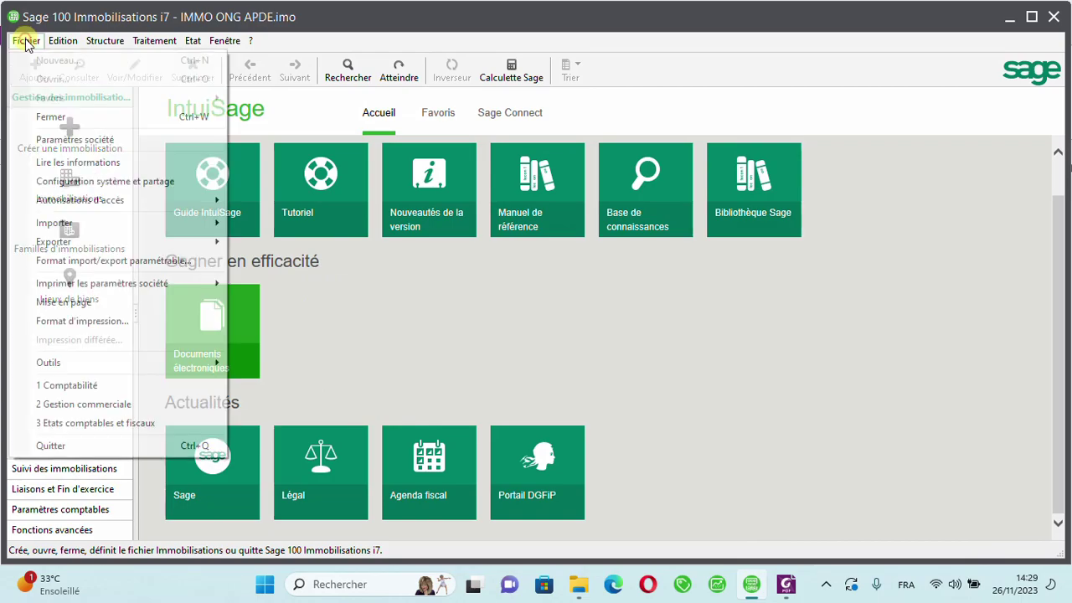
left_click(50, 118)
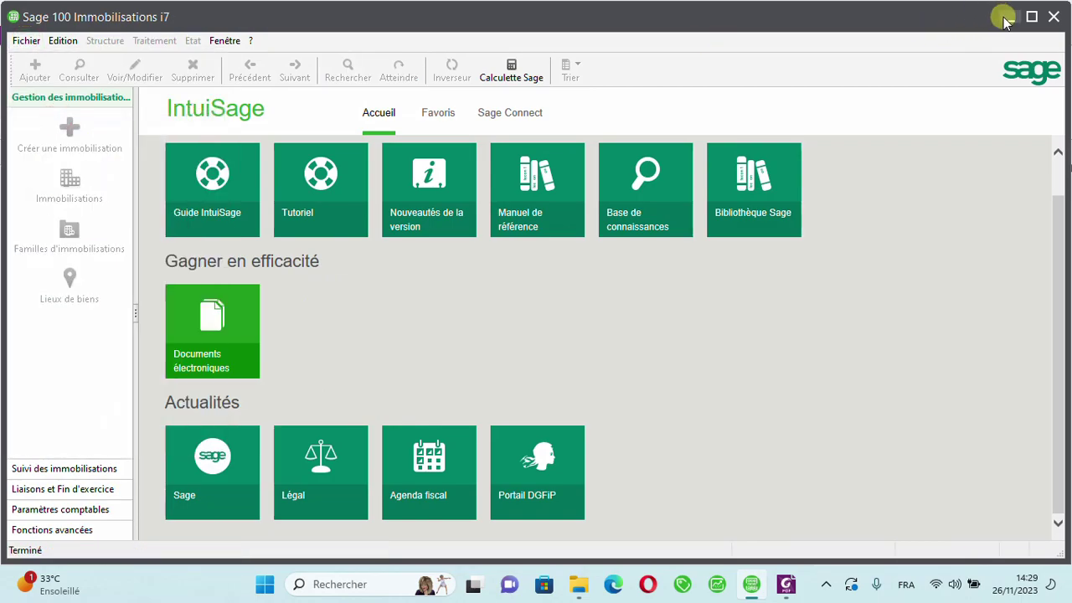
Minimize the open program windows to reach File Explorer and go to the Bureau folder.
double_click(1001, 15)
left_click(1004, 20)
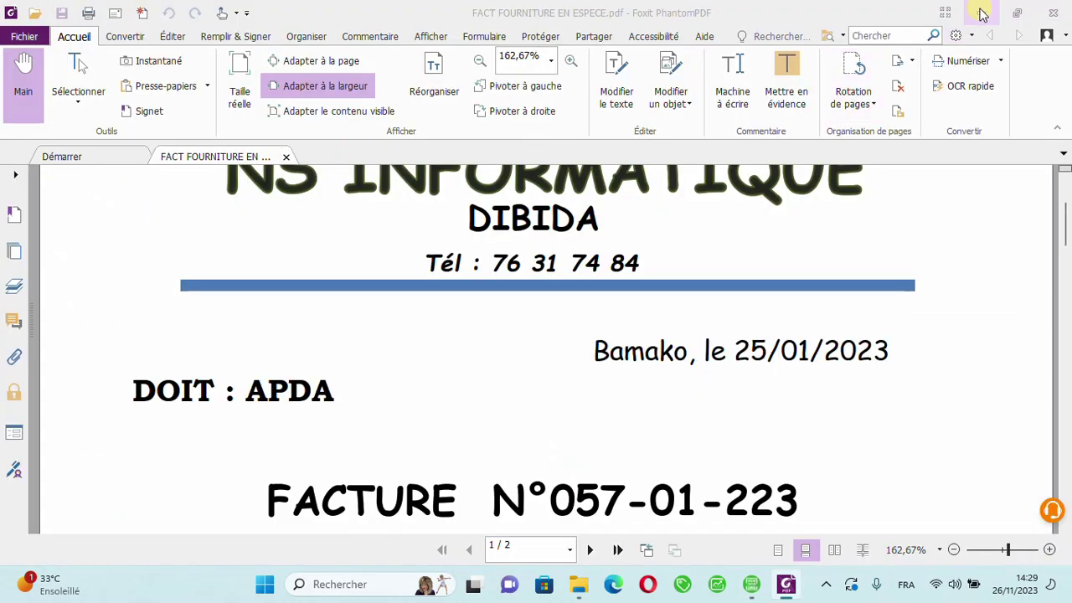
left_click(981, 13)
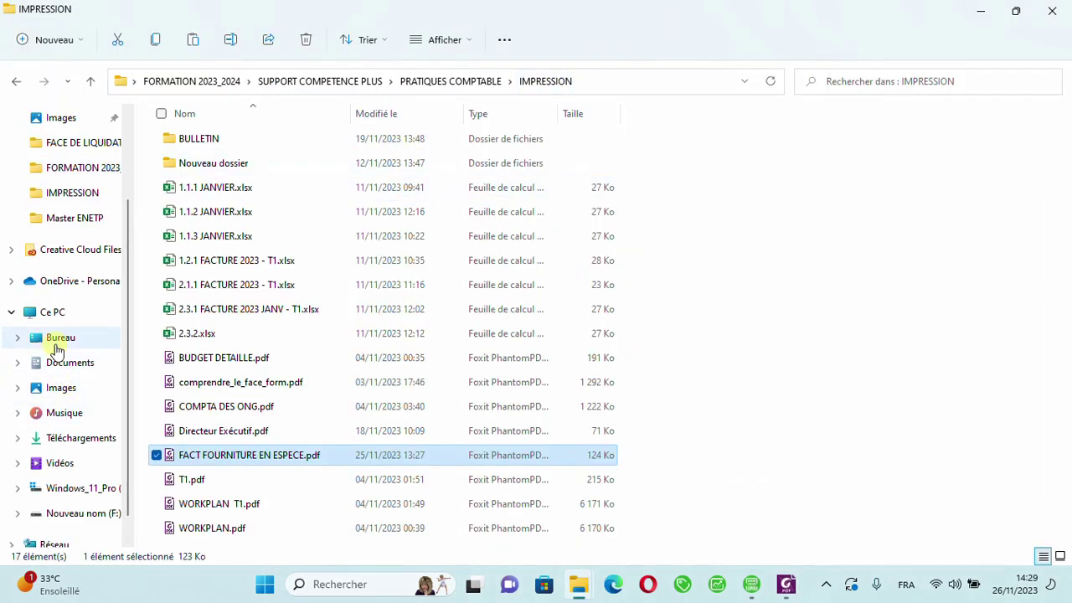
left_click(57, 344)
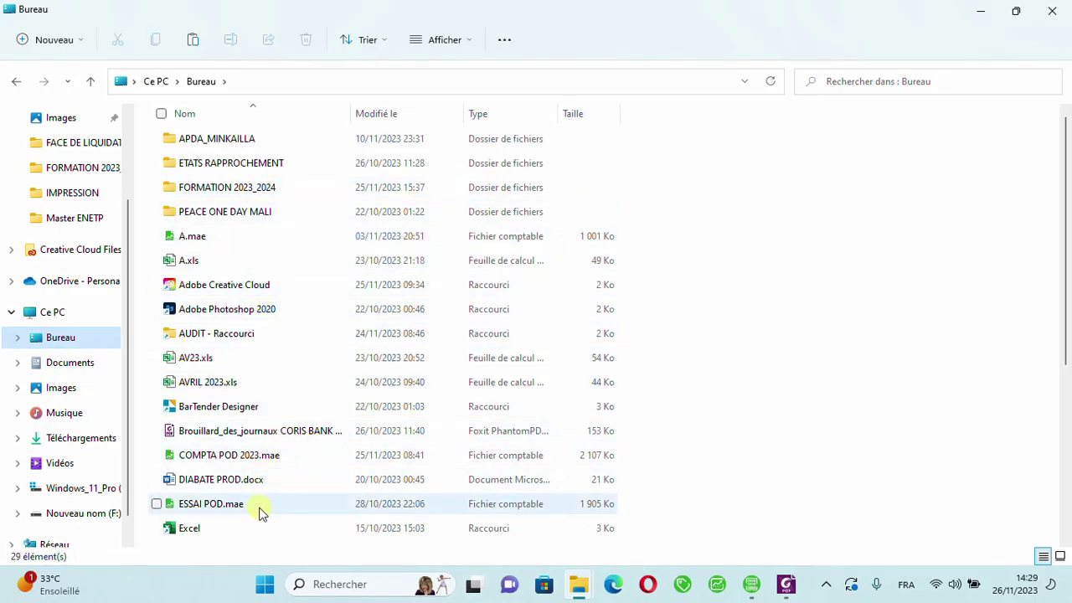
left_click(261, 465)
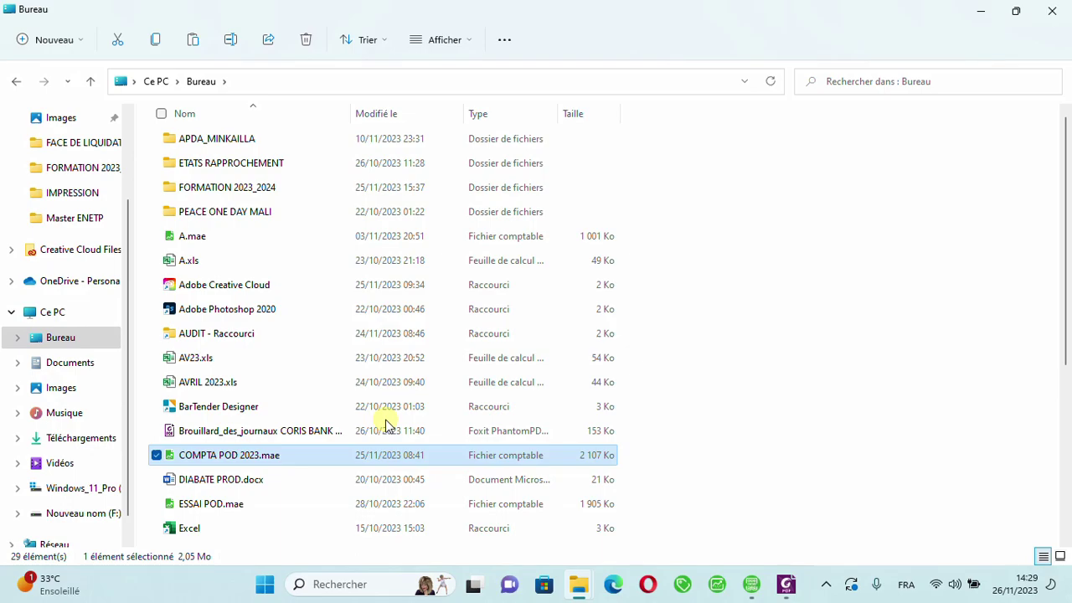
key("Return")
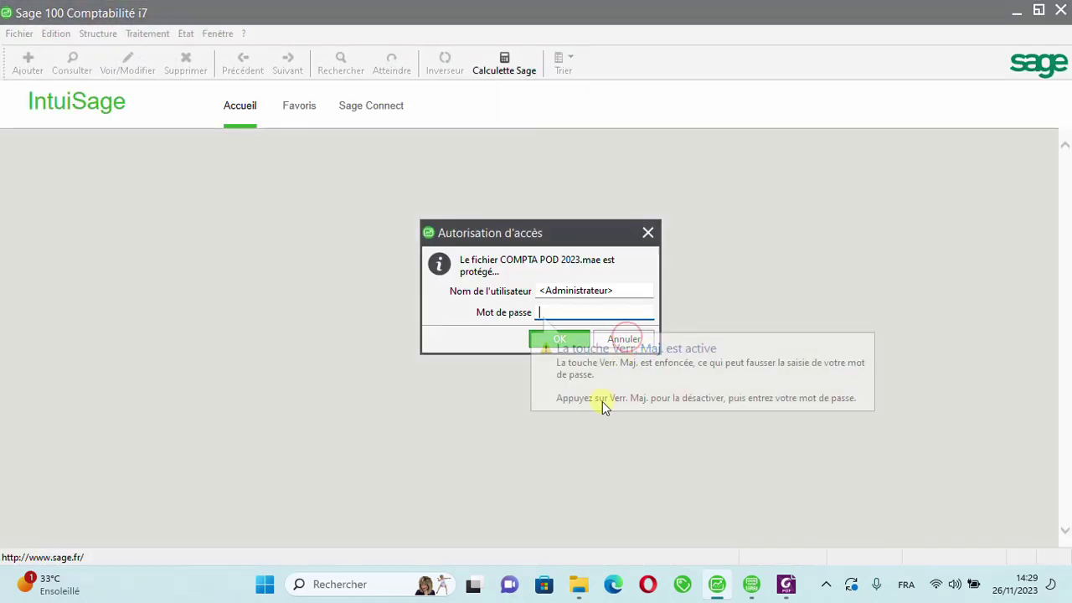
key("Return")
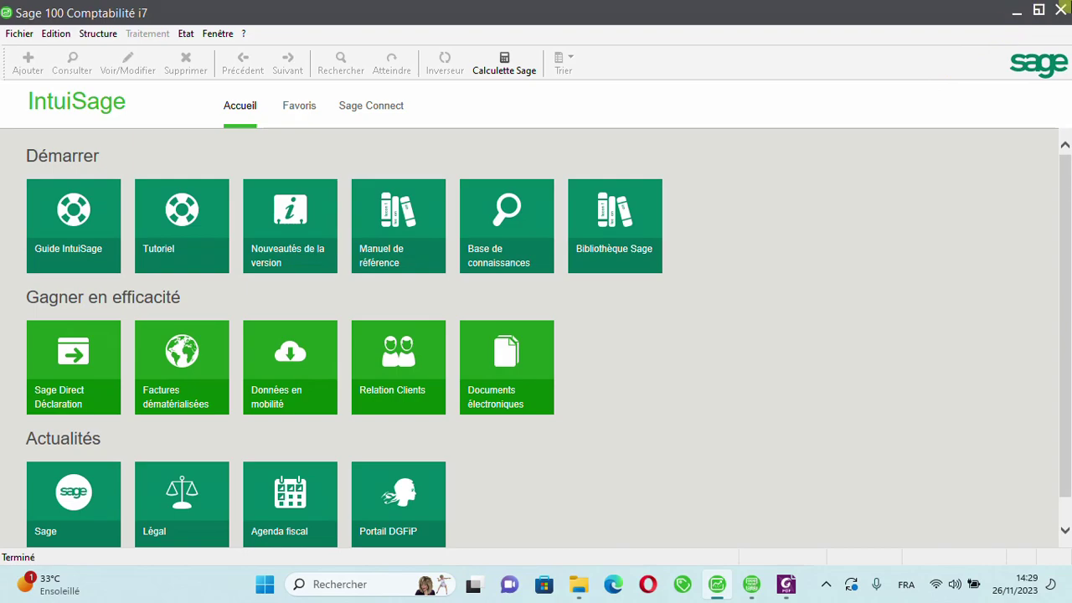
left_click(1060, 10)
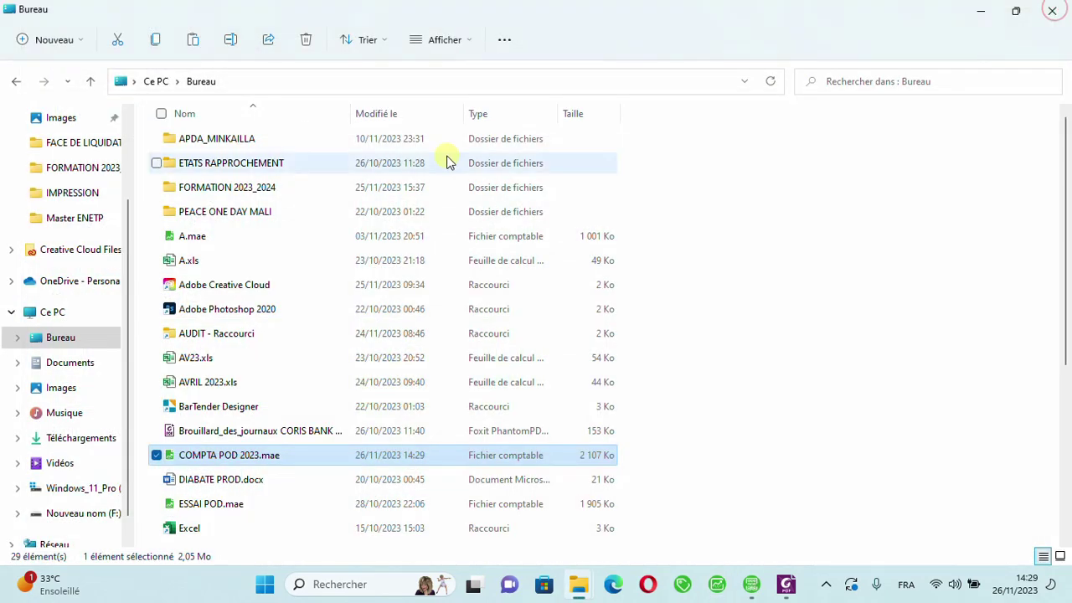
Open ONG APDE.mae from the FORMATION 2023_2024 folder in Sage 100 Comptabilité, entering the administrator password.
double_click(344, 198)
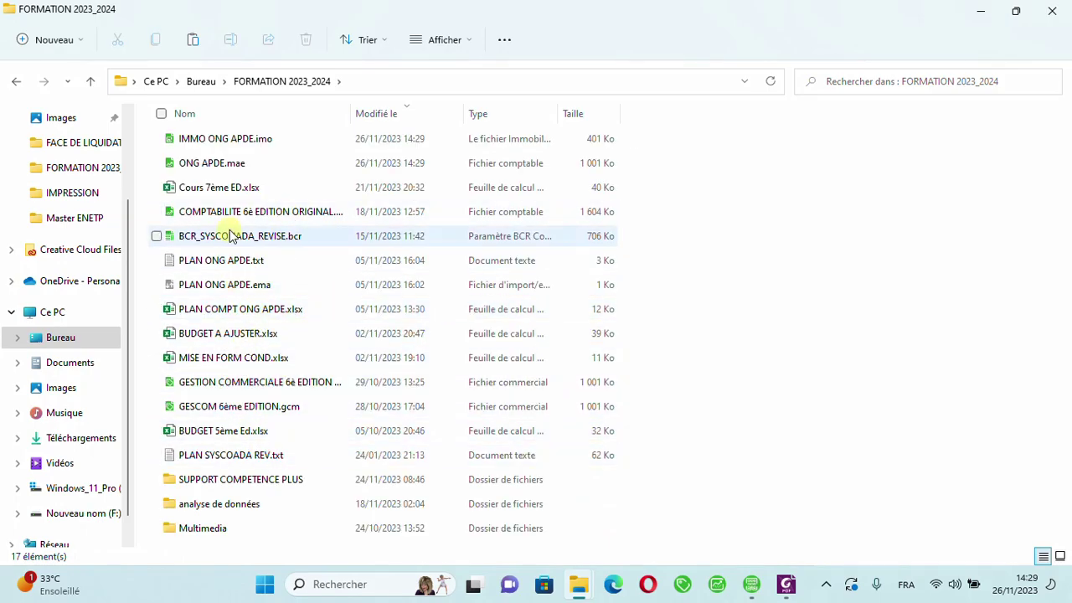
double_click(210, 163)
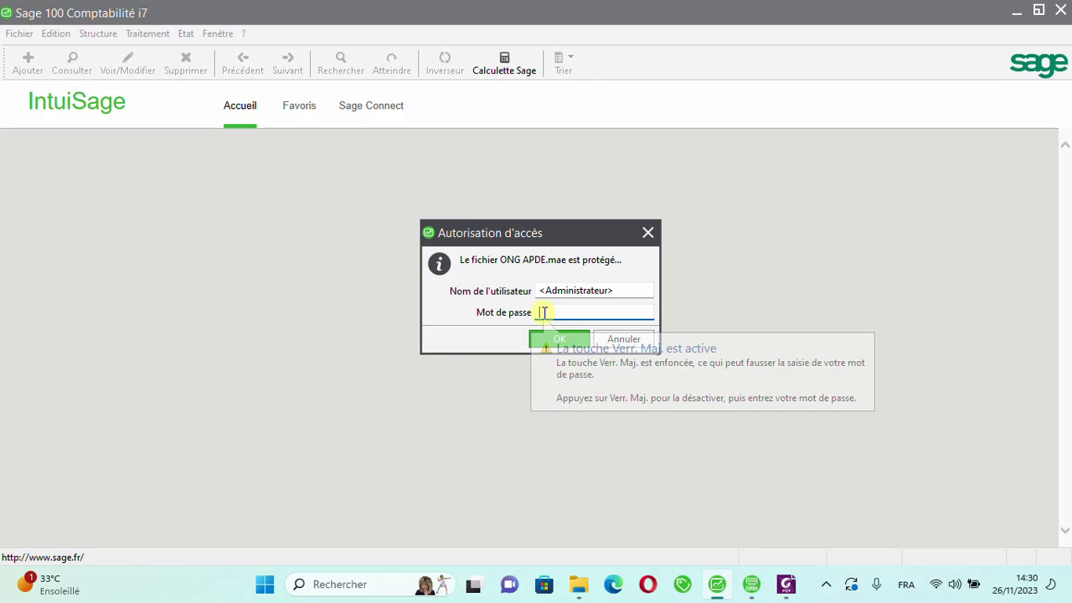
type("aaa")
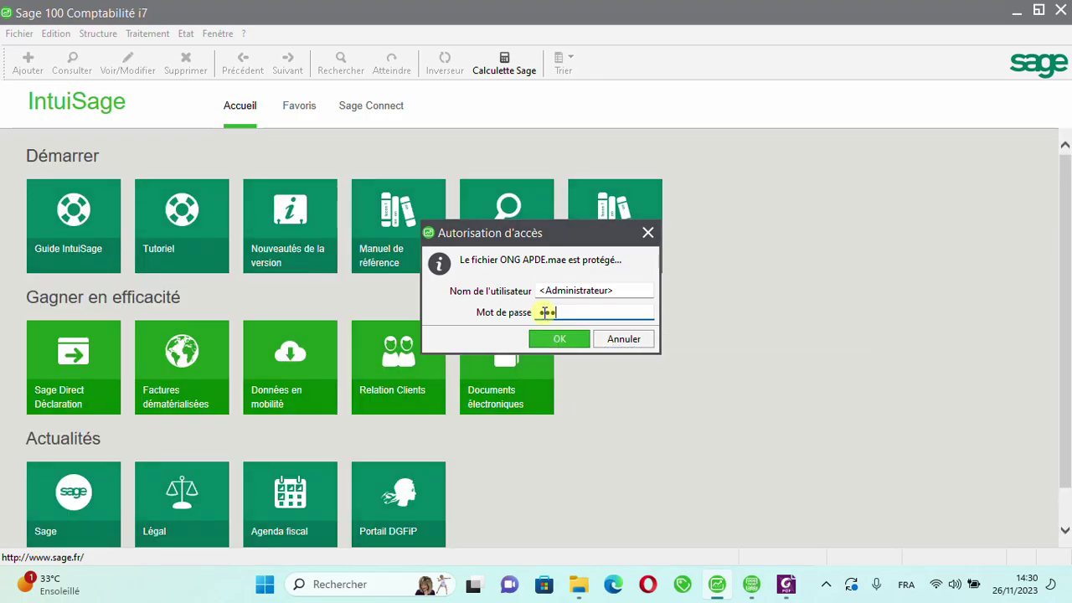
key("Return")
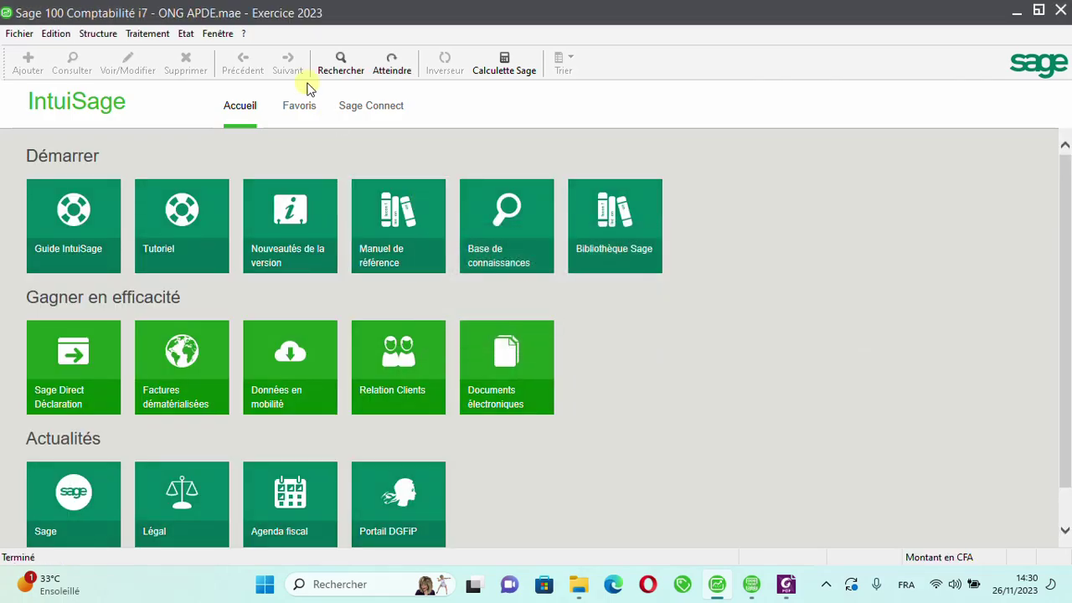
List only the open journals, examine the posted depreciation entries in the déc.23 OPERATIONS DIVERSES journal, and close the journal windows.
left_click(147, 33)
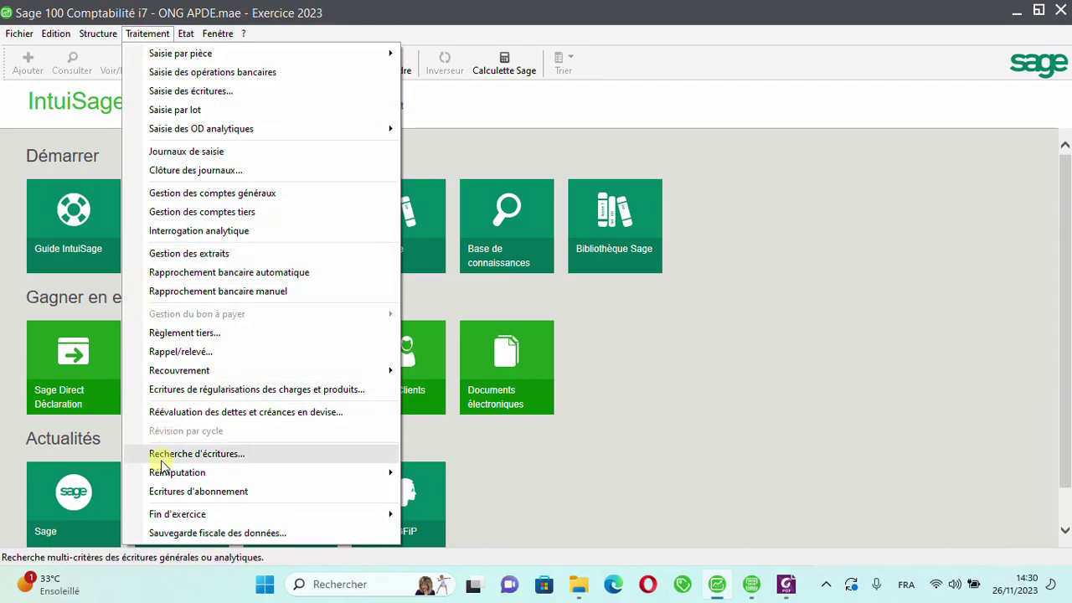
left_click(198, 156)
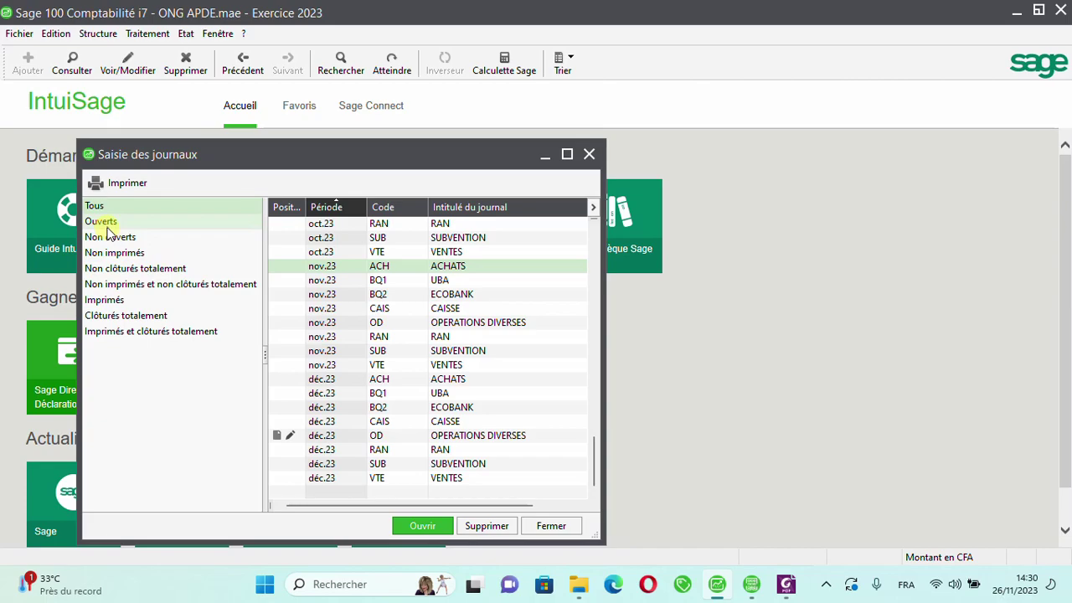
left_click(102, 223)
left_click(390, 300)
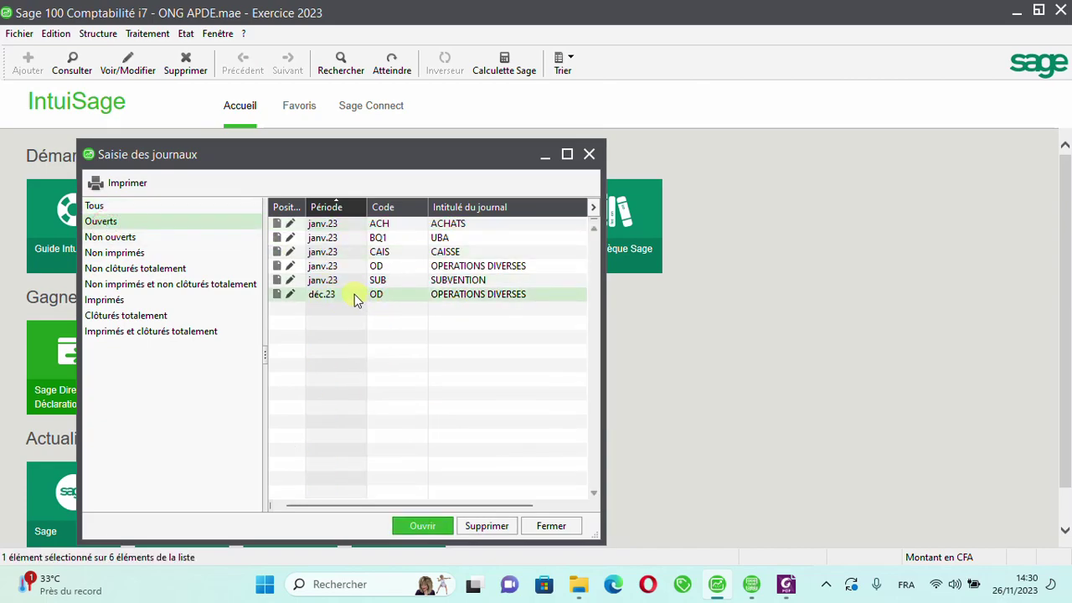
double_click(355, 294)
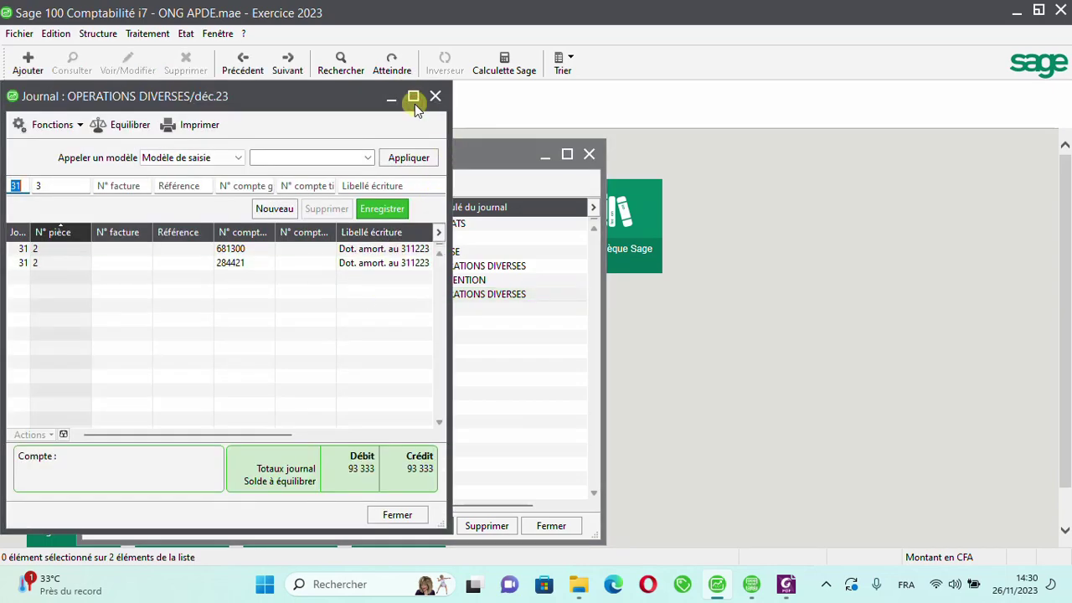
left_click(414, 99)
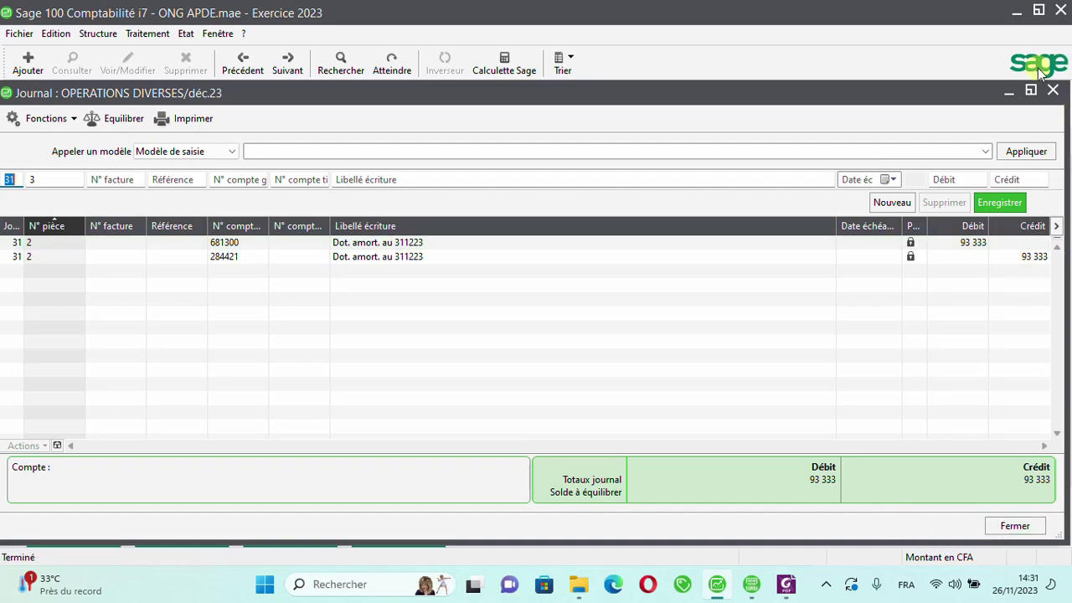
left_click(1055, 92)
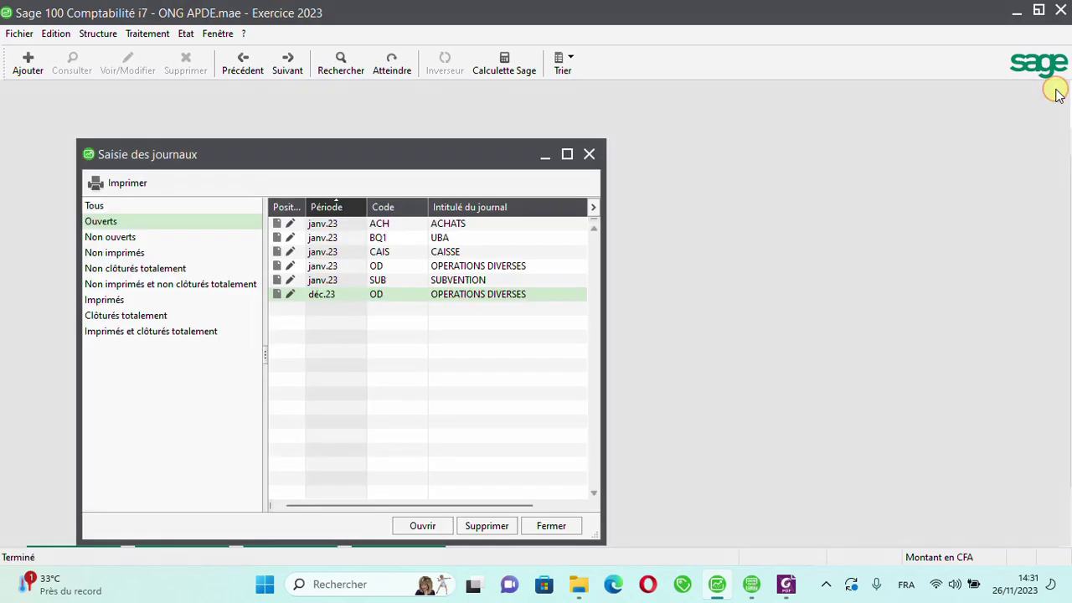
left_click(589, 156)
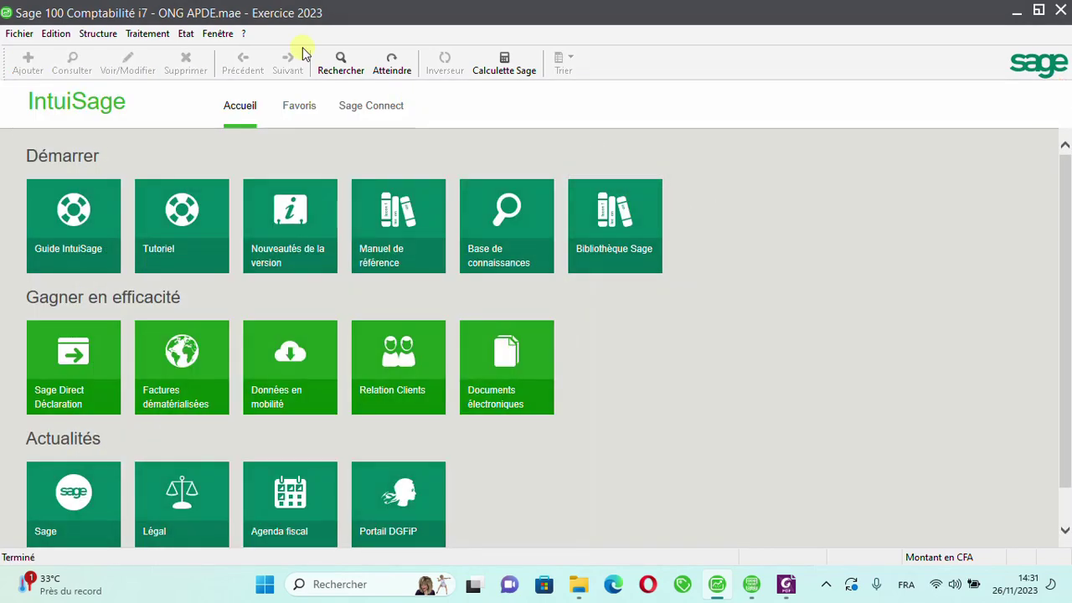
Generate the Bilan/compte de résultat for 010123 to 311223 with the default options and show its print preview.
left_click(187, 36)
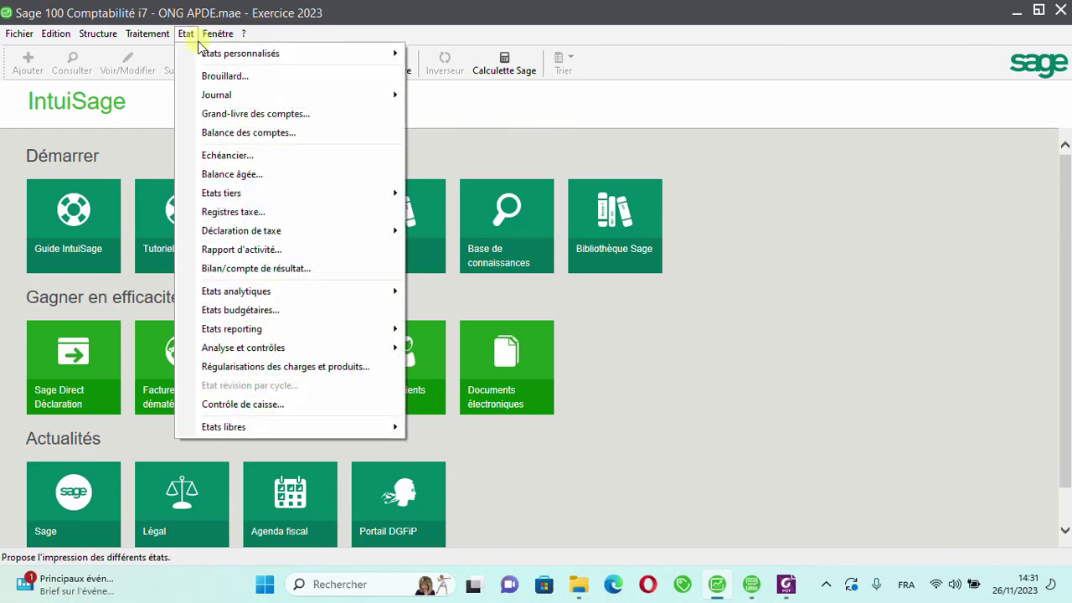
mouse_move(209, 35)
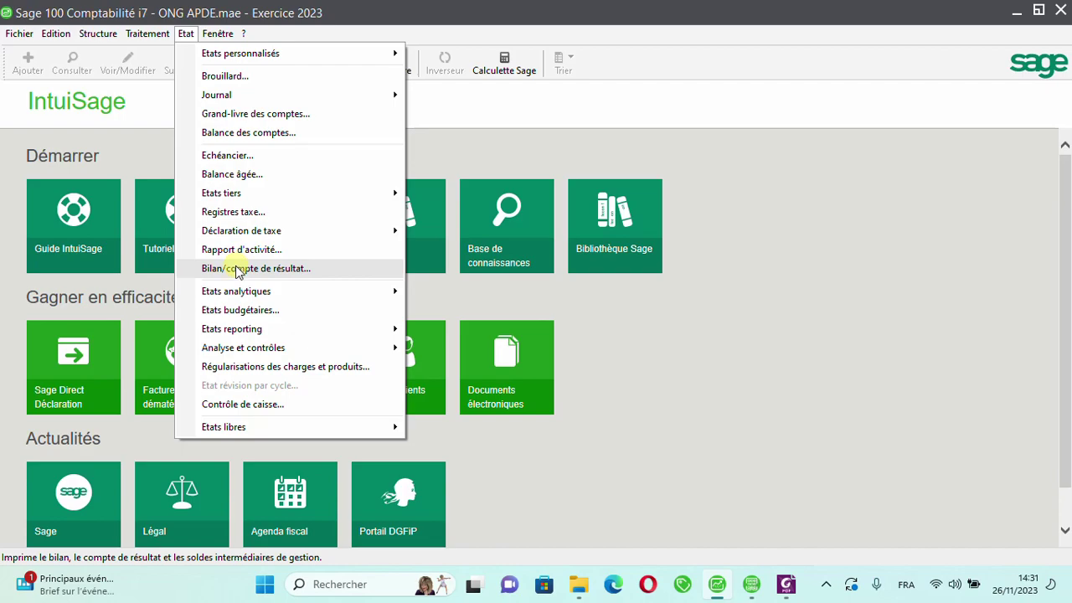
left_click(239, 269)
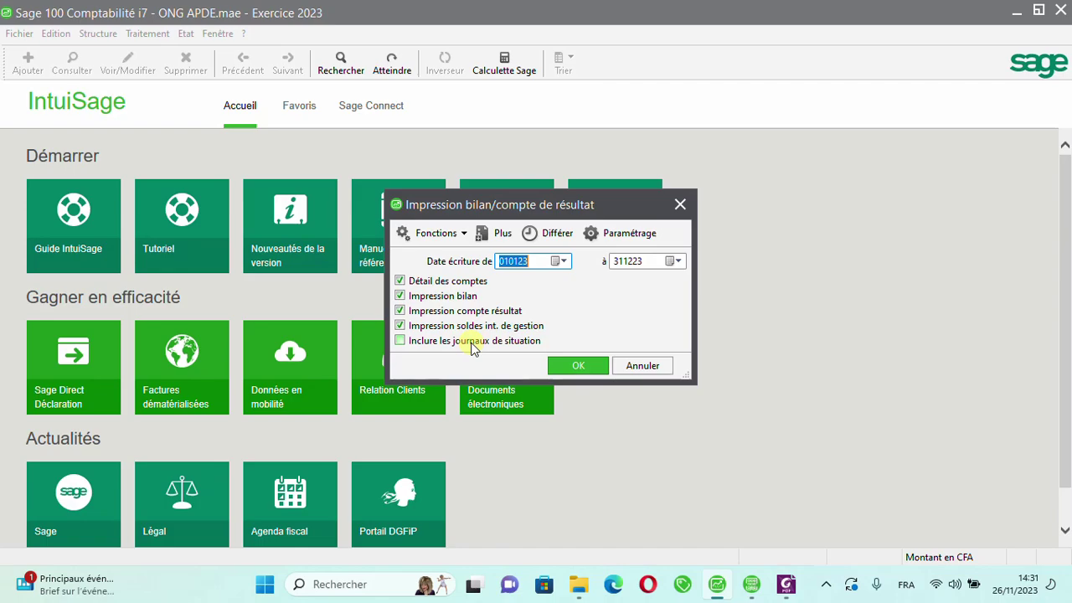
left_click(576, 367)
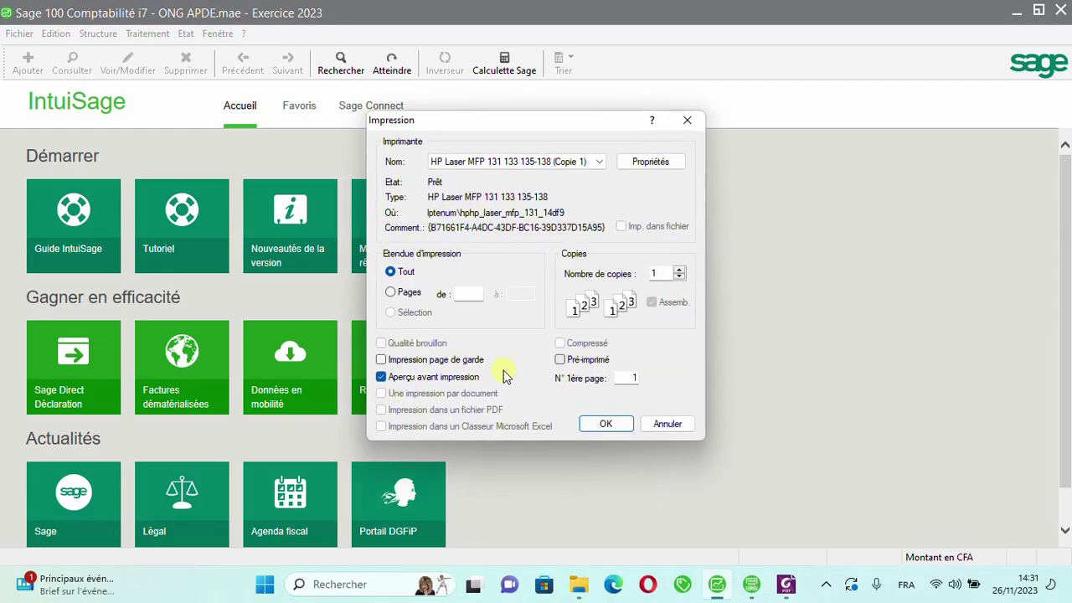
left_click(599, 422)
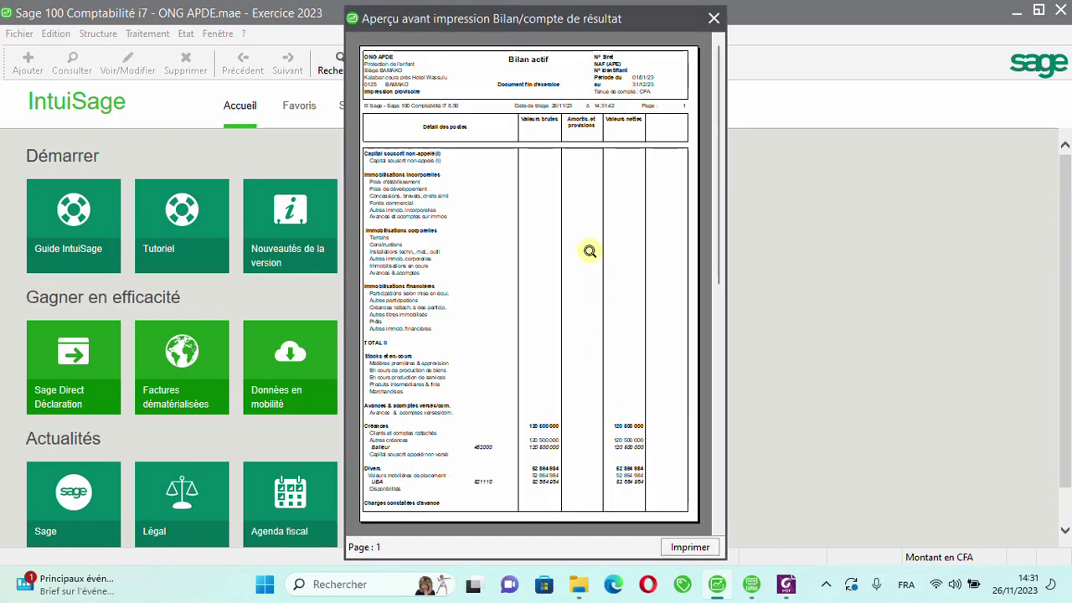
Examine pages 1 and 2 of the preview, the Bilan actif, at enlarged size.
left_click(589, 252)
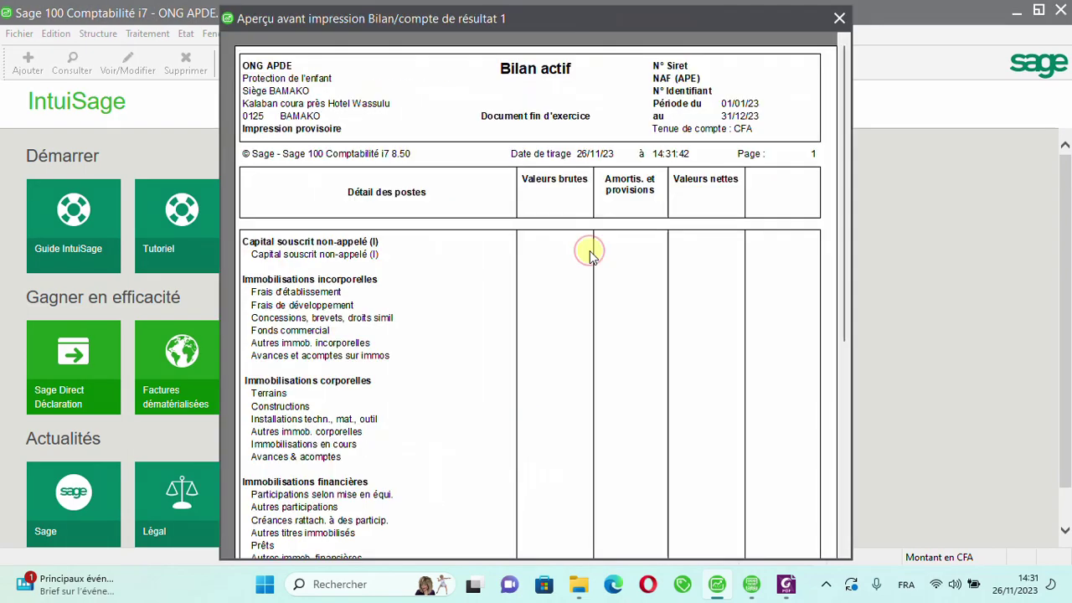
left_click(590, 253)
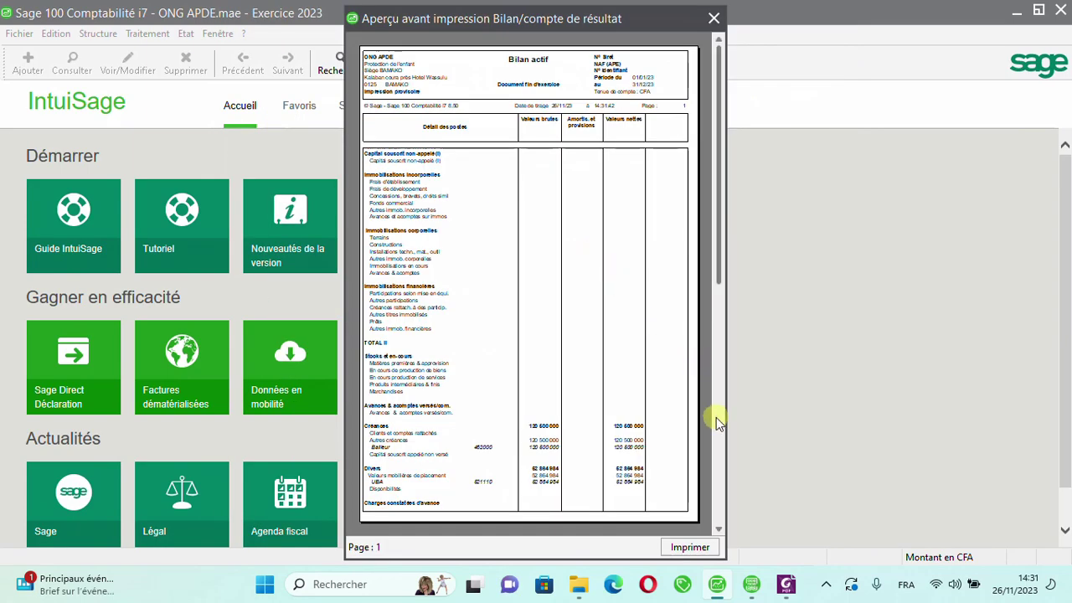
left_click(718, 438)
left_click(594, 313)
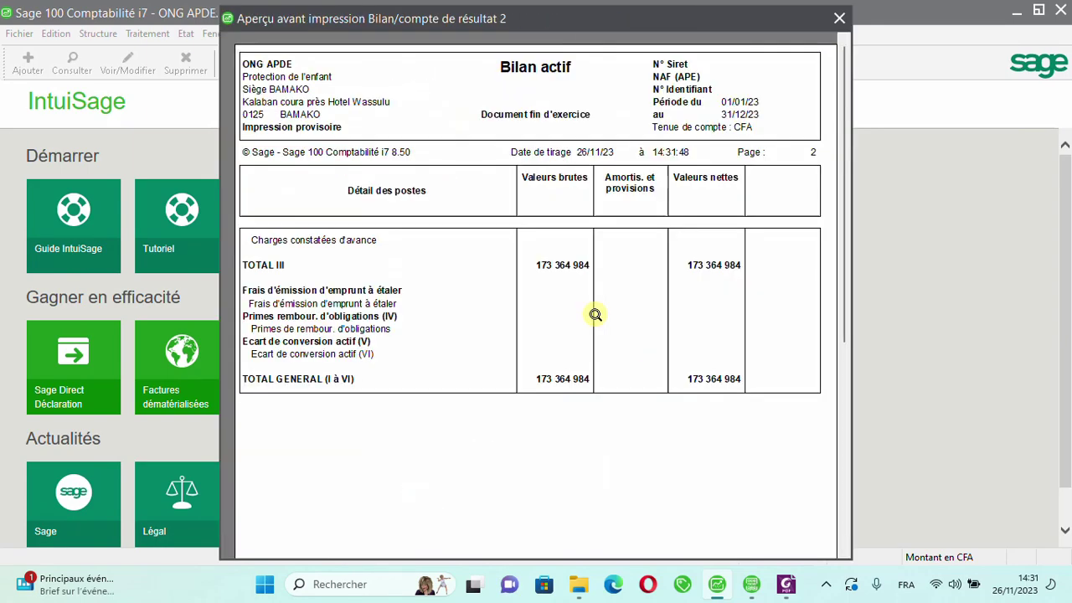
left_click(658, 370)
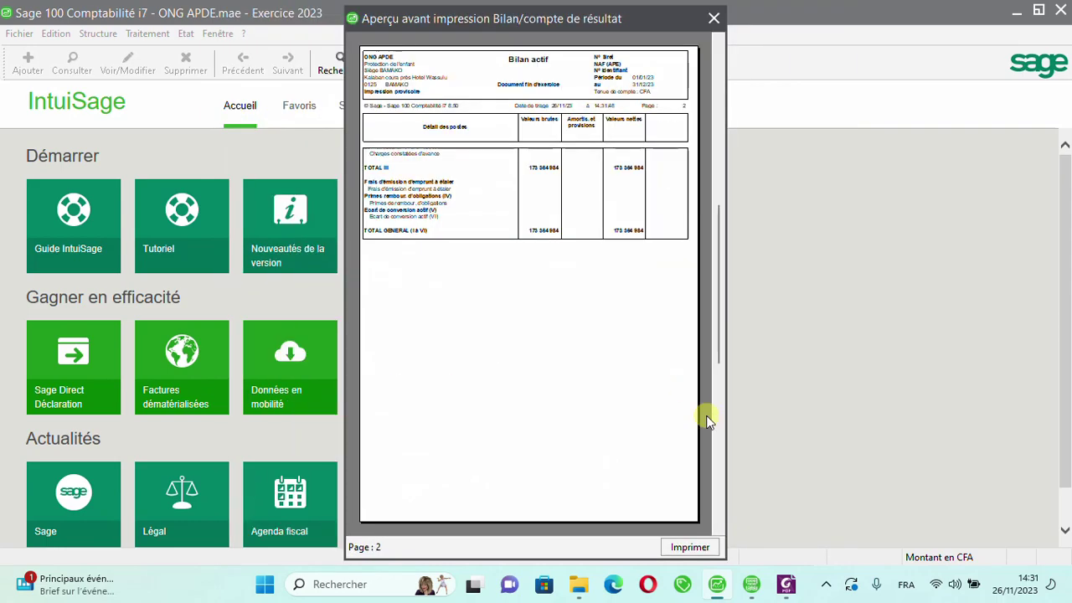
Examine pages 3 and 4 of the preview, the Bilan passif, enlarging page 4.
left_click(718, 438)
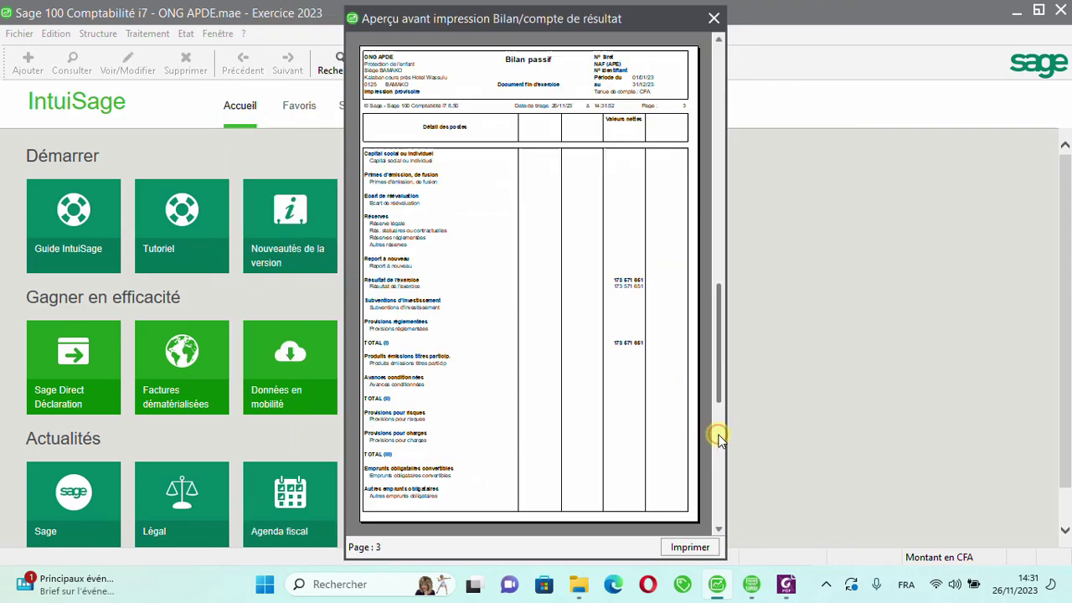
left_click(655, 346)
left_click(710, 379)
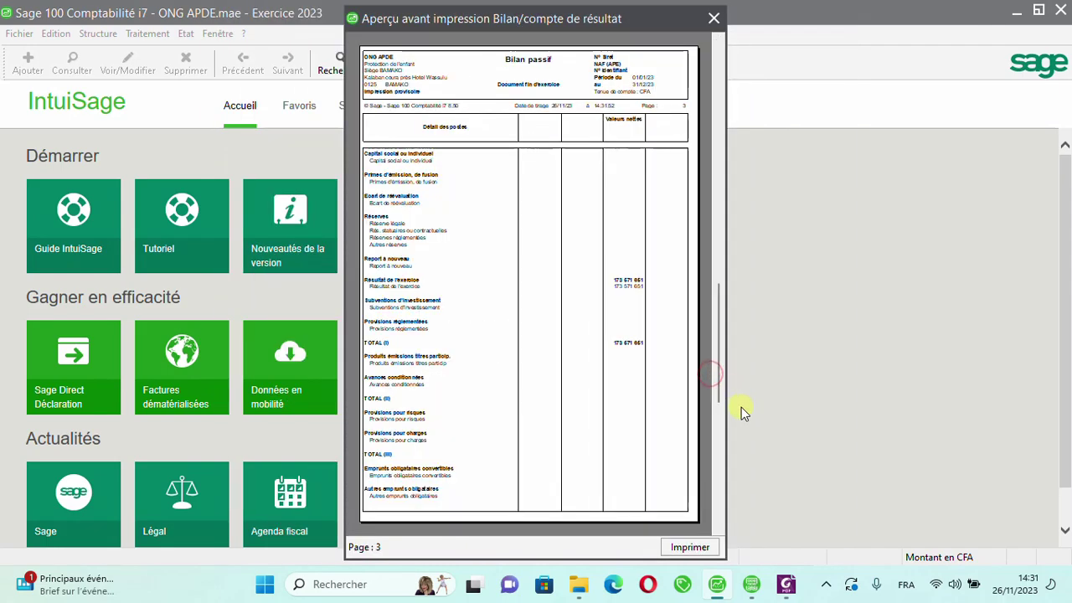
left_click(722, 458)
left_click(600, 294)
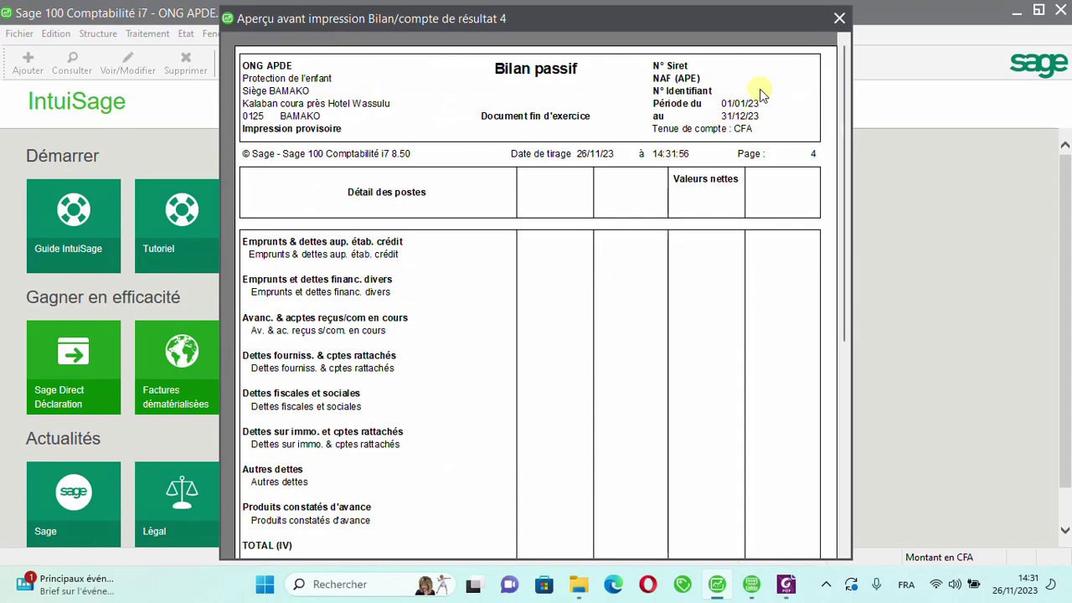
Return to page 1 of the preview, examine the Bilan actif at enlarged size, and close the preview.
left_click(479, 307)
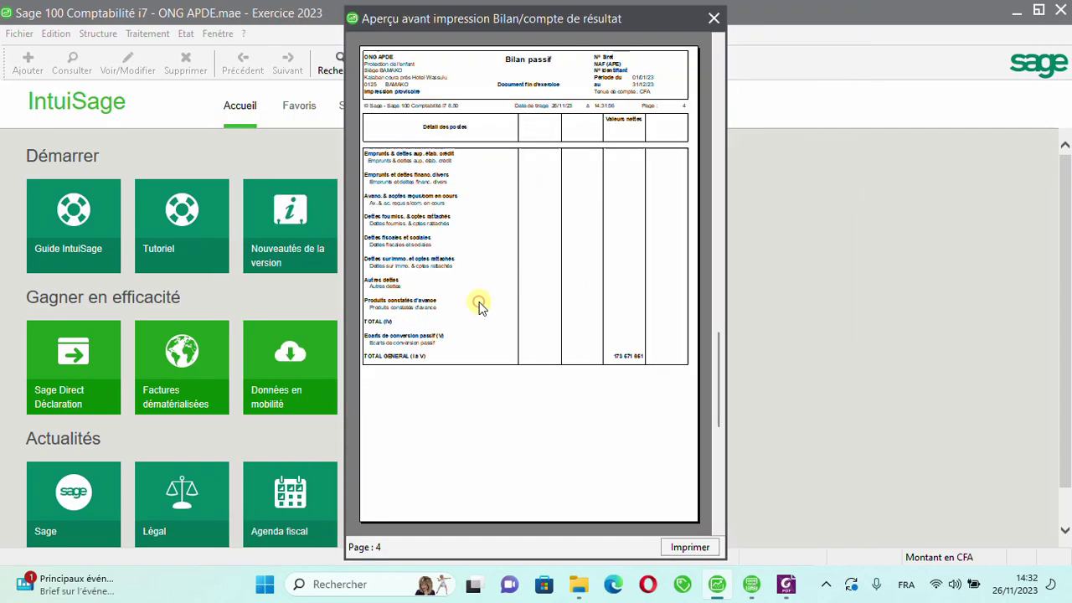
left_click(714, 123)
left_click(715, 123)
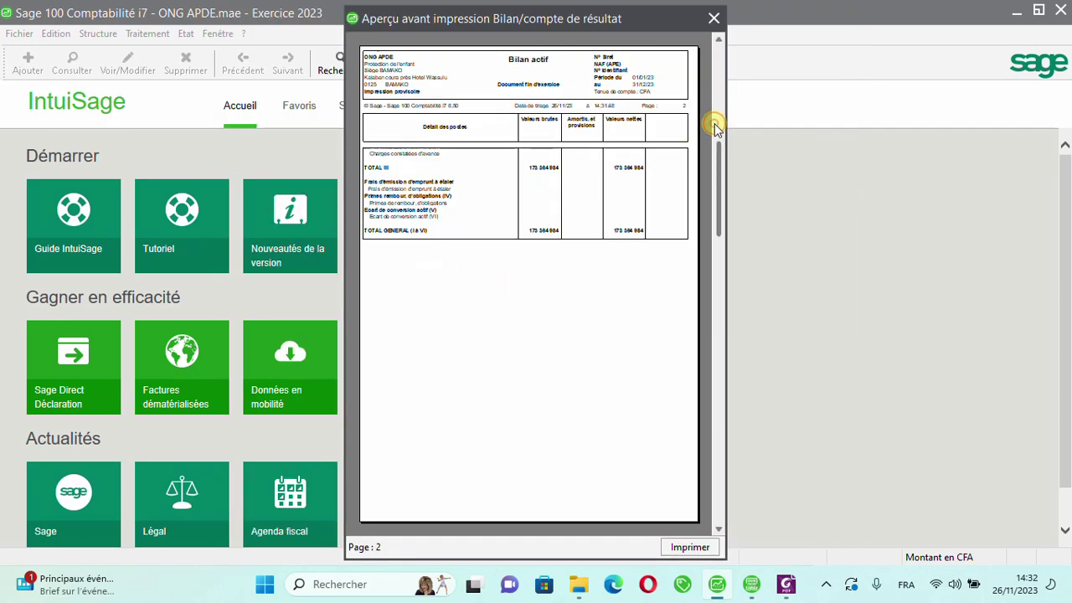
left_click(715, 123)
left_click(433, 261)
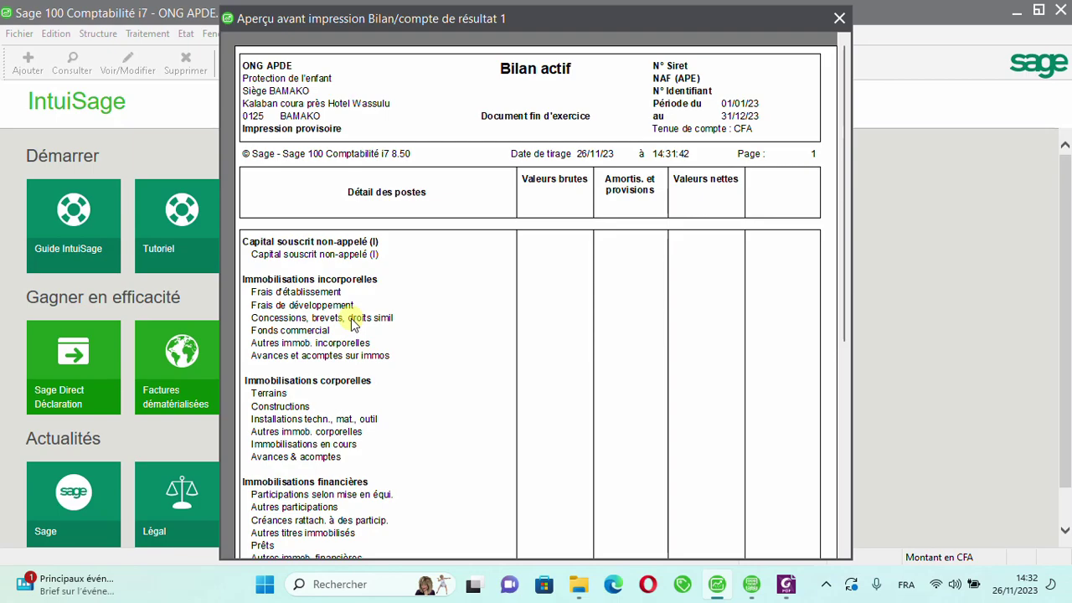
left_click(427, 294)
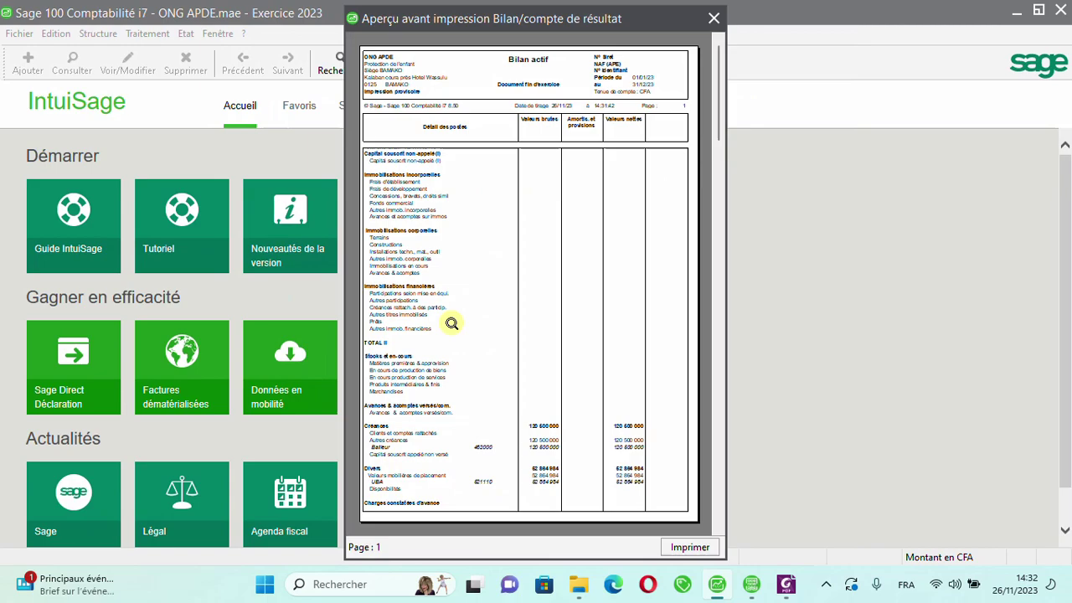
left_click(713, 19)
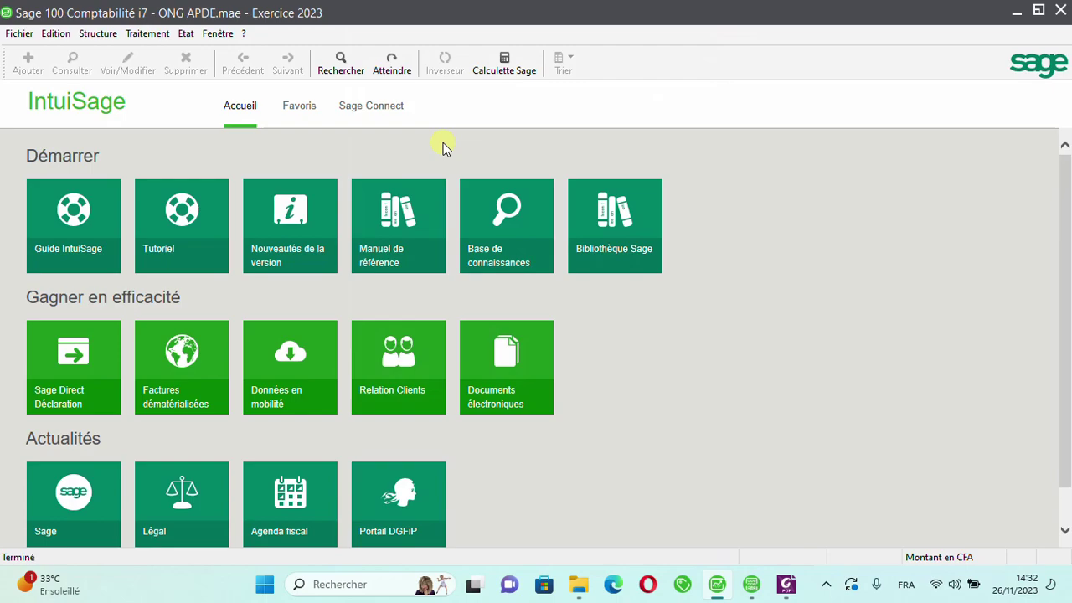
Examine the path of the linked Fichier immobilisations in the company's identification settings, and close them without changes.
left_click(19, 34)
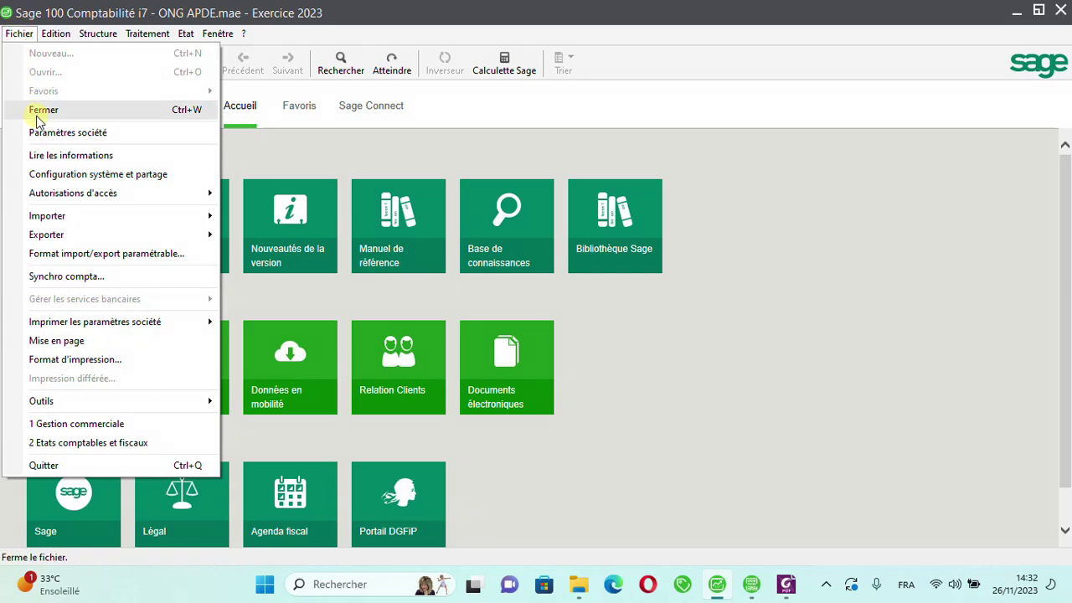
left_click(67, 133)
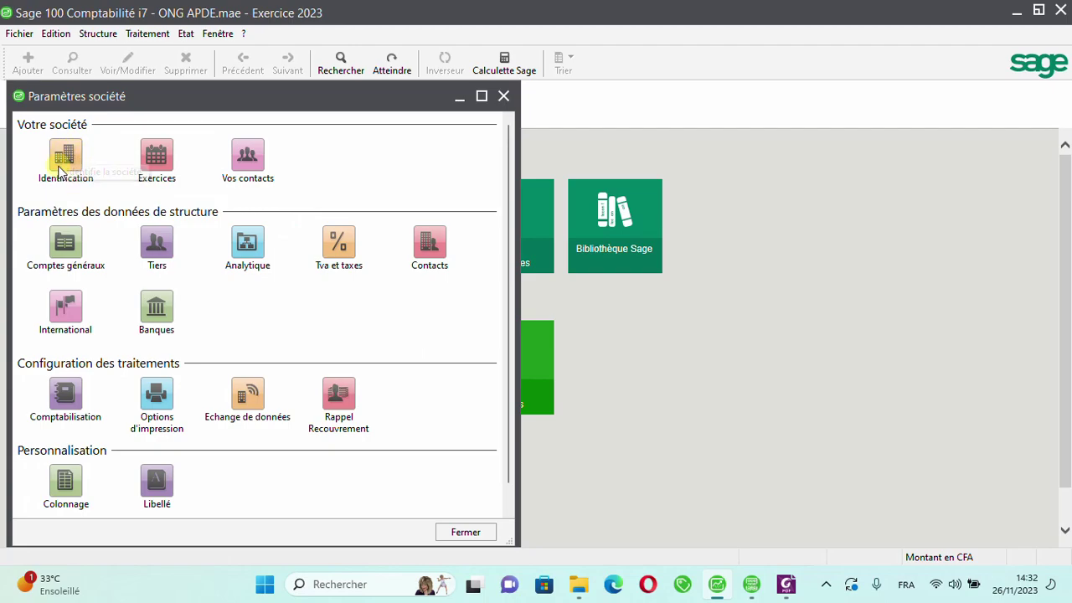
left_click(57, 166)
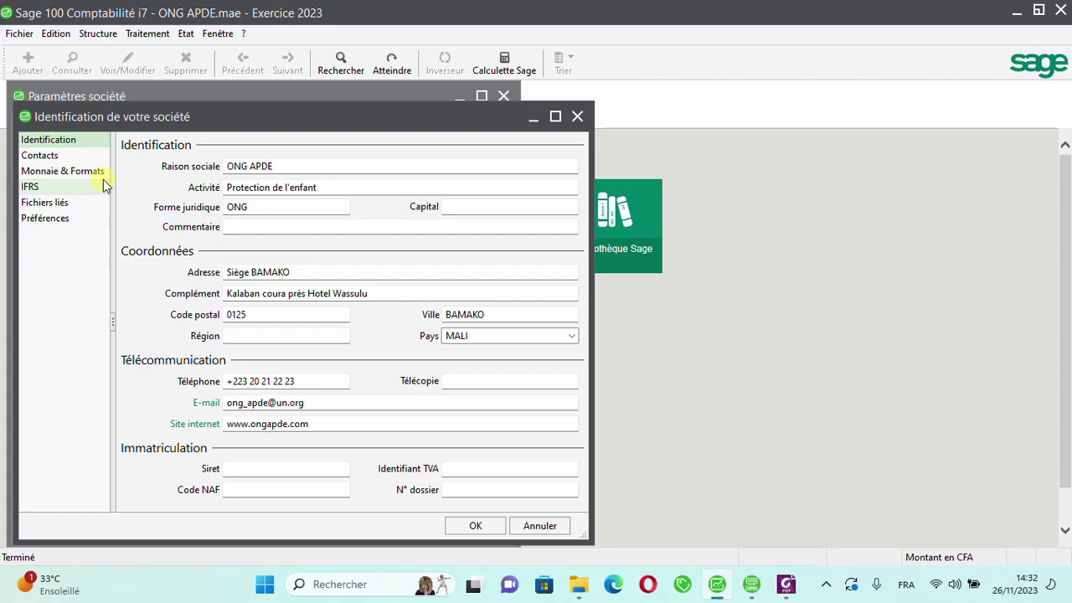
left_click(50, 203)
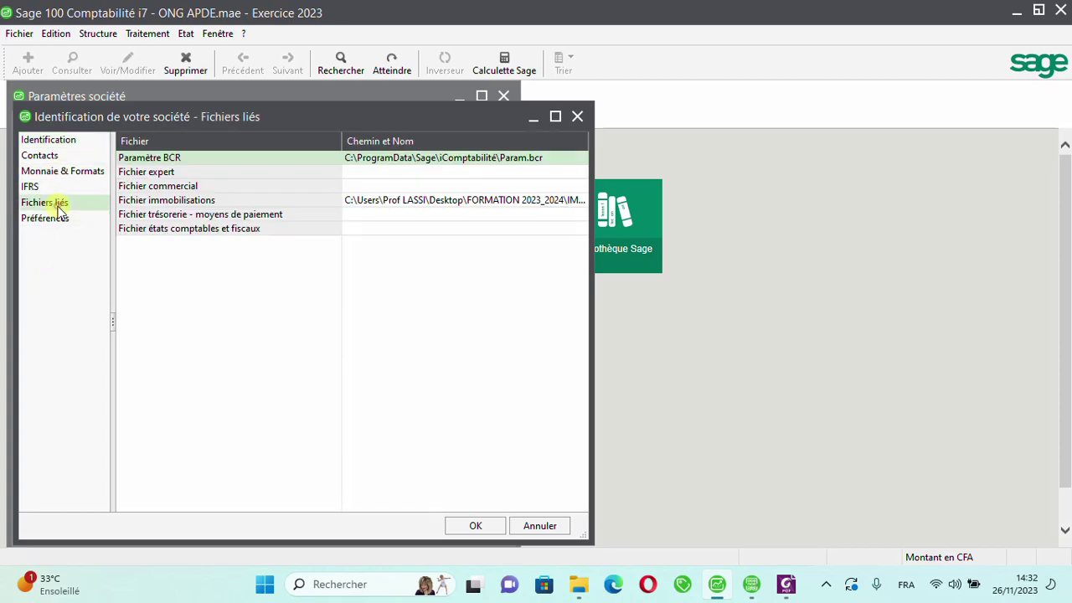
left_click(469, 203)
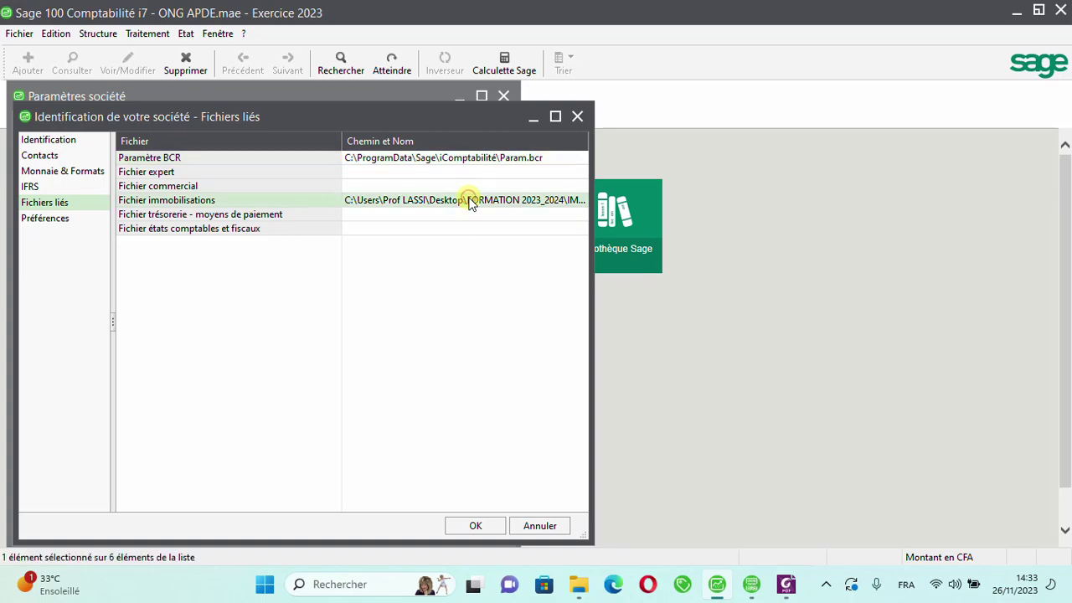
left_click(572, 205)
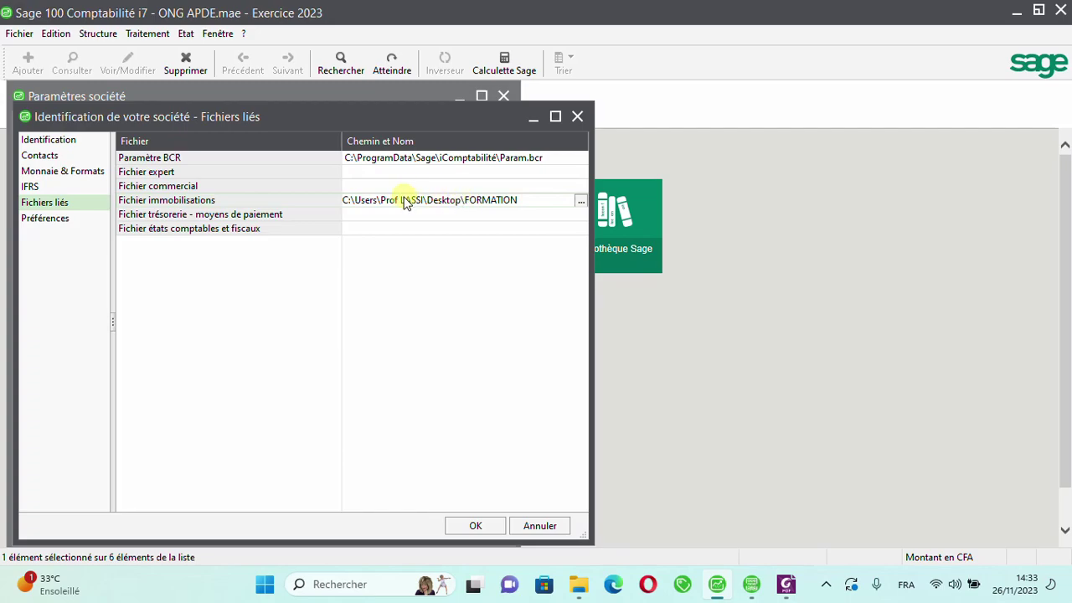
left_click(447, 159)
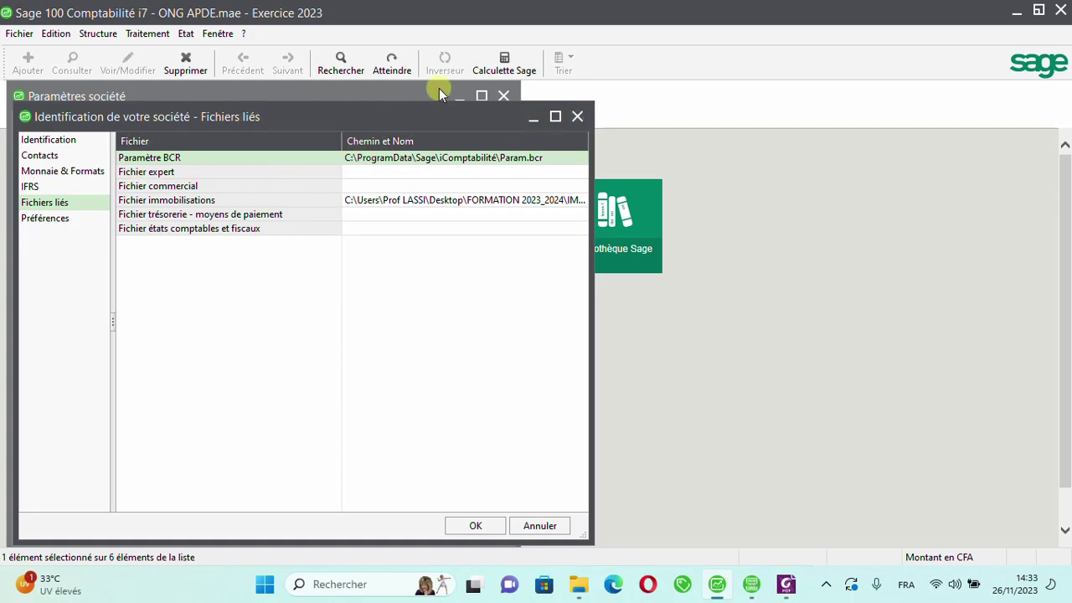
left_click(579, 117)
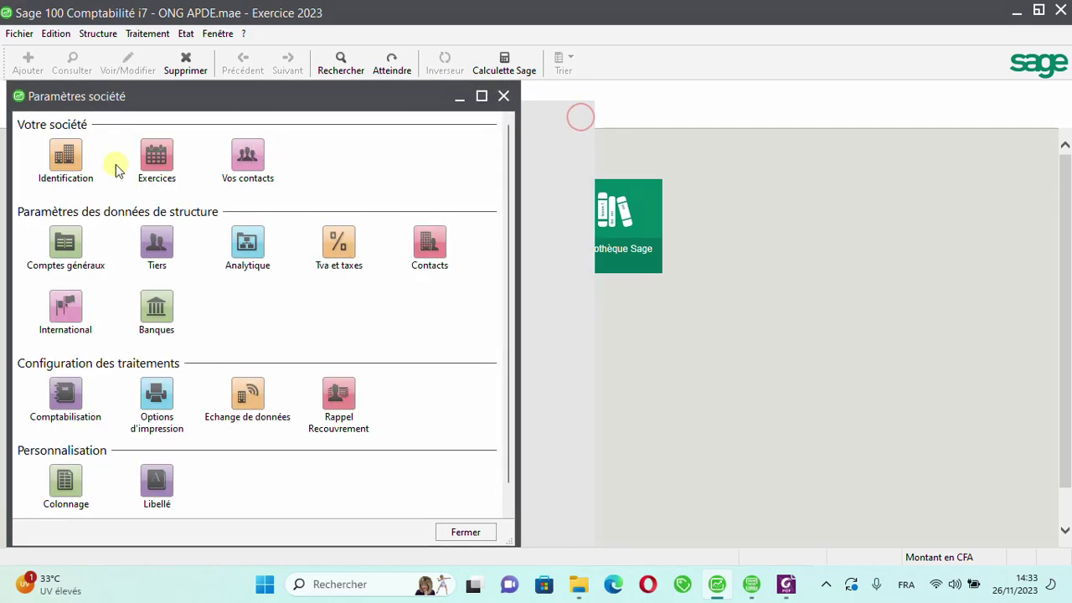
Link BCR_SYSCOHADA_REVISE.bcr from the desktop folder FORMATION 2023_2024 as the company's Paramètre BCR, and close the company parameters.
left_click(64, 157)
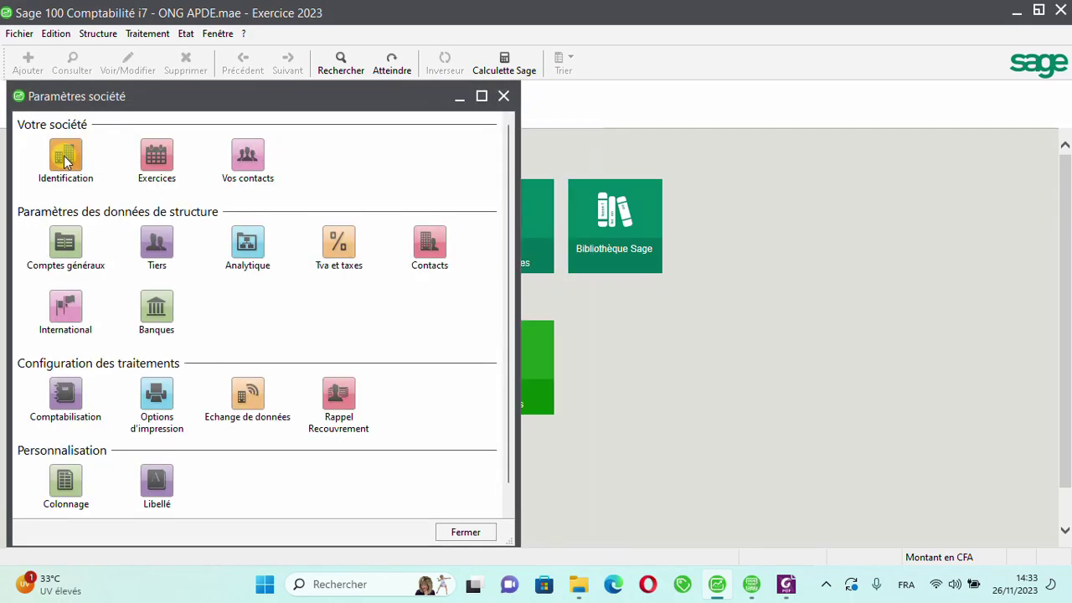
left_click(60, 203)
left_click(489, 160)
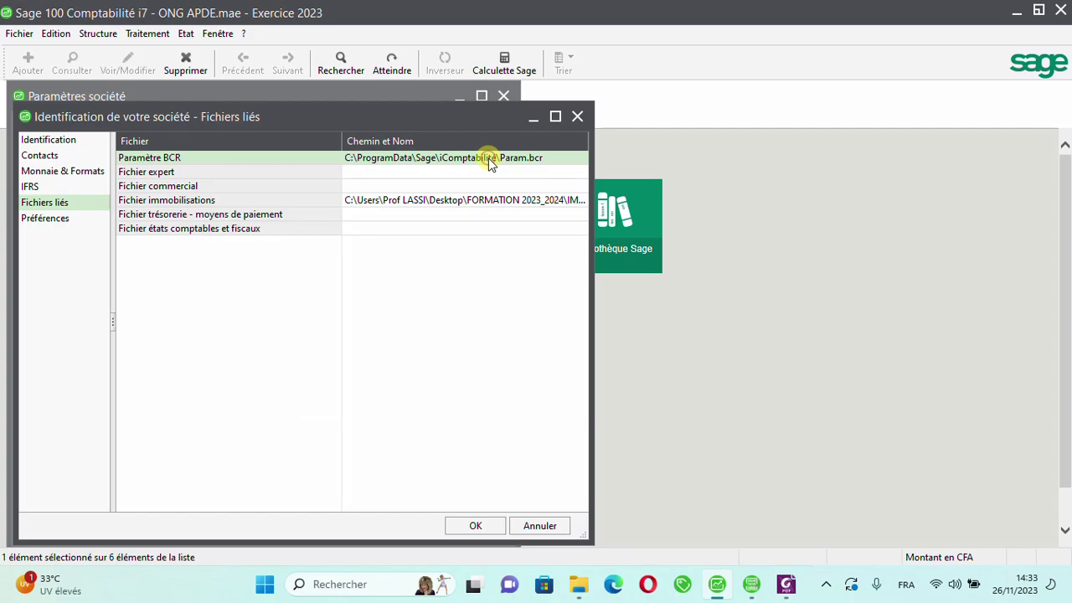
left_click(490, 162)
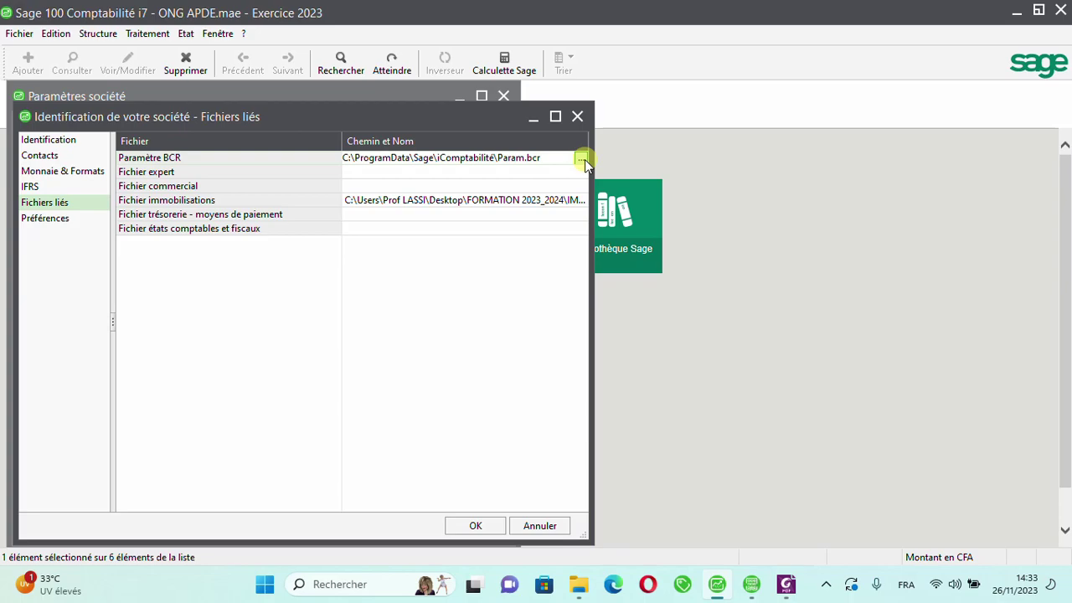
left_click(582, 159)
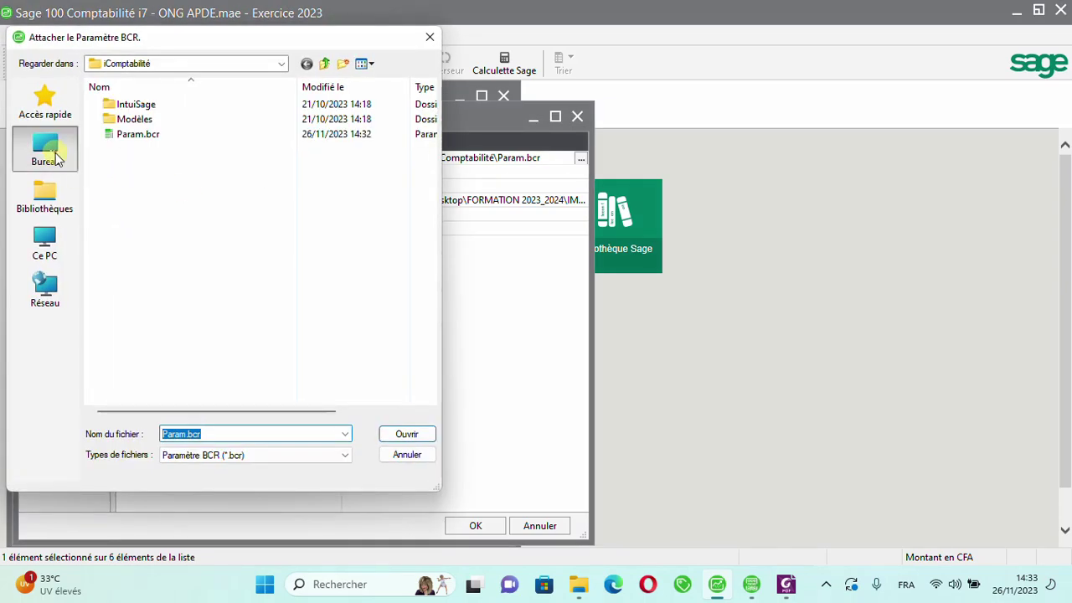
left_click(46, 150)
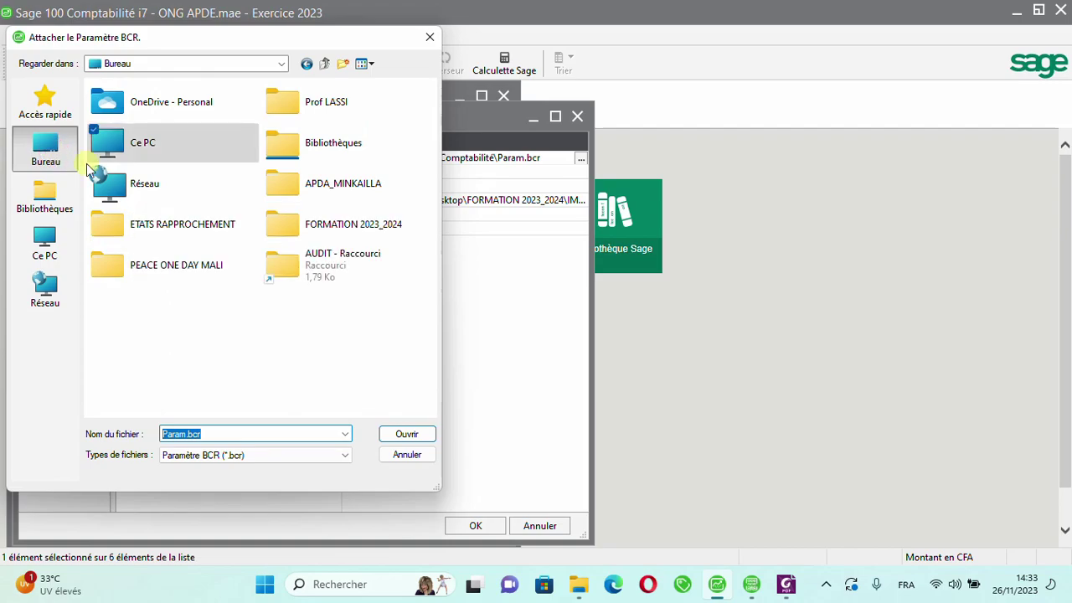
double_click(338, 227)
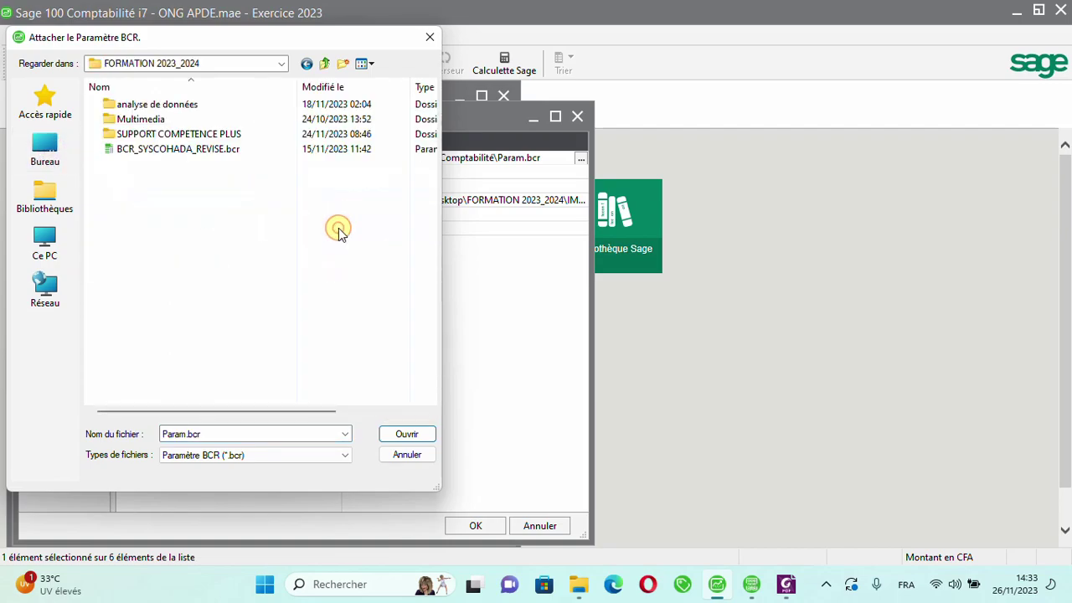
left_click(219, 156)
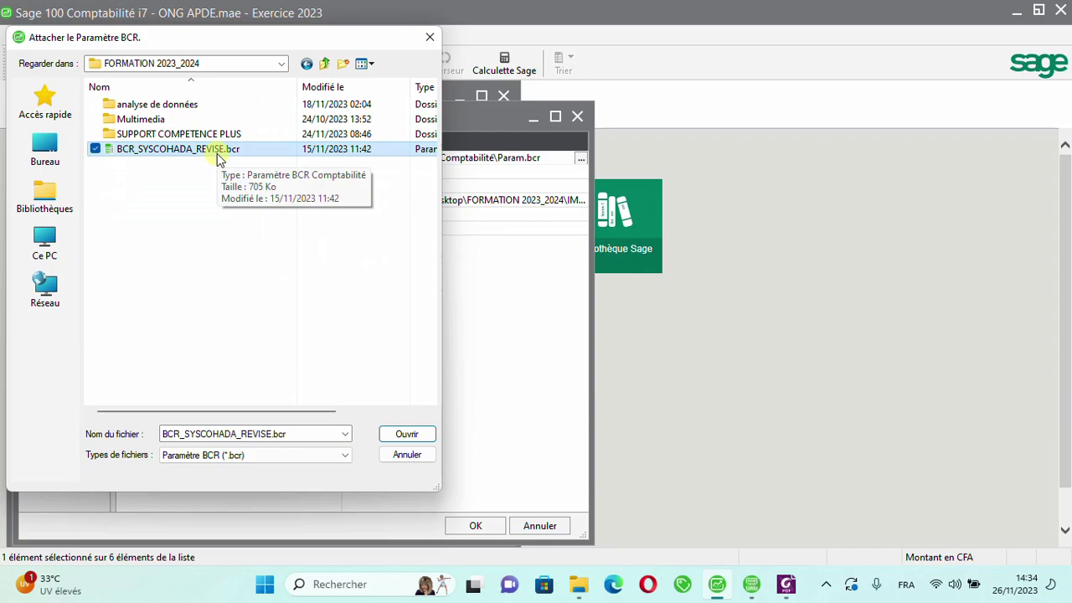
left_click(407, 434)
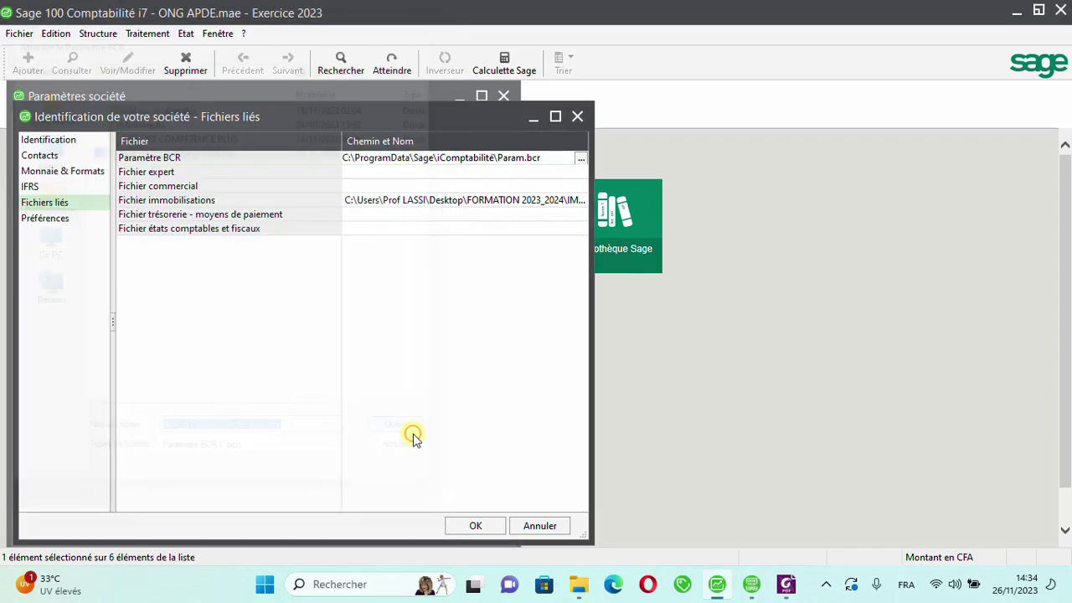
left_click(475, 526)
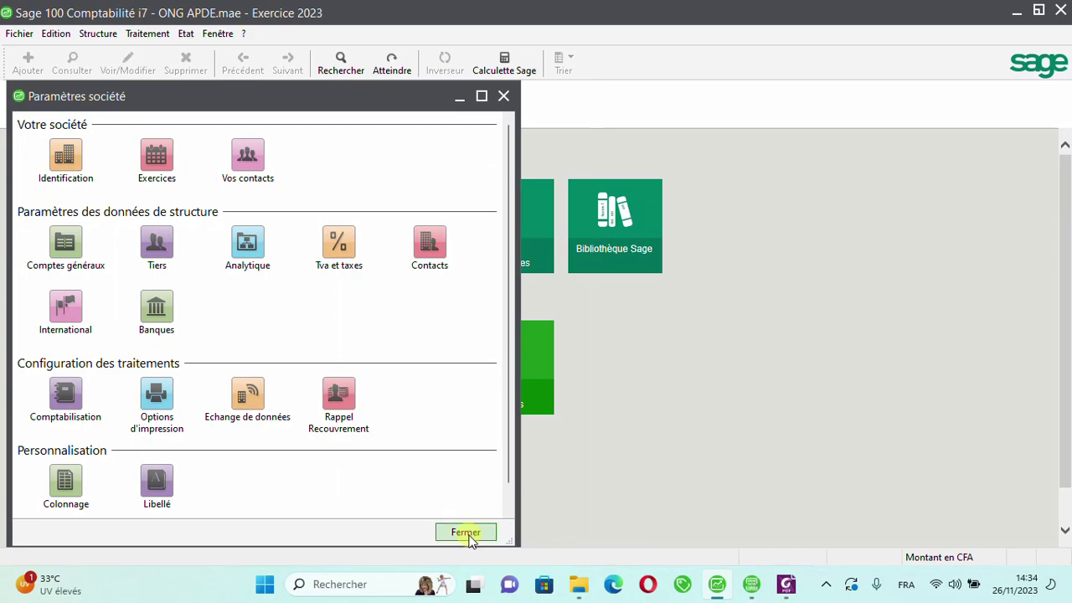
left_click(467, 533)
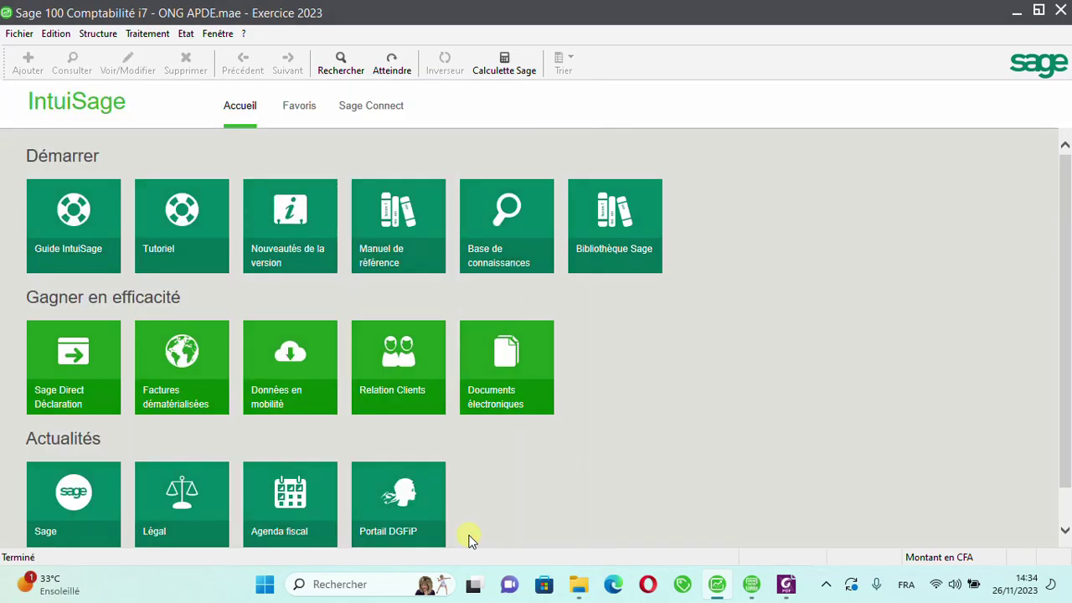
Generate the print preview of the Bilan/compte de résultat for 010123 to 311223 with Détail des comptes turned off.
left_click(185, 33)
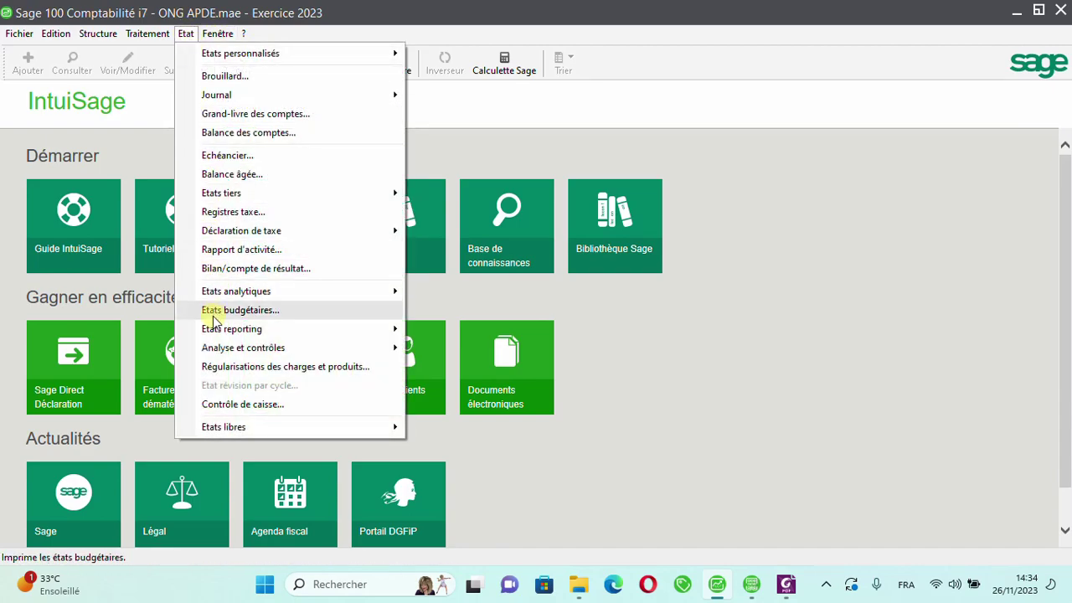
left_click(224, 269)
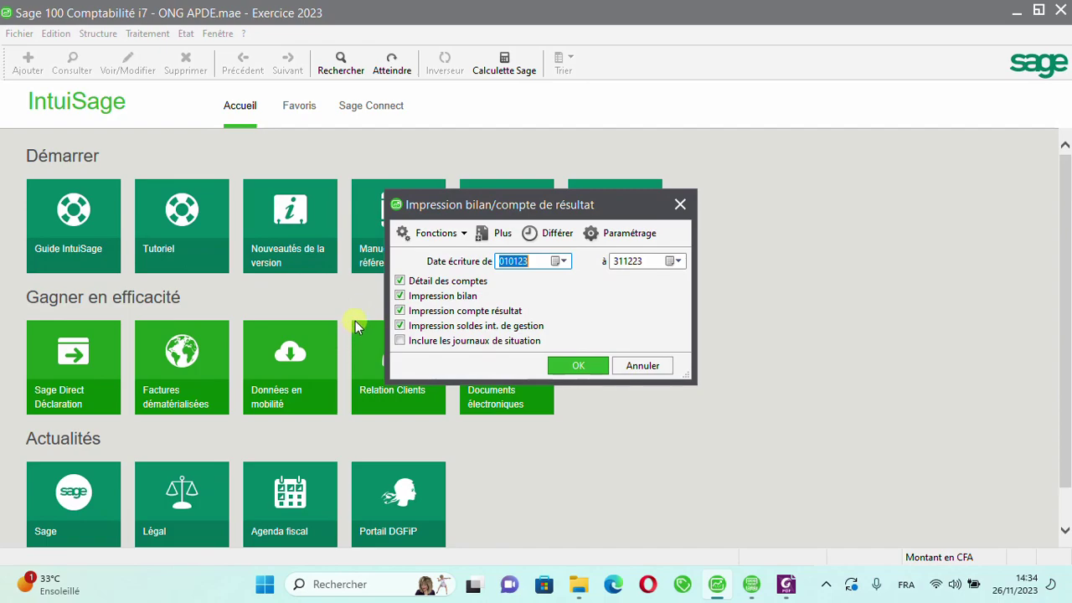
left_click(400, 283)
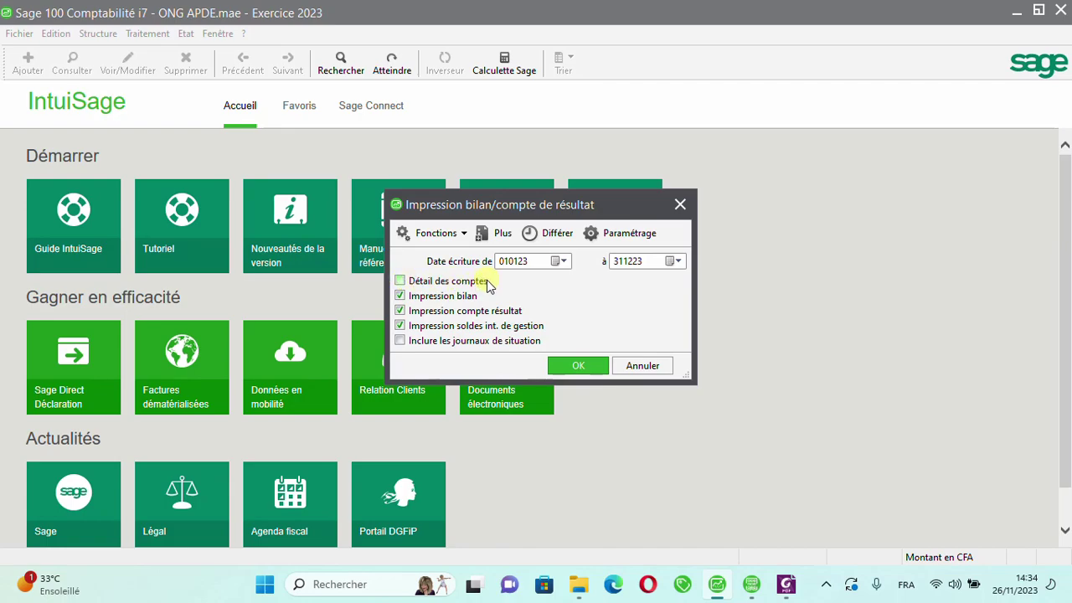
left_click(577, 369)
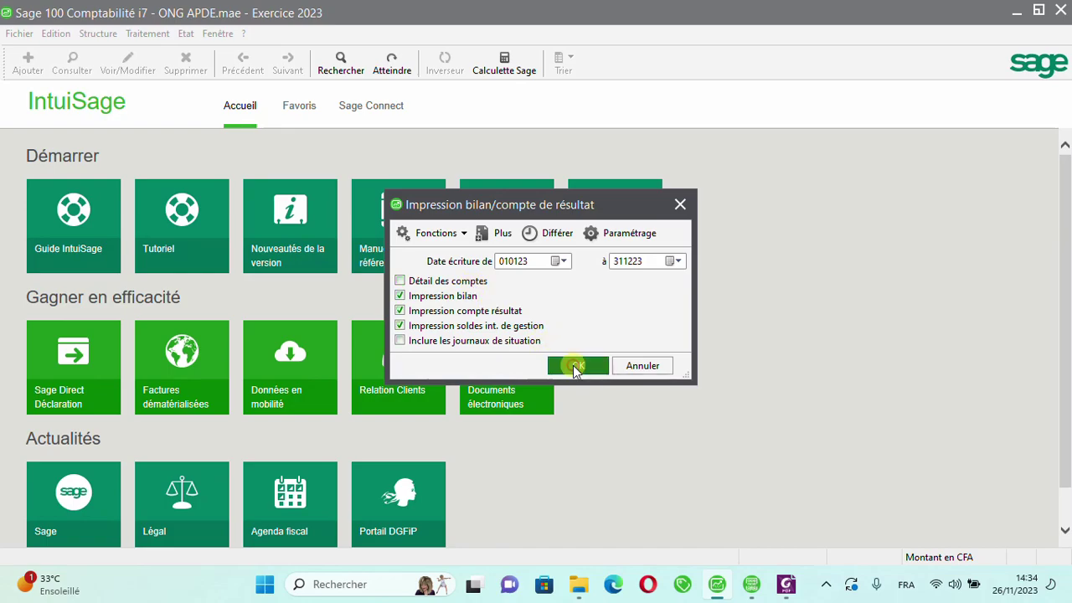
left_click(605, 425)
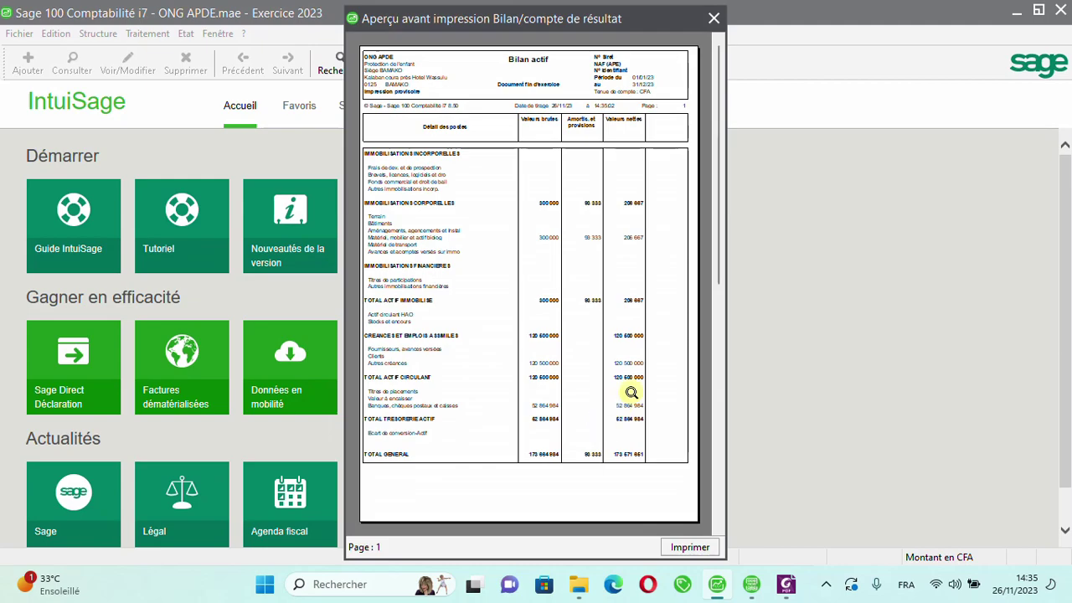
Examine the Bilan actif on page 1 and the Compte de résultat on page 3 of the preview at enlarged size.
left_click(579, 336)
left_click(578, 337)
left_click(579, 337)
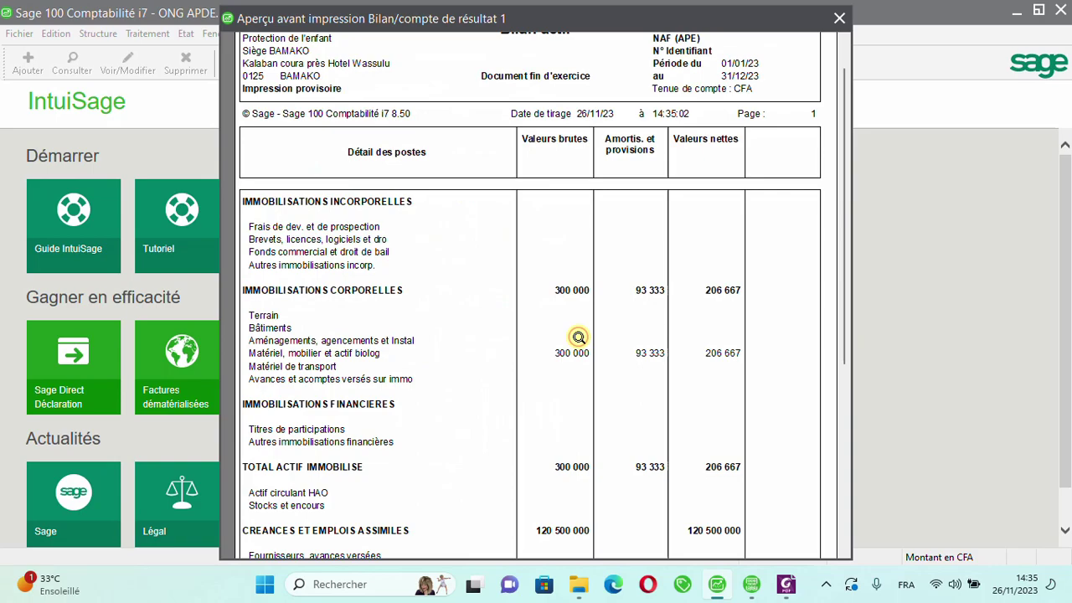
left_click(579, 337)
left_click(720, 523)
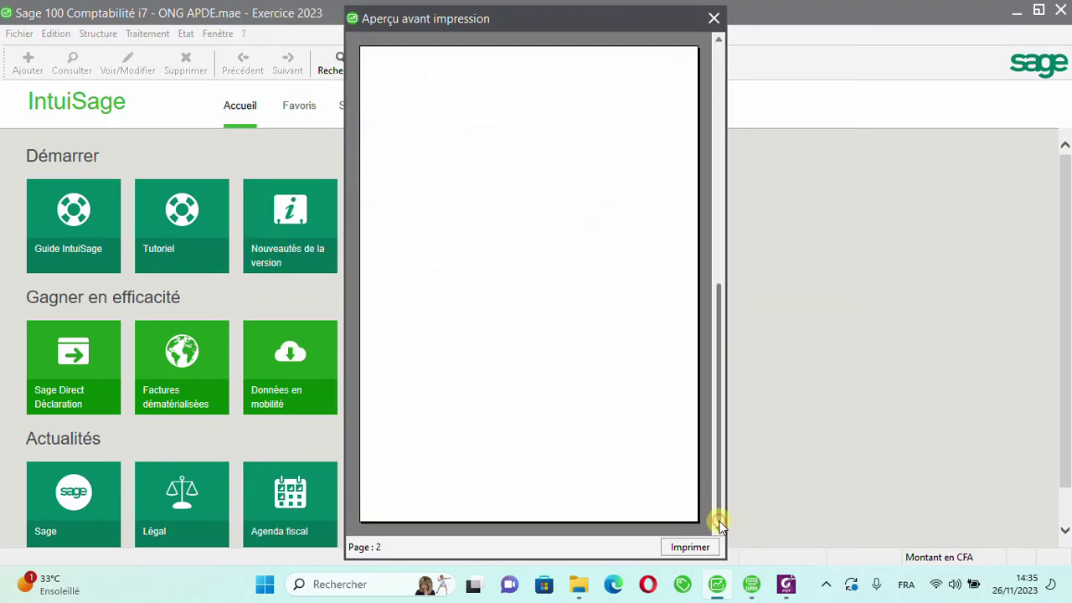
left_click(721, 523)
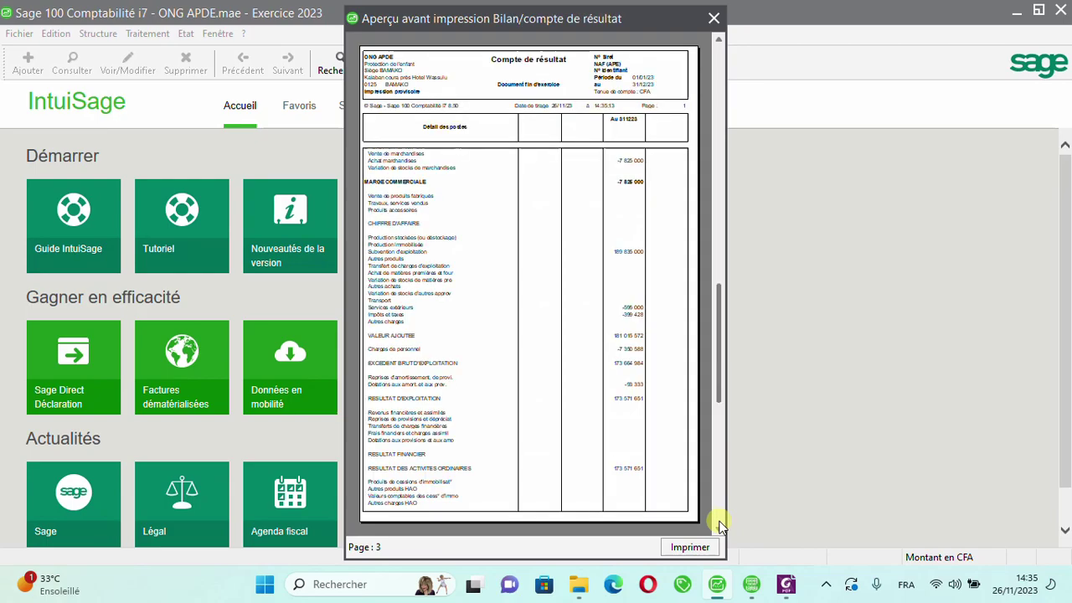
left_click(667, 425)
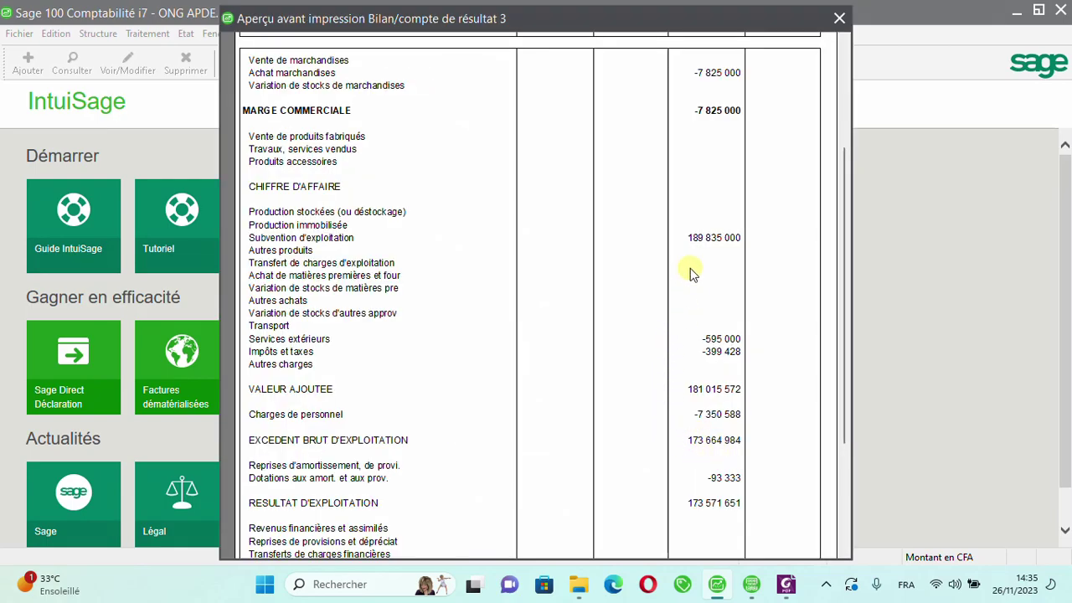
left_click(653, 230)
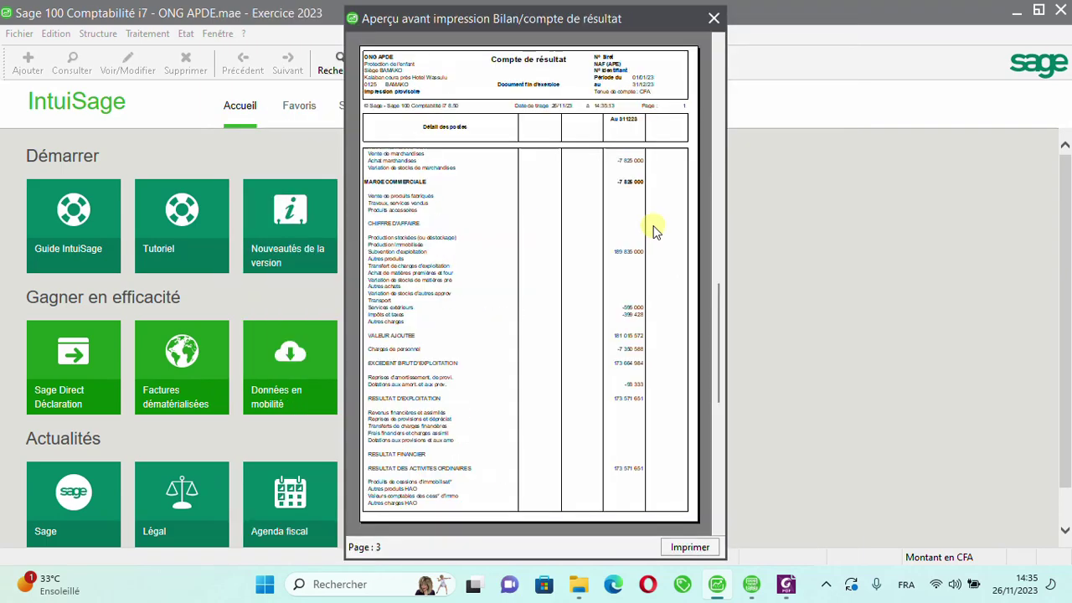
Go back to page 1 of the preview and enlarge the Bilan actif to read the Immobilisations corporelles figures.
left_click(724, 173)
left_click(724, 126)
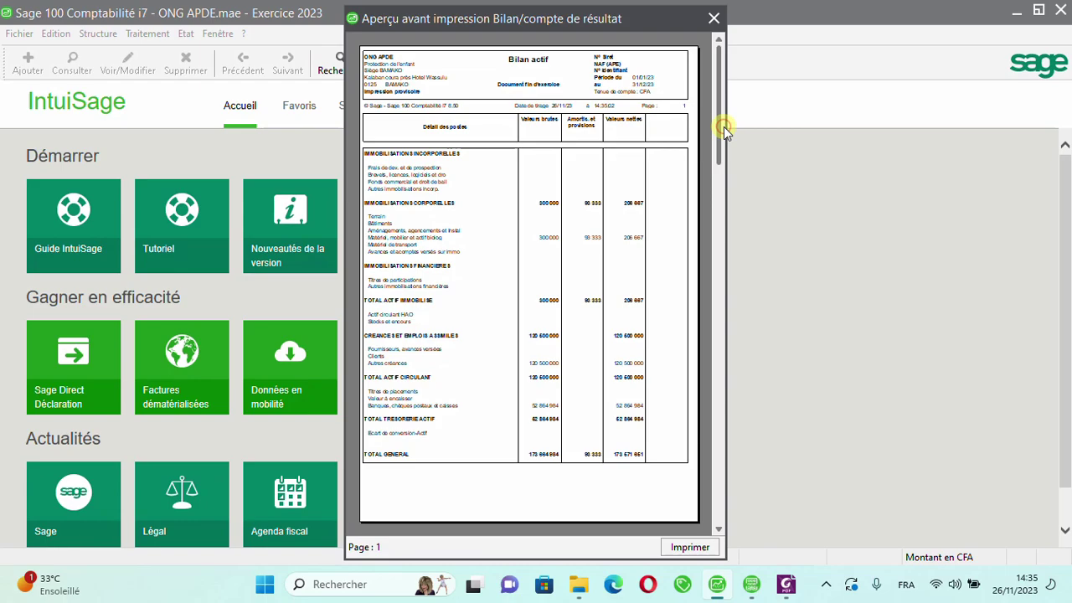
left_click(408, 218)
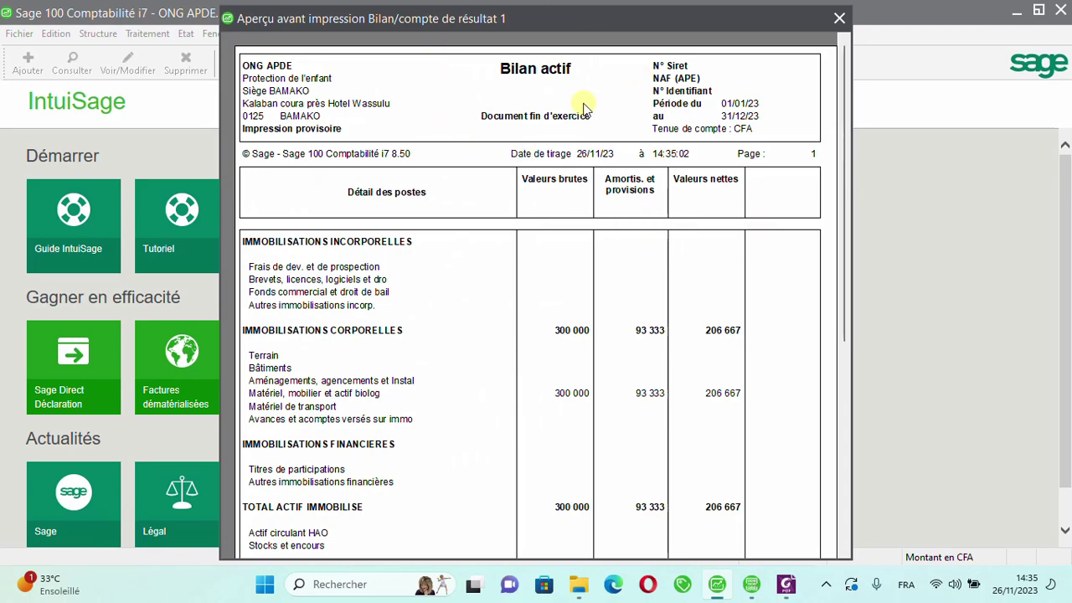
Close the Bilan preview and open the manual bank reconciliation for journal BQ1 with the reconciliation date 310123.
left_click(456, 168)
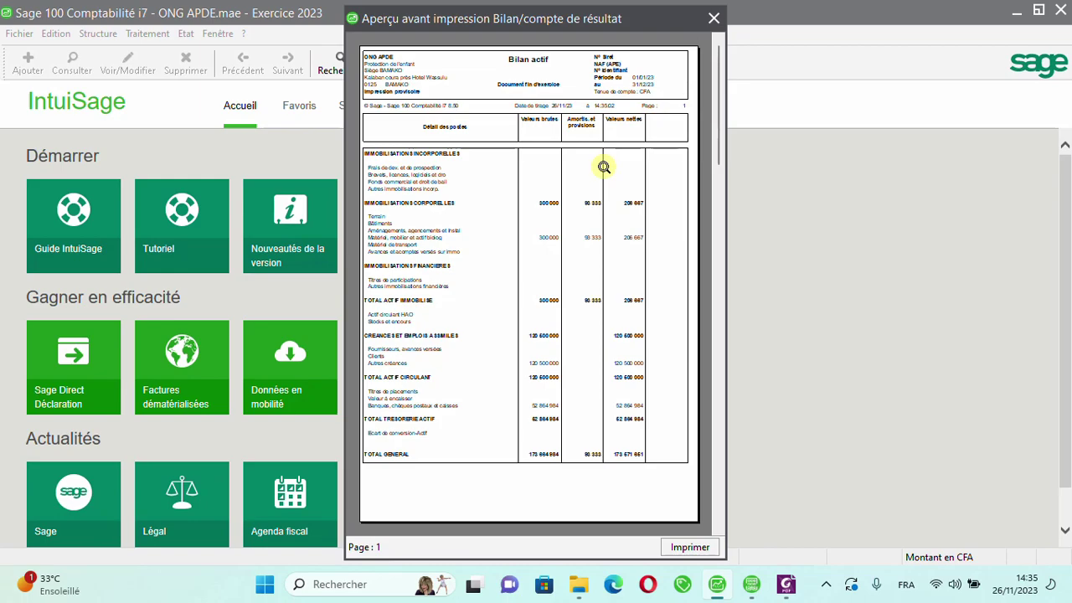
left_click(711, 20)
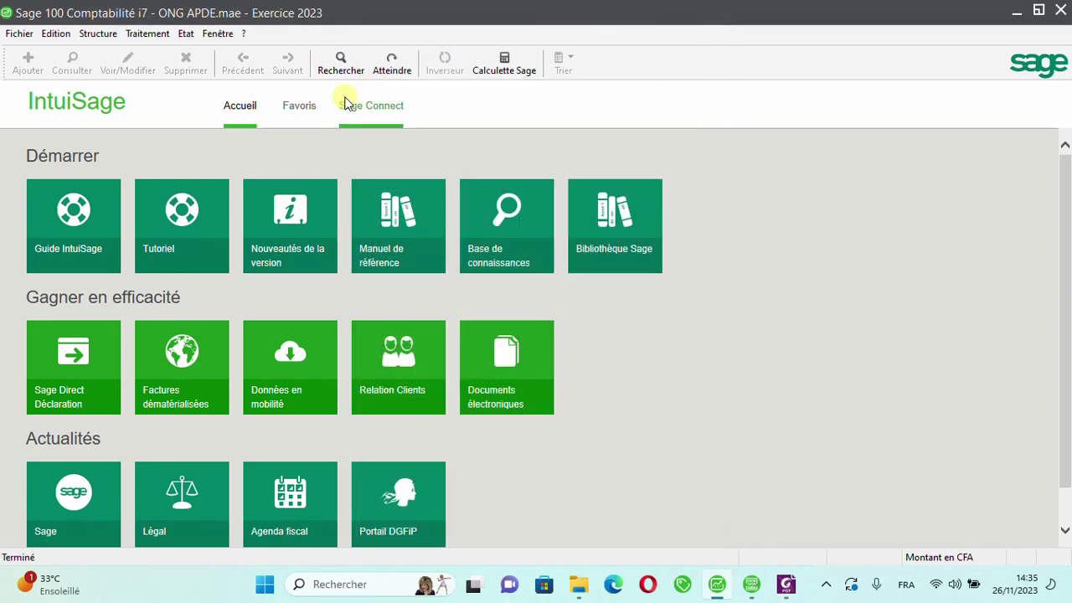
left_click(140, 34)
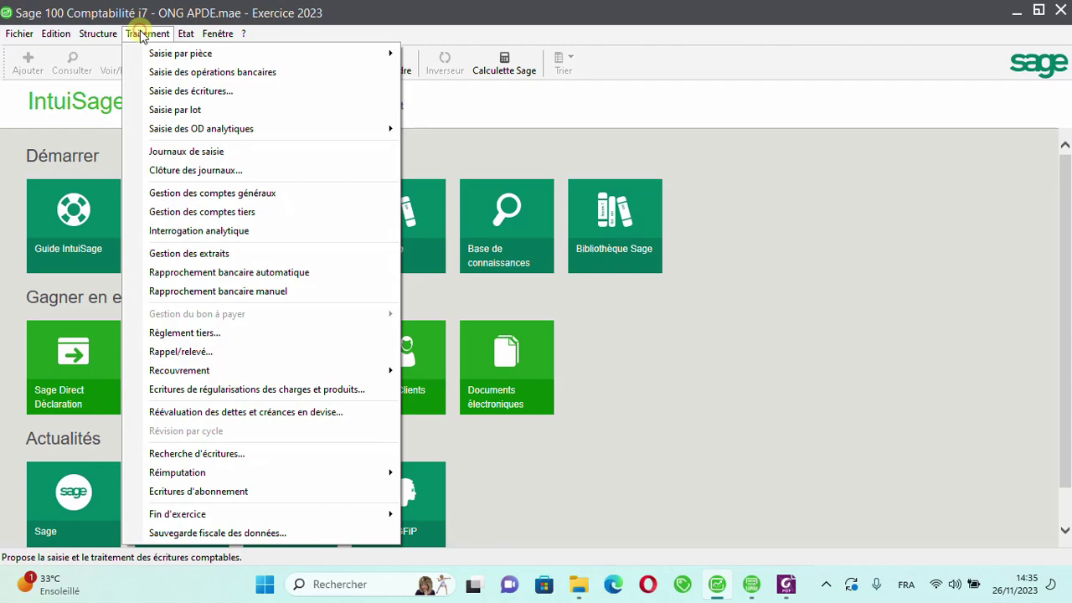
left_click(223, 294)
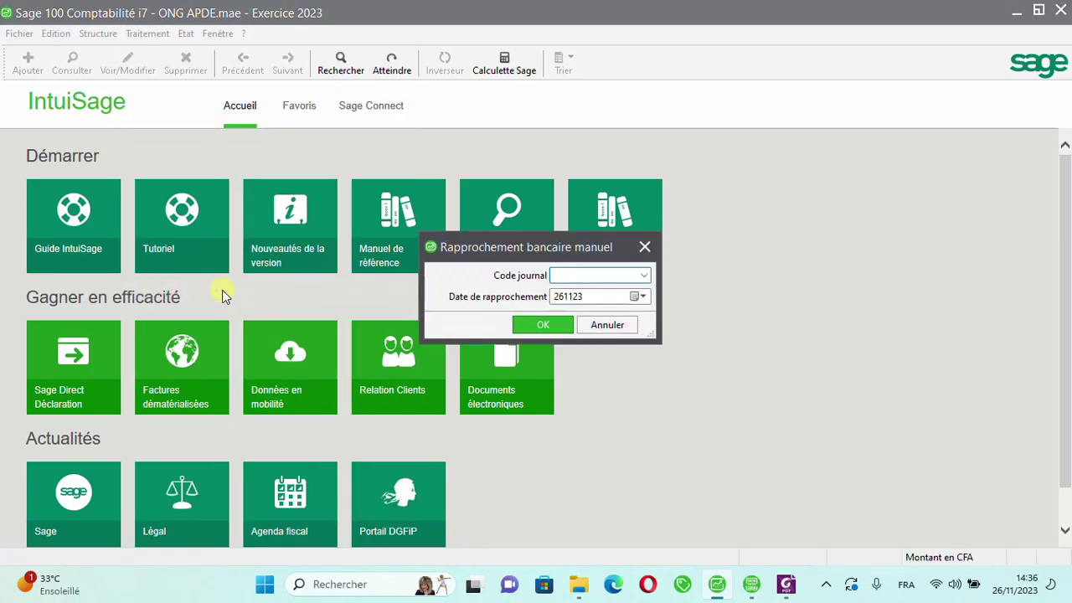
left_click(646, 274)
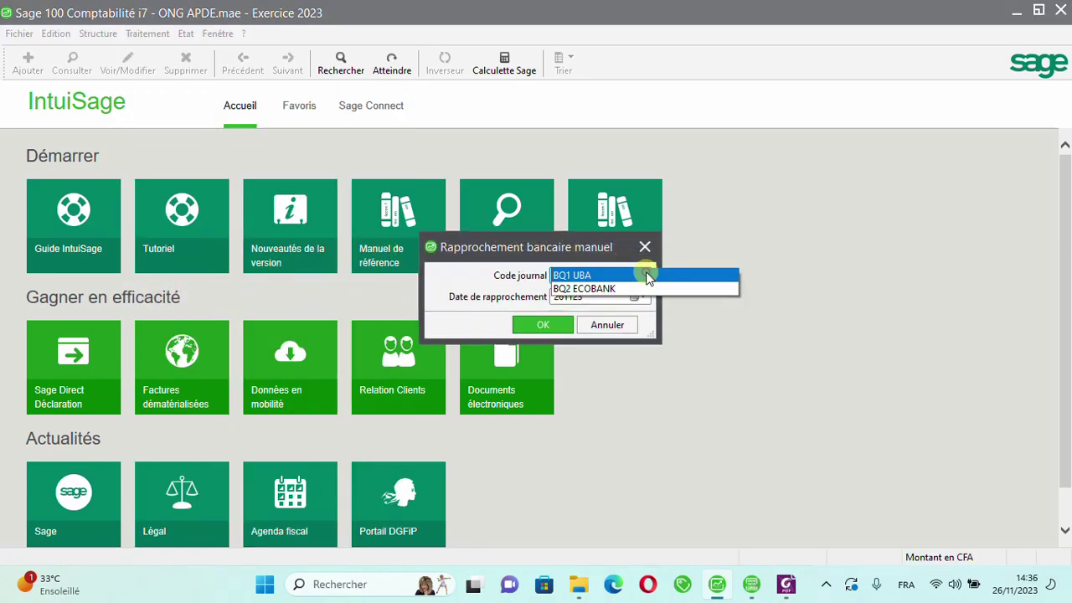
left_click(603, 279)
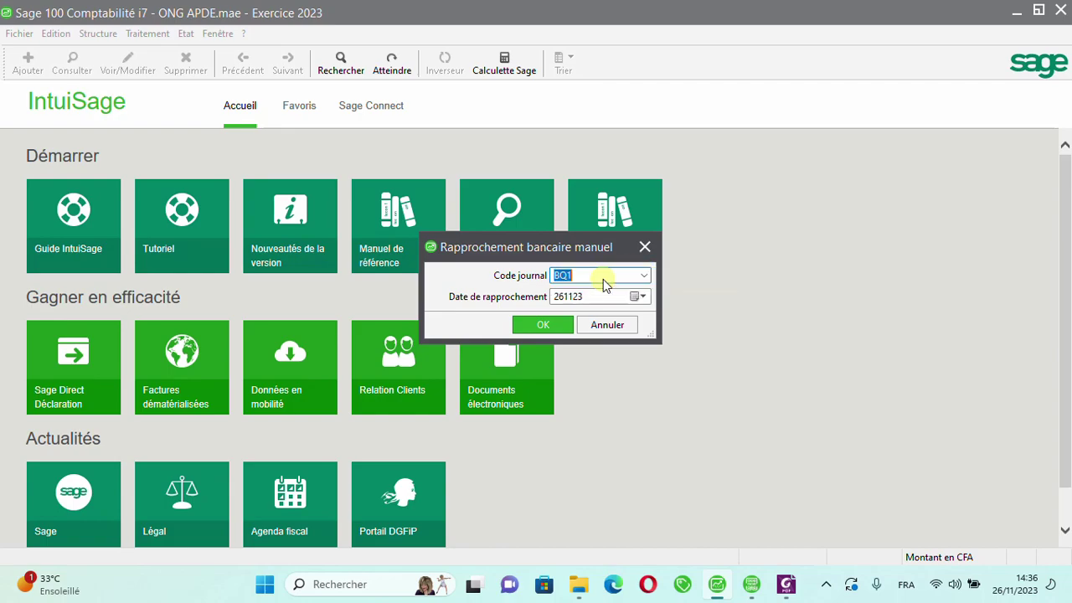
left_click(601, 296)
left_click_drag(601, 295, 543, 297)
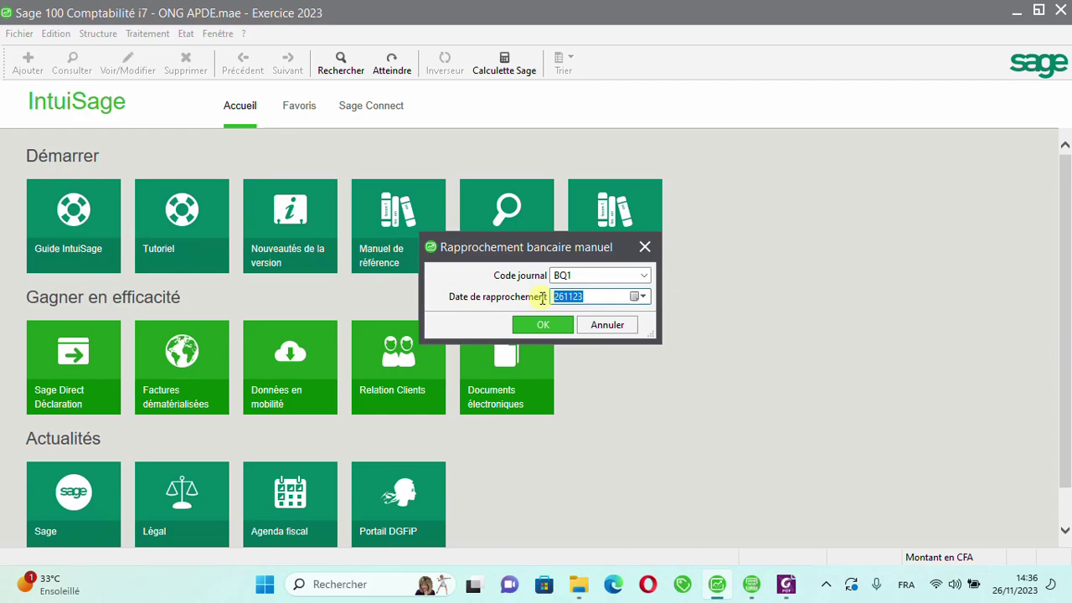
type("310123")
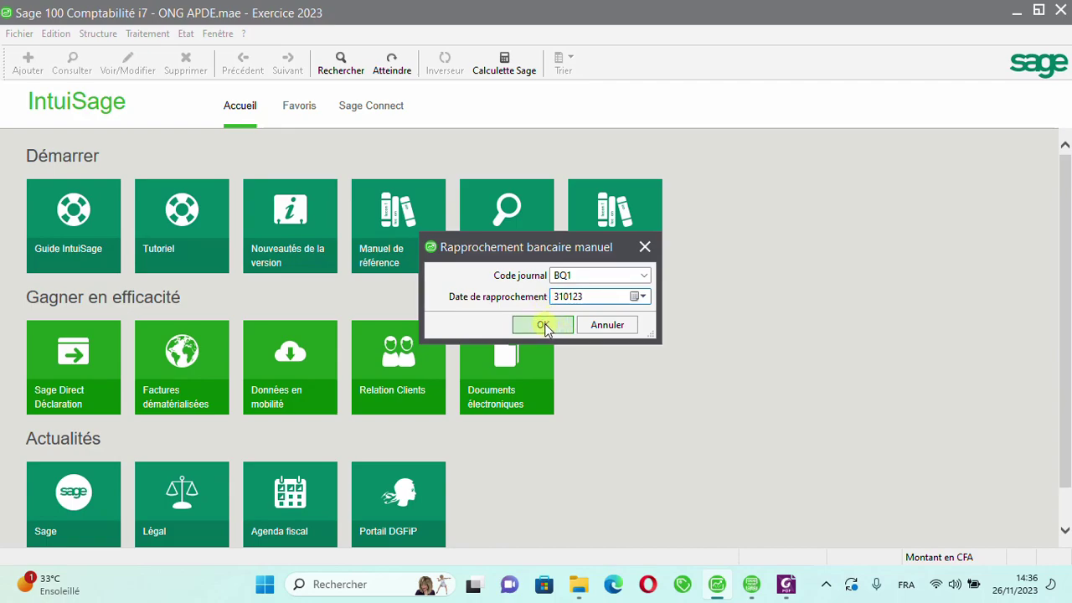
left_click(544, 326)
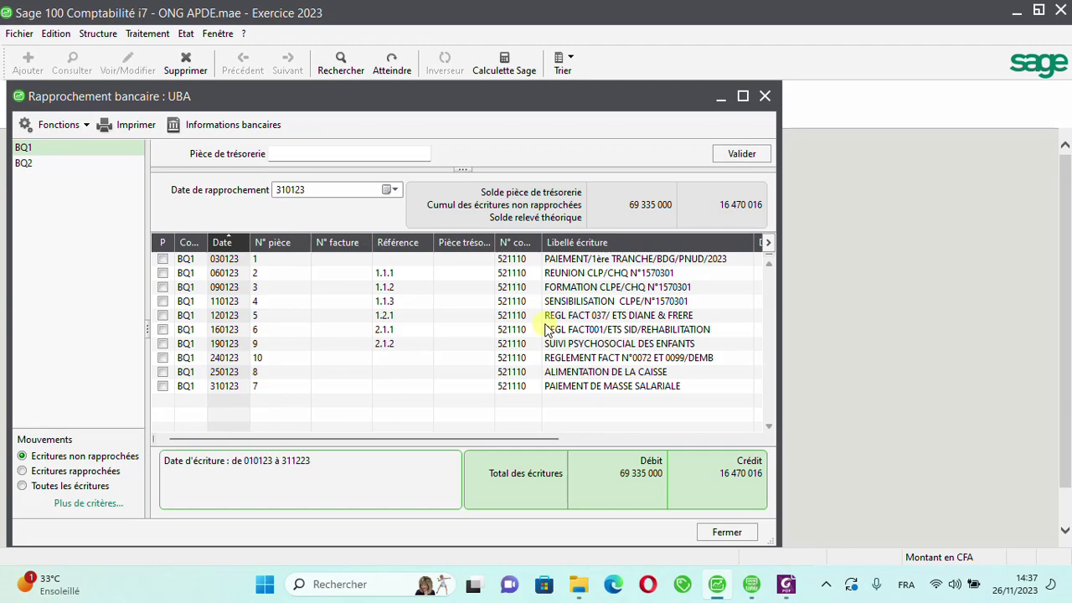
Preview the BQ1 reconciliation report of Ecritures non rapprochées from 010123 to 310123, examine it enlarged, and close the reconciliation.
left_click(149, 123)
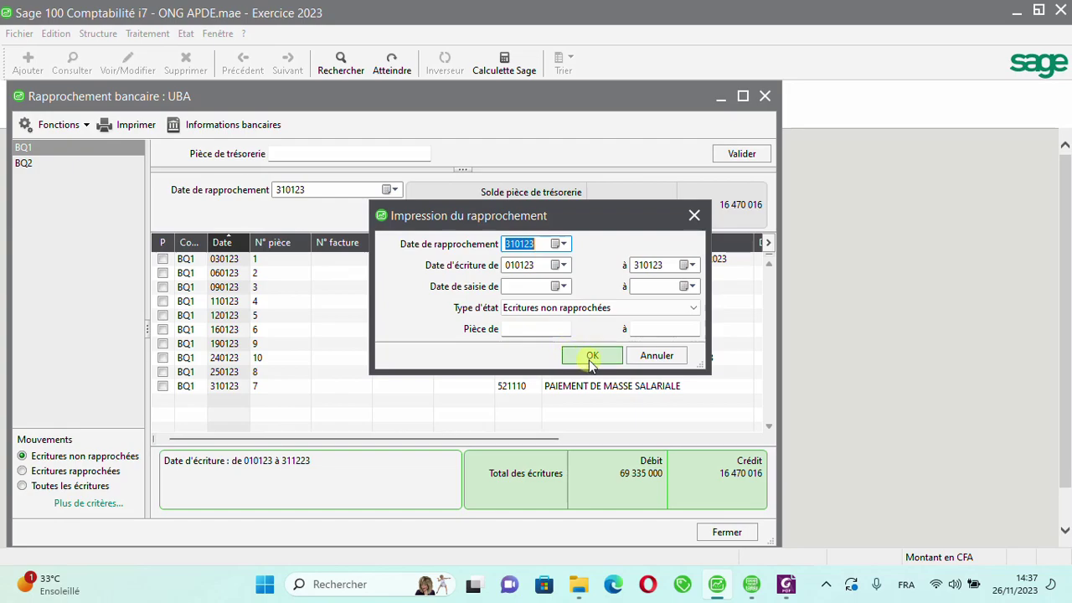
left_click(593, 357)
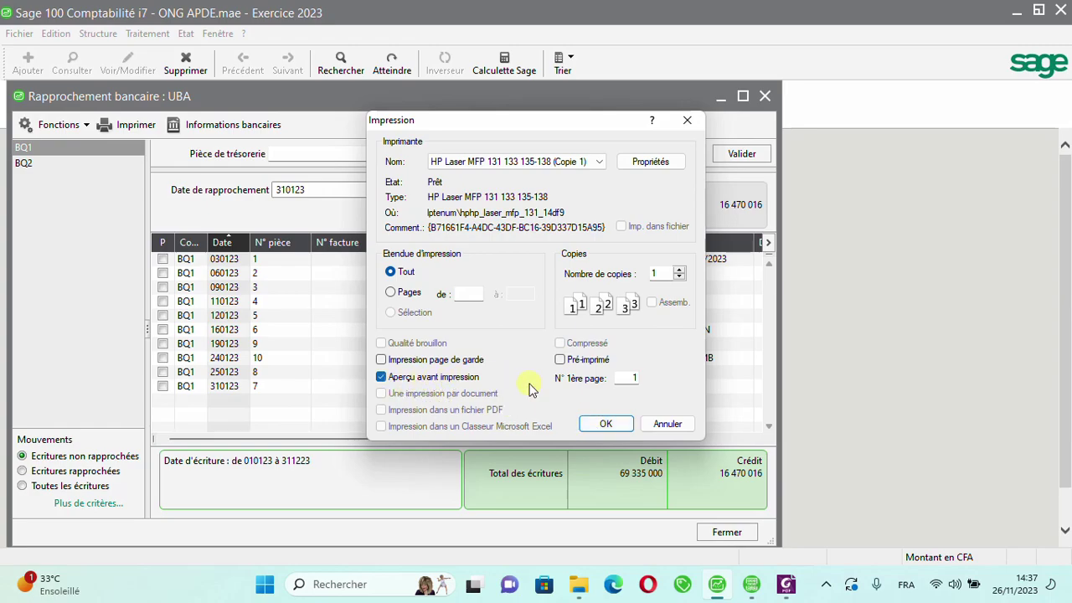
left_click(608, 424)
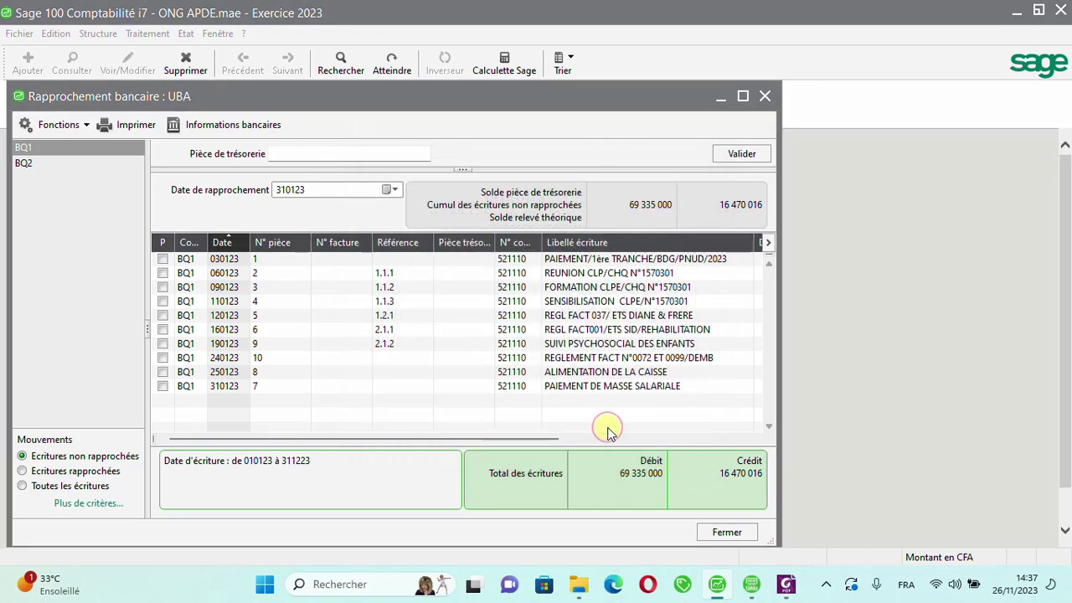
left_click(540, 216)
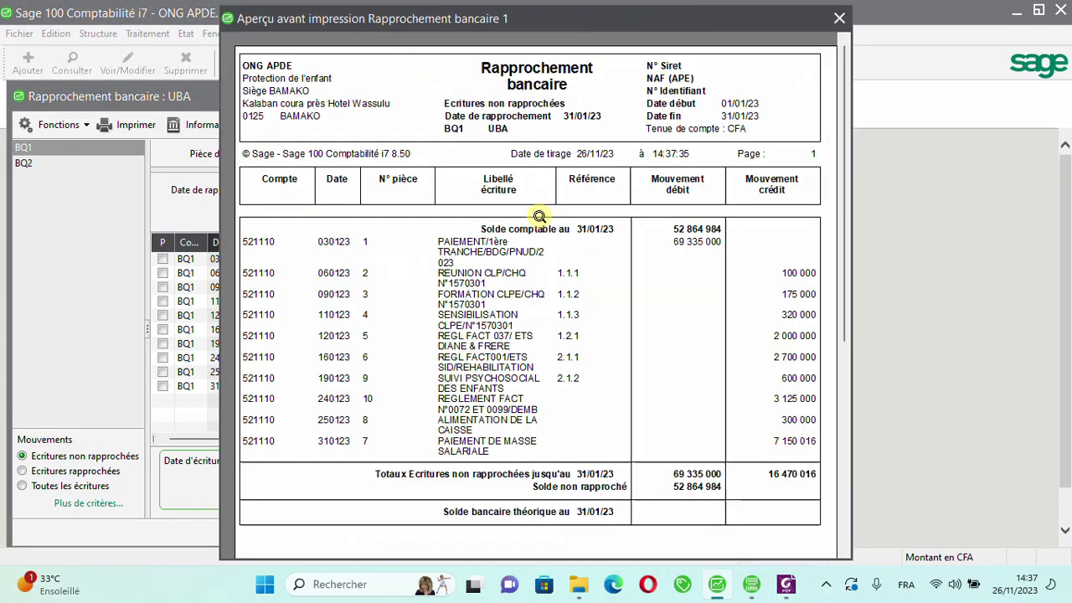
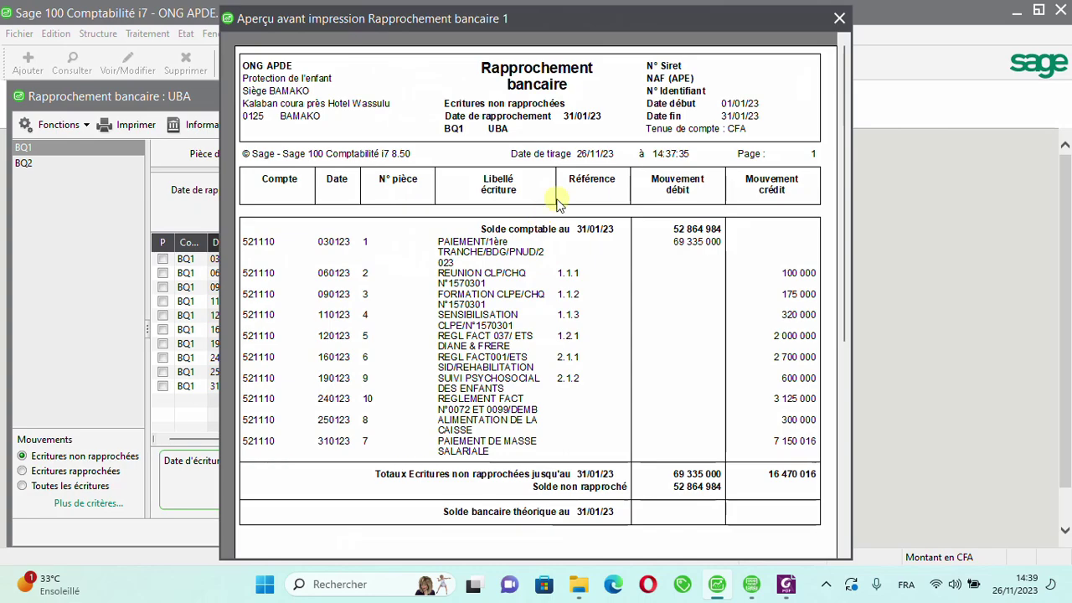
left_click(839, 17)
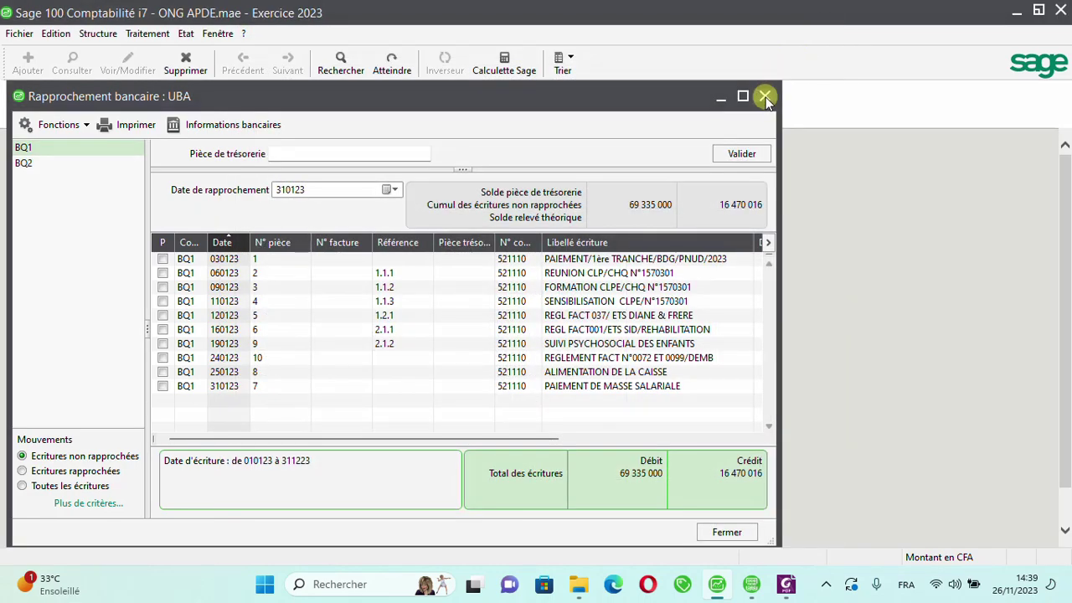
left_click(766, 97)
Generate the print preview of the Etats budgétaires for 2023, examine the Analyse budgétaire by budget item, and close it.
left_click(185, 34)
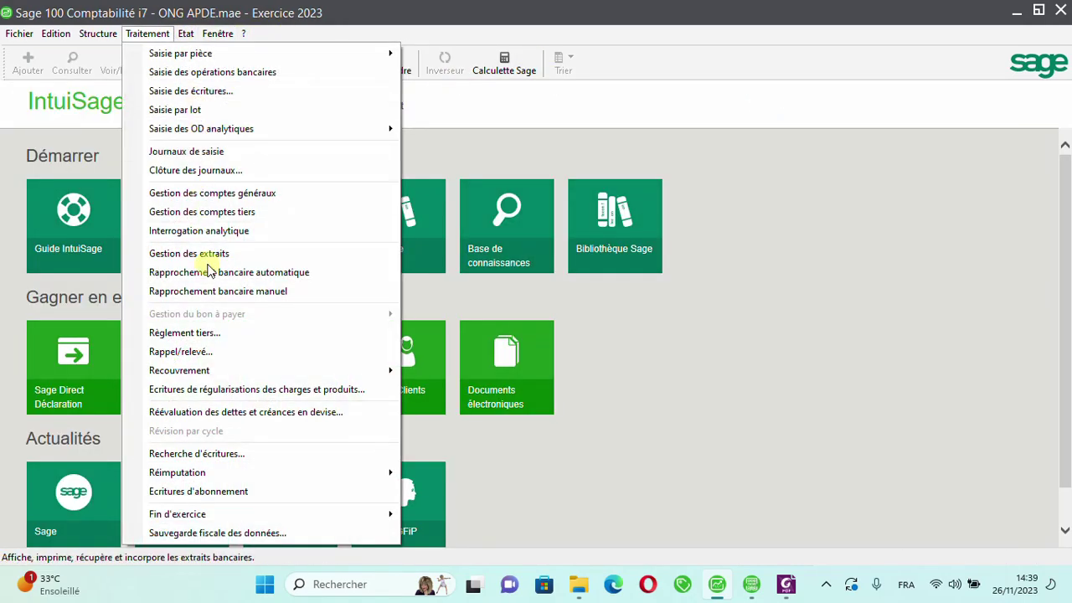
left_click(186, 37)
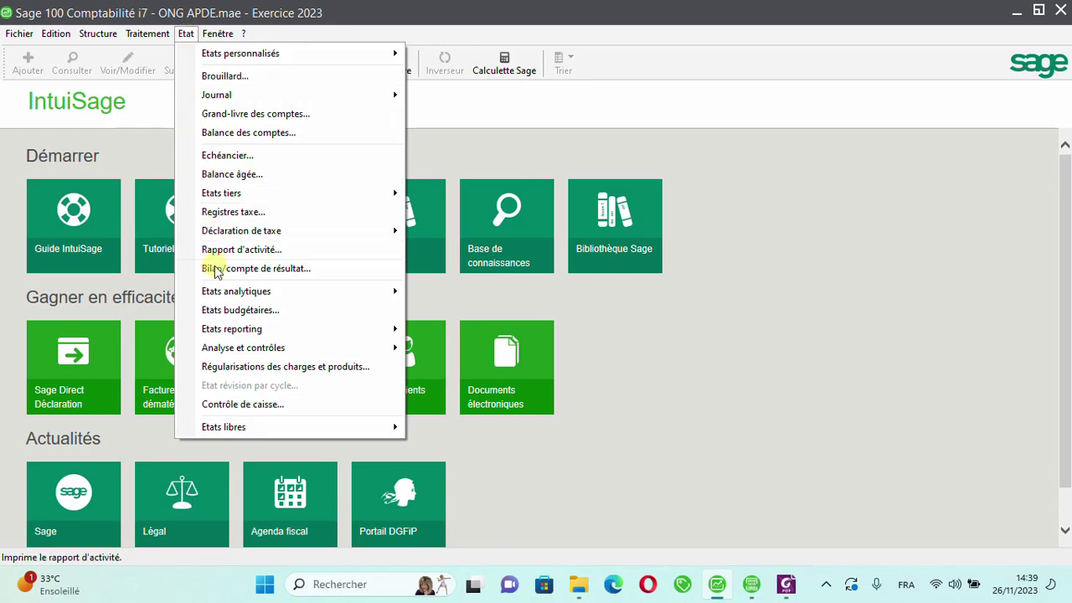
left_click(262, 309)
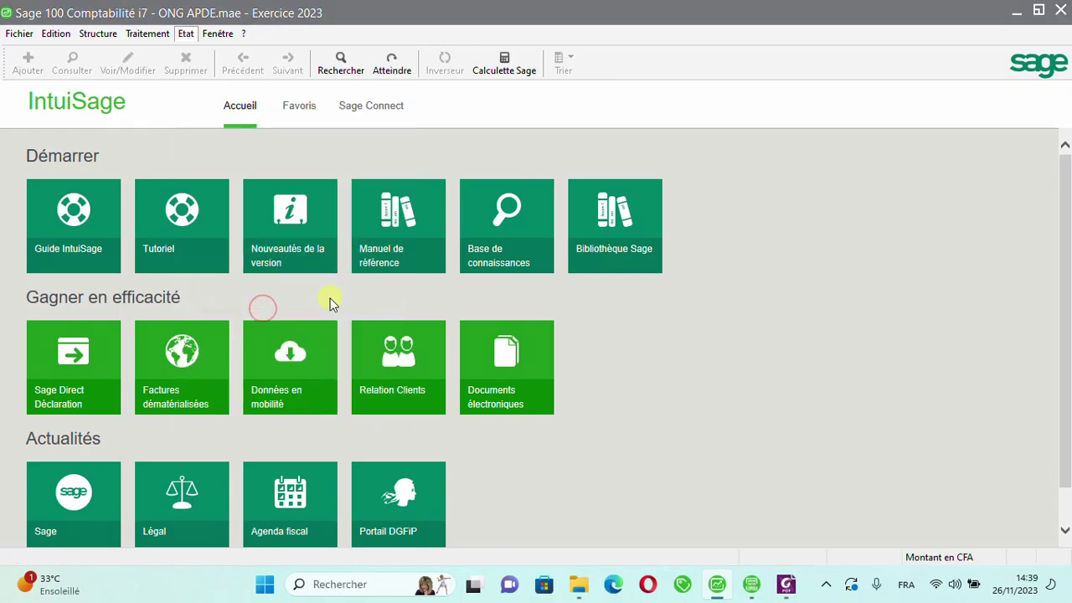
left_click(560, 407)
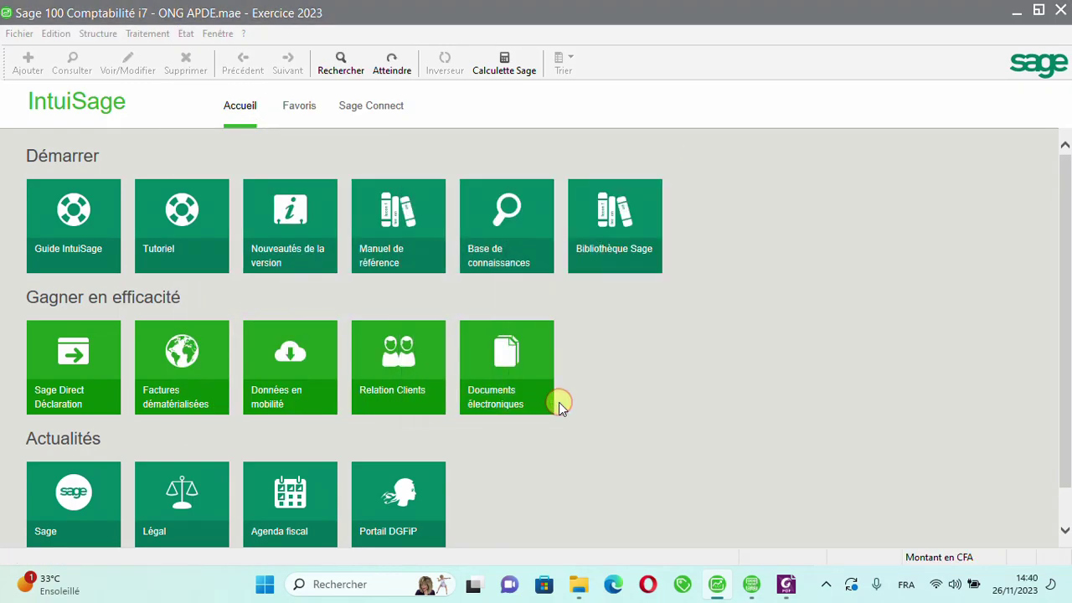
left_click(600, 424)
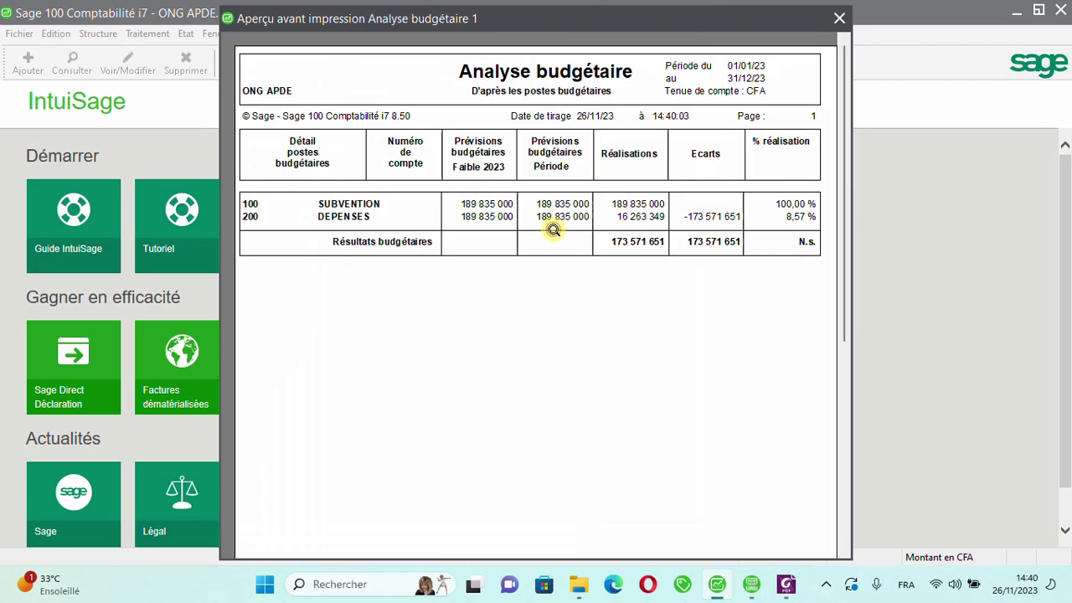
left_click(554, 230)
left_click(554, 230)
left_click(553, 229)
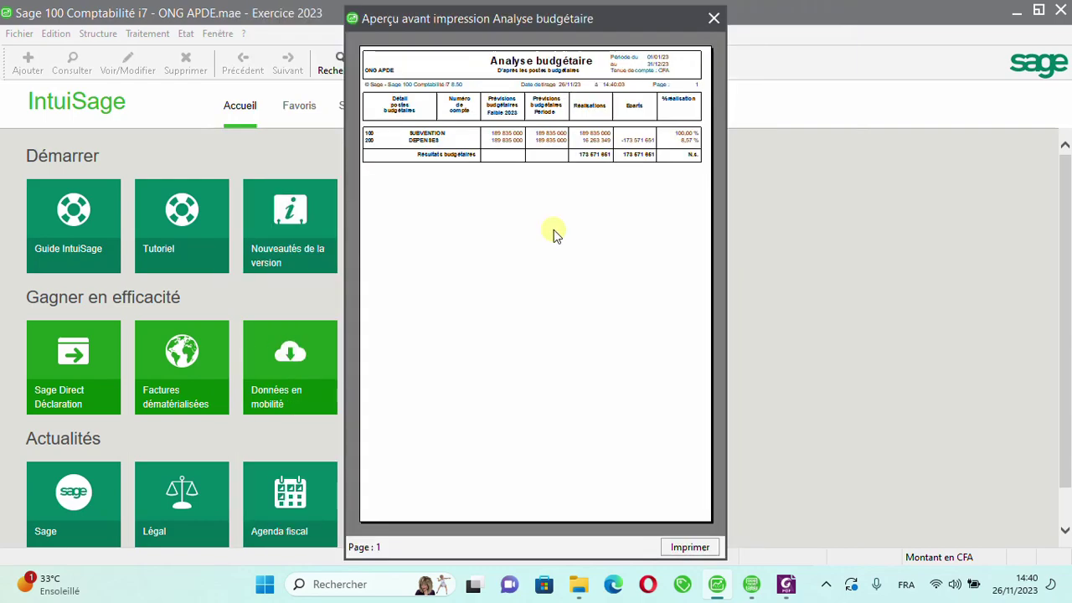
left_click(715, 17)
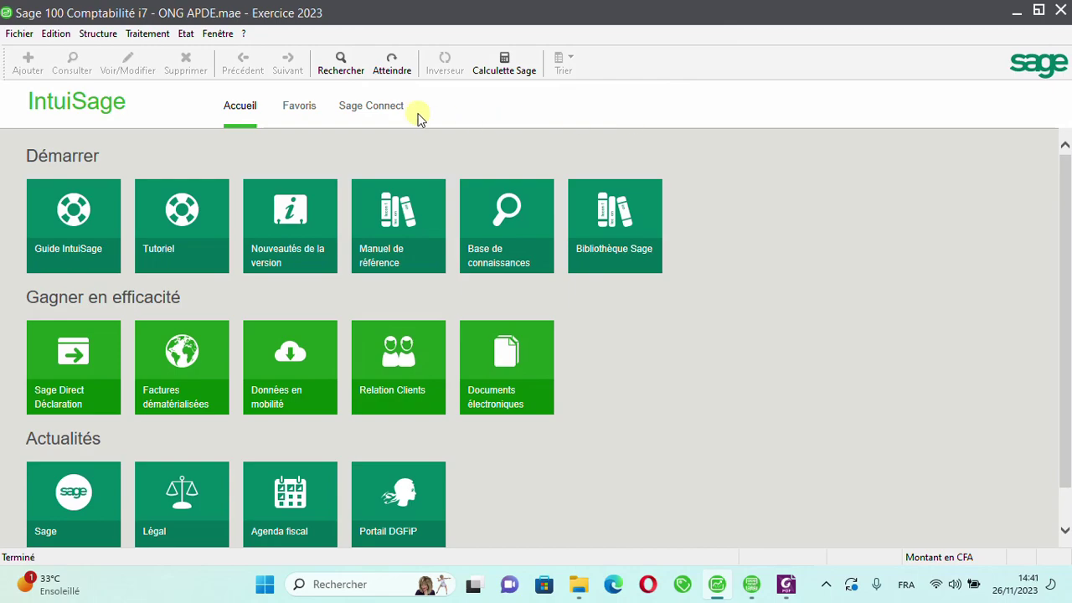
Close the ONG APDE accounting file and launch Sage 100 Etats comptables et fiscaux i7.
left_click(15, 35)
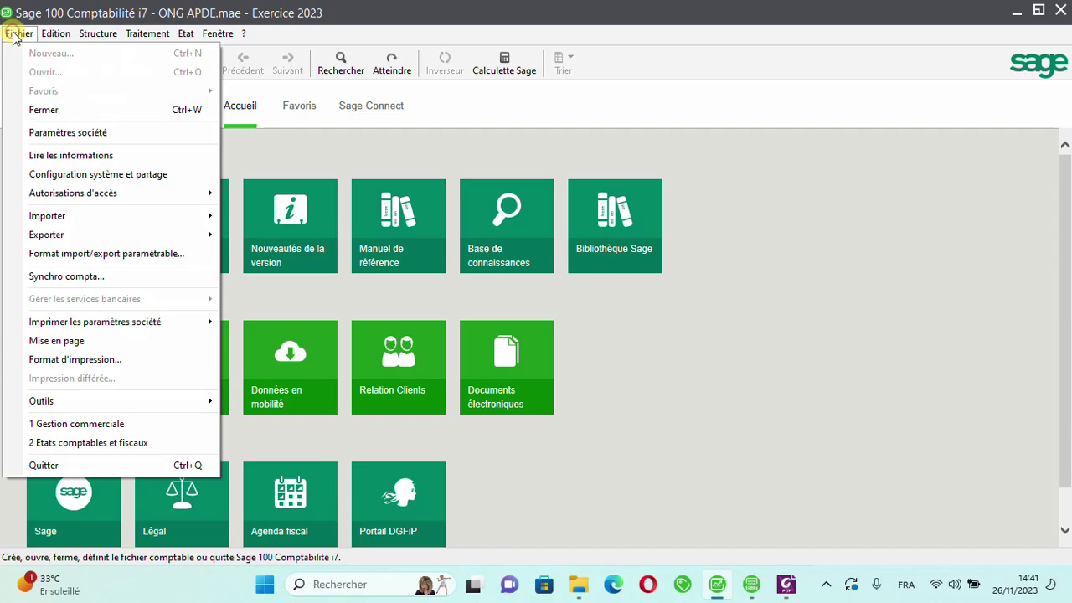
left_click(42, 109)
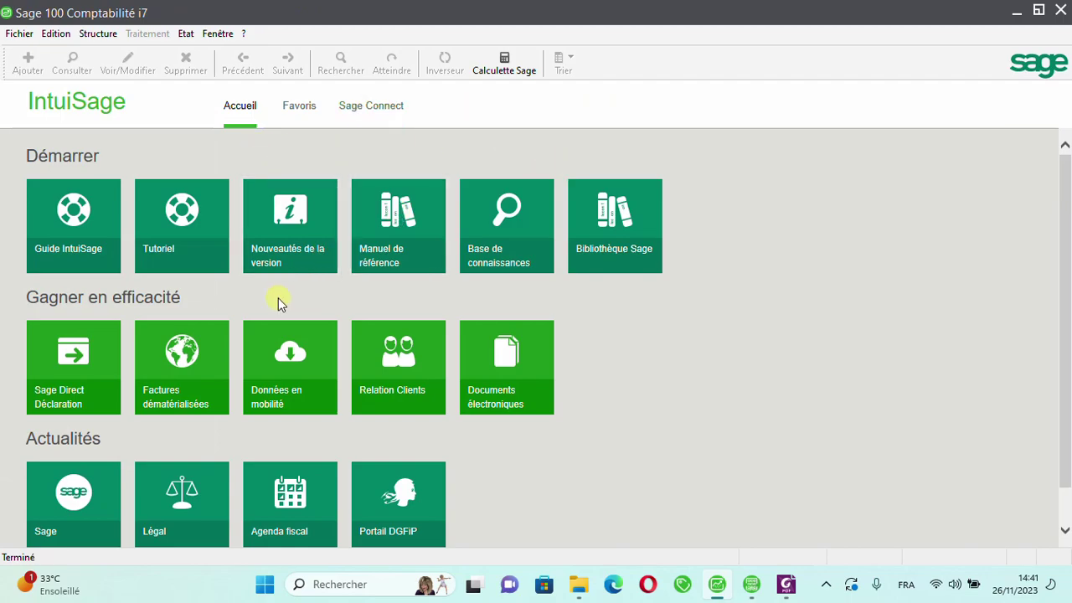
key("super")
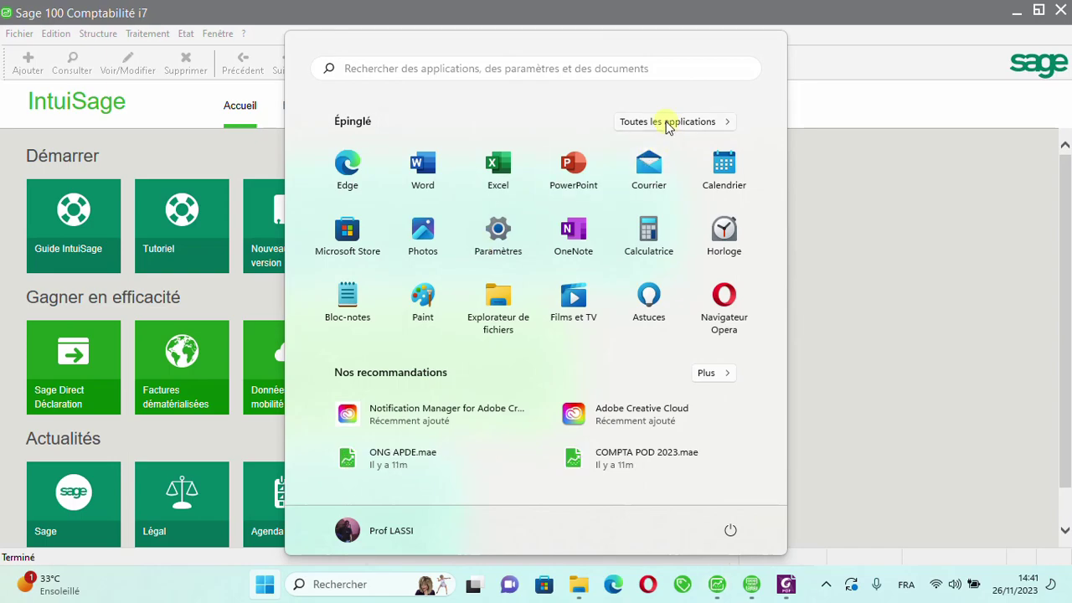
type("SAGe 100 Immobilisations i7")
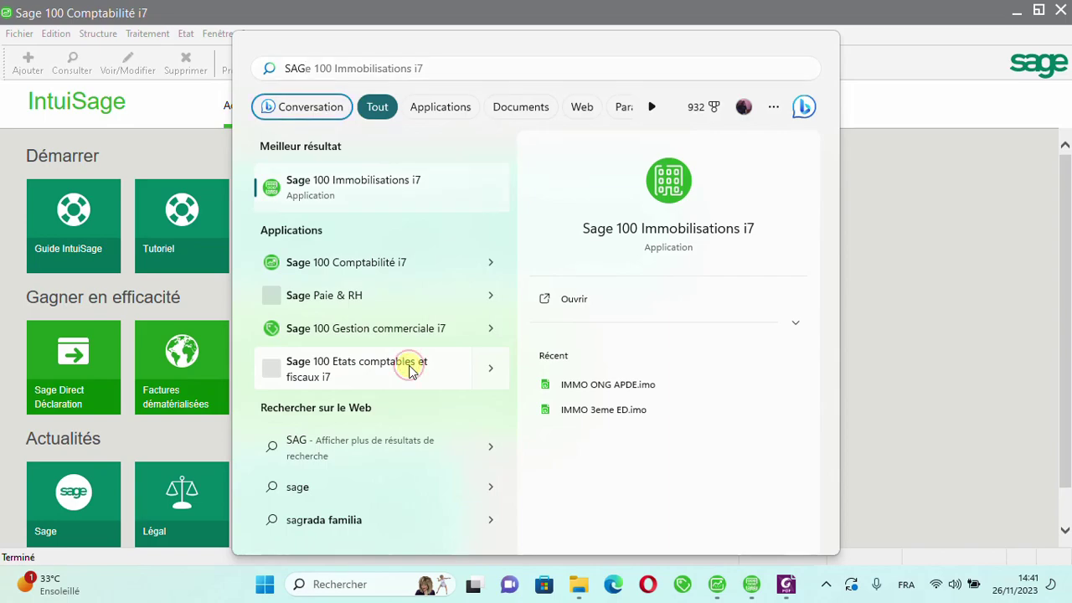
left_click(409, 367)
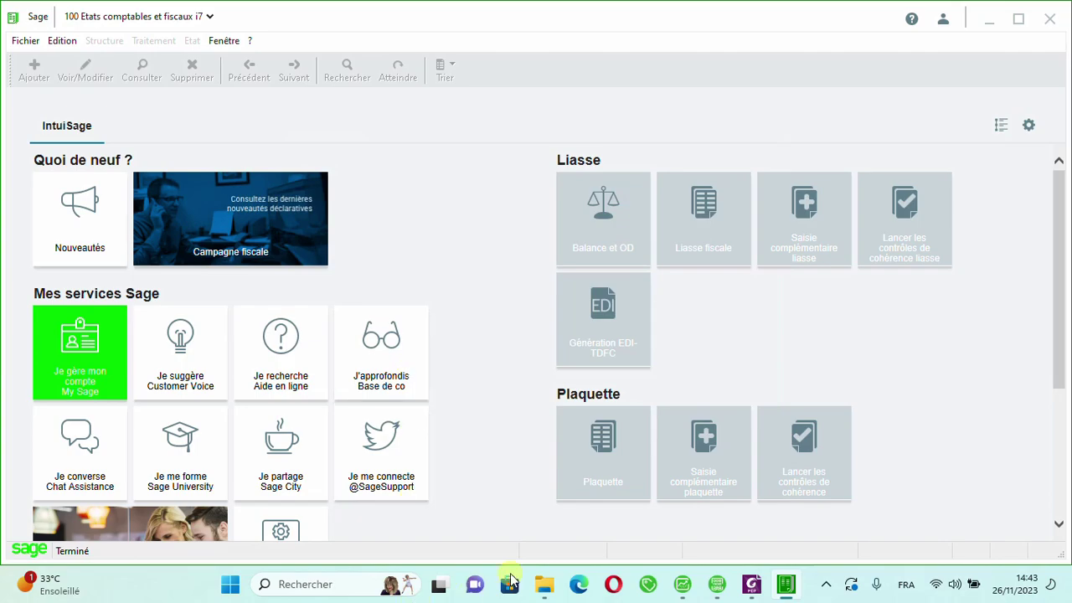
Switch to File Explorer and open the SUPPORT COMPETENCE PLUS folder inside FORMATION 2023_2024 on the Bureau.
left_click(541, 578)
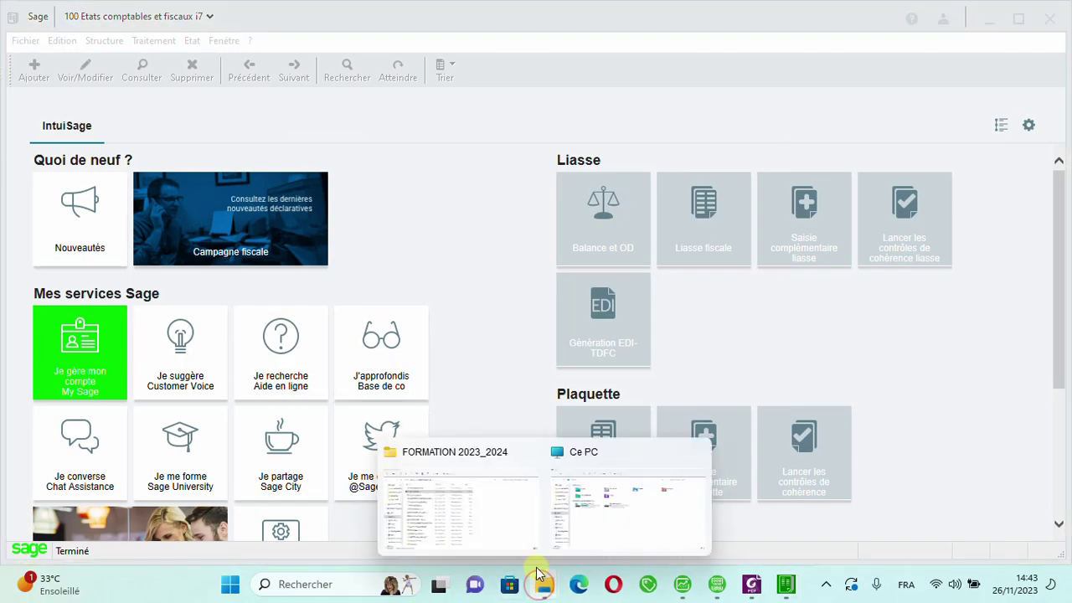
left_click(623, 515)
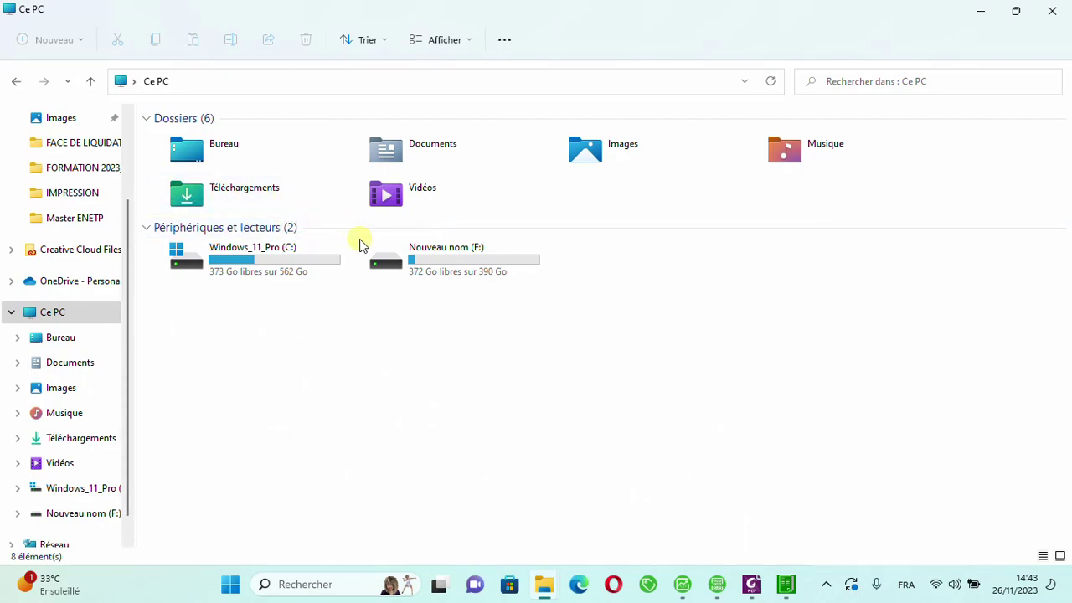
left_click(466, 275)
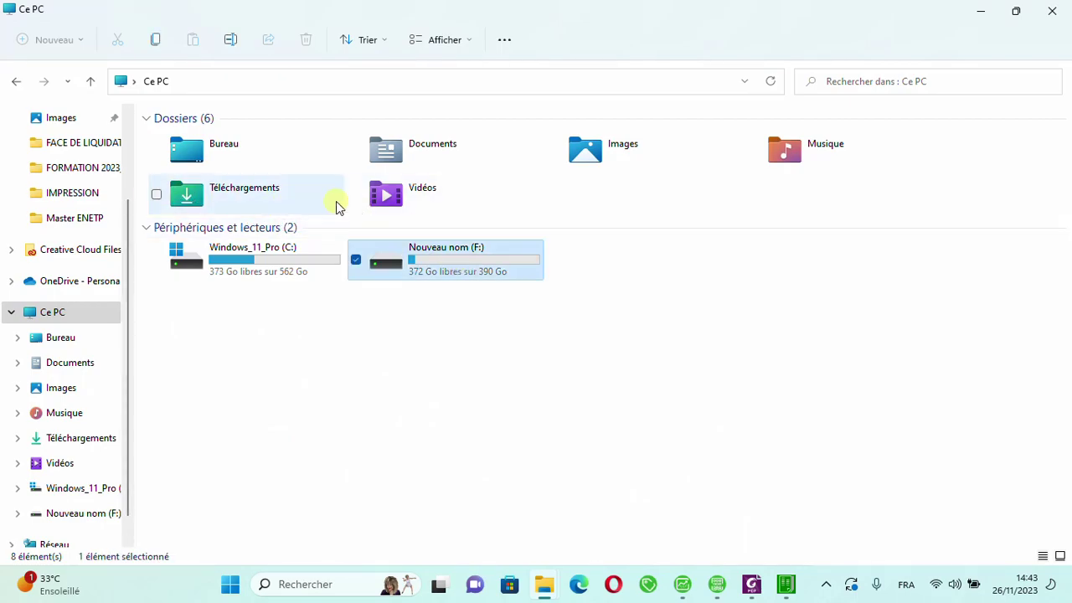
left_click(285, 147)
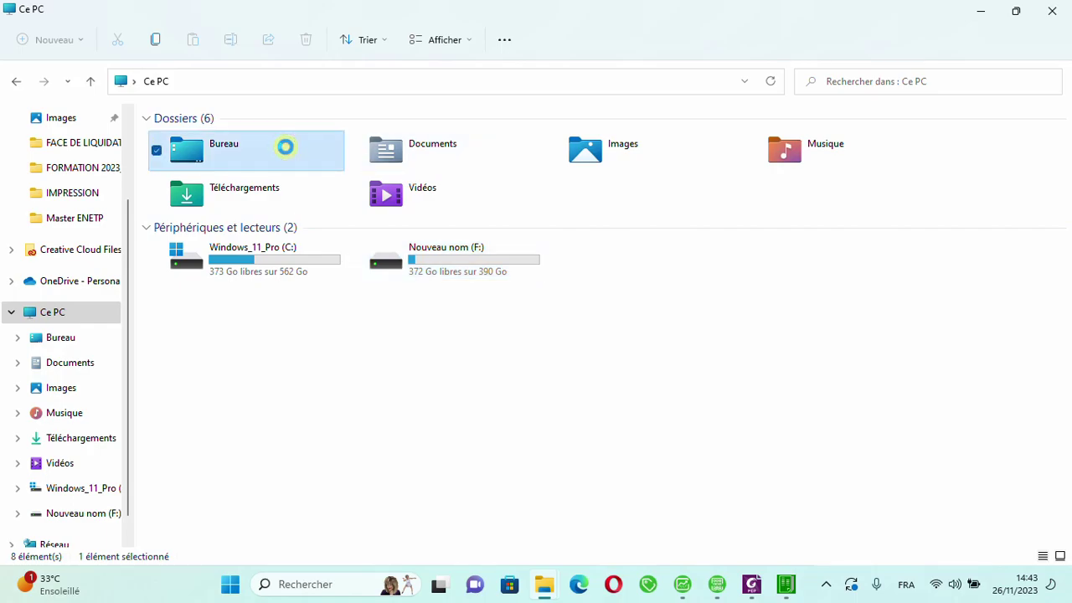
double_click(285, 146)
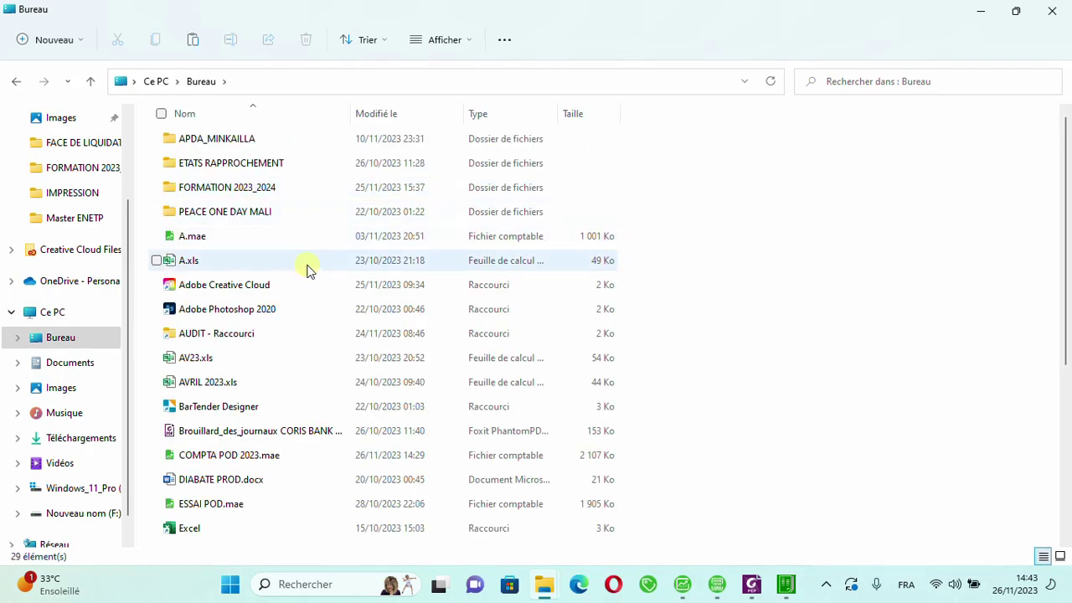
double_click(209, 187)
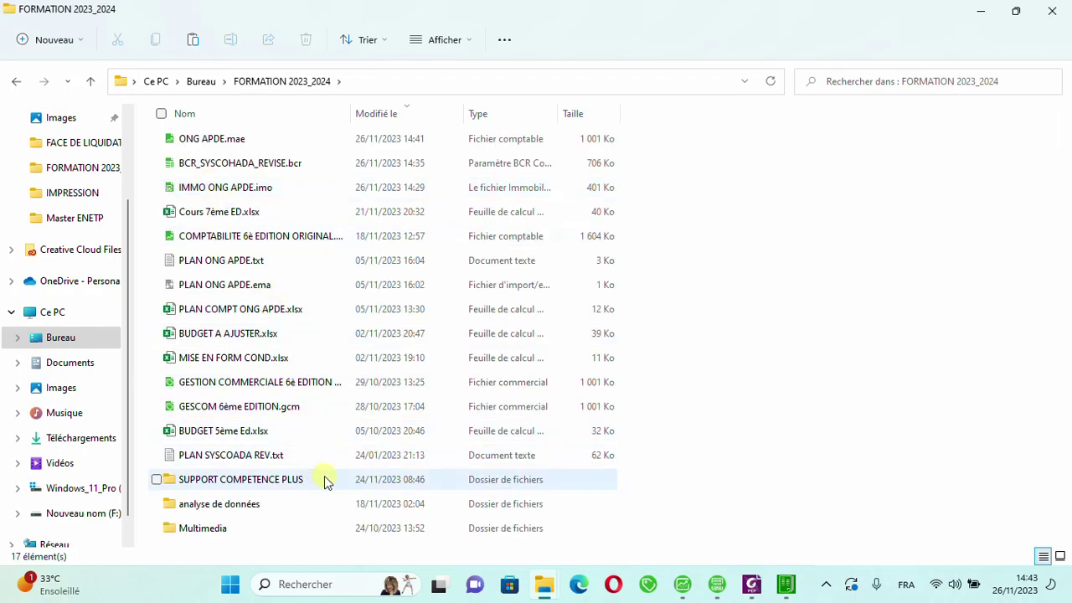
mouse_move(326, 481)
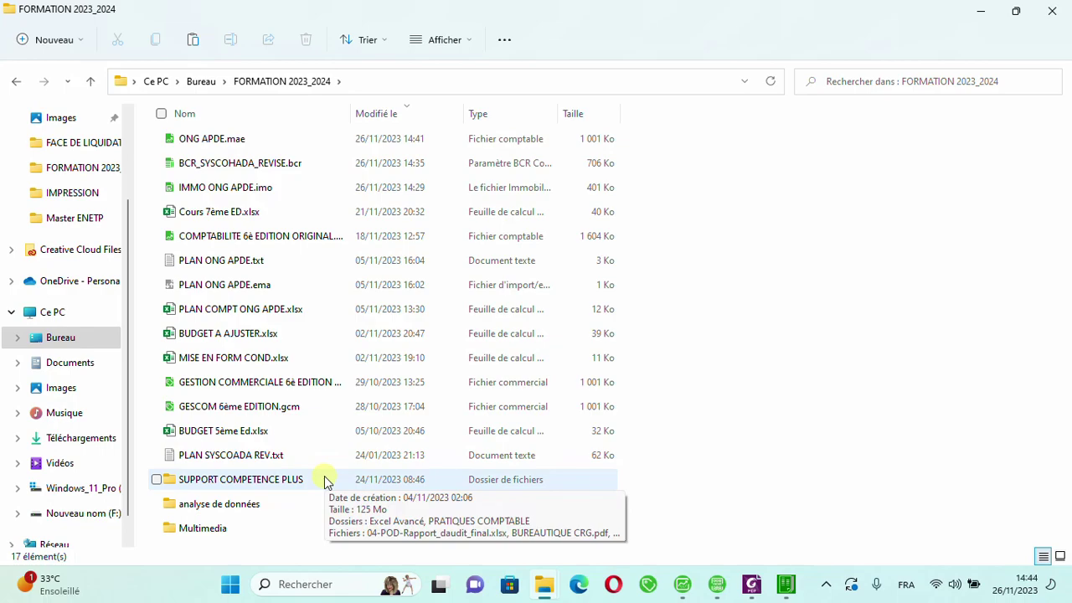
double_click(305, 482)
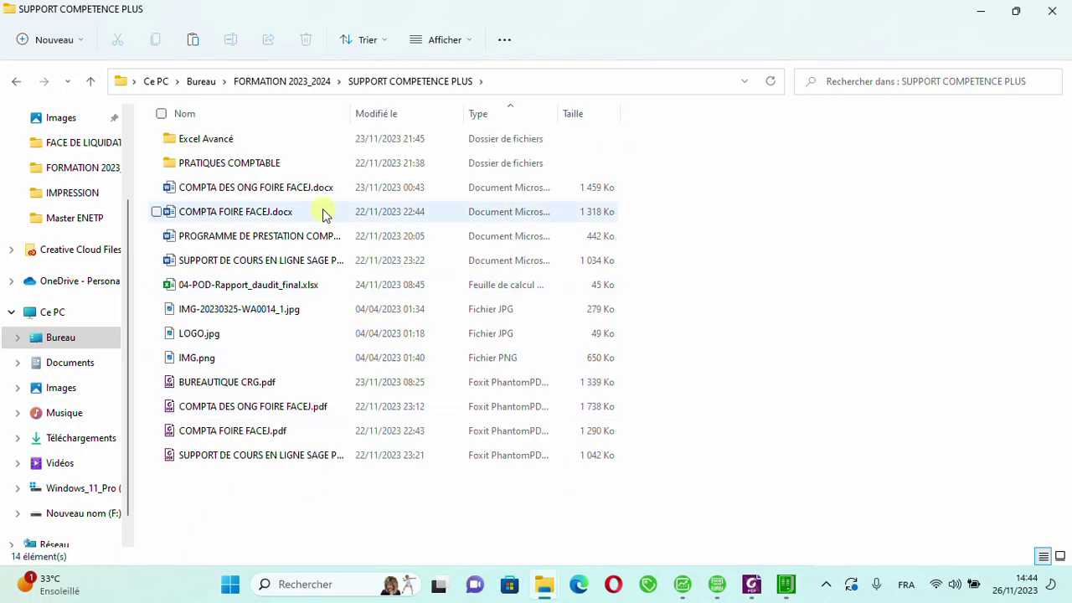
Open the Logiciels de gestion folder inside LOG on the Nouveau nom (F:) drive.
double_click(255, 168)
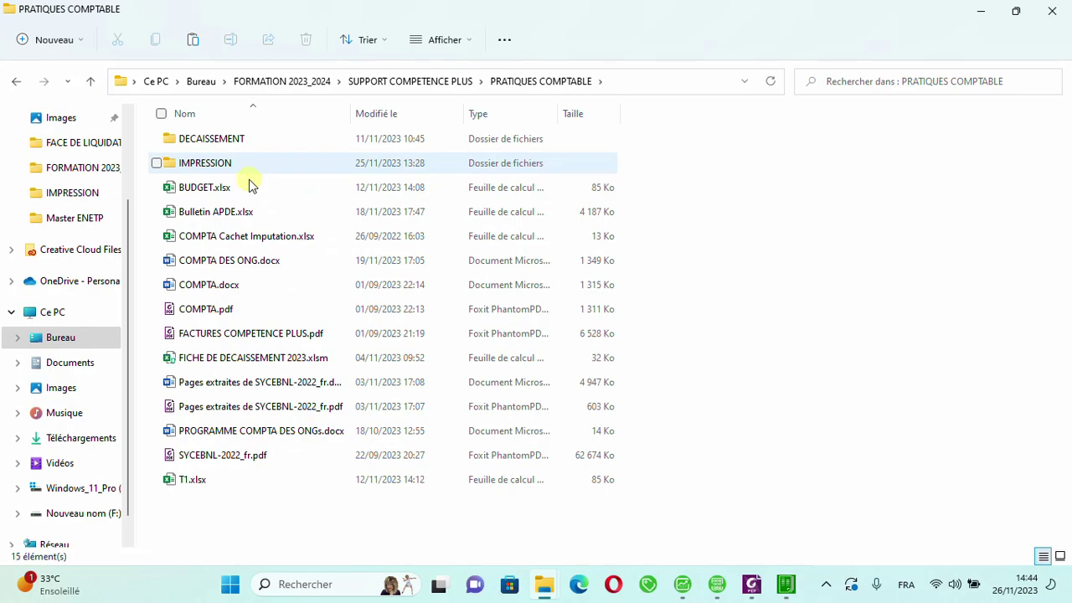
left_click(81, 314)
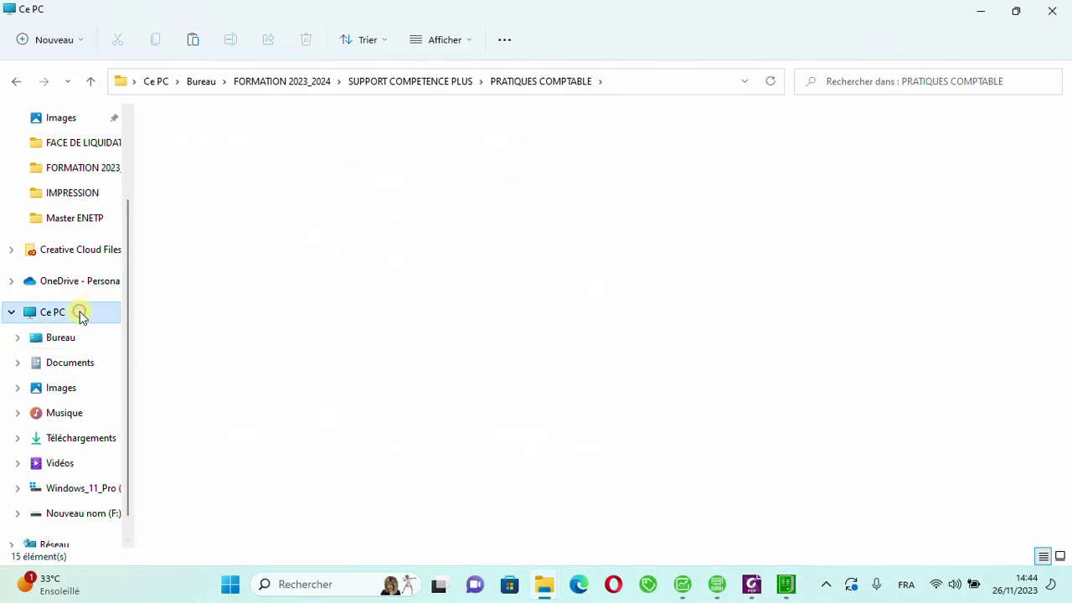
double_click(480, 261)
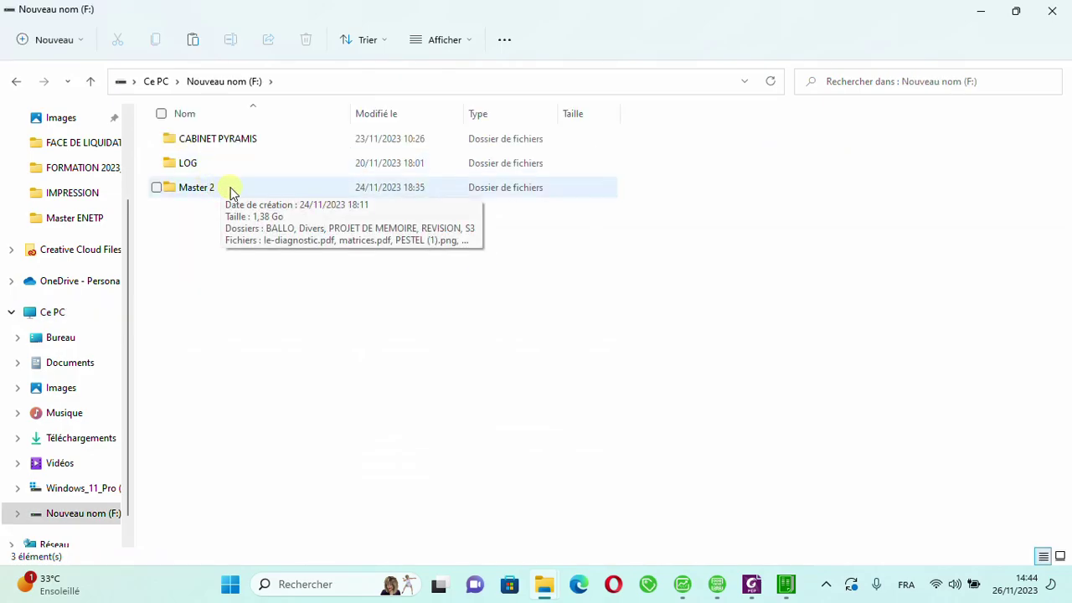
left_click(232, 192)
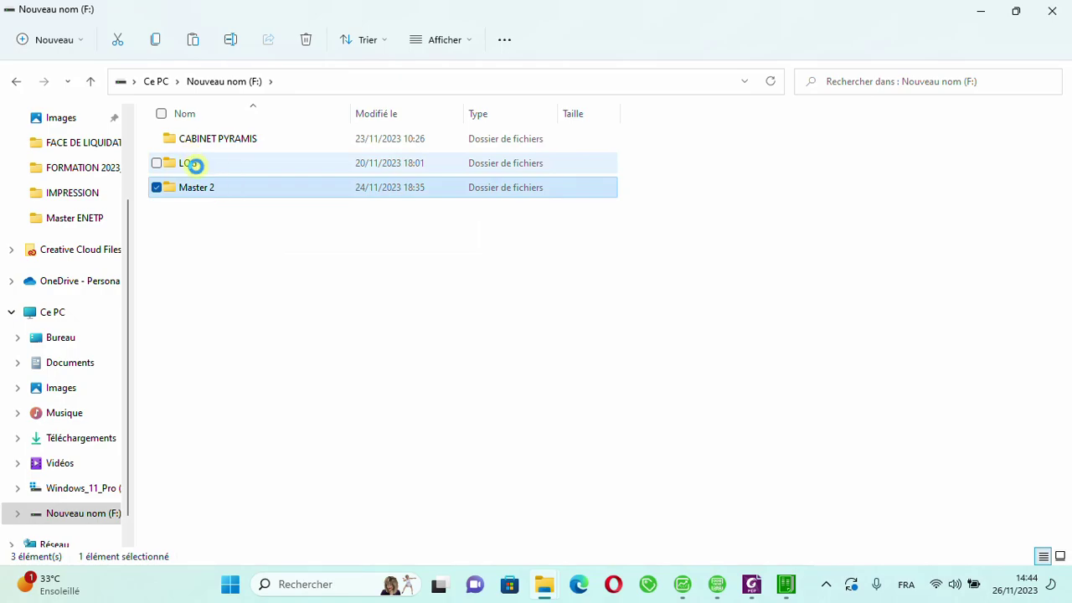
double_click(195, 165)
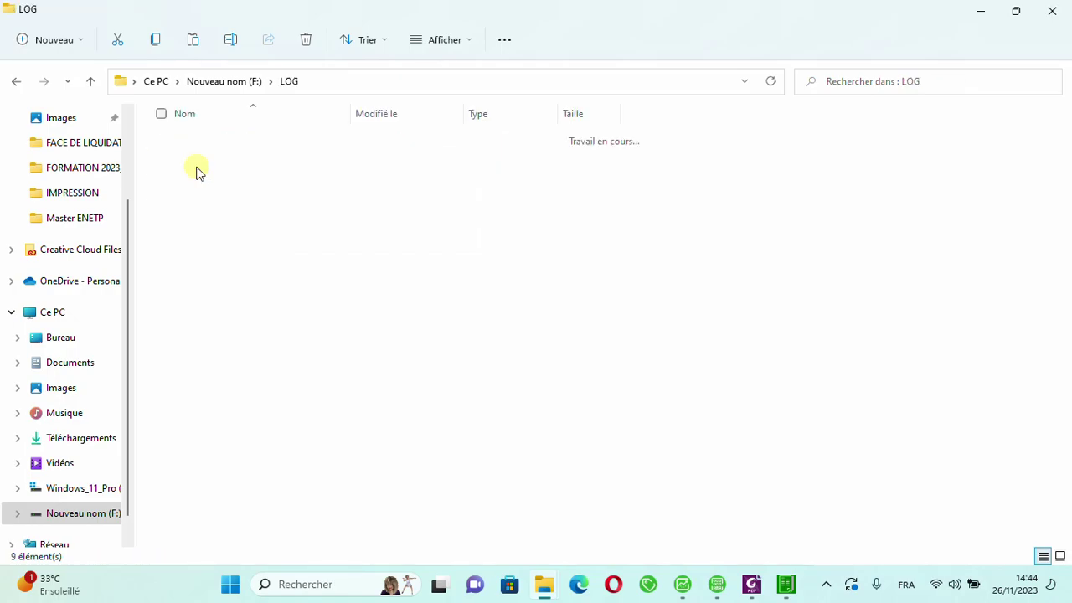
left_click(225, 238)
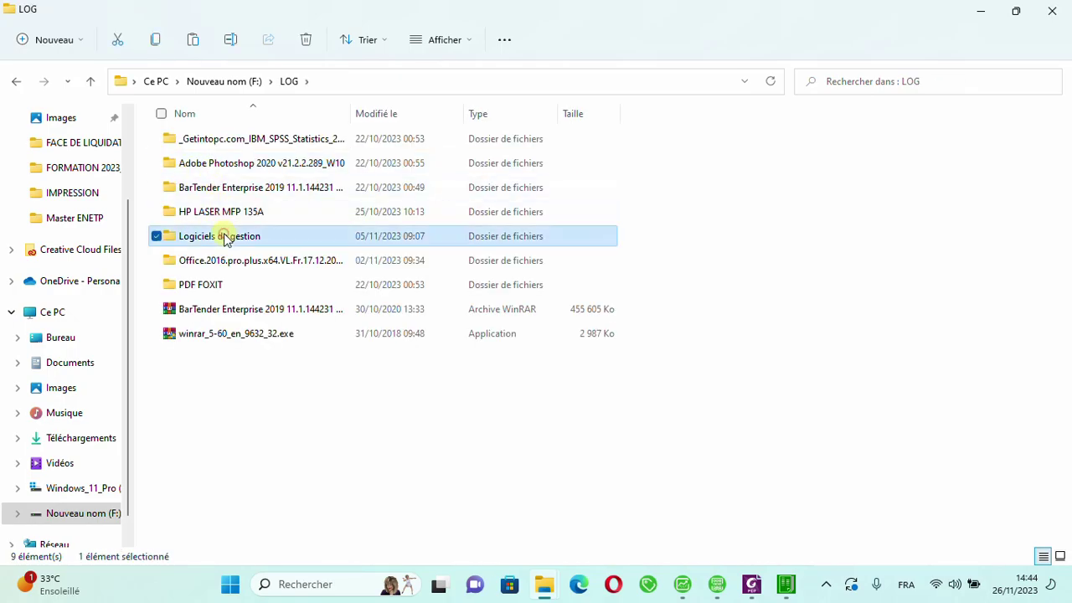
double_click(225, 237)
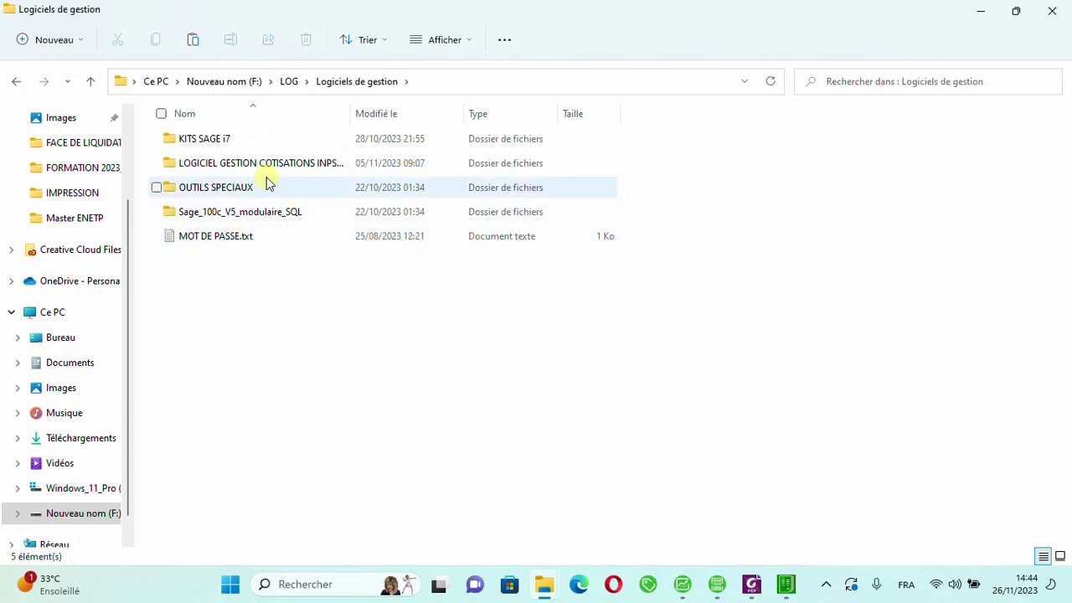
Open the SAGE ETATS COMPTABLES ECF folder inside OUTILS SPECIAUX and examine its contents.
left_click(245, 191)
double_click(244, 192)
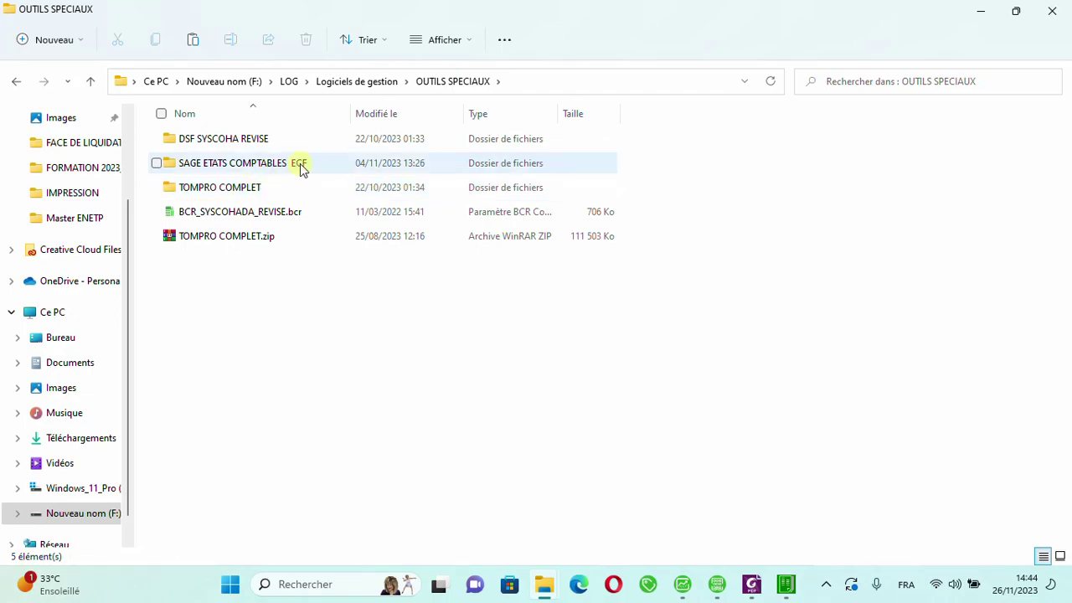
left_click(300, 166)
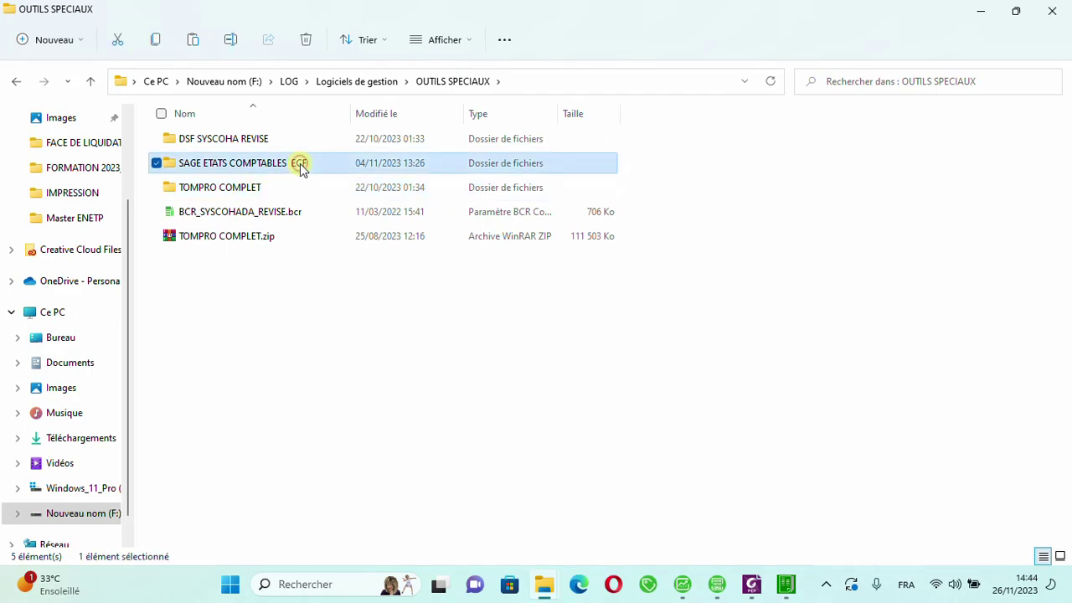
double_click(300, 165)
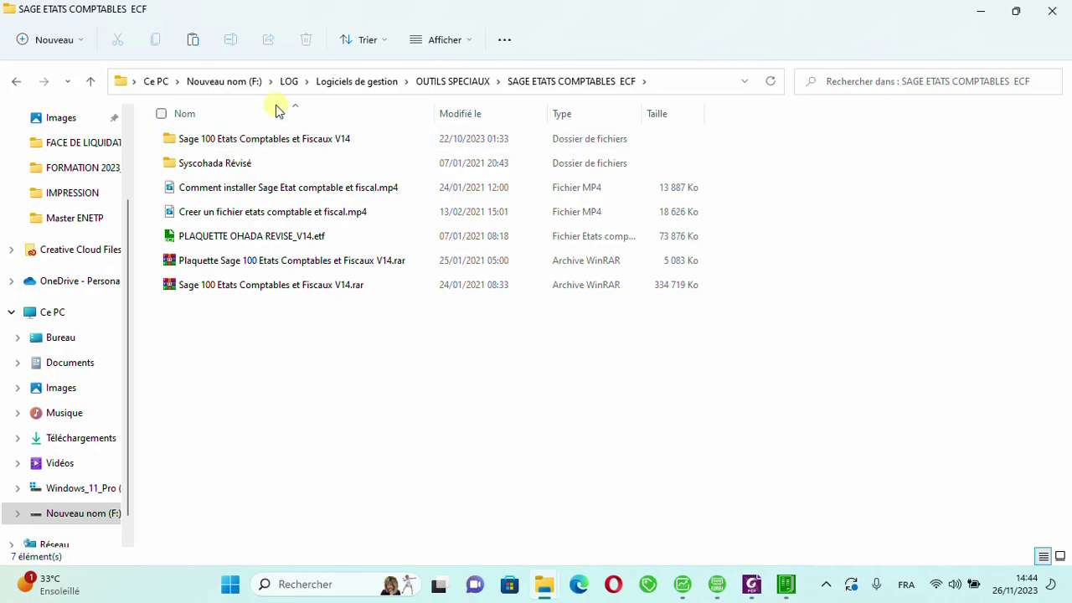
Copy the SAGE ETATS COMPTABLES ECF folder from OUTILS SPECIAUX into FORMATION 2023_2024 on the Bureau.
left_click(458, 81)
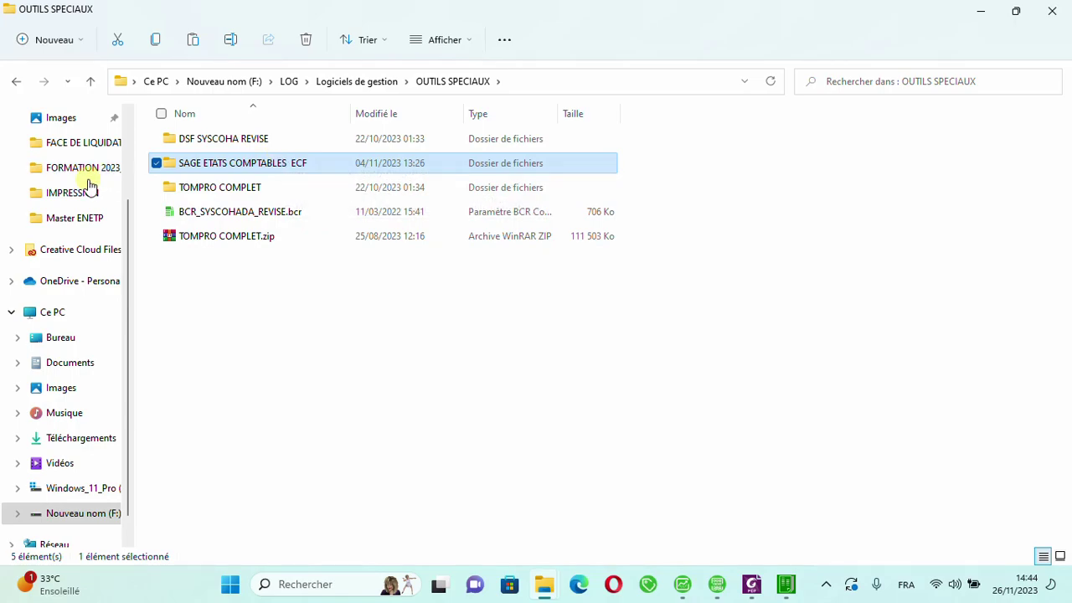
left_click(71, 338)
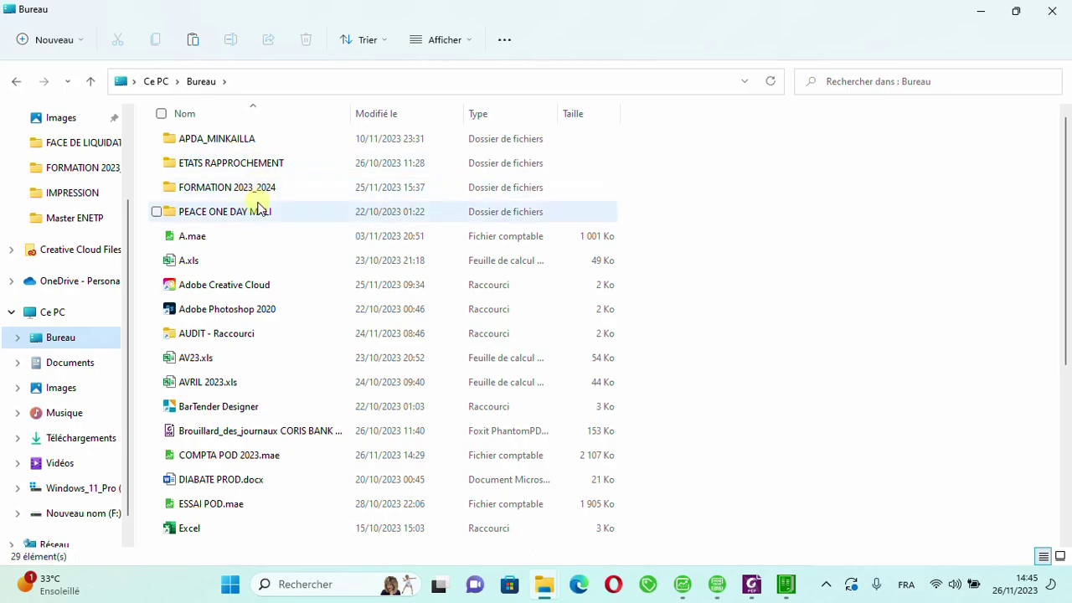
left_click(262, 194)
double_click(262, 194)
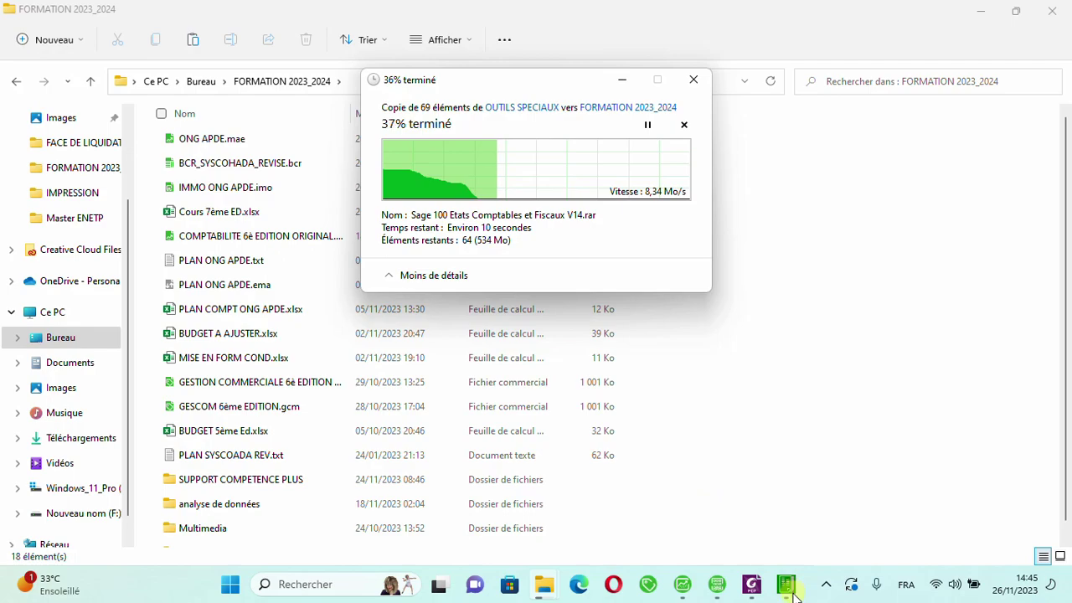
Switch to Sage 100 Etats comptables et fiscaux i7 and start creating a new file associated with an existing accounting file.
mouse_move(791, 591)
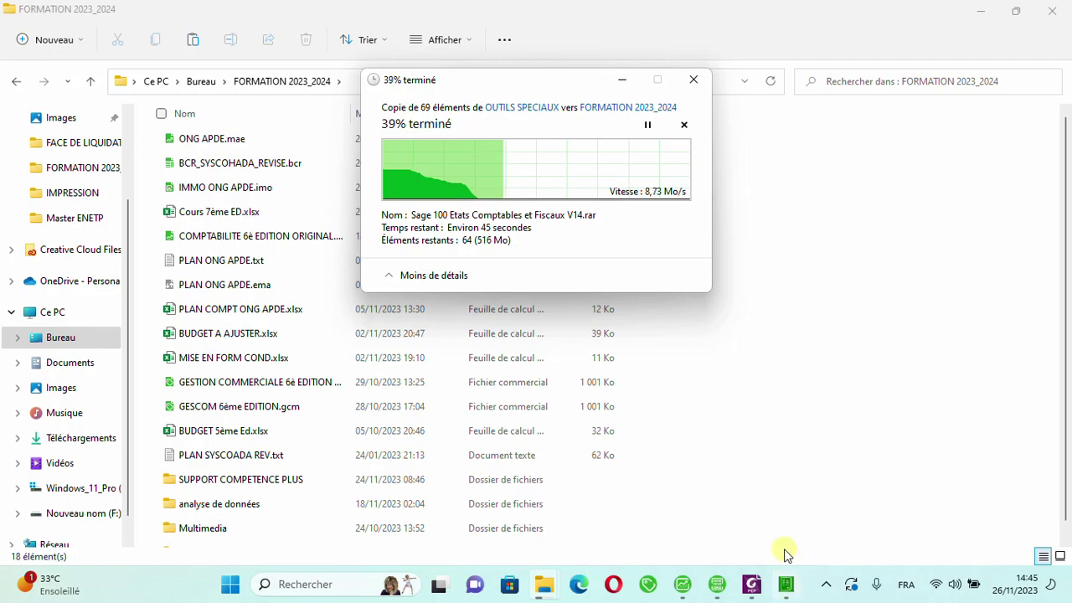
left_click(787, 592)
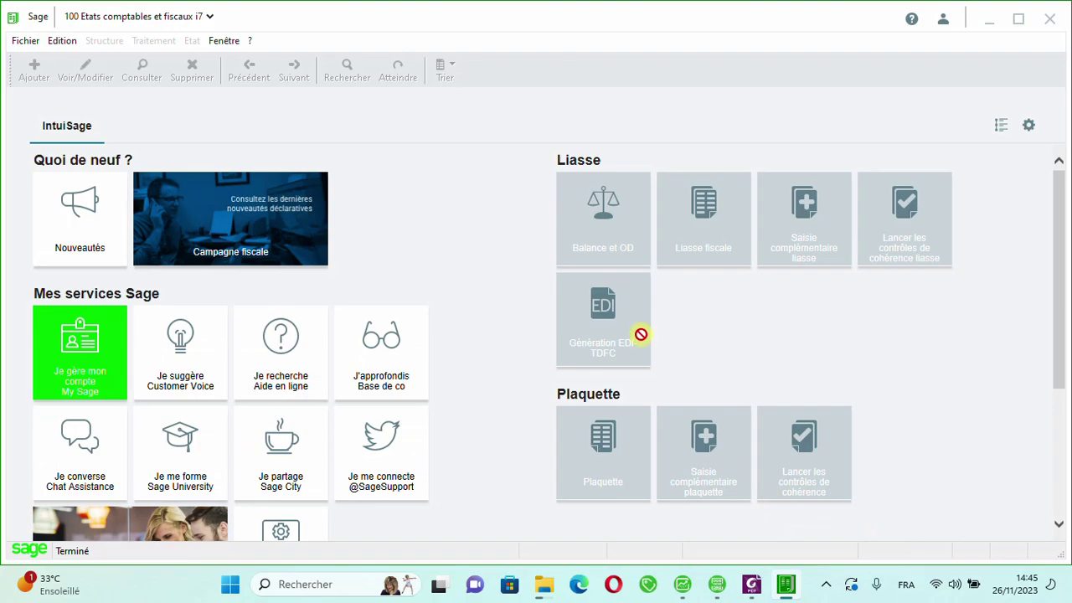
left_click(31, 43)
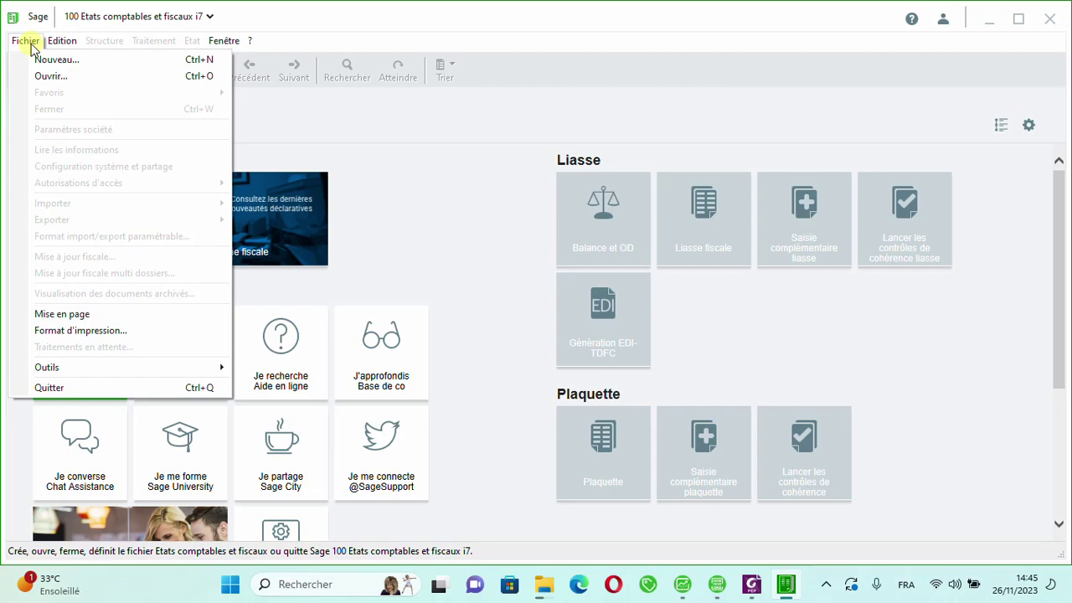
left_click(72, 61)
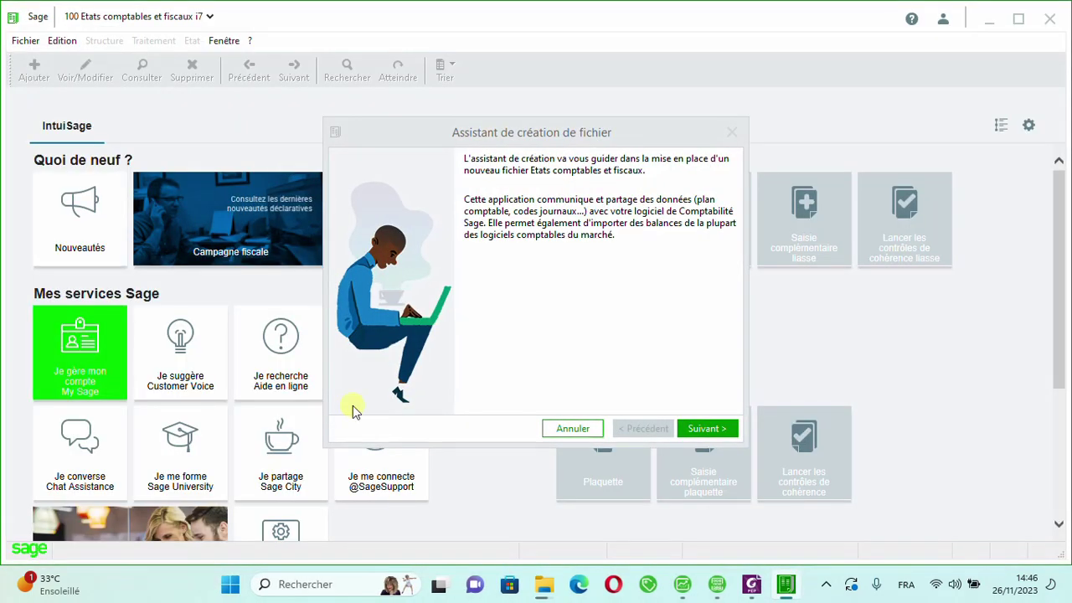
mouse_move(542, 595)
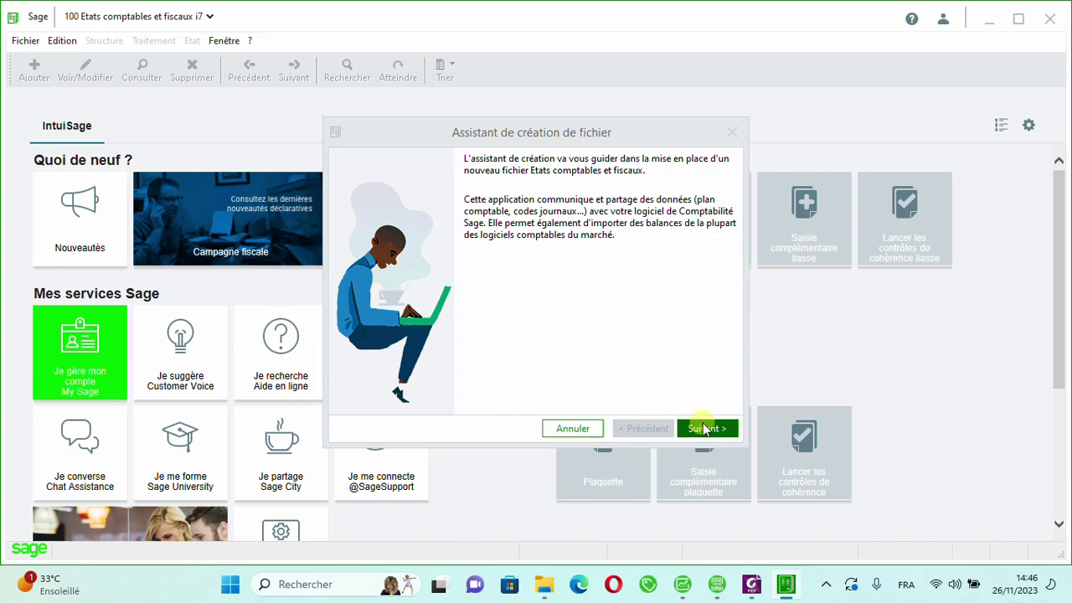
left_click(705, 429)
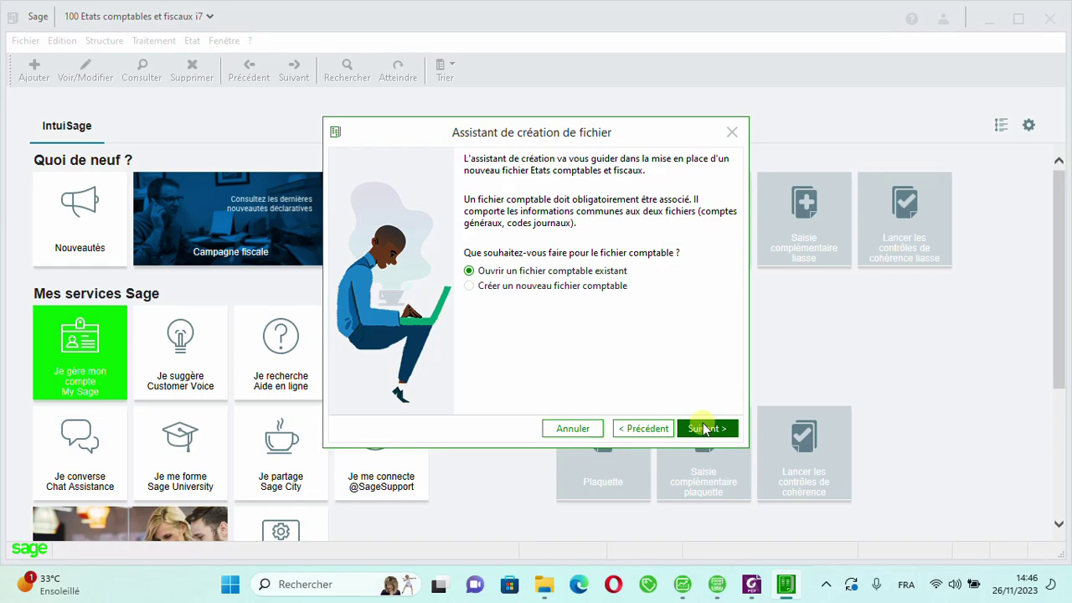
left_click(703, 429)
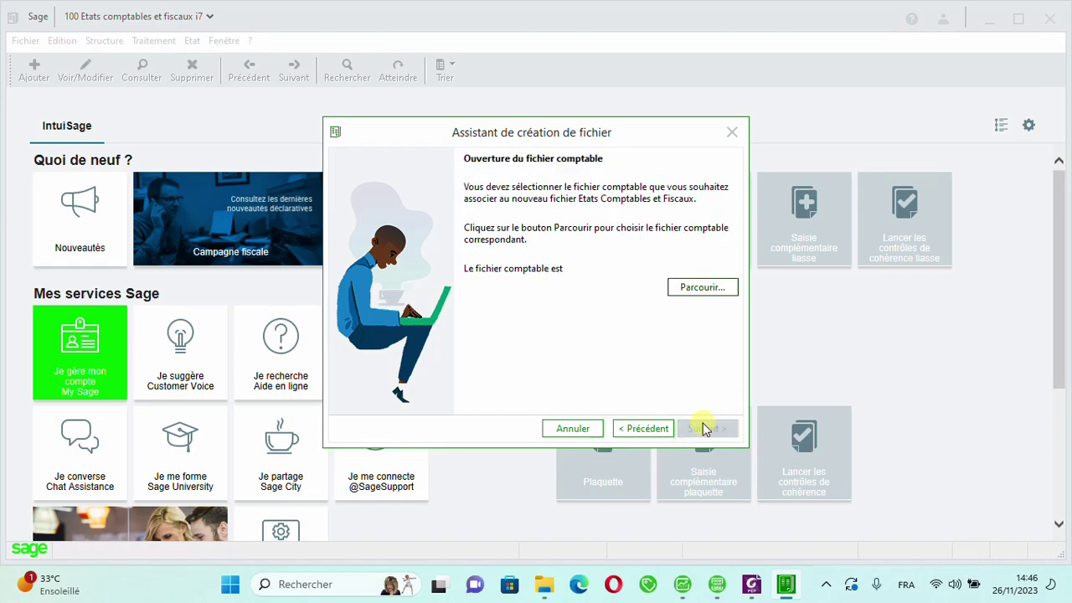
Associate ONG APDE.mae from FORMATION 2023_2024 on the Bureau, connecting as <Administrateur> with the account password.
left_click(701, 293)
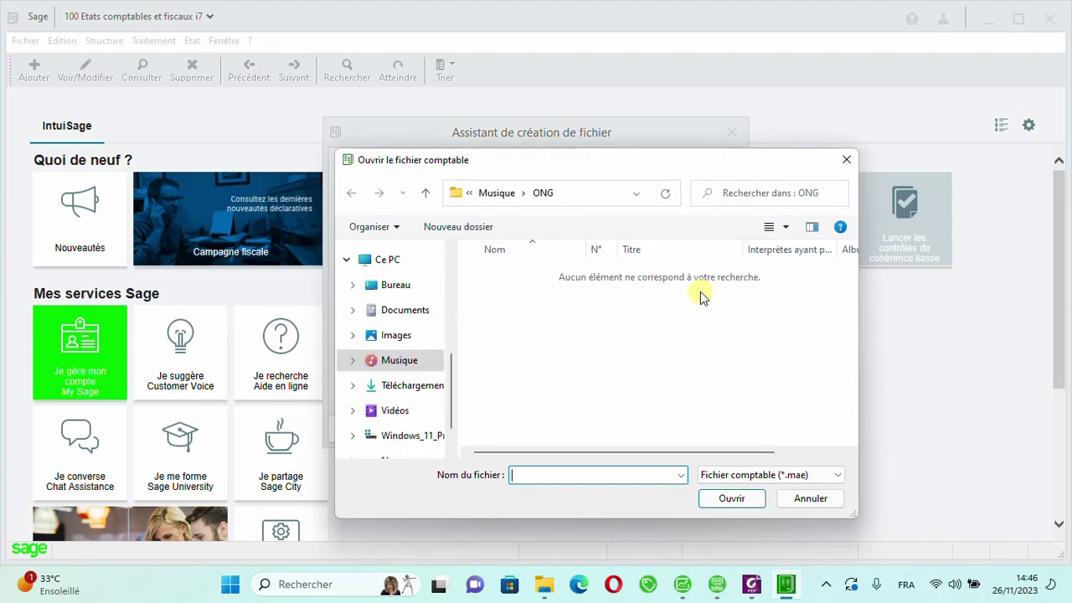
left_click(398, 285)
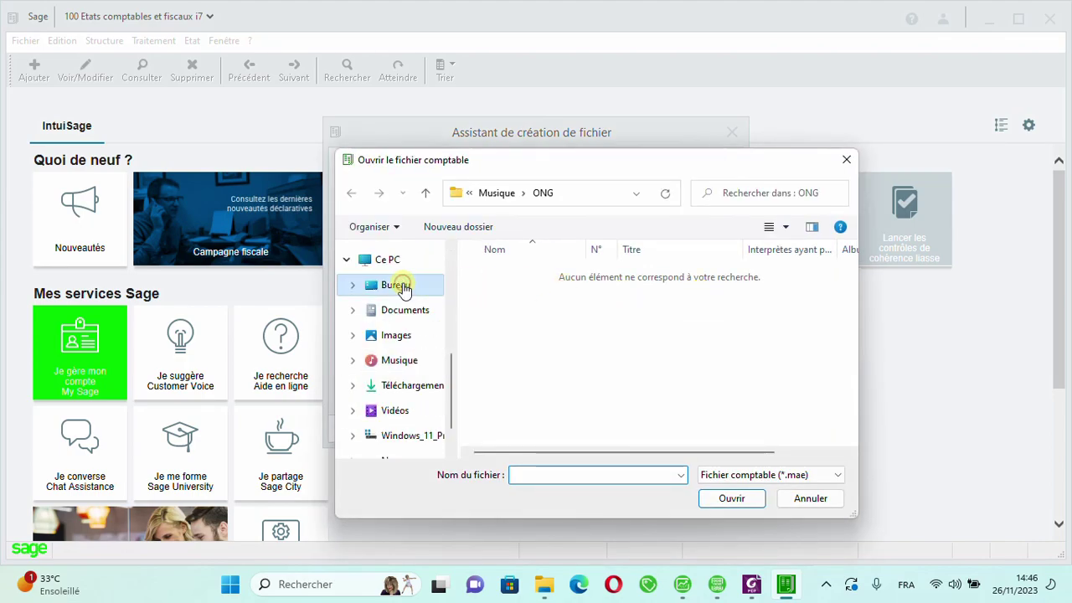
double_click(601, 324)
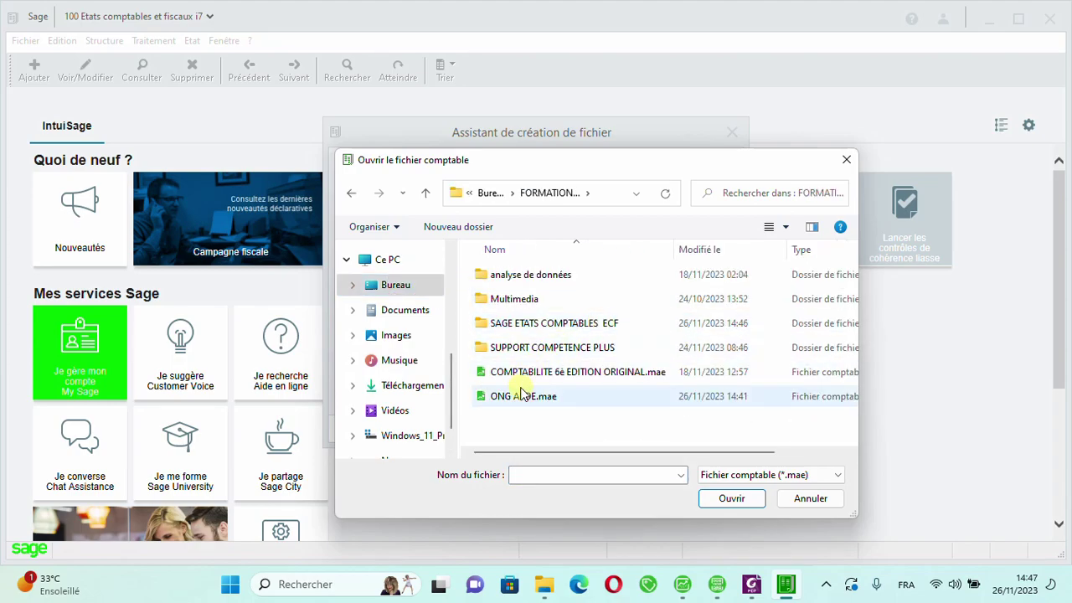
left_click_drag(520, 394, 616, 416)
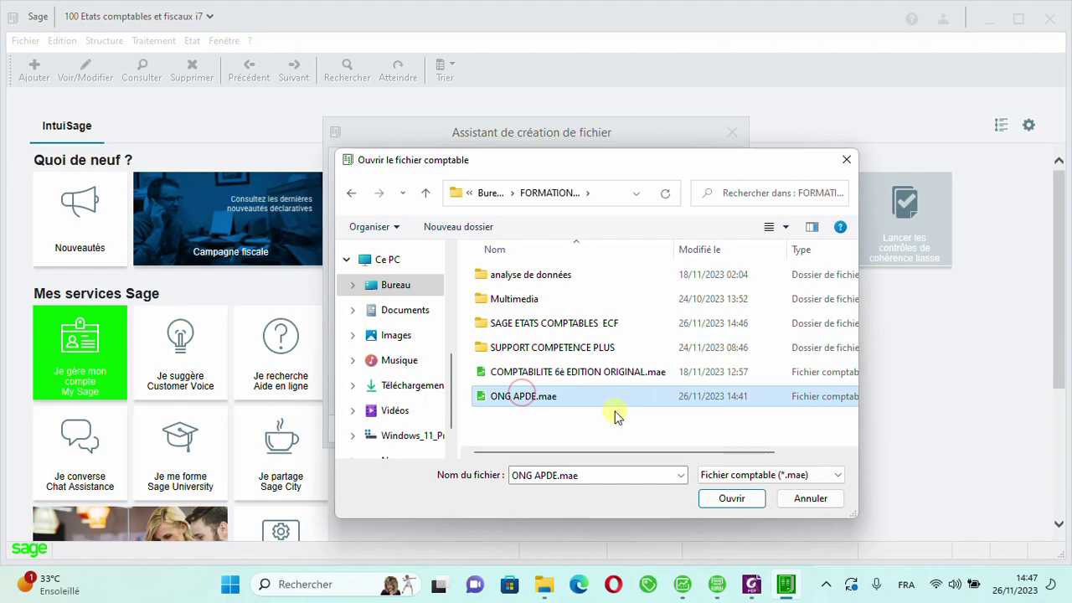
left_click(731, 500)
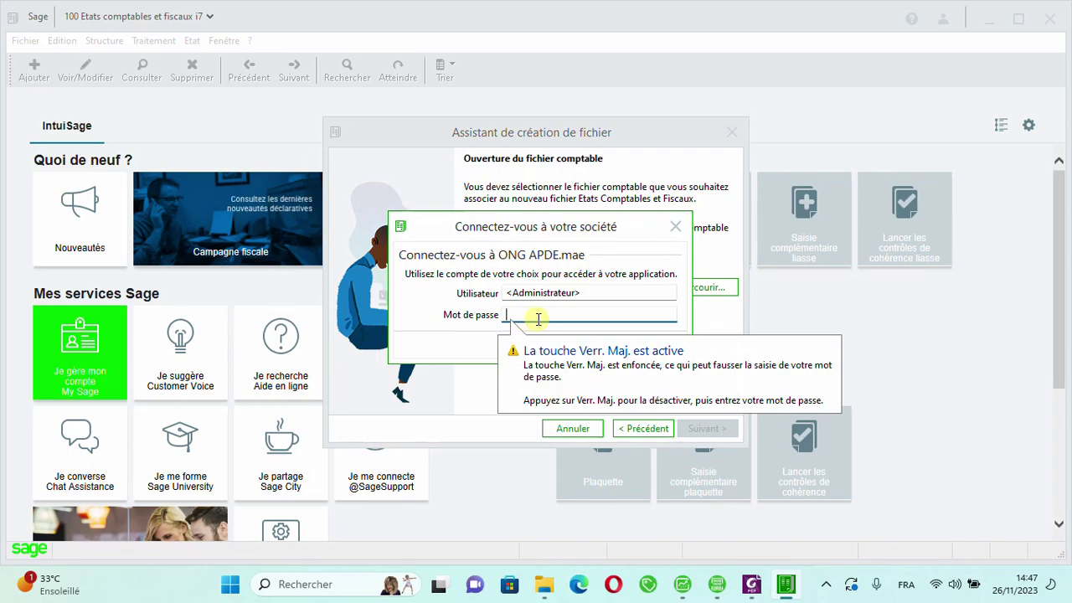
type("****")
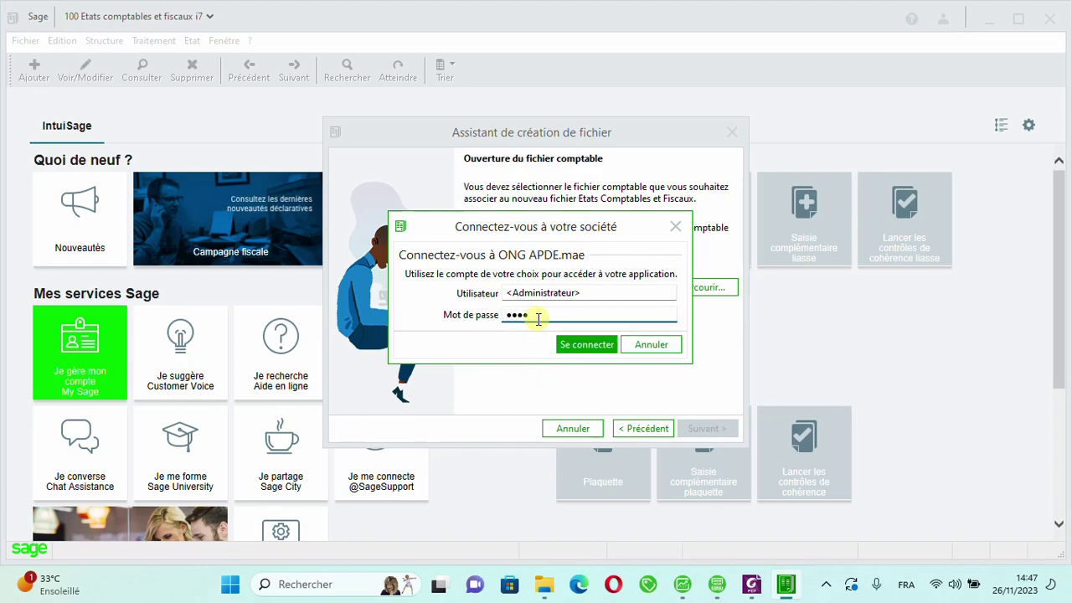
left_click(584, 347)
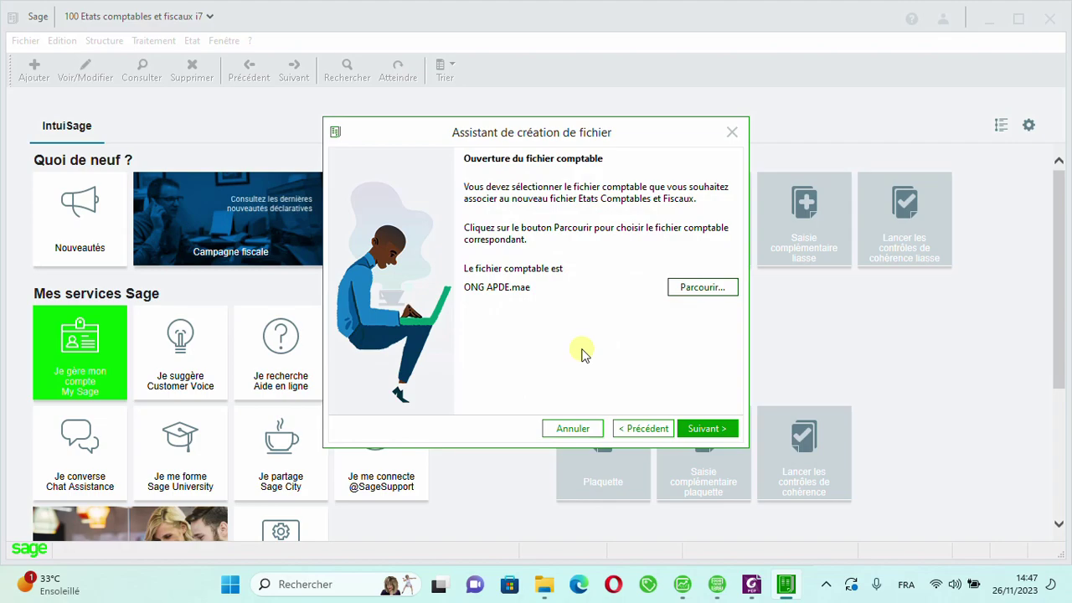
left_click(706, 430)
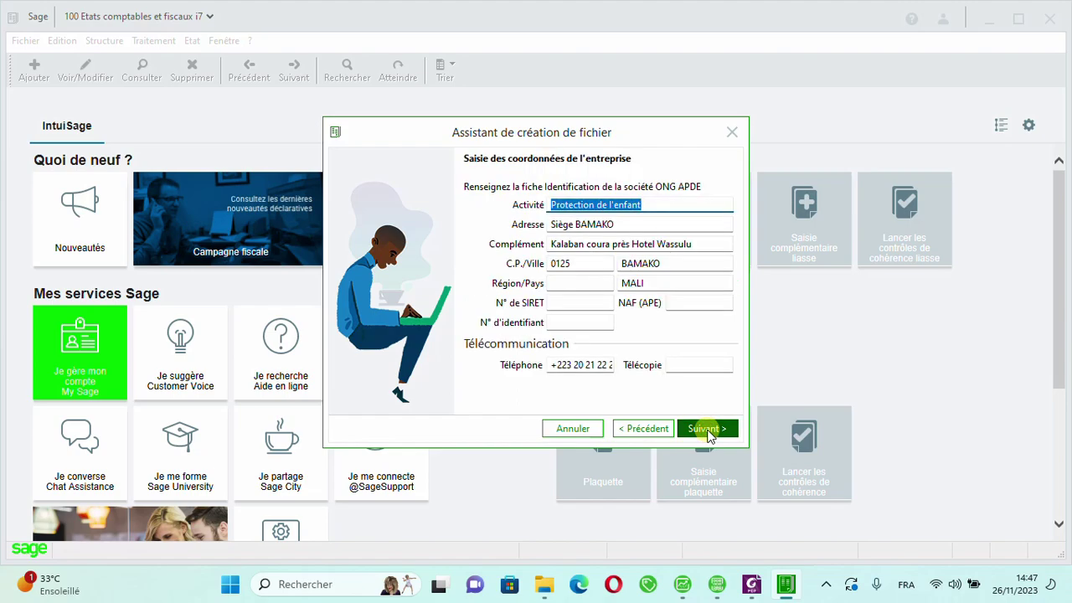
Accept the company's contact details and reuse the settings of PLAQUETTE OHADA REVISE_V14.etf from SAGE ETATS COMPTABLES ECF in FORMATION 2023_2024 on the Bureau.
left_click(707, 430)
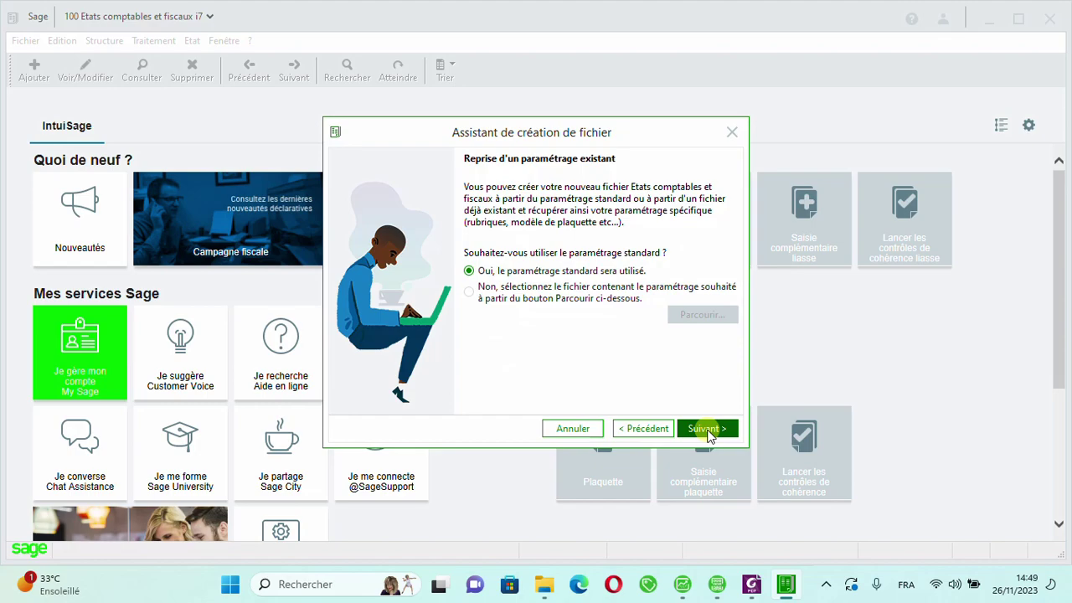
left_click(469, 292)
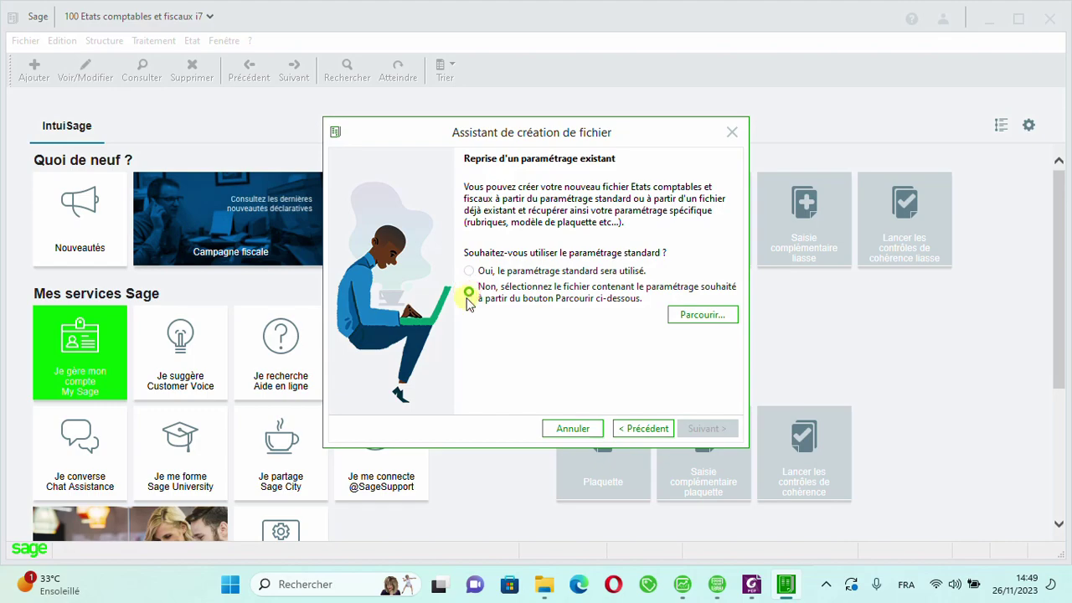
mouse_move(544, 585)
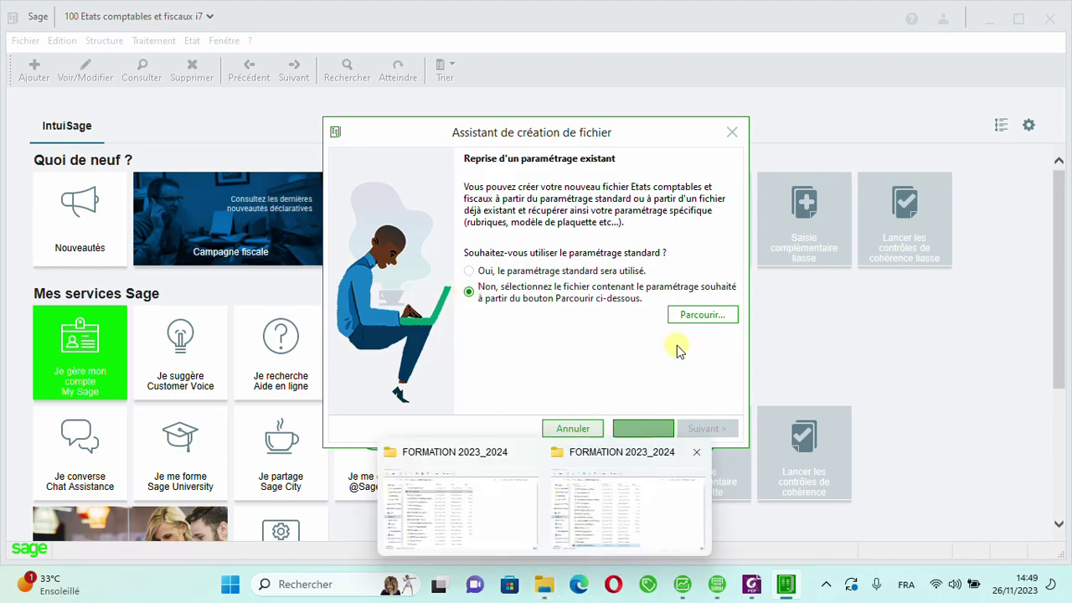
left_click(691, 317)
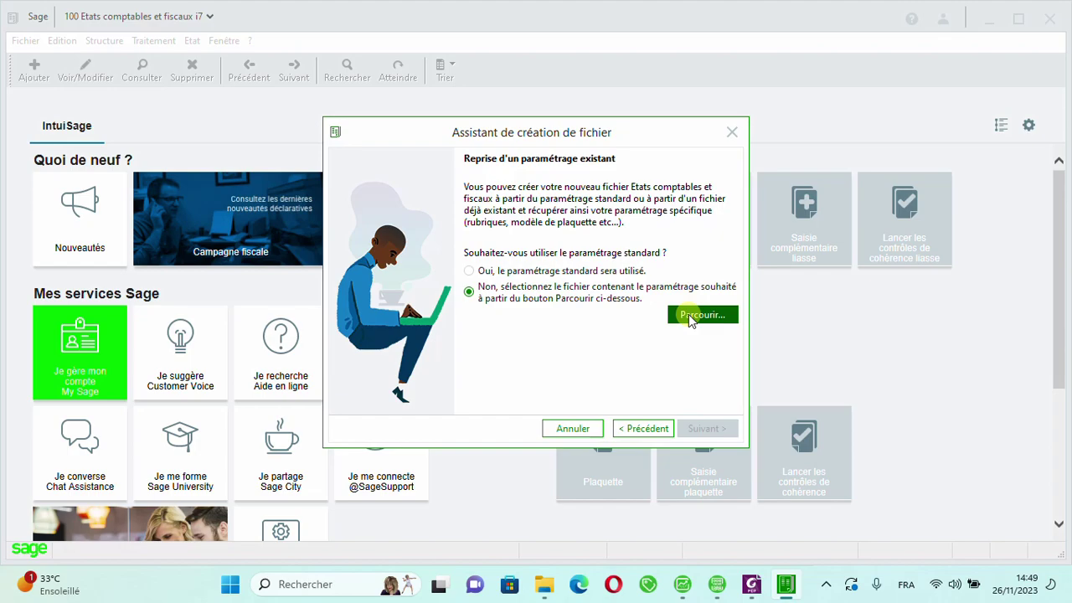
left_click(689, 316)
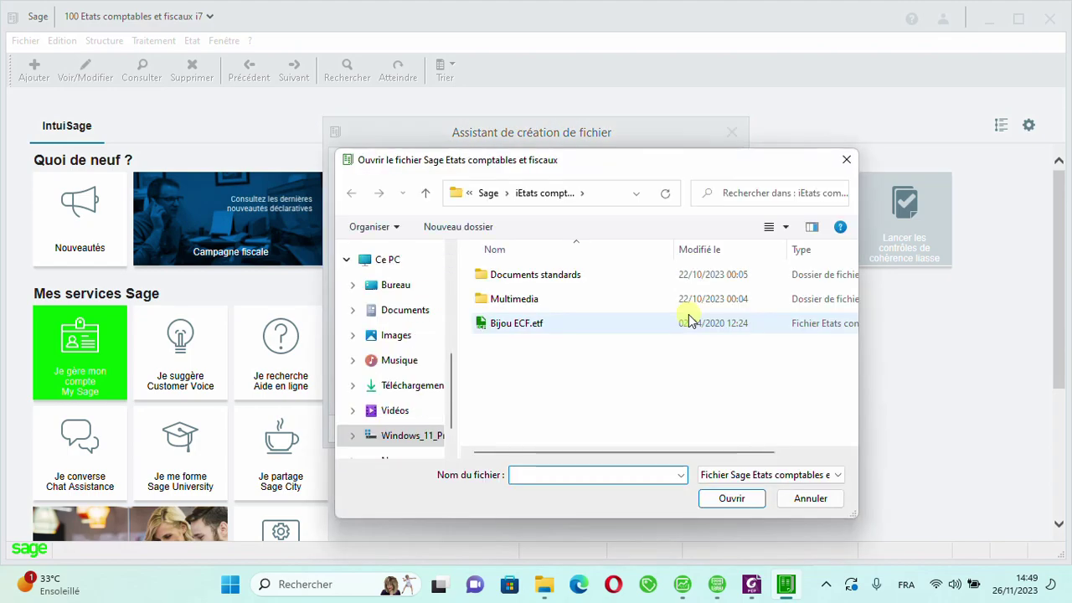
left_click(393, 289)
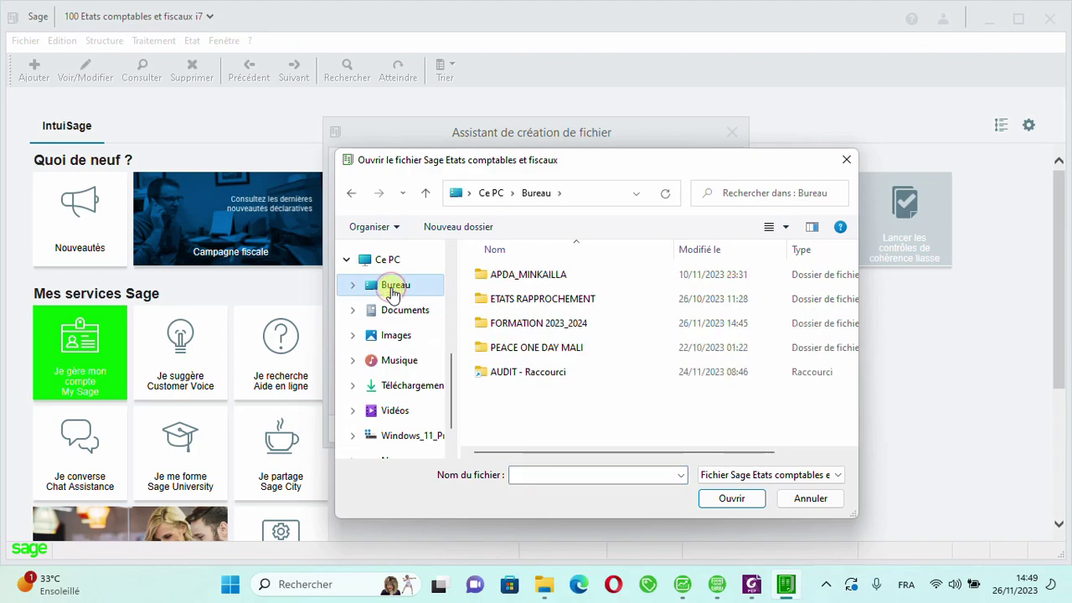
double_click(516, 323)
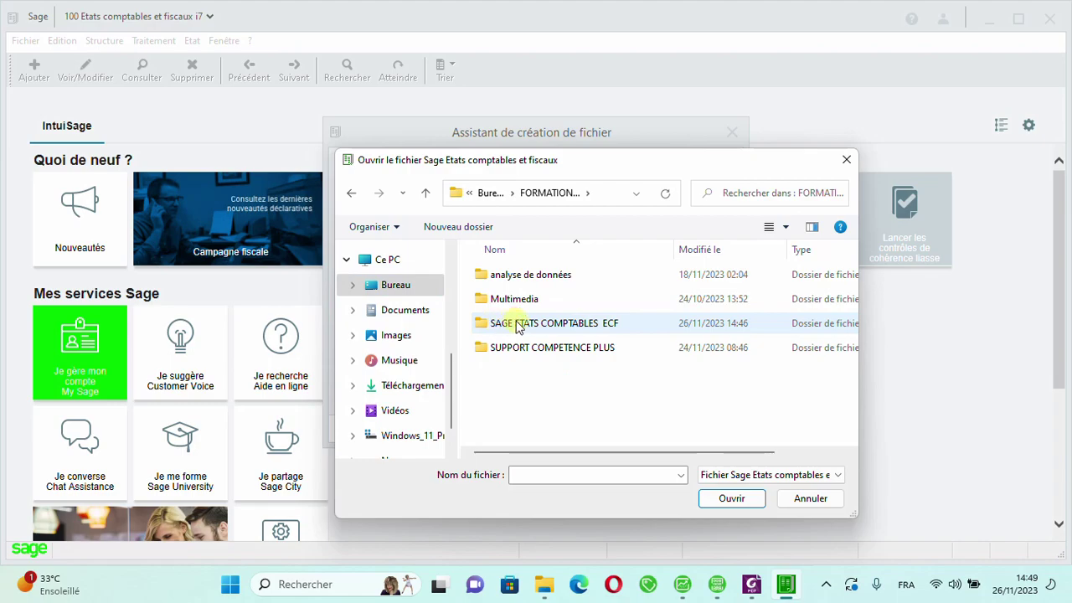
double_click(526, 327)
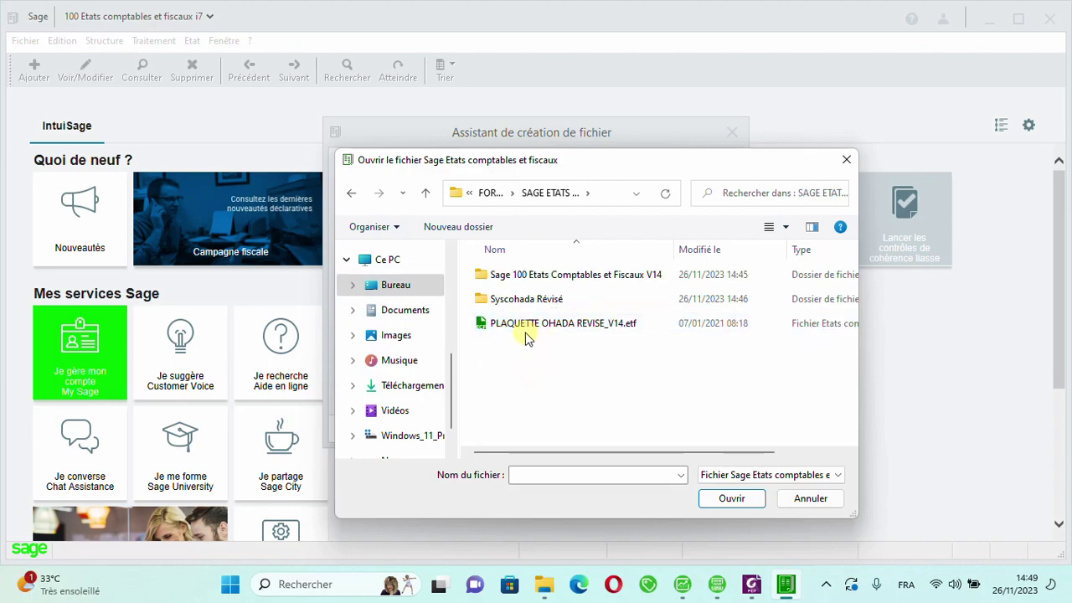
left_click(521, 331)
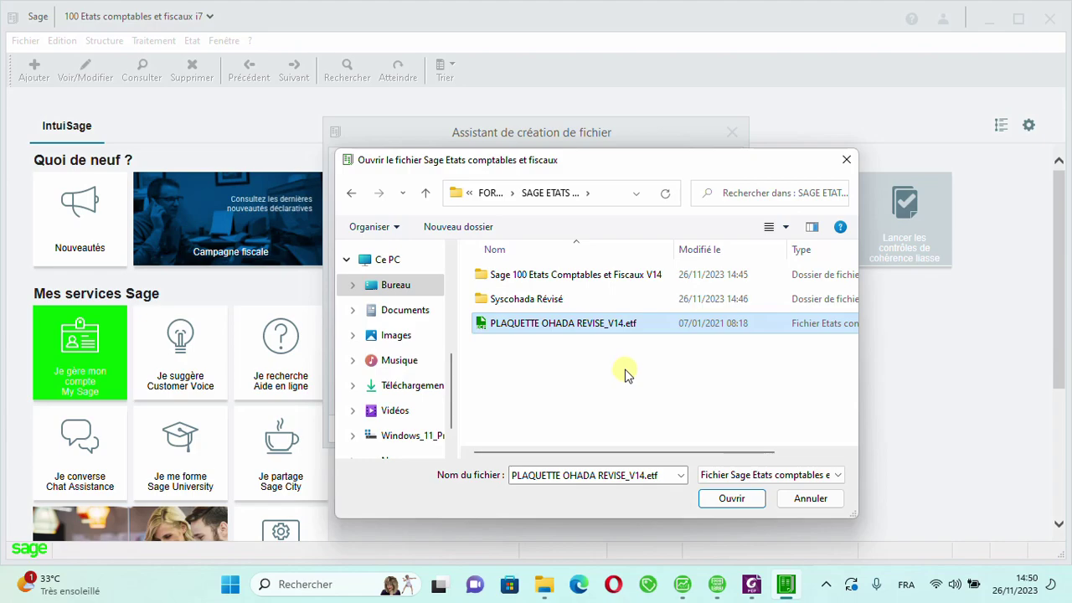
left_click(727, 498)
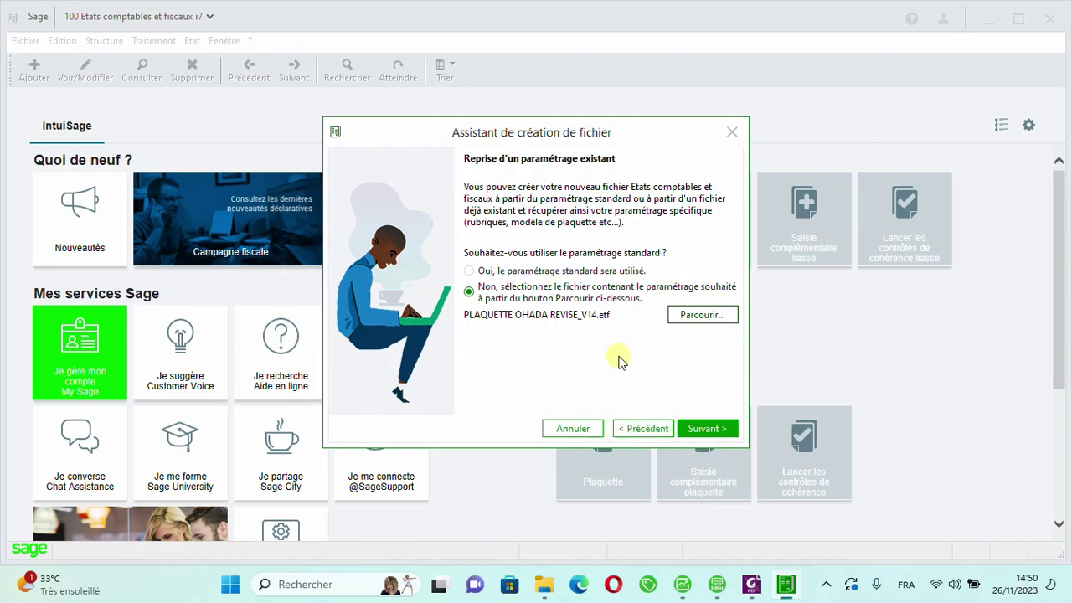
left_click(707, 428)
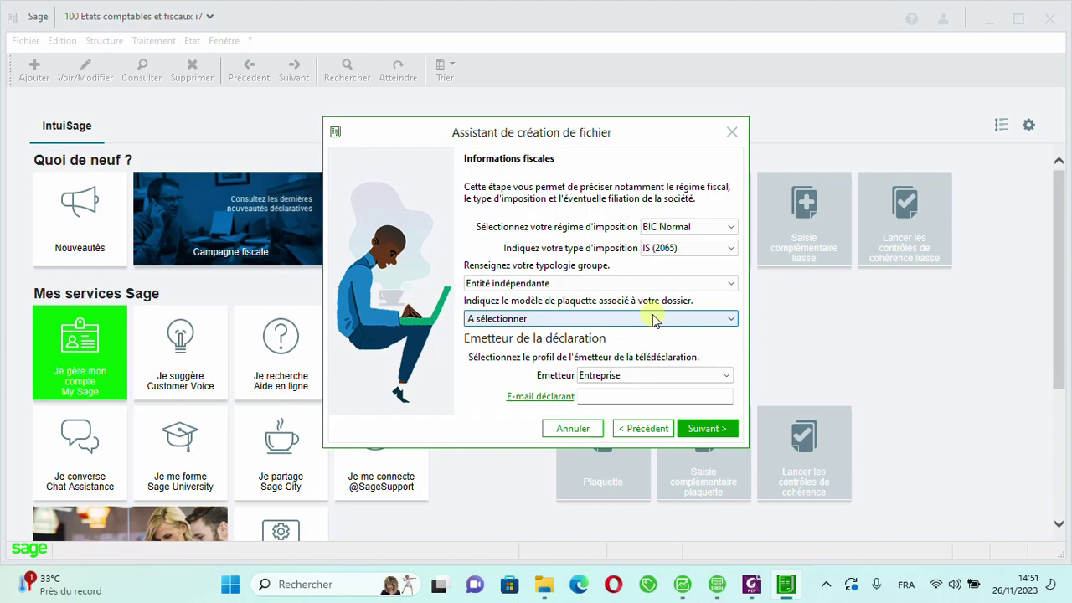
Choose SAGE REVISE NORMAL as the plaquette model in the tax information and continue to the file creation stage.
left_click(653, 318)
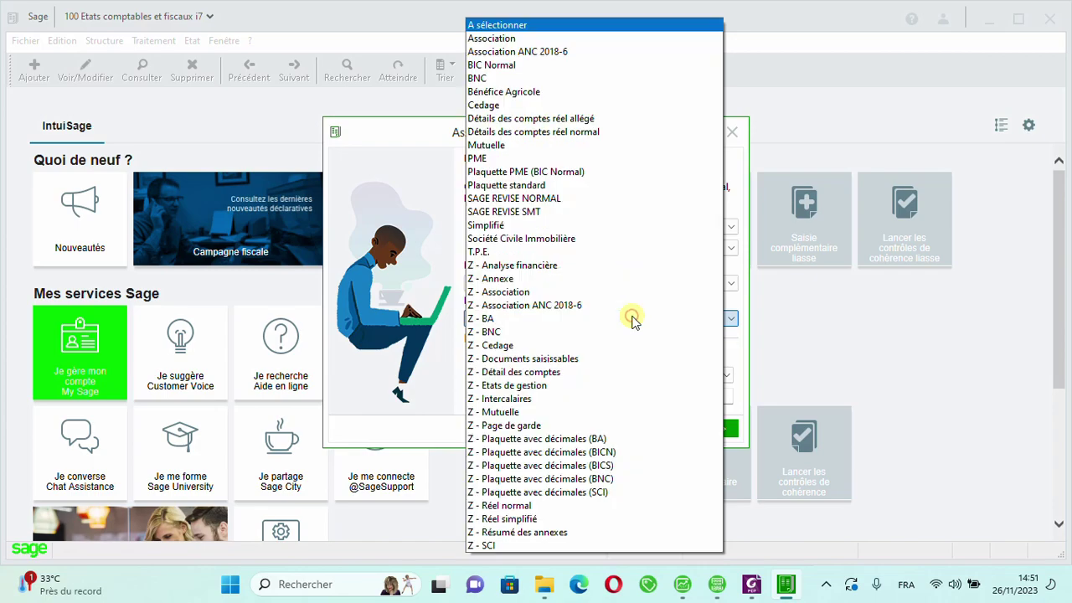
left_click(612, 225)
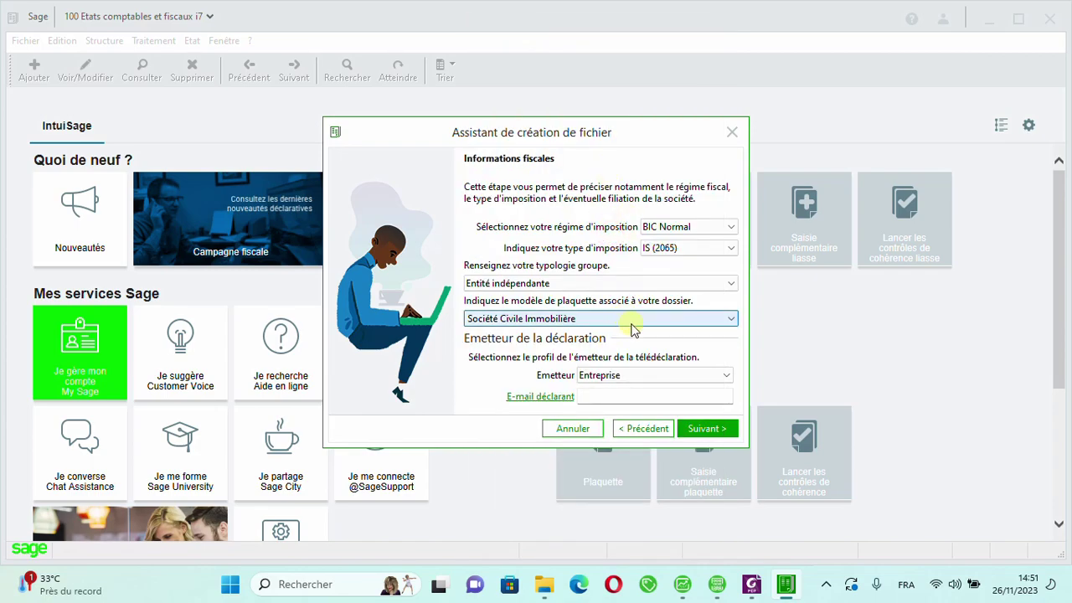
left_click(730, 318)
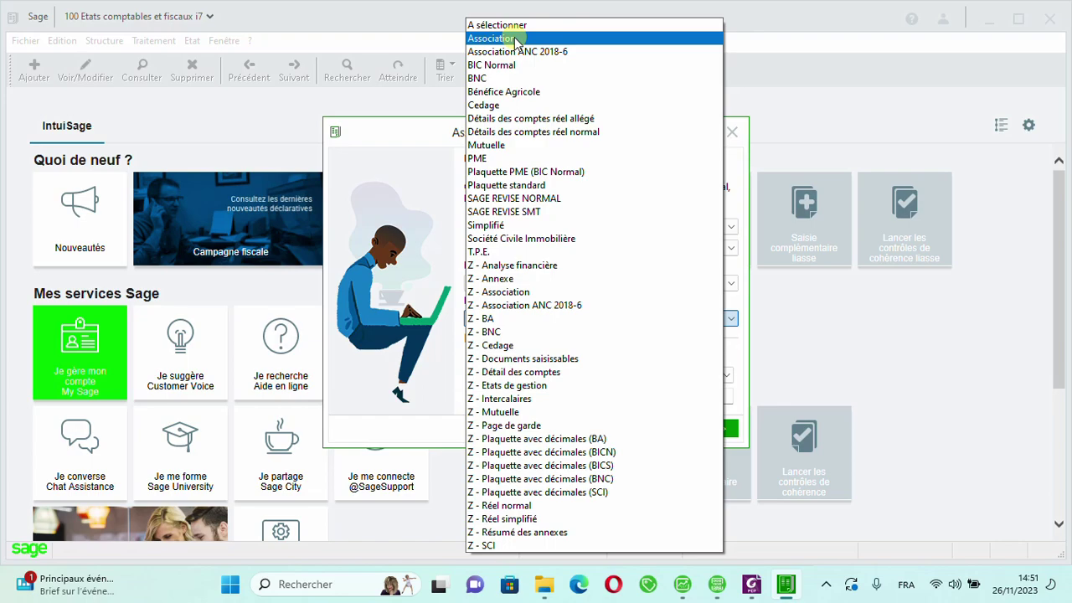
left_click(541, 201)
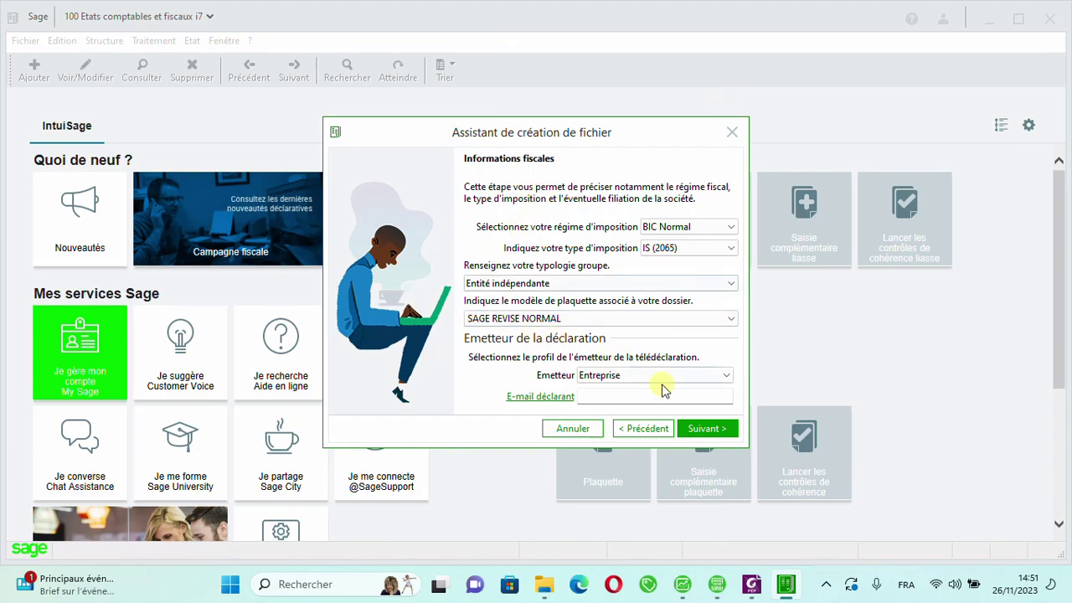
left_click(707, 429)
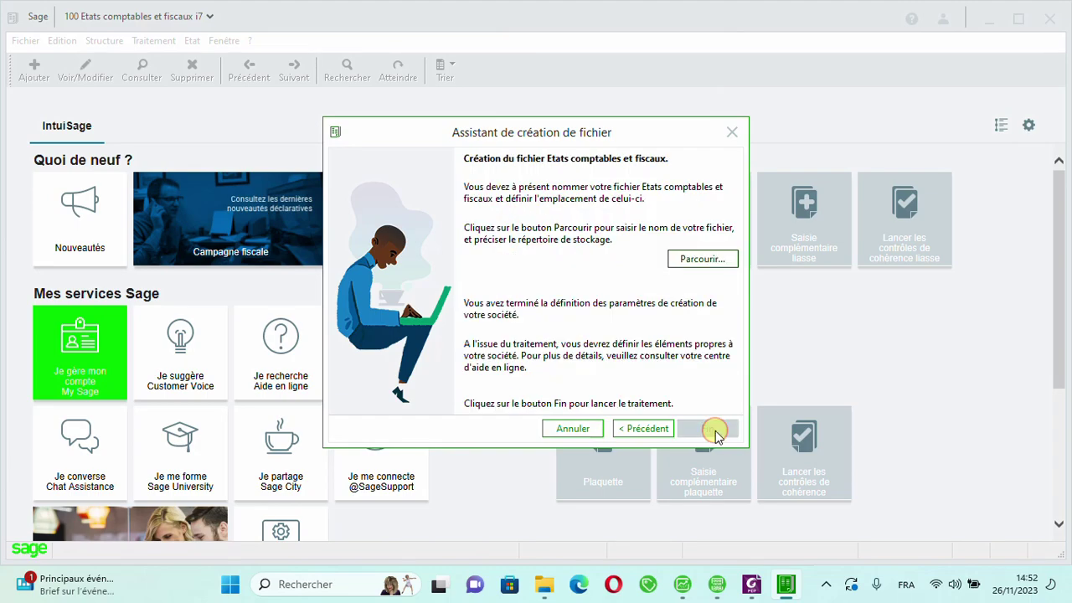
Name the new file ECF ONG APDE in FORMATION 2023_2024 on the Bureau and launch its creation.
left_click(708, 258)
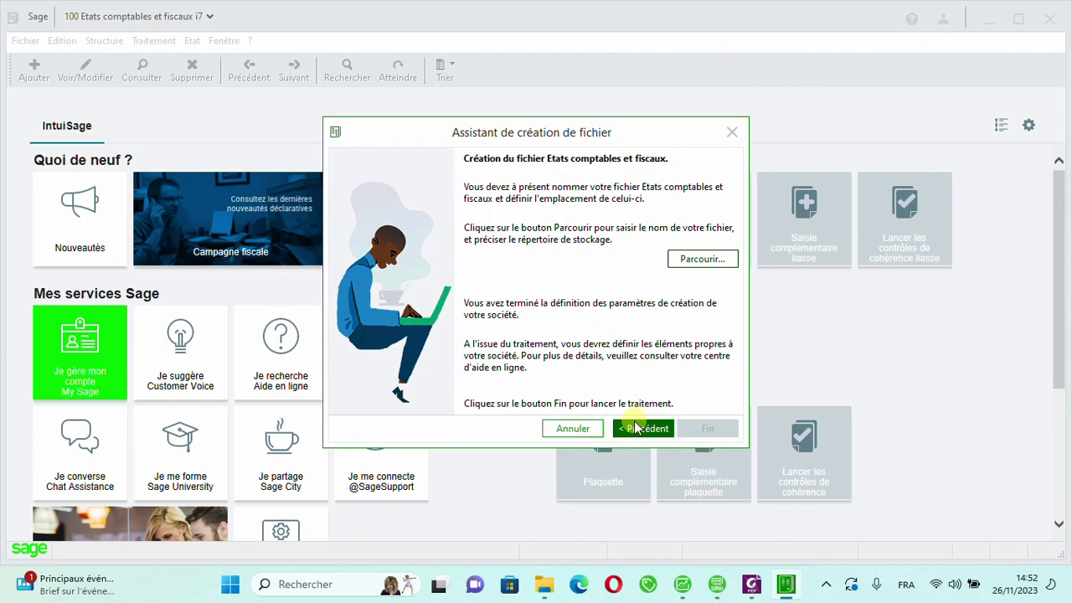
left_click(688, 261)
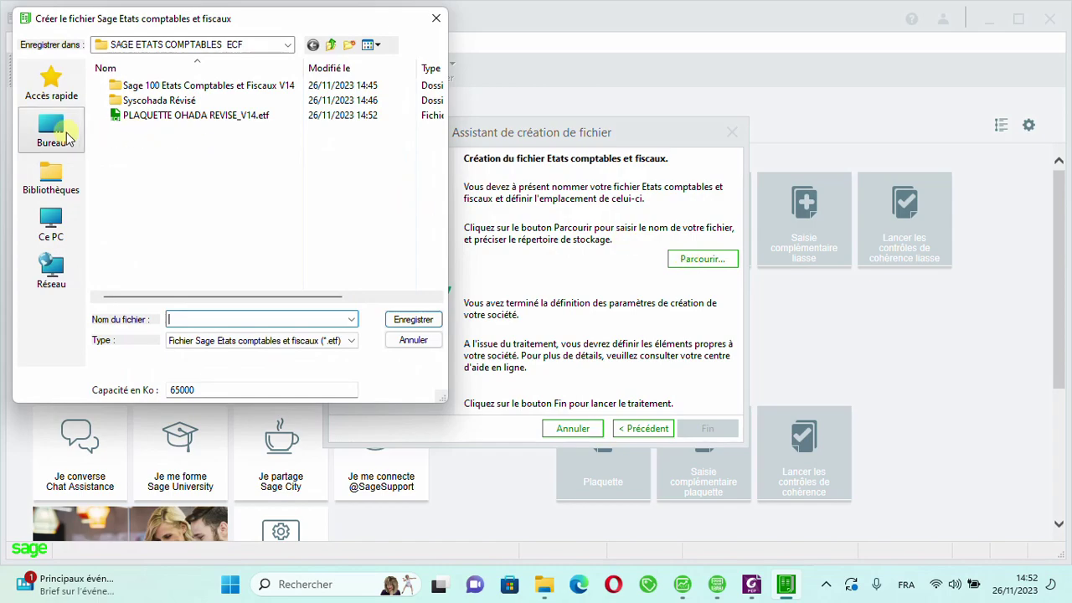
left_click(66, 137)
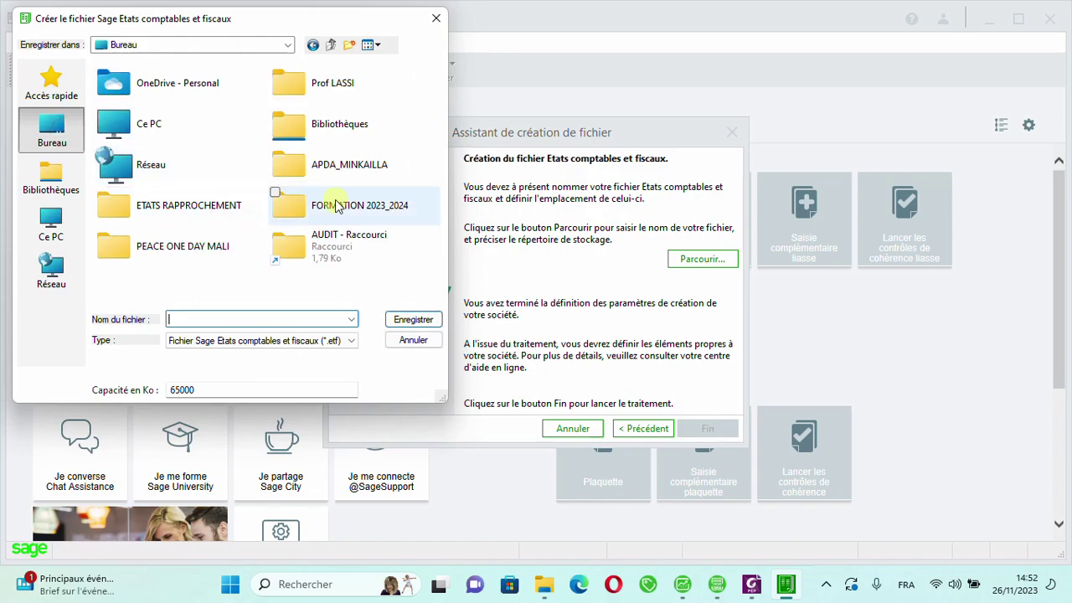
double_click(346, 207)
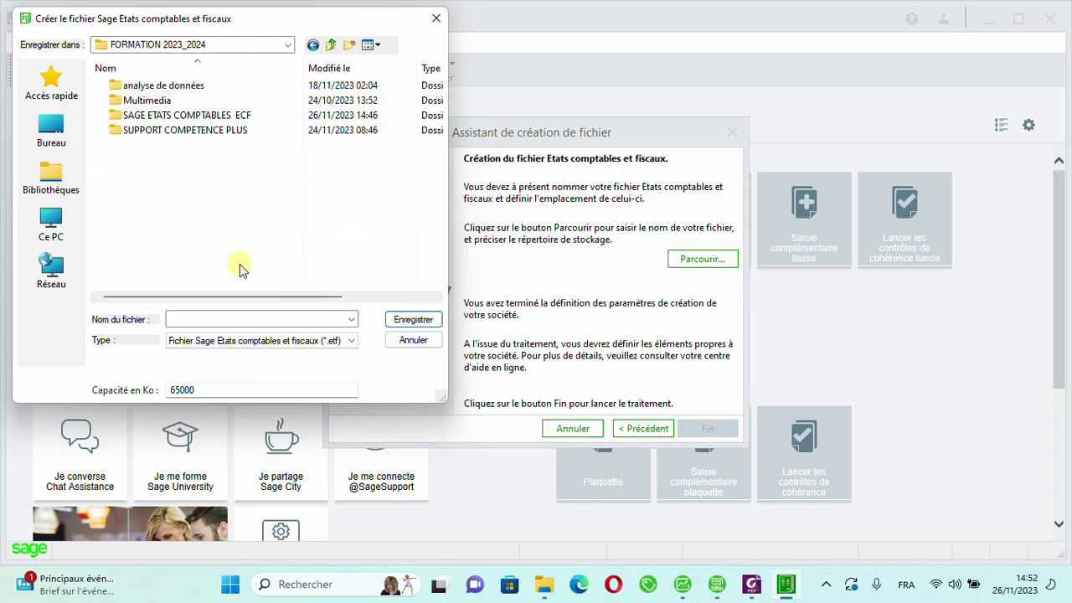
left_click(207, 321)
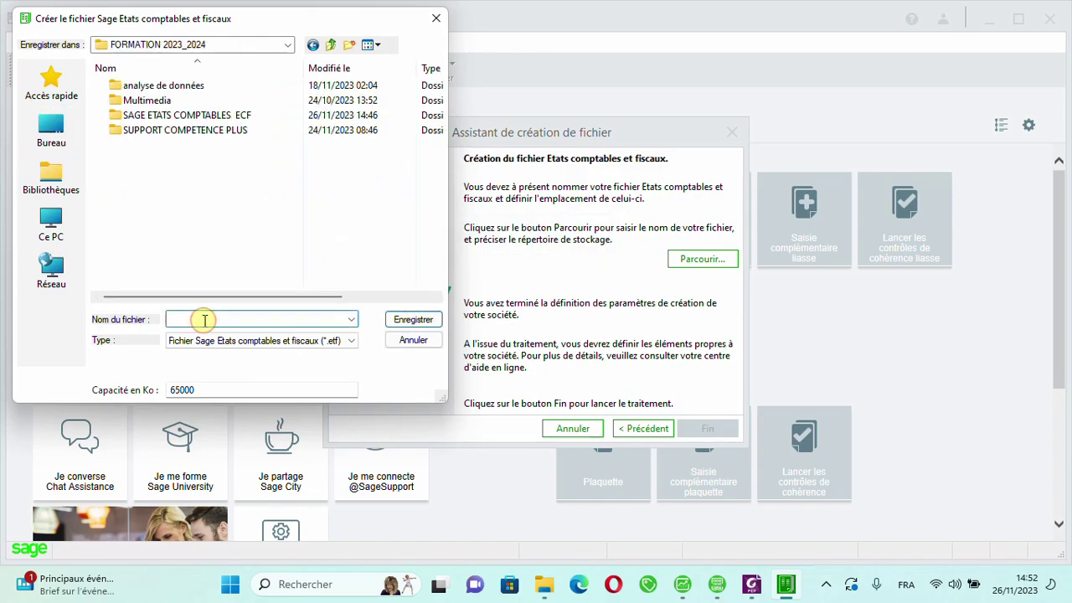
type("ECF ONGAPDE")
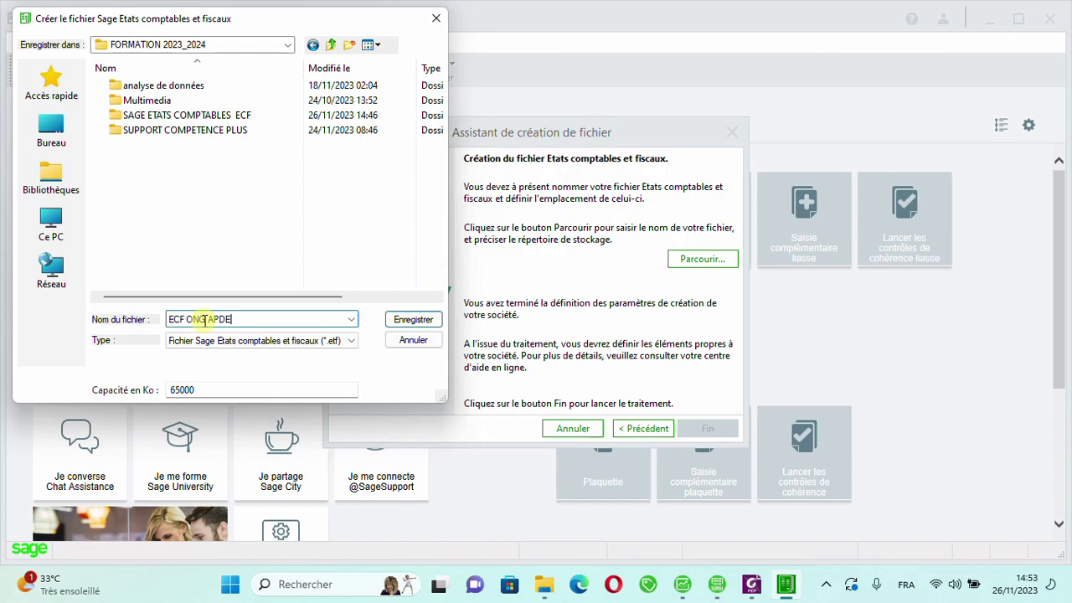
left_click(413, 320)
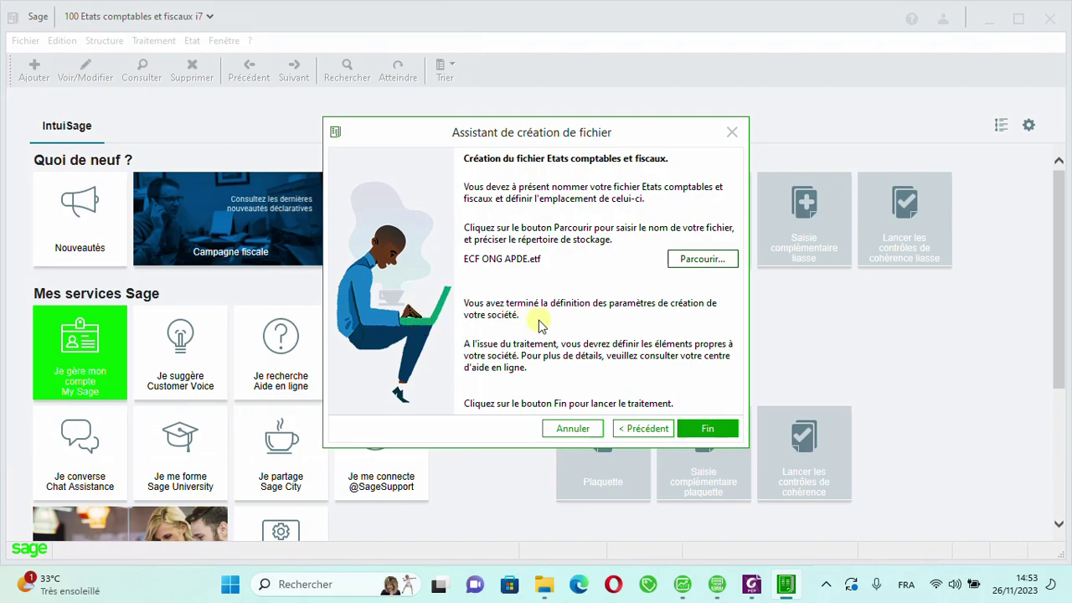
left_click(707, 429)
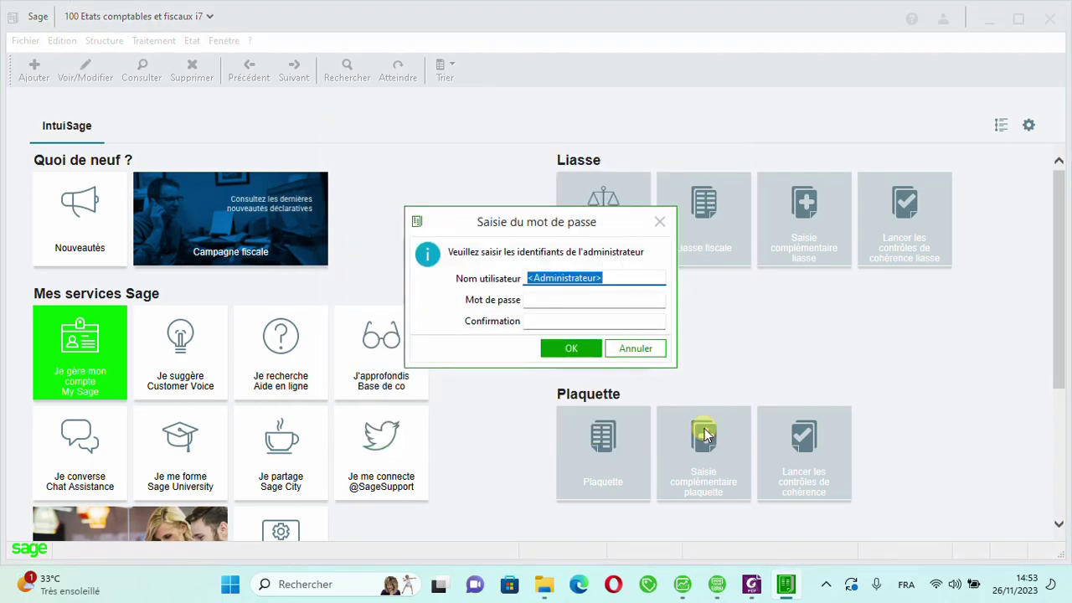
Enter and confirm the password for <Administrateur>, and decline to carry the new password over to the accounting file.
key("Tab")
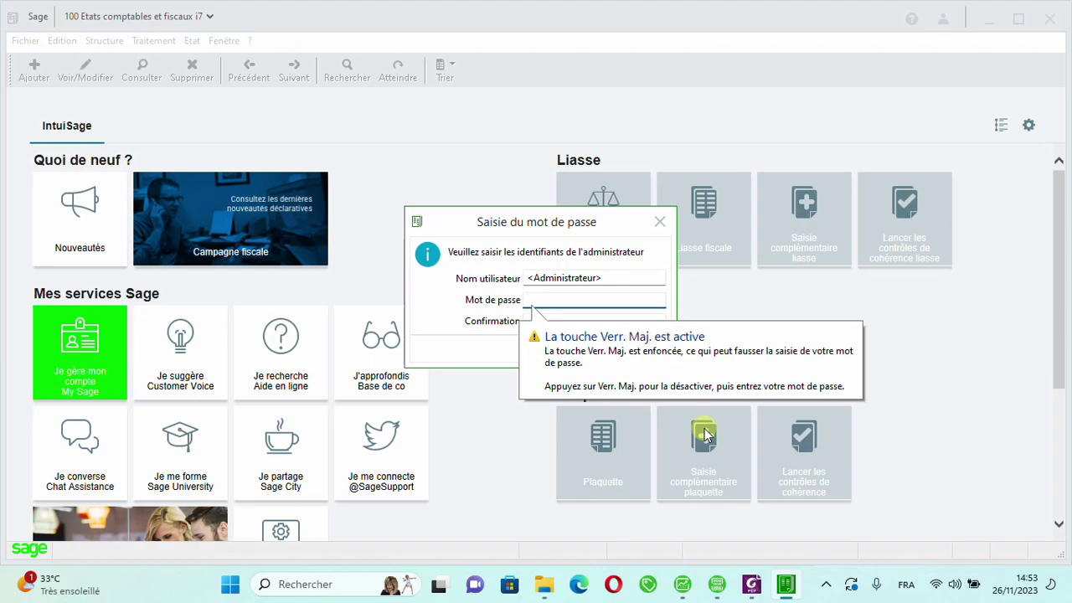
key("Caps_Lock")
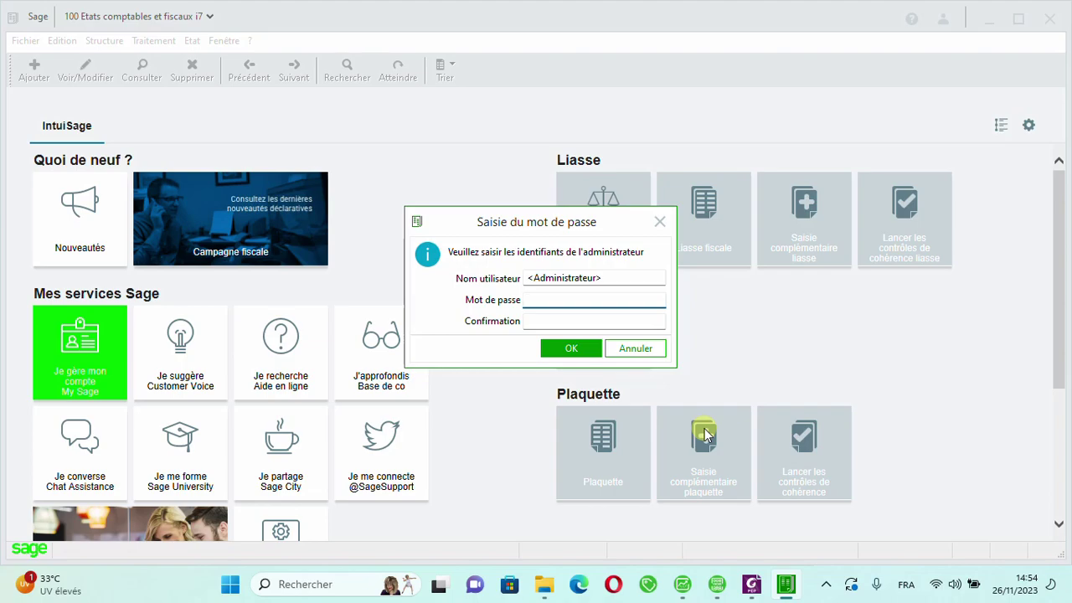
type("••••••••••••••")
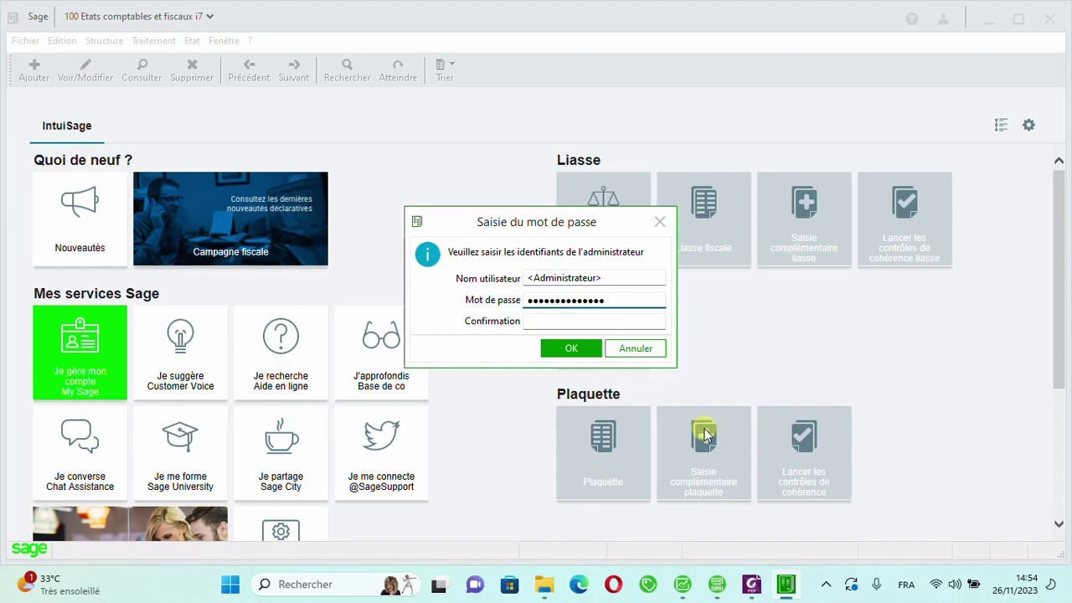
type("•")
key("Tab")
type("•••••••••")
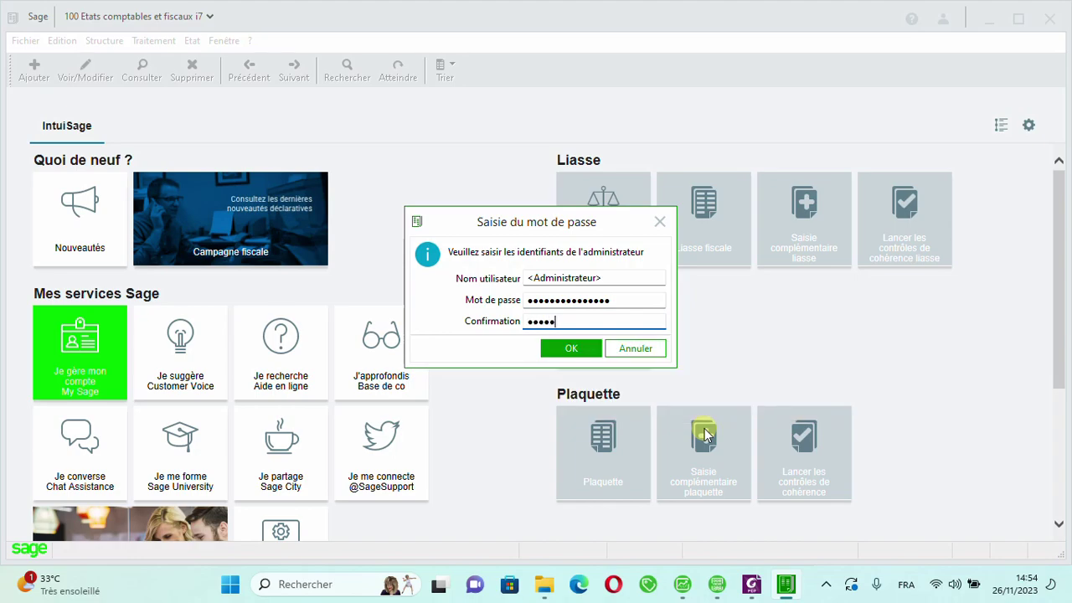
type("••••••")
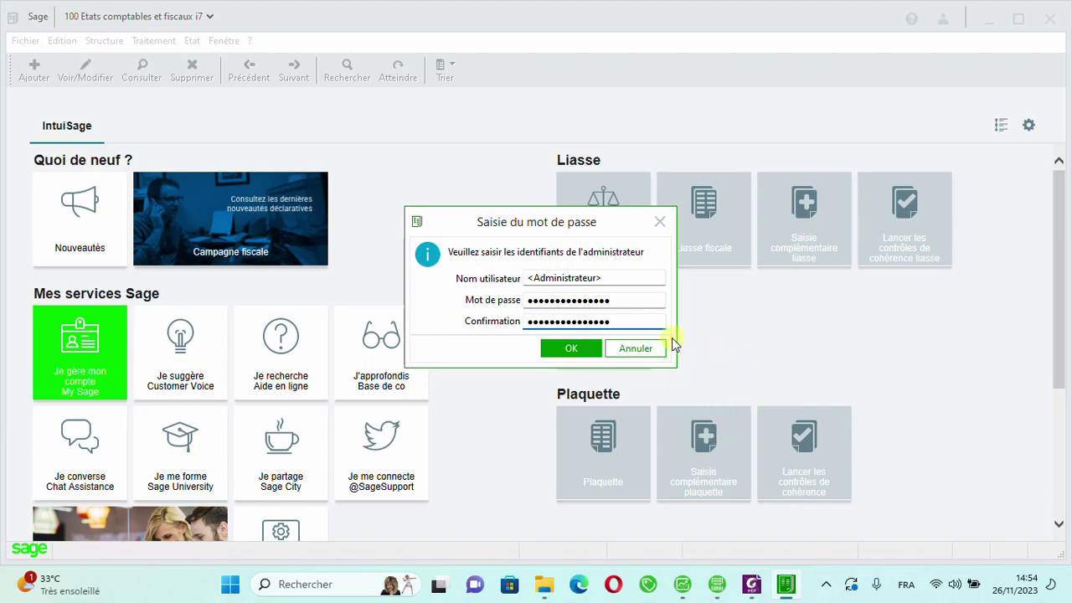
left_click(567, 350)
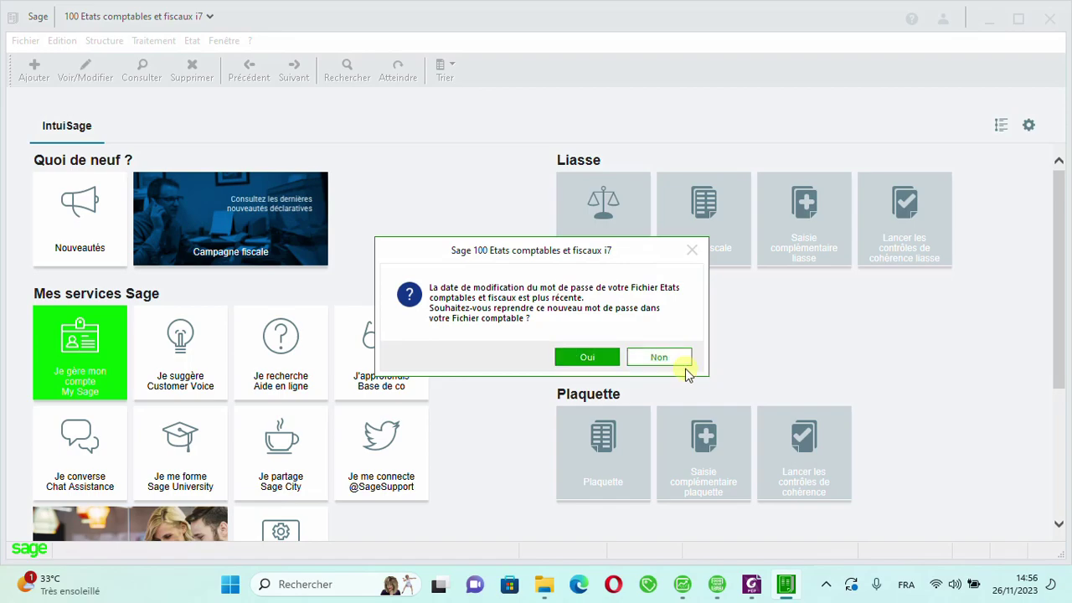
left_click(659, 358)
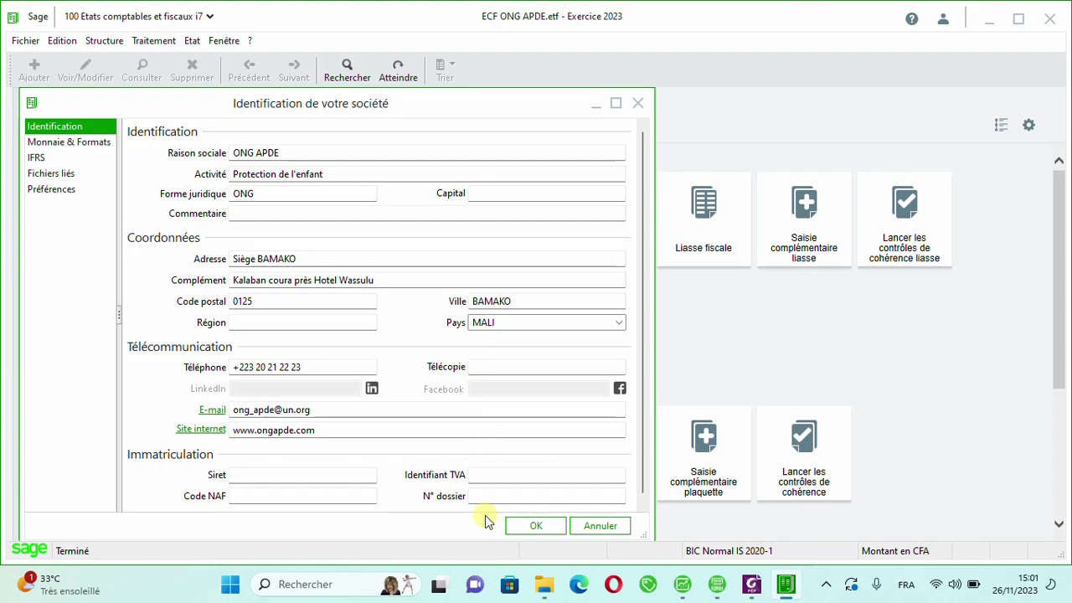
Accept the company identification sheet, and close and reopen the Paramètres société window.
left_click(524, 525)
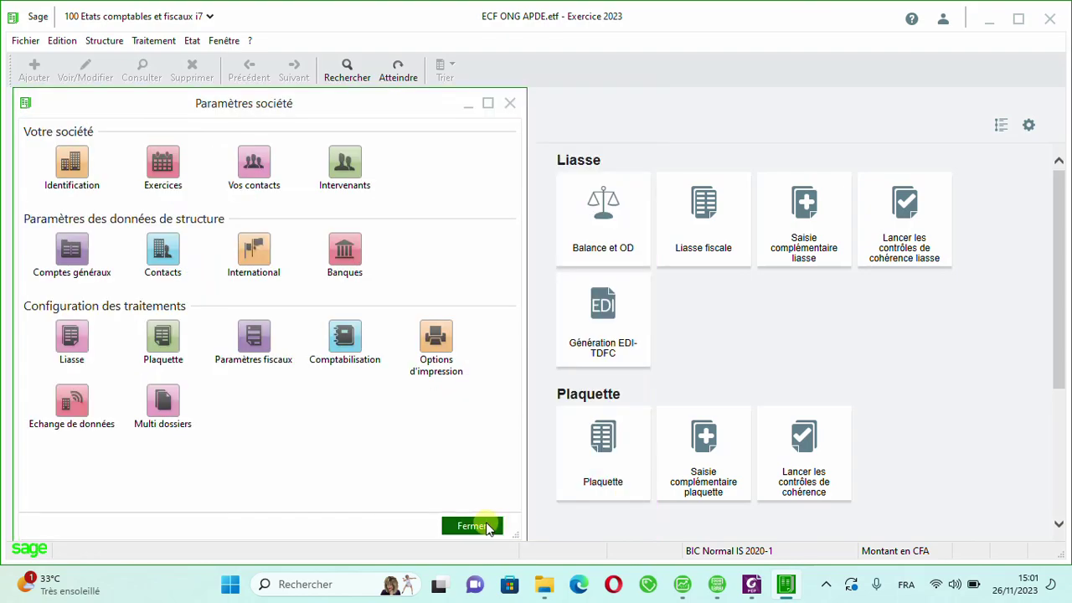
left_click(486, 522)
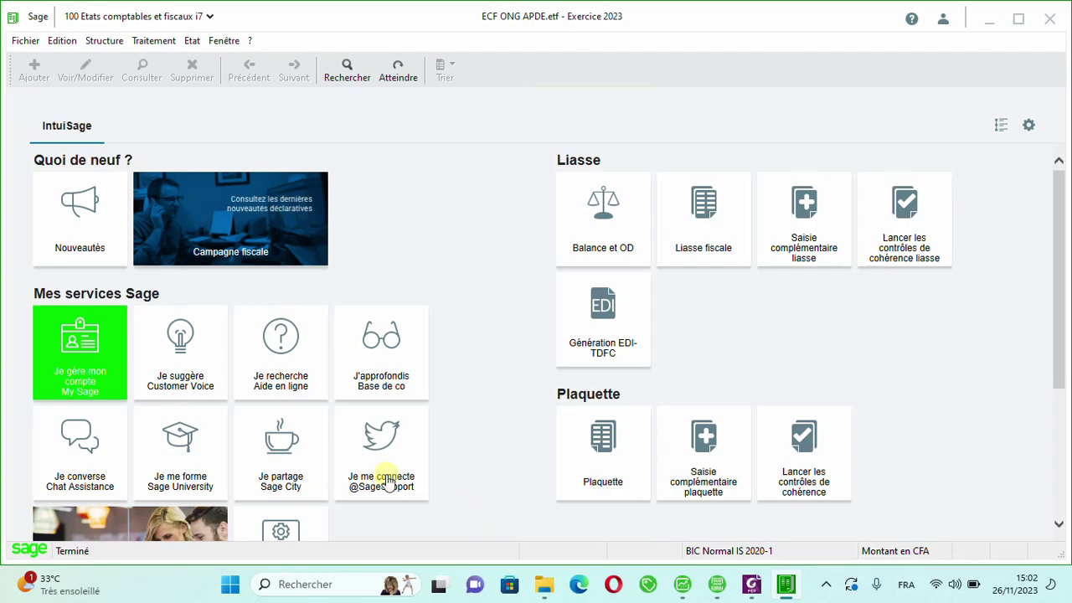
left_click(22, 43)
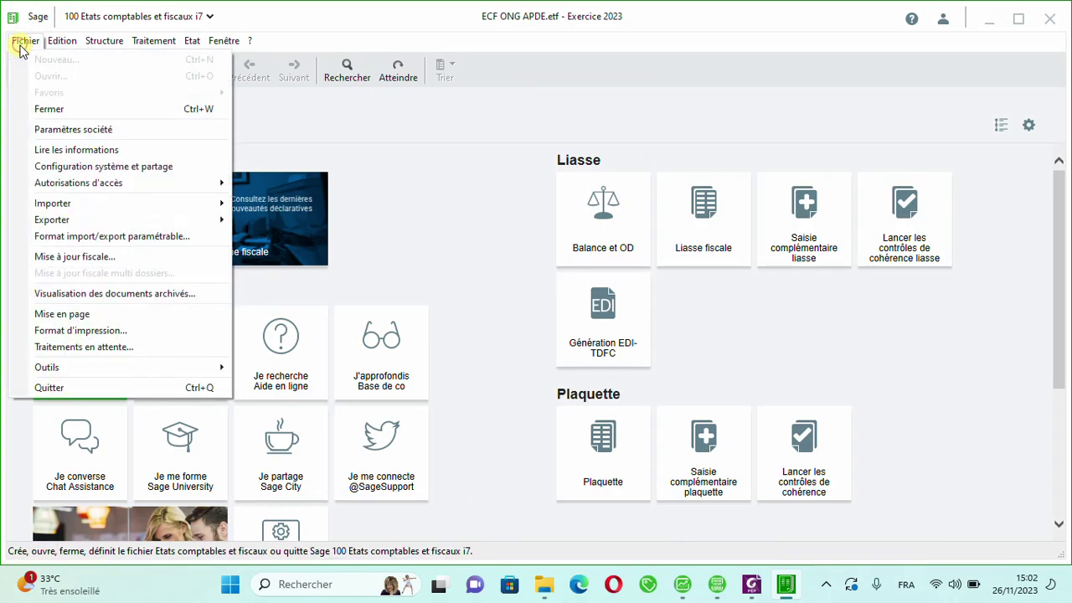
left_click(97, 132)
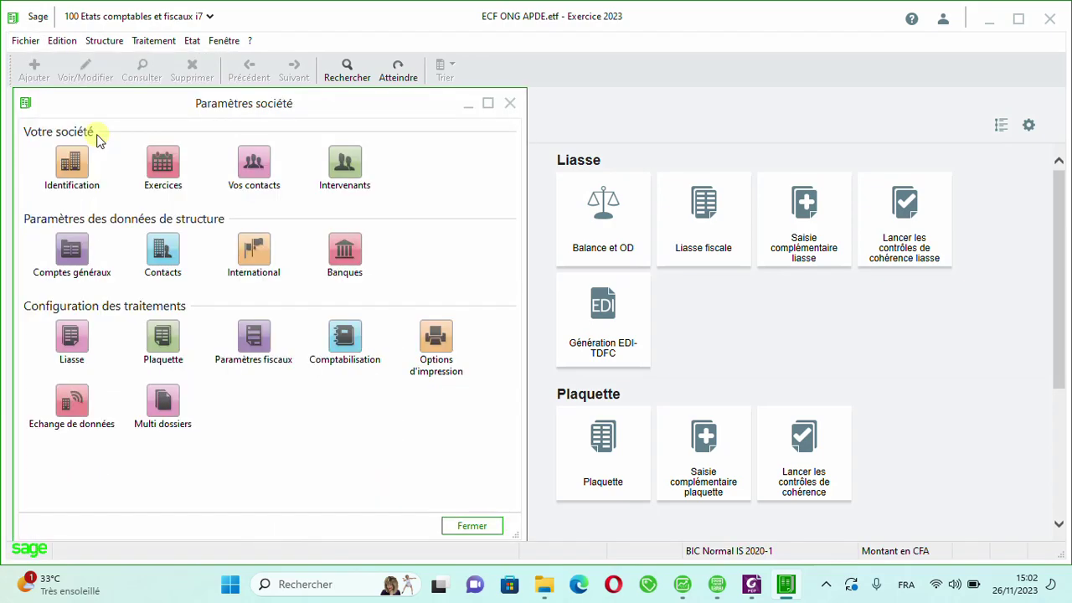
In the Liasse parameters, keep Lecture directe as the balance integration method and set its update to A l'ouverture du dossier.
left_click(74, 346)
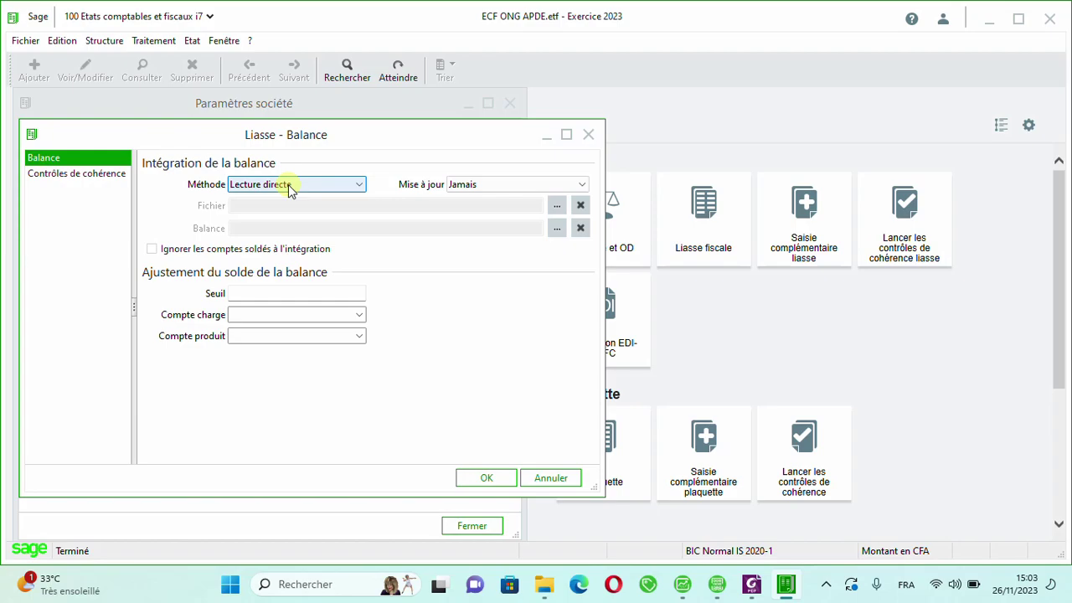
left_click(287, 185)
left_click(288, 185)
left_click(287, 185)
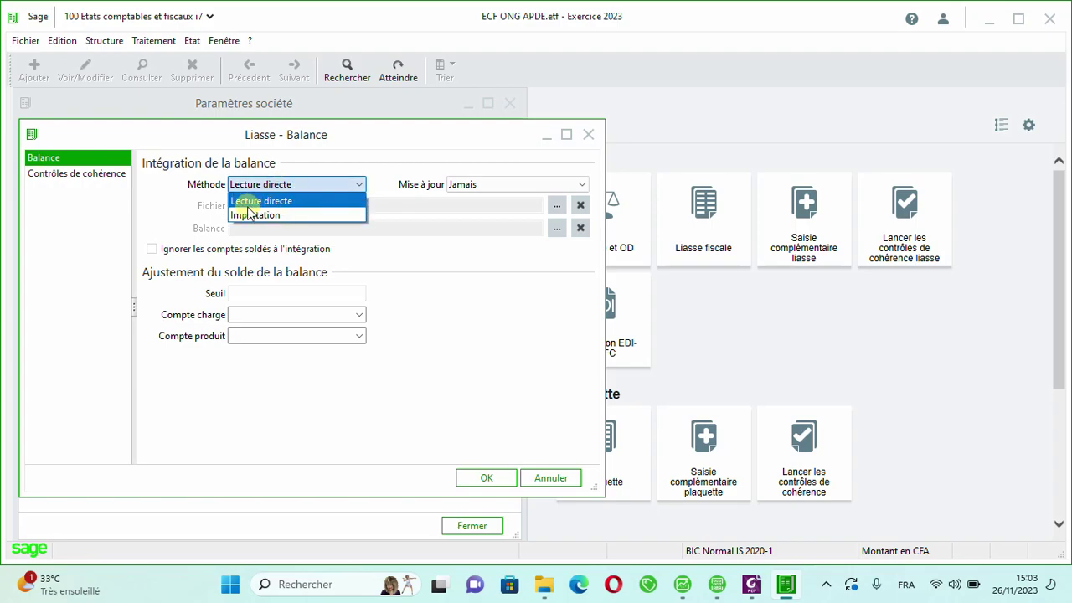
left_click(285, 184)
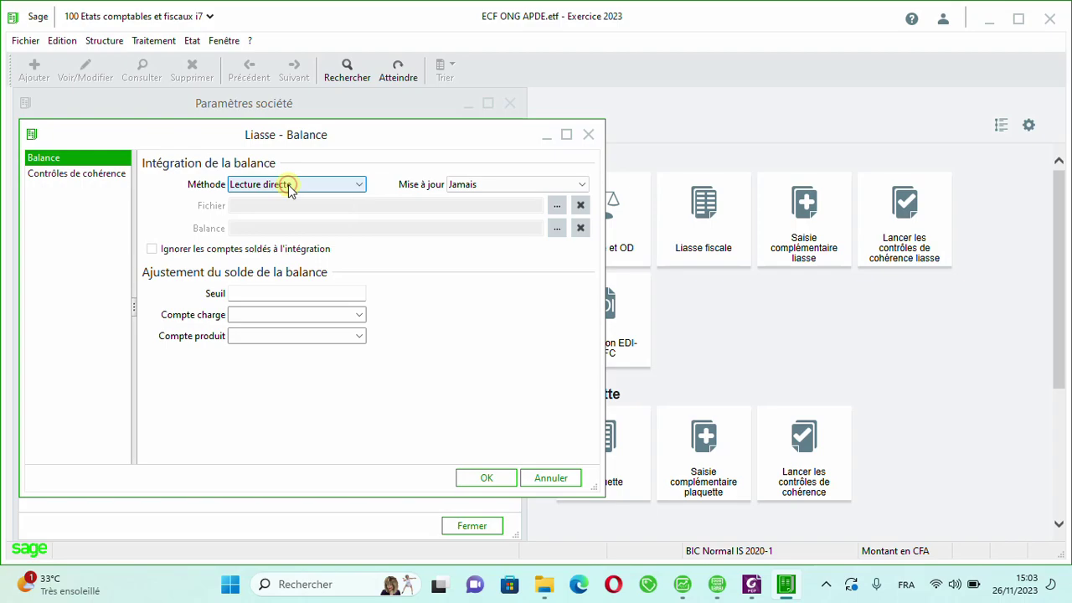
left_click(480, 184)
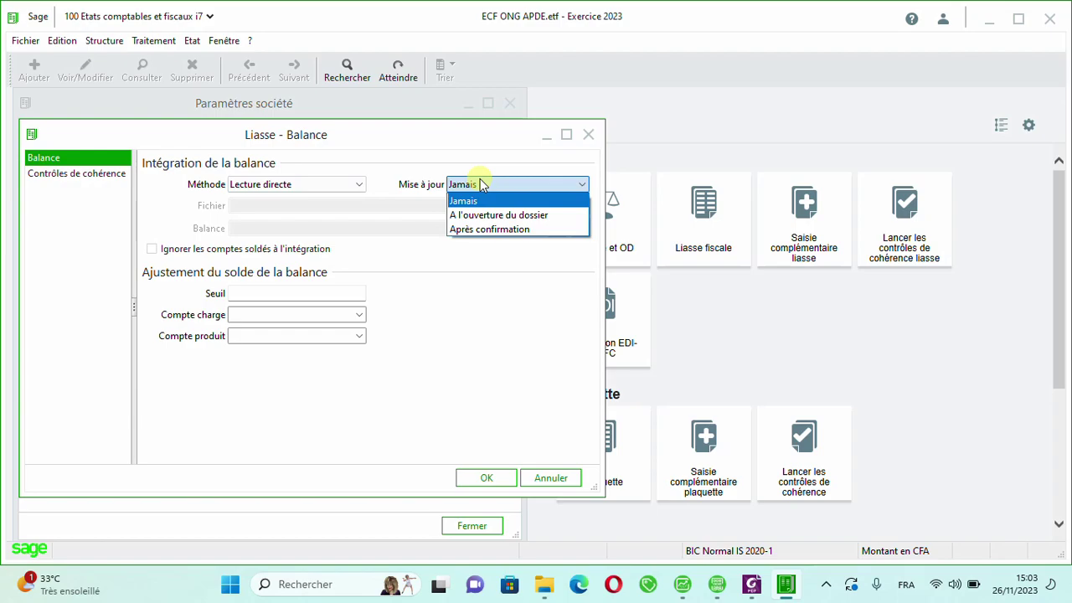
left_click(478, 215)
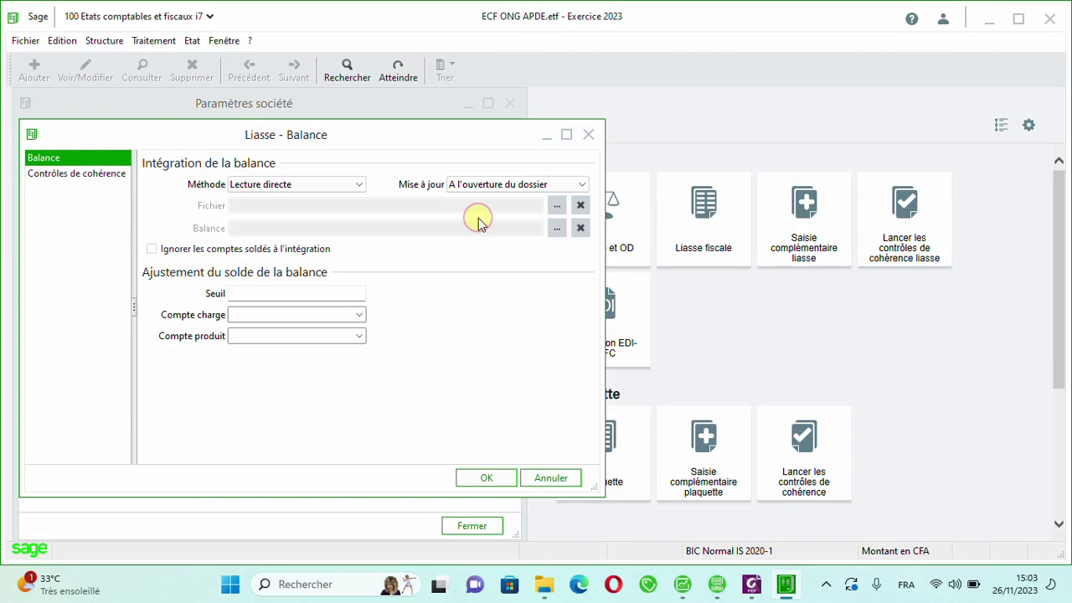
left_click(487, 478)
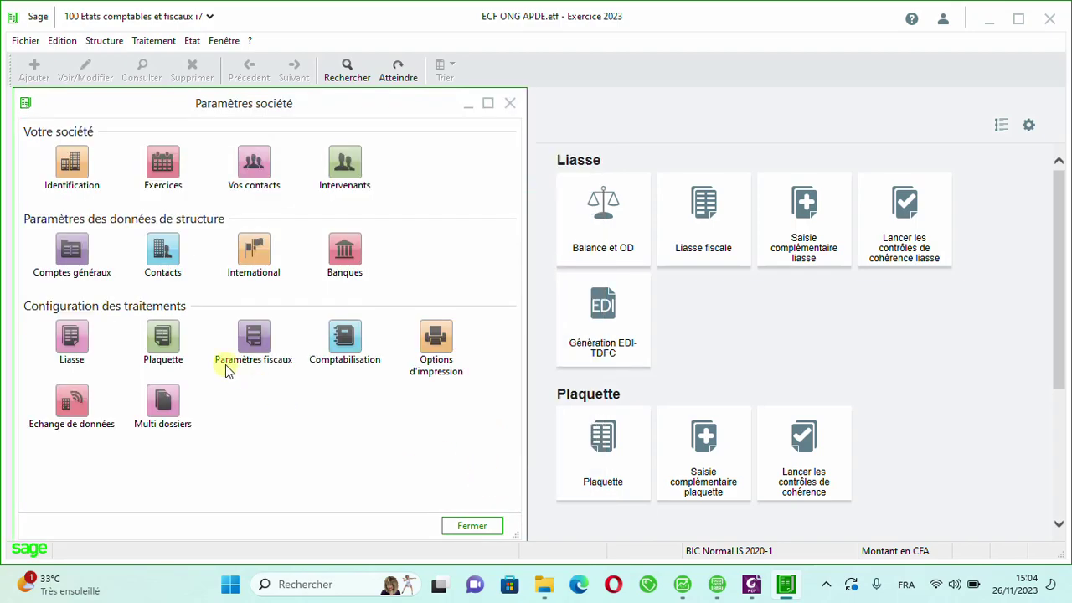
Accept SAGE REVISE NORMAL as the file's plaquette, set the Exercice accounting journal code to OD, and close the company parameters.
left_click(165, 337)
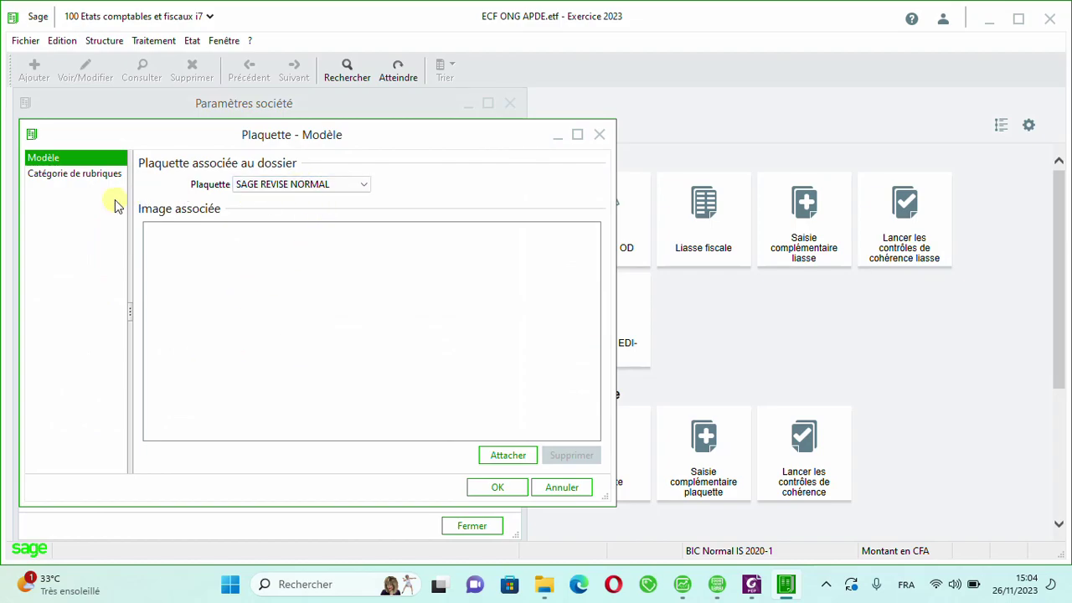
left_click(494, 488)
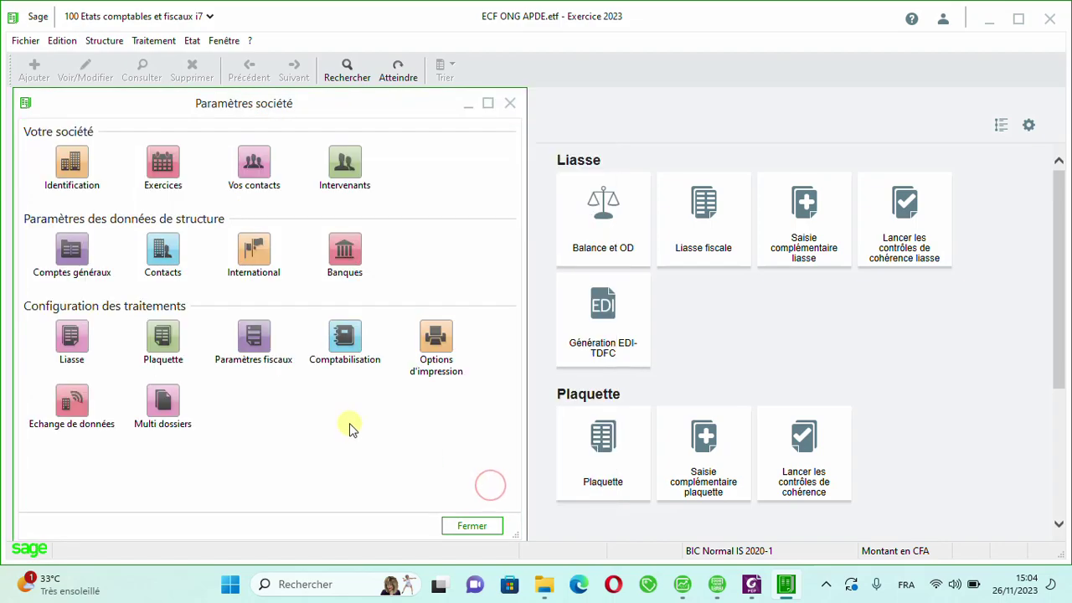
left_click(335, 345)
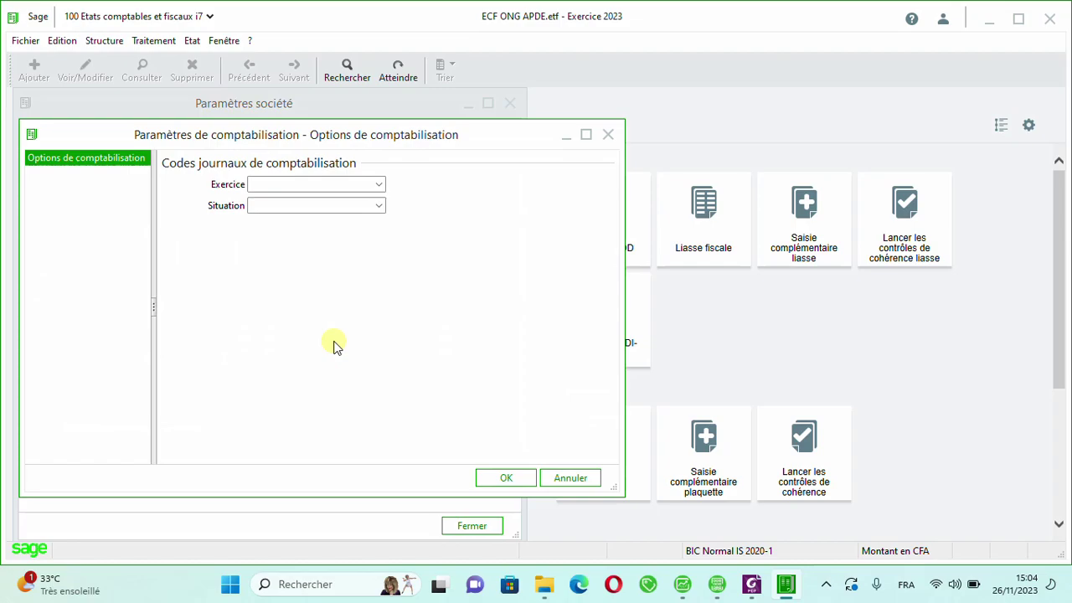
left_click(378, 185)
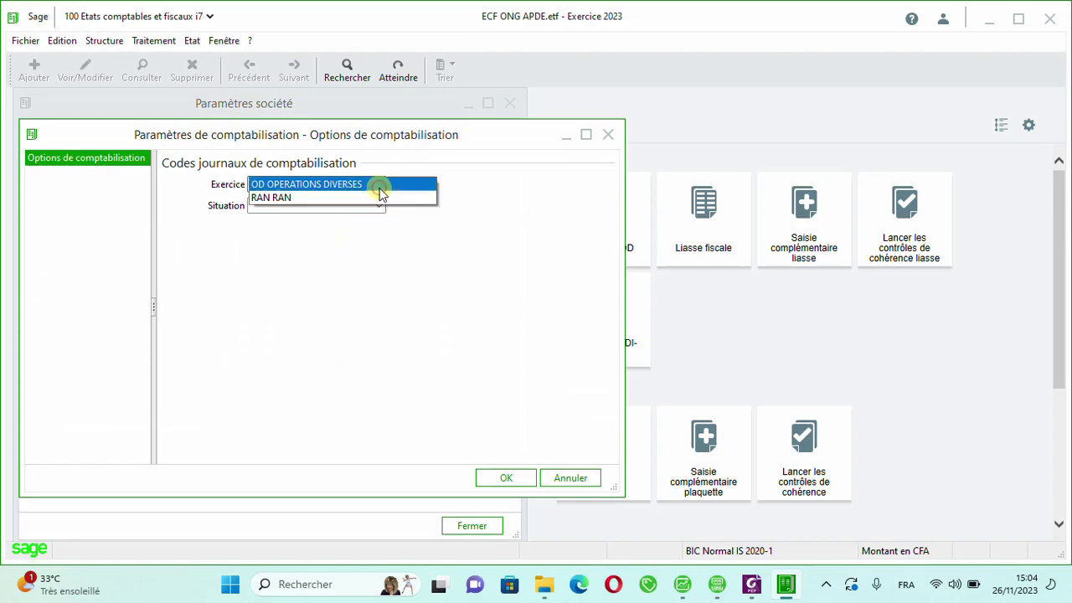
left_click(375, 186)
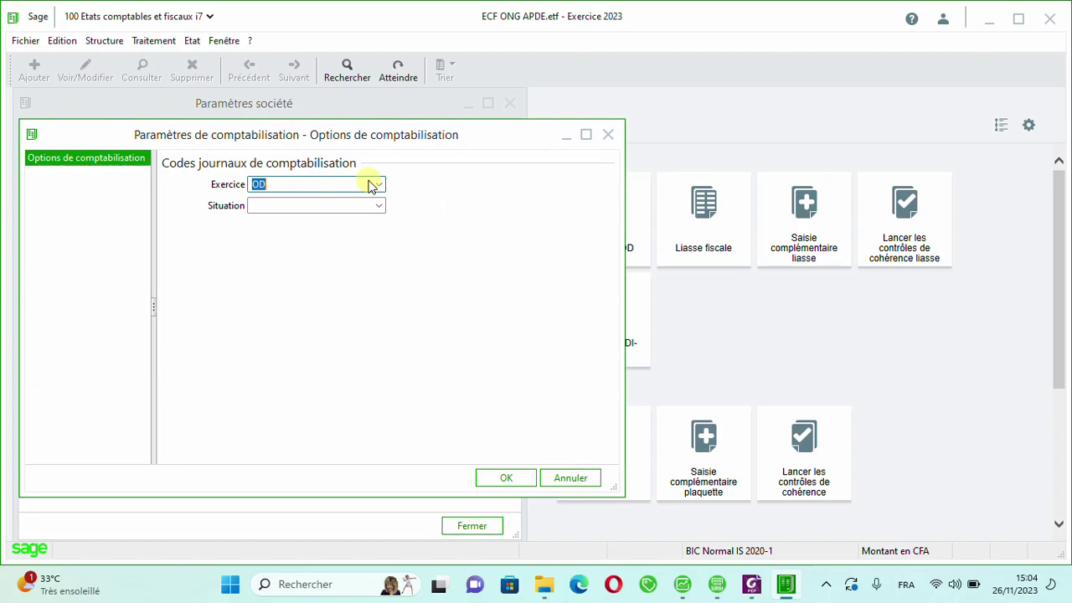
left_click(499, 478)
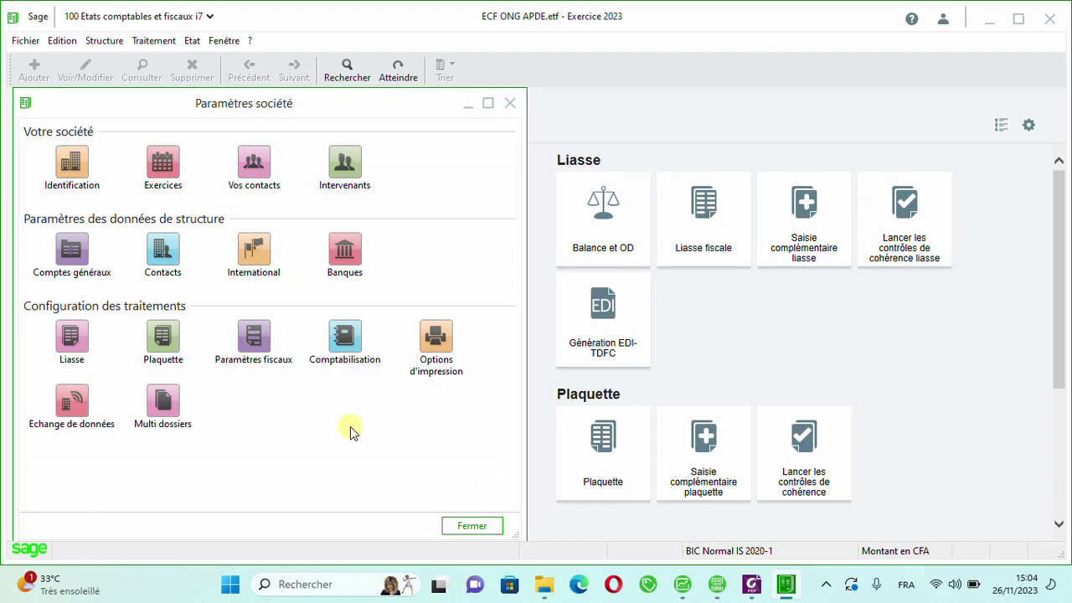
left_click(462, 526)
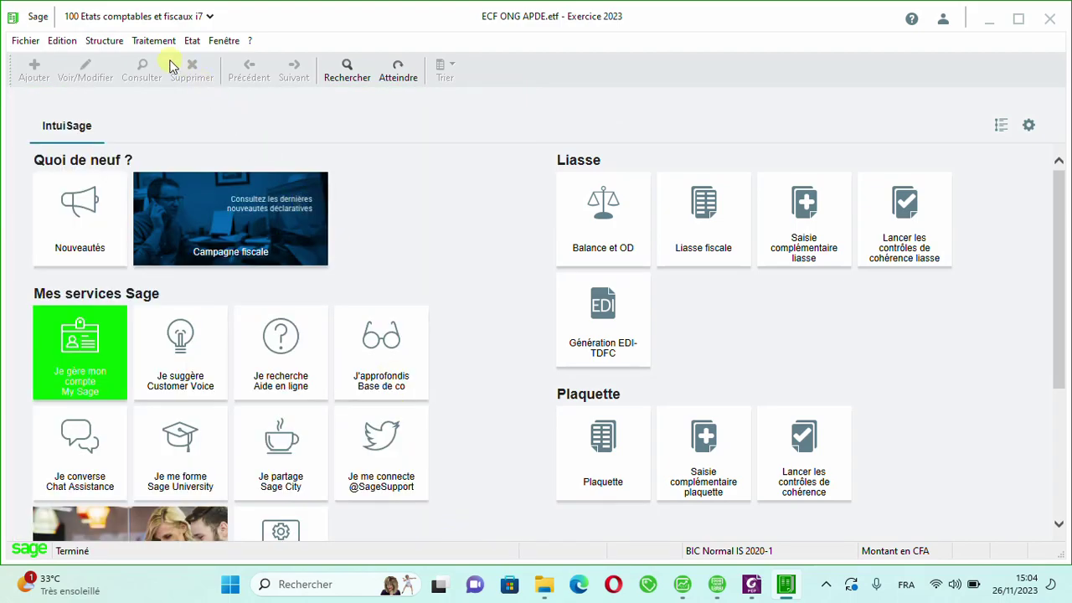
Integrate the accounting balance into the file through Balance et OD and close the balance window.
left_click(151, 40)
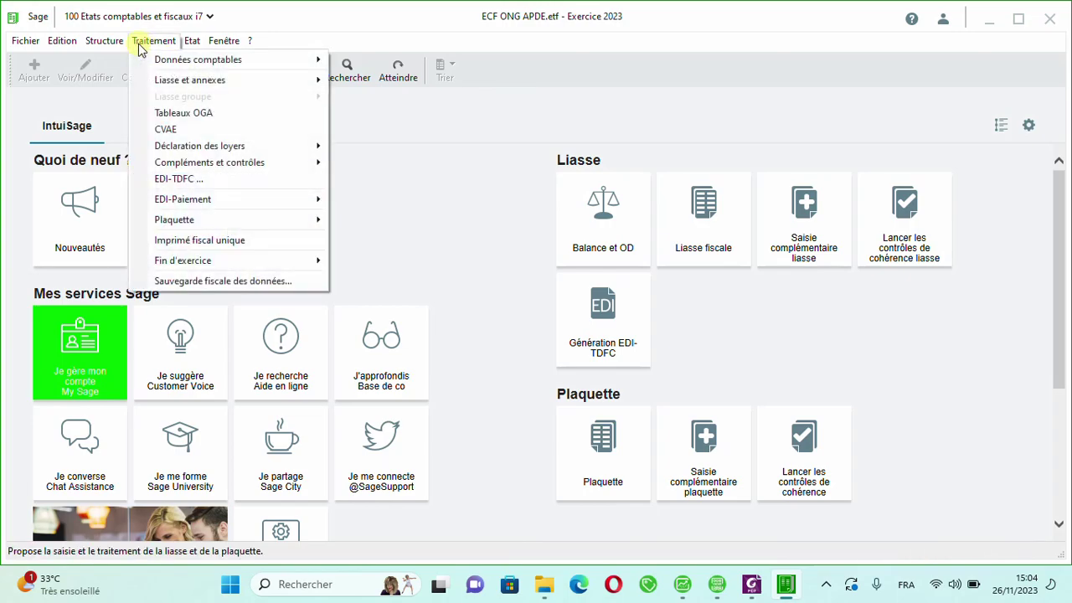
mouse_move(260, 61)
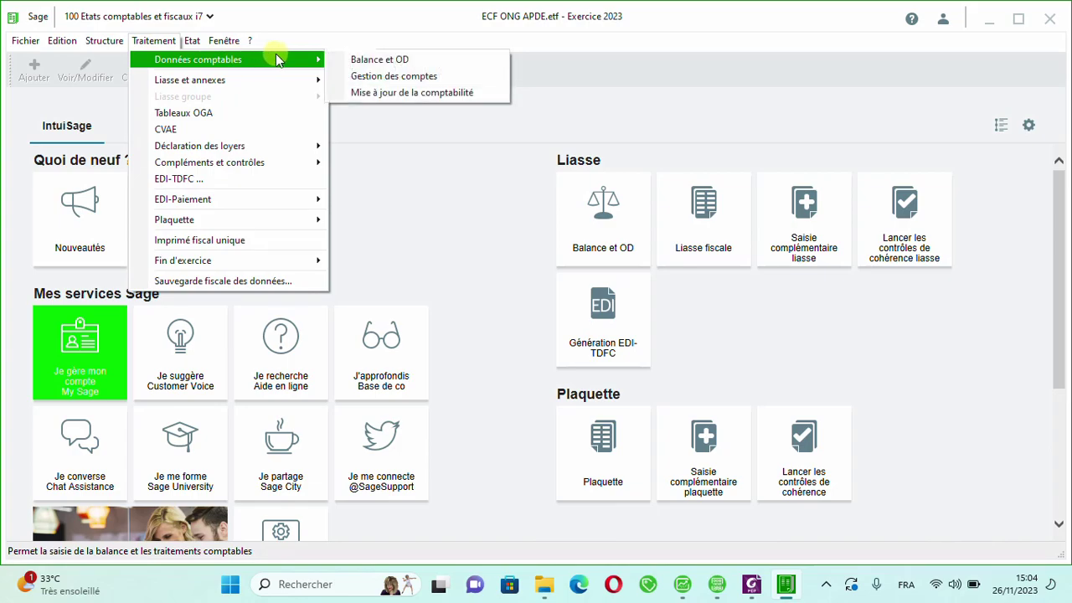
left_click(401, 60)
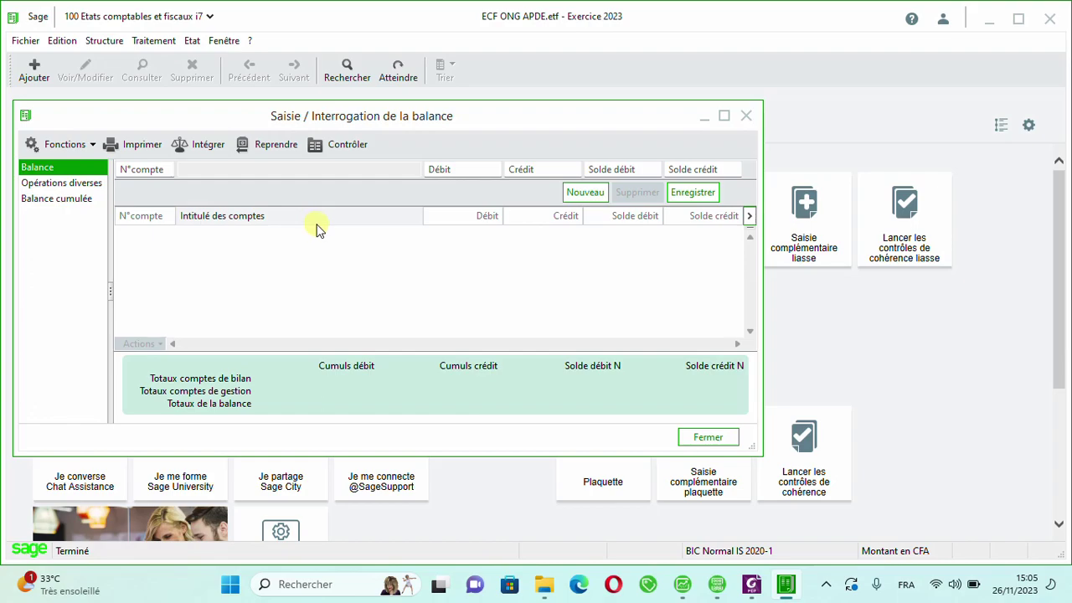
left_click(206, 149)
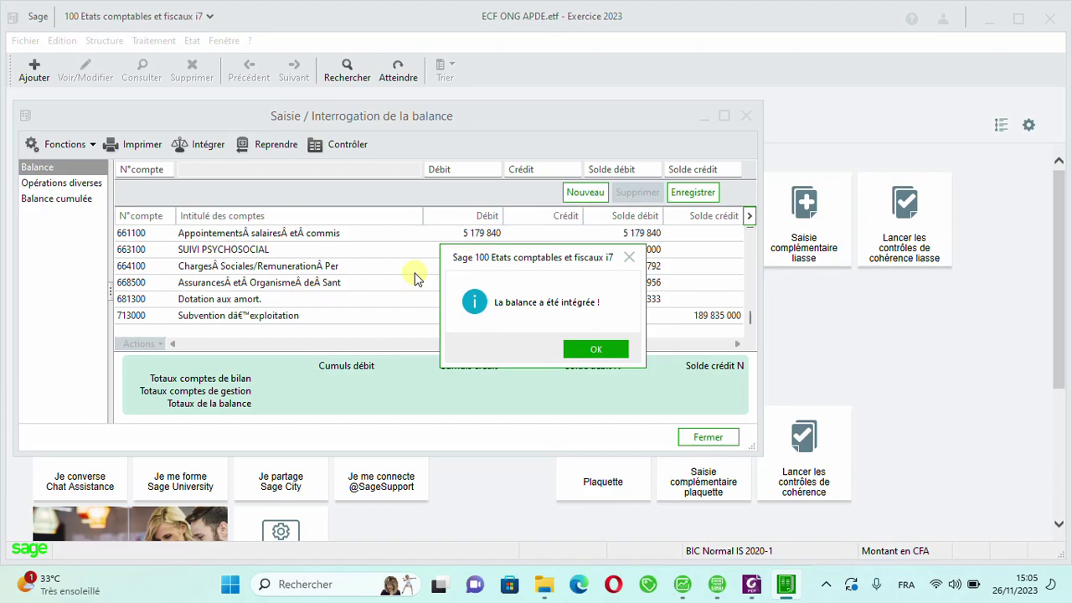
left_click(596, 351)
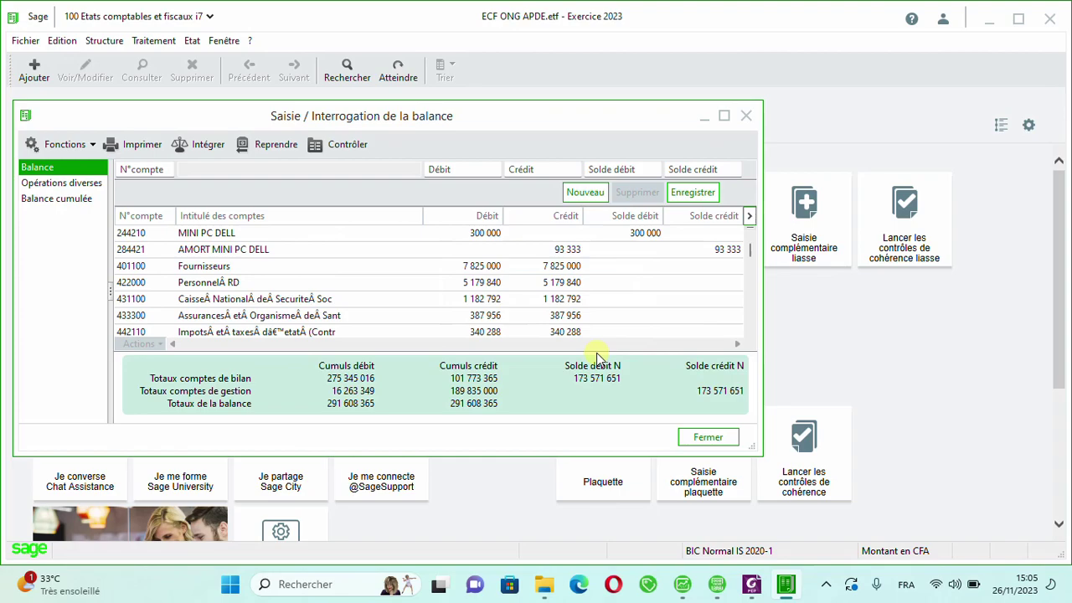
left_click(708, 437)
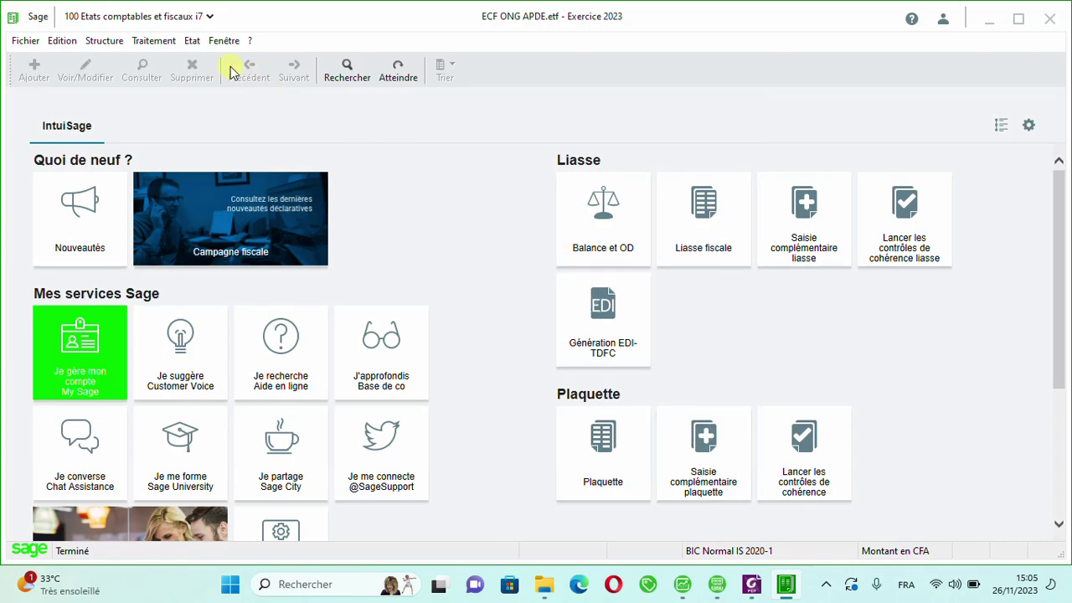
Review the integrated accounts and the balance totals in Balance et OD, and close the window.
left_click(163, 46)
mouse_move(288, 60)
left_click(373, 66)
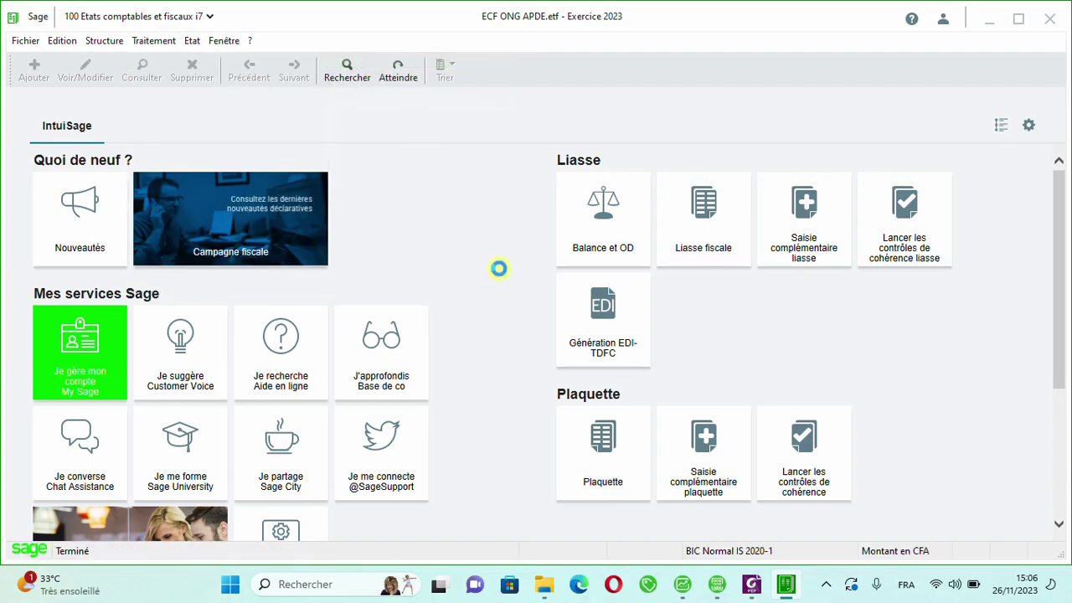
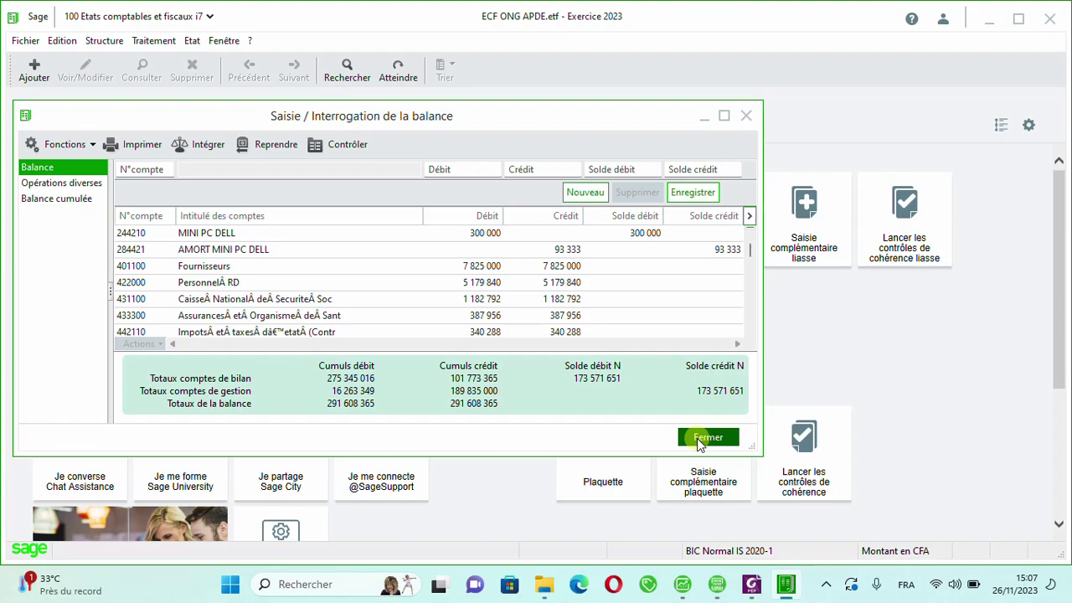
left_click(704, 438)
Open the SAGE REVISE NORMAL record from the plaquette models.
left_click(117, 41)
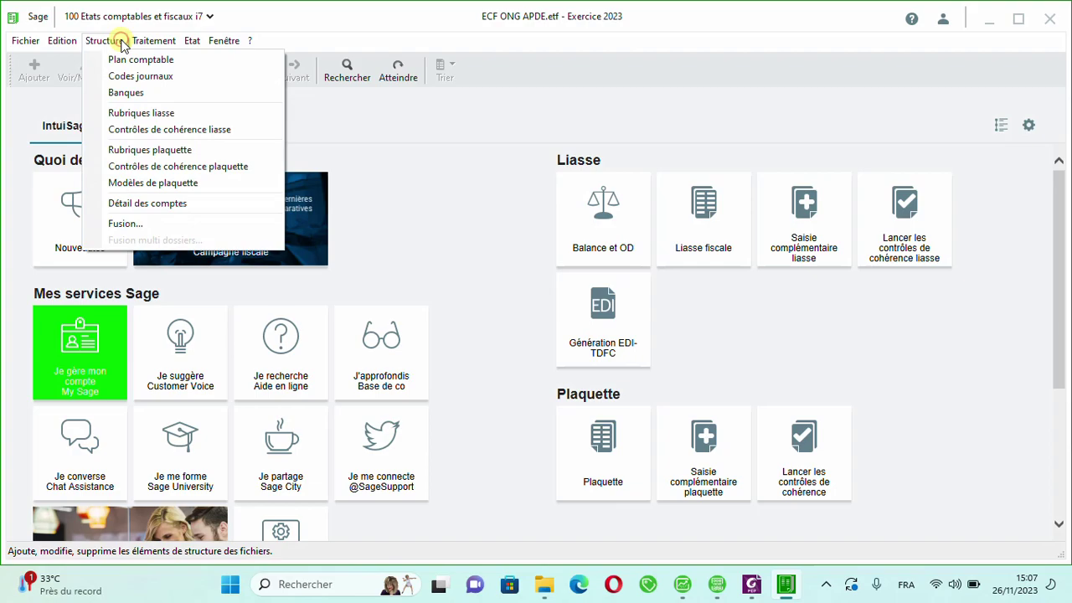
left_click(155, 183)
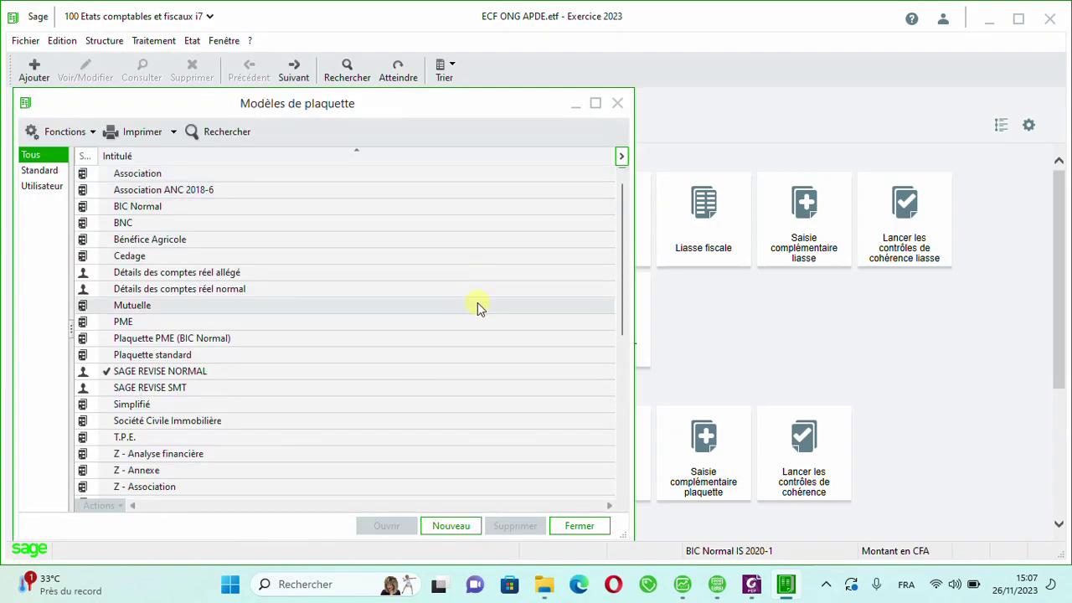
left_click(266, 374)
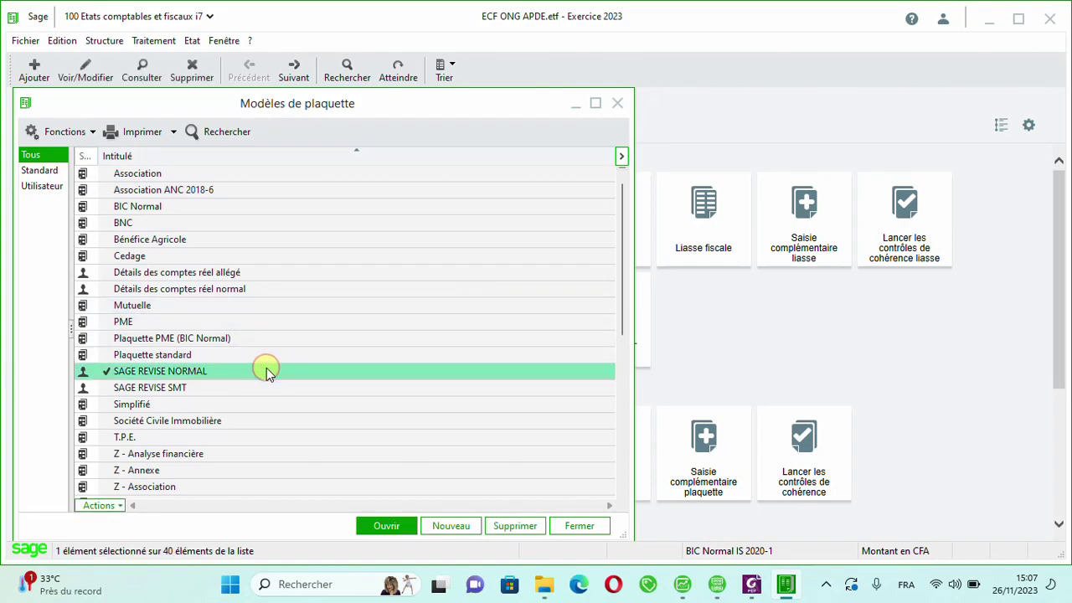
double_click(267, 374)
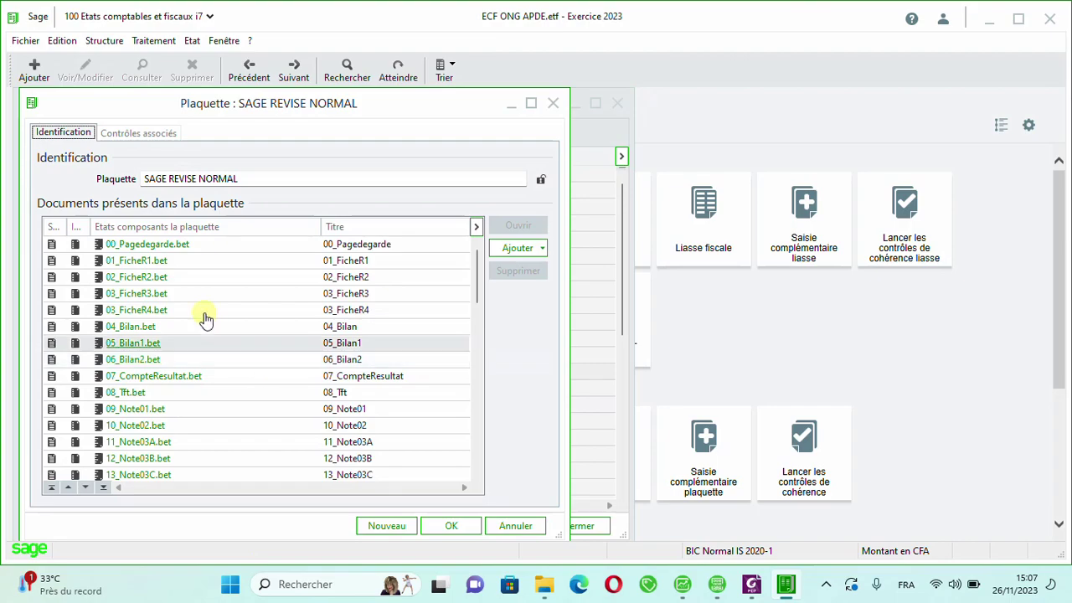
Open the layout document details of 00_Pagedegarde.bet in the plaquette's document list.
left_click(261, 250)
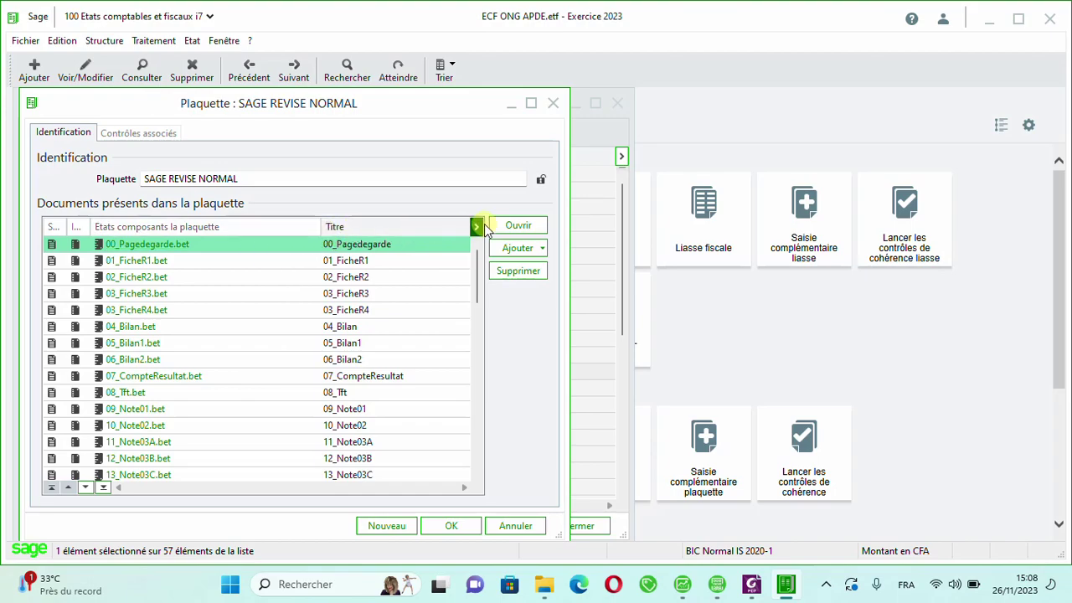
left_click(518, 226)
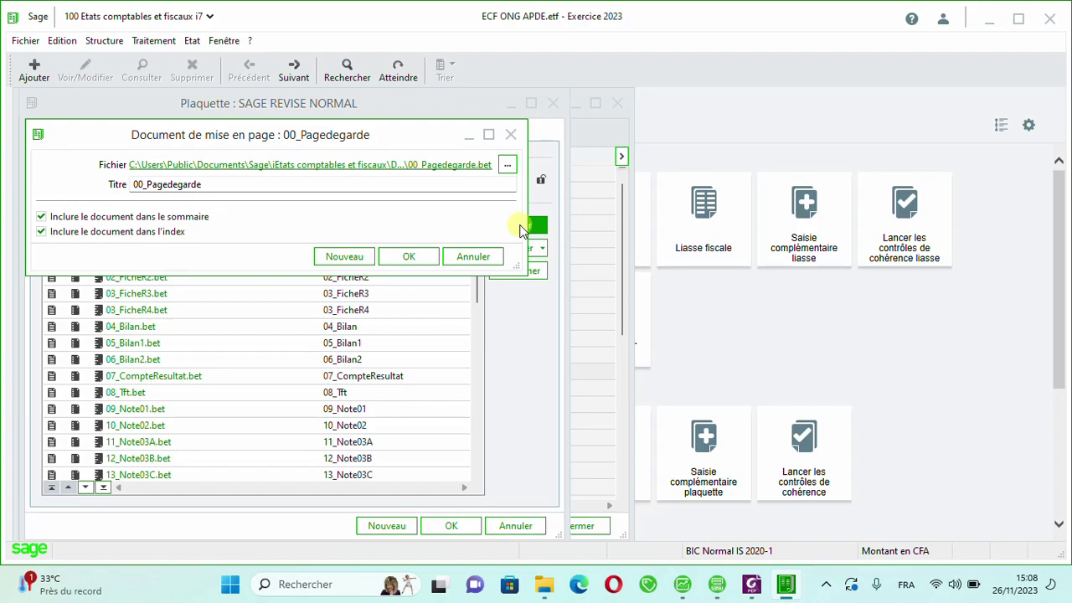
left_click(486, 259)
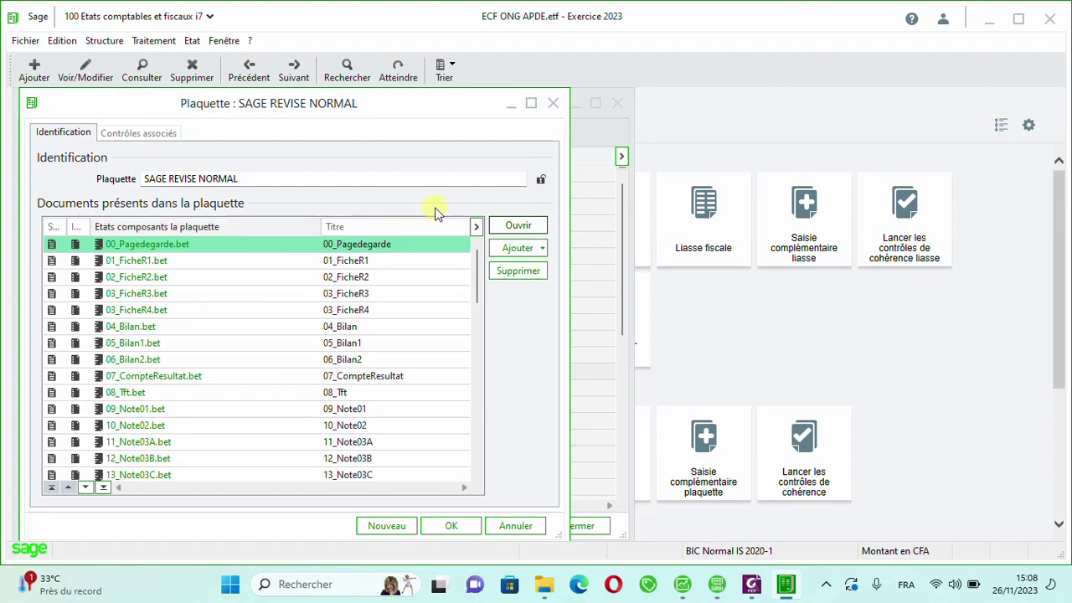
left_click(518, 226)
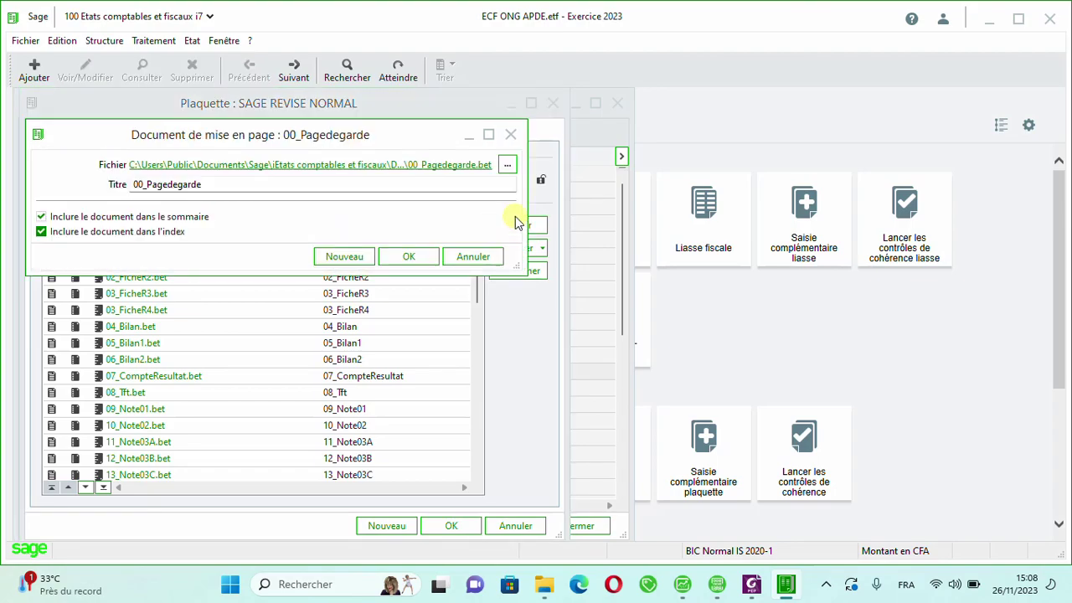
Link the 00_Pagedegarde document to 00_Pagedegarde.bet from SAGE ETATS COMPTABLES ECF\Syscohada Révisé and validate its layout details.
left_click(508, 166)
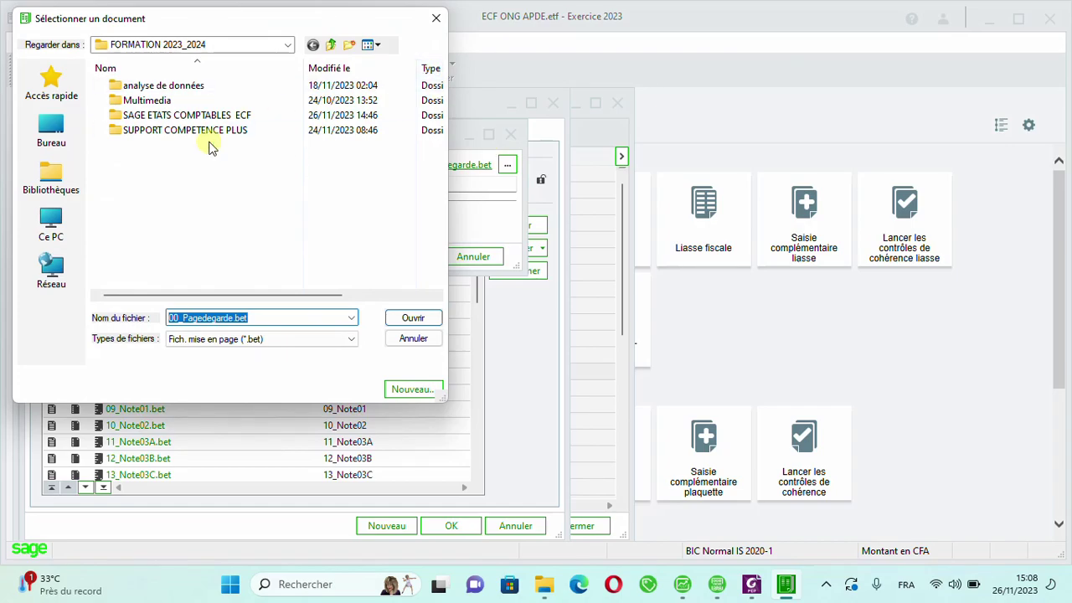
left_click(177, 114)
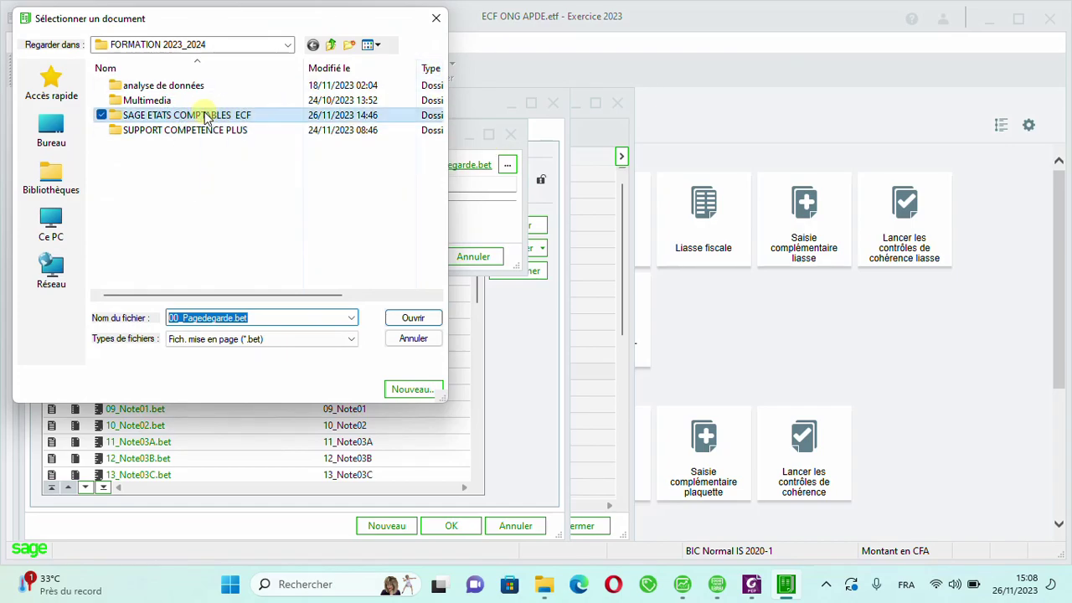
double_click(230, 115)
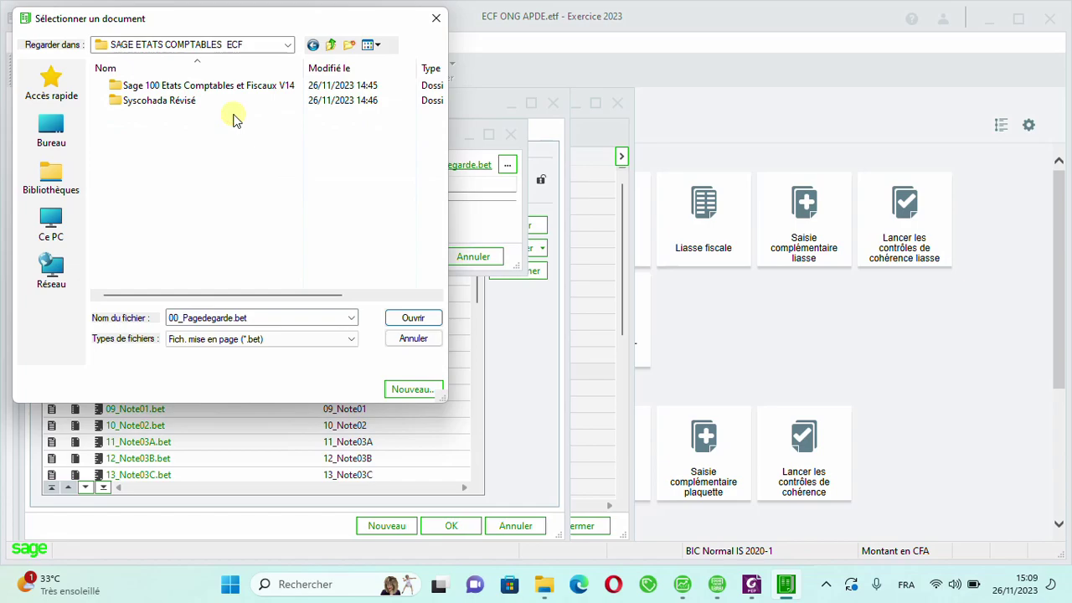
left_click(146, 110)
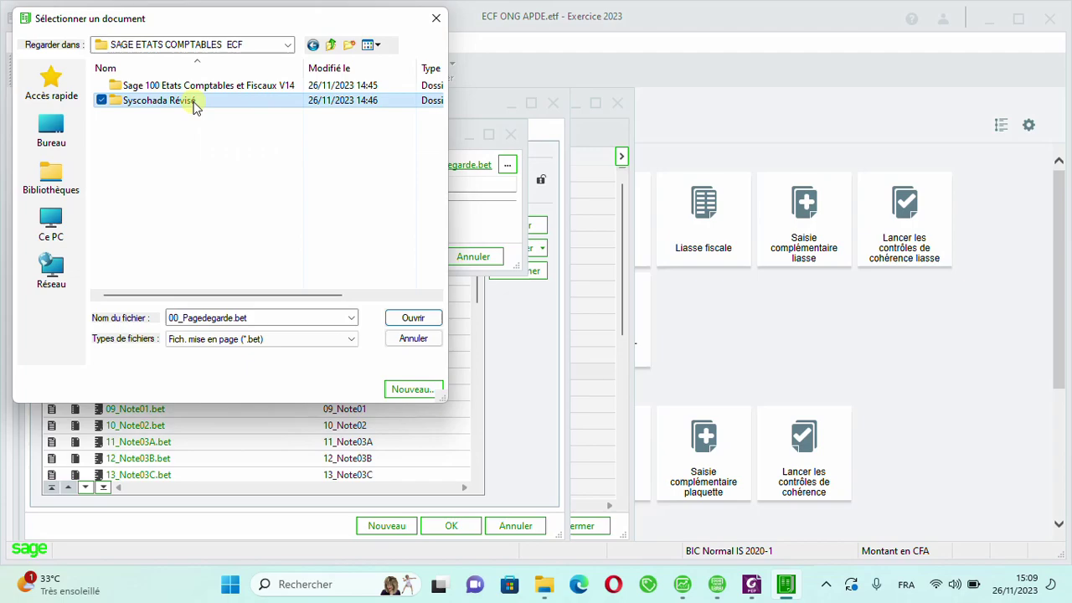
double_click(194, 105)
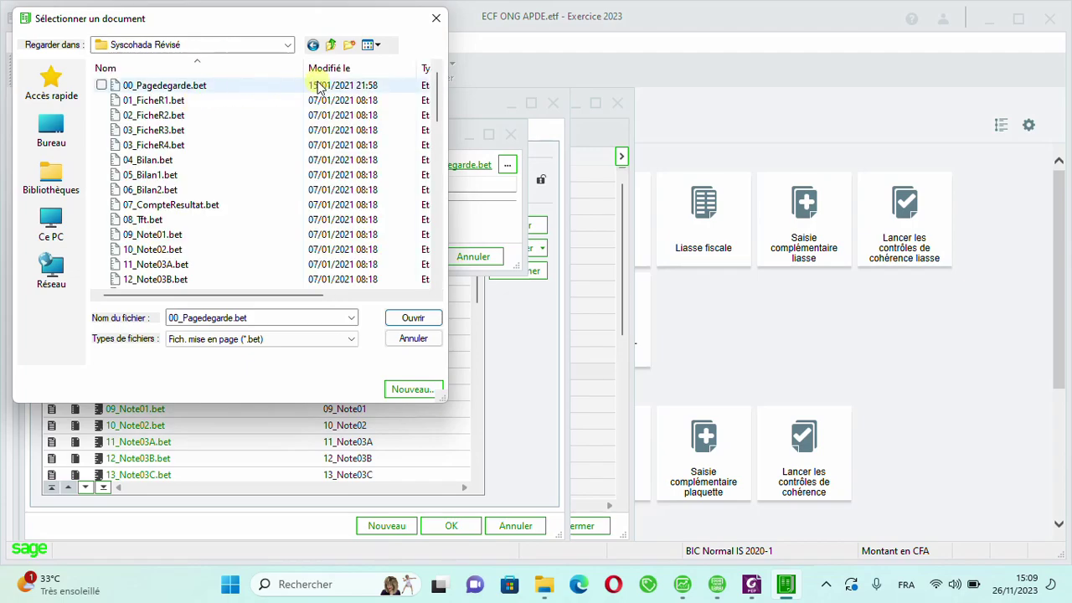
left_click(219, 87)
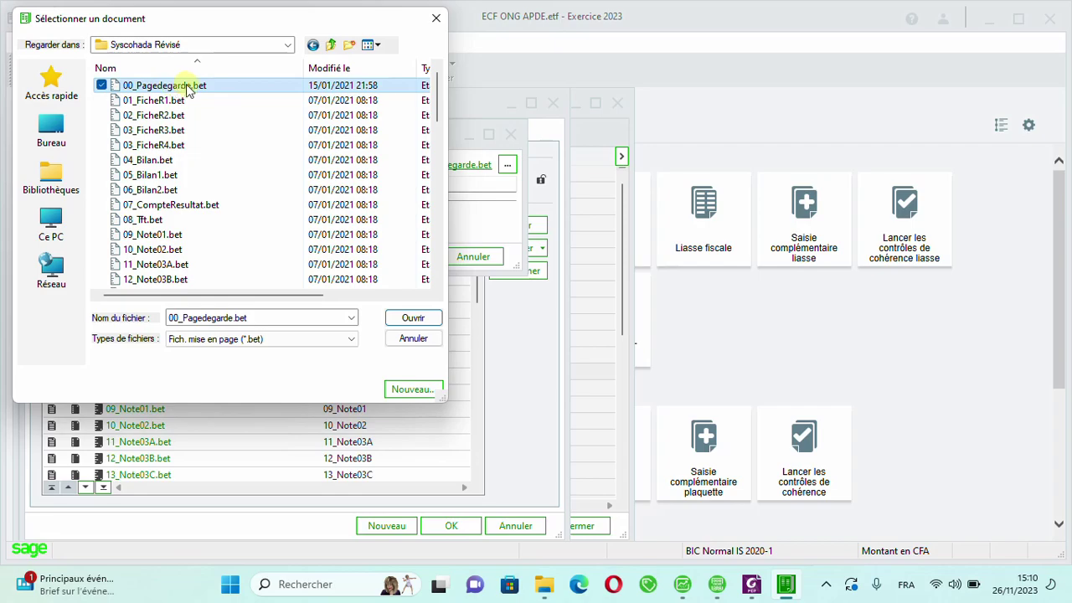
left_click(411, 318)
left_click(408, 258)
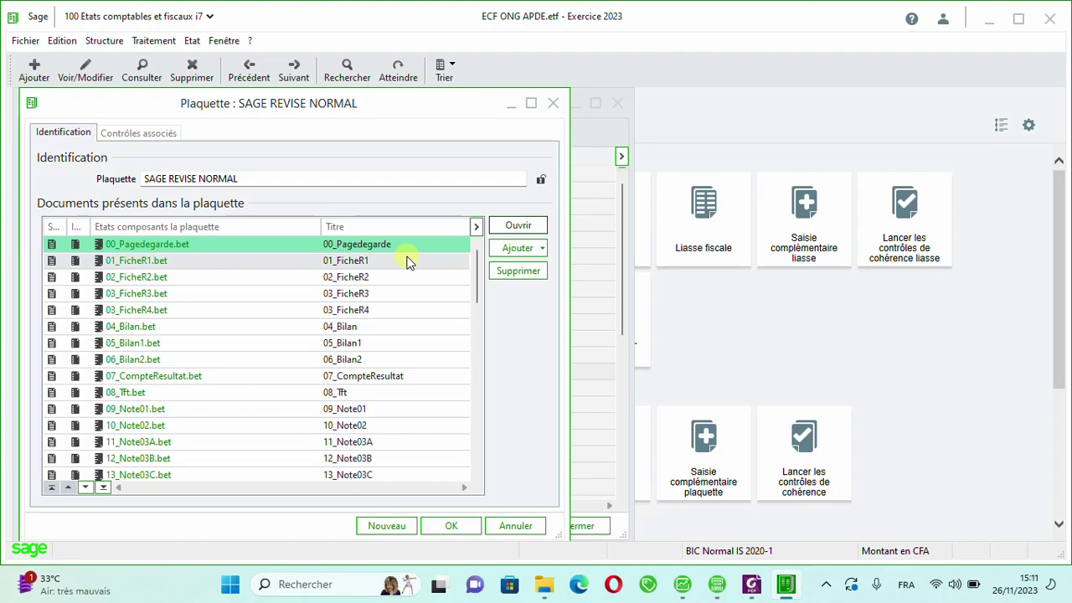
Relink the plaquette's 01_FicheR1 document to 01_FicheR1.bet in the Syscohada Révisé folder and validate it.
left_click(312, 265)
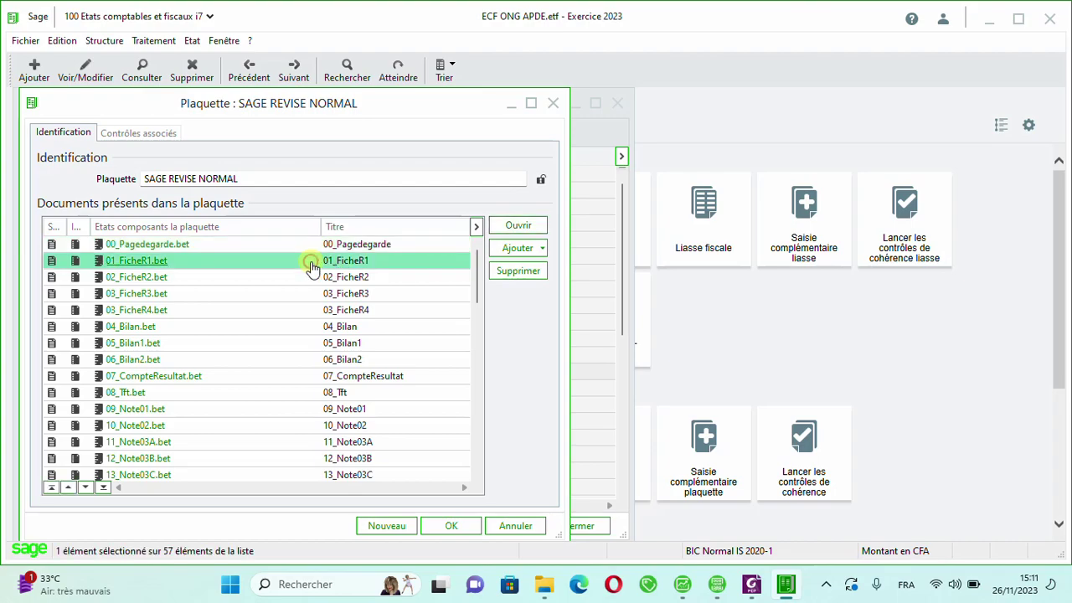
left_click(511, 224)
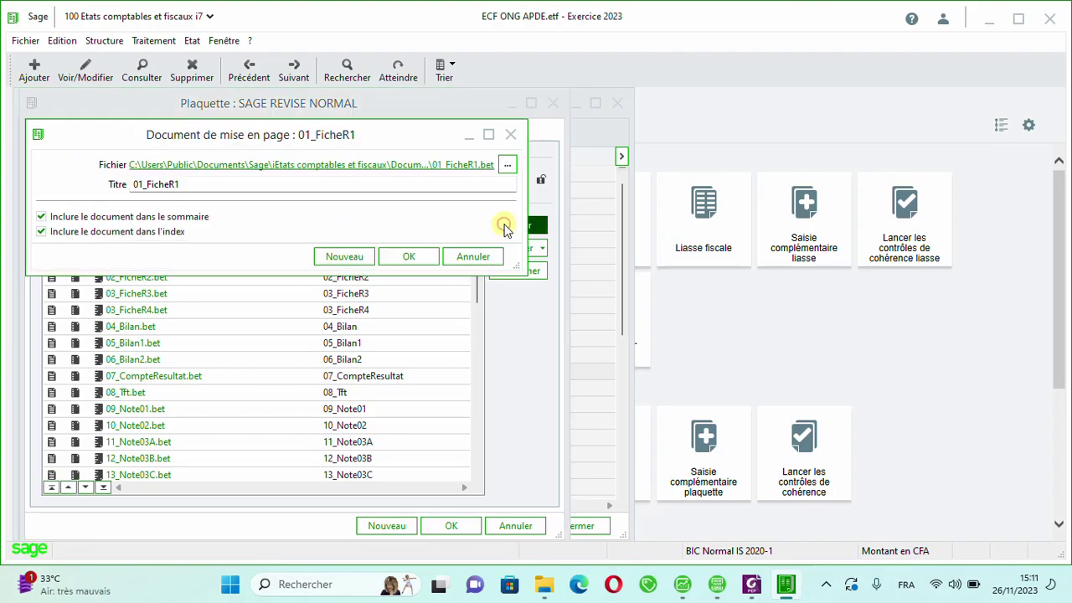
left_click(507, 165)
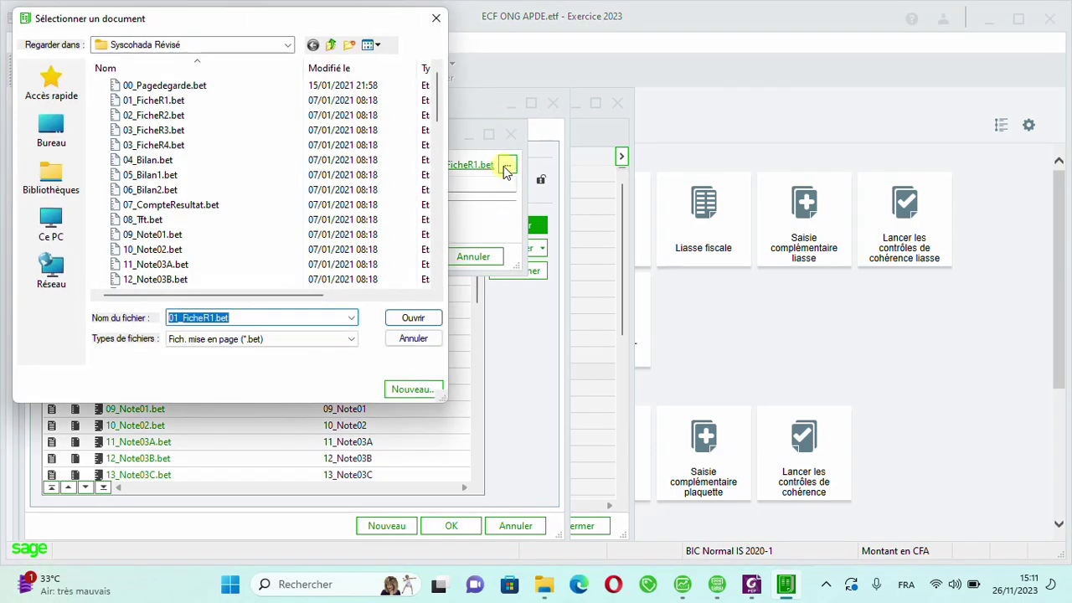
left_click(411, 319)
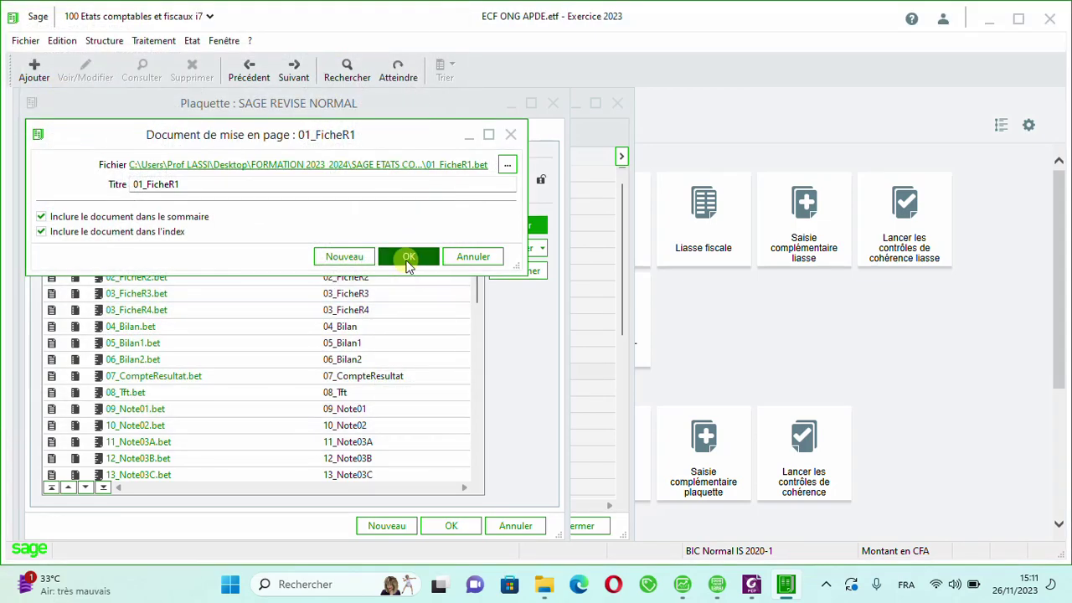
left_click(409, 257)
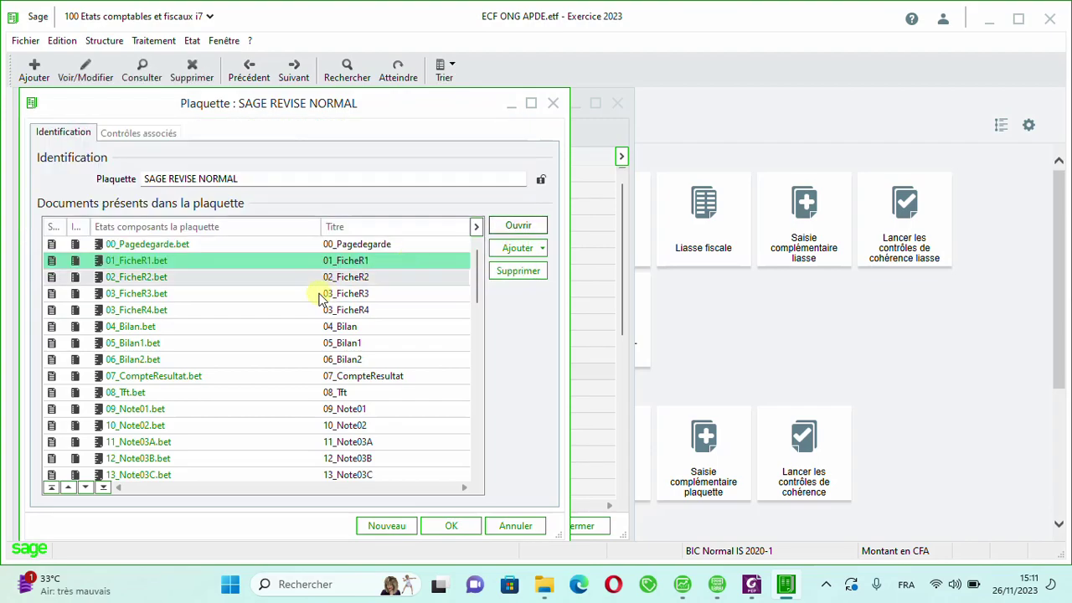
Open the 02_FicheR2 document's layout details and start choosing its replacement layout file.
left_click(221, 277)
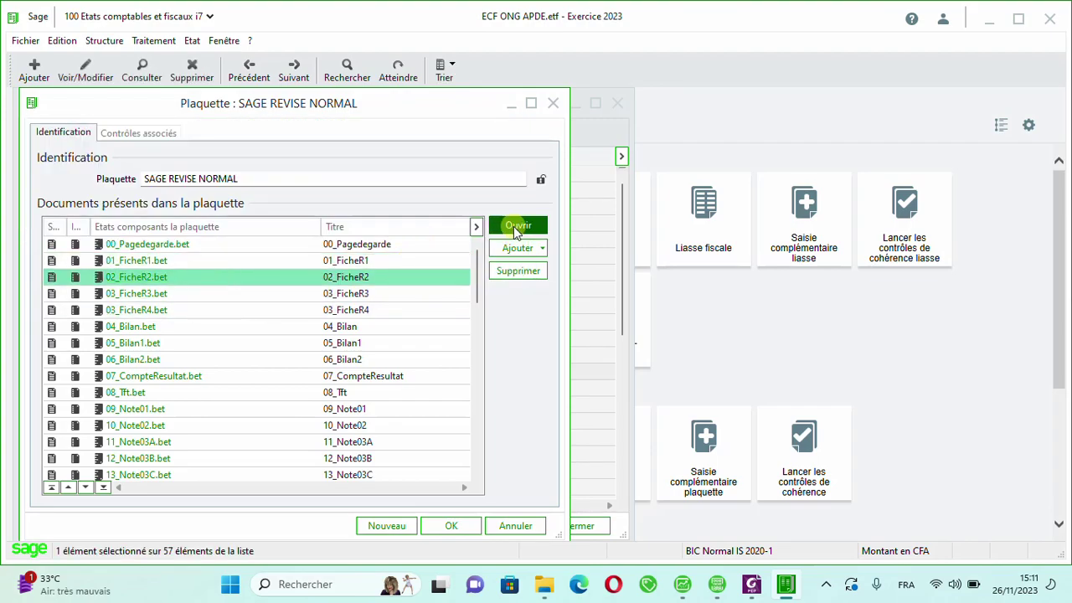
left_click(512, 226)
left_click(507, 166)
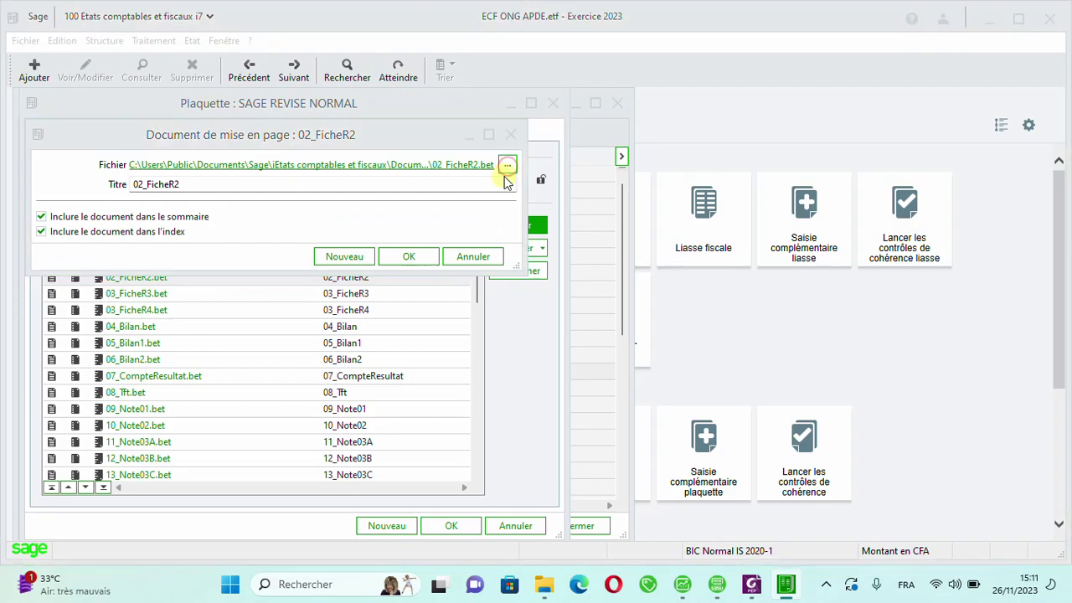
Relink the 02_FicheR2 and 03_FicheR3 layout documents to 02_FicheR2.bet and 03_FicheR3.bet in the Syscohada Révisé folder.
left_click(413, 319)
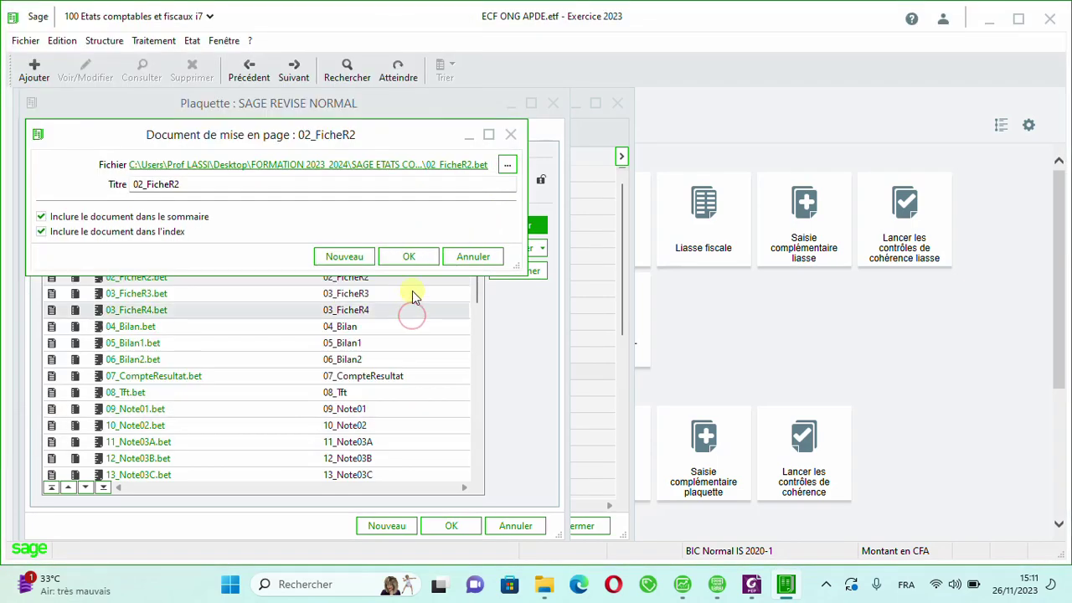
left_click(407, 256)
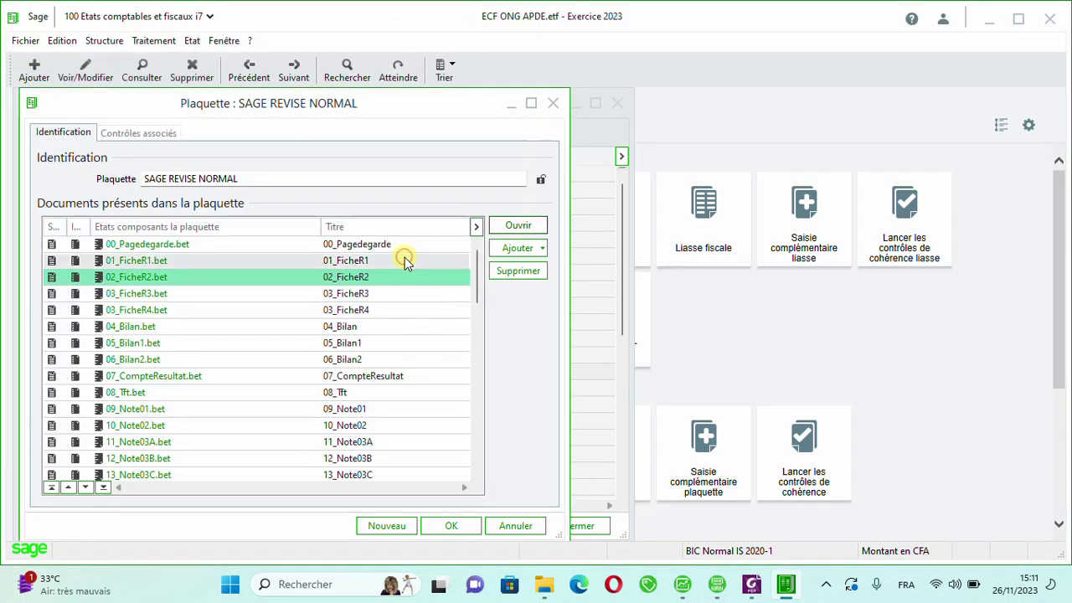
left_click(353, 291)
left_click(521, 224)
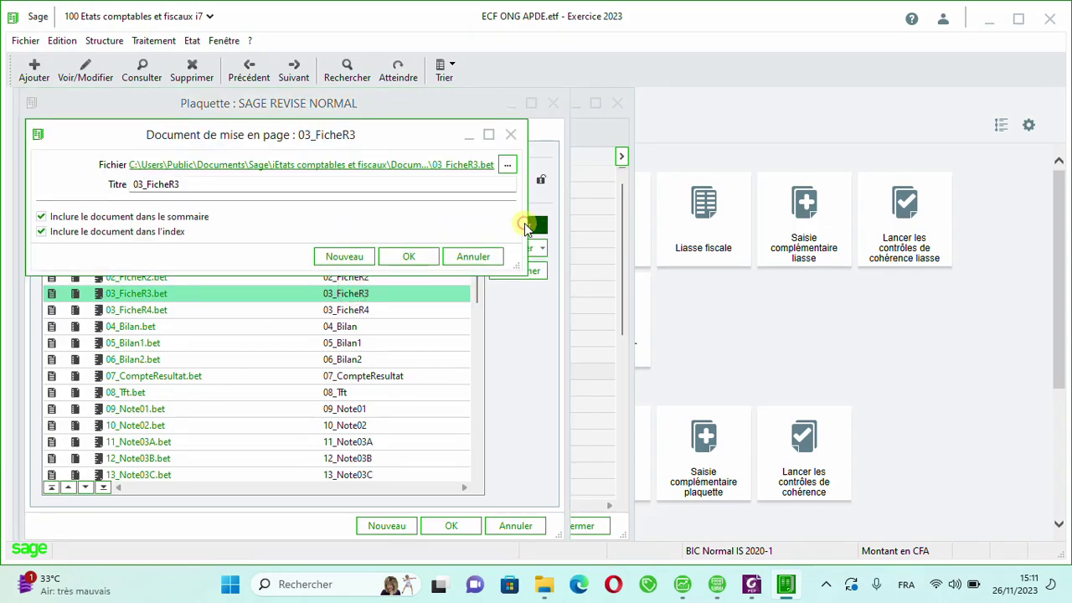
left_click(506, 168)
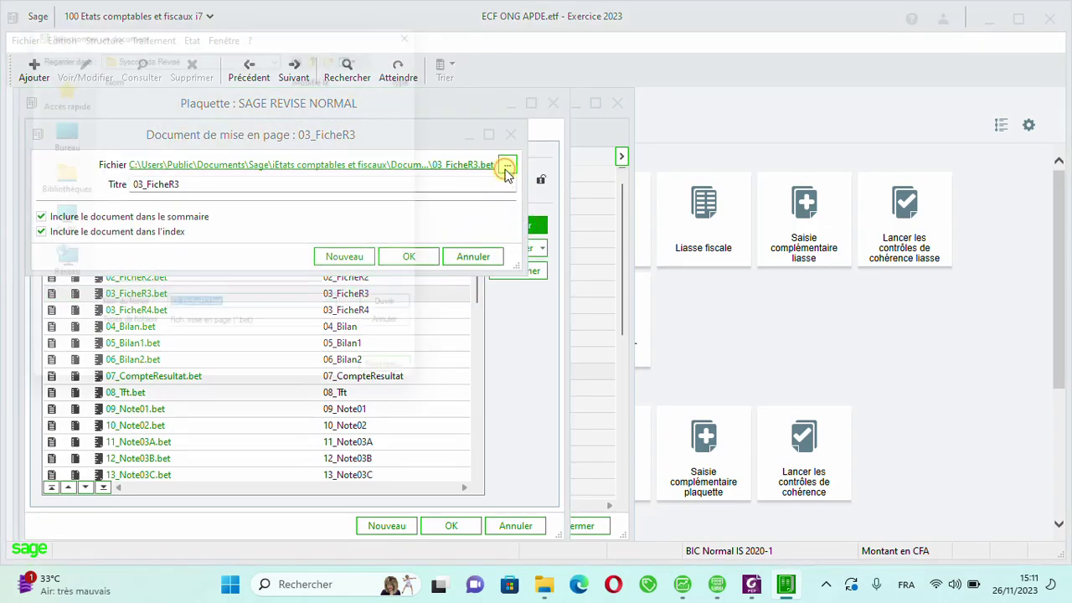
left_click(413, 318)
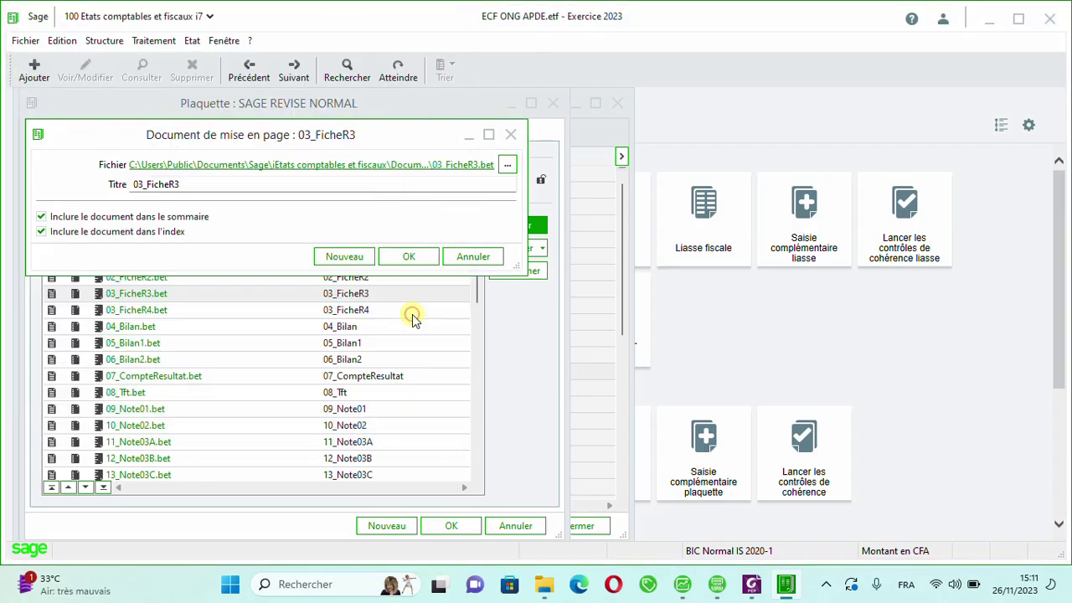
left_click(410, 261)
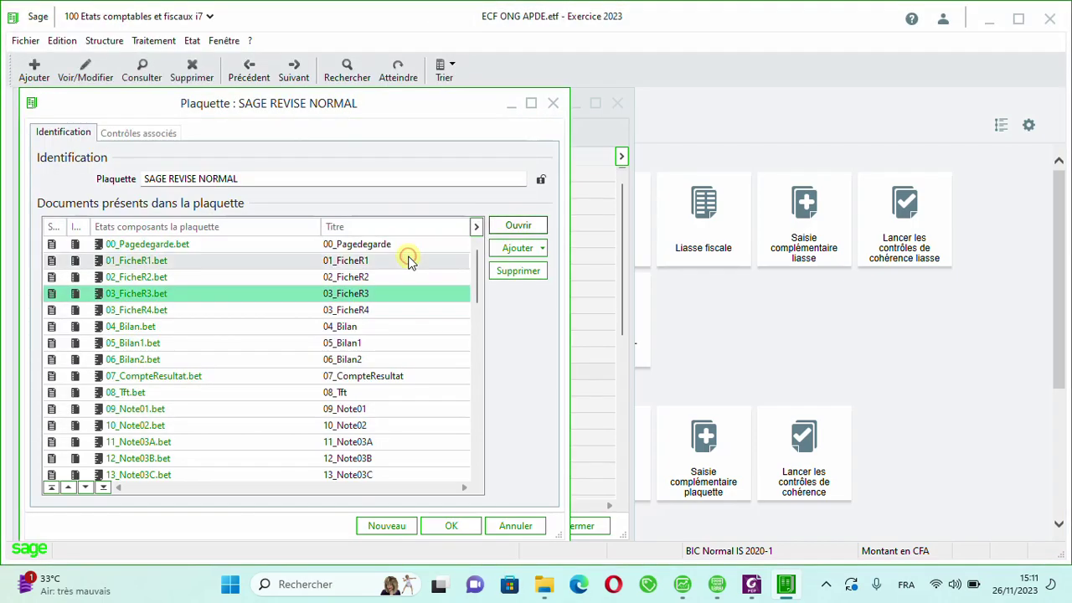
Relink the 03_FicheR4 layout document to 03_FicheR4.bet in the Syscohada Révisé folder and validate it.
left_click(365, 310)
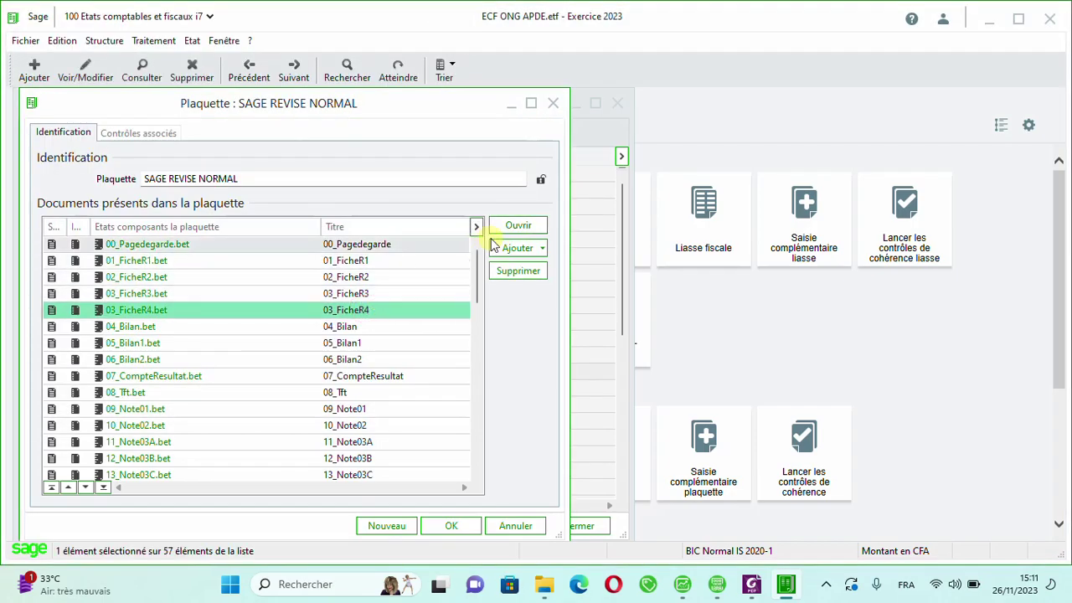
left_click(519, 226)
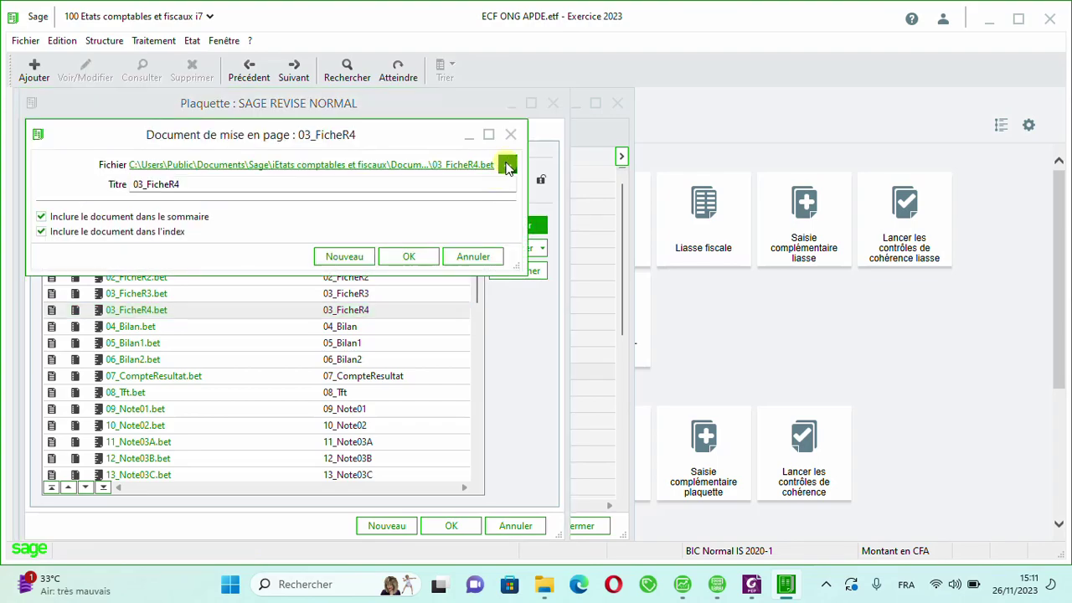
left_click(507, 165)
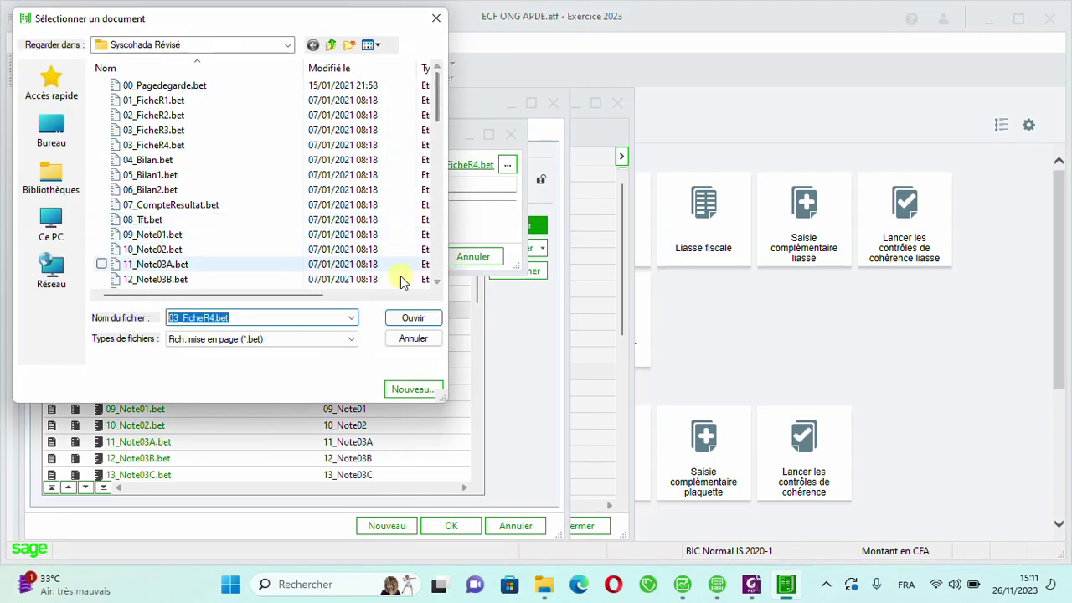
left_click(412, 317)
left_click(409, 257)
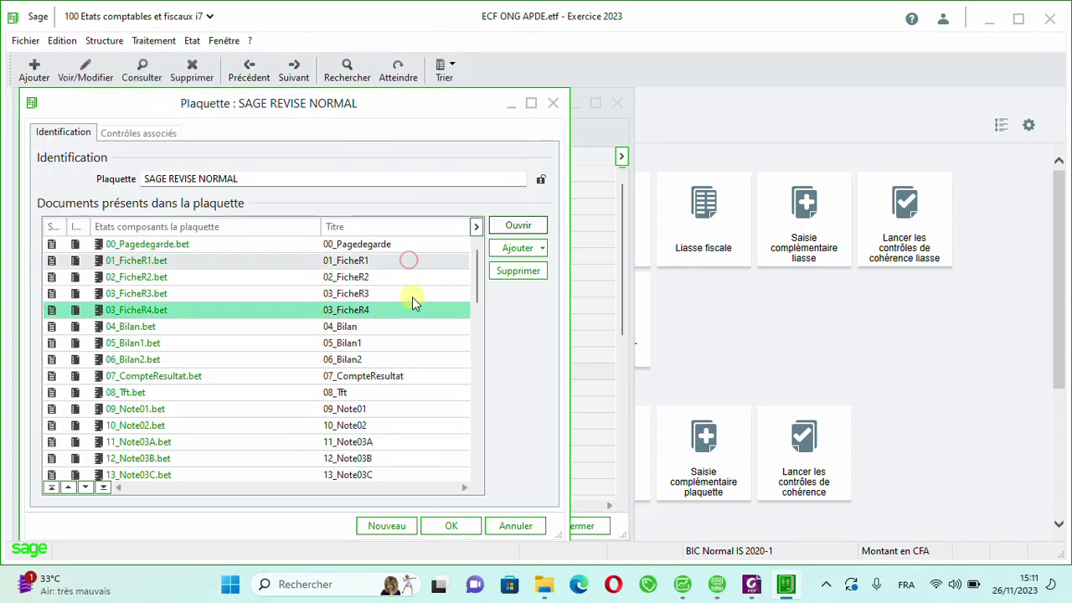
Relink the 04_Bilan layout document to 04_Bilan.bet in the Syscohada Révisé folder and validate it.
left_click(399, 327)
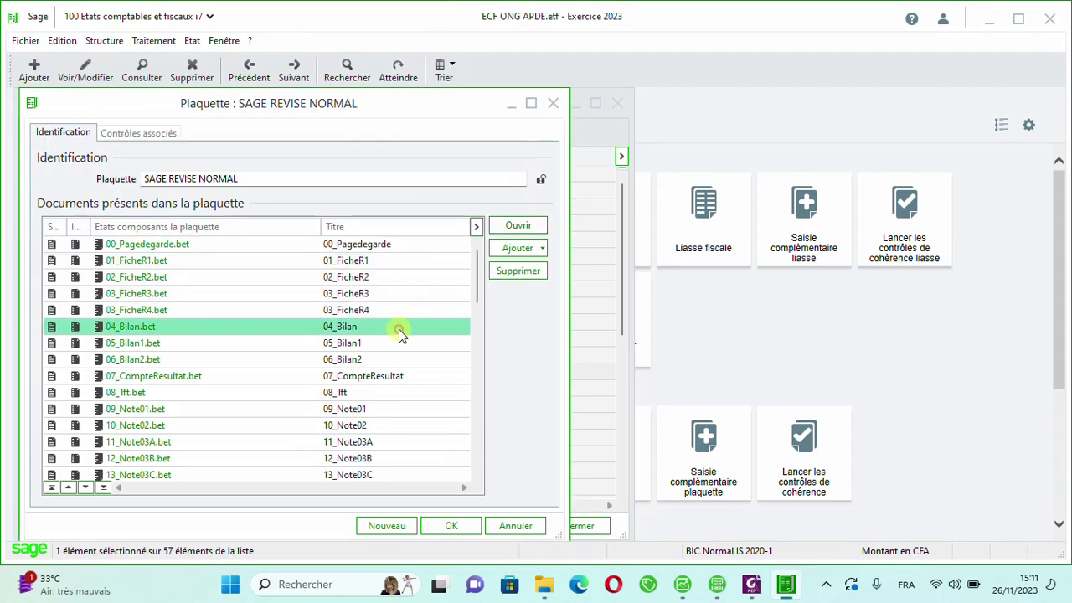
left_click(518, 225)
left_click(508, 166)
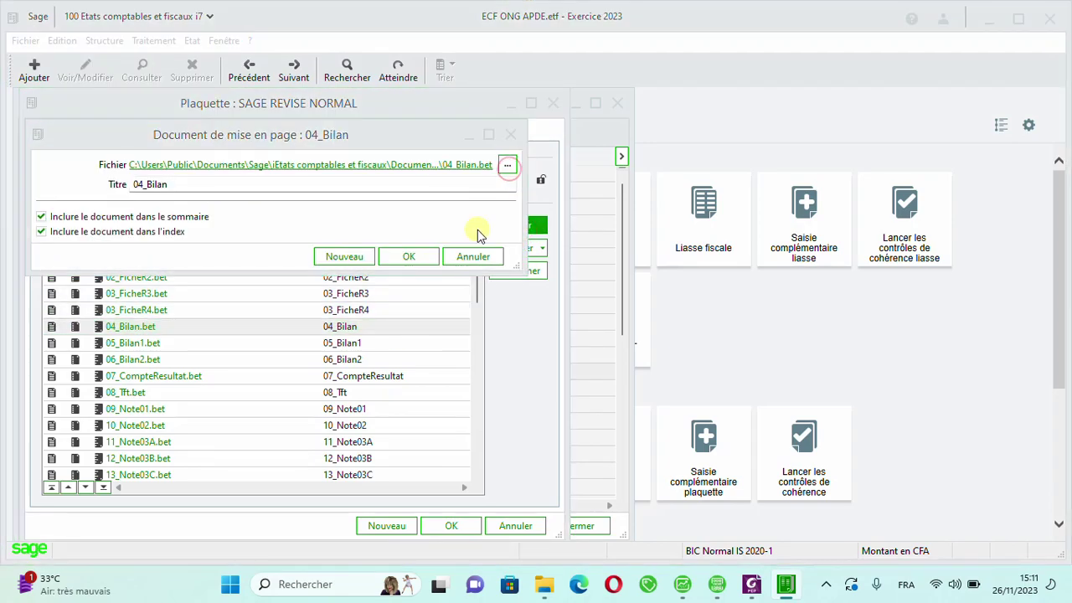
left_click(414, 319)
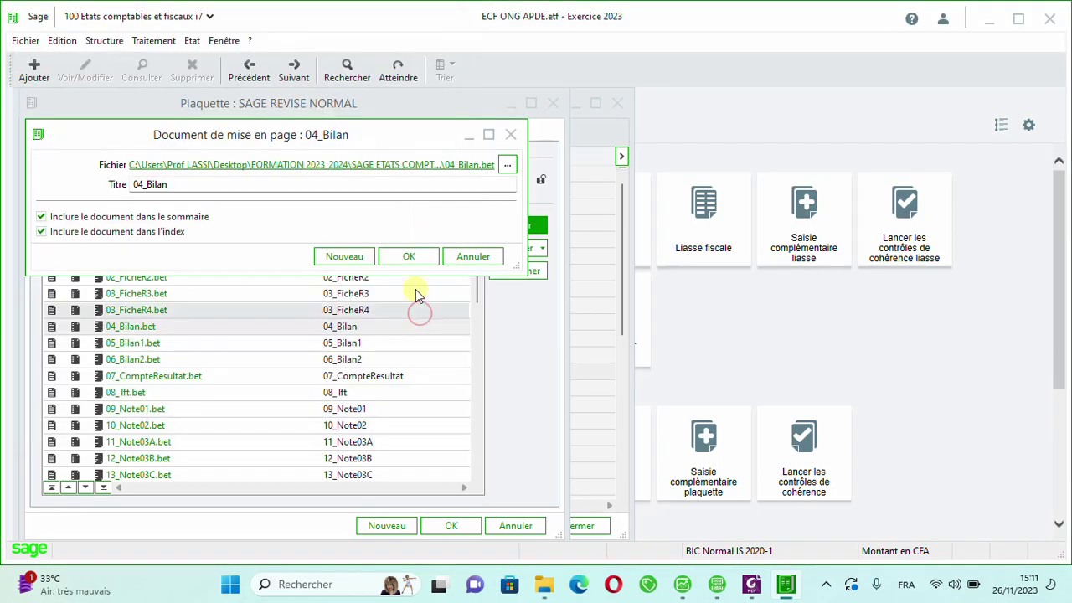
left_click(403, 255)
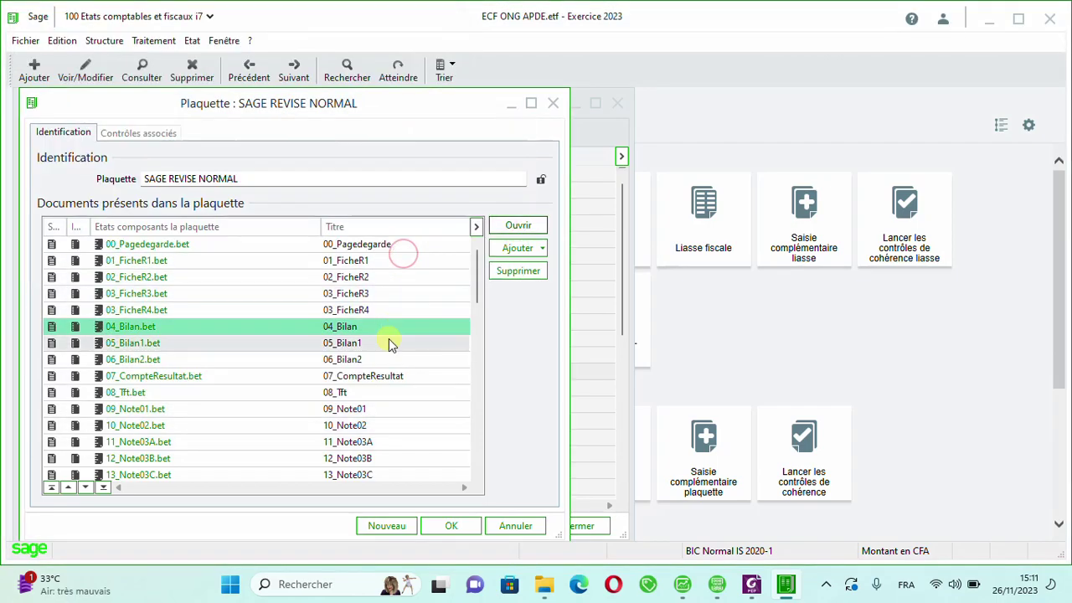
Relink the 05_Bilan1 layout document to 05_Bilan1.bet in the Syscohada Révisé folder and validate it.
left_click(388, 339)
left_click(499, 228)
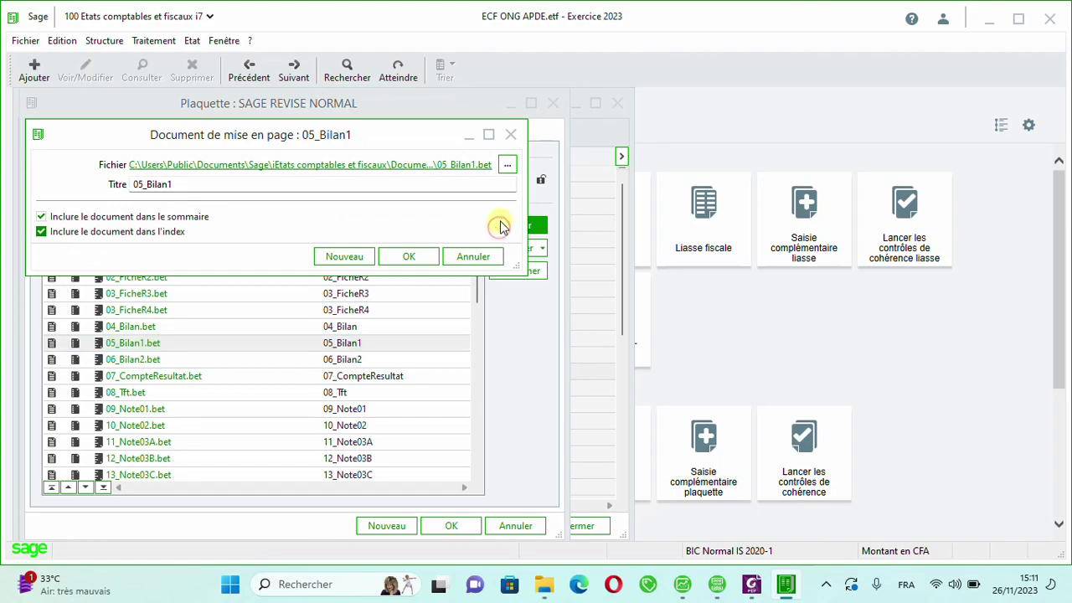
left_click(507, 166)
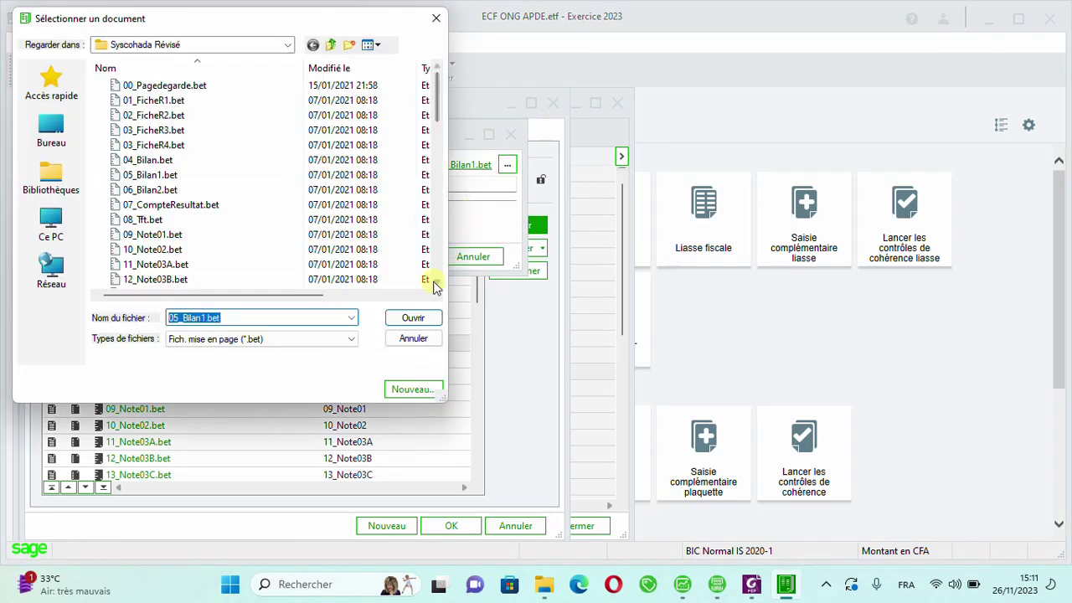
left_click(415, 316)
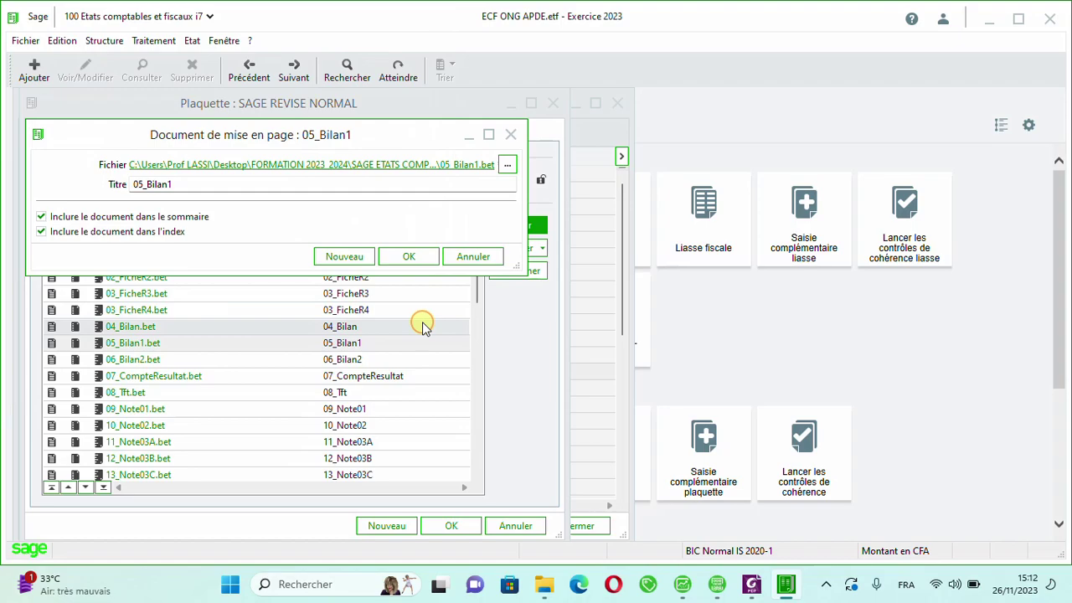
left_click(410, 259)
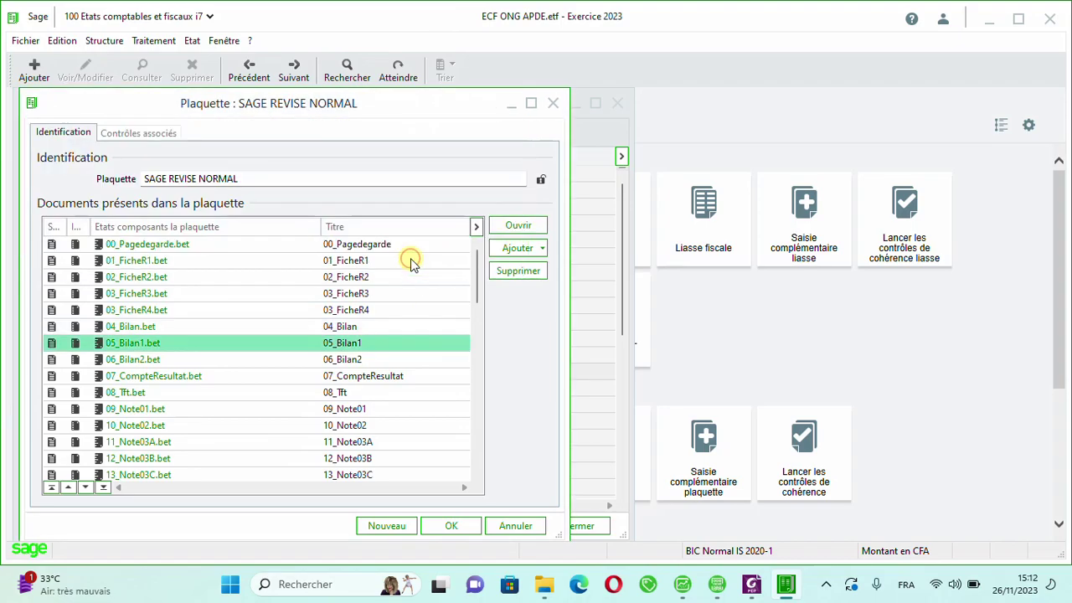
Relink the 06_Bilan2 layout document to 06_Bilan2.bet in the Syscohada Révisé folder and validate it.
left_click(348, 359)
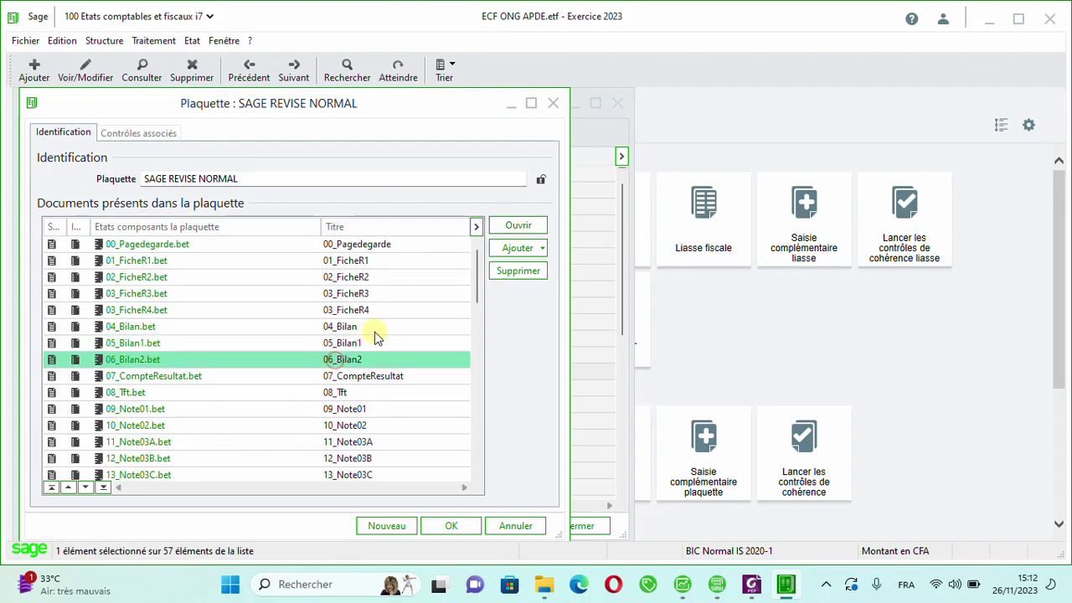
left_click(518, 226)
left_click(508, 164)
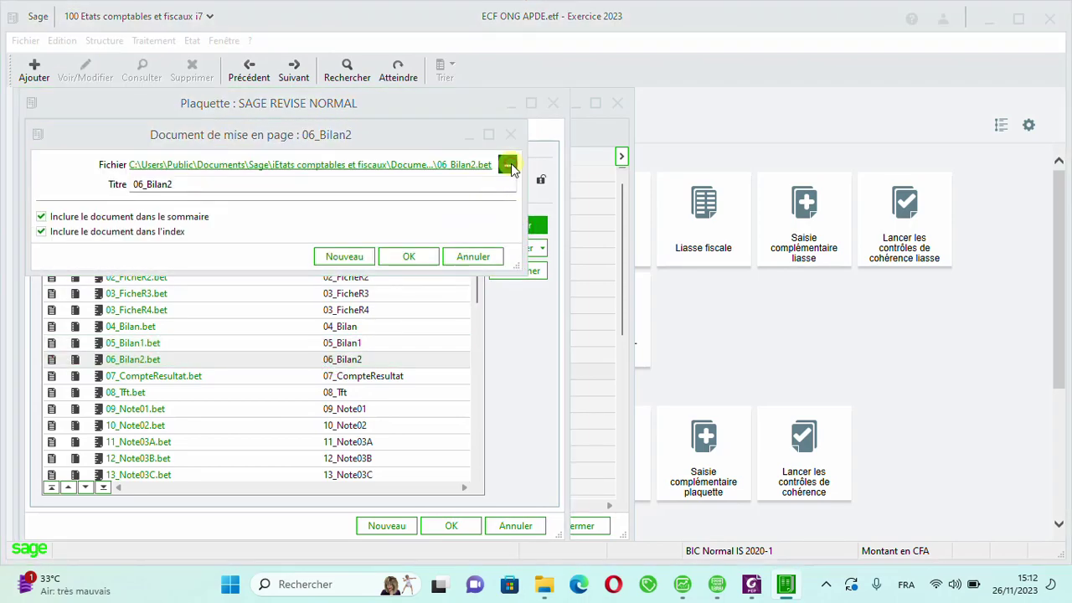
left_click(422, 316)
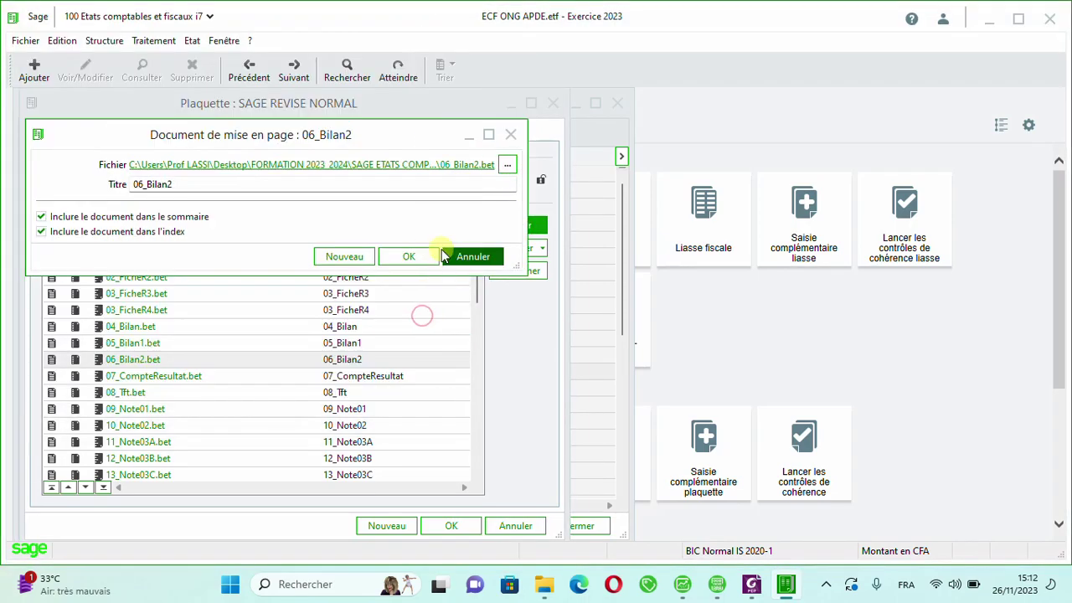
left_click(420, 259)
Relink the 07_CompteResultat layout document to 07_CompteResultat.bet in the Syscohada Révisé folder and validate it.
left_click(330, 376)
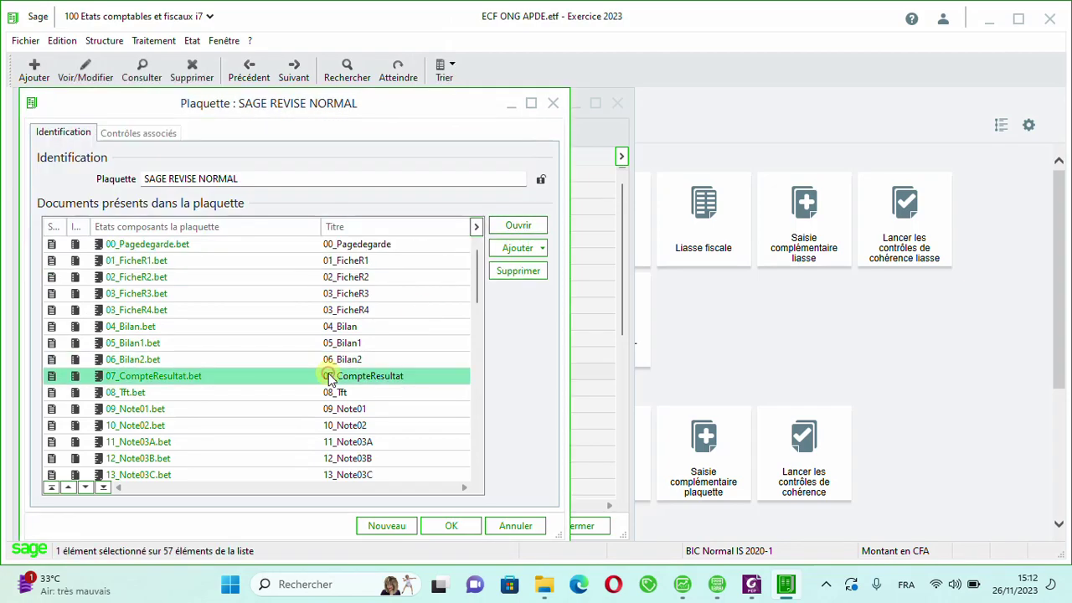
left_click(505, 226)
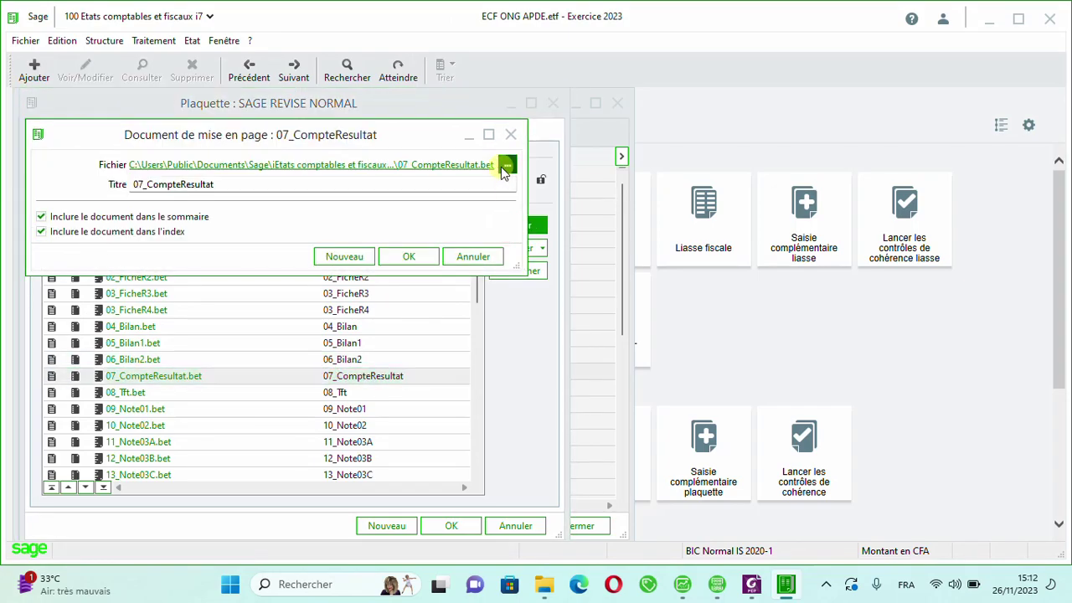
left_click(507, 165)
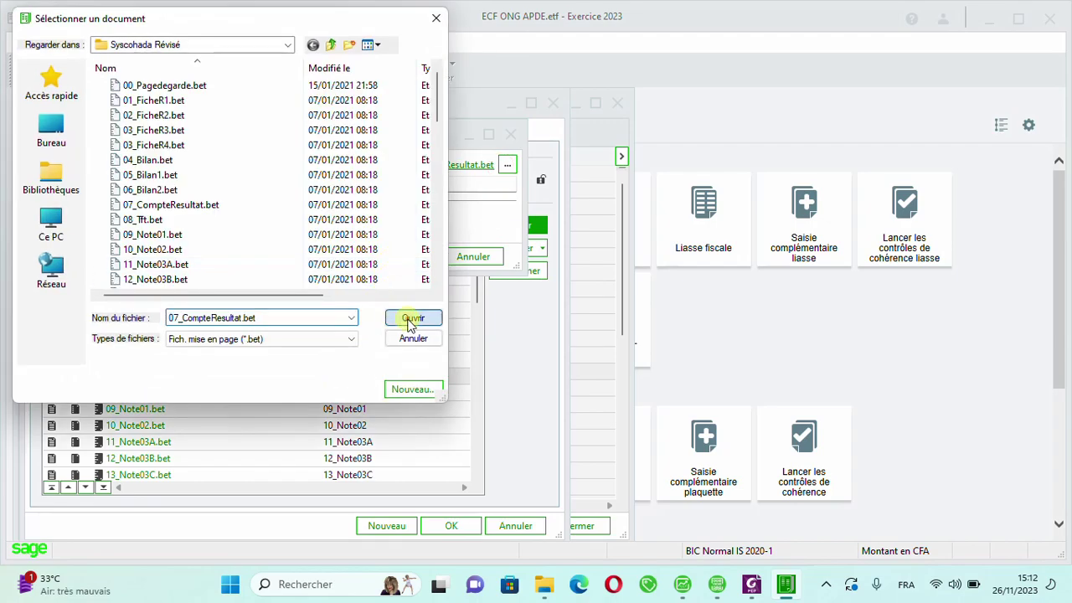
left_click(410, 315)
left_click(408, 259)
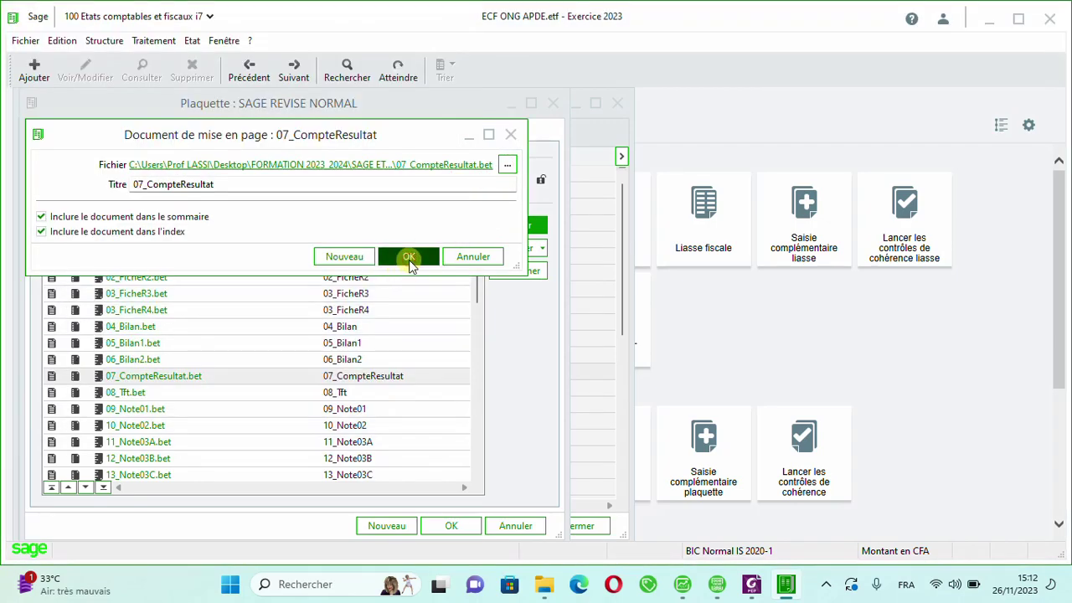
Relink the 08_Tft layout document to 08_Tft.bet in the Syscohada Révisé folder and validate it.
left_click(382, 395)
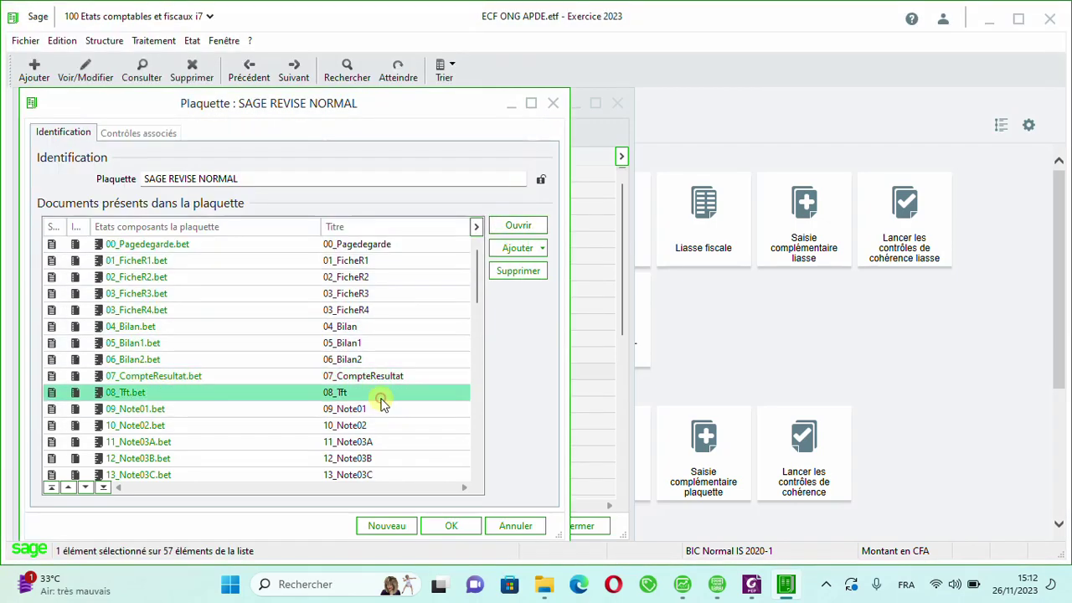
left_click(518, 226)
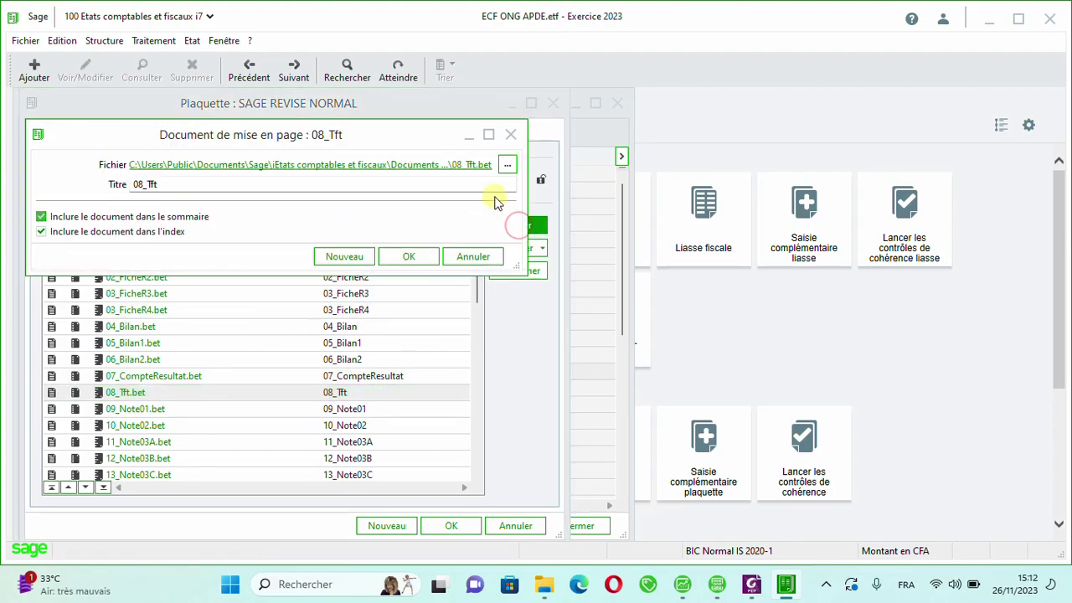
left_click(506, 166)
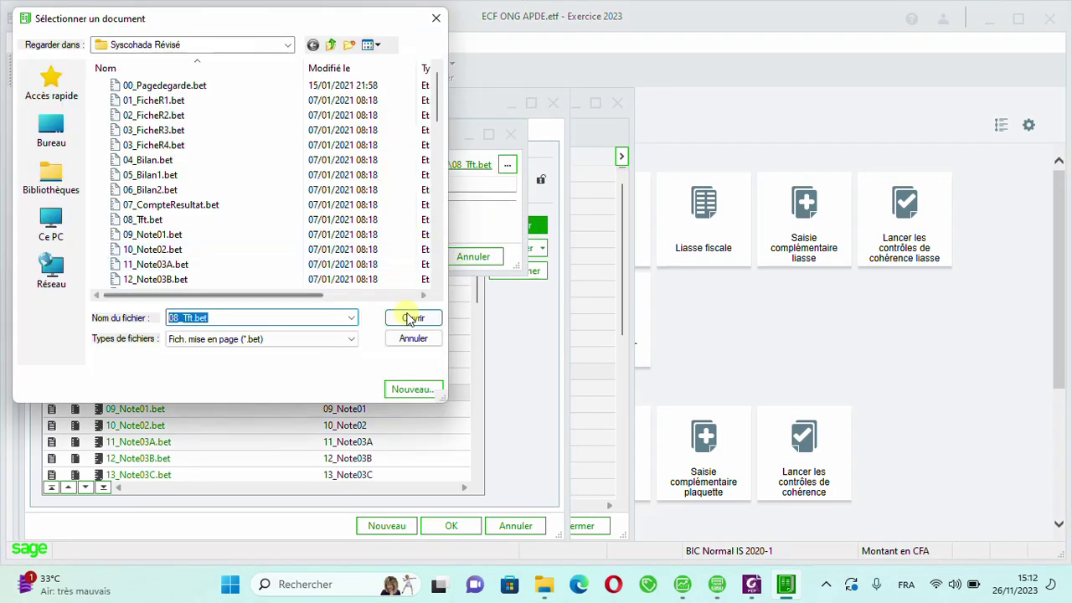
left_click(413, 319)
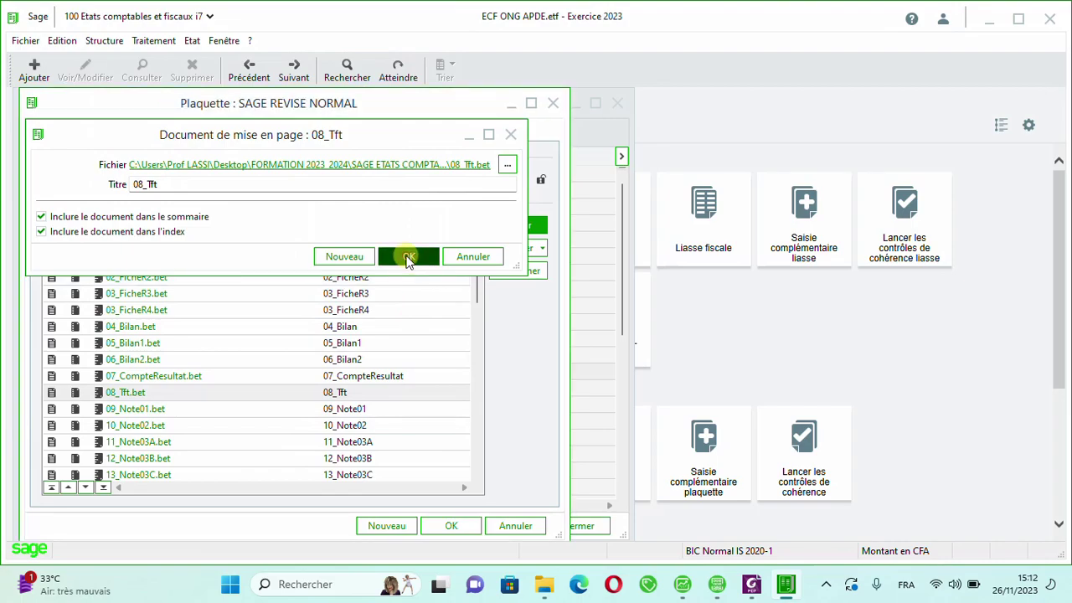
left_click(407, 256)
Relink the 09_Note01 layout document to 09_Note01.bet in the Syscohada Révisé folder and validate it.
left_click(368, 408)
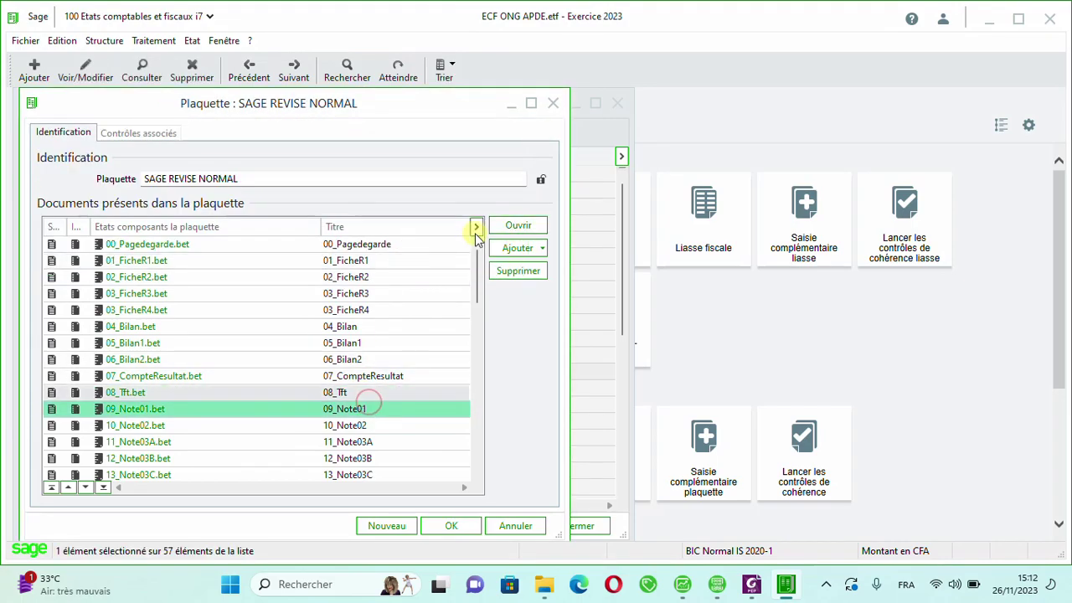
left_click(512, 228)
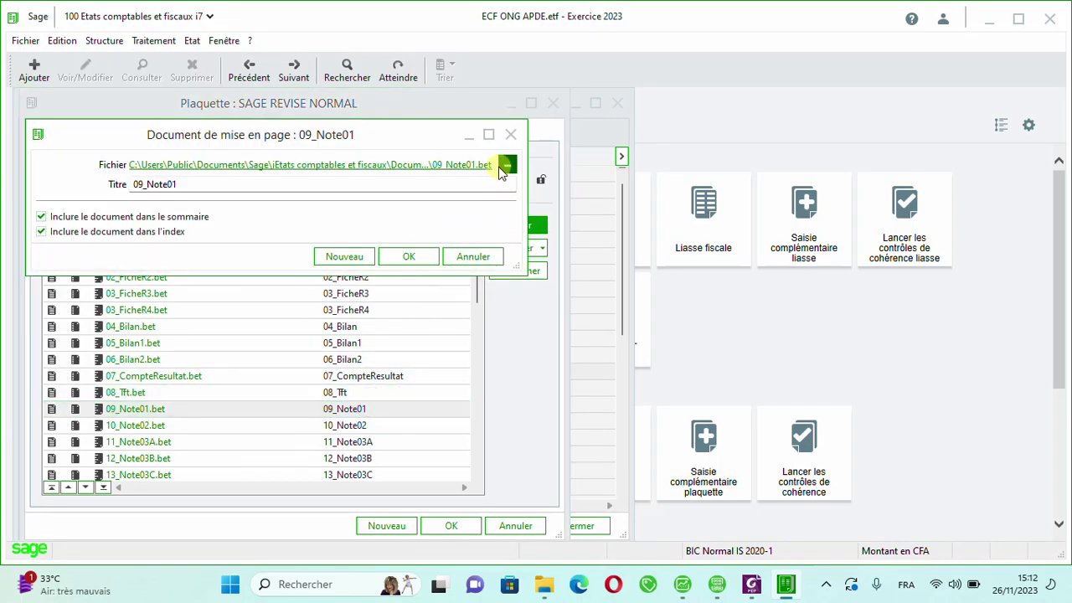
left_click(506, 166)
left_click(414, 319)
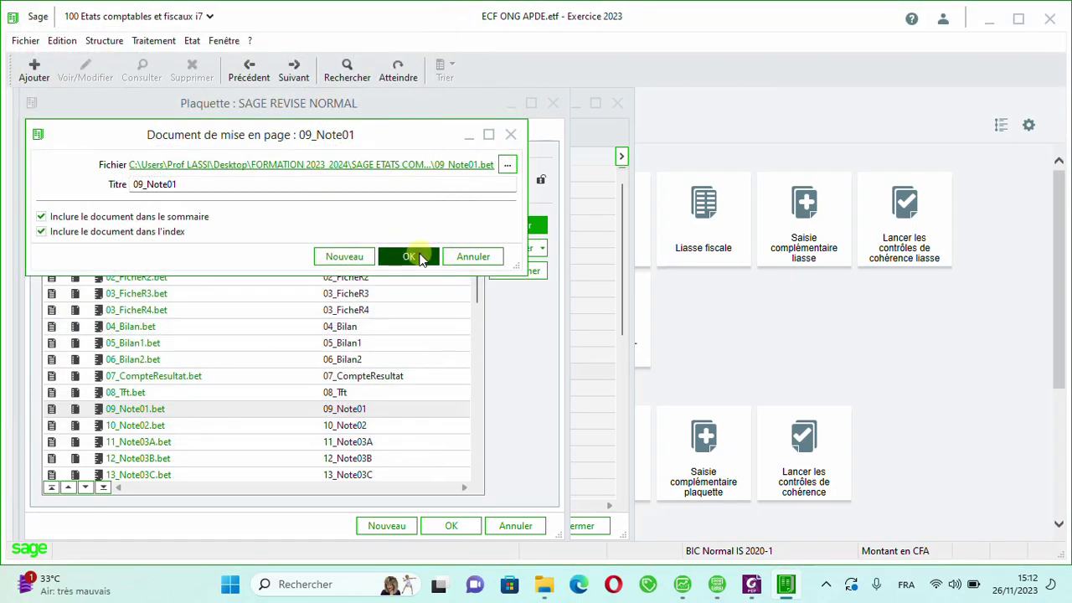
left_click(410, 257)
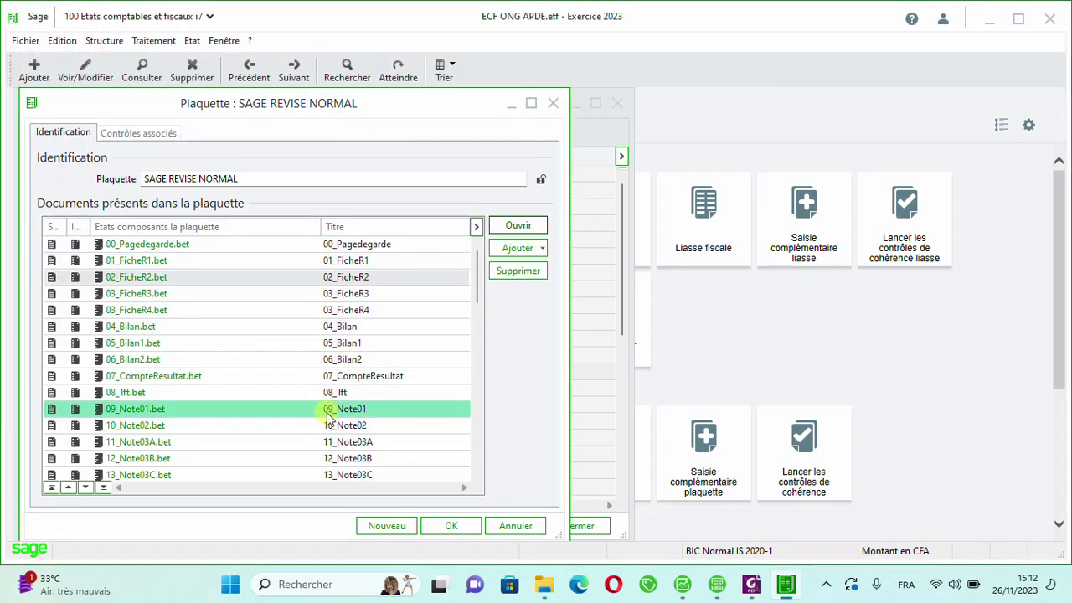
Relink the 10_Note02 layout document to 10_Note02.bet in the Syscohada Révisé folder and validate it.
left_click(381, 427)
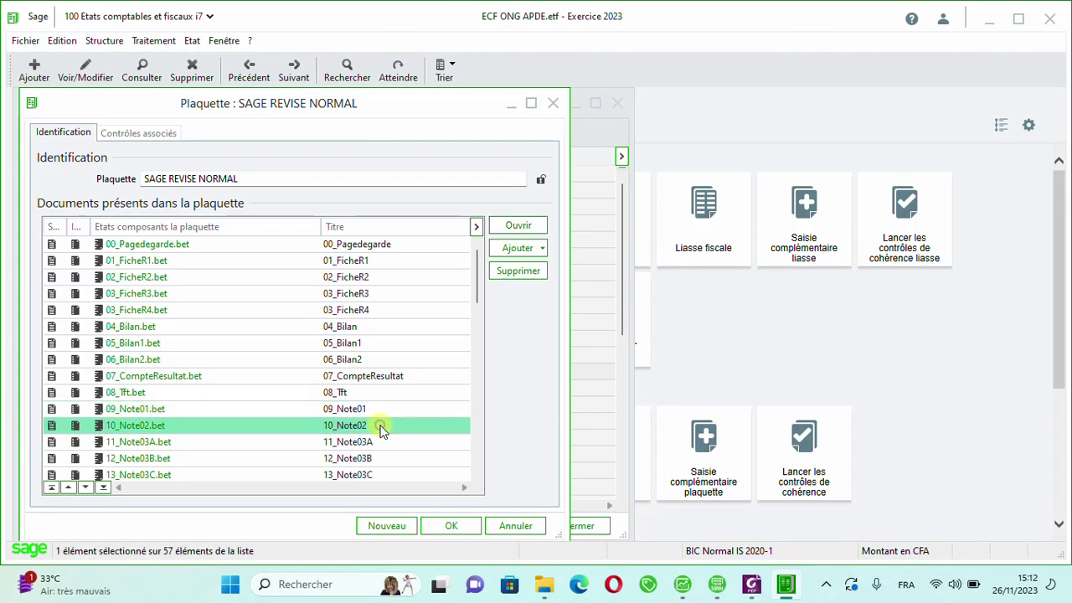
left_click(520, 226)
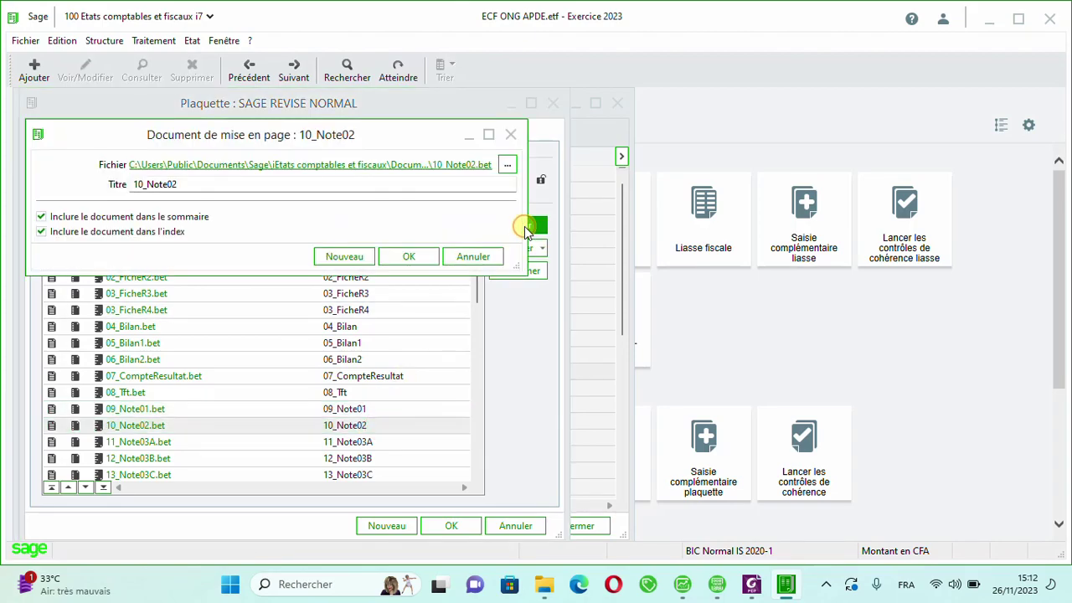
left_click(508, 165)
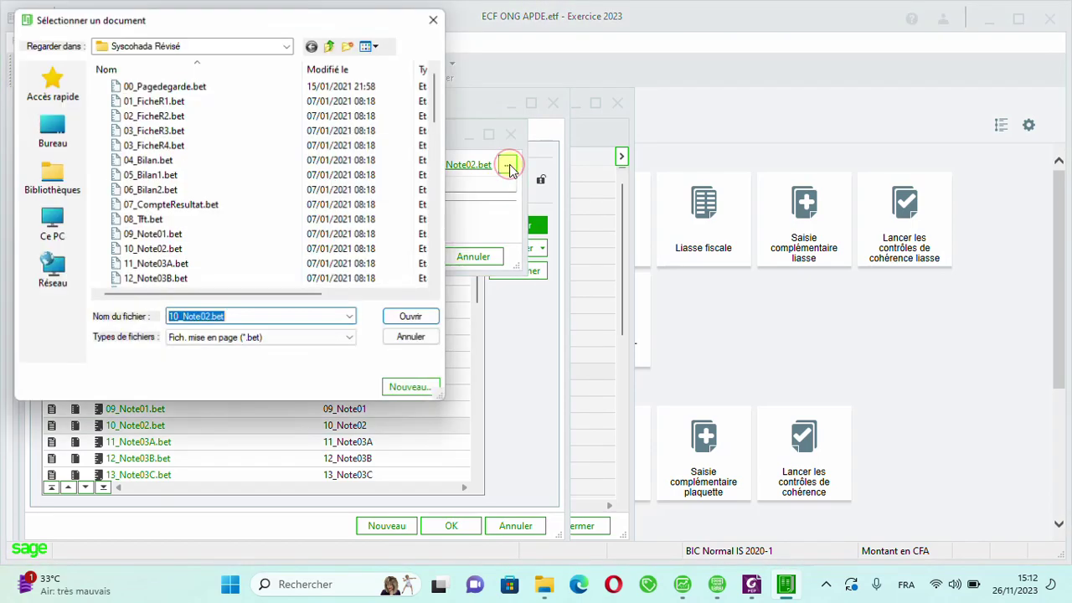
left_click(413, 319)
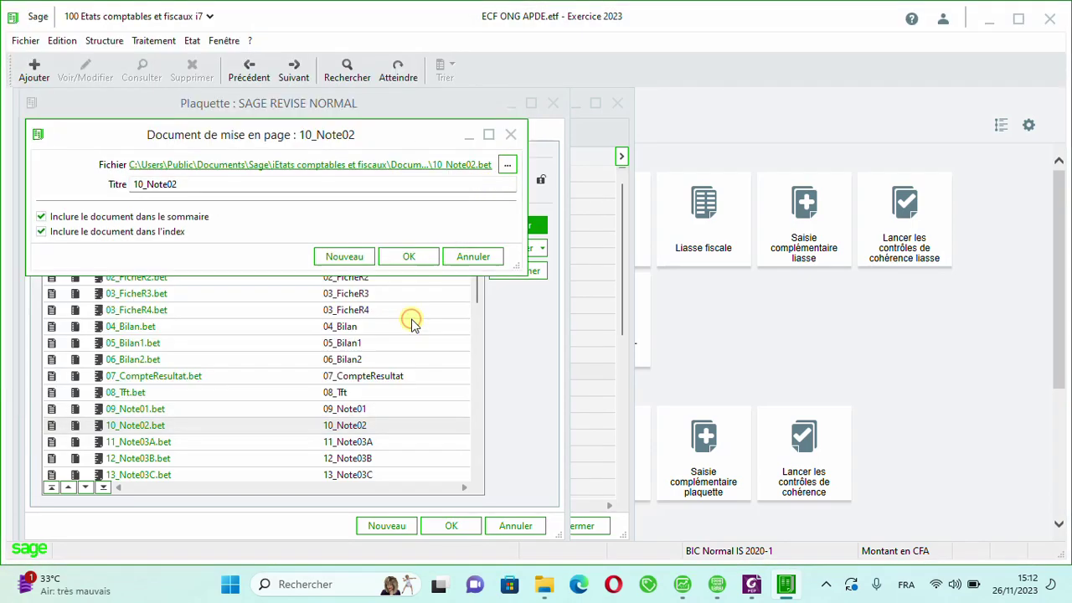
left_click(412, 257)
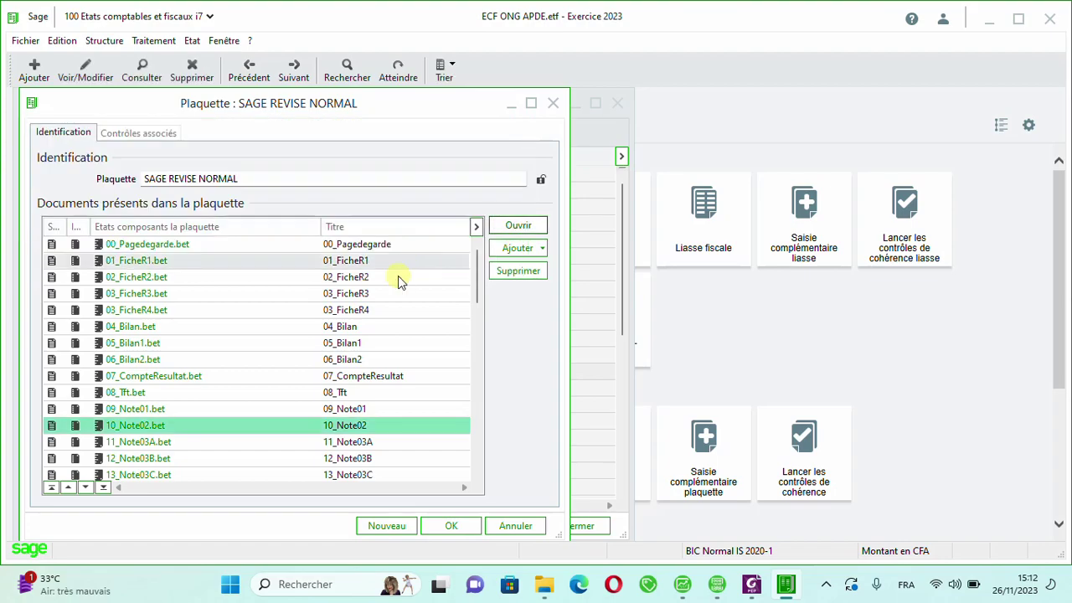
Relink the 11_Note03A layout document to 11_Note03A.bet in the Syscohada Révisé folder and validate it.
left_click(305, 444)
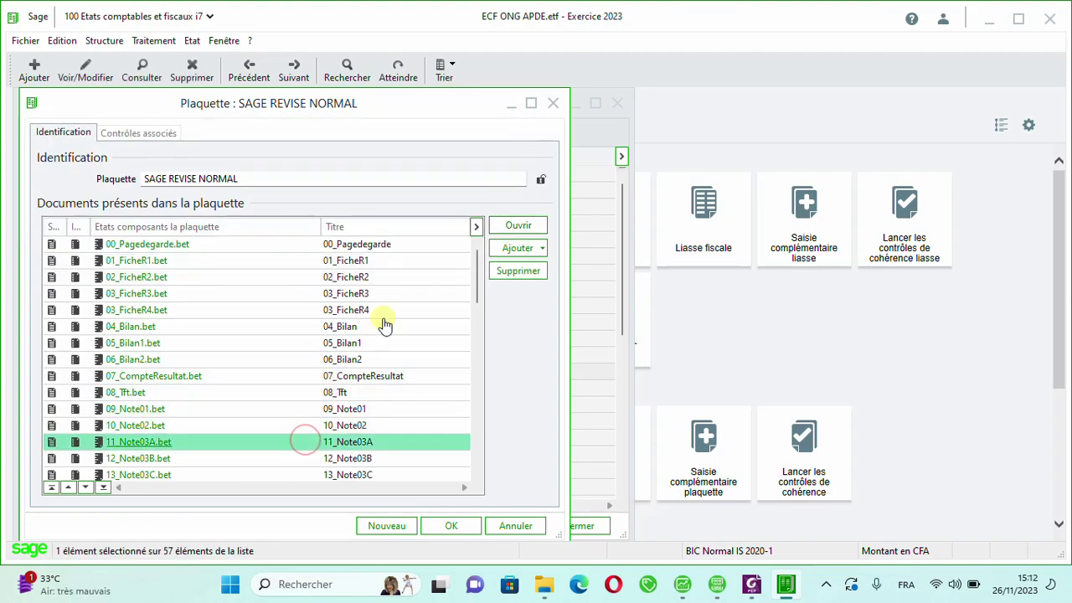
left_click(507, 230)
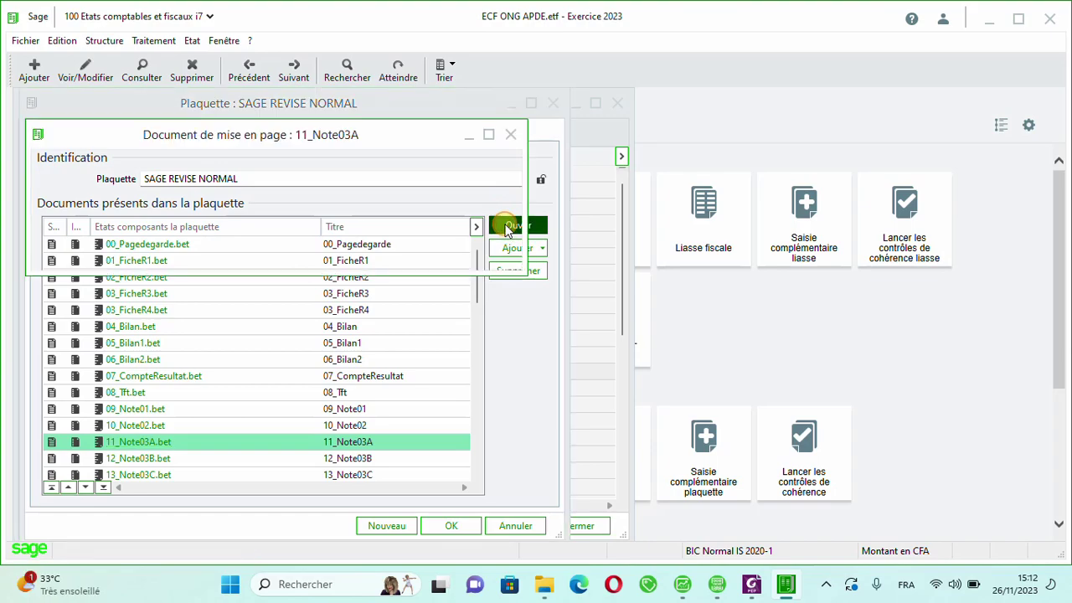
left_click(507, 166)
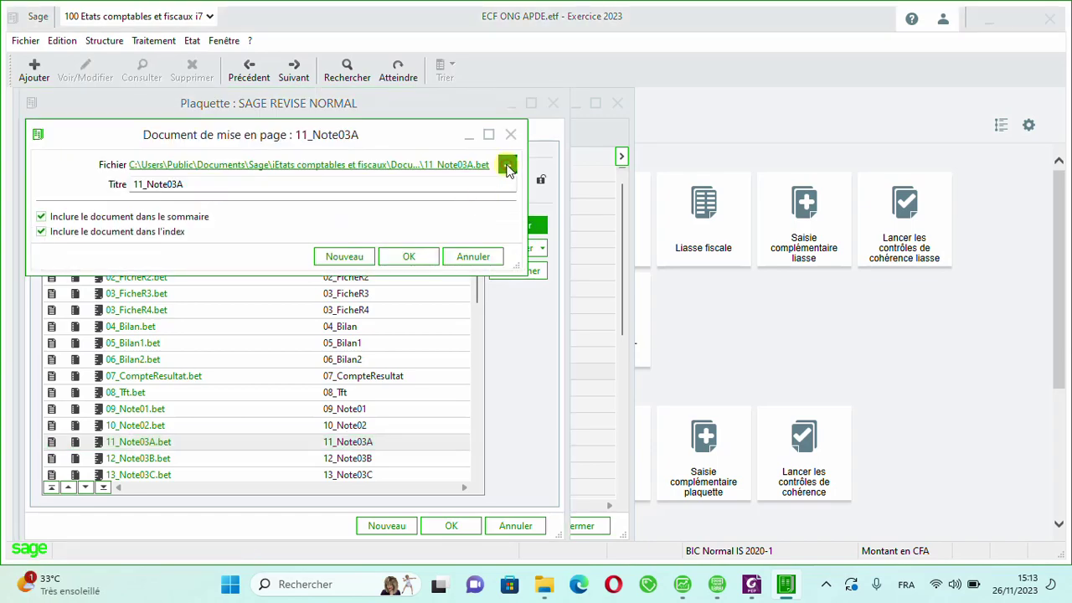
left_click(411, 318)
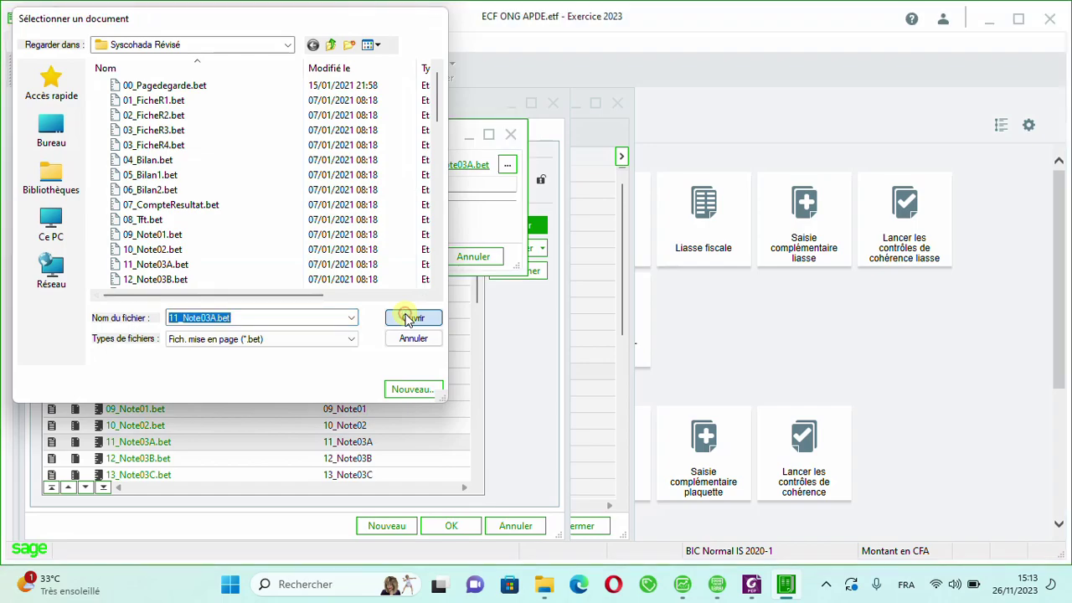
left_click(409, 257)
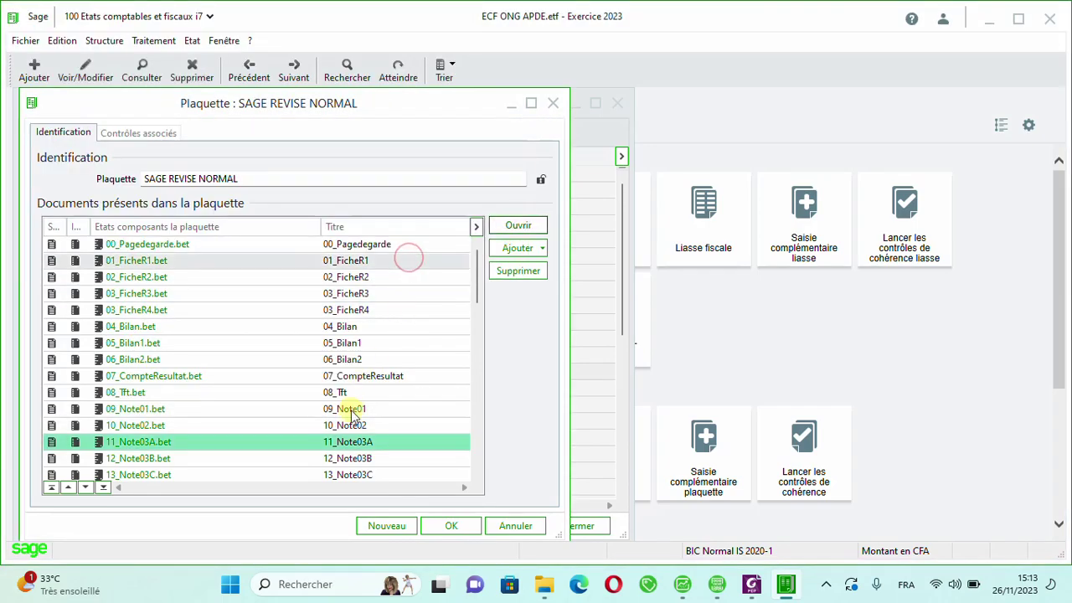
Relink the 12_Note03B layout document to 12_Note03B.bet in the Syscohada Révisé folder and validate it.
left_click(366, 458)
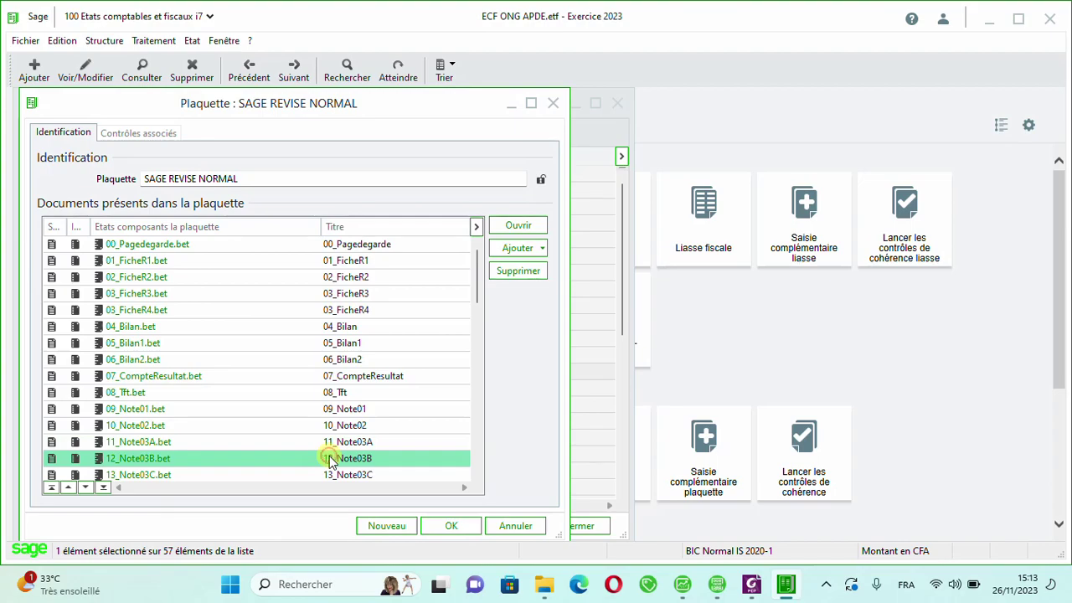
left_click(506, 228)
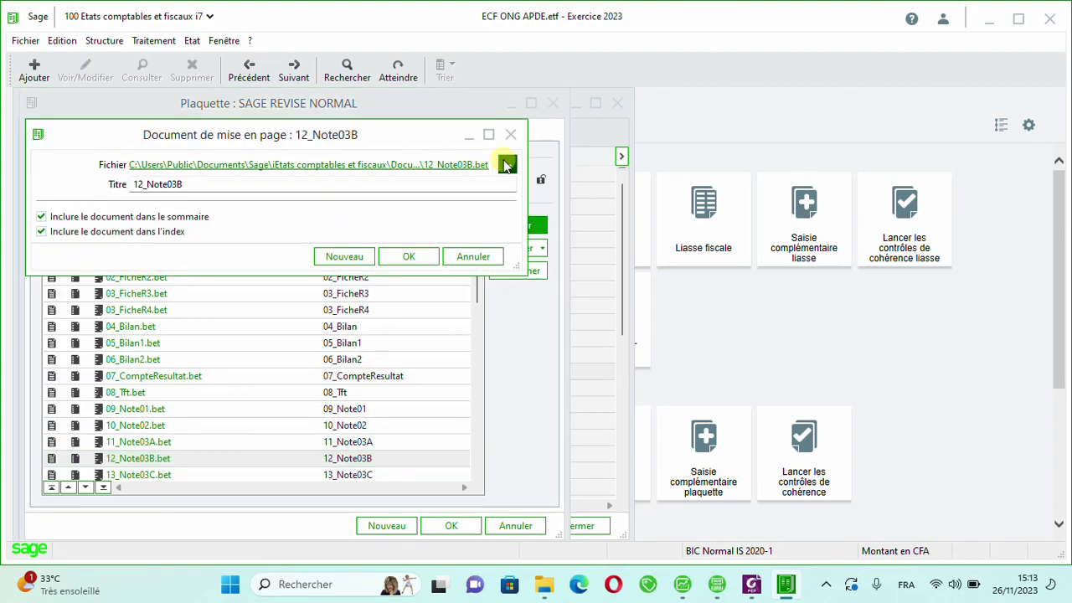
left_click(506, 165)
left_click(412, 318)
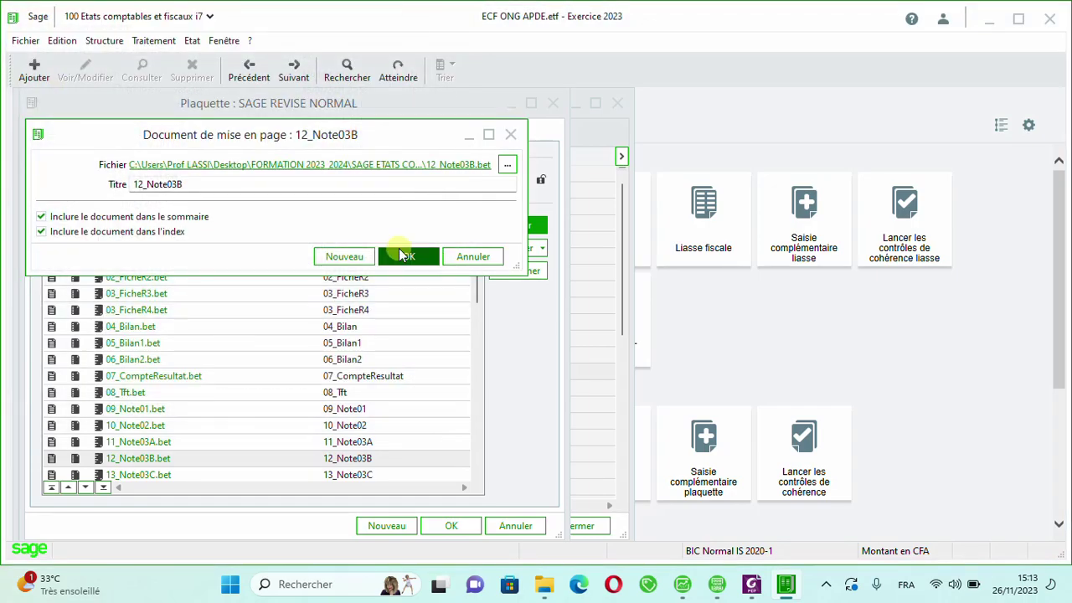
left_click(405, 257)
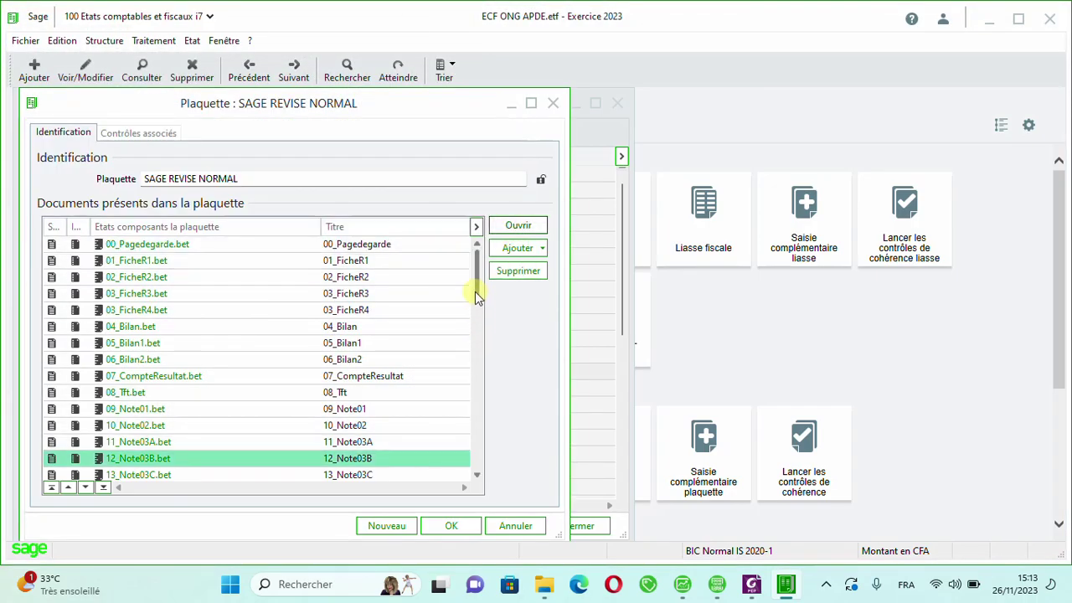
Relink the 13_Note03C layout document to 13_Note03C.bet in the Syscohada Révisé folder and validate it.
left_click_drag(475, 292, 473, 323)
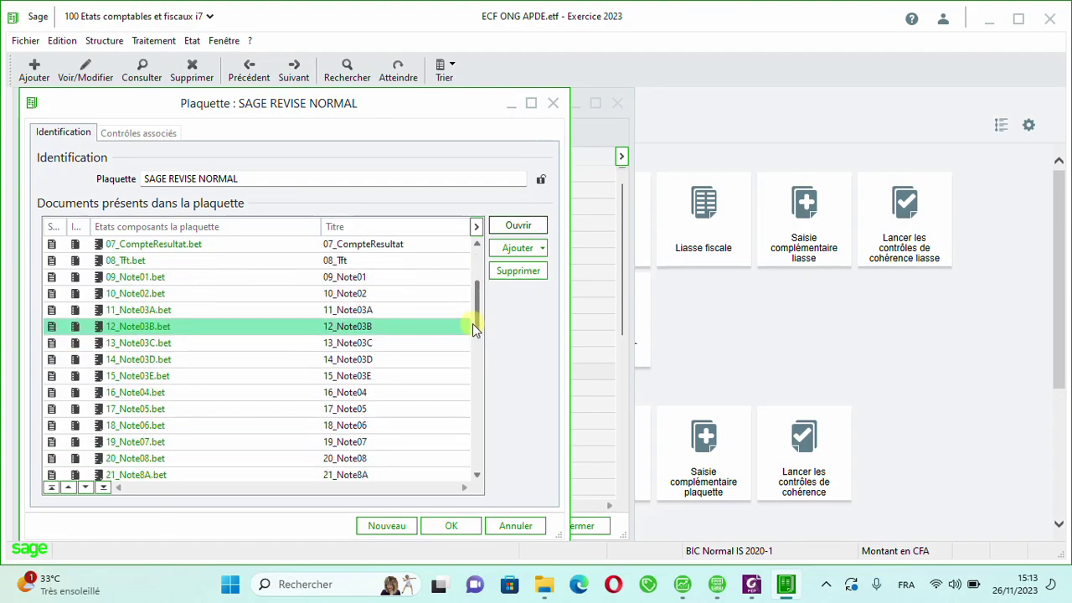
left_click(351, 339)
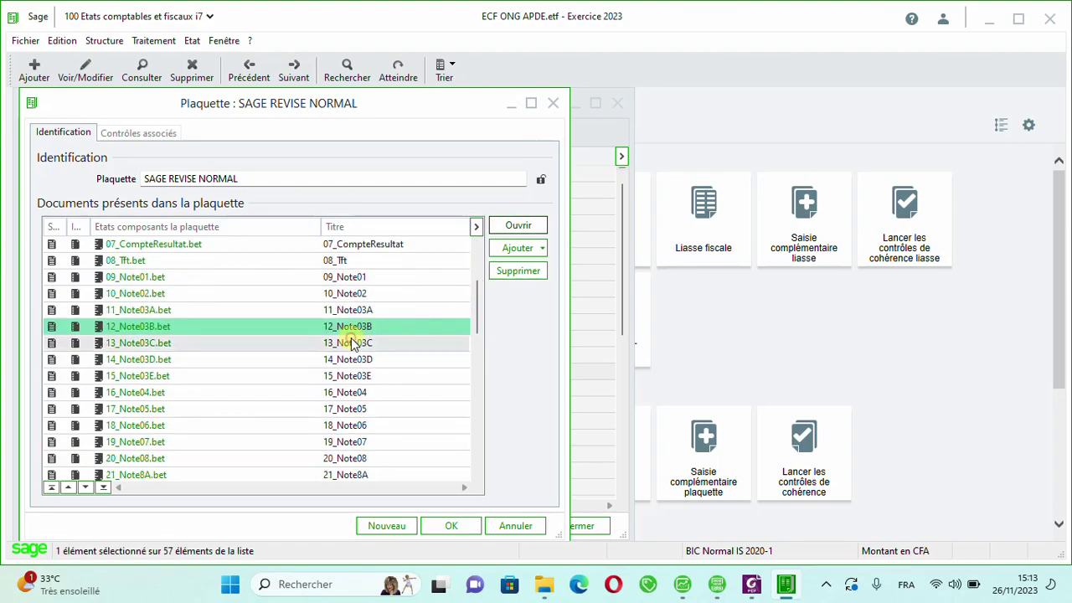
left_click(519, 227)
left_click(507, 167)
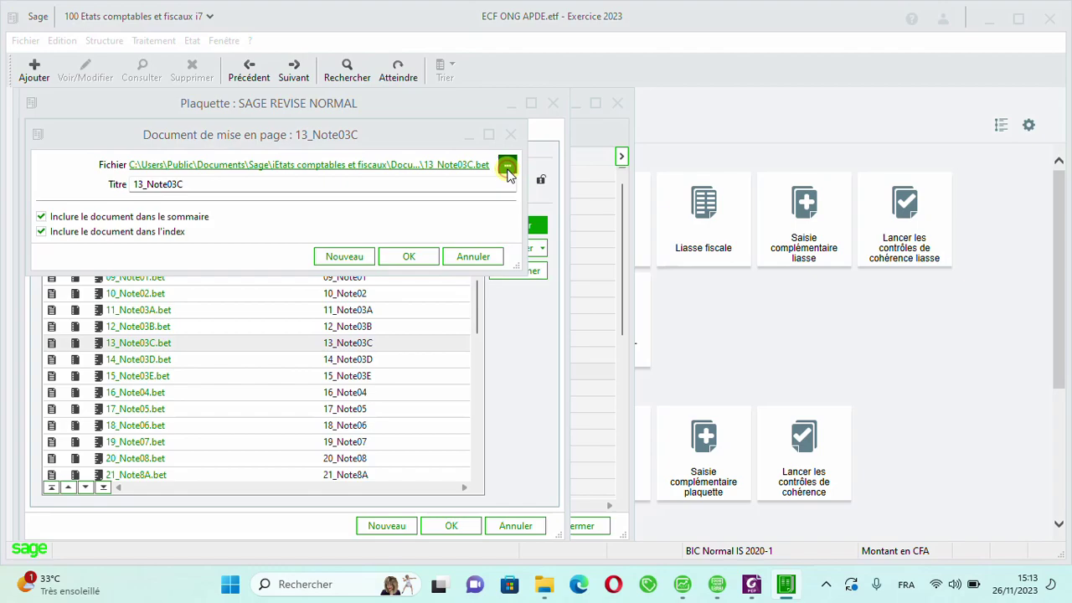
left_click(413, 319)
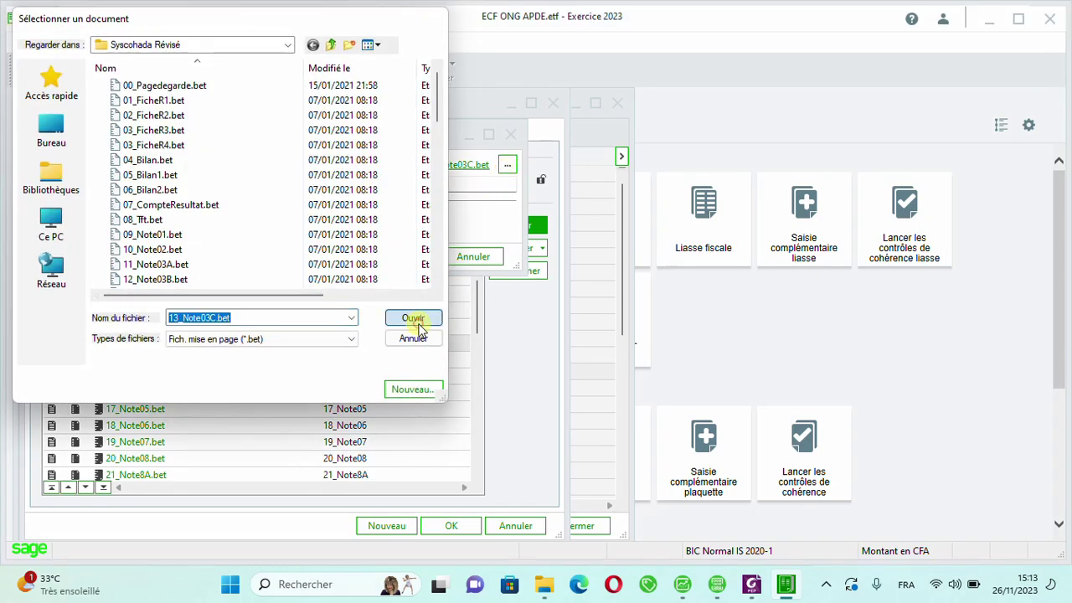
left_click(411, 258)
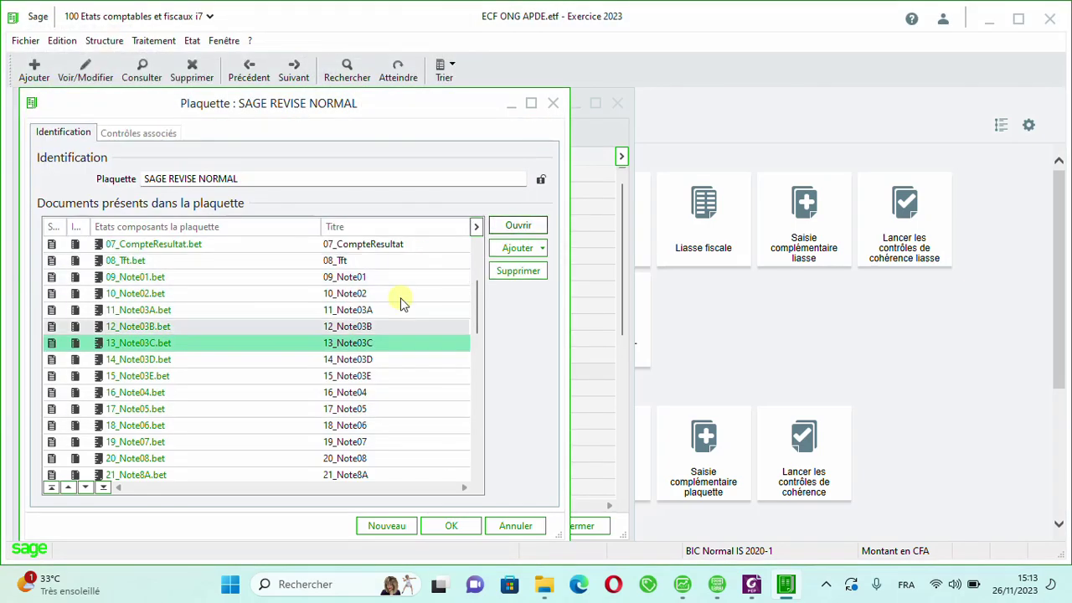
Relink the 14_Note03D layout document to 14_Note03D.bet in the Syscohada Révisé folder and validate it.
left_click(366, 376)
left_click(372, 361)
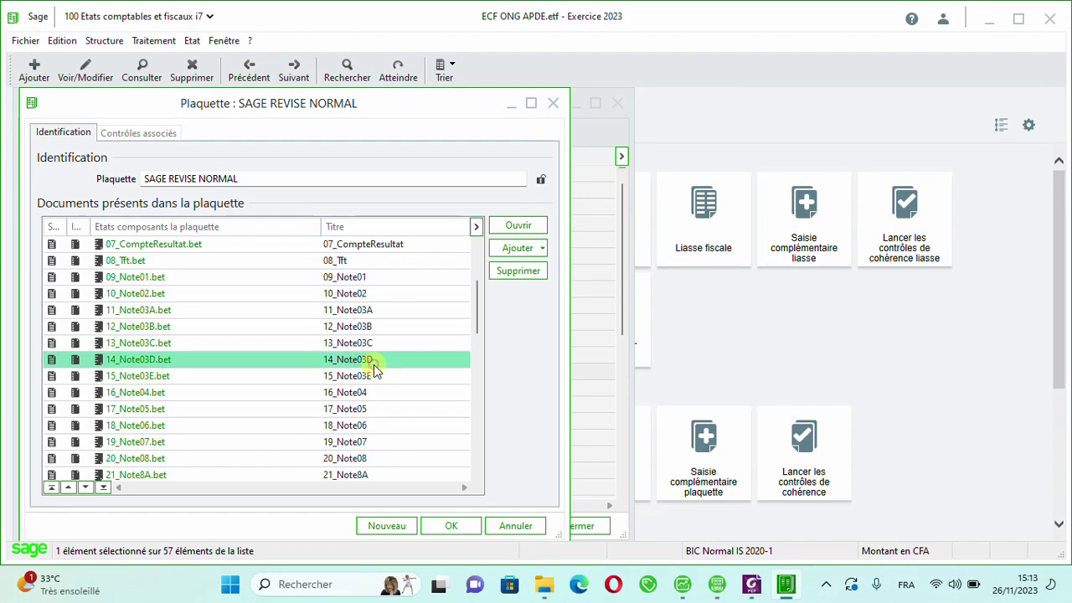
left_click(516, 229)
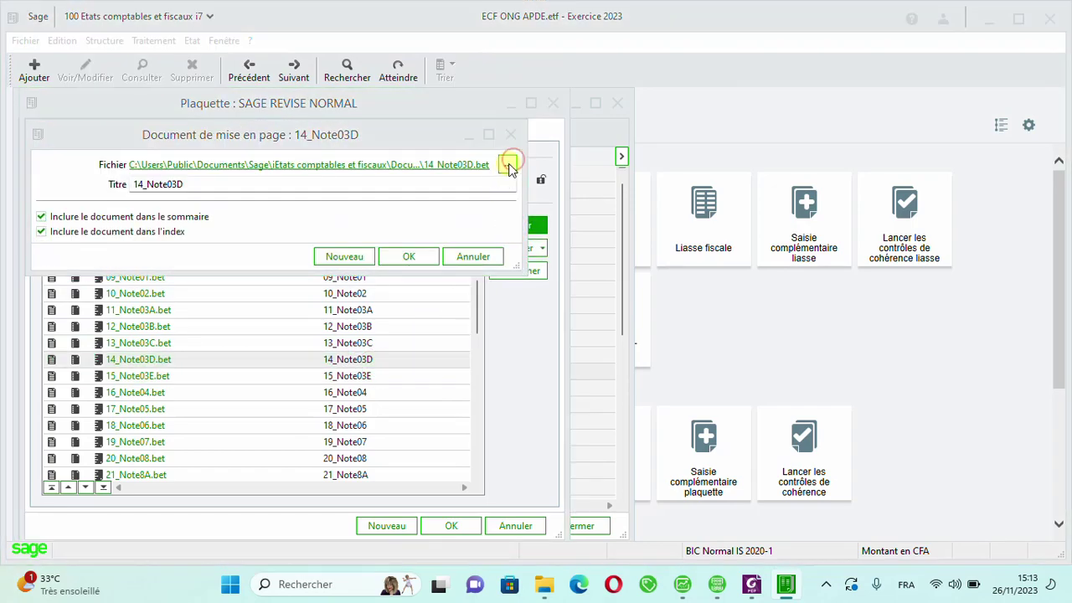
left_click(507, 164)
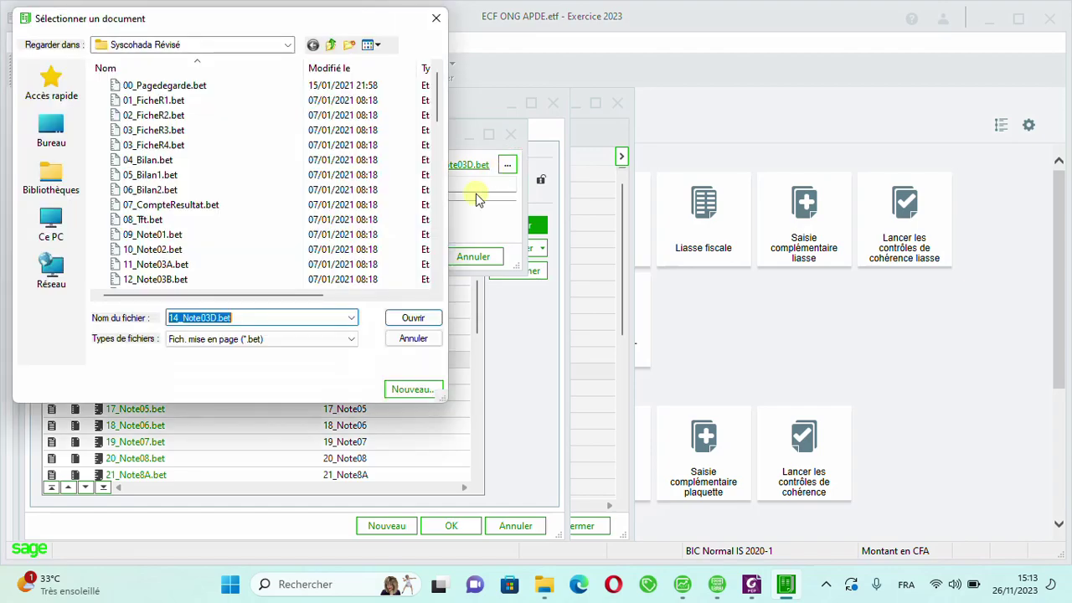
left_click(413, 318)
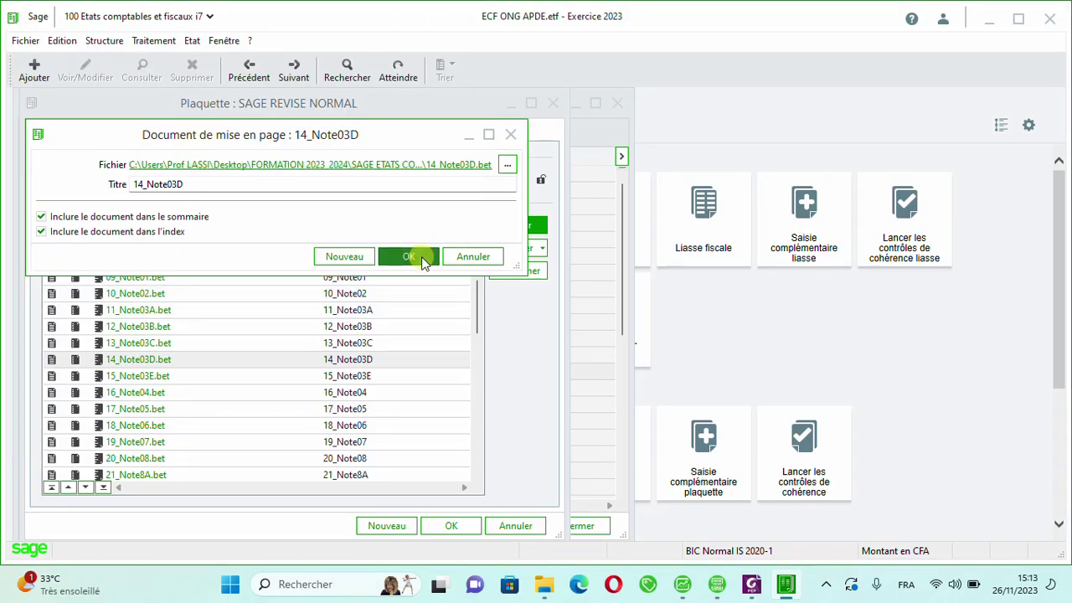
left_click(409, 257)
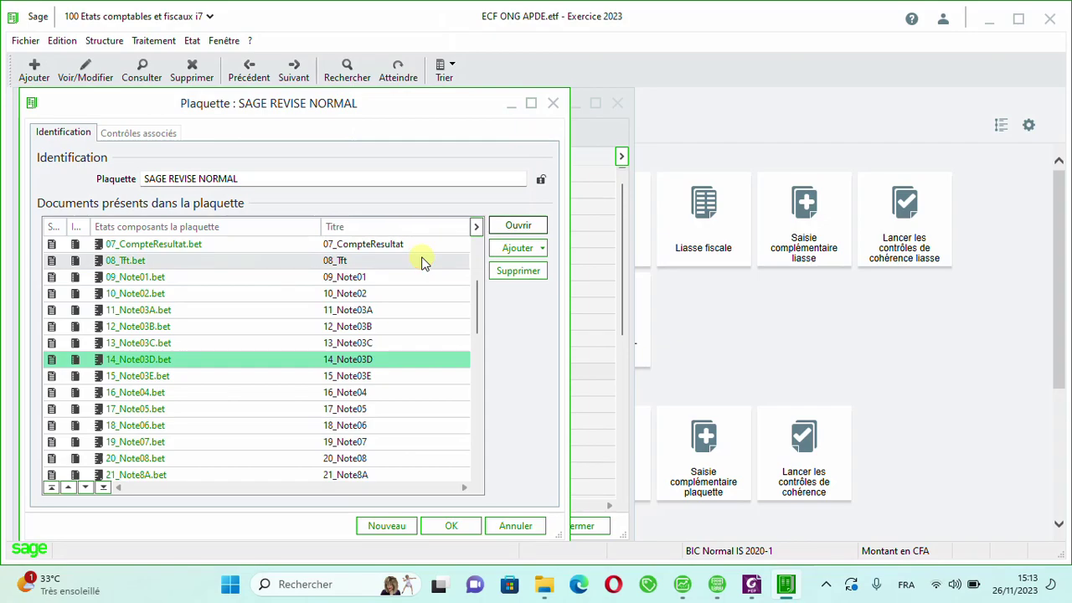
left_click(235, 377)
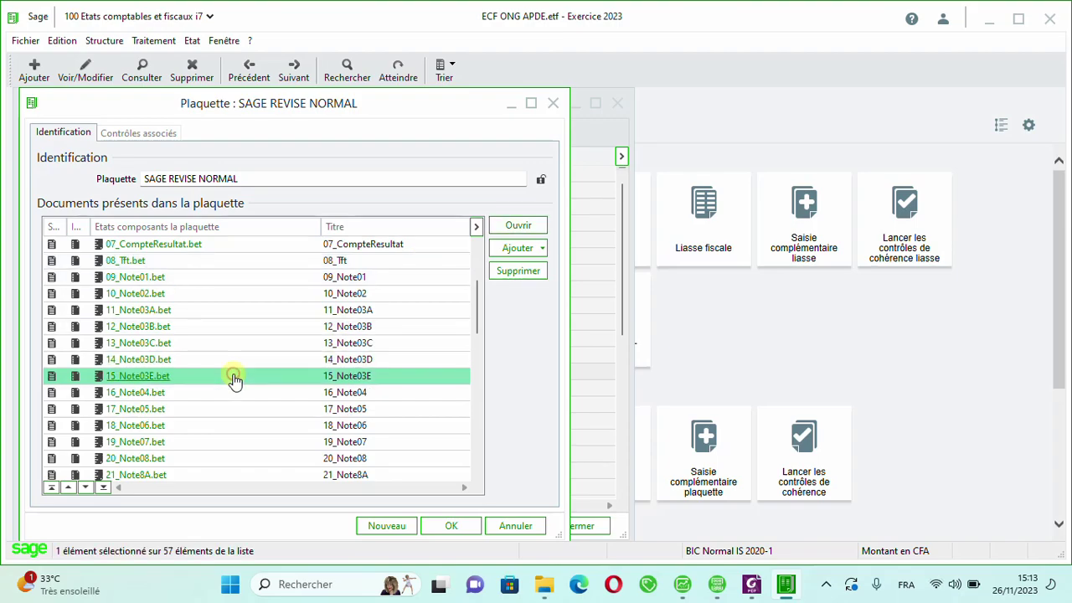
left_click(518, 226)
left_click(409, 256)
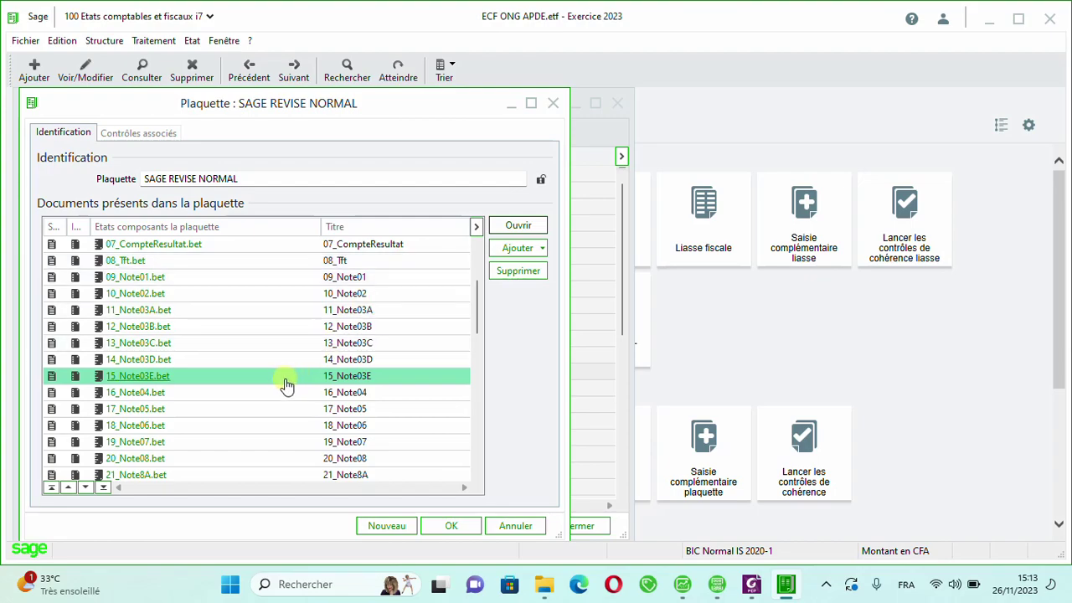
Relink the 15_Note03E layout document to 15_Note03E.bet in the Syscohada Révisé folder and validate it.
left_click(285, 384)
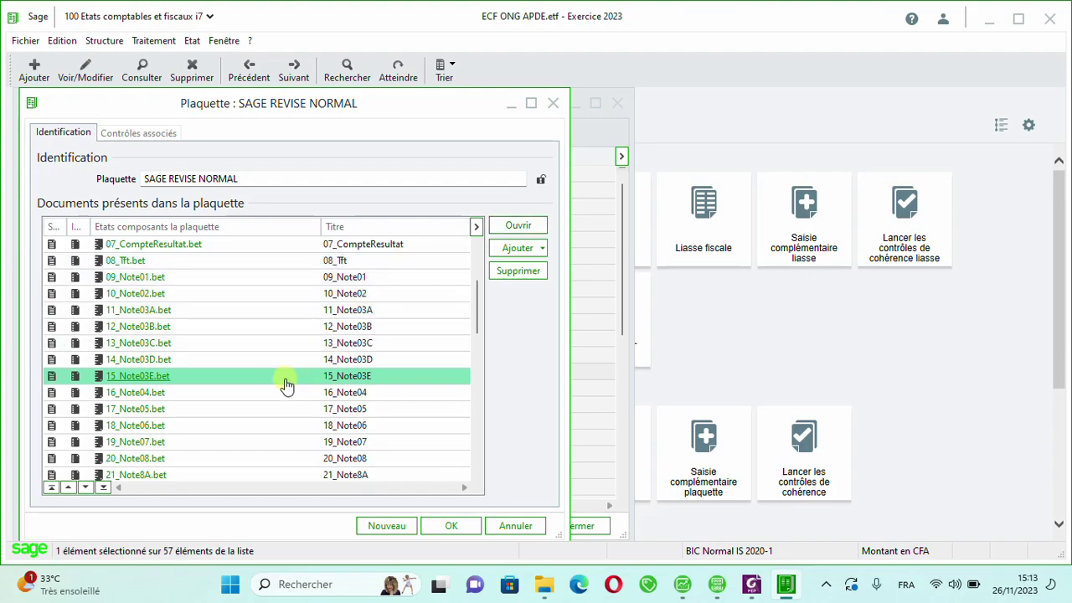
double_click(285, 384)
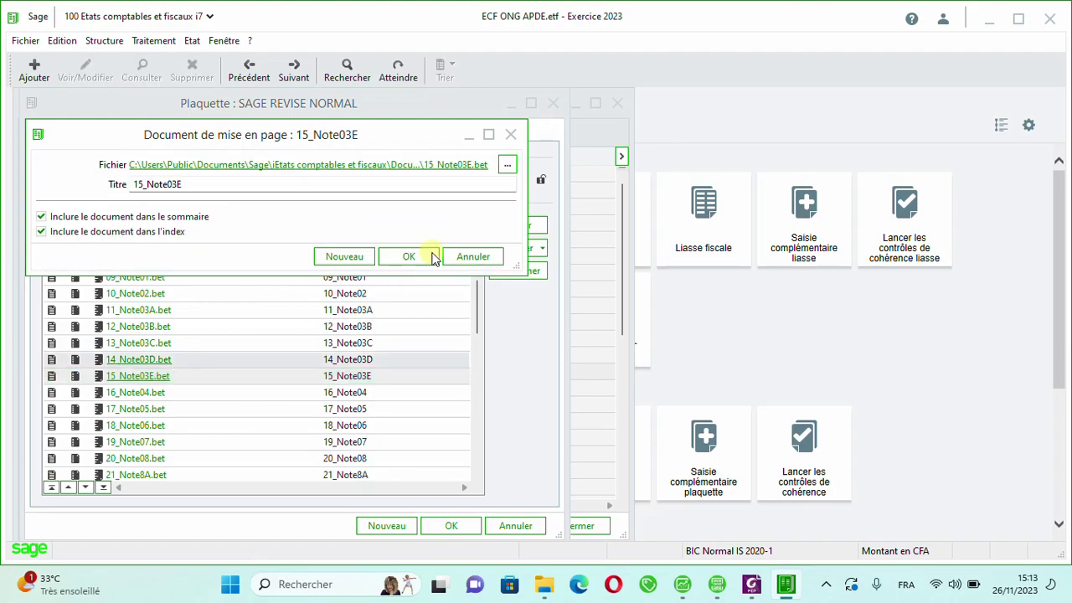
left_click(503, 166)
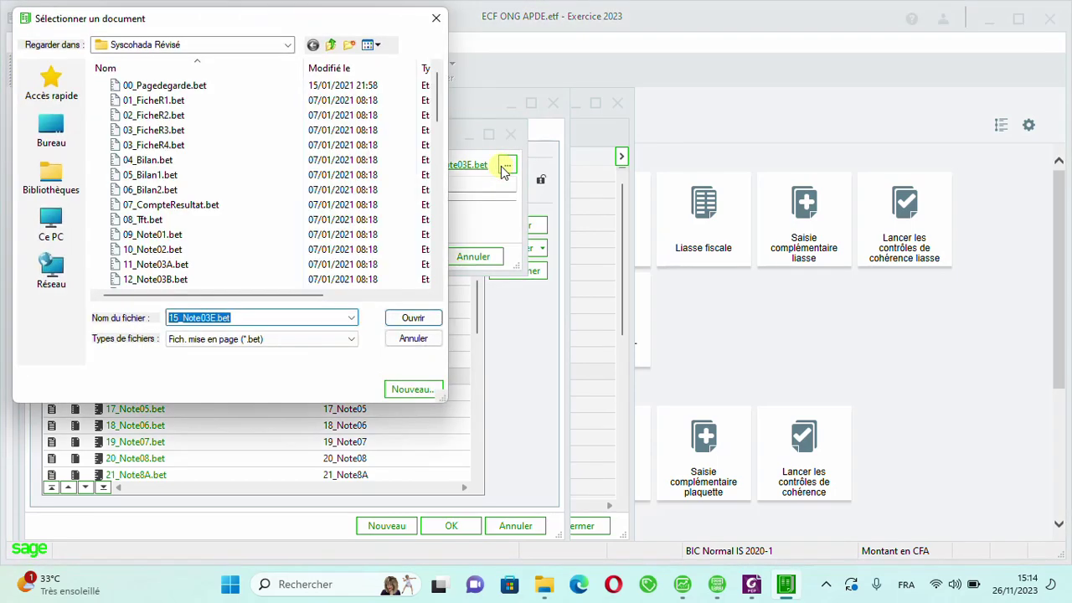
key("Return")
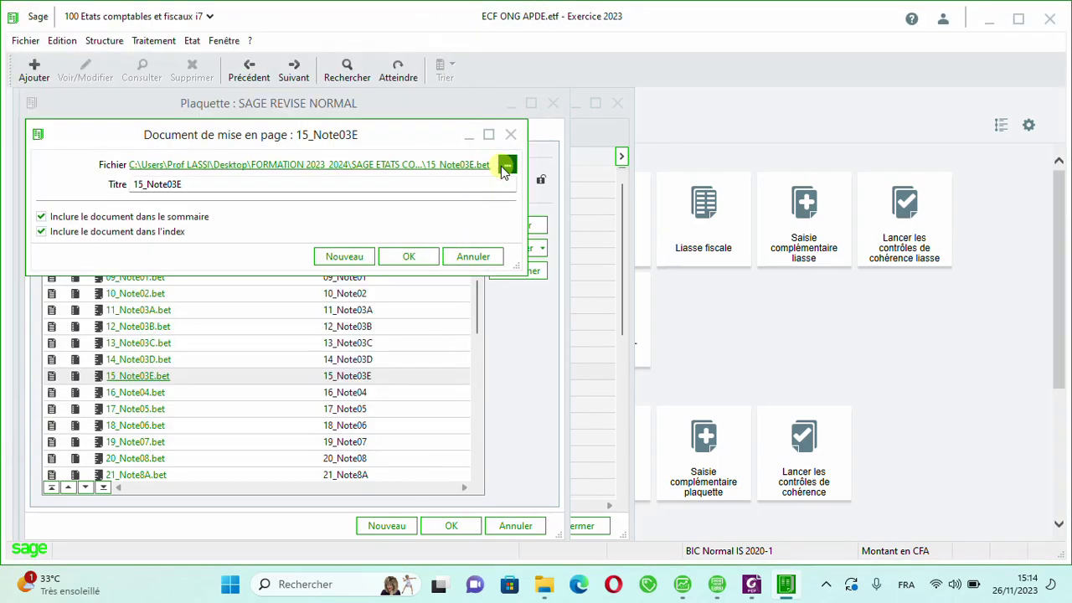
left_click(408, 256)
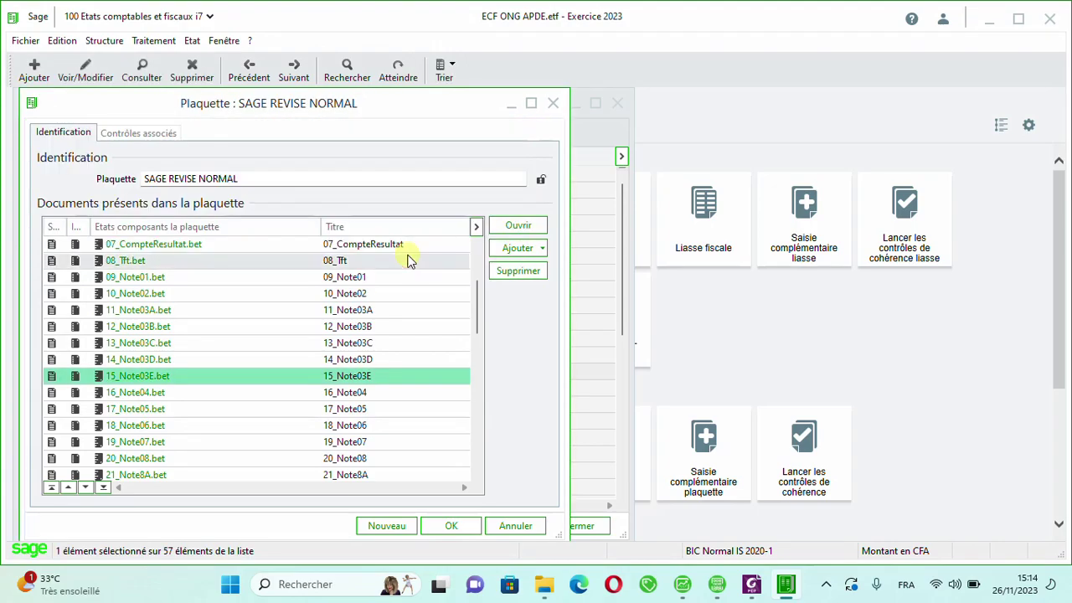
Relink the 16_Note04 layout document to 16_Note04.bet in the Syscohada Révisé folder and validate it.
left_click(235, 398)
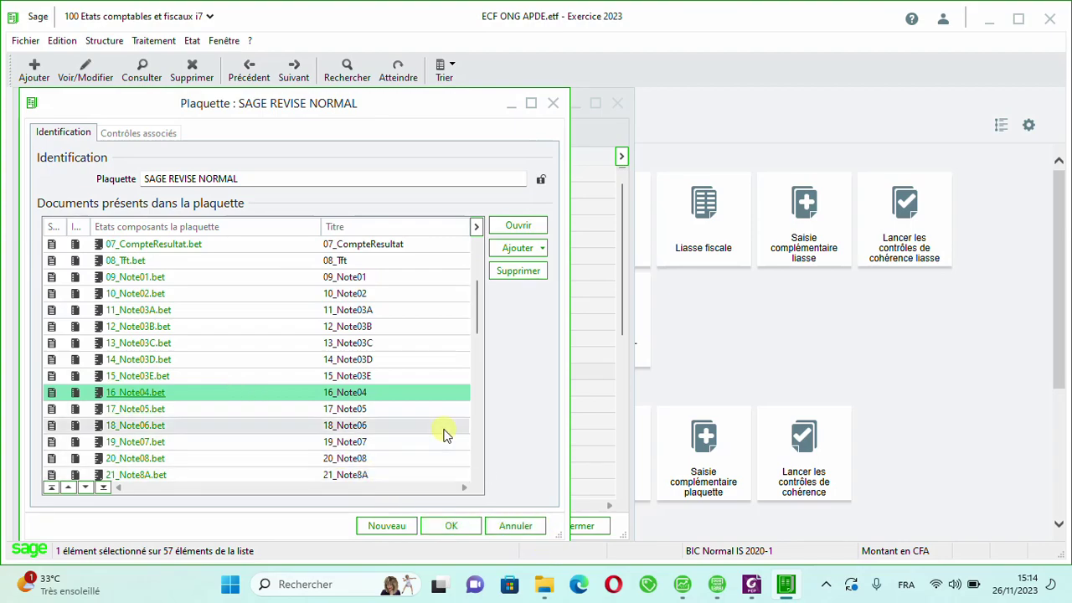
double_click(366, 395)
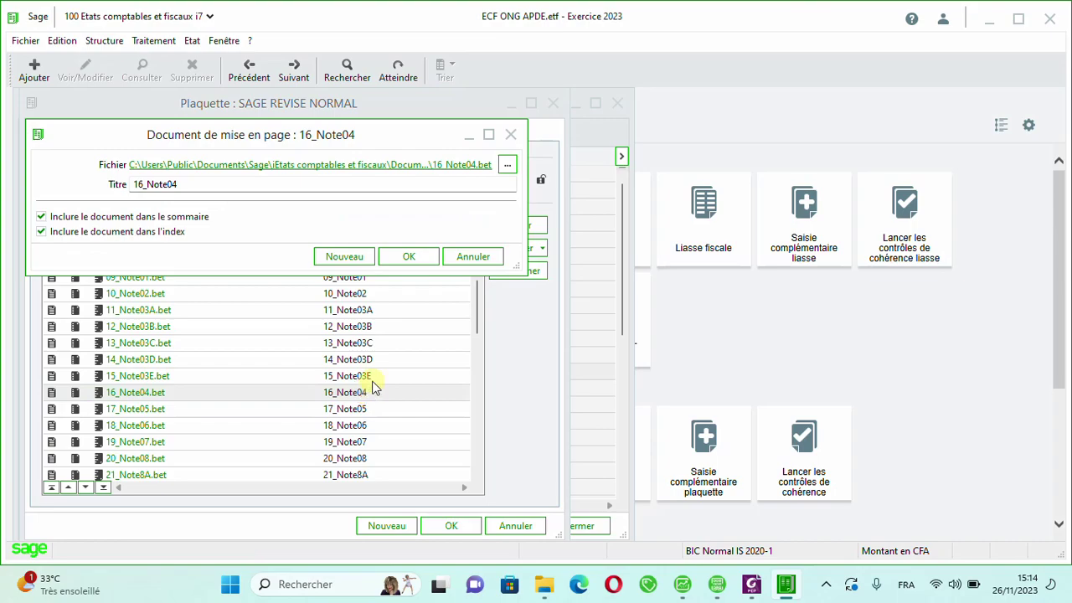
left_click(507, 166)
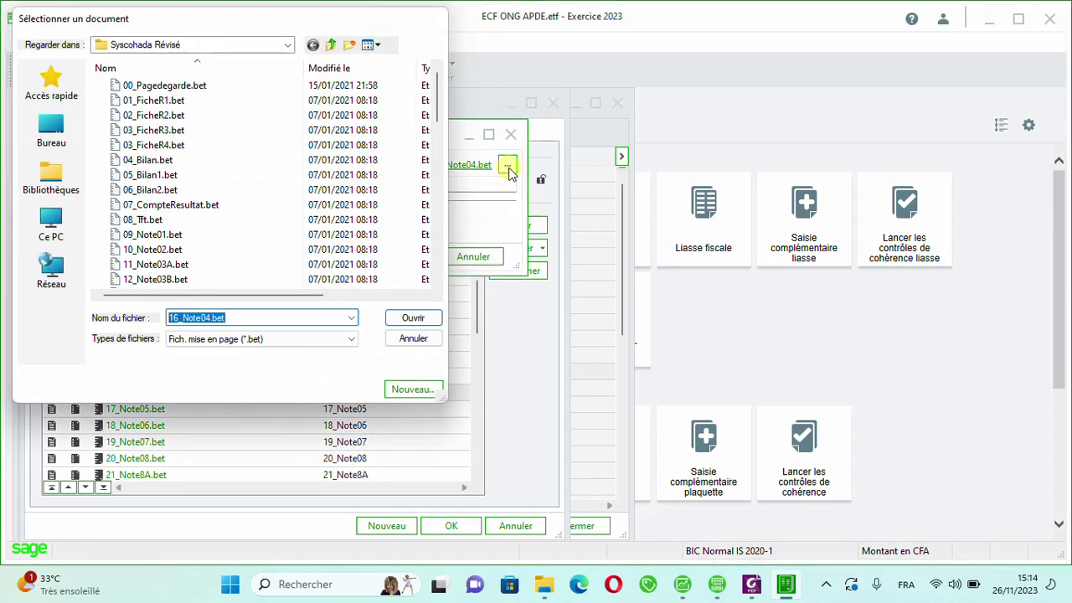
key("Return")
left_click(408, 257)
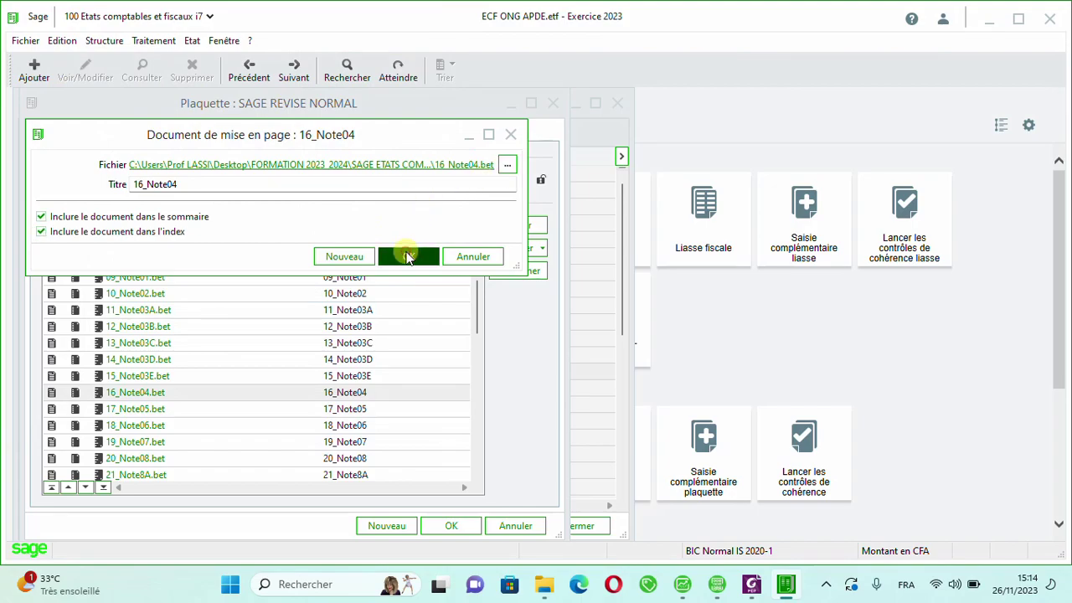
Relink the 17_Note05 layout document to 17_Note05.bet in the Syscohada Révisé folder and validate it.
double_click(175, 411)
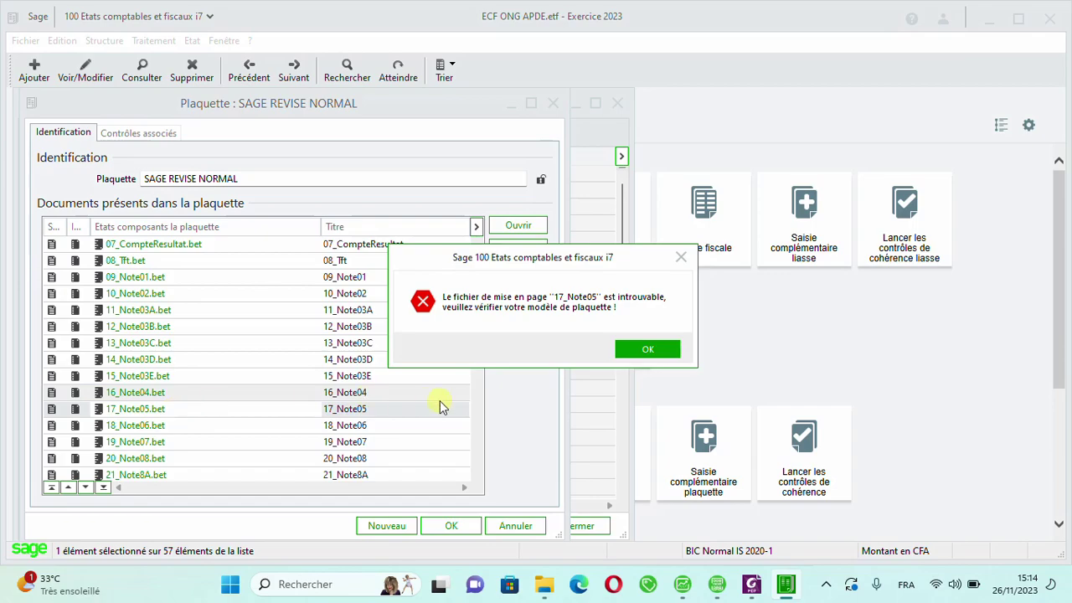
left_click(645, 349)
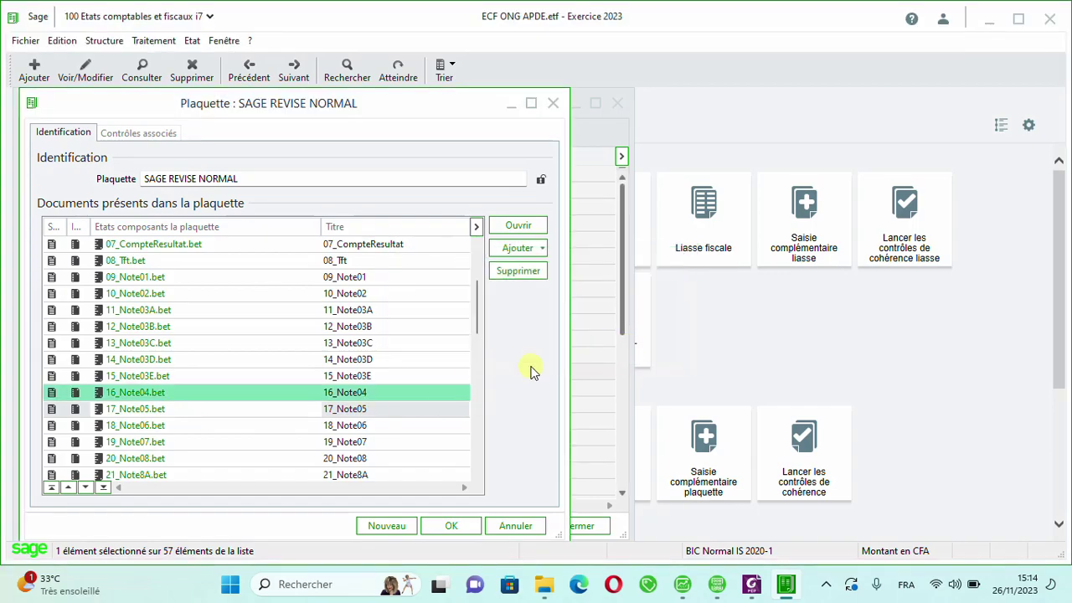
left_click(305, 413)
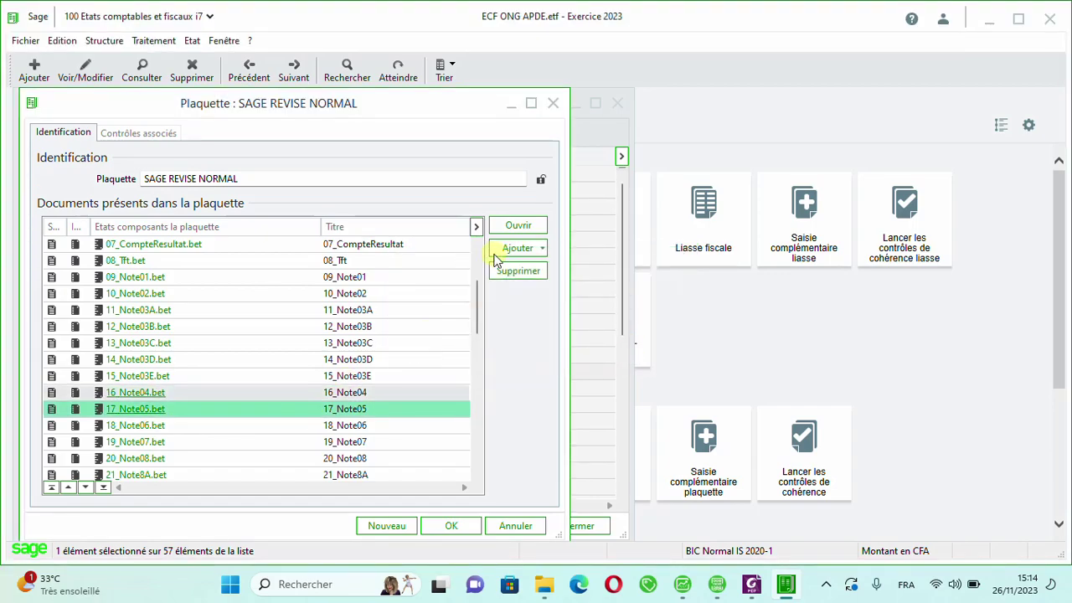
left_click(516, 229)
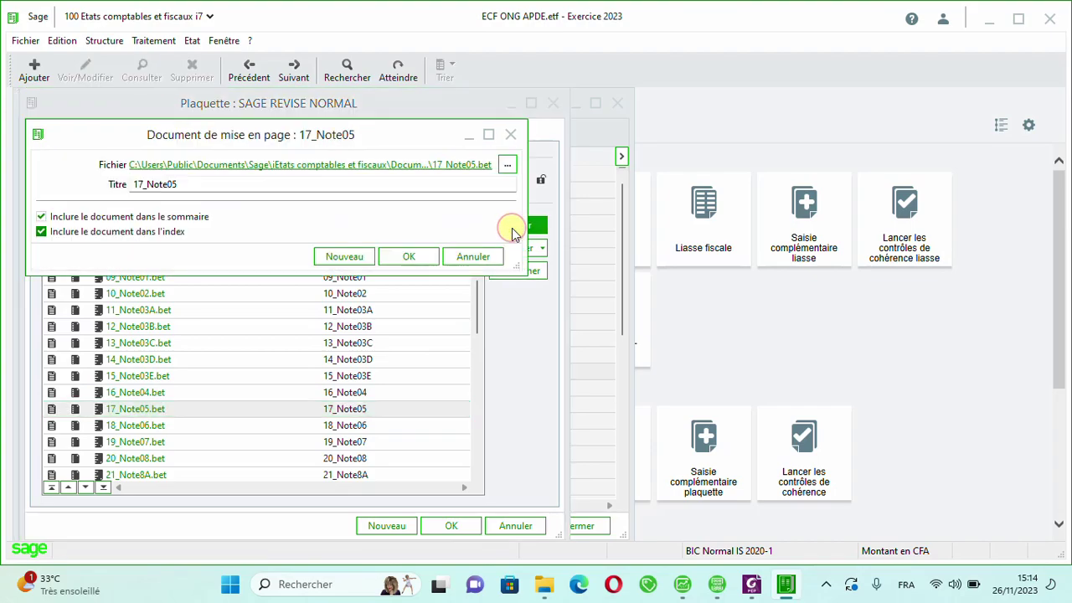
left_click(508, 166)
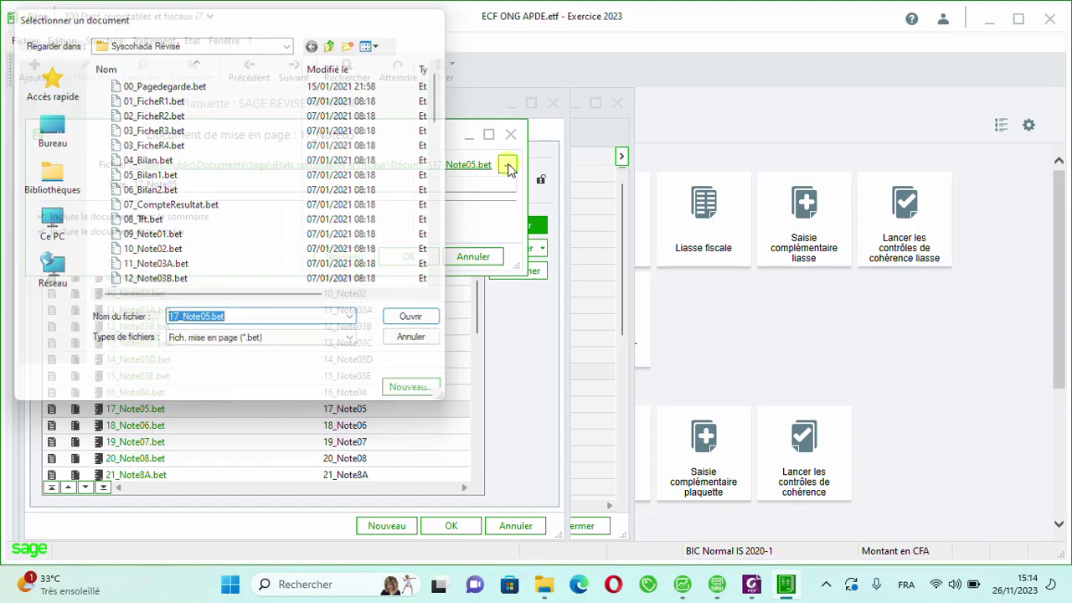
key("Return")
left_click(414, 261)
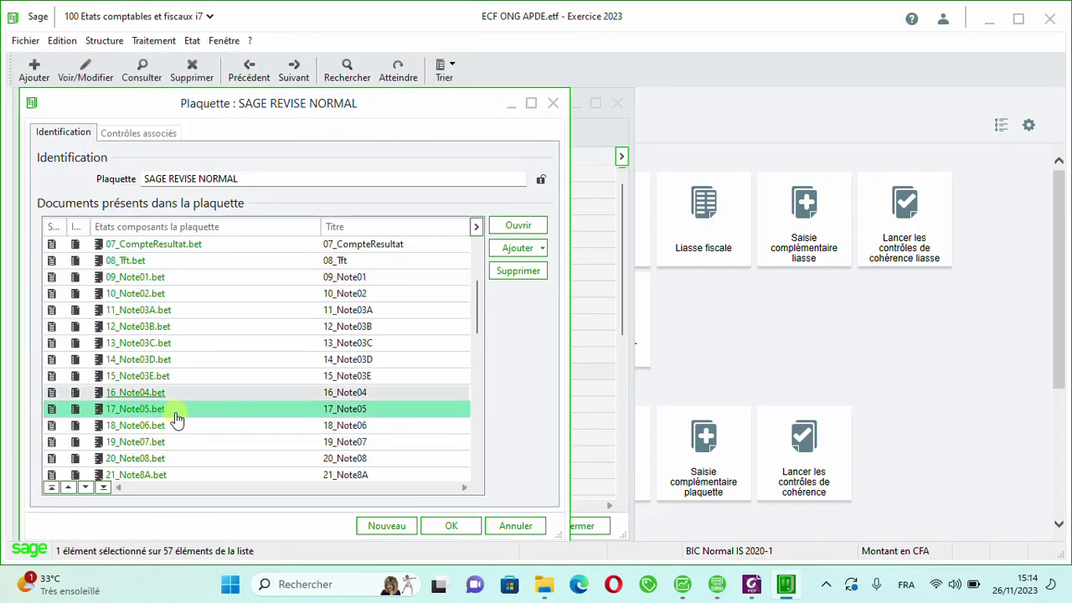
double_click(163, 425)
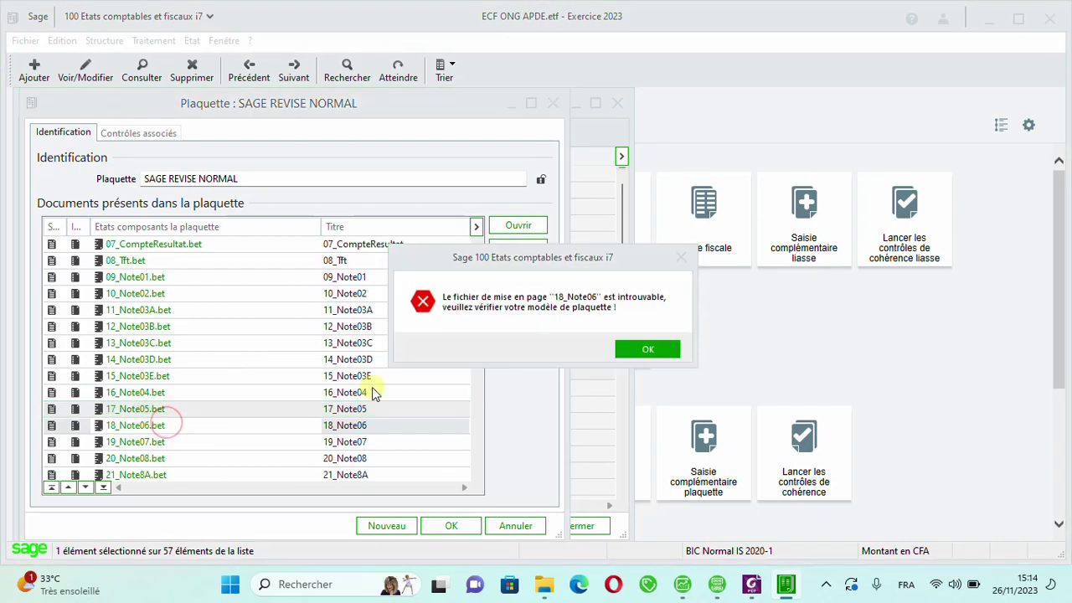
left_click(654, 349)
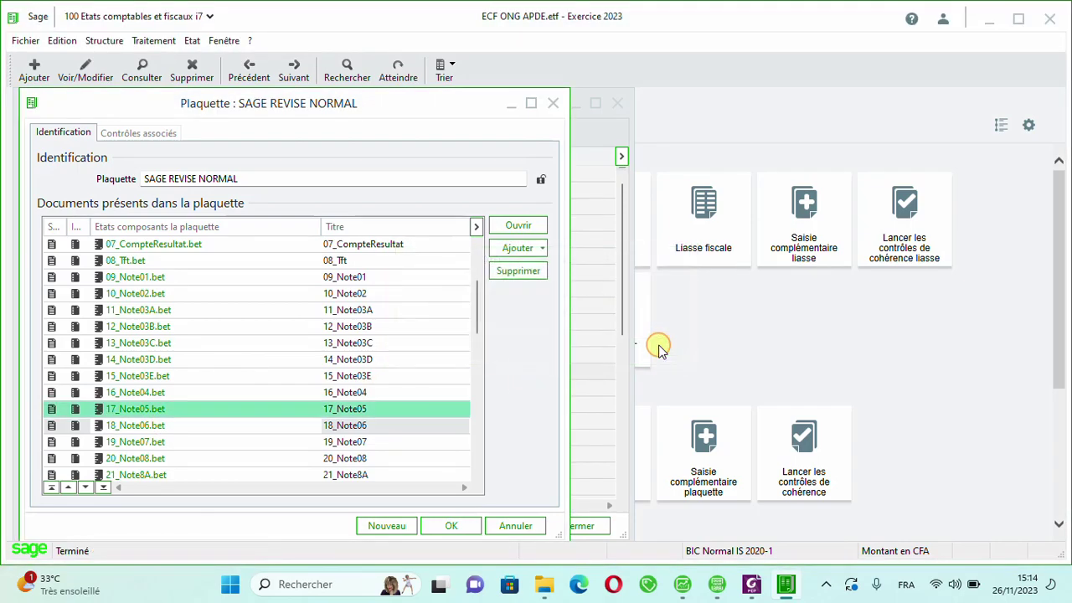
left_click(515, 227)
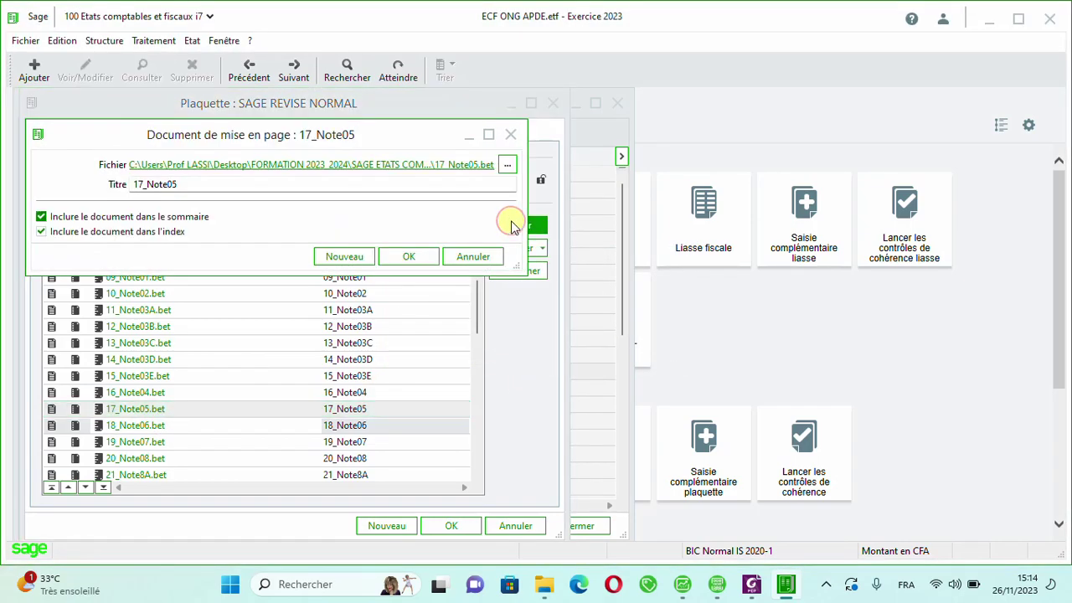
left_click(507, 166)
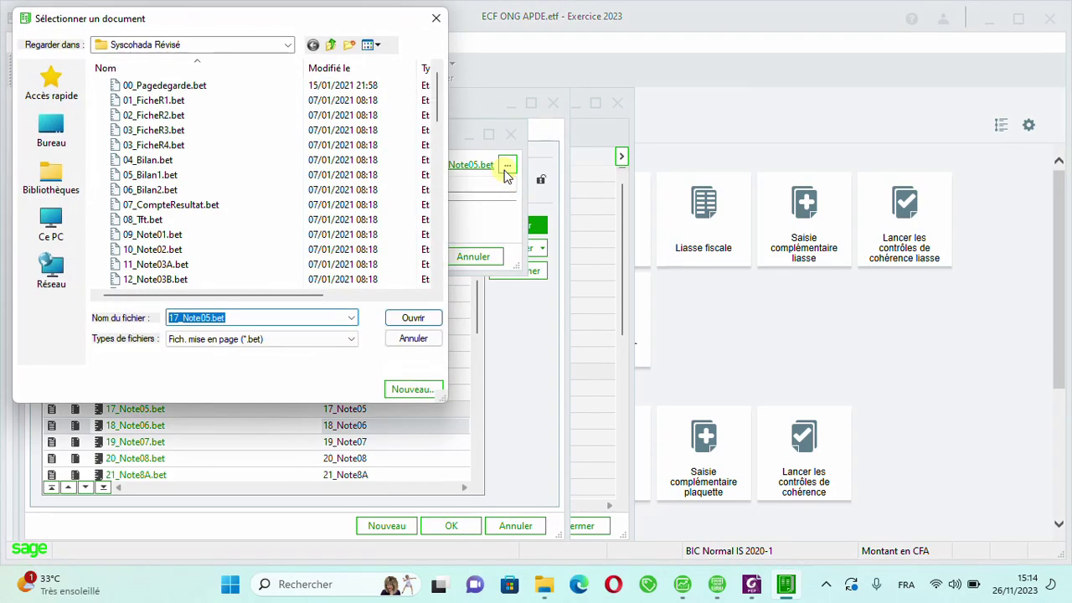
key("Escape")
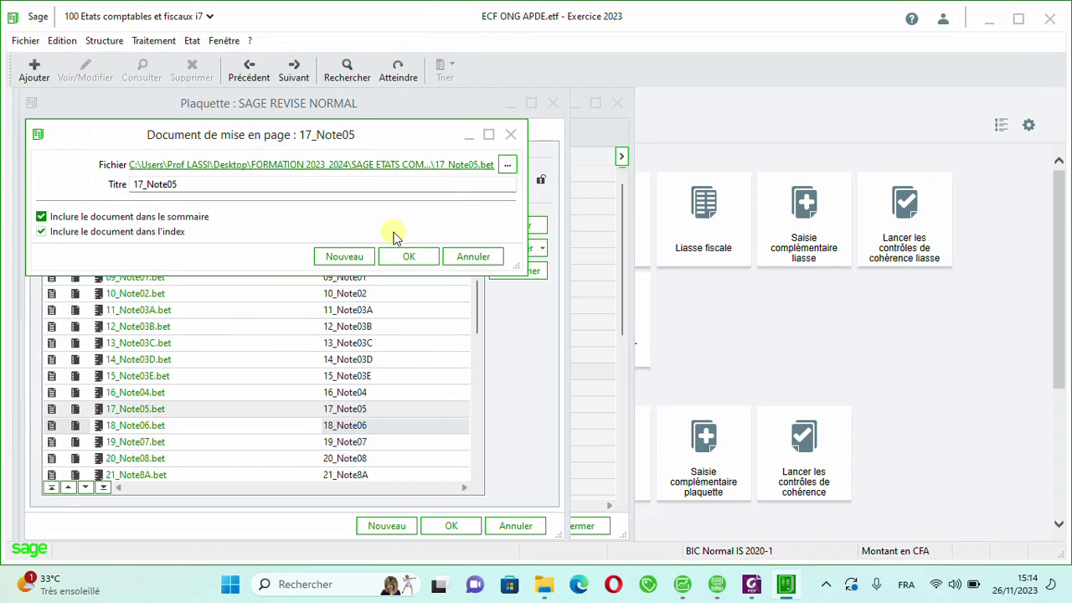
left_click(402, 256)
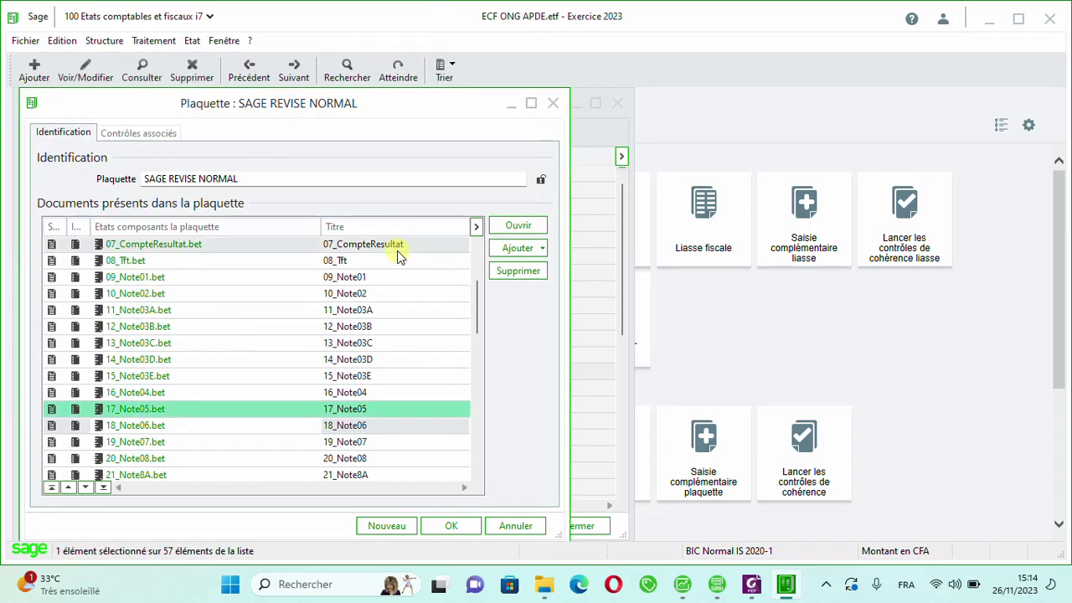
Relink the 18_Note06 layout document to 18_Note06.bet in the Syscohada Révisé folder and validate it.
double_click(152, 429)
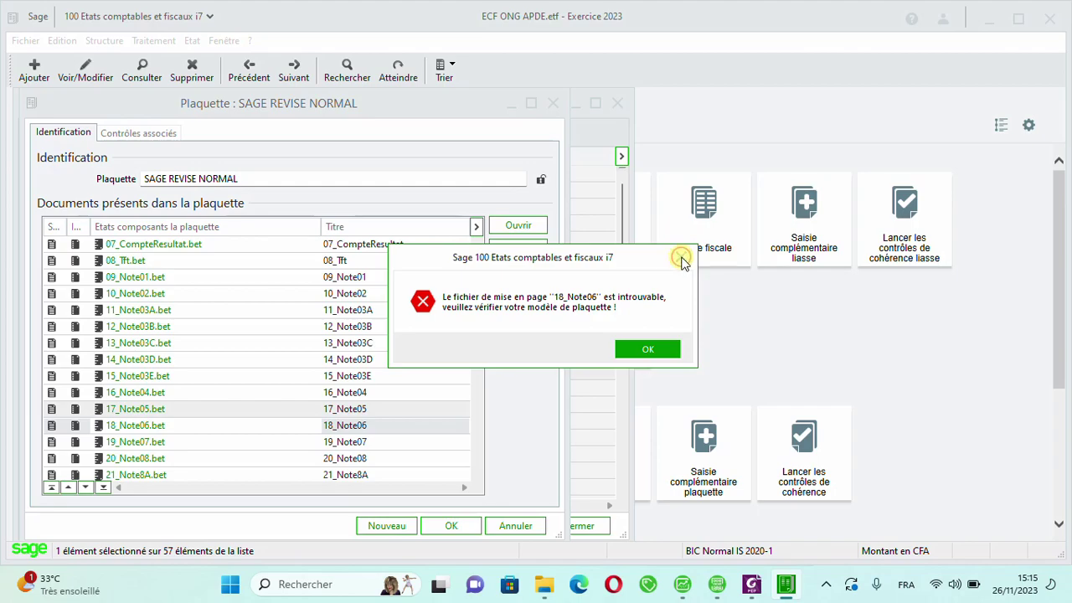
left_click(682, 260)
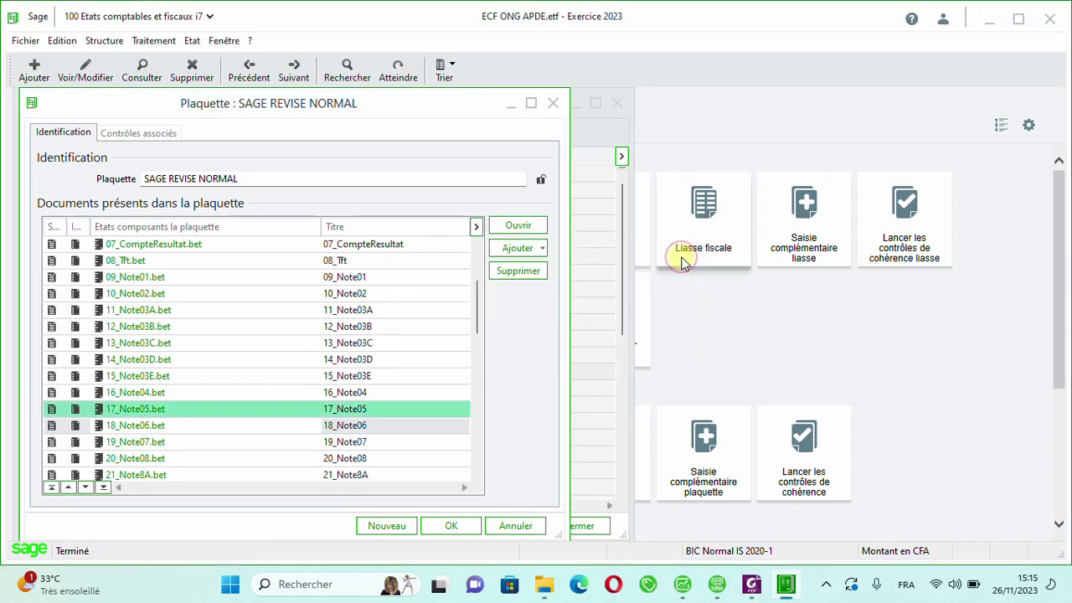
left_click(307, 427)
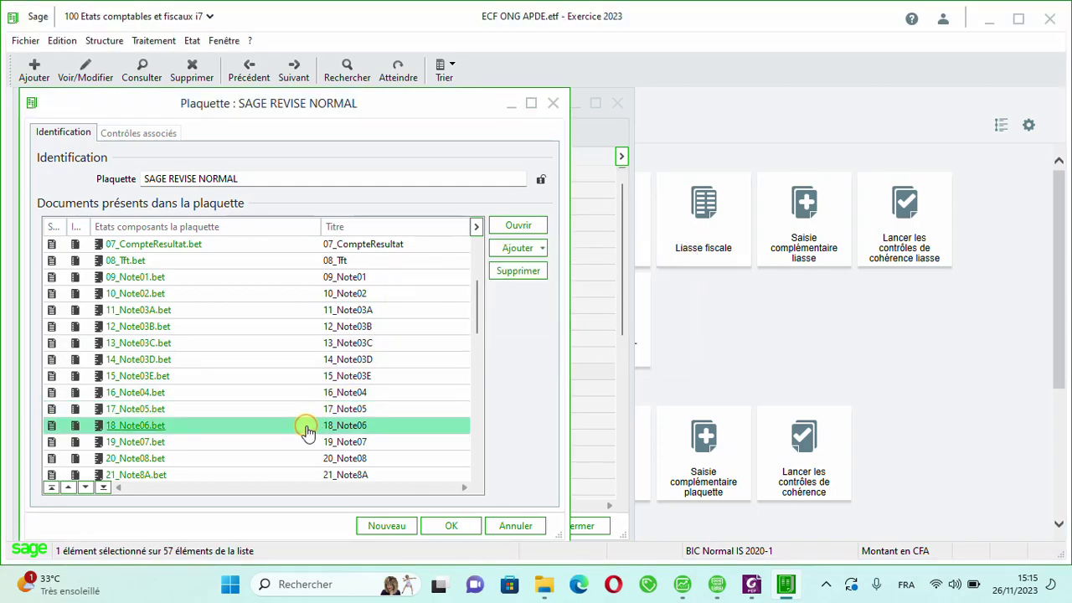
left_click(519, 228)
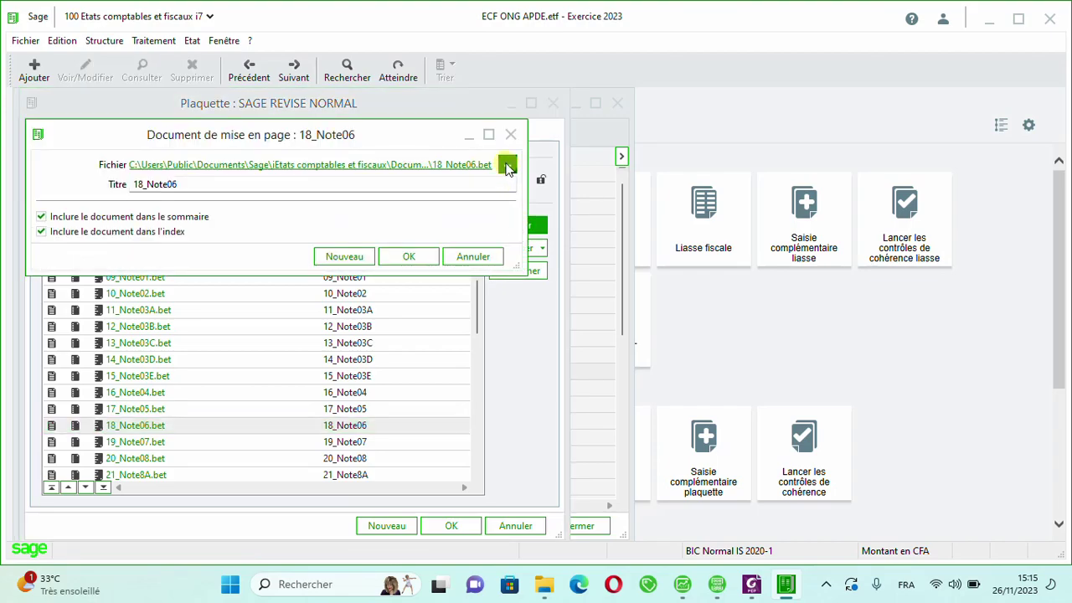
left_click(507, 165)
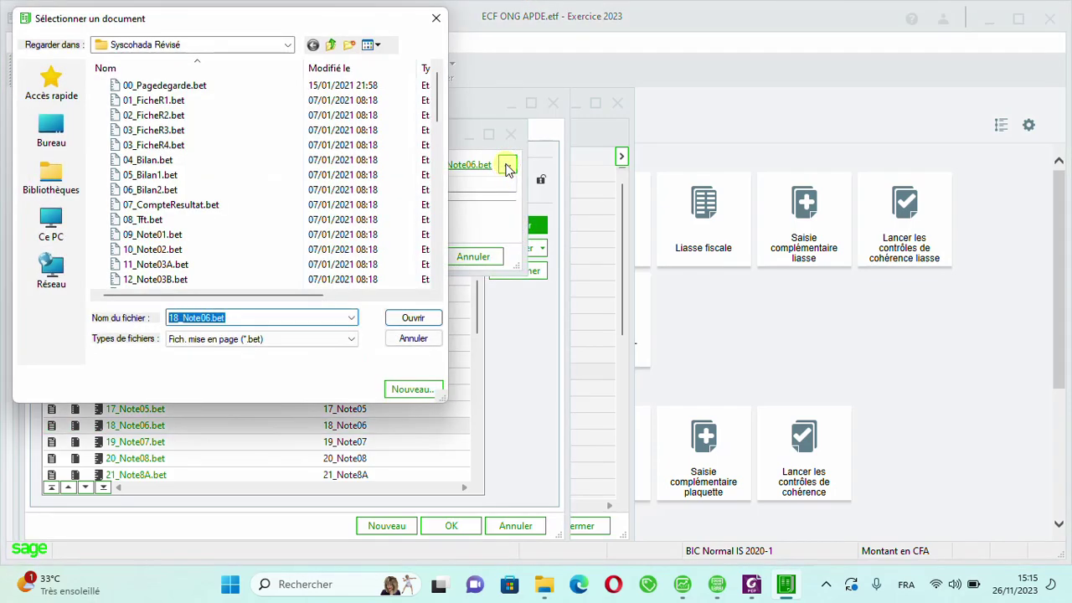
key("Return")
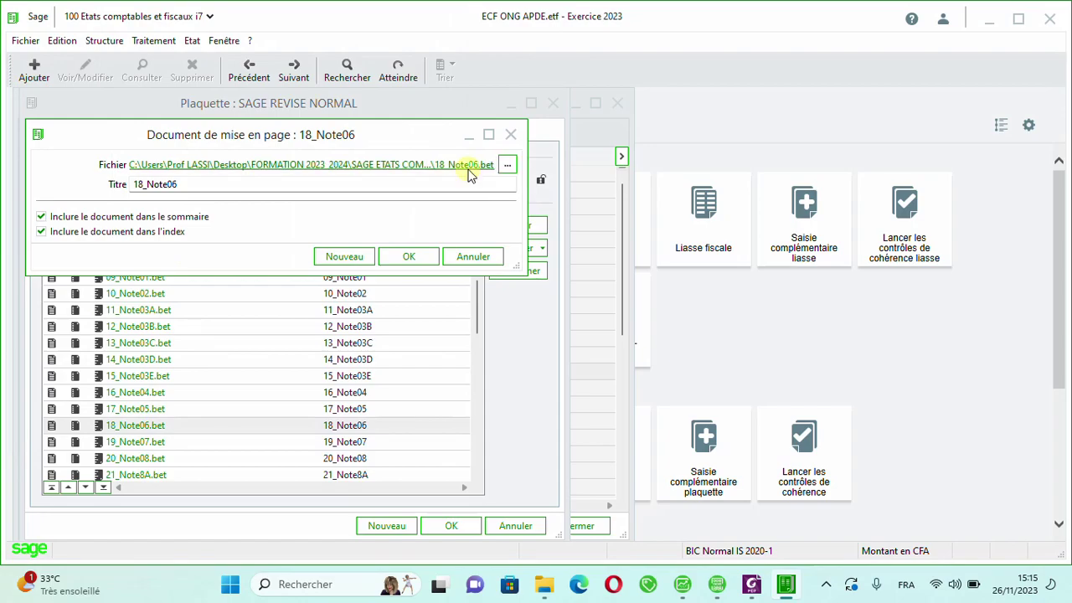
left_click(399, 258)
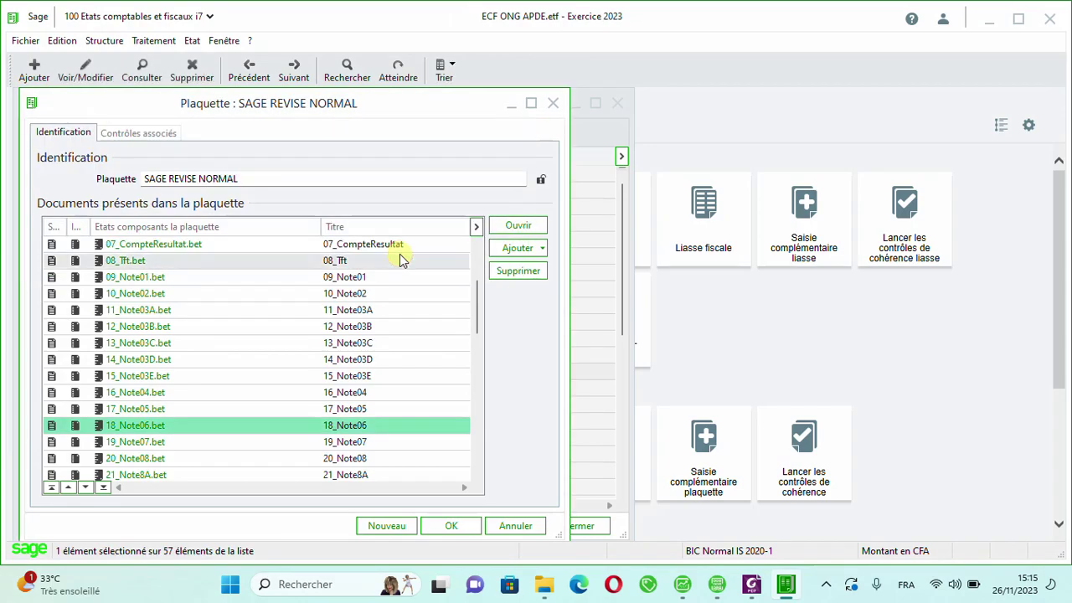
Relink the 19_Note07 layout document to 19_Note07.bet in the Syscohada Révisé folder and validate it.
left_click(342, 448)
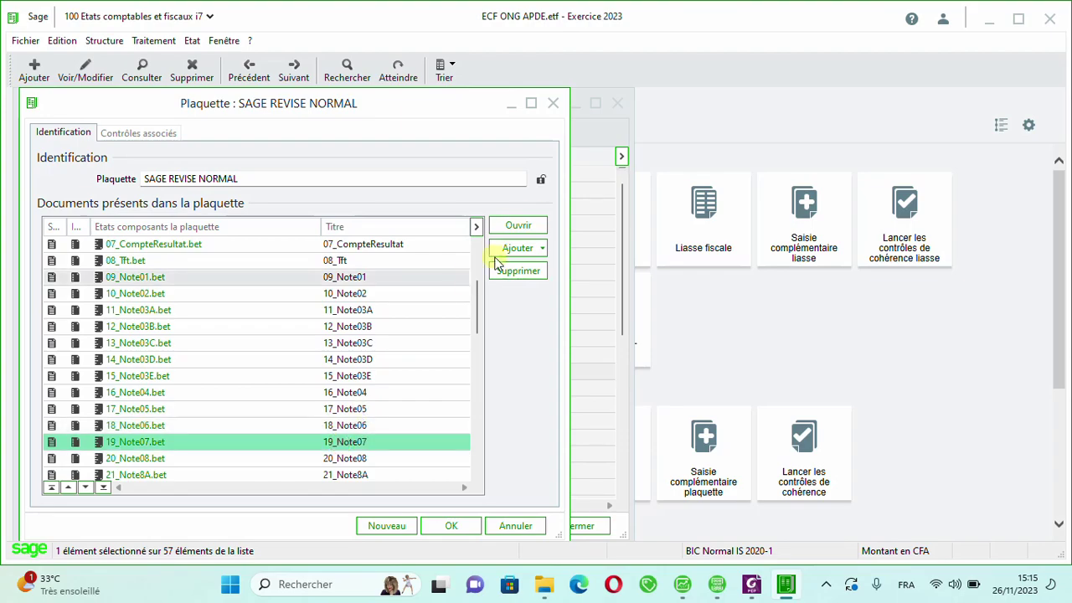
left_click(531, 225)
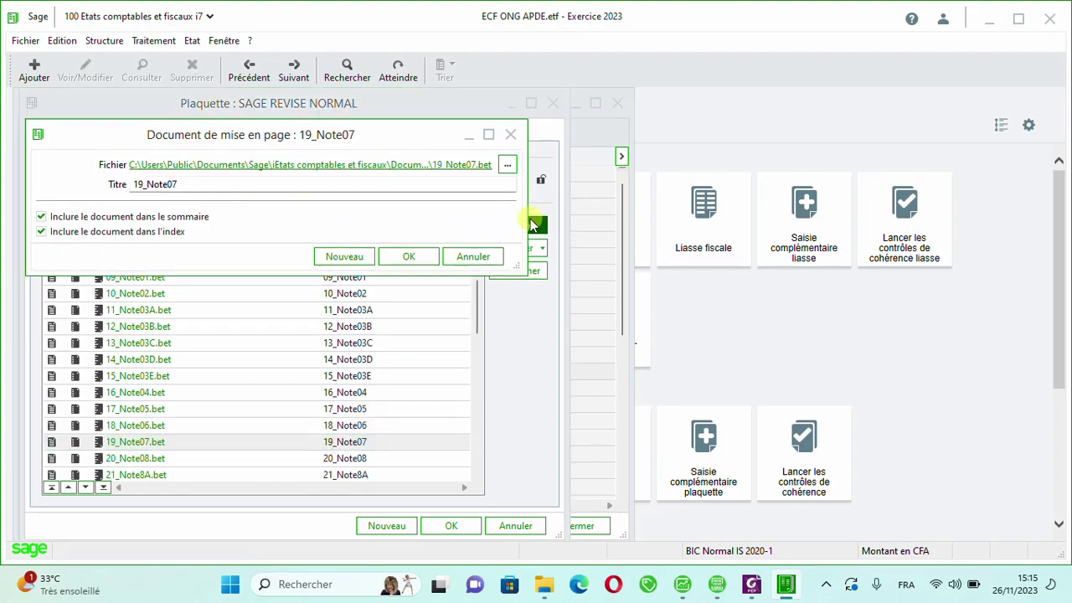
left_click(507, 166)
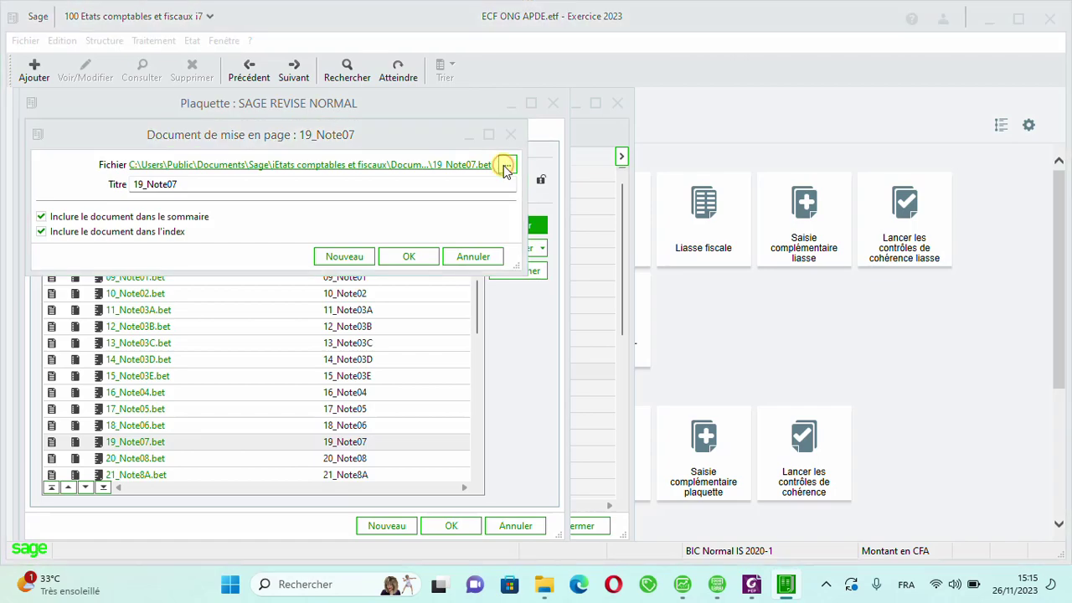
key("Return")
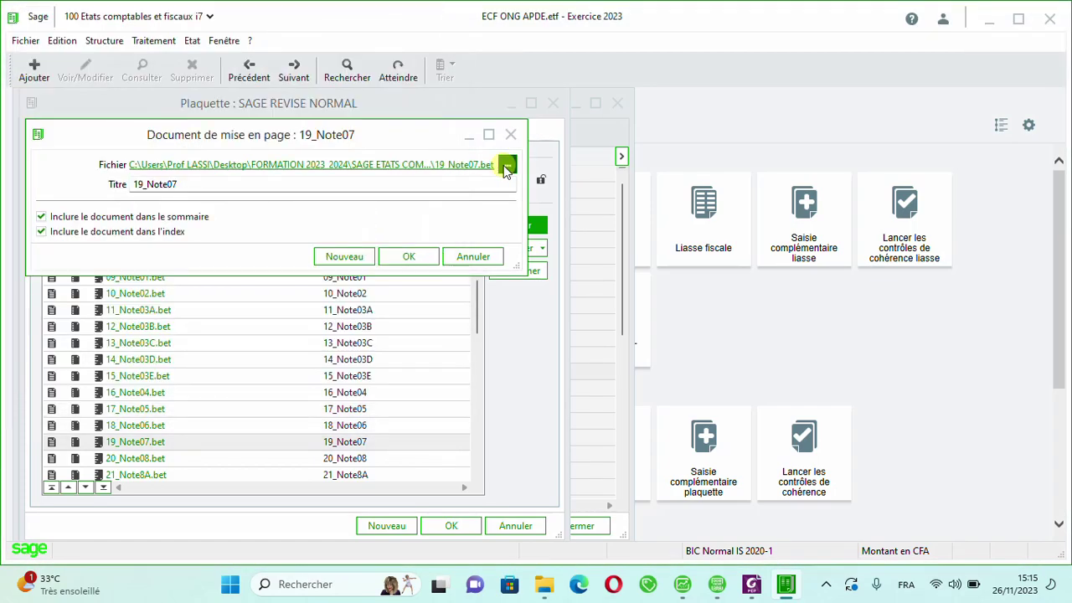
left_click(410, 256)
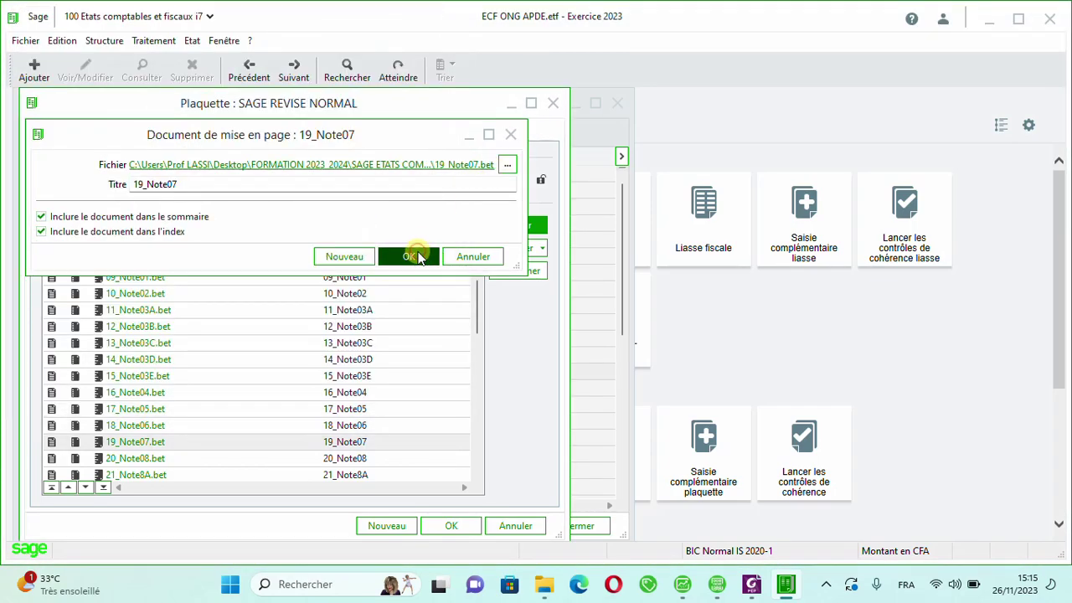
Relink the 20_Note08 layout document to 20_Note08.bet in the Syscohada Révisé folder and validate it.
left_click(199, 459)
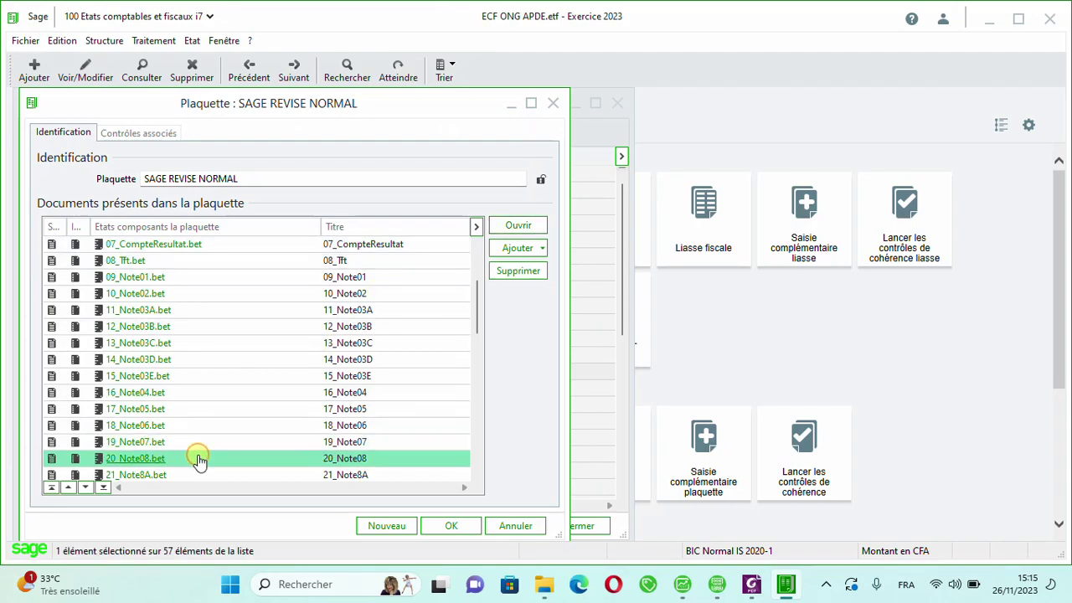
left_click(524, 223)
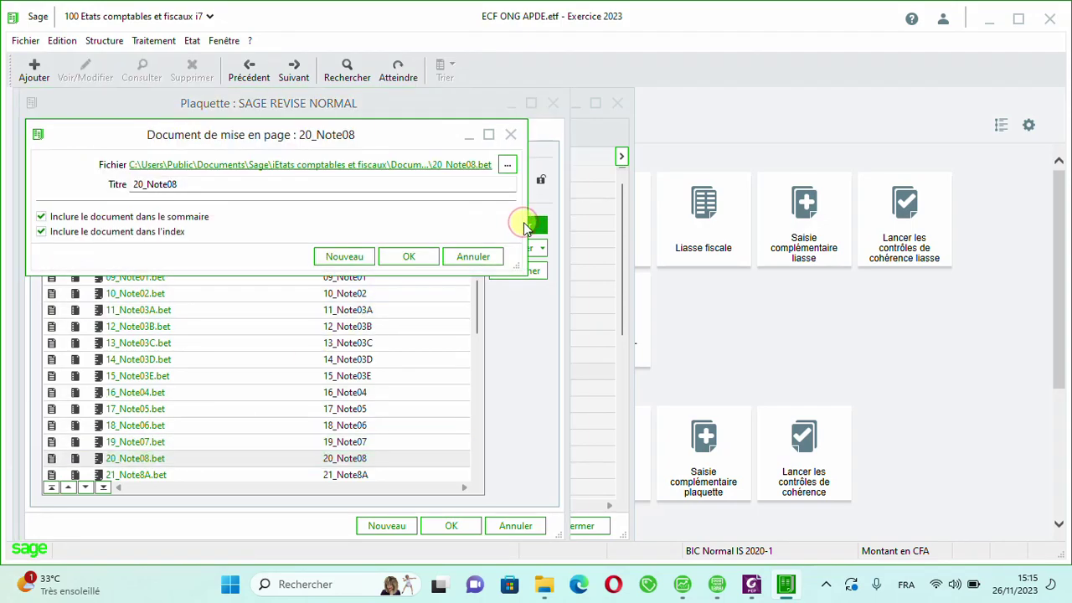
left_click(507, 165)
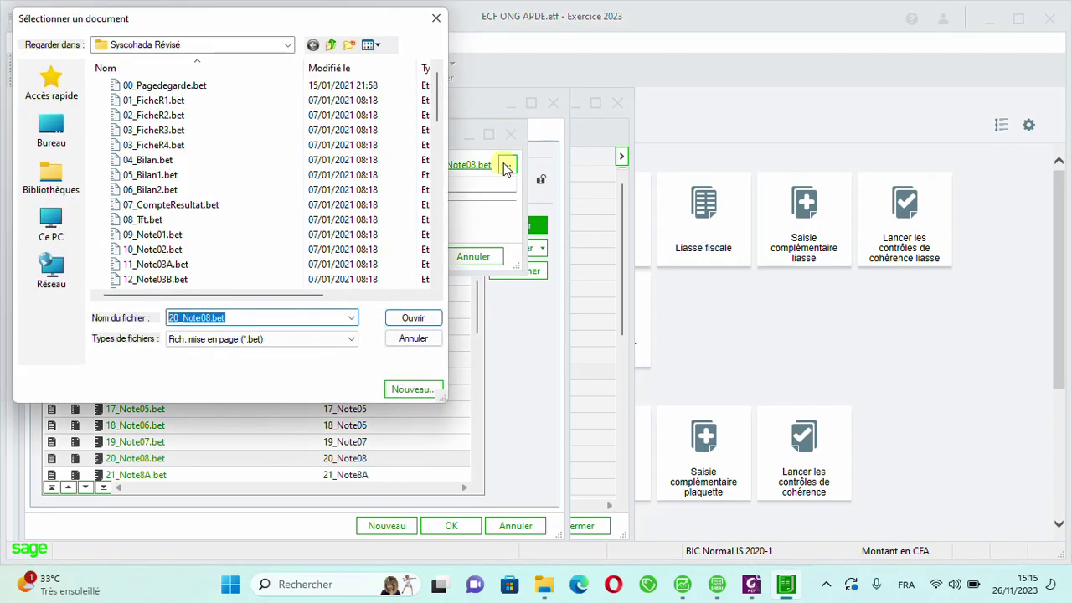
key("Return")
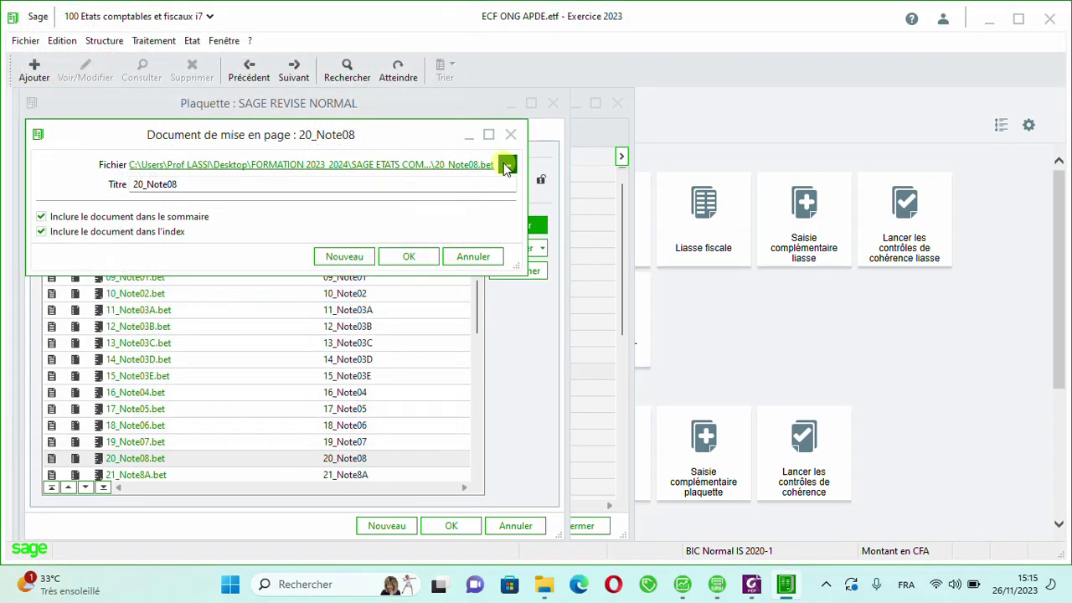
left_click(410, 260)
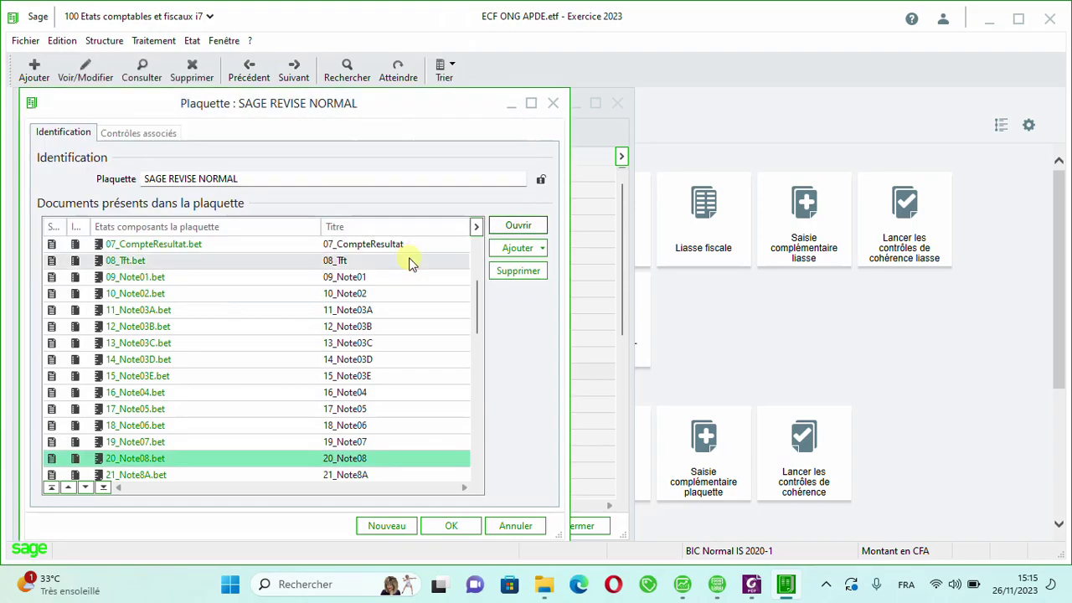
Try to relink the 21_Note8A layout document to its matching 21_Note8A.bet file and validate it.
left_click(178, 476)
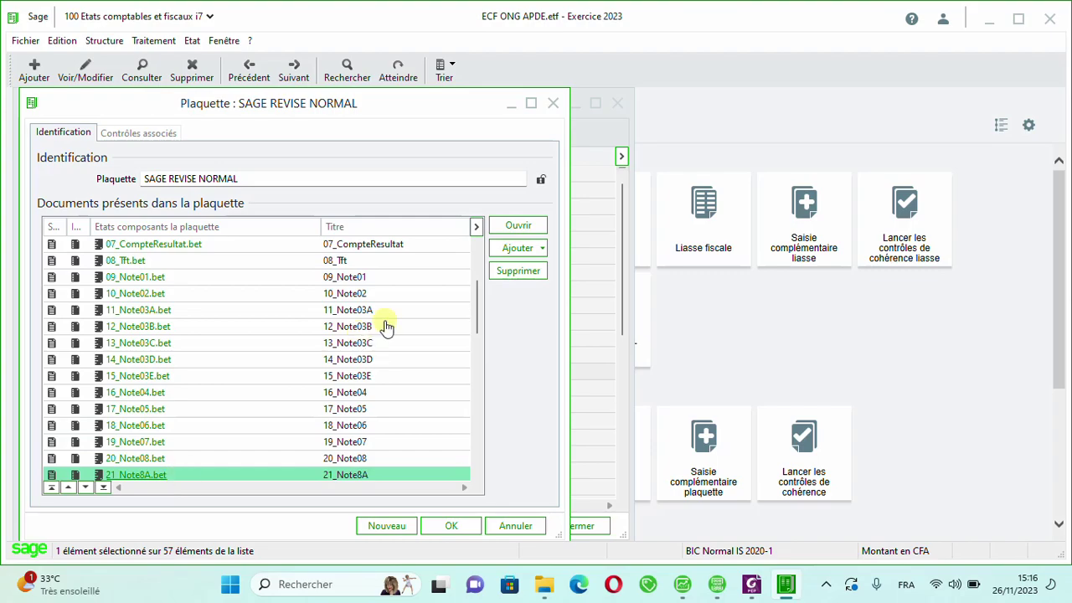
left_click(514, 231)
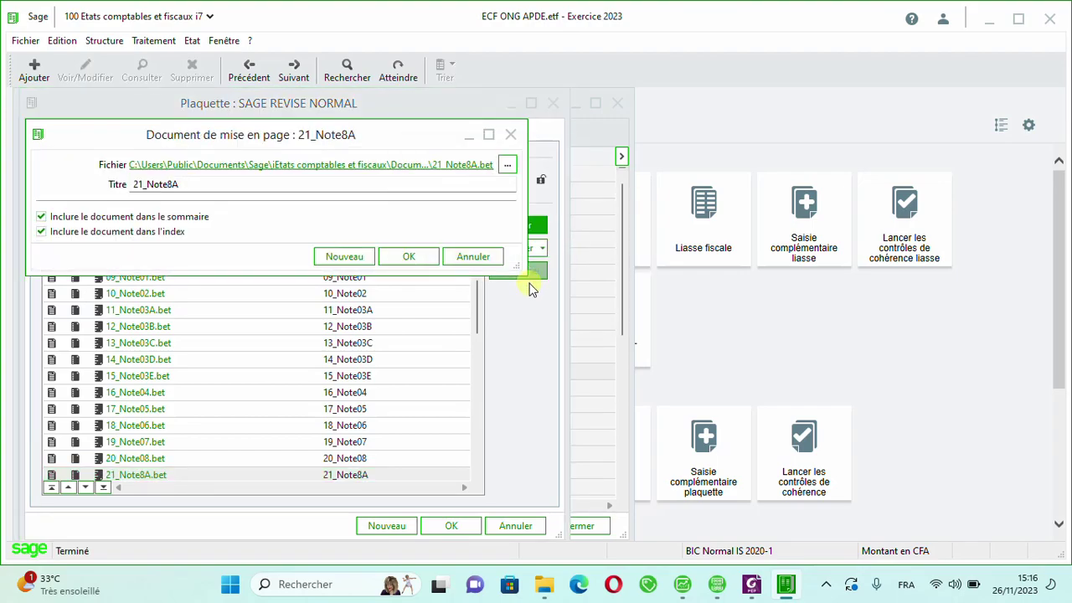
left_click(507, 165)
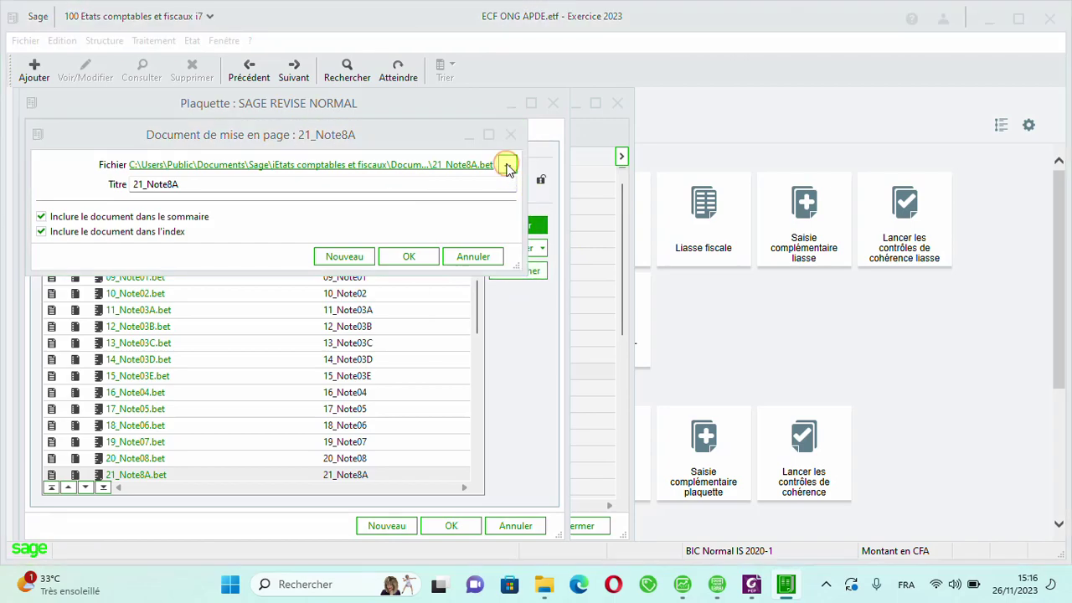
key("Return")
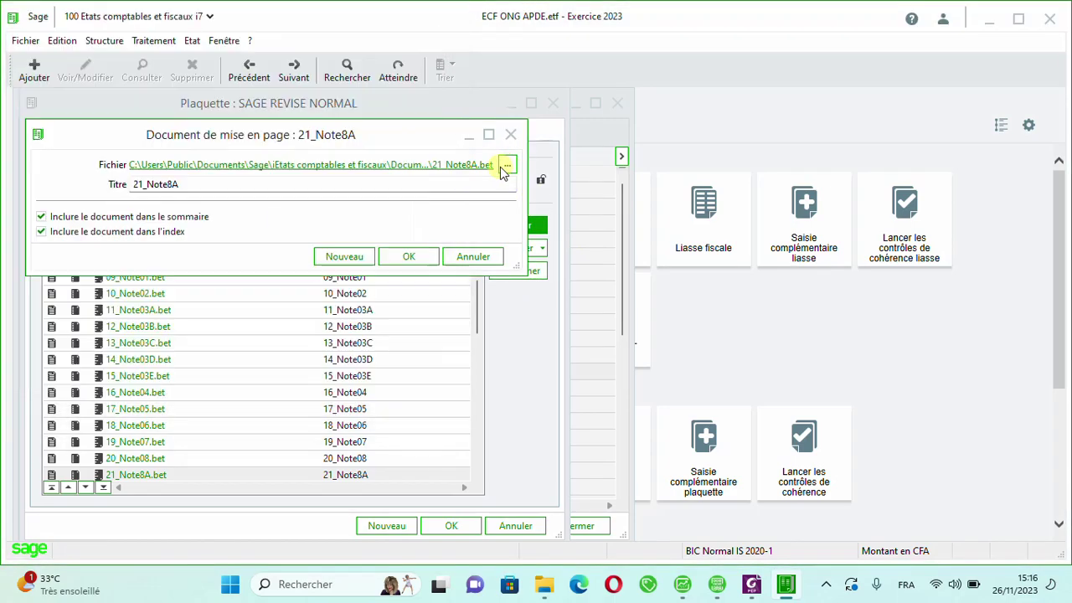
left_click(413, 254)
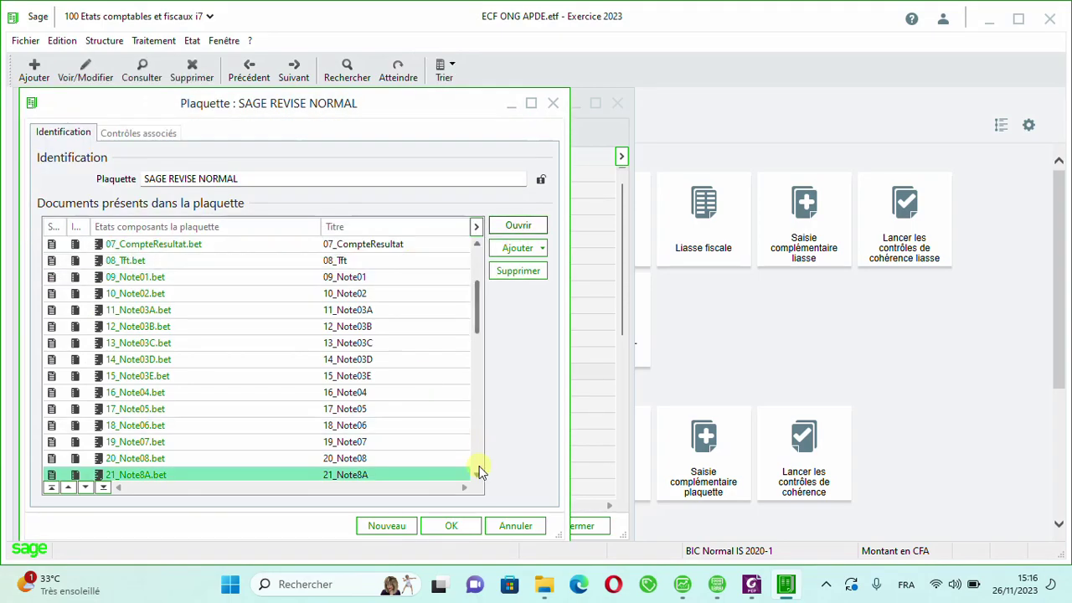
left_click_drag(476, 476, 476, 474)
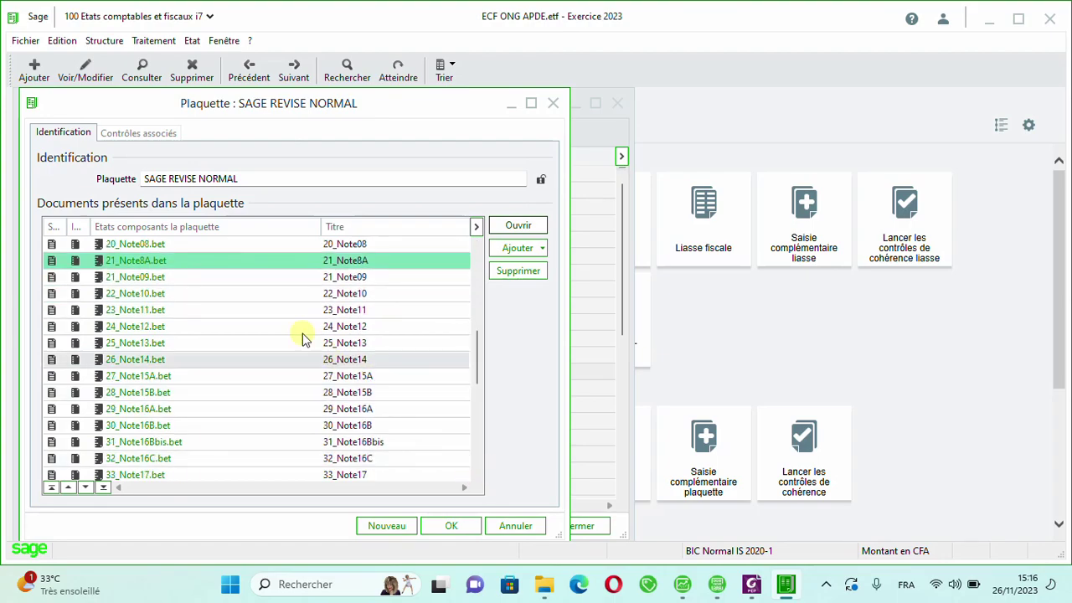
Relink the 21_Note09 layout document to 21_Note09.bet in the Syscohada Révisé folder and validate it.
left_click(234, 281)
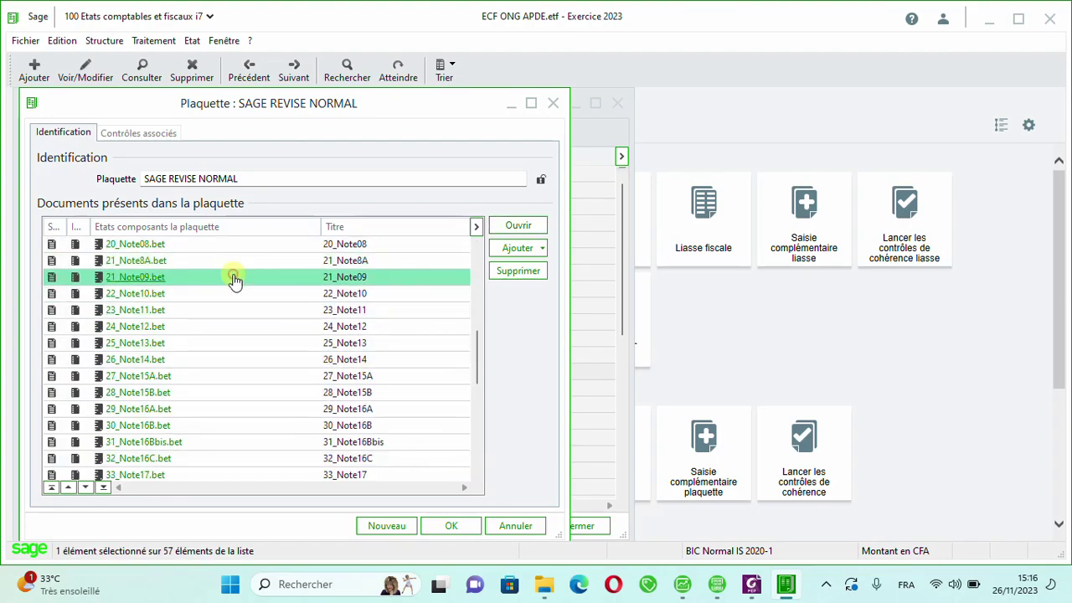
left_click(519, 227)
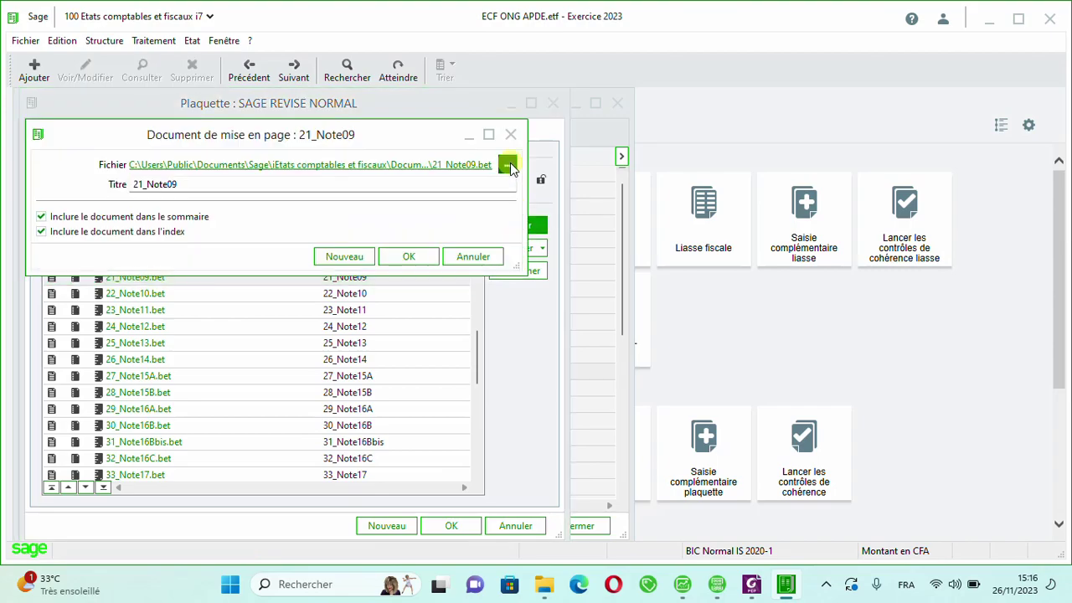
left_click(508, 165)
key("Return")
left_click(411, 254)
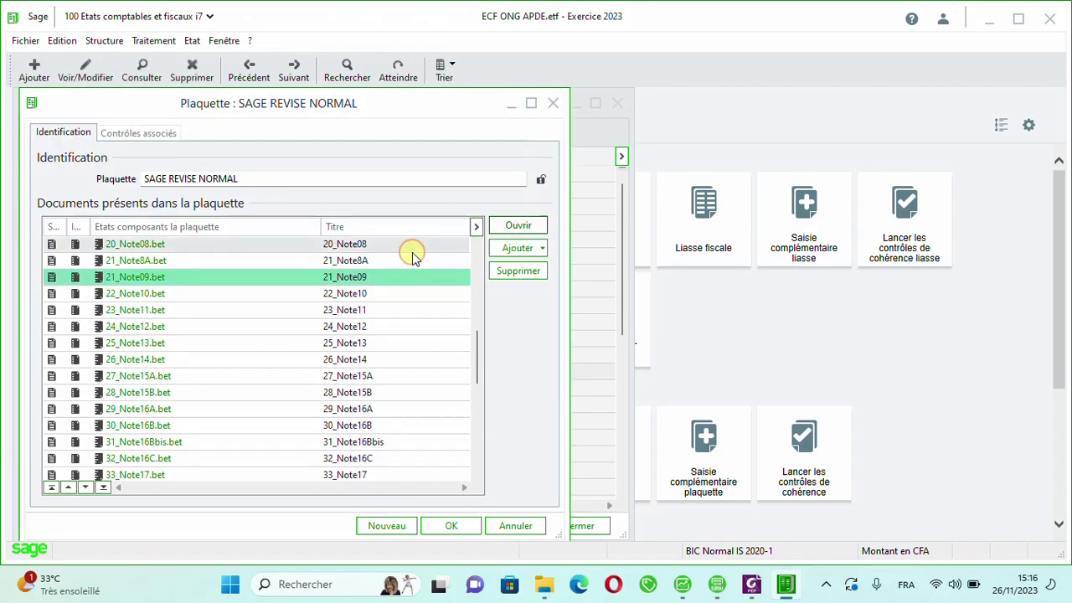
Relink the 22_Note10 layout document to 22_Note10.bet in the Syscohada Révisé folder and validate it.
left_click(341, 295)
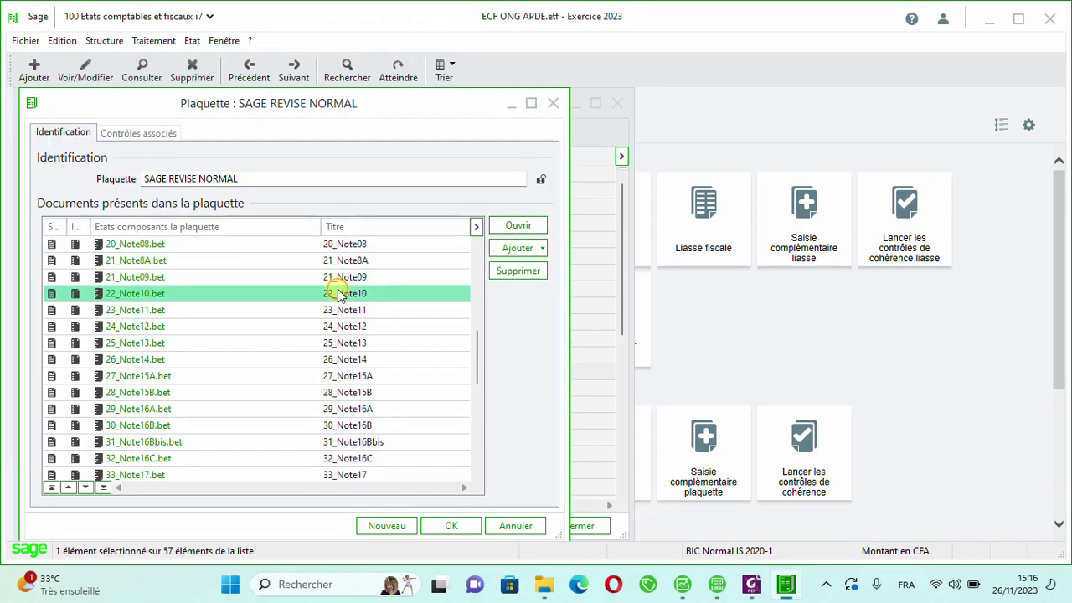
left_click(518, 226)
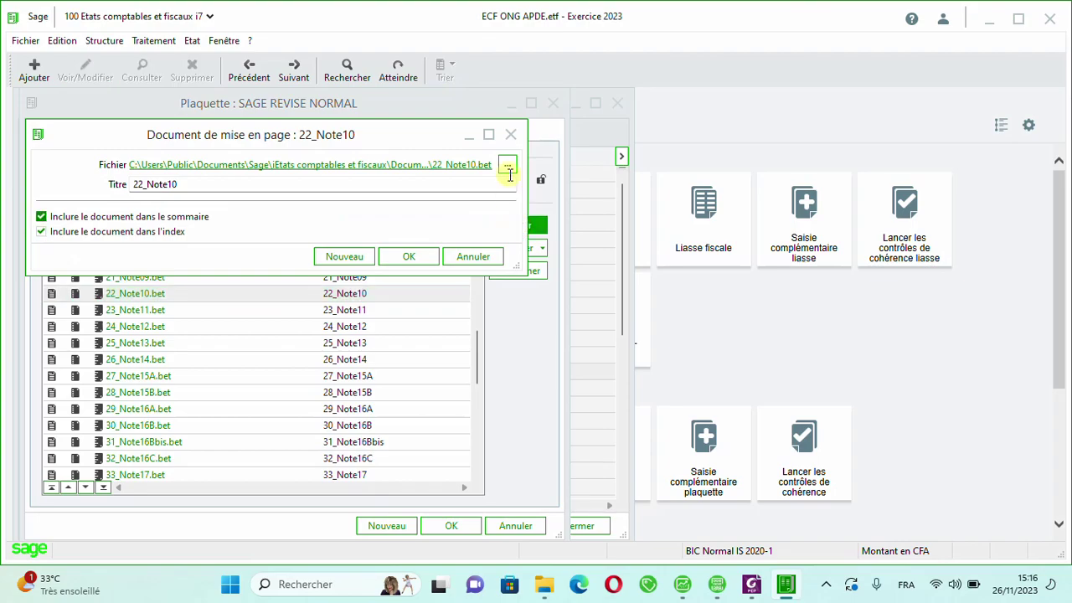
left_click(508, 166)
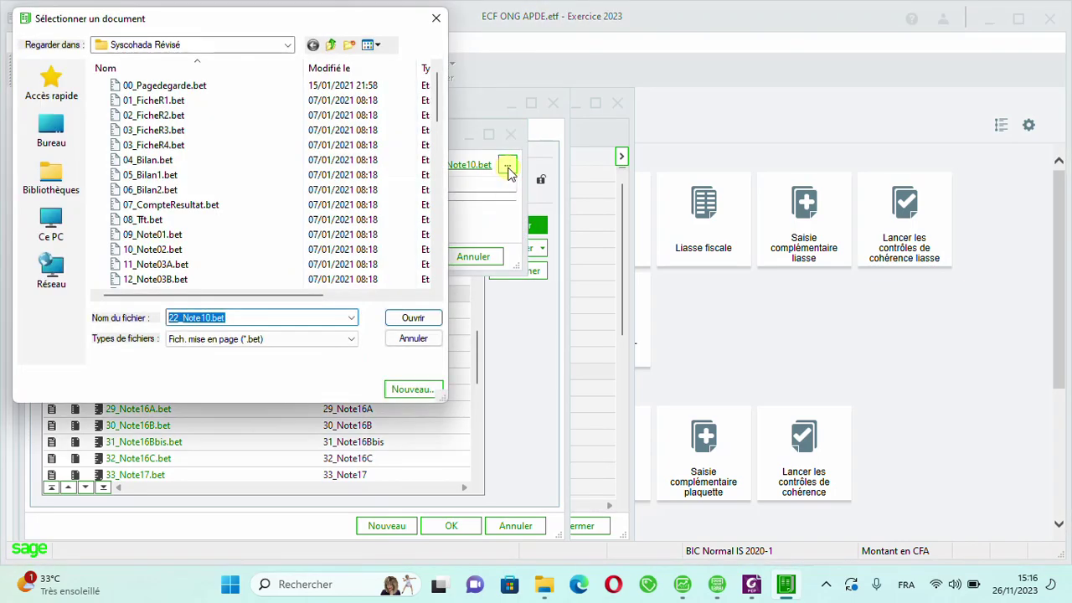
key("Return")
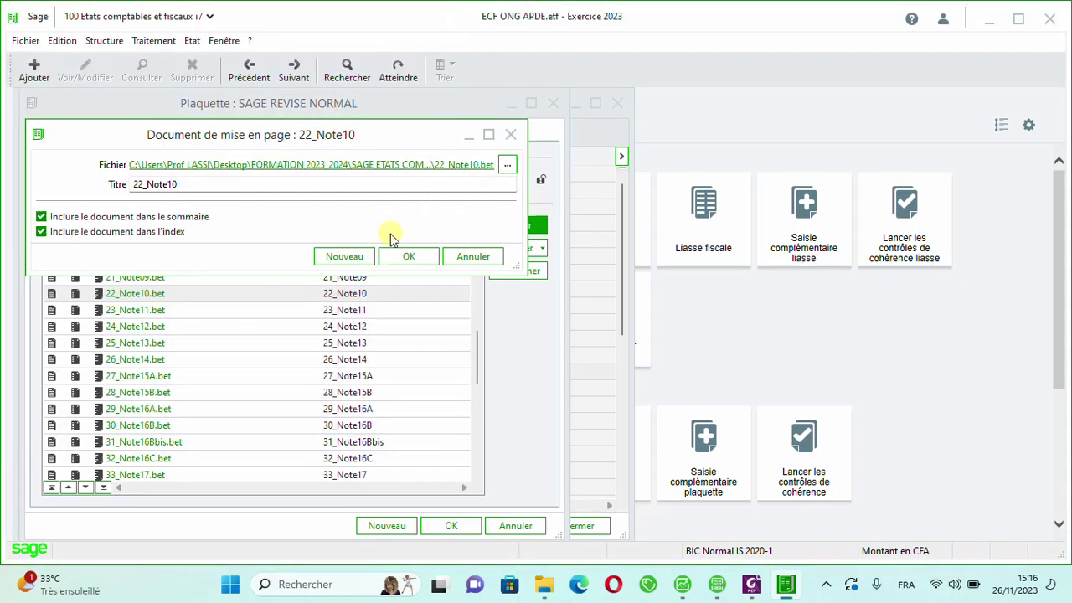
left_click(398, 256)
Relink the 23_Note11 layout document to 23_Note11.bet in the Syscohada Révisé folder and validate it.
left_click(290, 315)
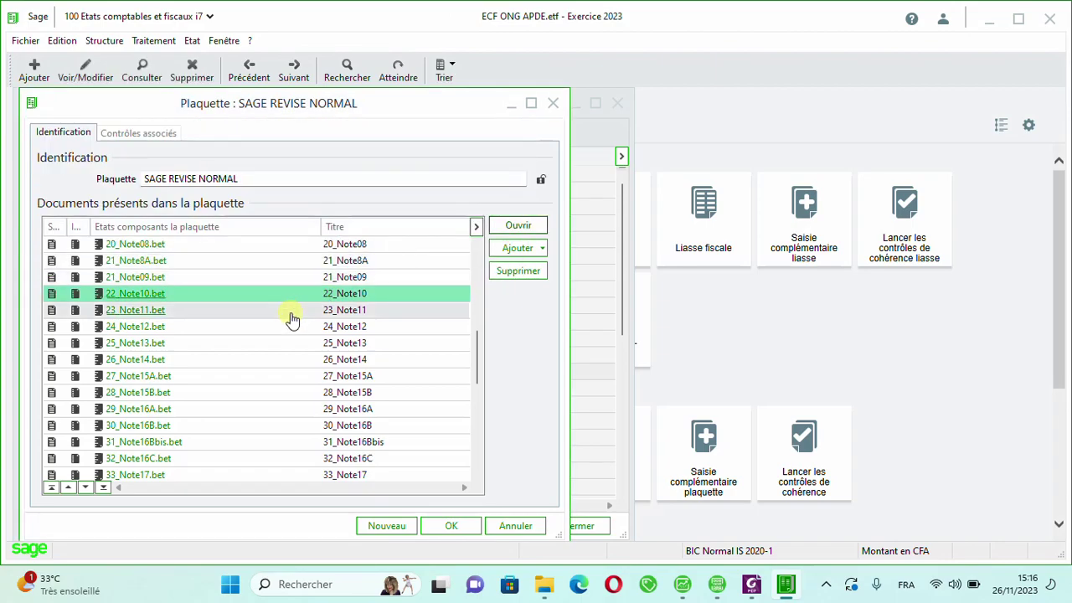
left_click(521, 224)
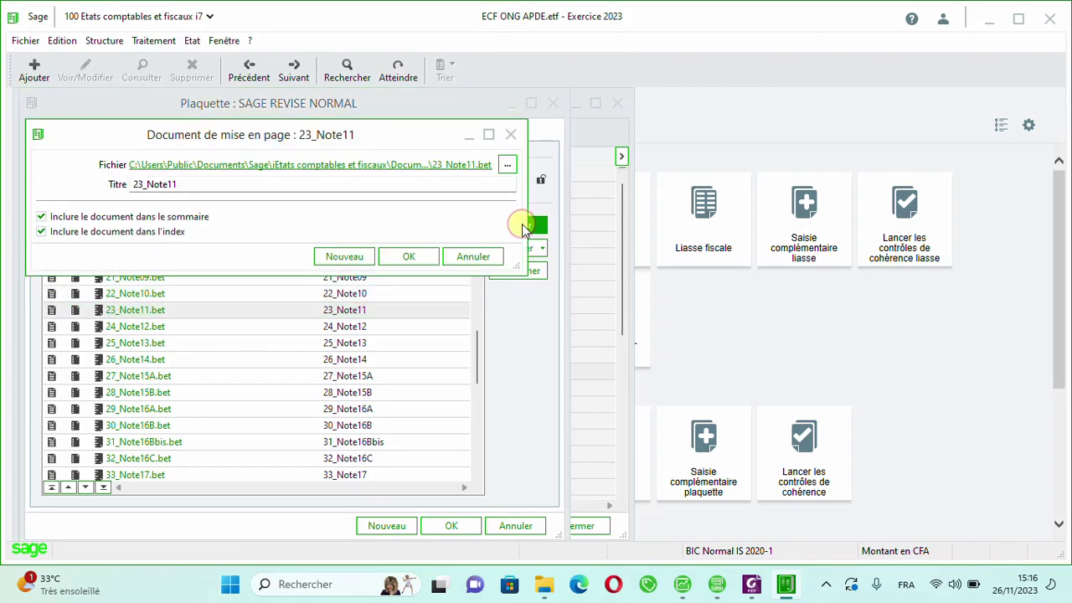
left_click(508, 165)
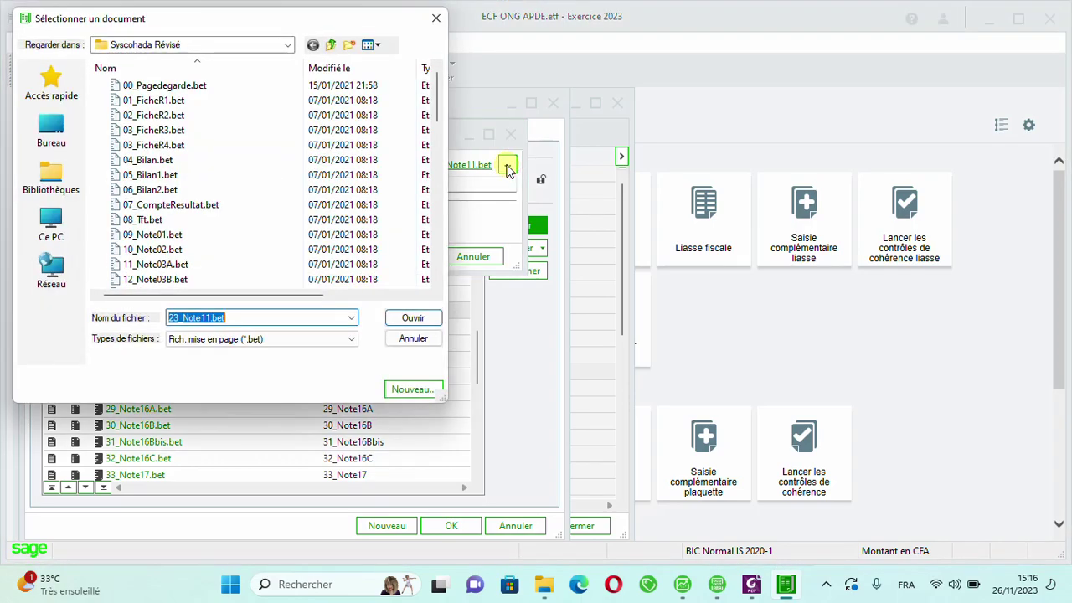
key("Return")
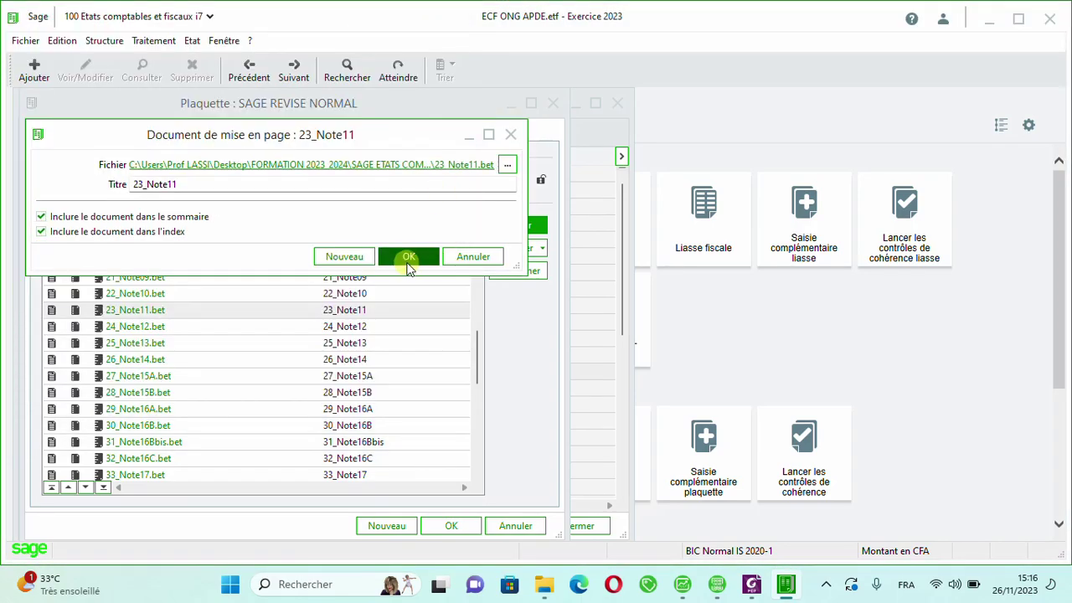
left_click(409, 262)
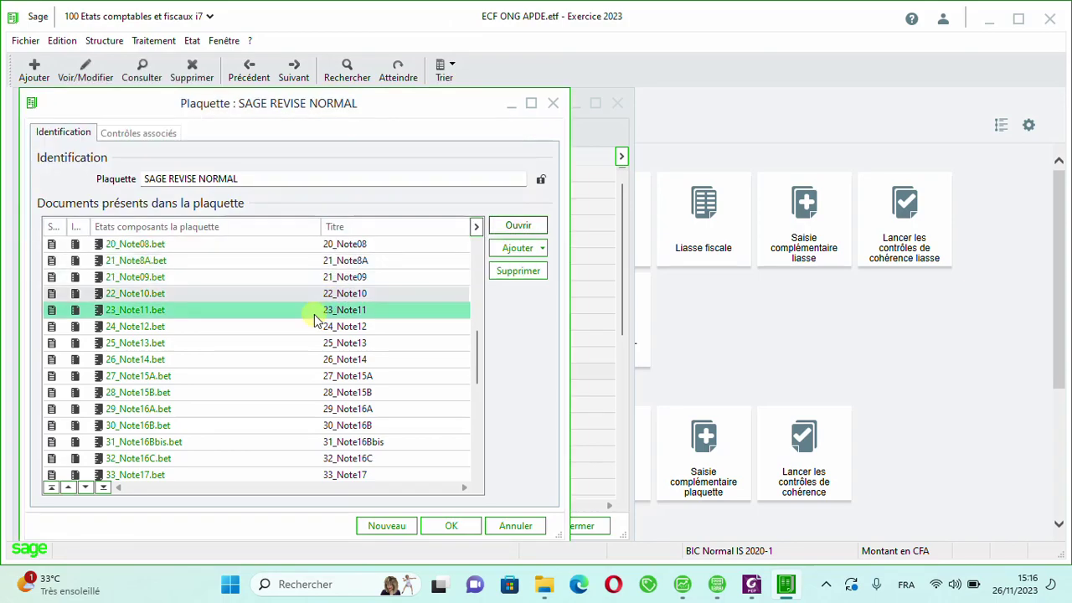
Relink the 24_Note12 layout document to 24_Note12.bet in the Syscohada Révisé folder and validate it.
left_click(321, 330)
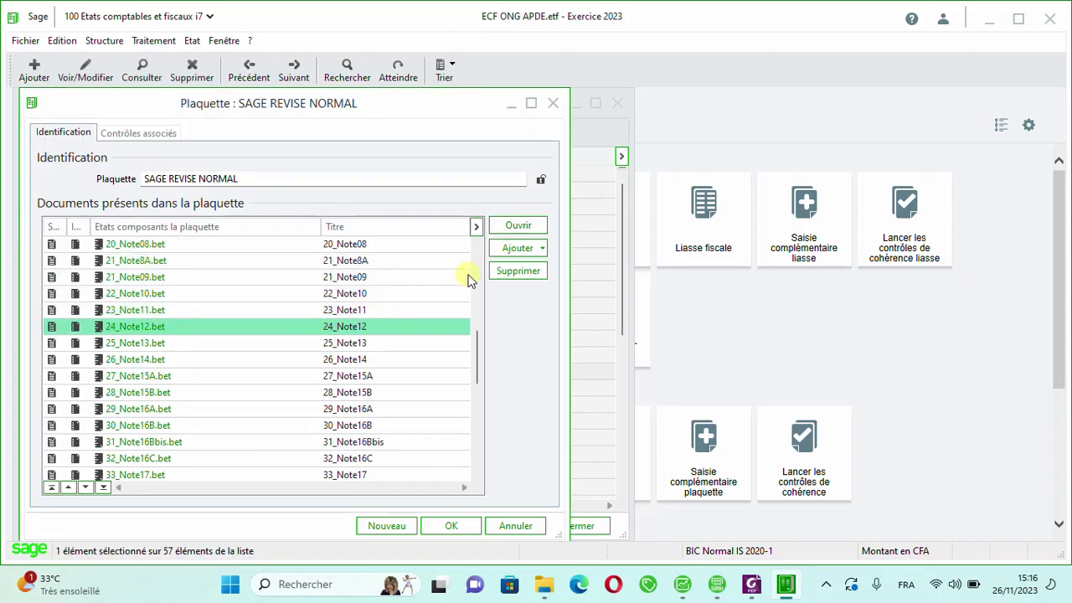
left_click(509, 228)
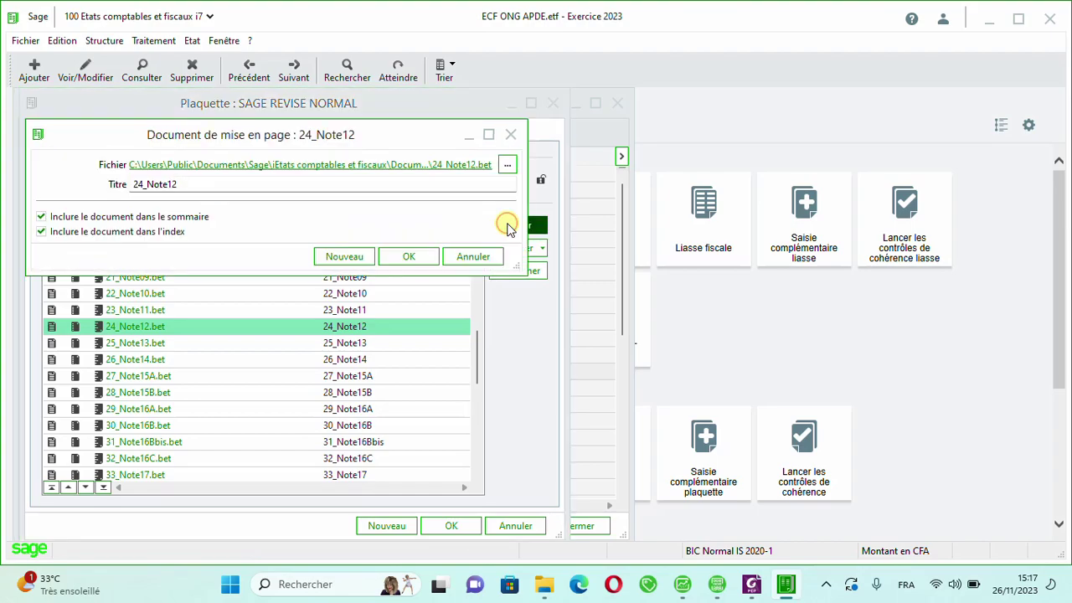
left_click(508, 165)
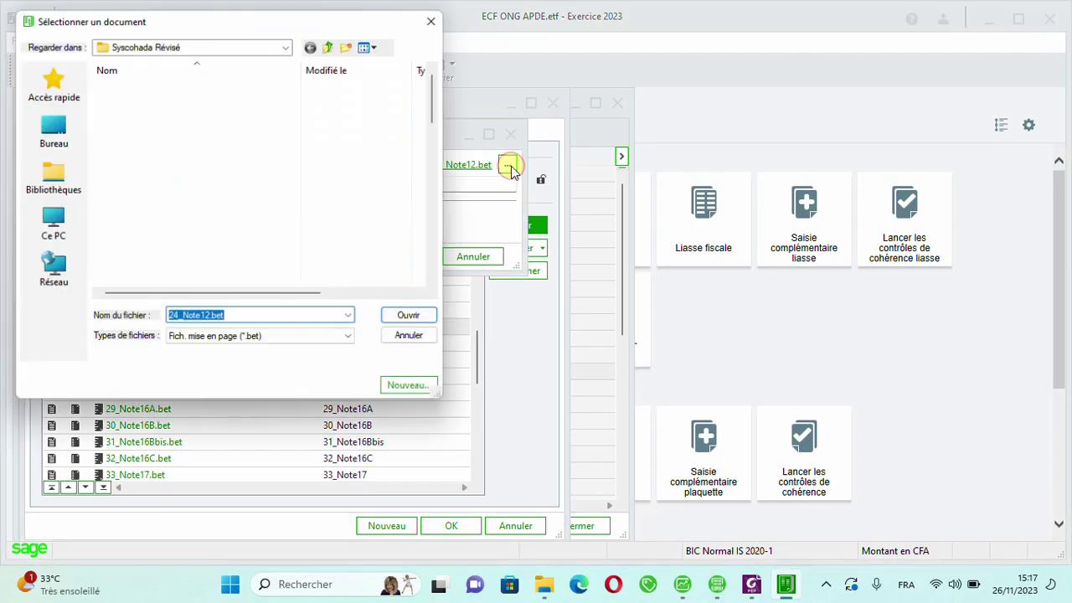
key("Return")
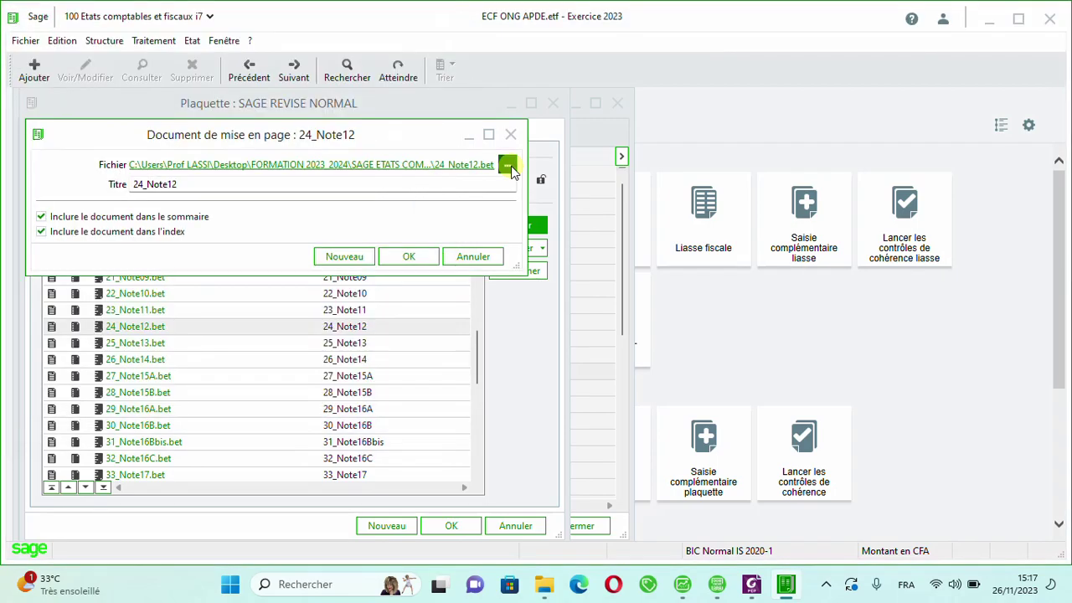
left_click(509, 165)
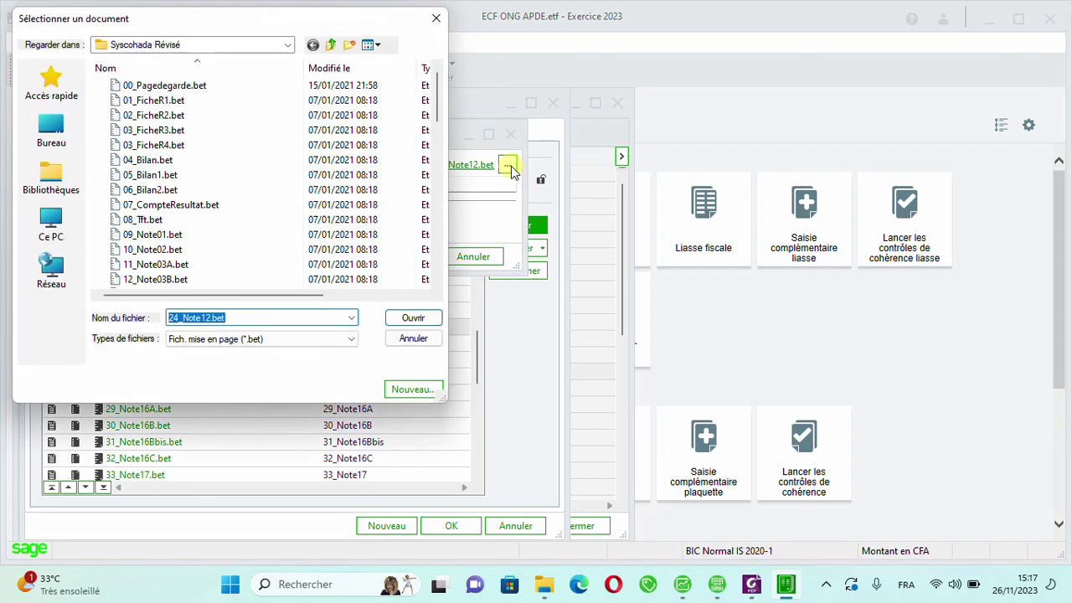
key("Return")
left_click(410, 257)
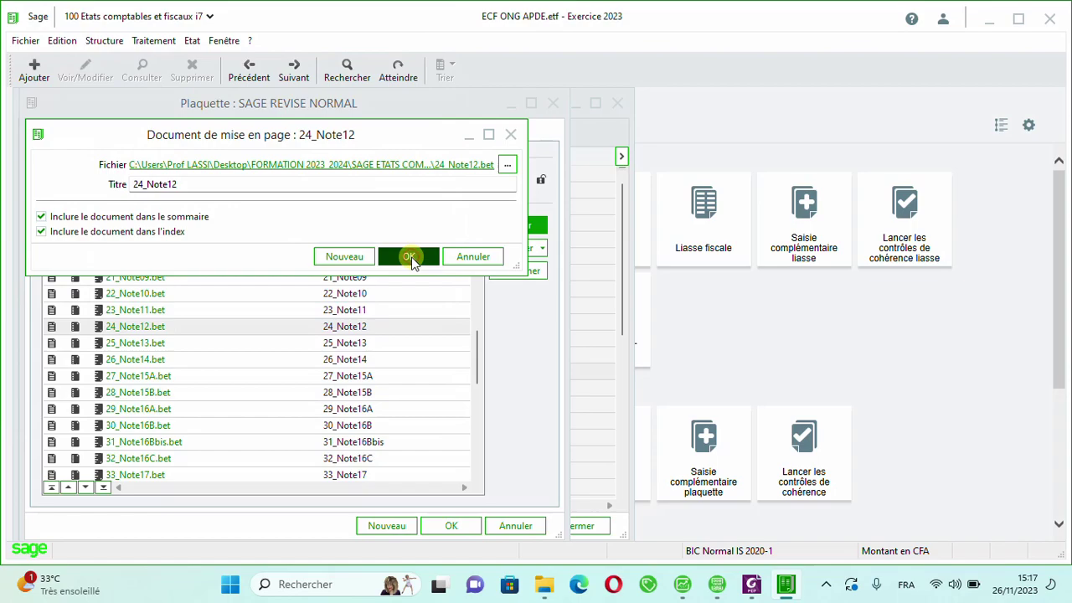
Relink the 25_Note13 layout document to 25_Note13.bet in the Syscohada Révisé folder and validate it.
left_click(355, 345)
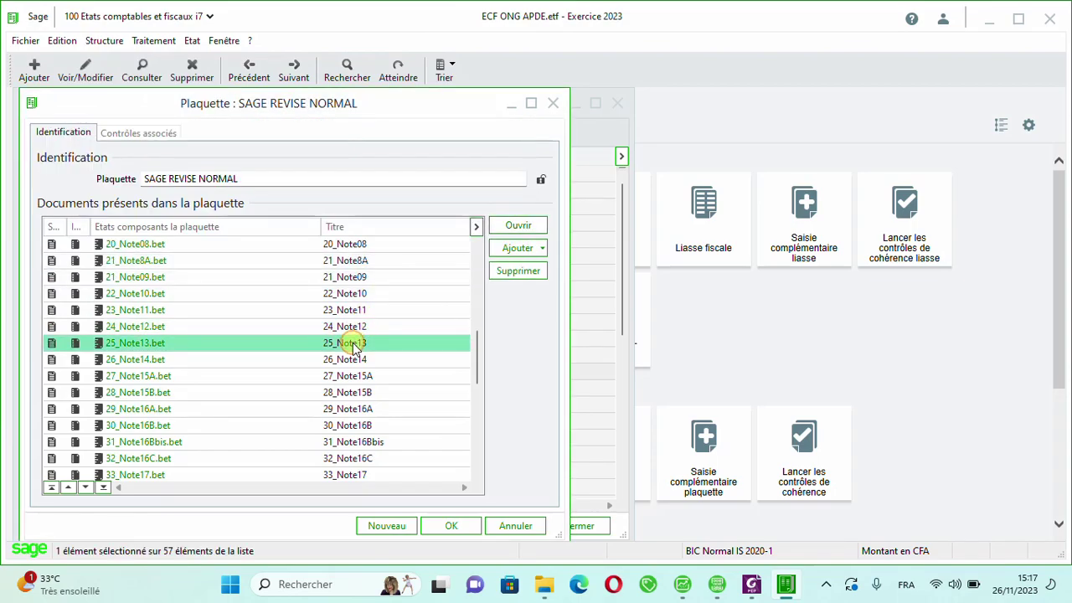
left_click(519, 226)
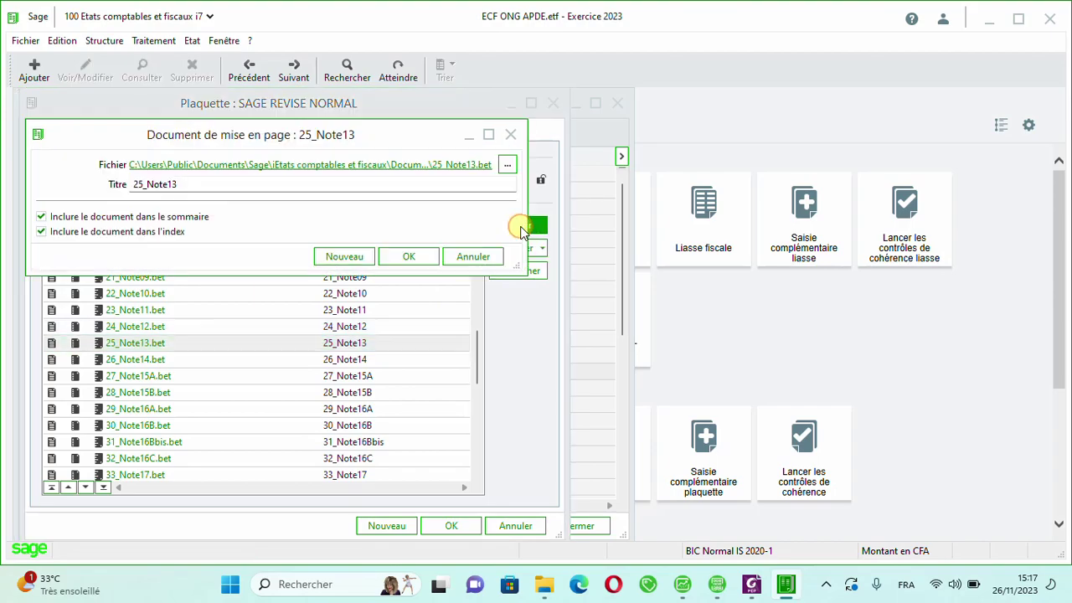
left_click(507, 166)
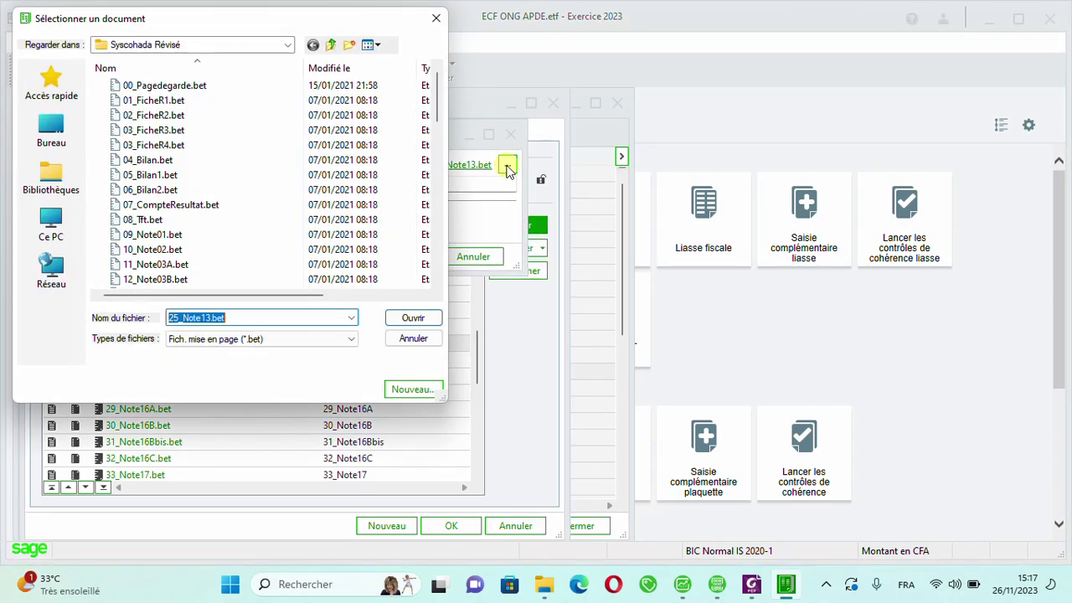
key("Escape")
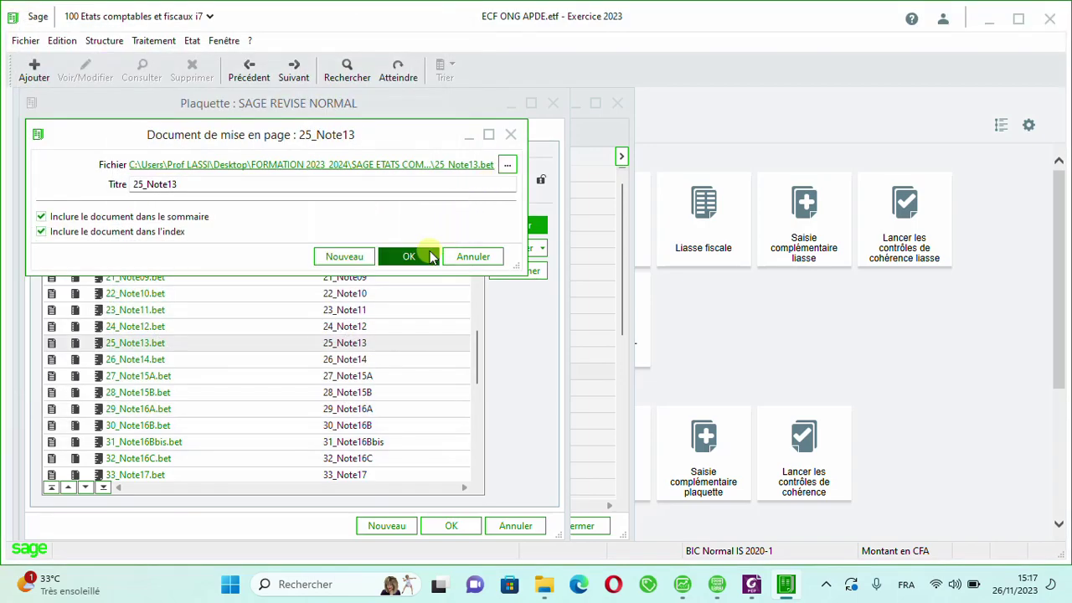
left_click(431, 256)
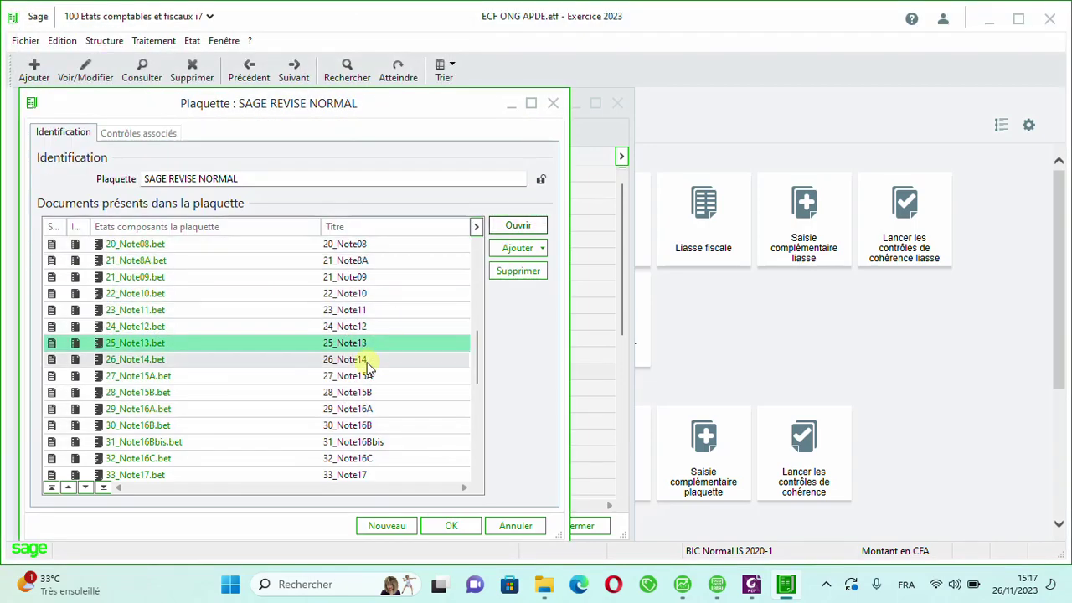
Relink the 26_Note14 layout document to 26_Note14.bet in the Syscohada Révisé folder and validate it.
left_click(367, 361)
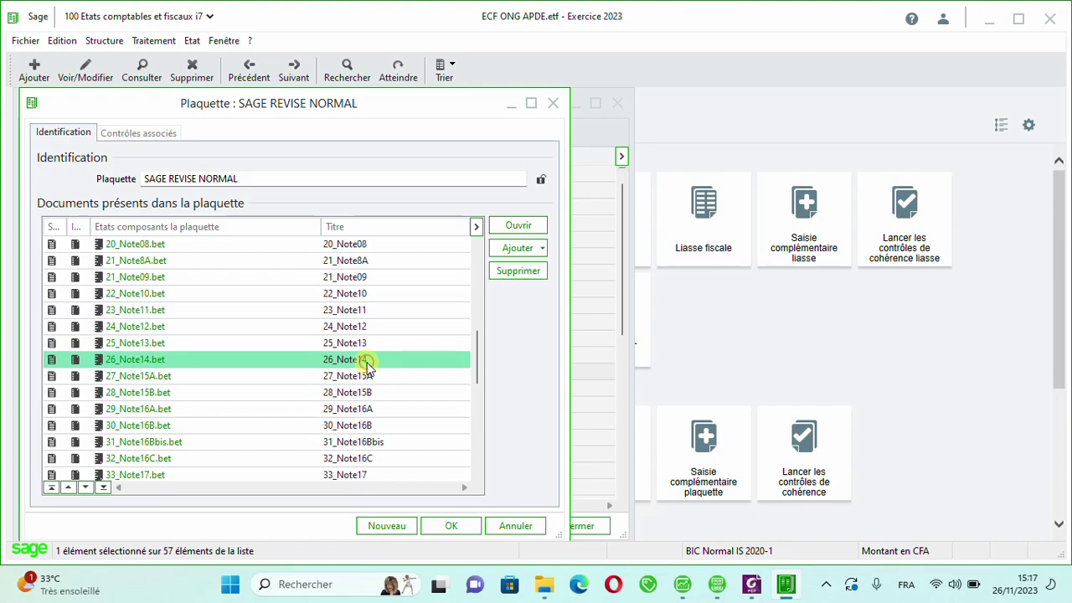
left_click(524, 223)
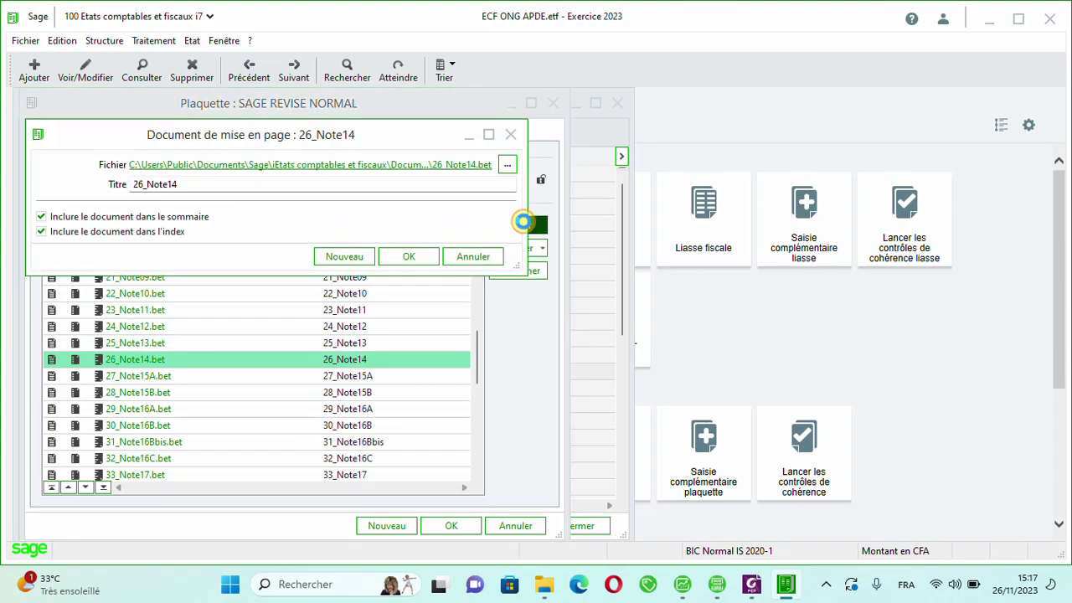
left_click(508, 165)
key("Return")
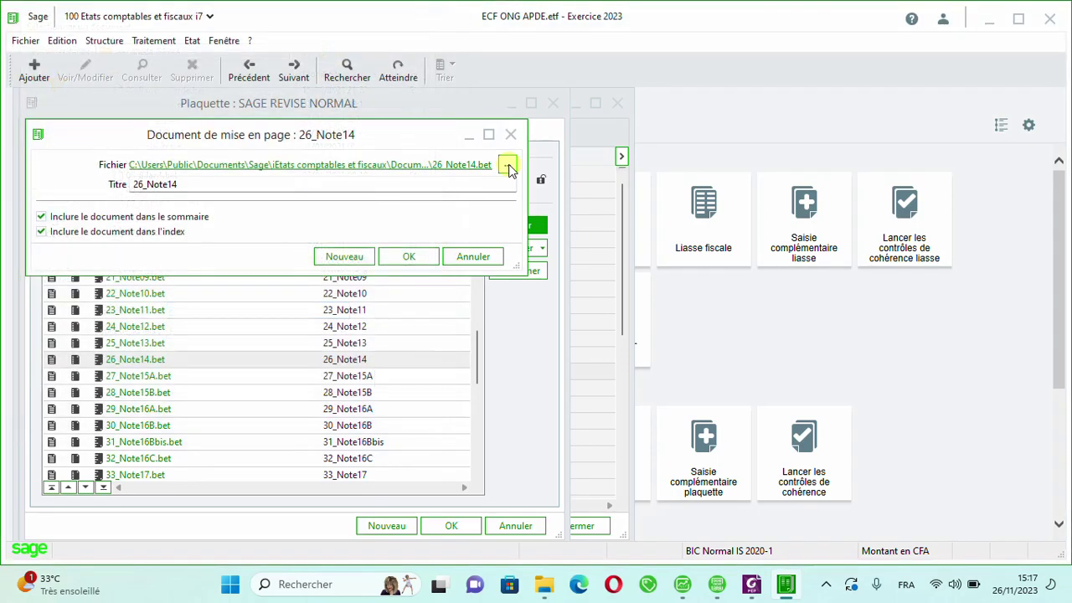
left_click(410, 256)
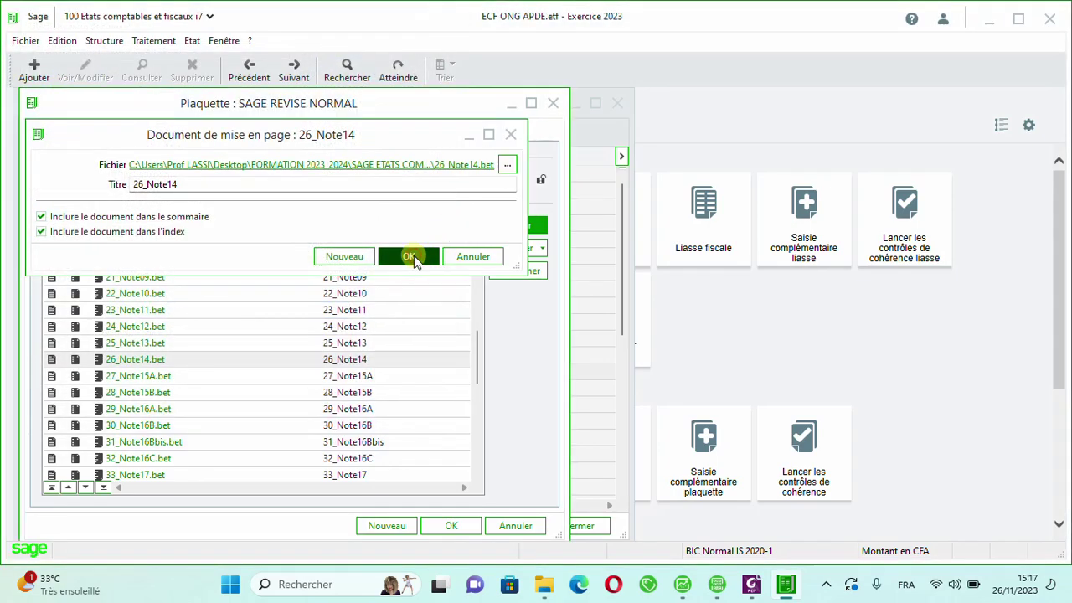
Relink the 27_Note15A layout document to 27_Note15A.bet in the Syscohada Révisé folder and validate it.
left_click(308, 376)
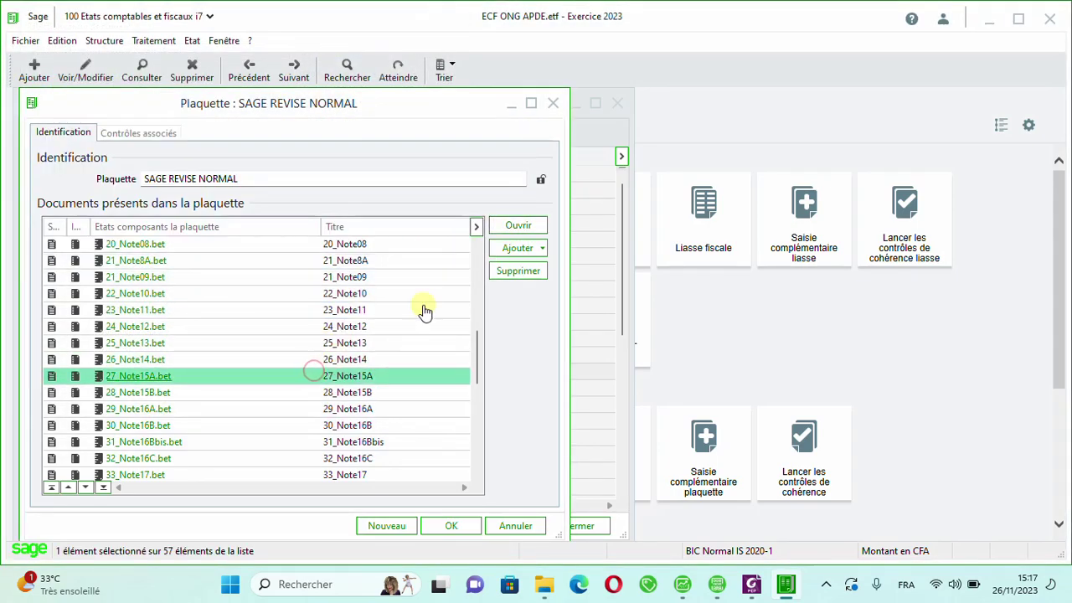
left_click(518, 228)
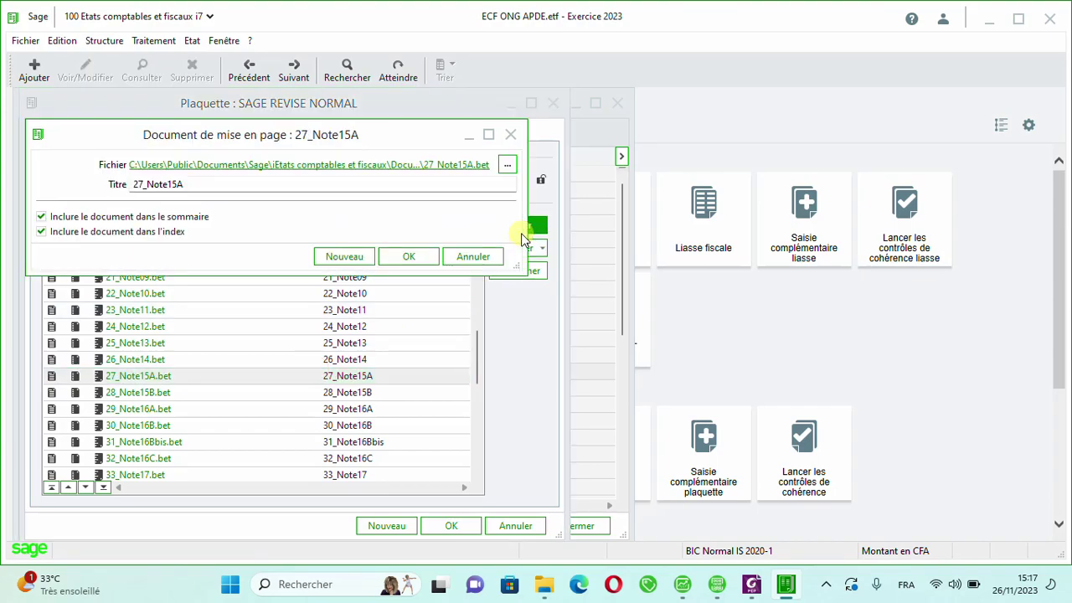
left_click(507, 166)
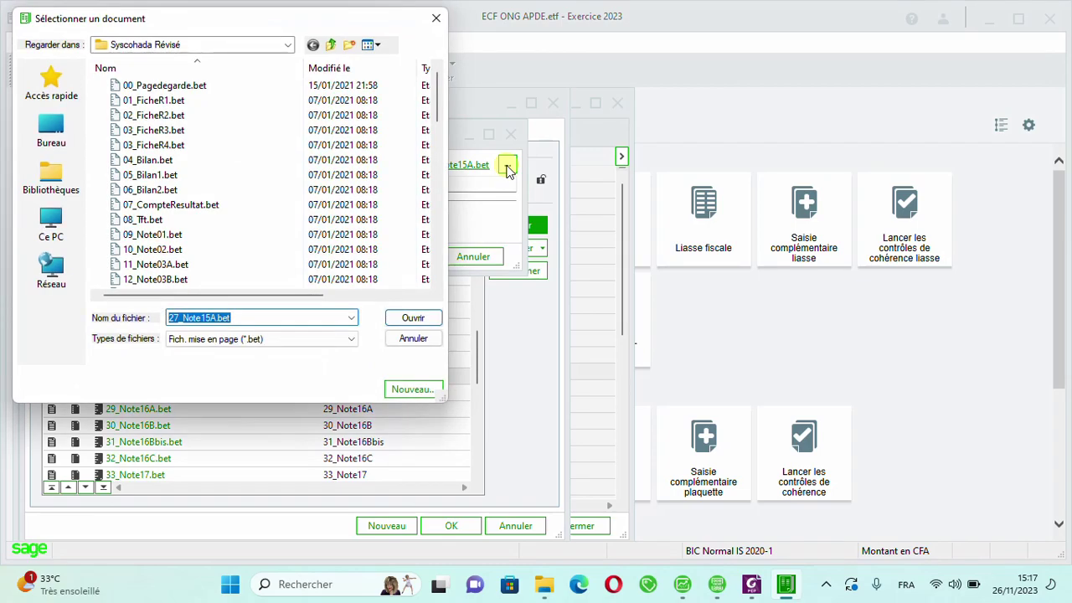
key("Escape")
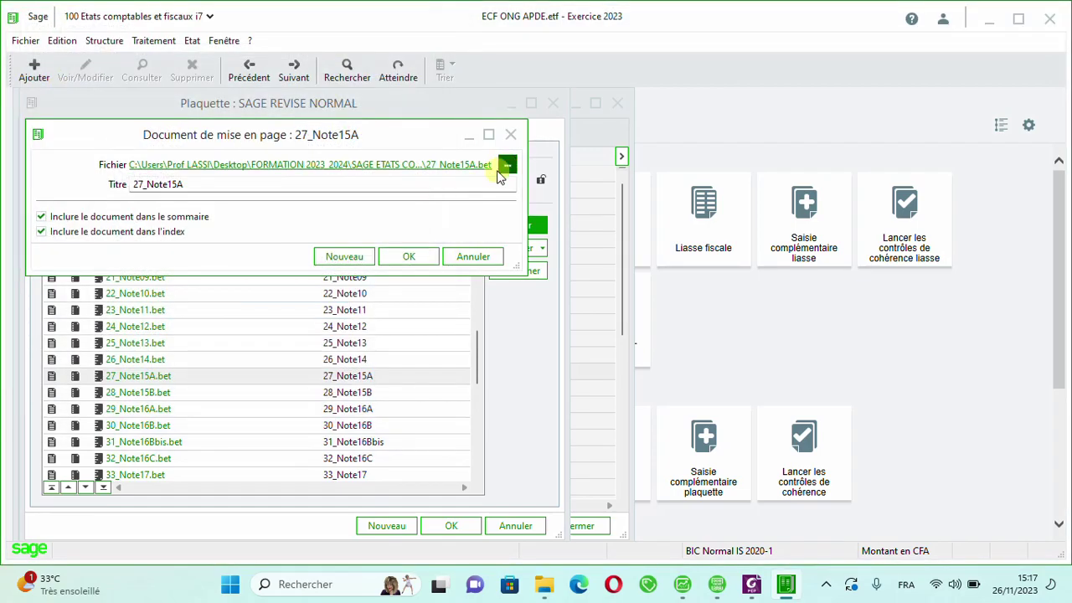
left_click(423, 255)
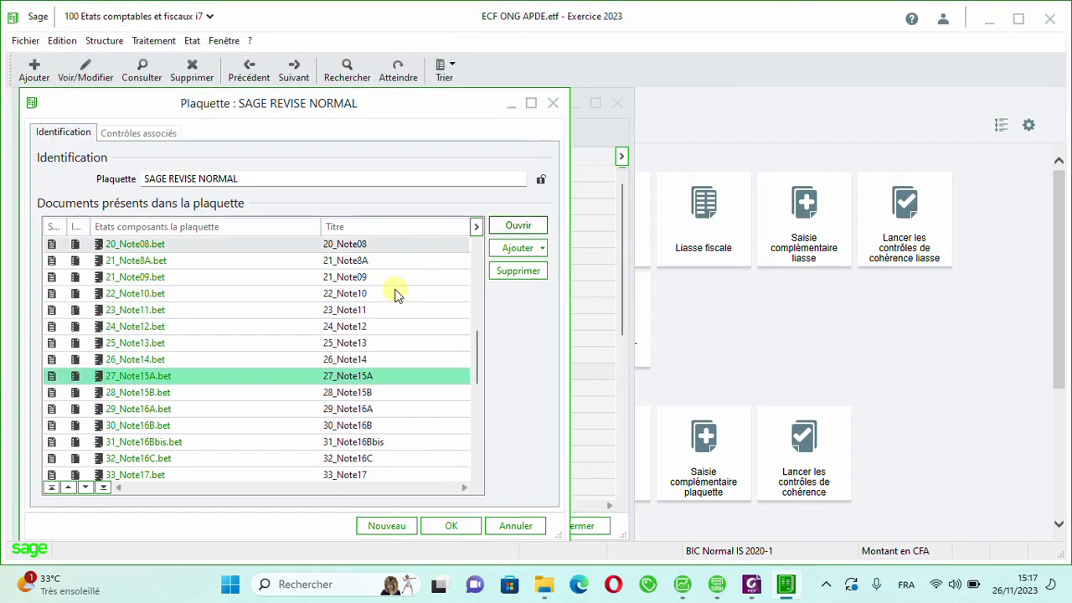
Relink the 28_Note15B layout document to 28_Note15B.bet in the Syscohada Révisé folder and validate it.
left_click(346, 393)
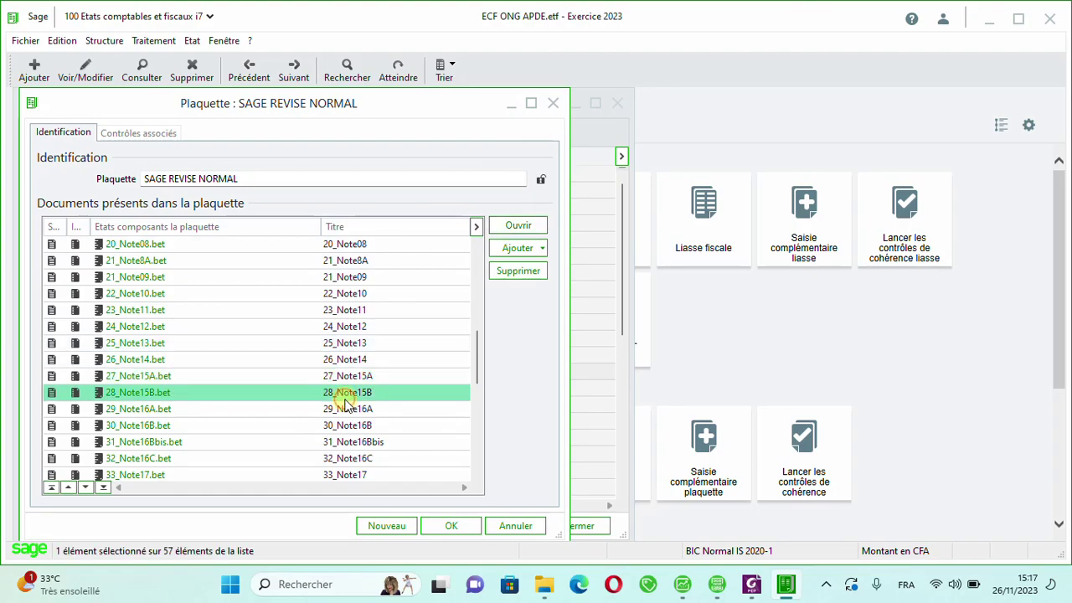
left_click(513, 224)
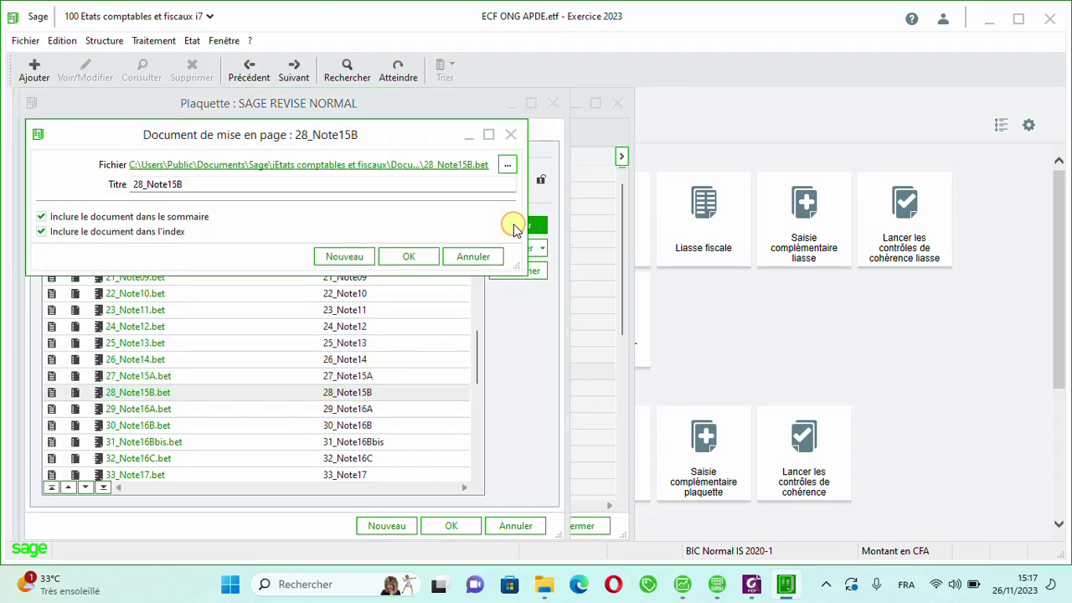
left_click(507, 165)
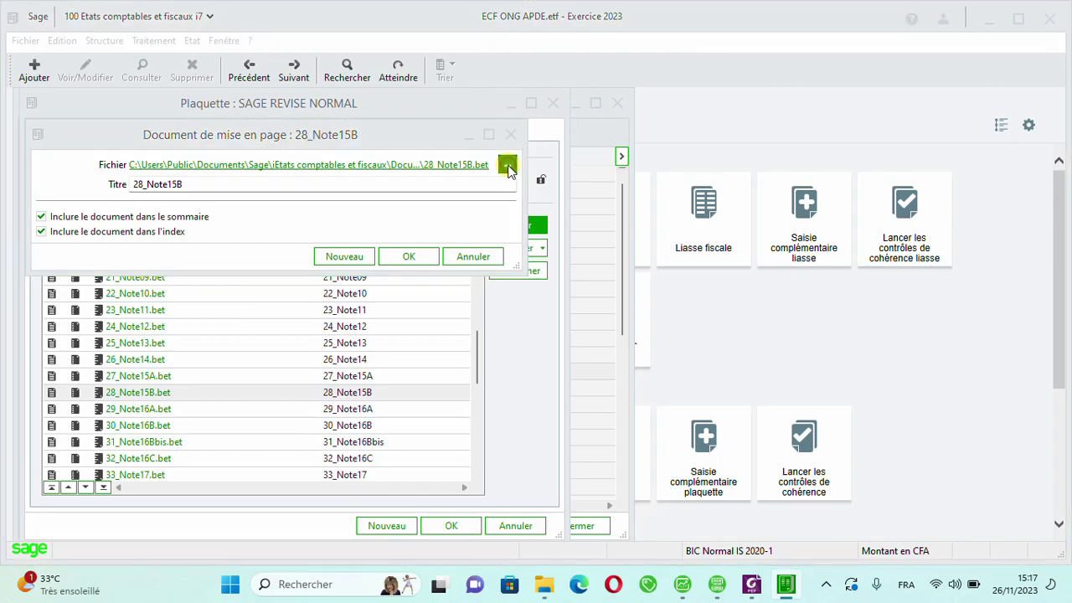
key("Return")
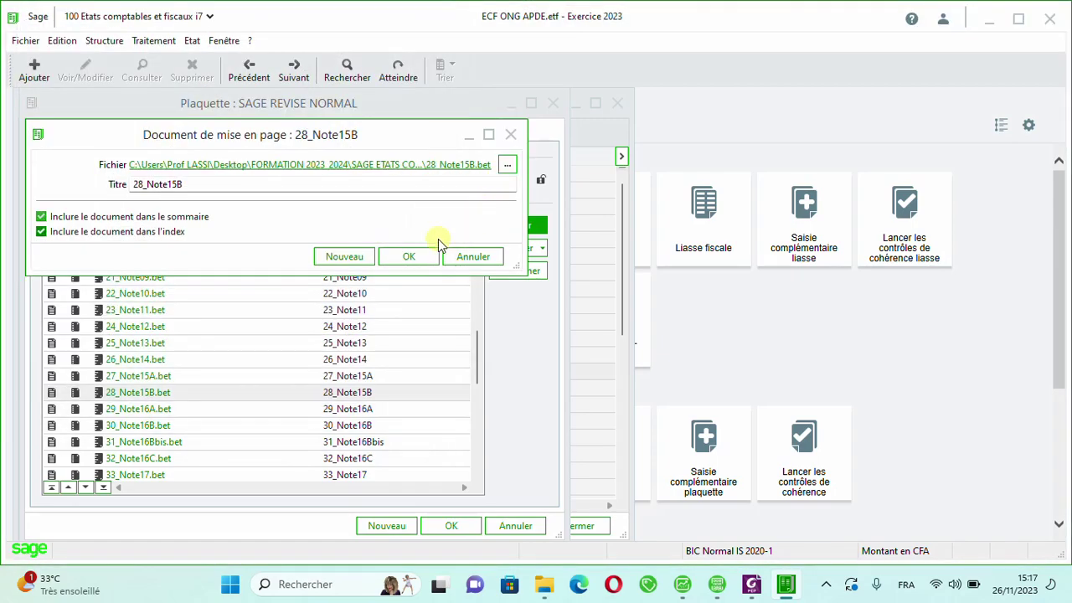
left_click(424, 255)
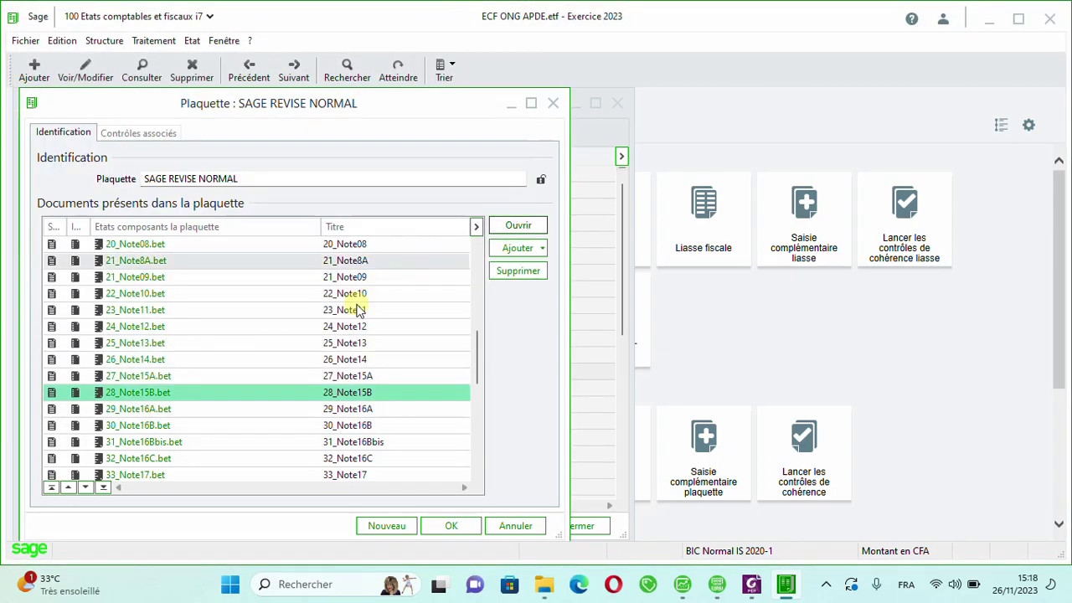
Relink the 29_Note16A layout document to 29_Note16A.bet in the Syscohada Révisé folder and validate it.
left_click(326, 409)
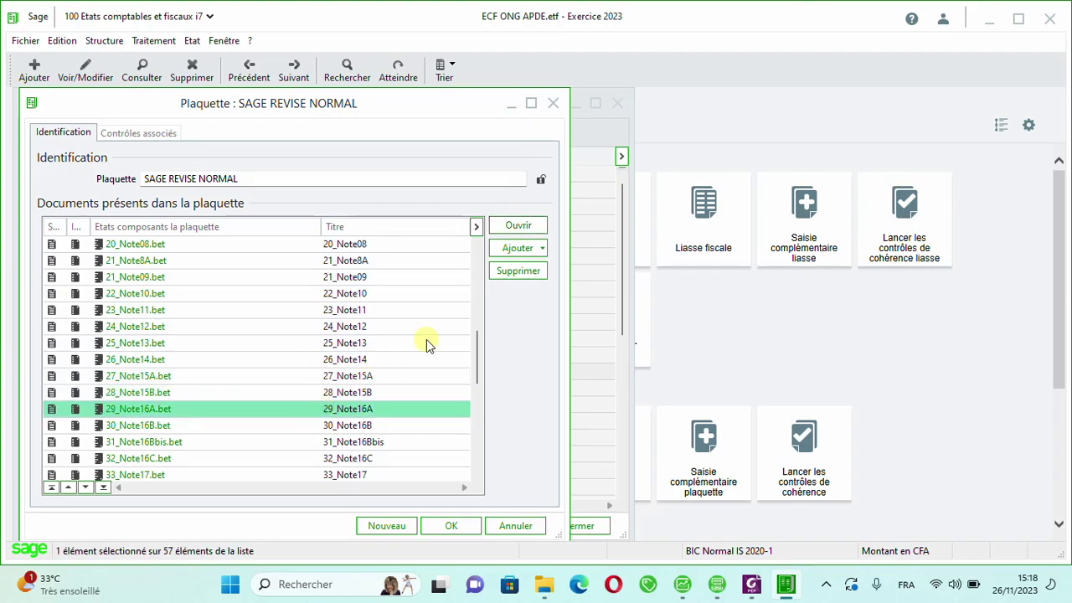
left_click(514, 227)
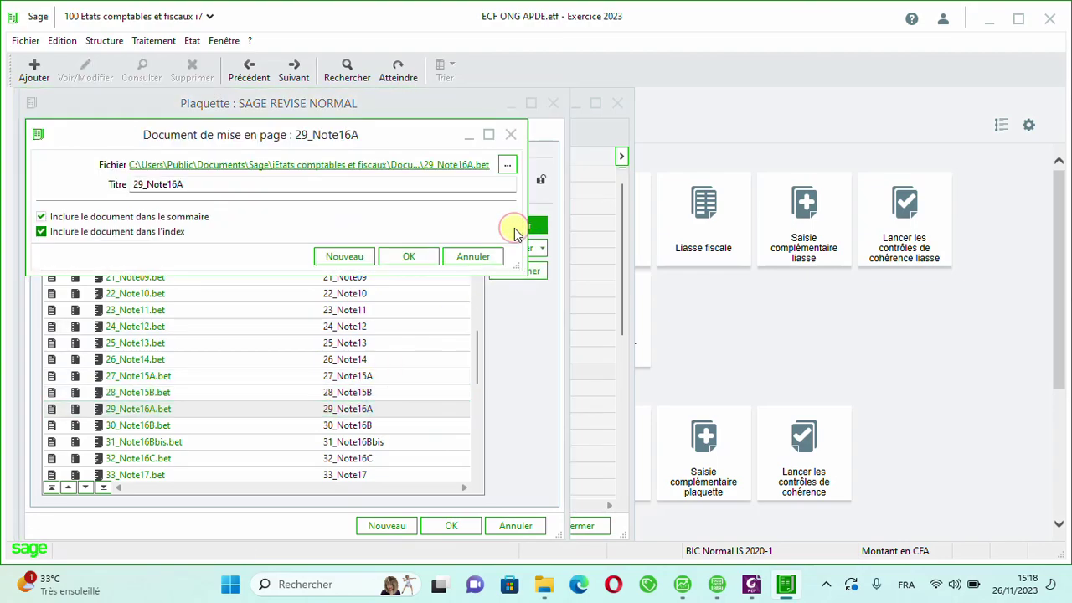
left_click(508, 166)
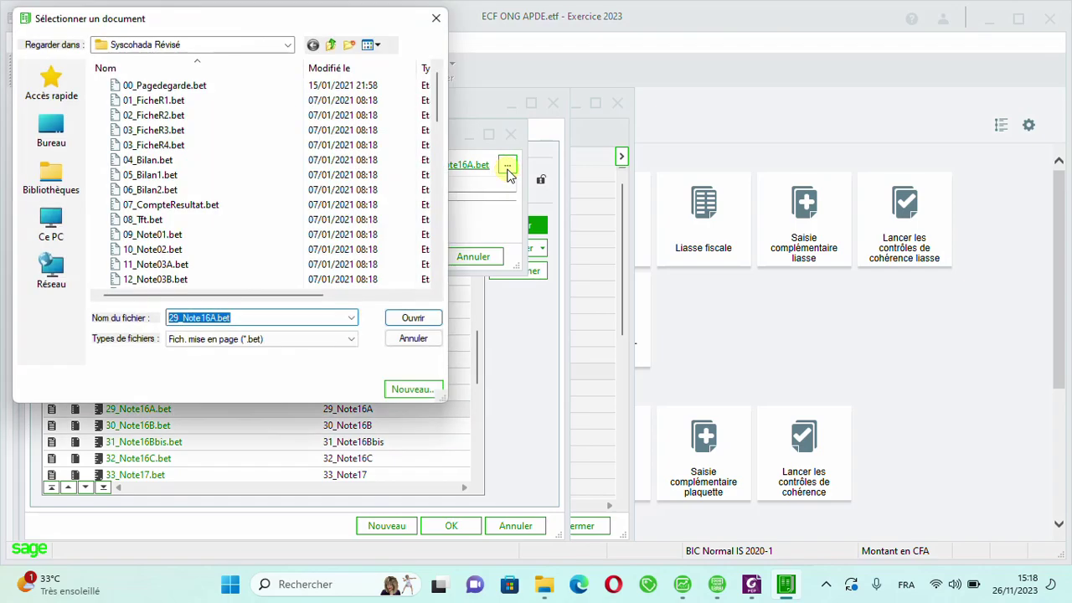
key("Return")
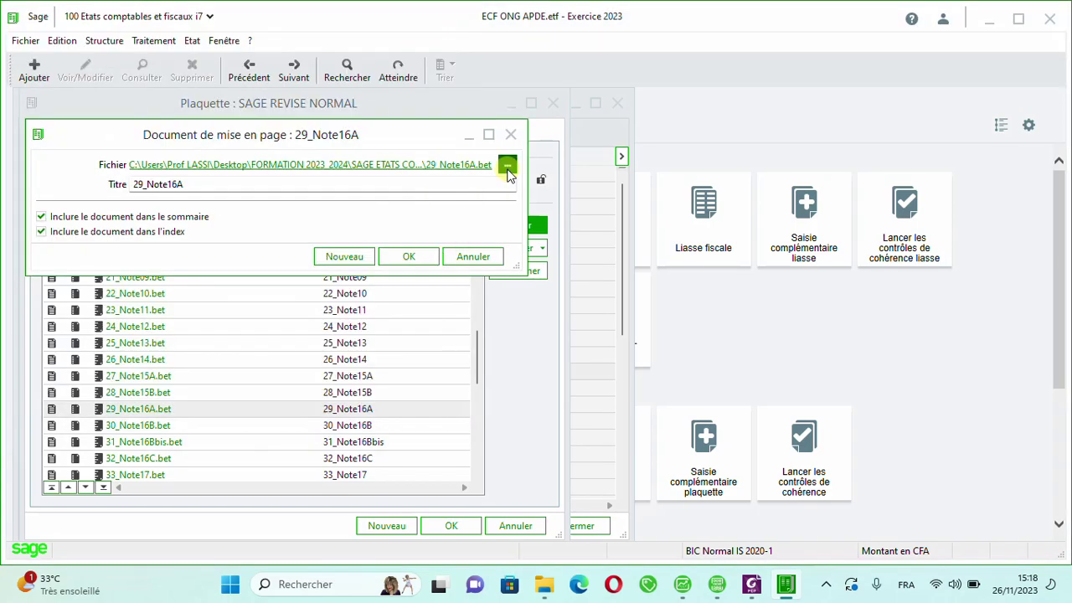
left_click(407, 256)
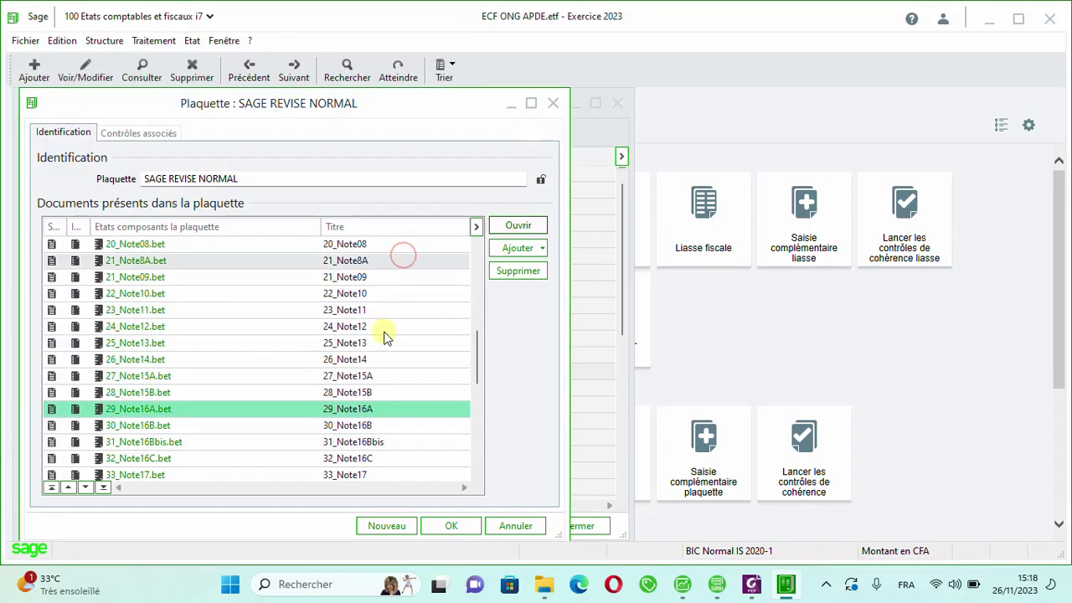
left_click(335, 425)
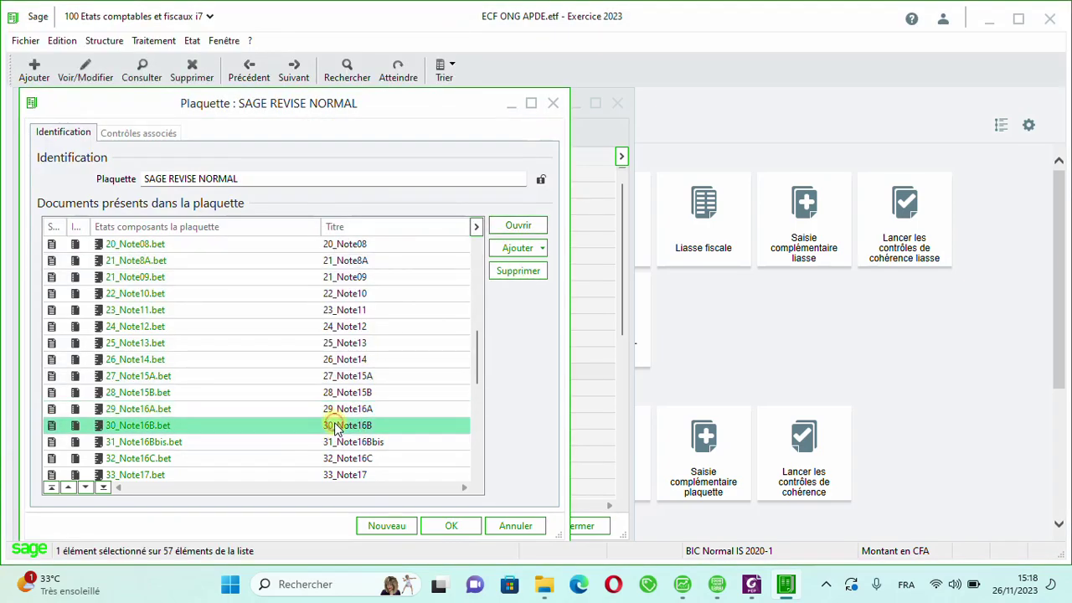
left_click(513, 228)
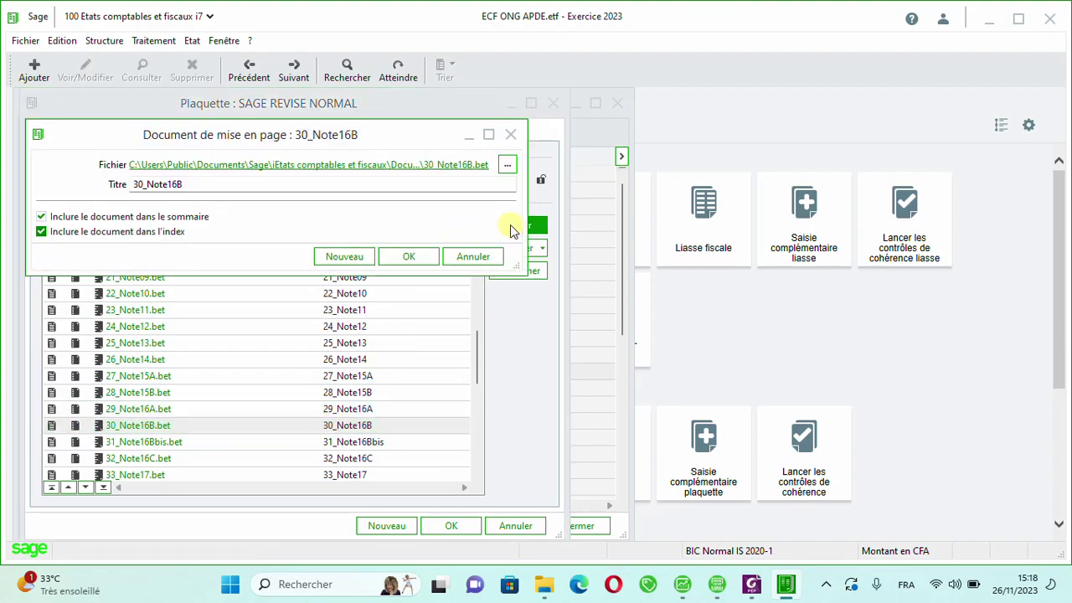
left_click(426, 253)
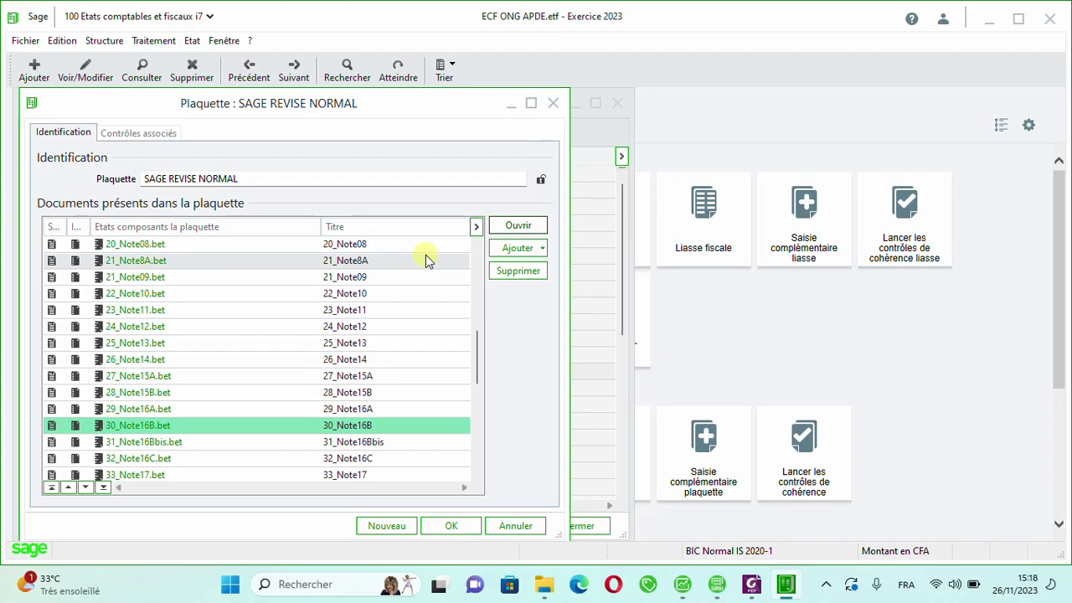
Relink the 30_Note16B layout document to 30_Note16B.bet in the Syscohada Révisé folder and validate it.
left_click(355, 429)
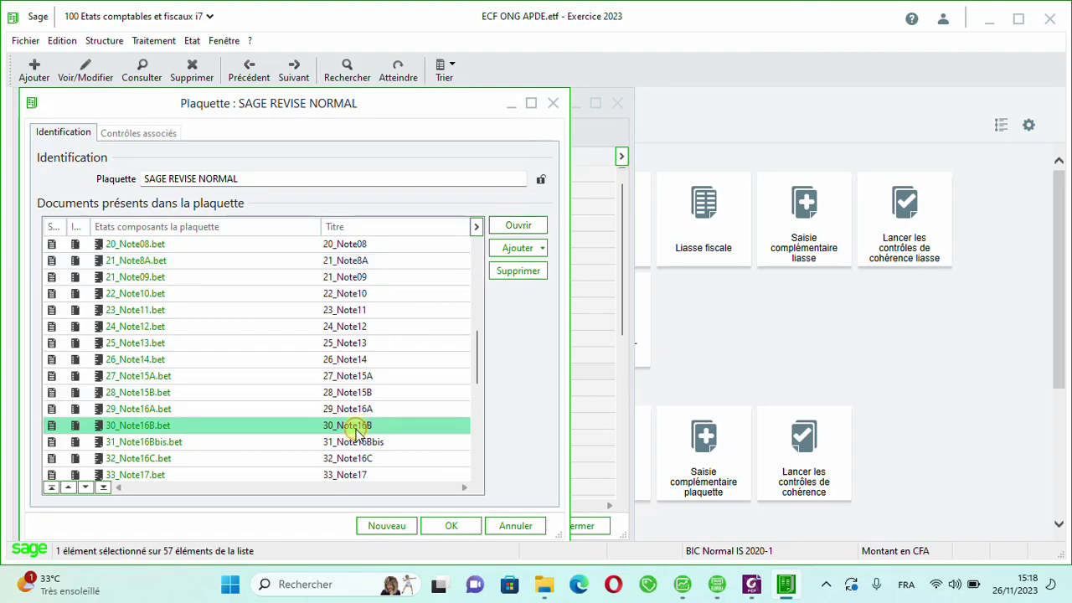
left_click(519, 226)
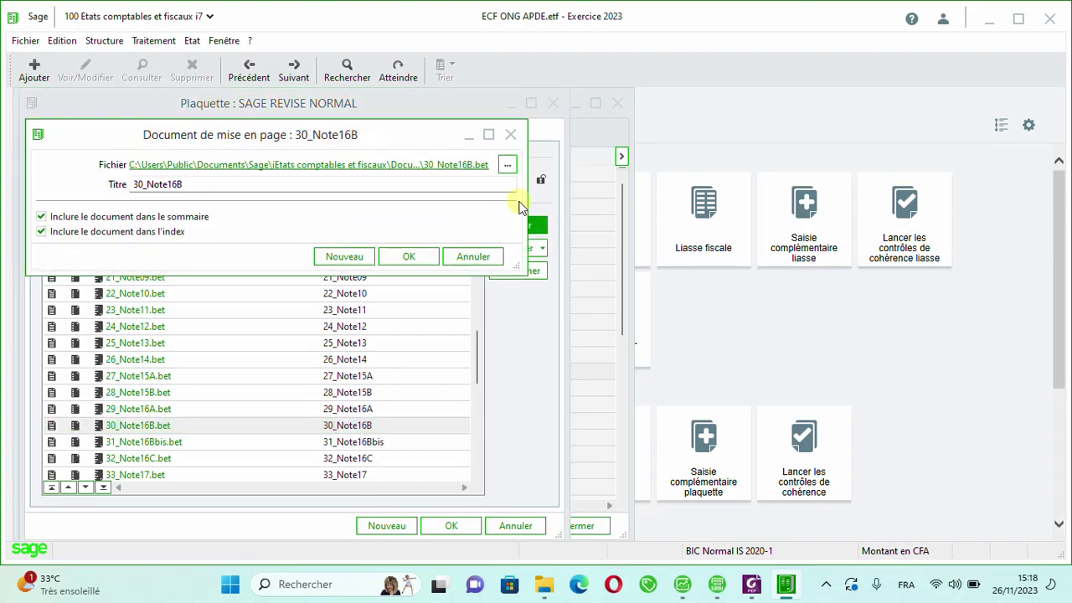
left_click(509, 165)
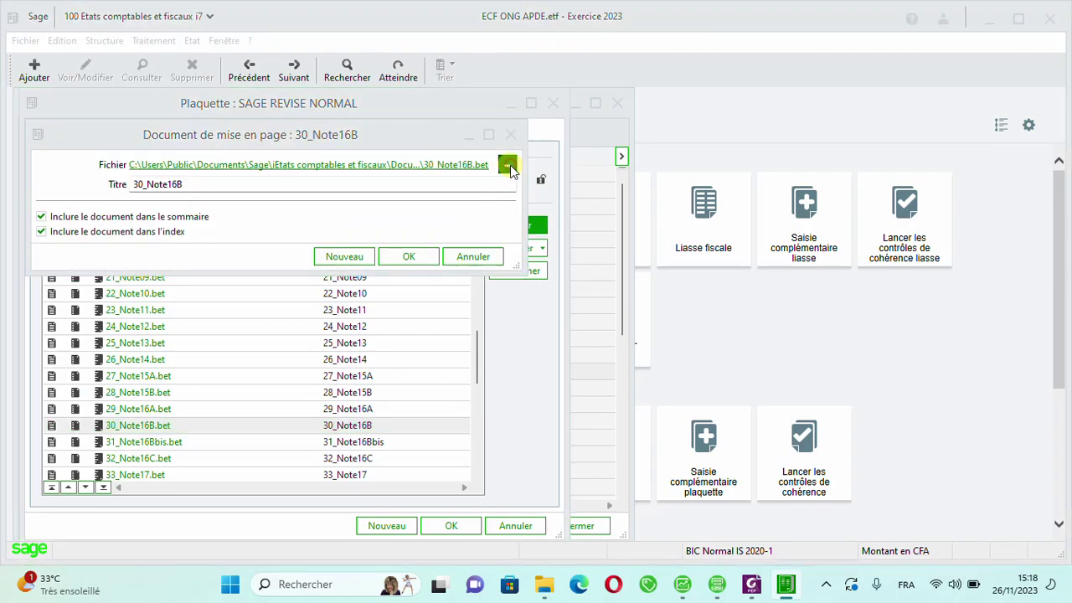
key("Return")
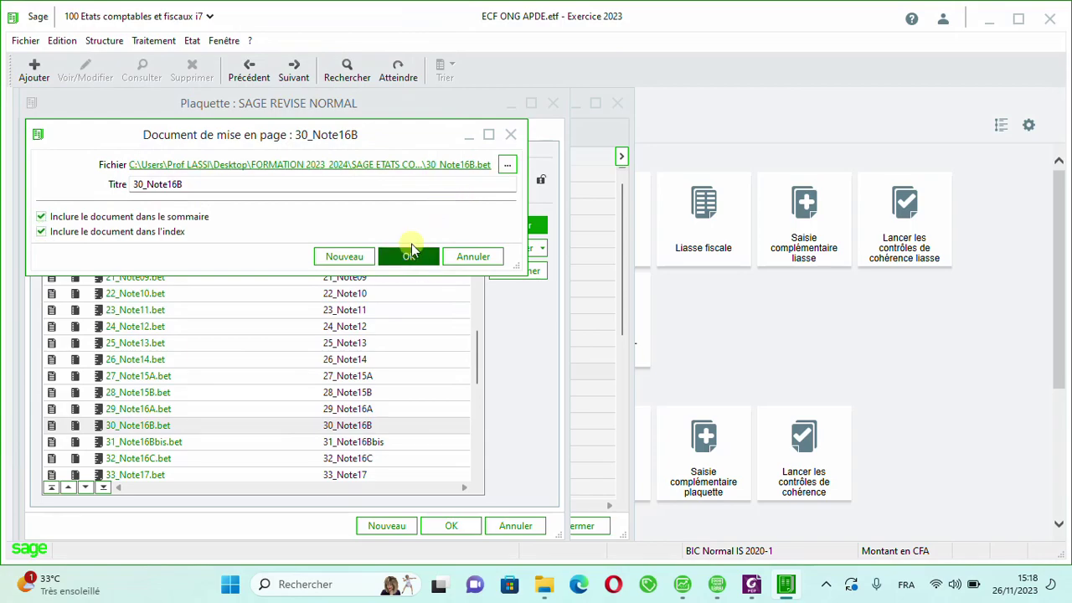
left_click(412, 255)
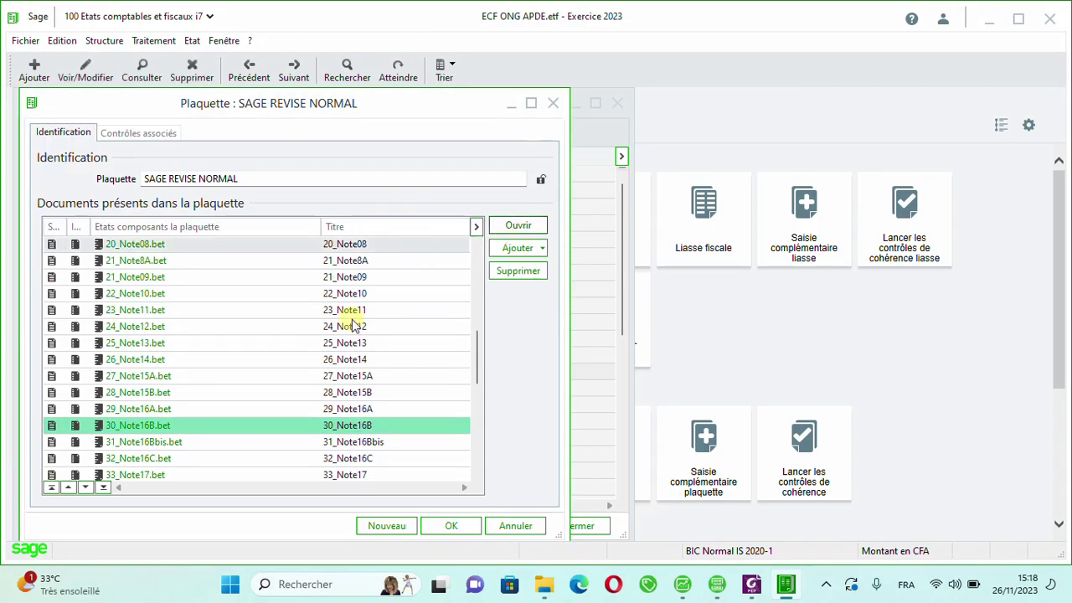
Relink the 31_Note16Bbis layout document to 31_Note16Bbis.bet in the Syscohada Révisé folder and validate it.
left_click(342, 443)
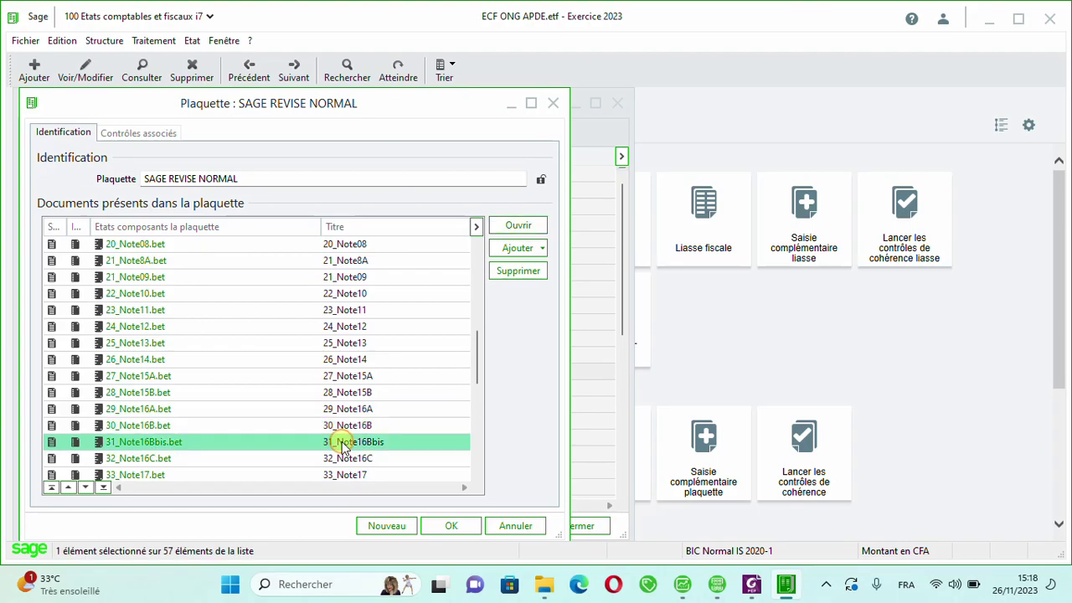
left_click(519, 226)
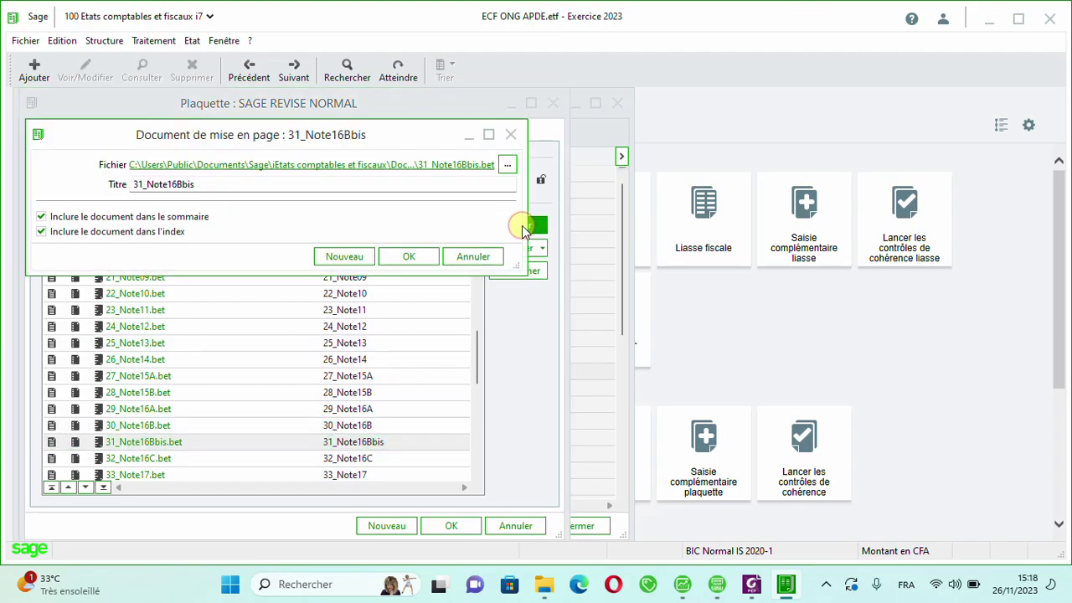
left_click(507, 166)
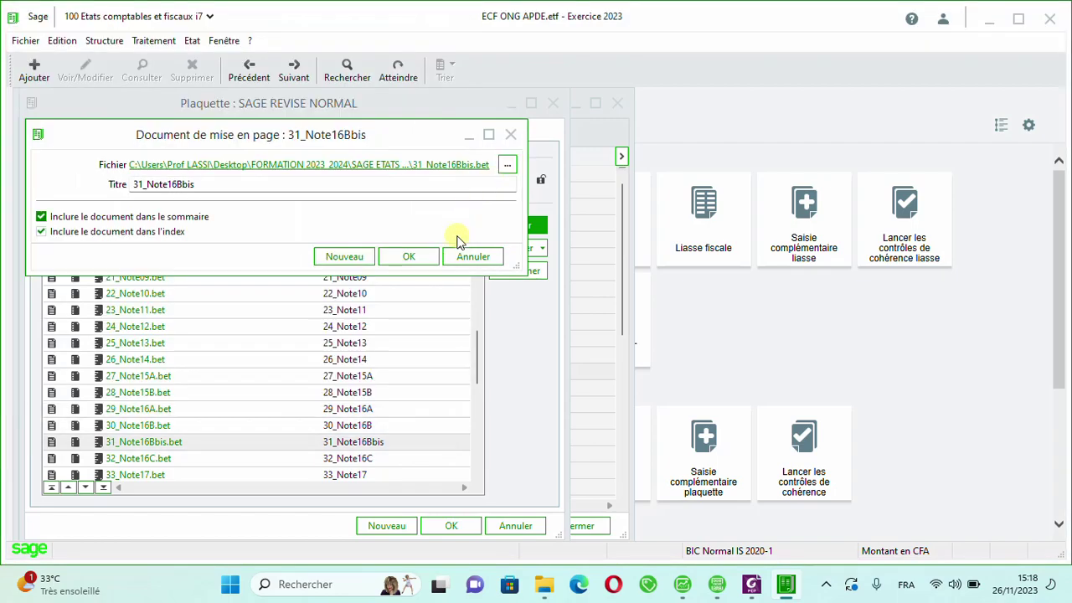
left_click(413, 255)
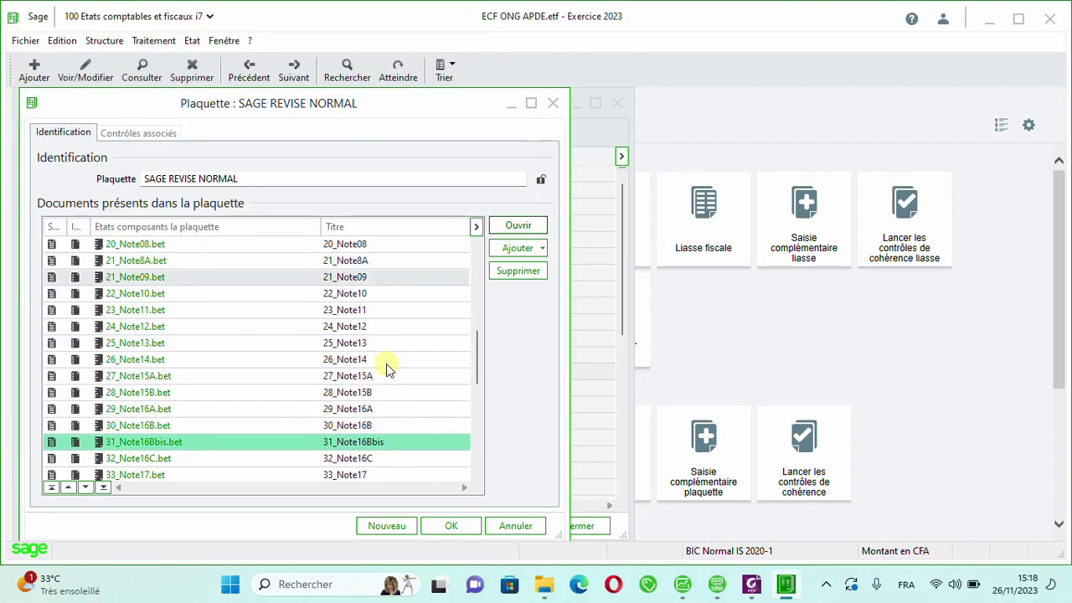
Relink the 32_Note16C layout document to 32_Note16C.bet in the Syscohada Révisé folder and validate it.
left_click(341, 460)
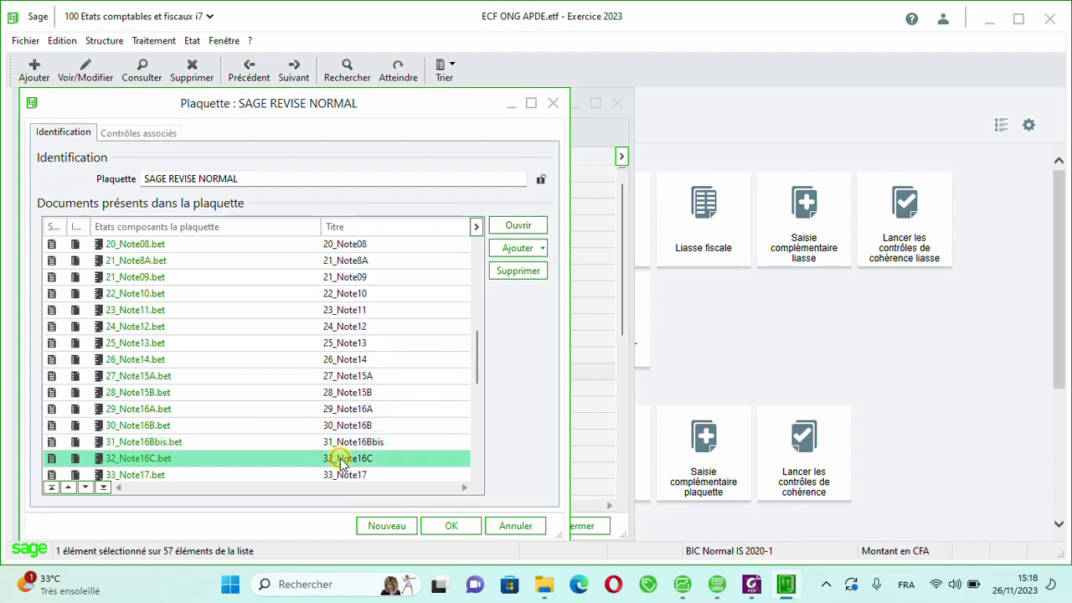
left_click(515, 228)
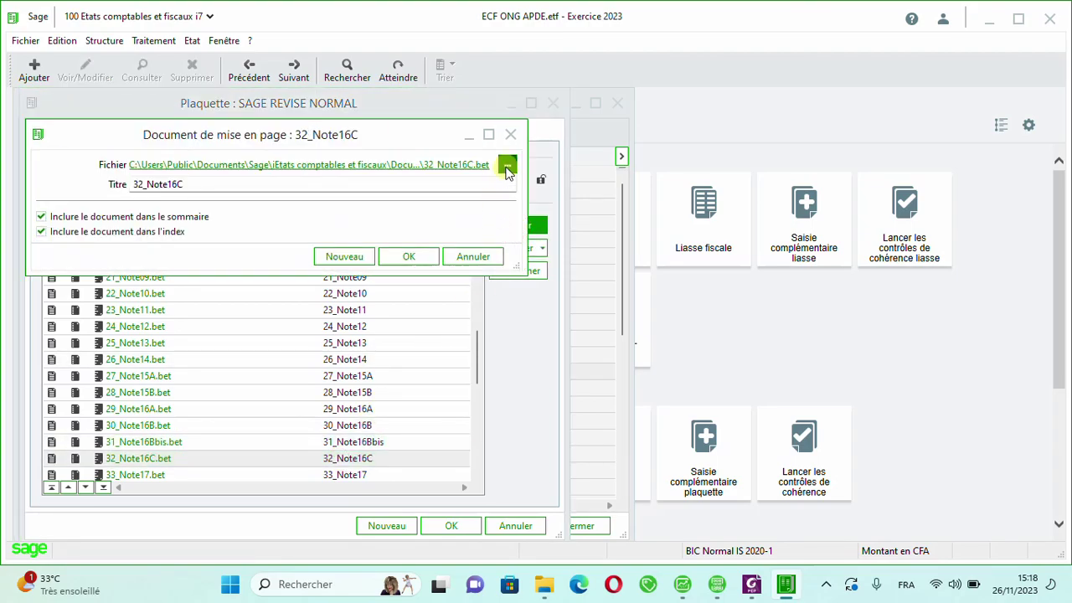
left_click(507, 168)
key("Return")
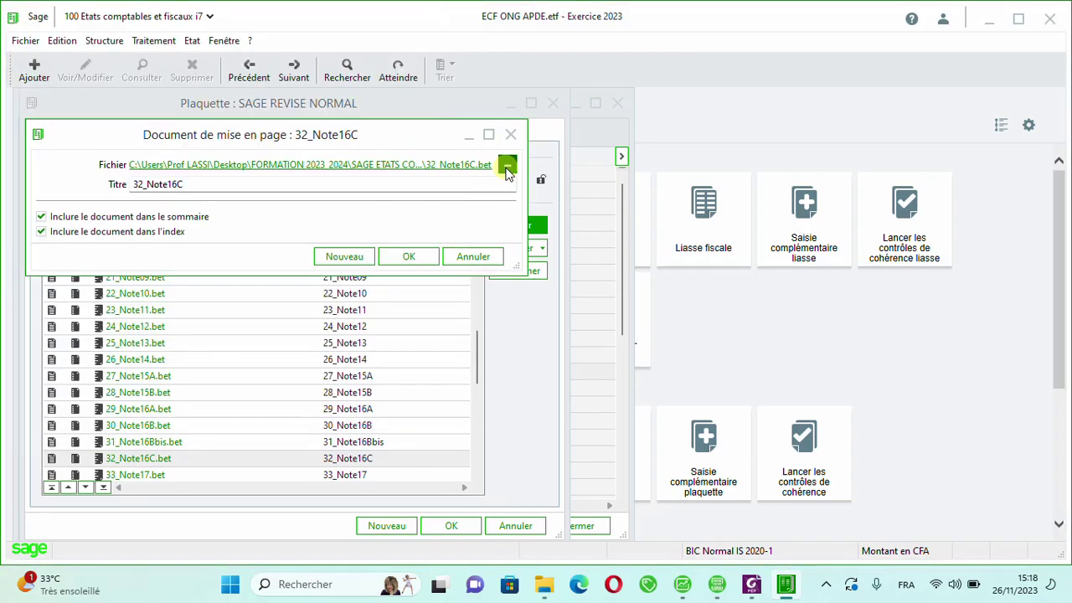
left_click(411, 257)
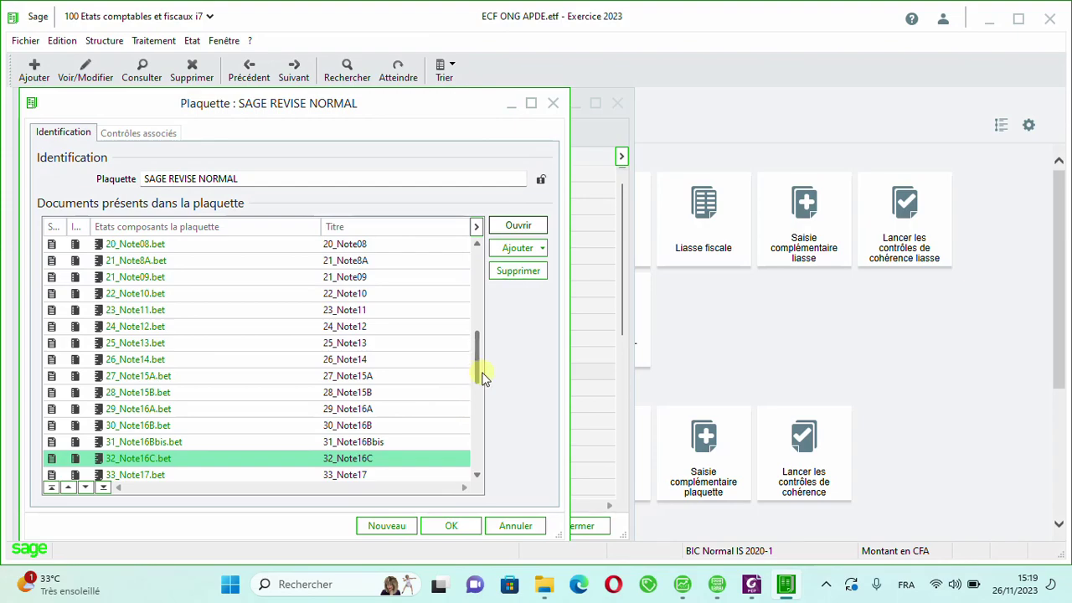
Relink the 33_Note17 layout document to 33_Note17.bet in the Syscohada Révisé folder and validate it.
left_click_drag(480, 377, 471, 399)
left_click(375, 339)
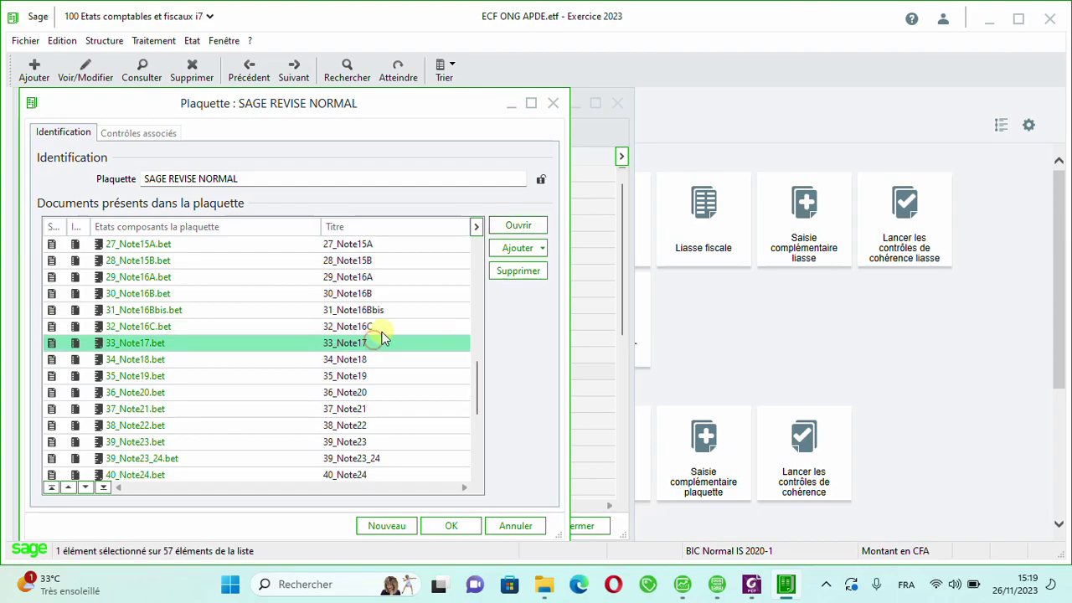
left_click(512, 225)
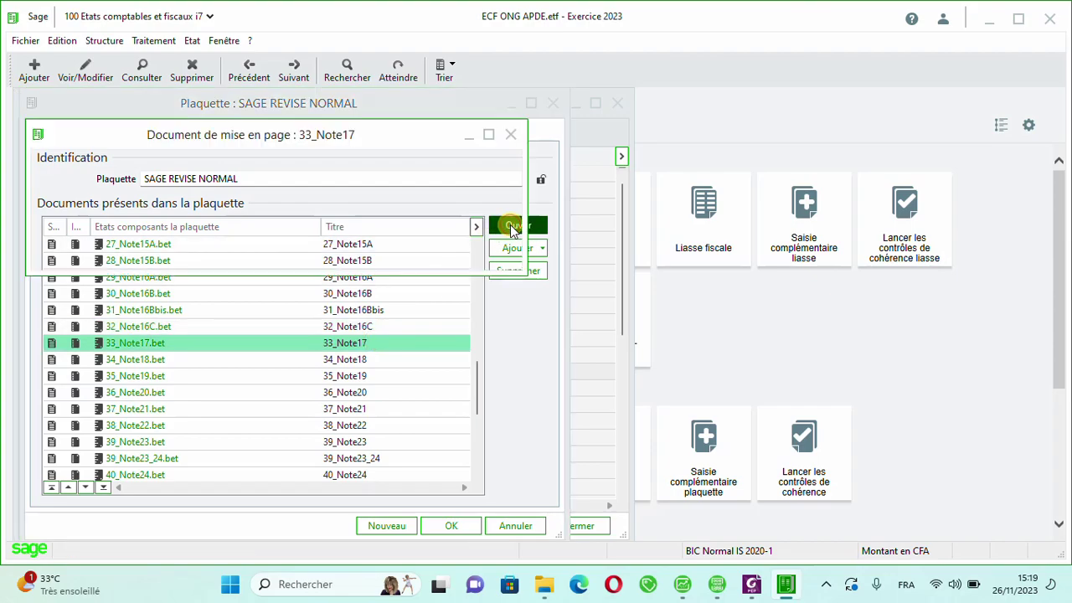
left_click(507, 165)
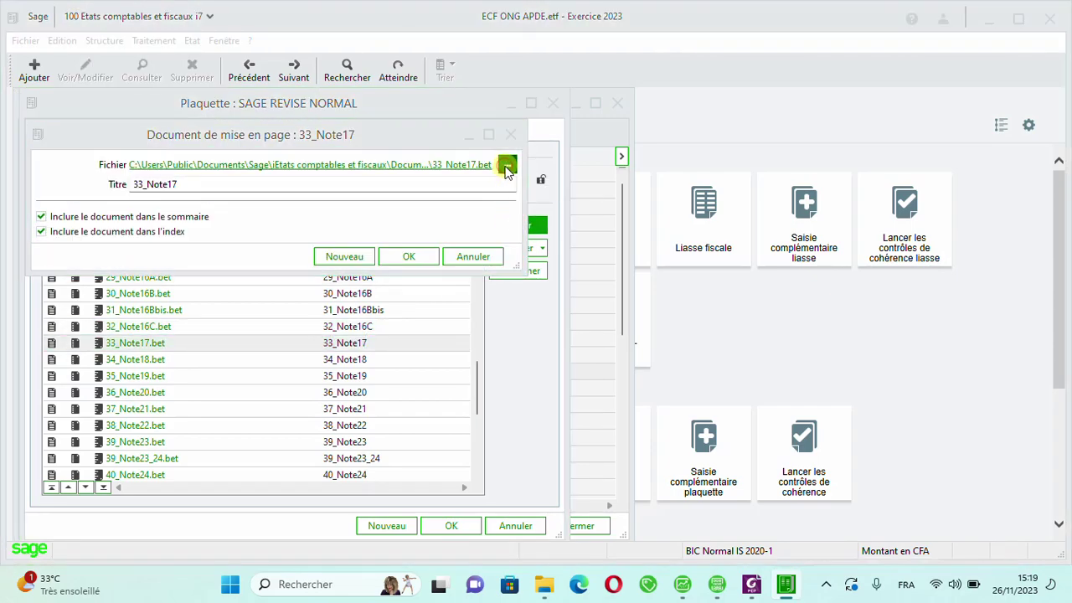
key("Escape")
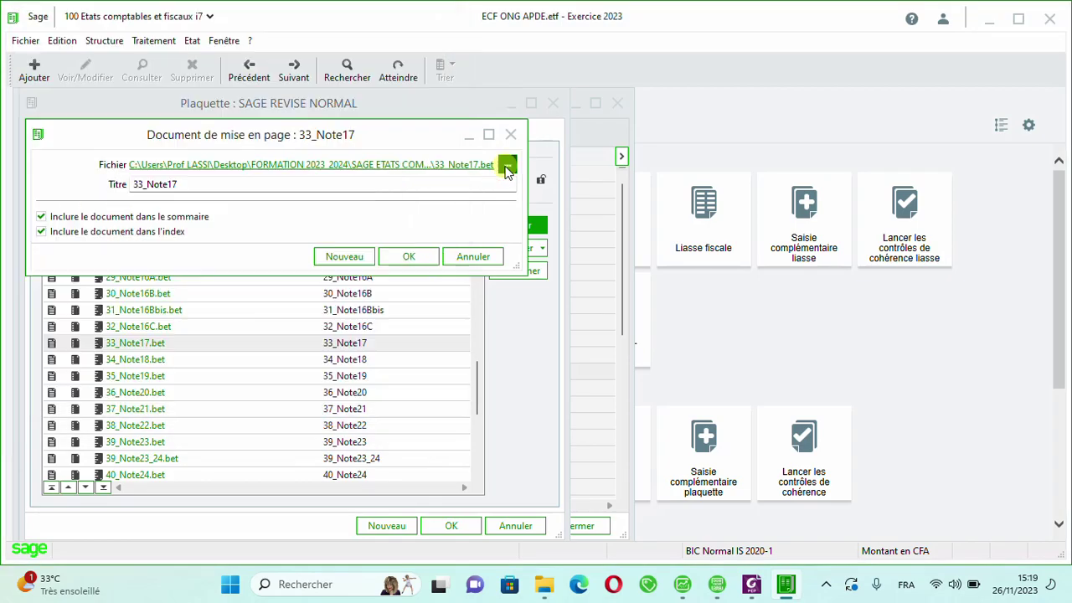
left_click(416, 257)
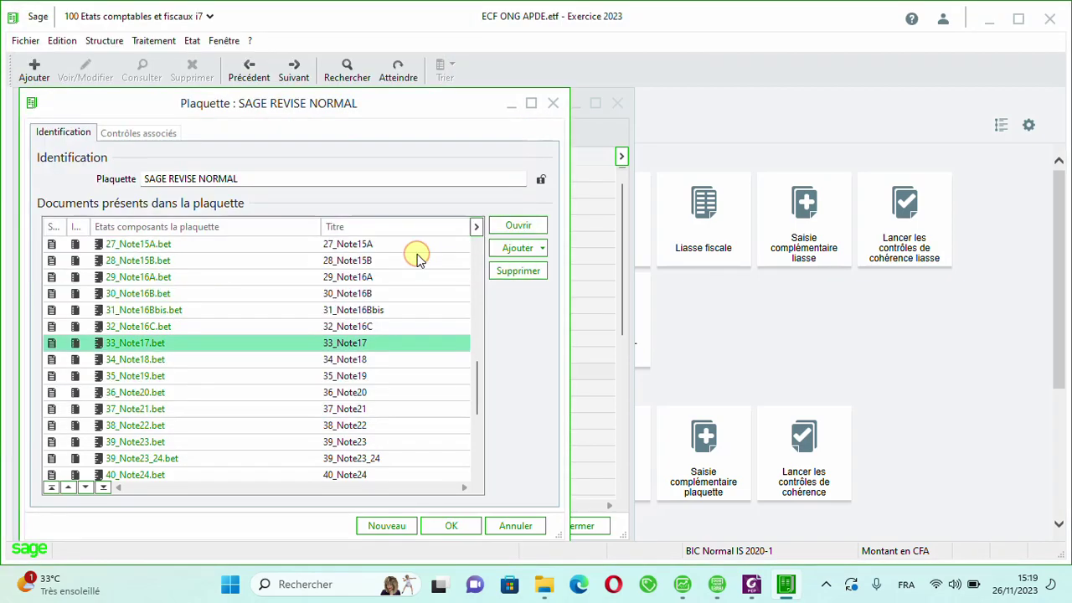
Relink the 34_Note18 layout document to 34_Note18.bet in the Syscohada Révisé folder and validate it.
left_click(366, 359)
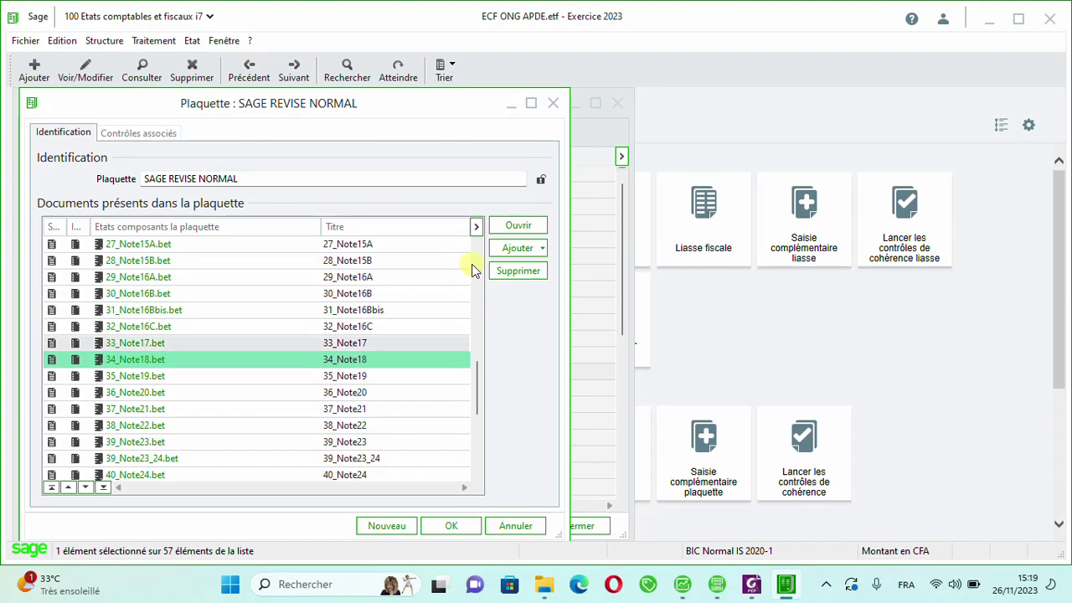
left_click(511, 228)
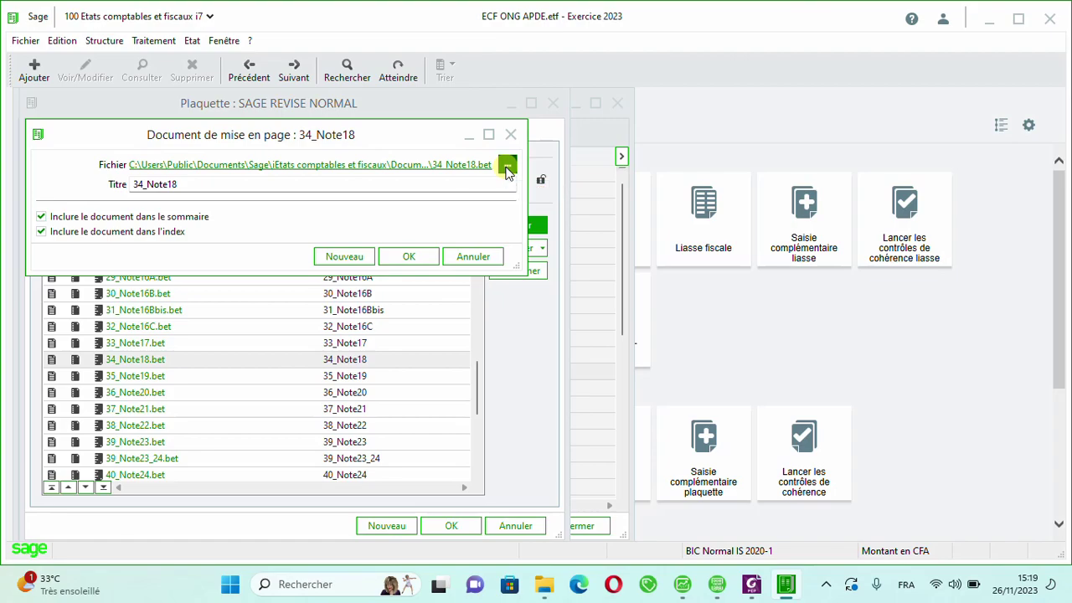
left_click(506, 166)
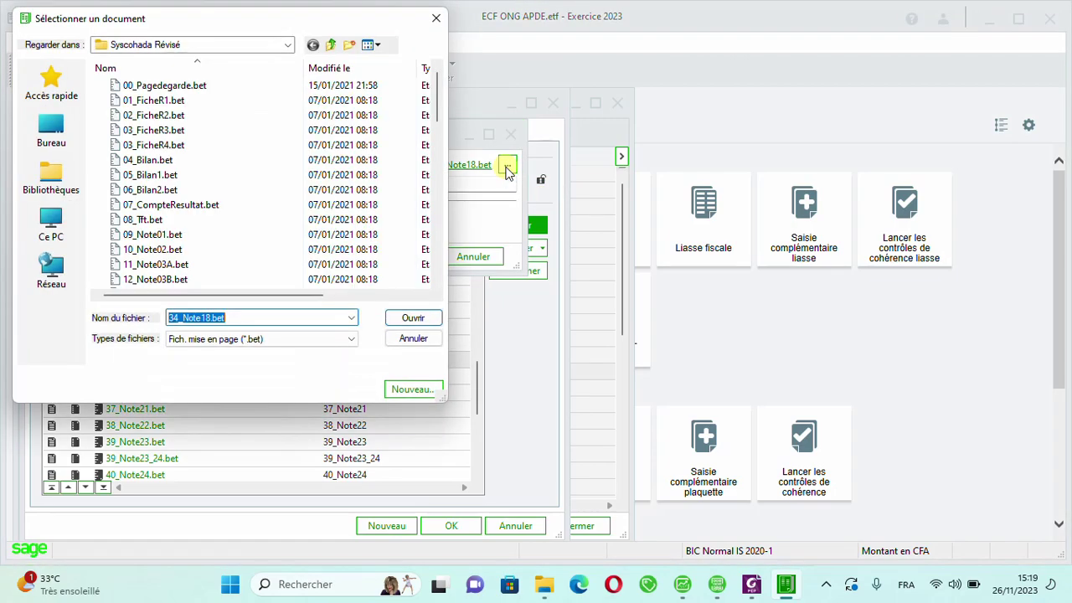
key("Escape")
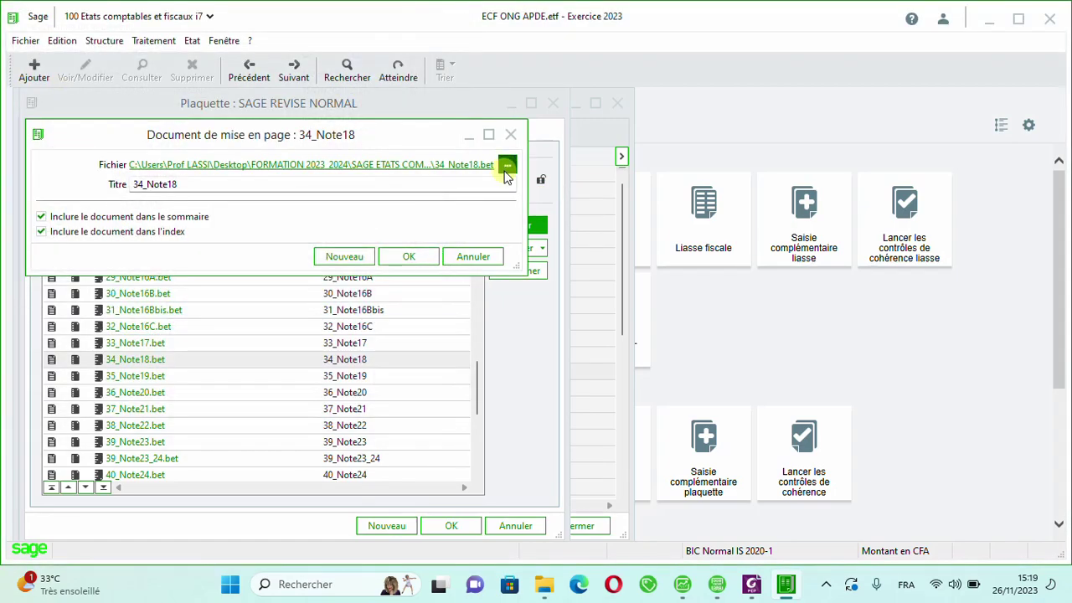
left_click(418, 258)
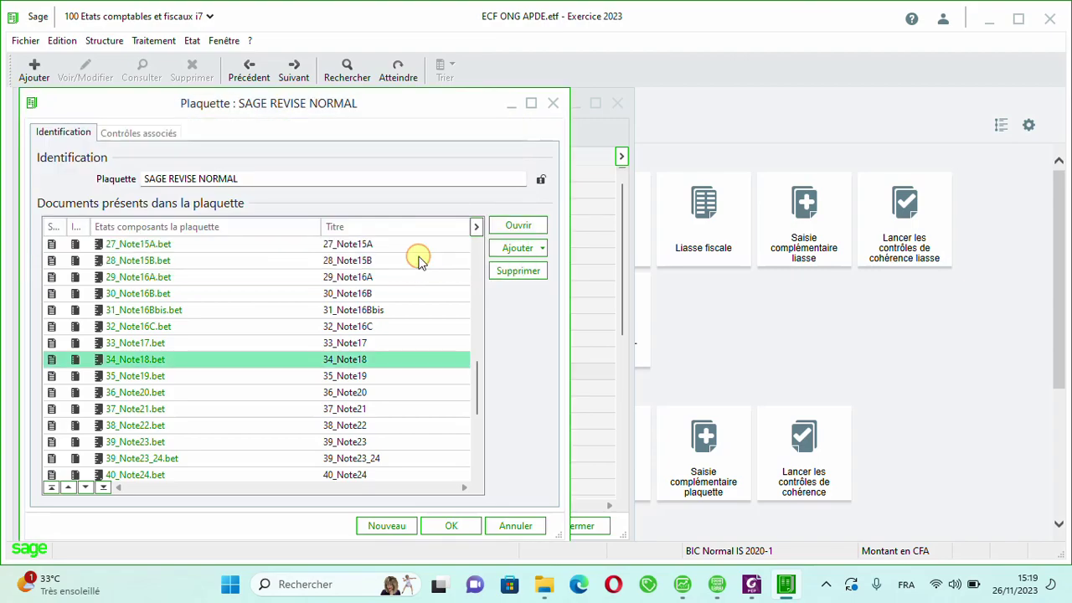
Relink the 35_Note19 layout document to 35_Note19.bet in the Syscohada Révisé folder and validate it.
left_click(365, 377)
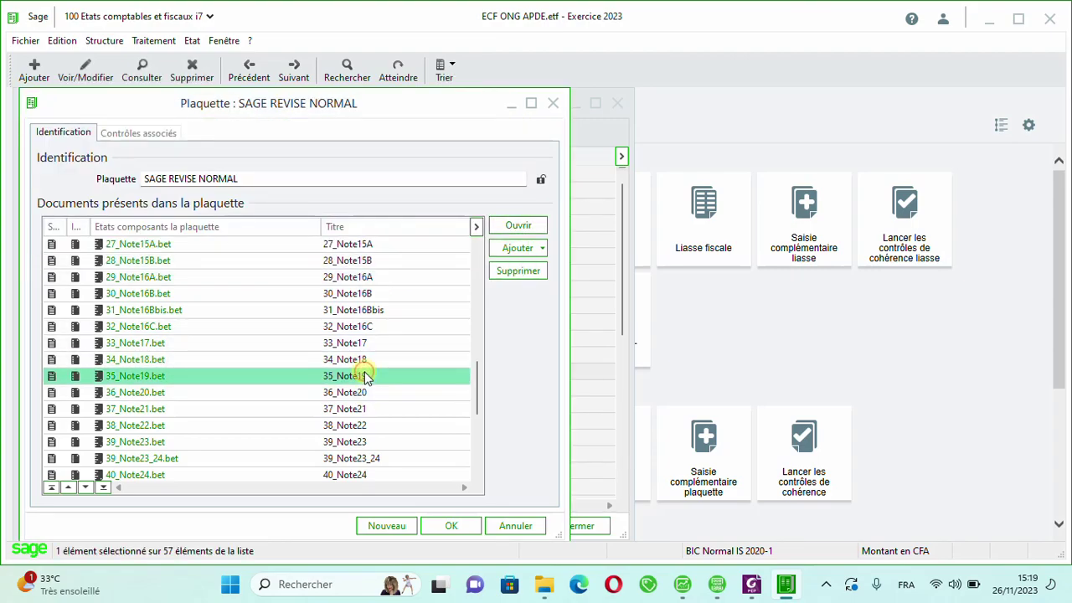
left_click(519, 226)
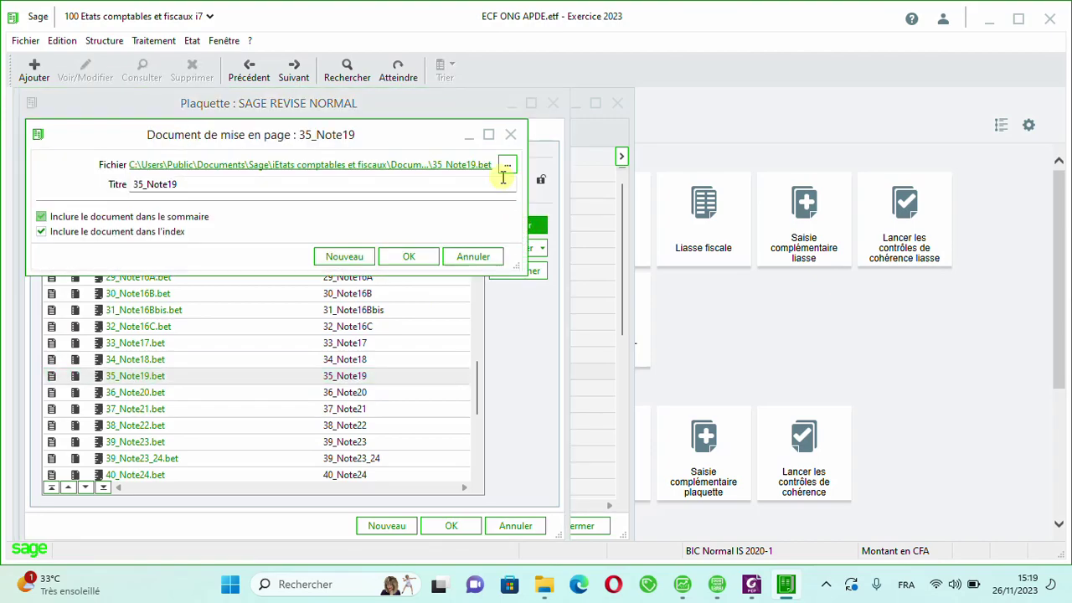
left_click(508, 165)
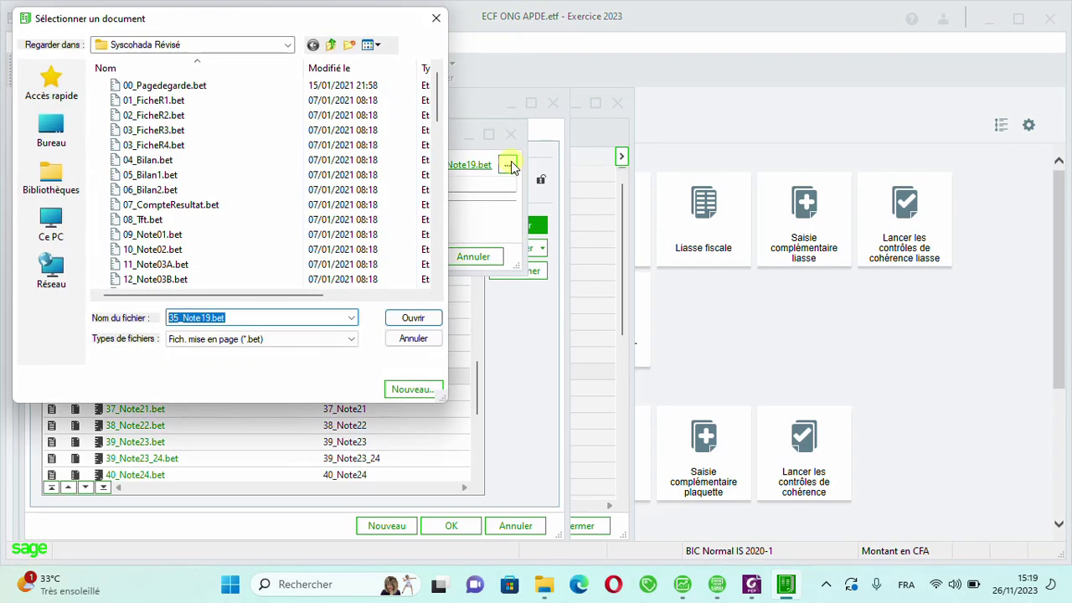
key("Return")
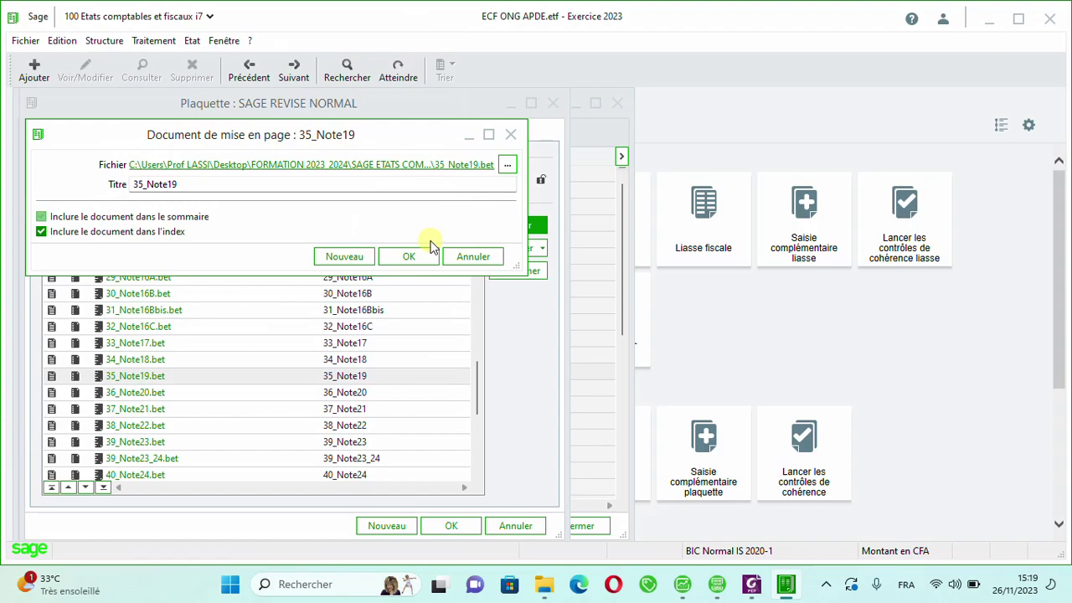
left_click(409, 257)
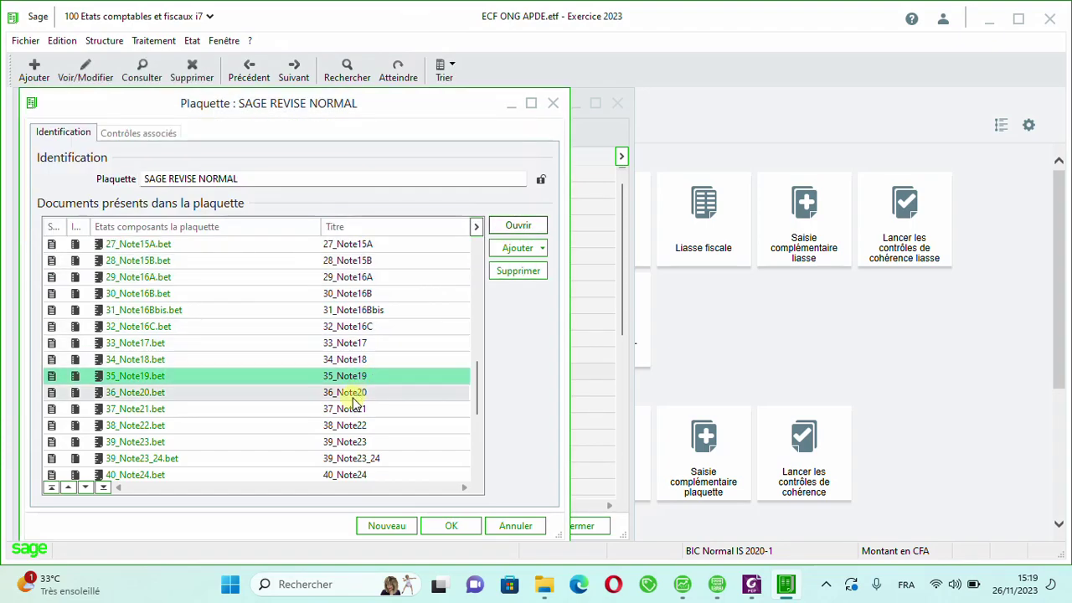
Relink the 36_Note20 layout document to 36_Note20.bet in the Syscohada Révisé folder and validate it.
left_click(353, 396)
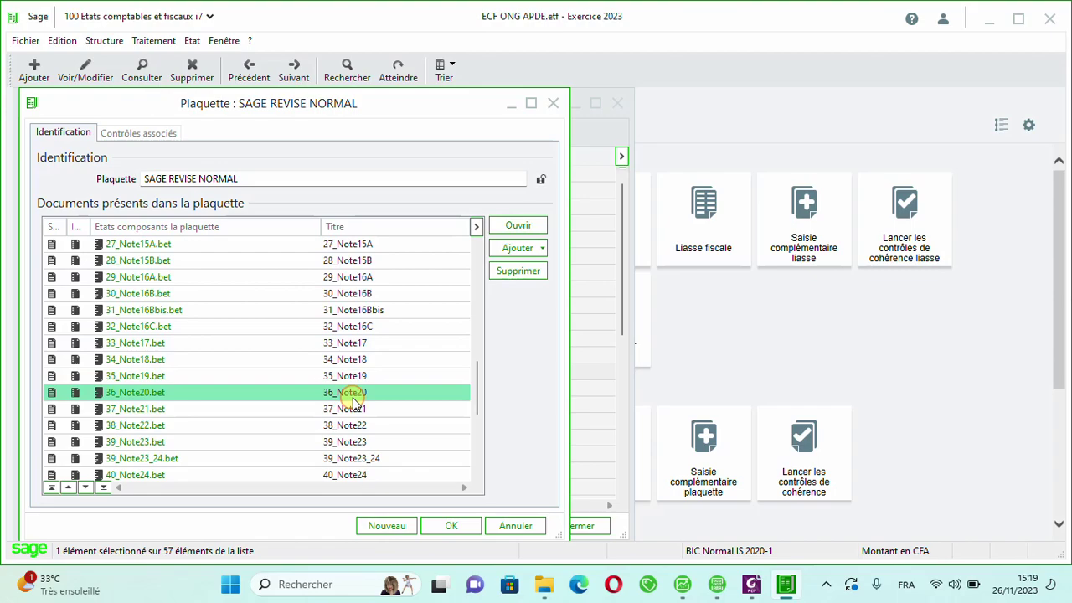
left_click(519, 227)
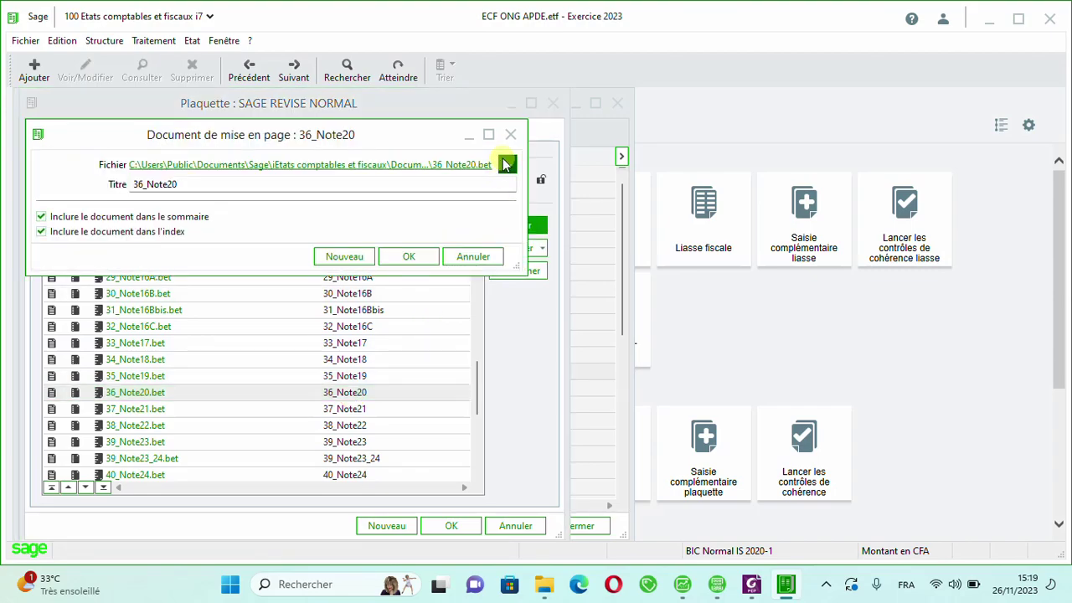
left_click(507, 165)
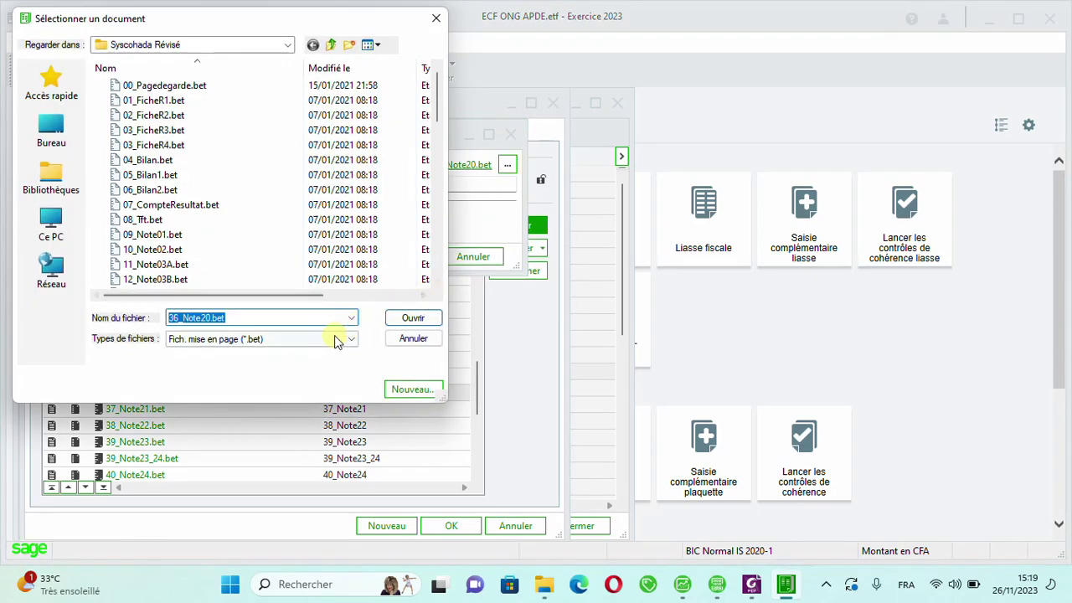
left_click(414, 318)
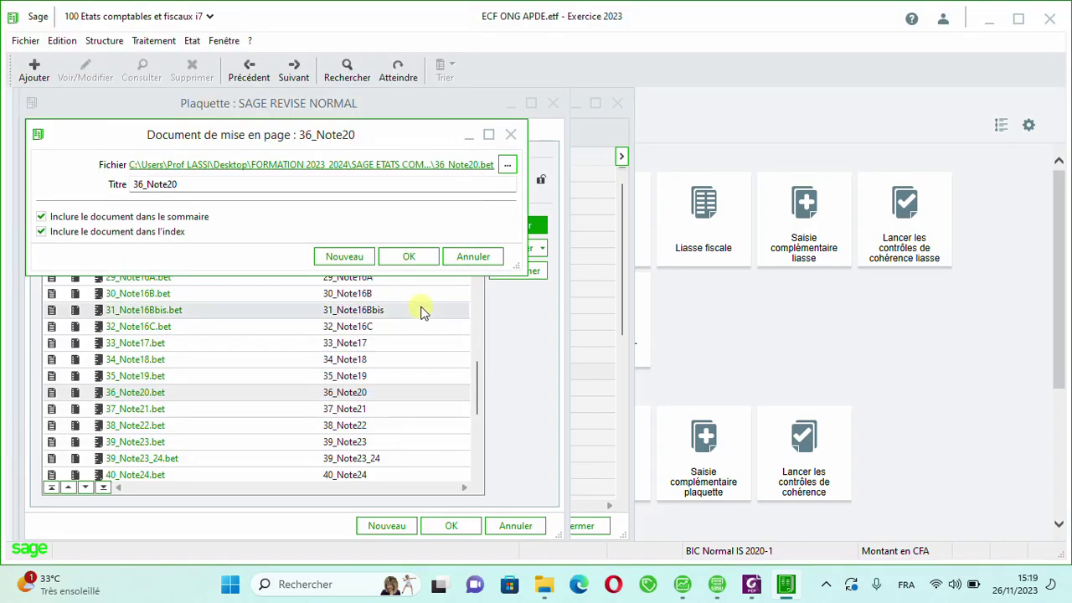
left_click(414, 259)
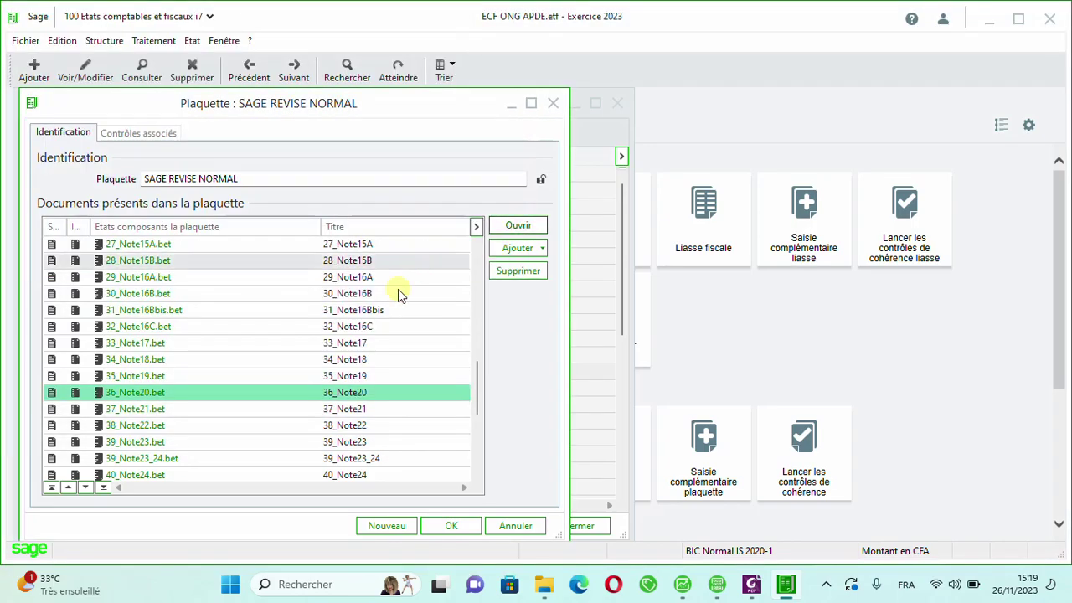
Relink the 37_Note21 layout document to 37_Note21.bet in the Syscohada Révisé folder and validate it.
left_click(353, 409)
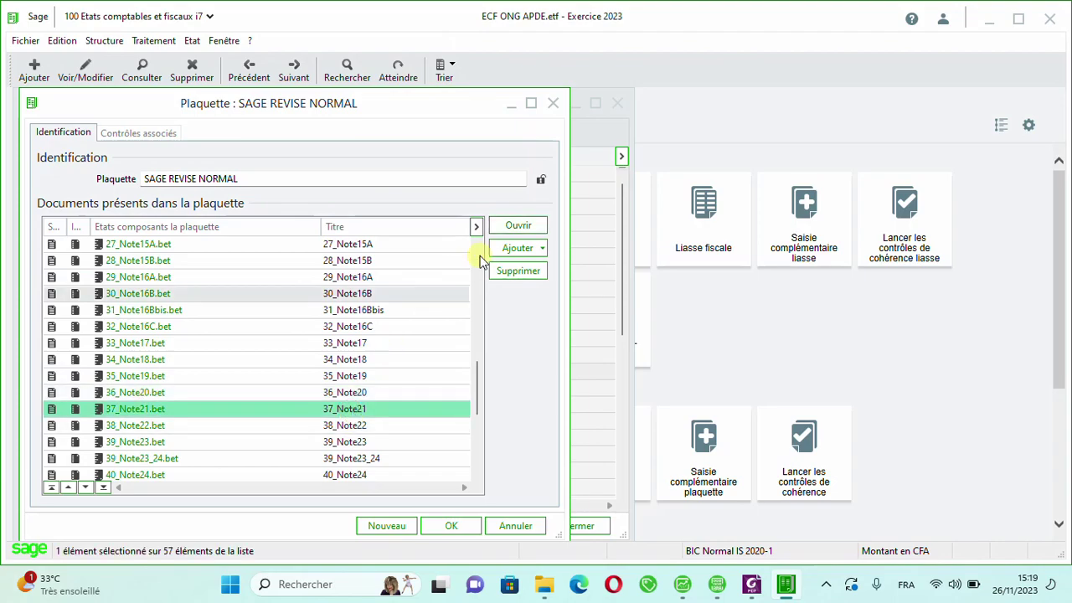
left_click(527, 224)
left_click(509, 164)
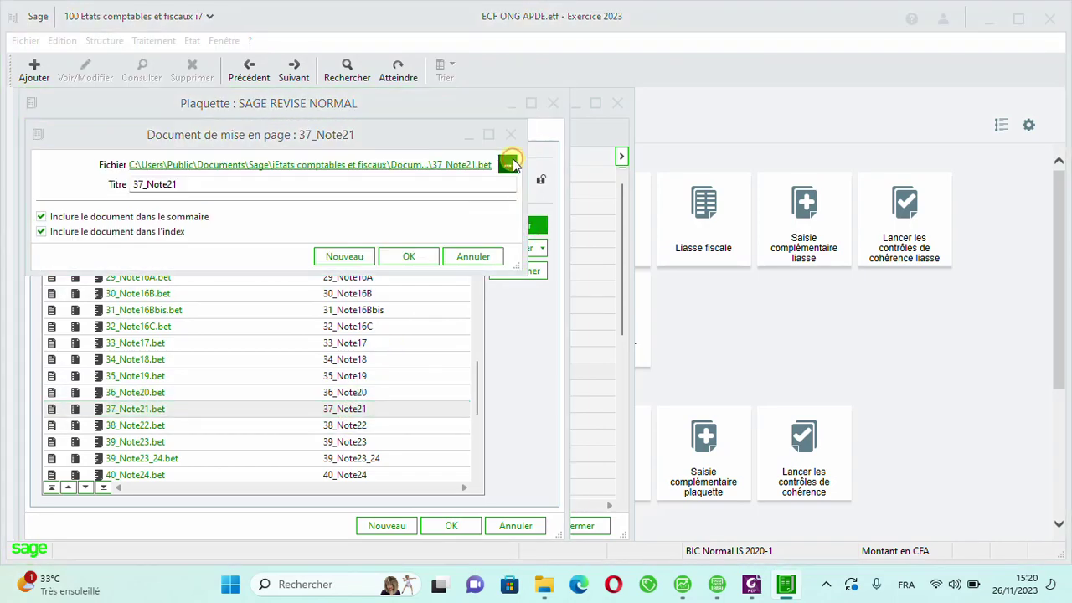
key("Return")
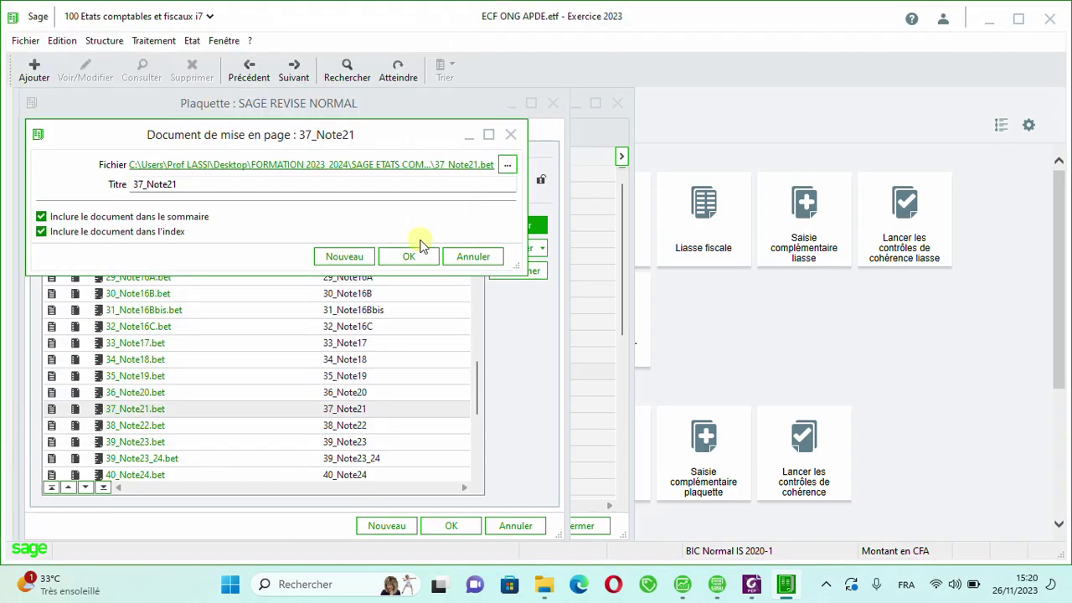
left_click(411, 253)
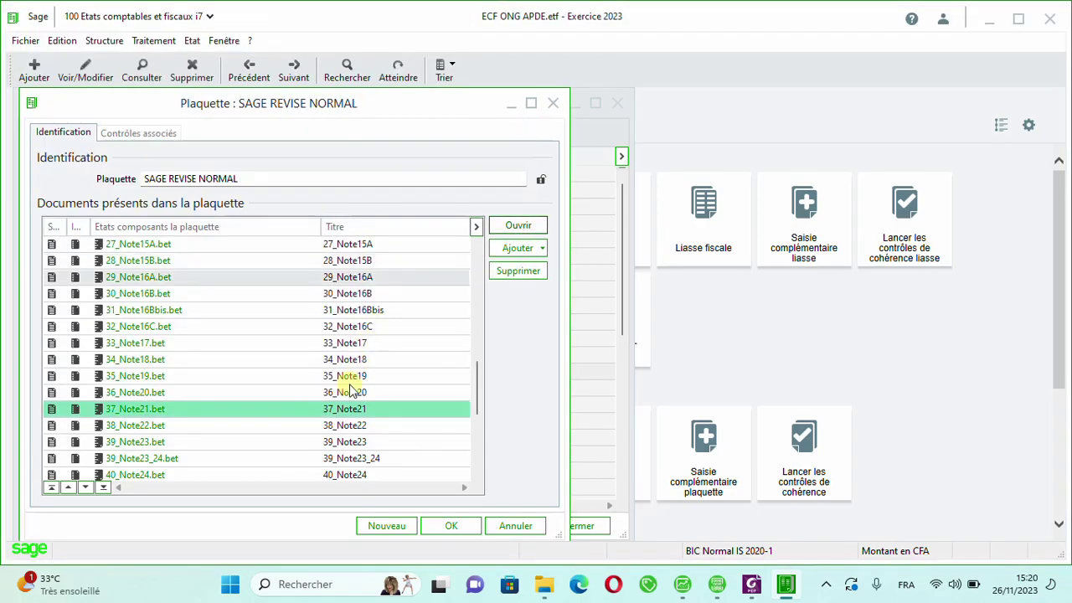
Relink the 38_Note22 layout document to 38_Note22.bet in the Syscohada Révisé folder and validate it.
left_click(343, 425)
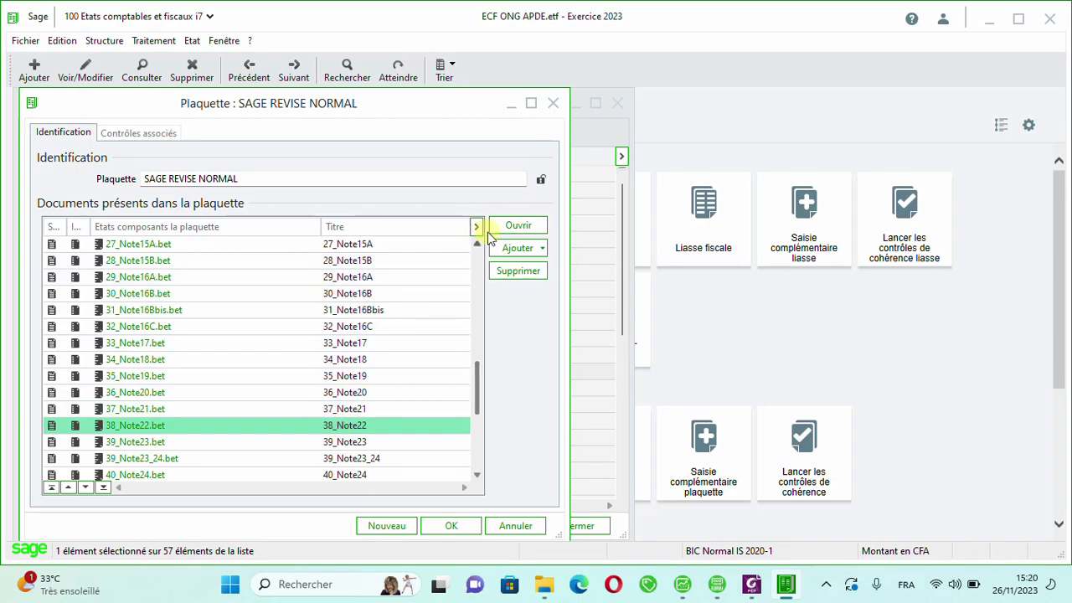
left_click(523, 225)
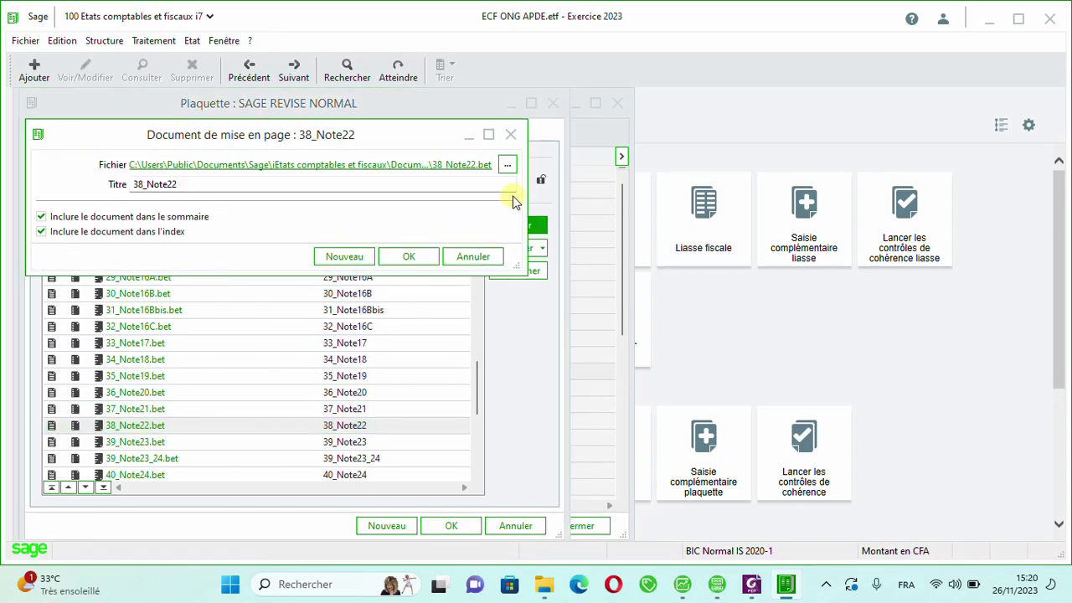
left_click(508, 163)
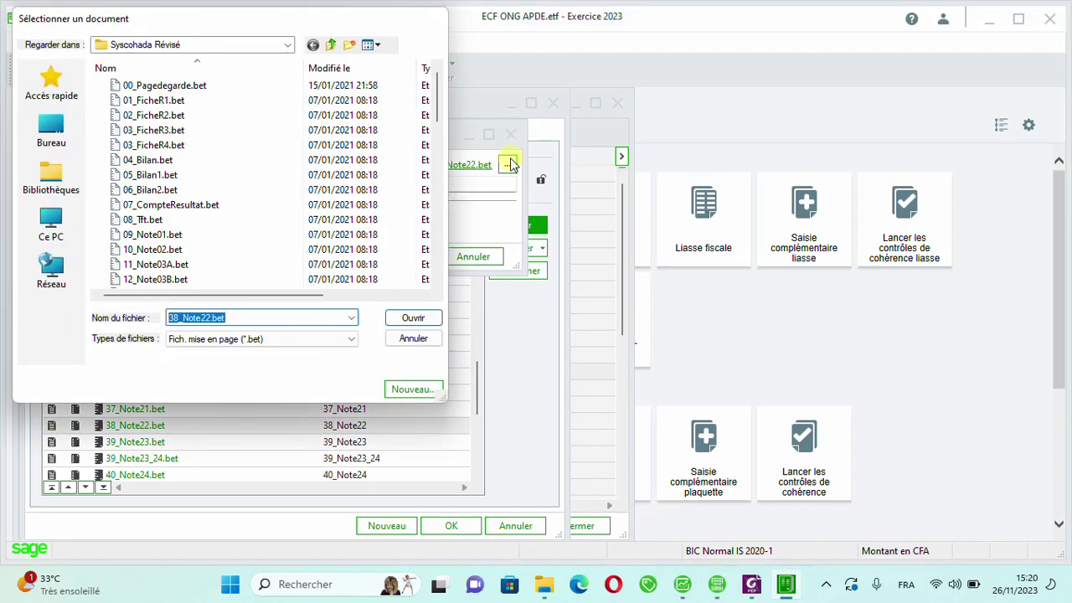
key("Return")
left_click(425, 253)
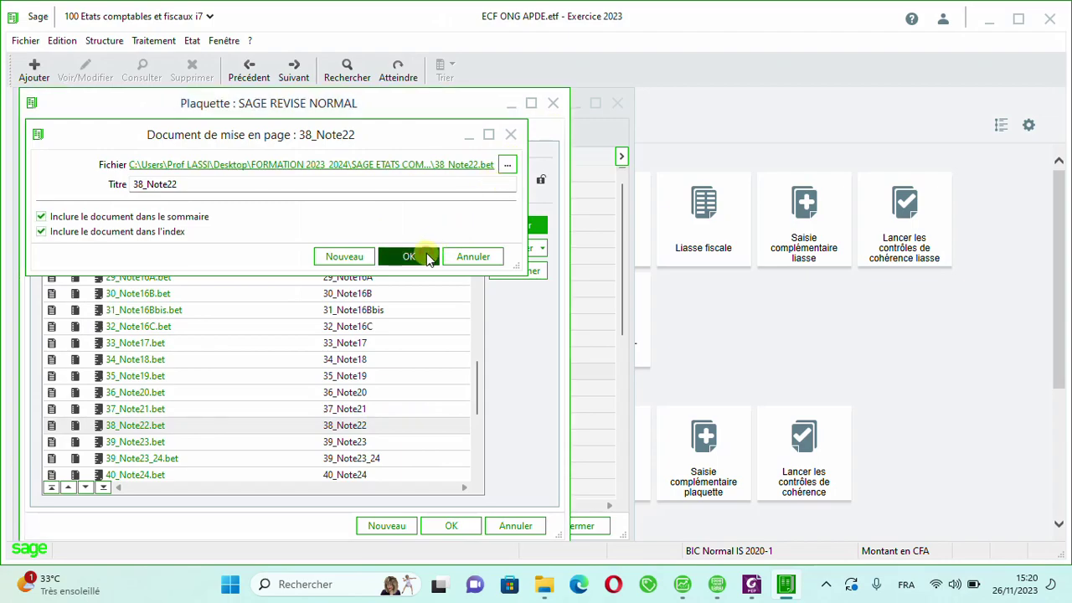
Relink the 39_Note23 layout document to 39_Note23.bet in the Syscohada Révisé folder and validate it.
double_click(359, 443)
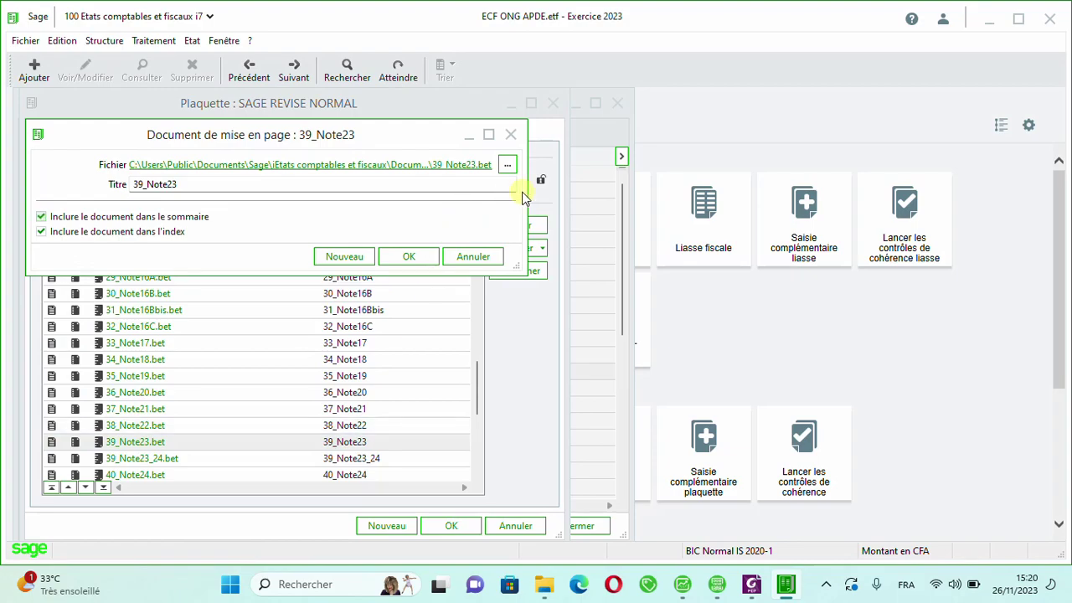
left_click(508, 167)
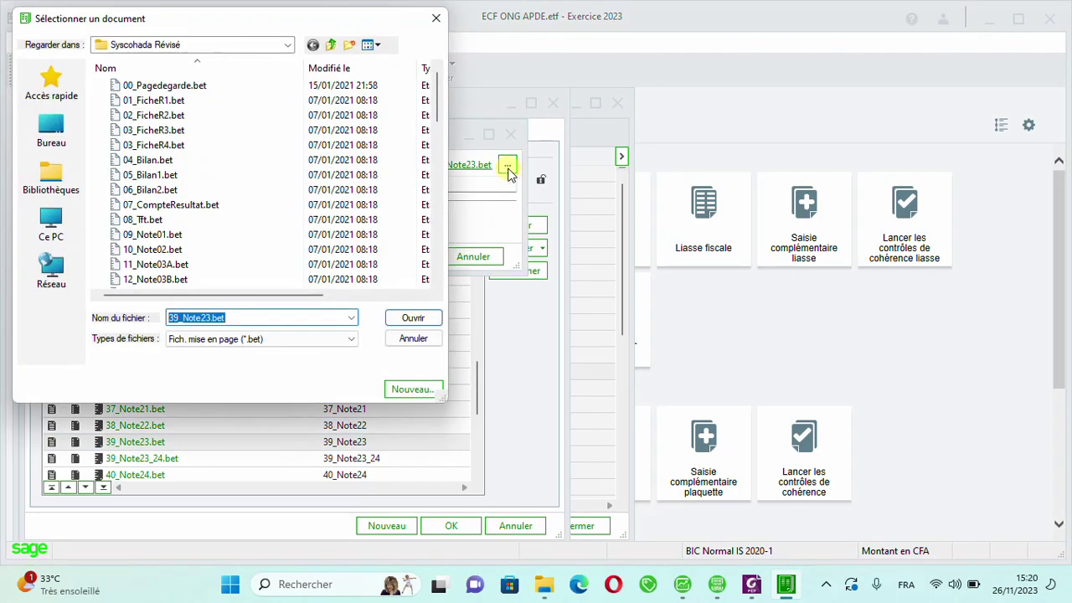
key("Return")
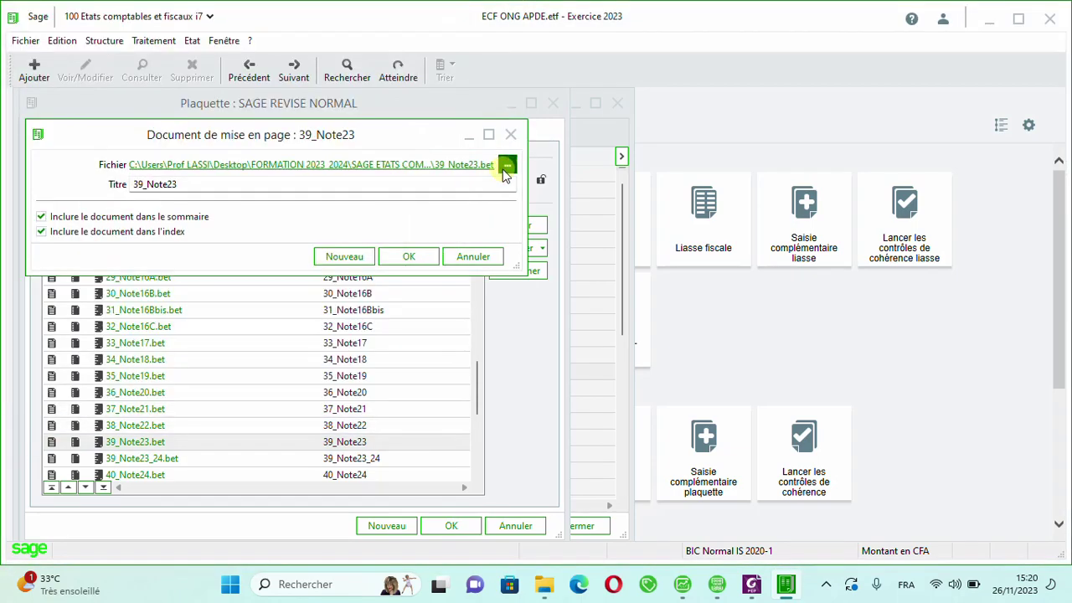
left_click(409, 257)
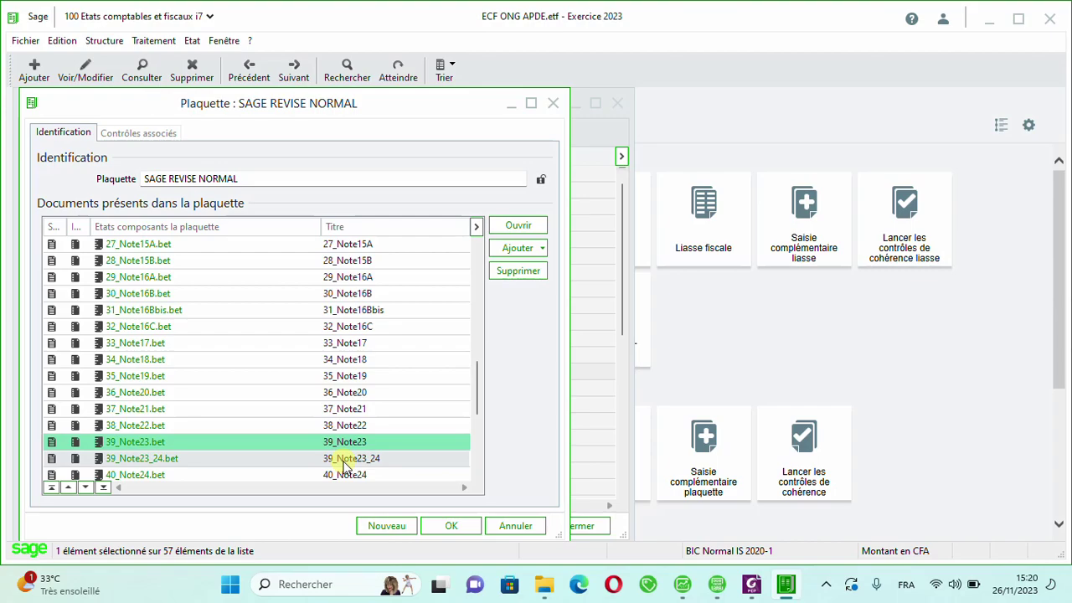
Relink the 39_Note23_24 layout document to 39_Note23_24.bet in the Syscohada Révisé folder and validate it.
left_click(345, 461)
double_click(344, 463)
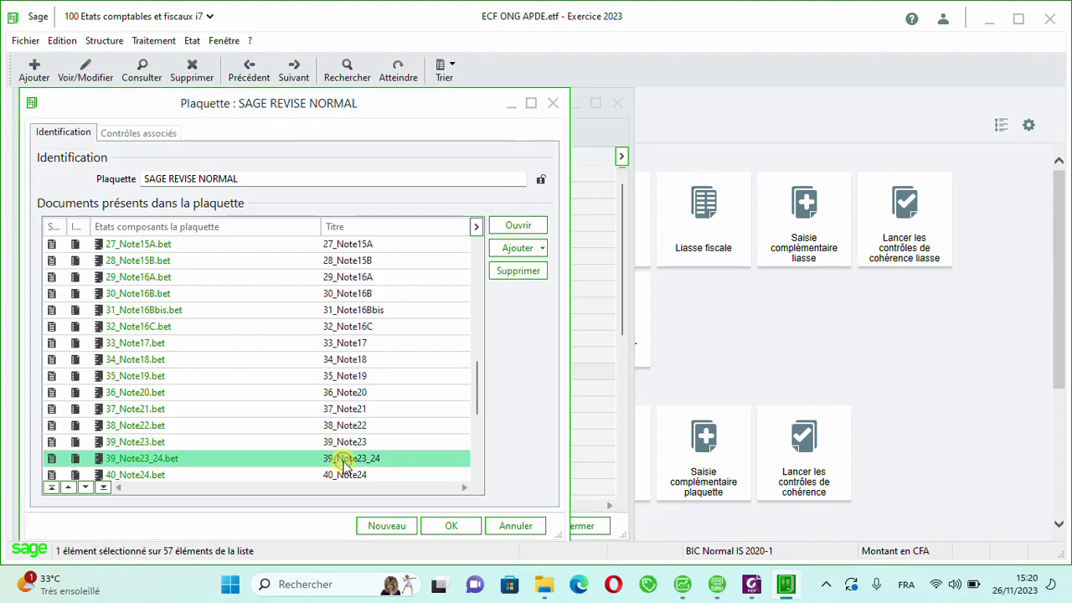
left_click(518, 227)
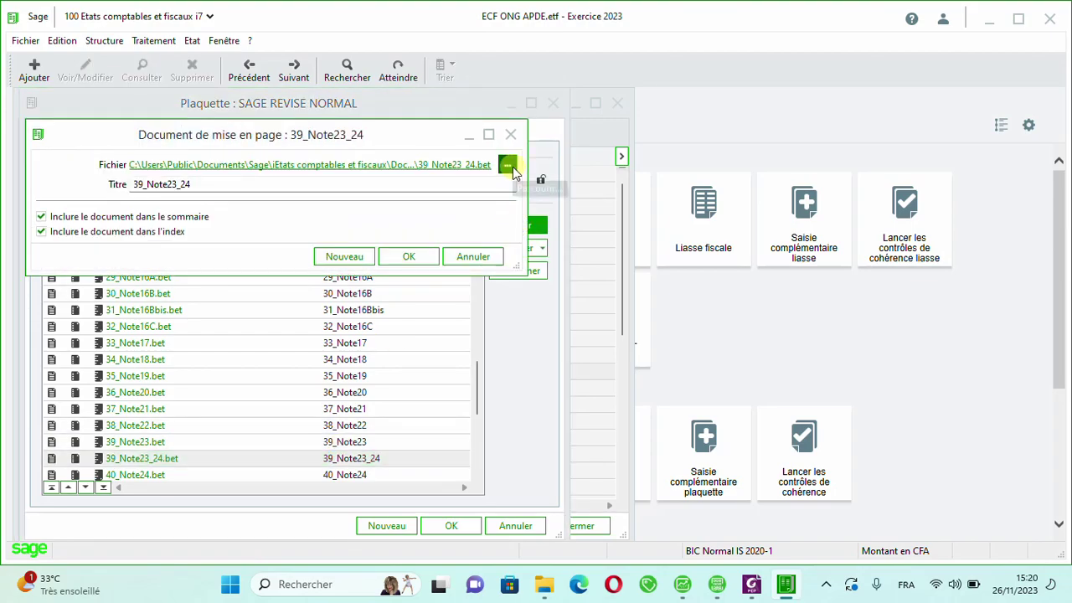
left_click(507, 165)
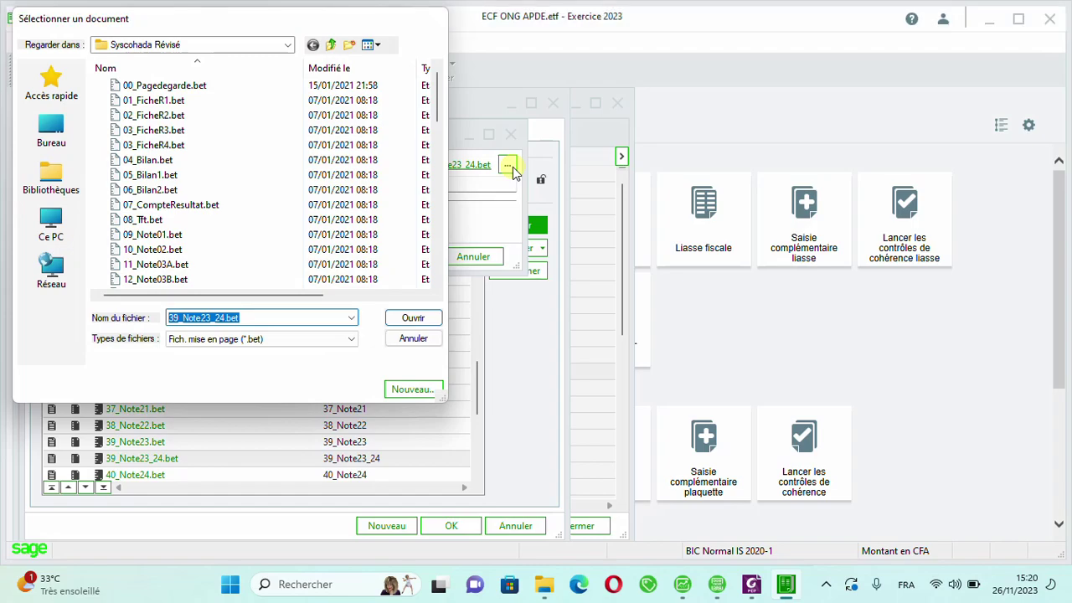
key("Escape")
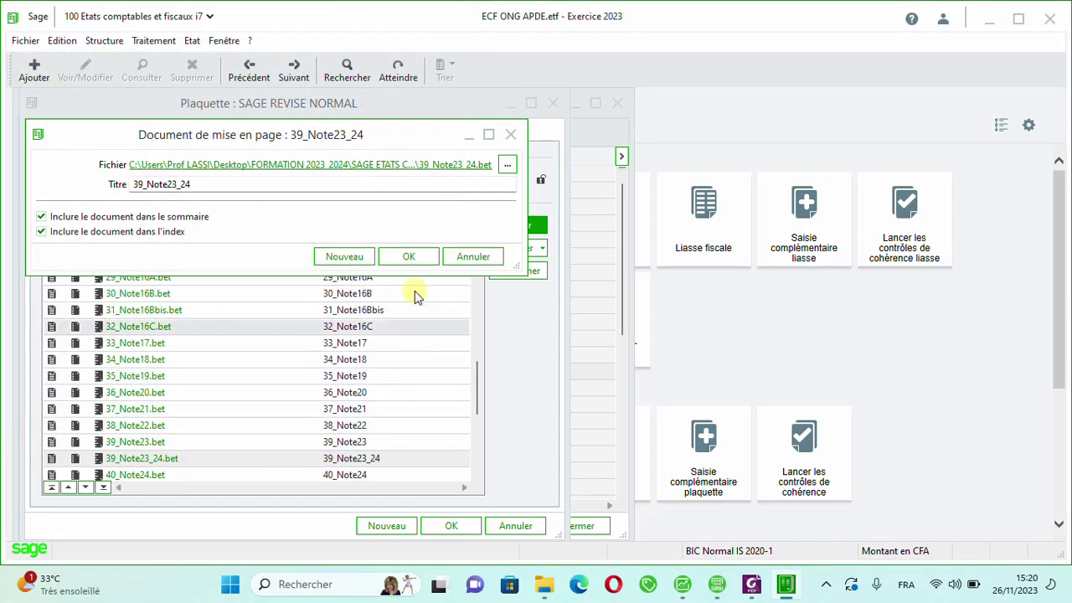
left_click(413, 254)
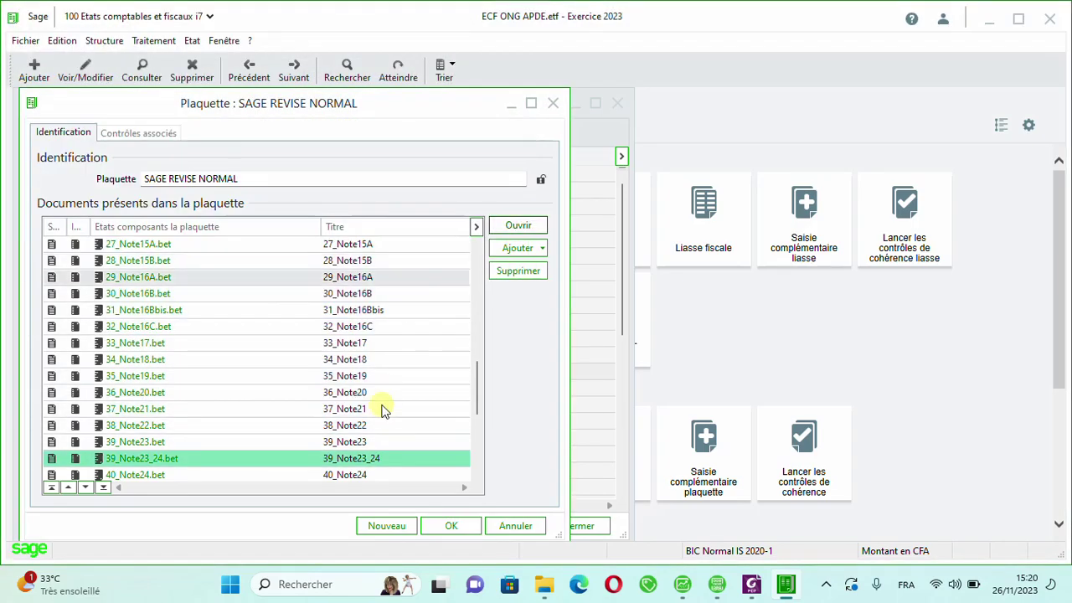
Check the file link of the 39_Note23 layout document and close its properties.
left_click(357, 446)
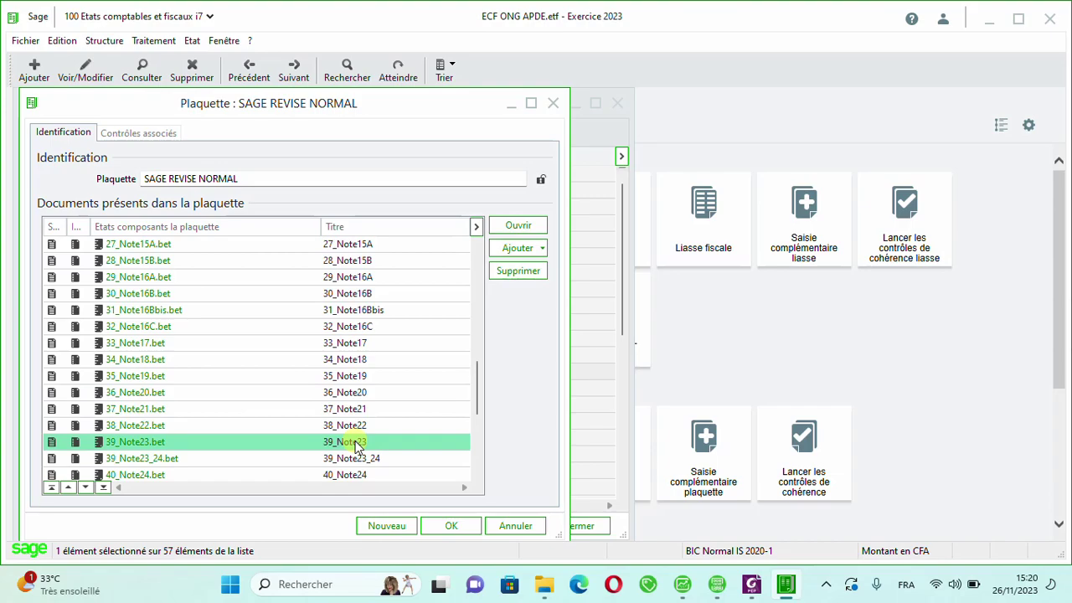
left_click(519, 224)
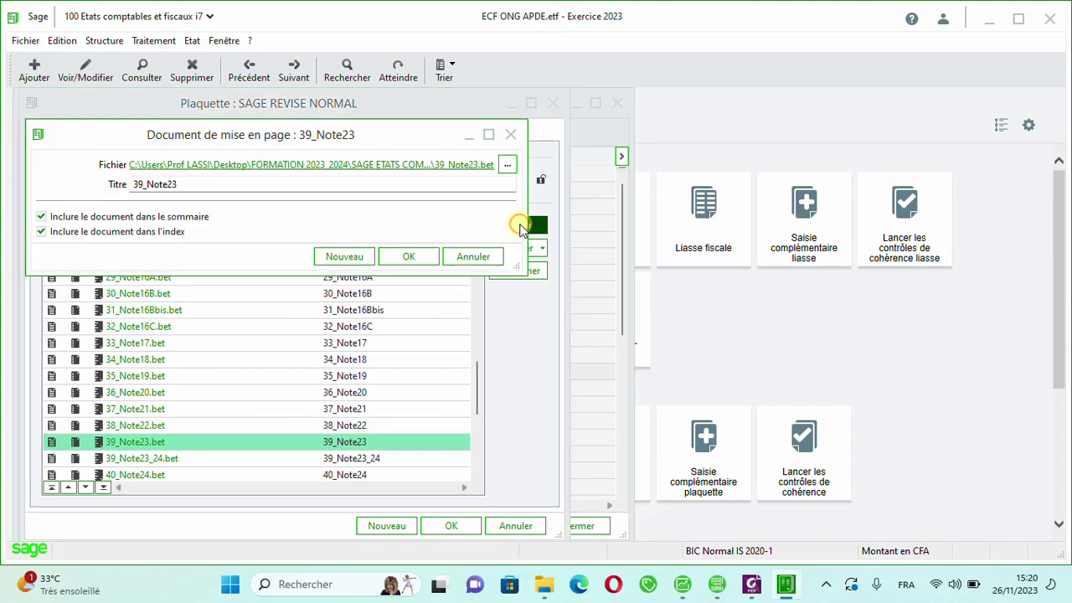
left_click(507, 165)
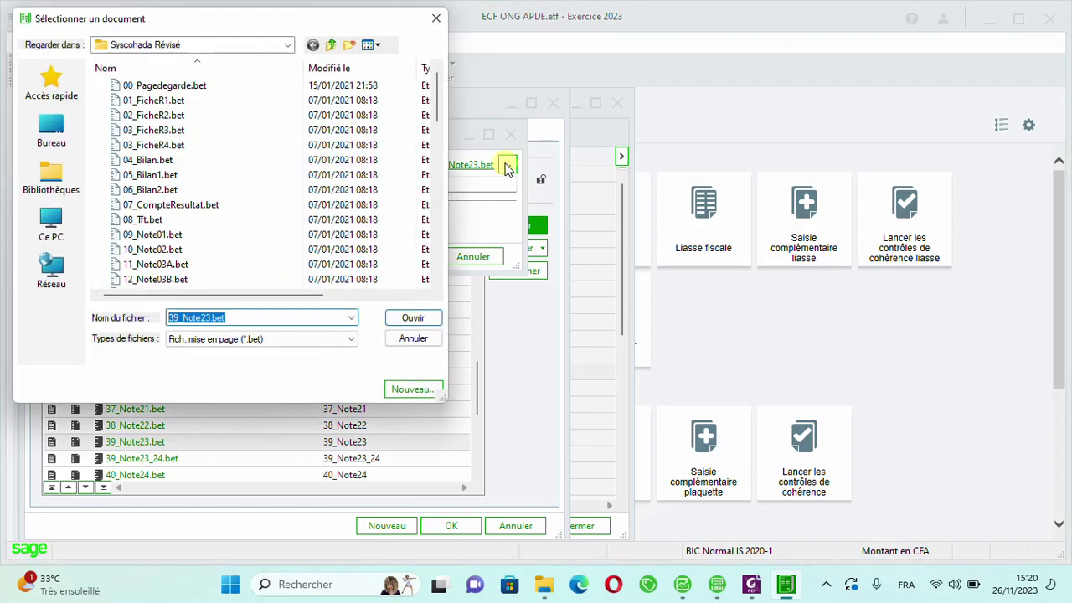
key("Escape")
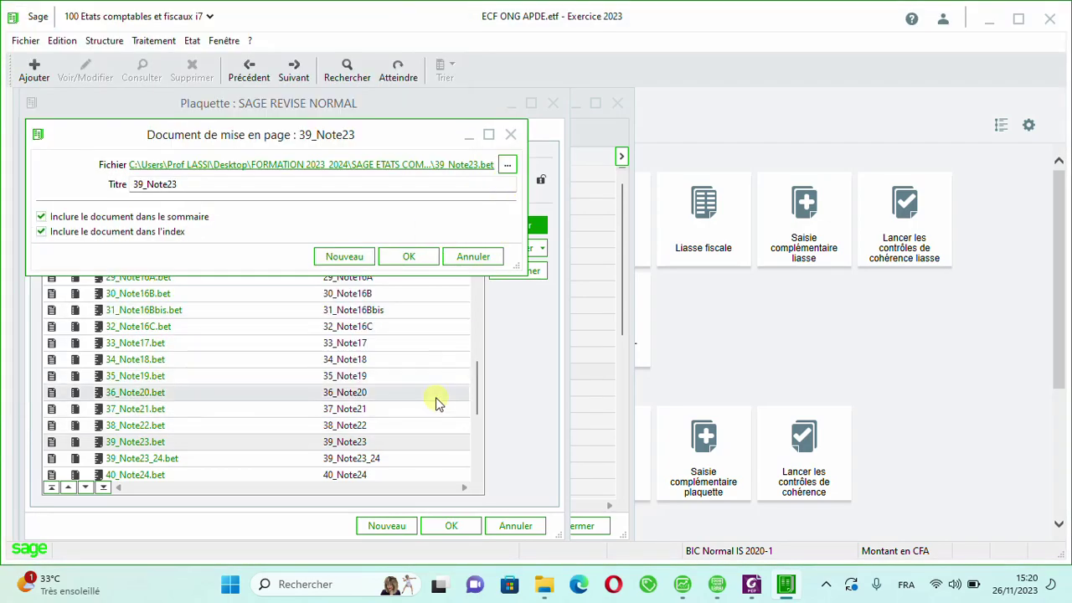
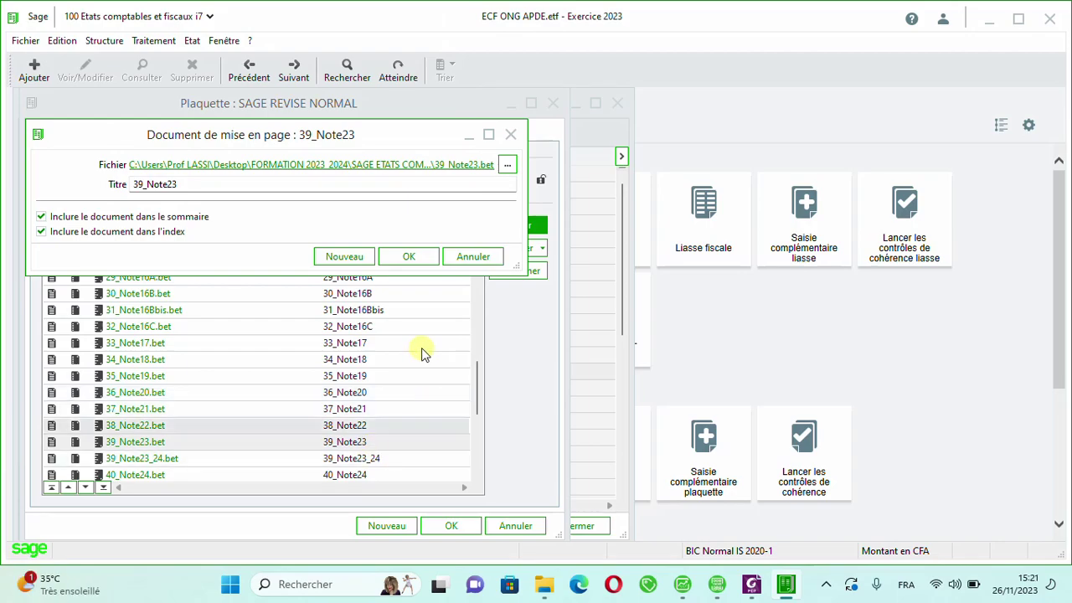
left_click(409, 257)
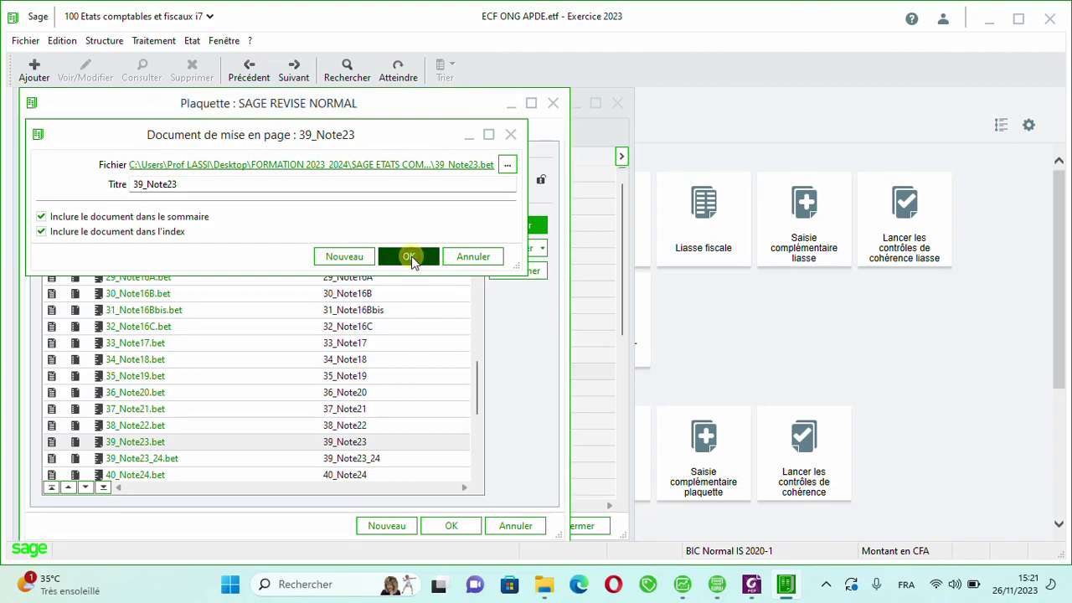
Relink the 40_Note24 layout document to 40_Note24.bet in the Syscohada Révisé folder and validate it.
left_click(344, 475)
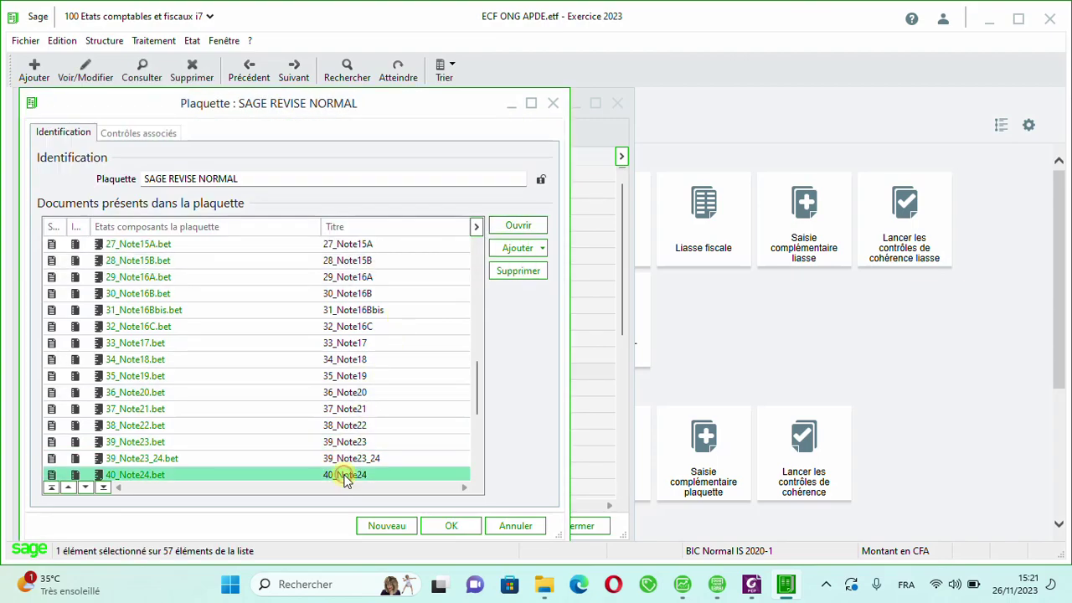
left_click(530, 225)
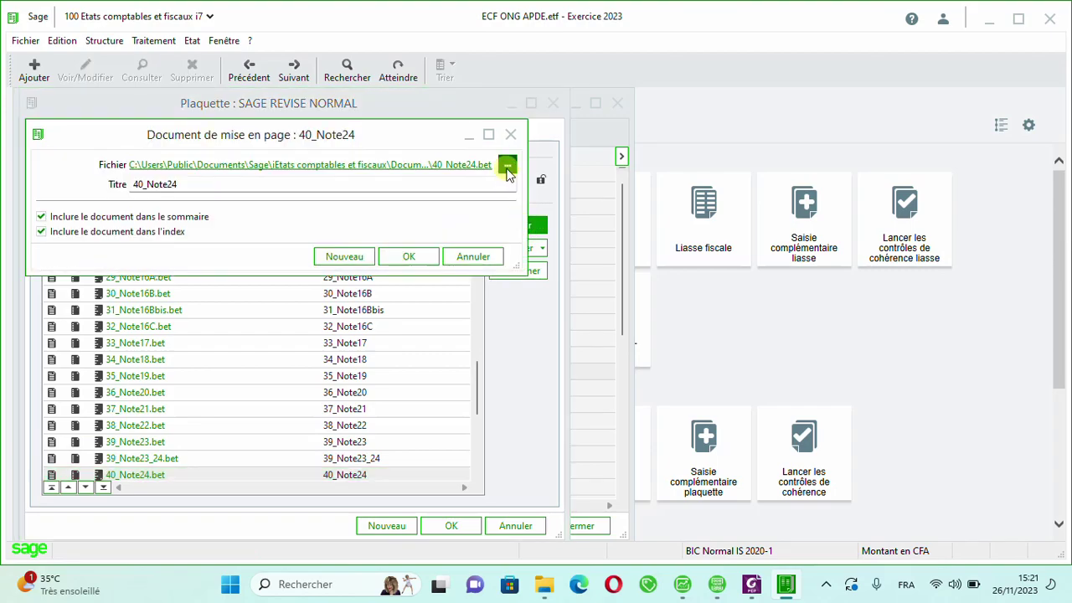
left_click(507, 166)
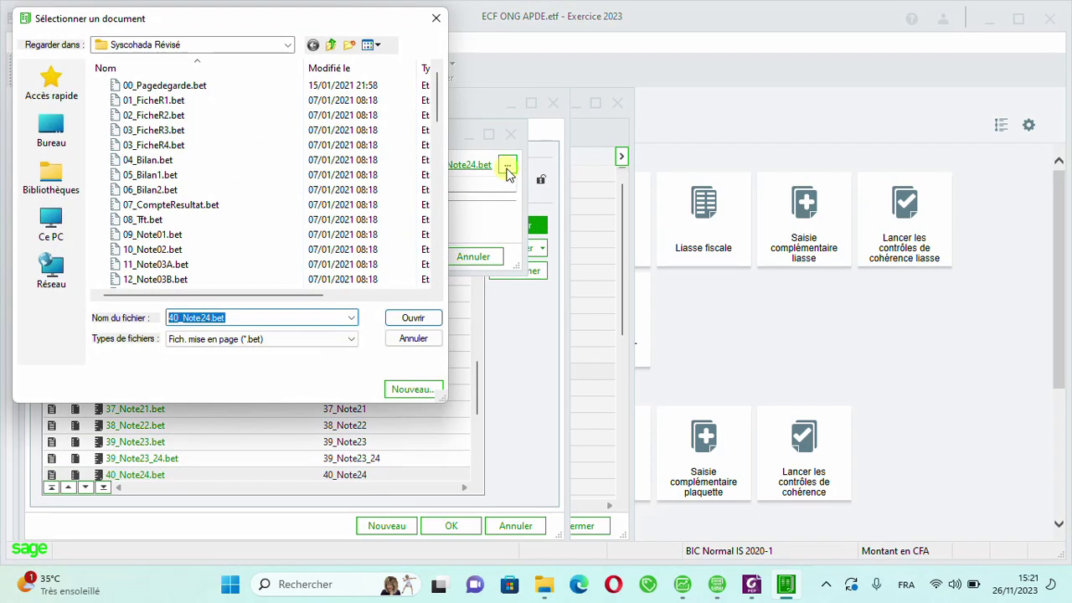
key("Return")
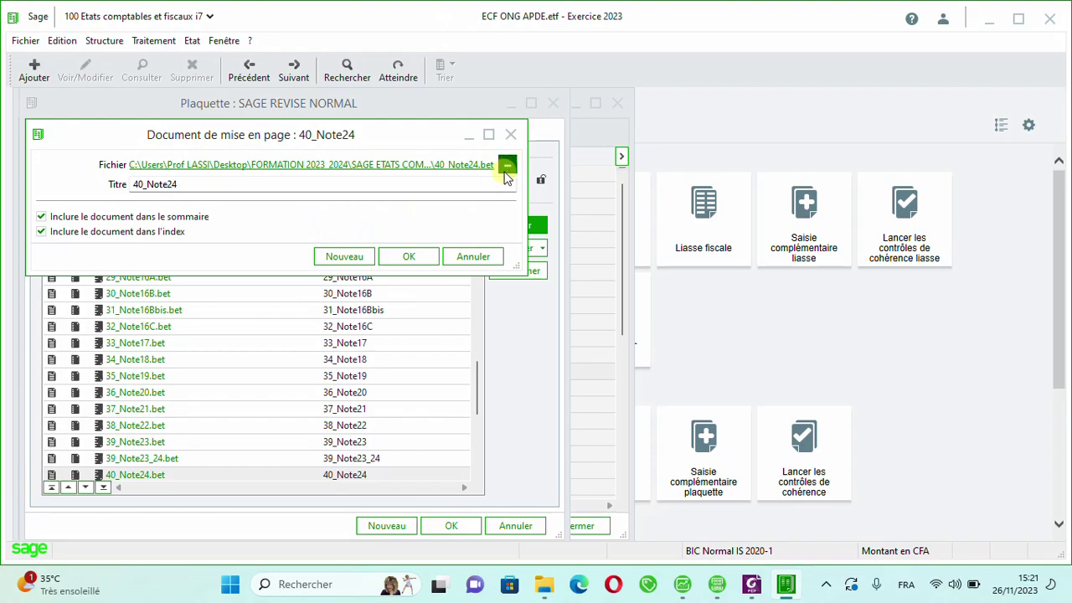
left_click(410, 256)
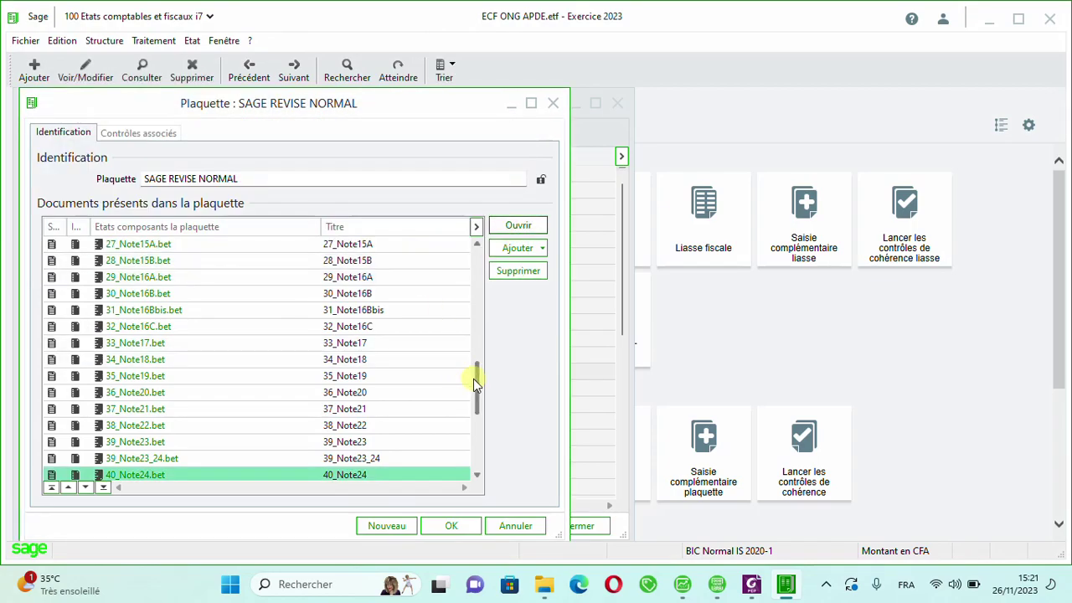
Relink the 41_Note25 layout document to 41_Note25.bet in the Syscohada Révisé folder and validate it.
left_click_drag(480, 386, 482, 432)
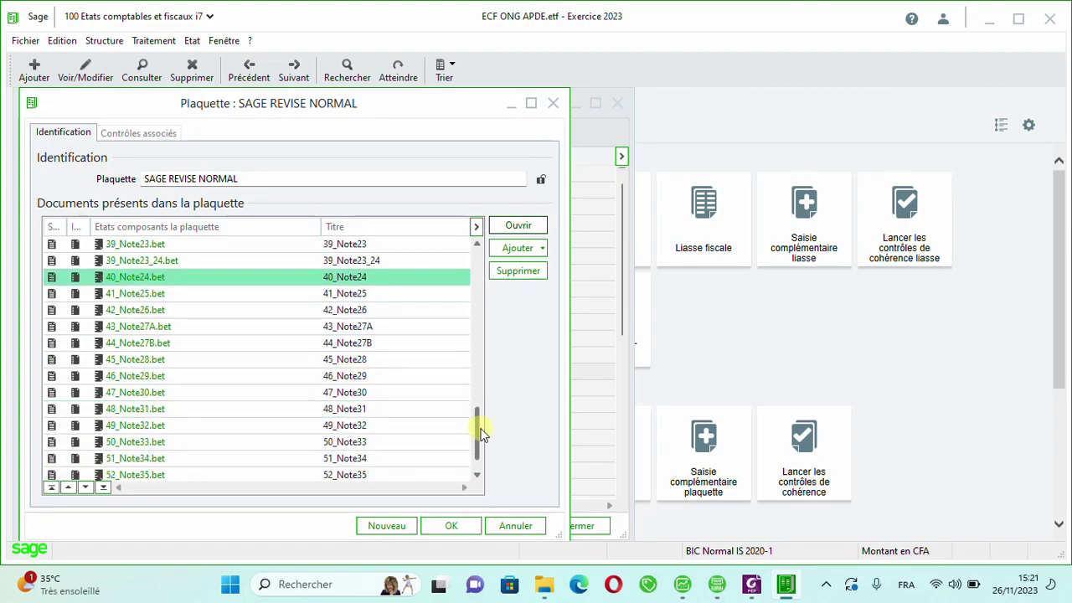
left_click(359, 294)
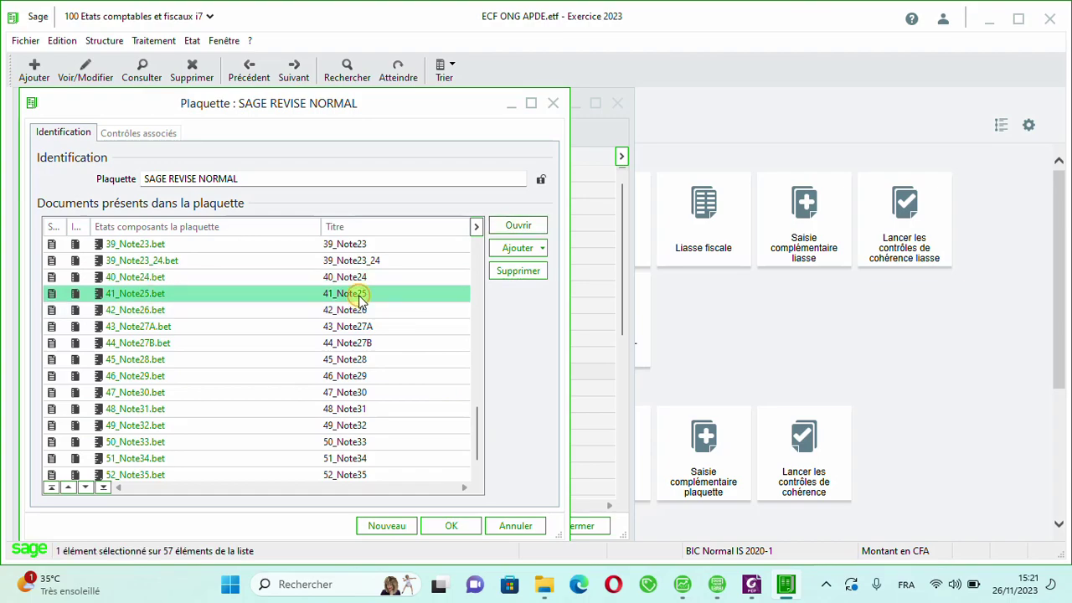
left_click(529, 224)
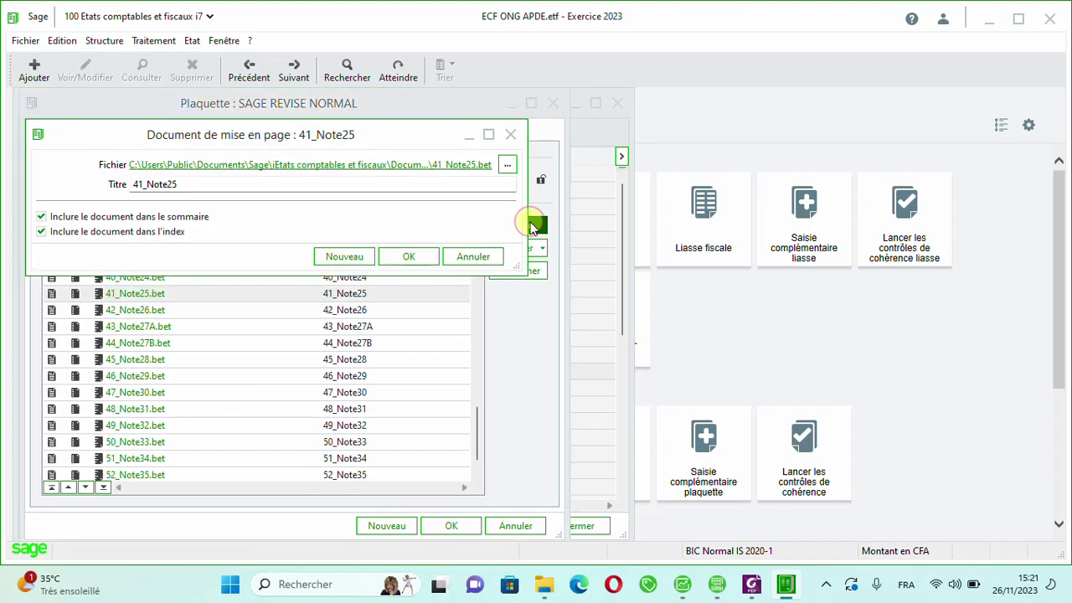
left_click(507, 165)
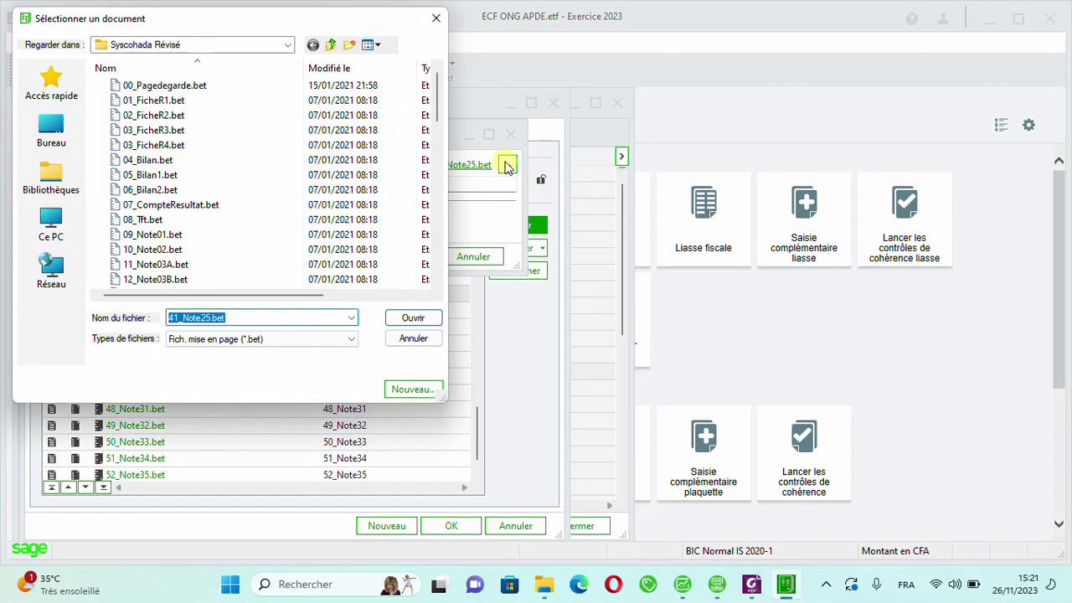
key("Return")
left_click(418, 257)
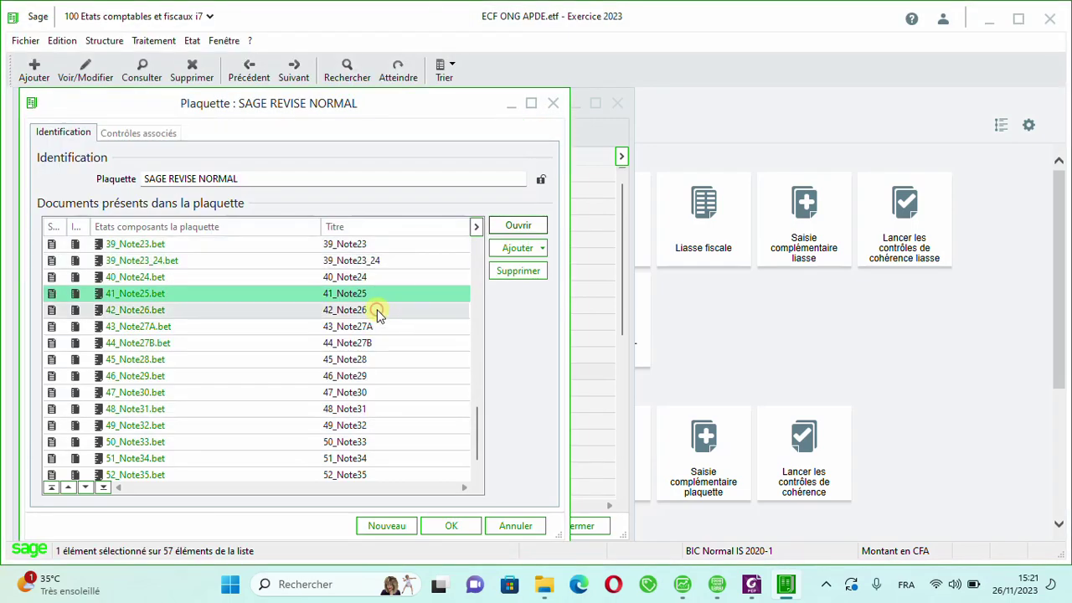
Relink the 42_Note26 layout document to 42_Note26.bet in the Syscohada Révisé folder and validate it.
left_click(377, 311)
left_click(519, 226)
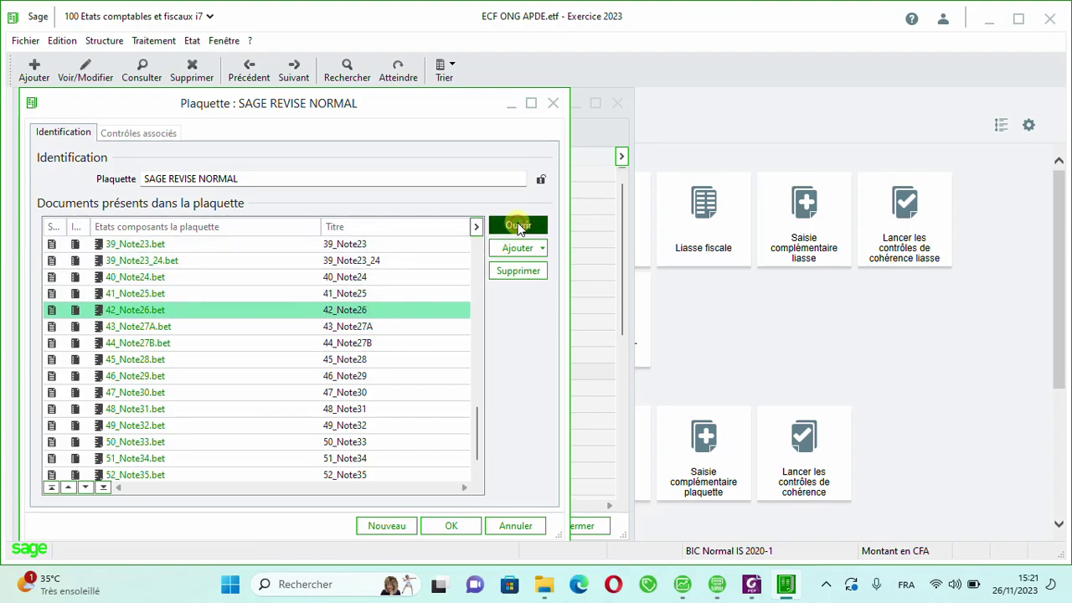
left_click(510, 163)
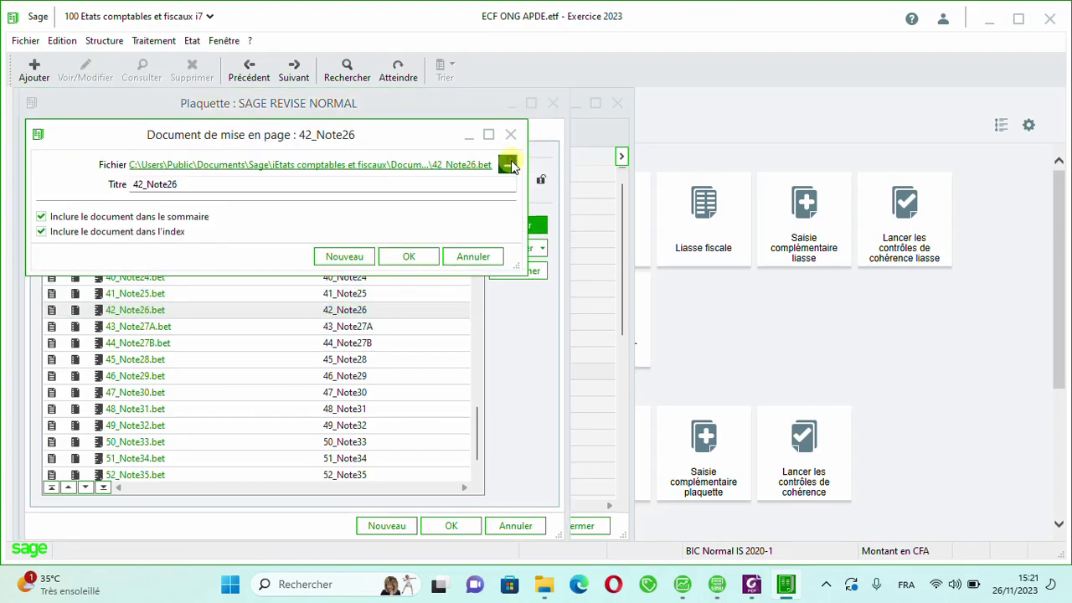
key("Return")
left_click(409, 256)
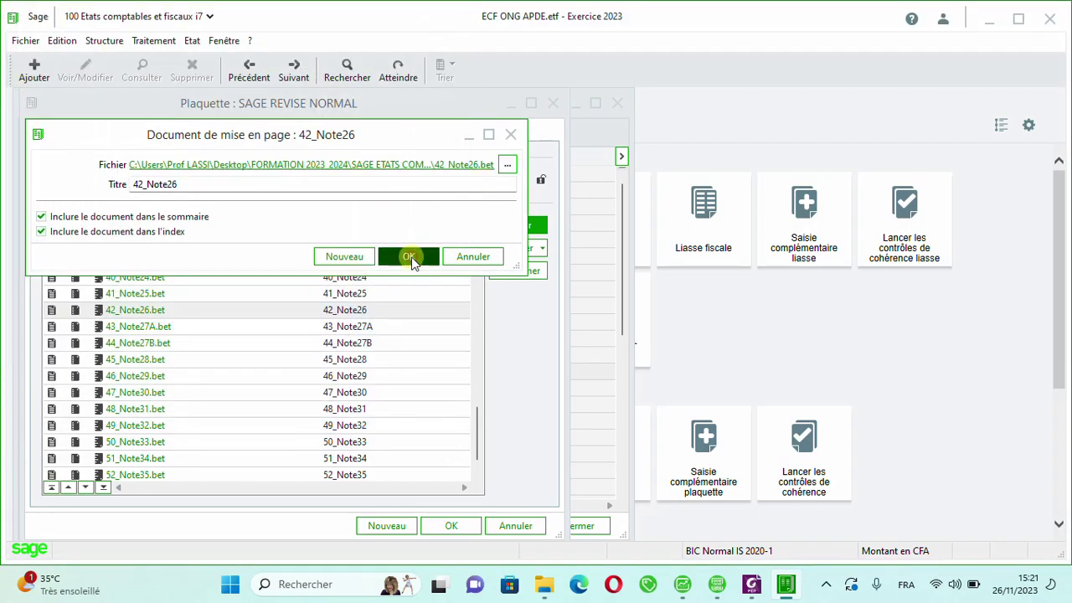
Relink the 43_Note27A layout document to 43_Note27A.bet in the Syscohada Révisé folder and validate it.
left_click(365, 330)
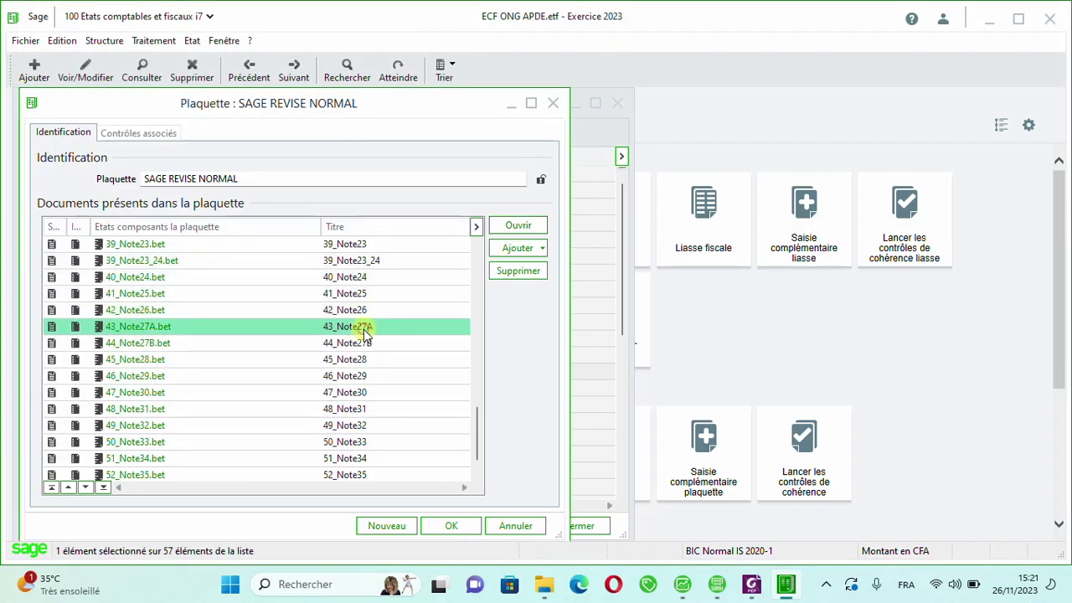
left_click(519, 230)
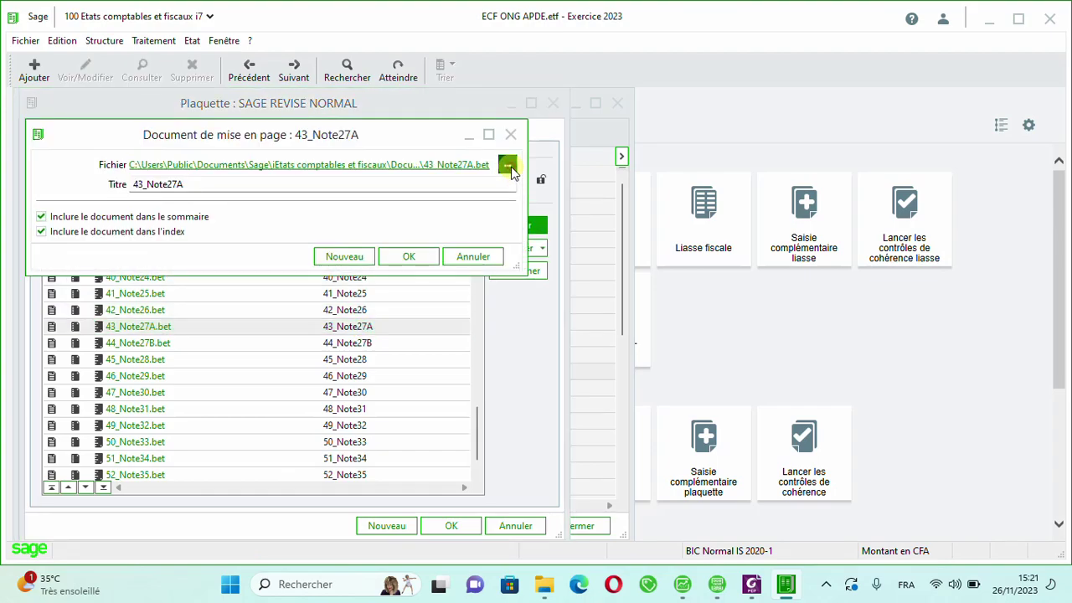
left_click(509, 167)
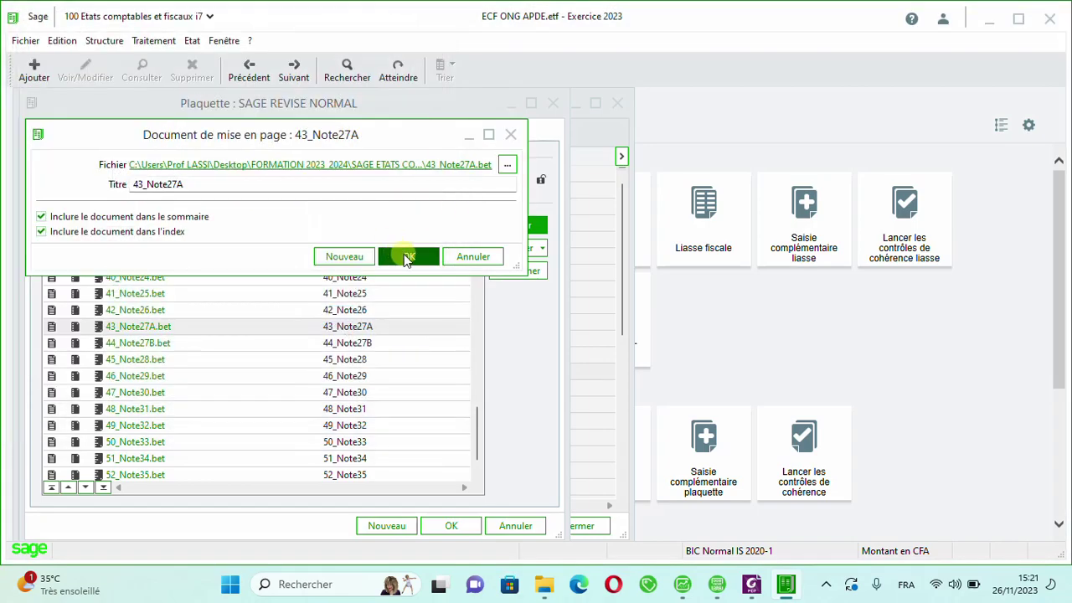
left_click(406, 256)
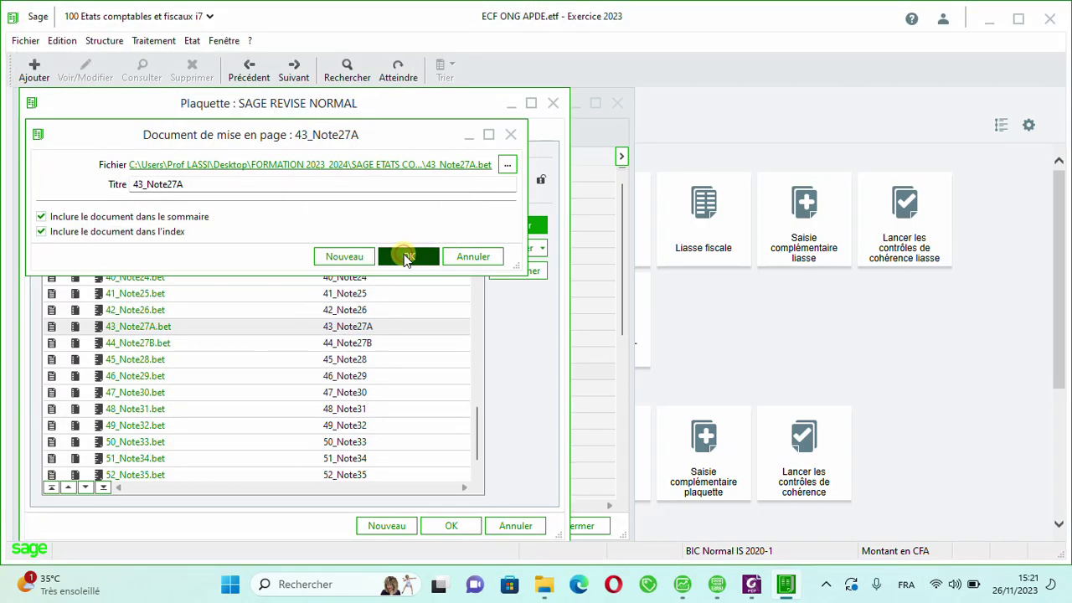
Relink the 44_Note27B layout document to 44_Note27B.bet in the Syscohada Révisé folder and validate it.
left_click(382, 344)
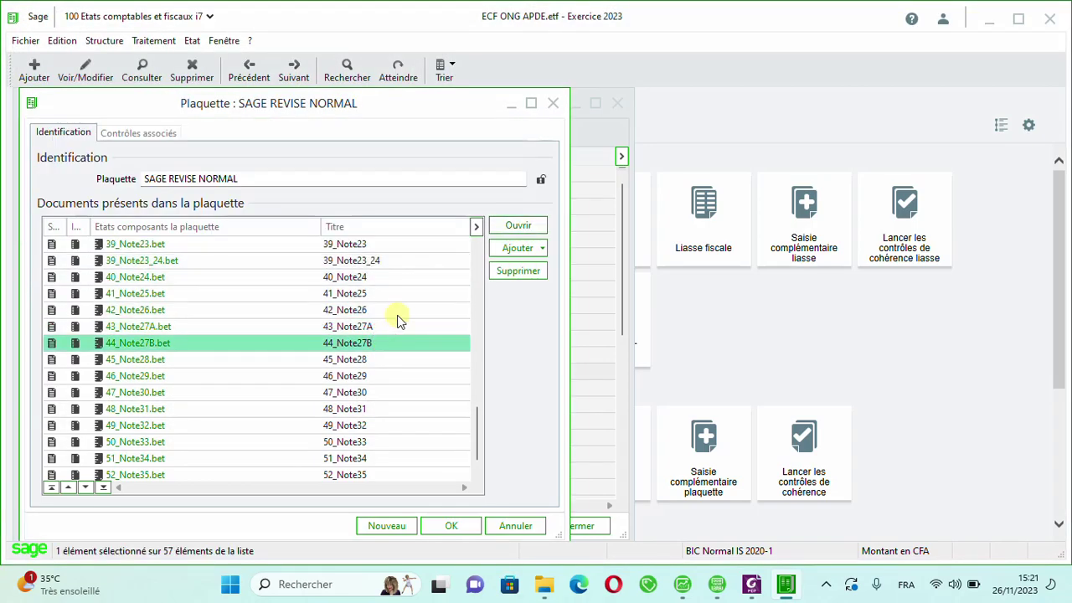
left_click(518, 224)
left_click(508, 165)
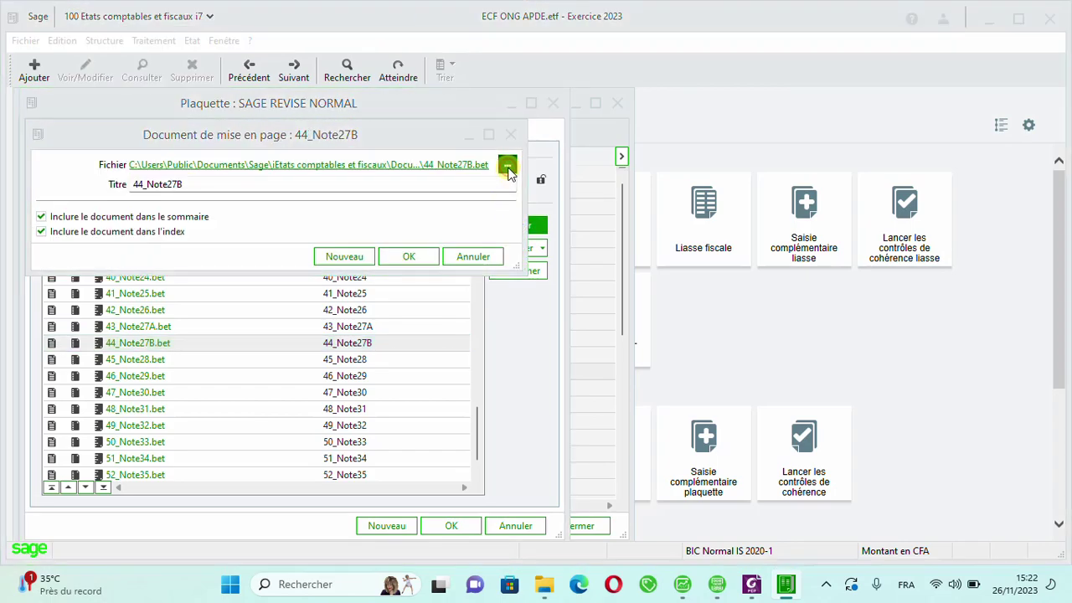
key("Return")
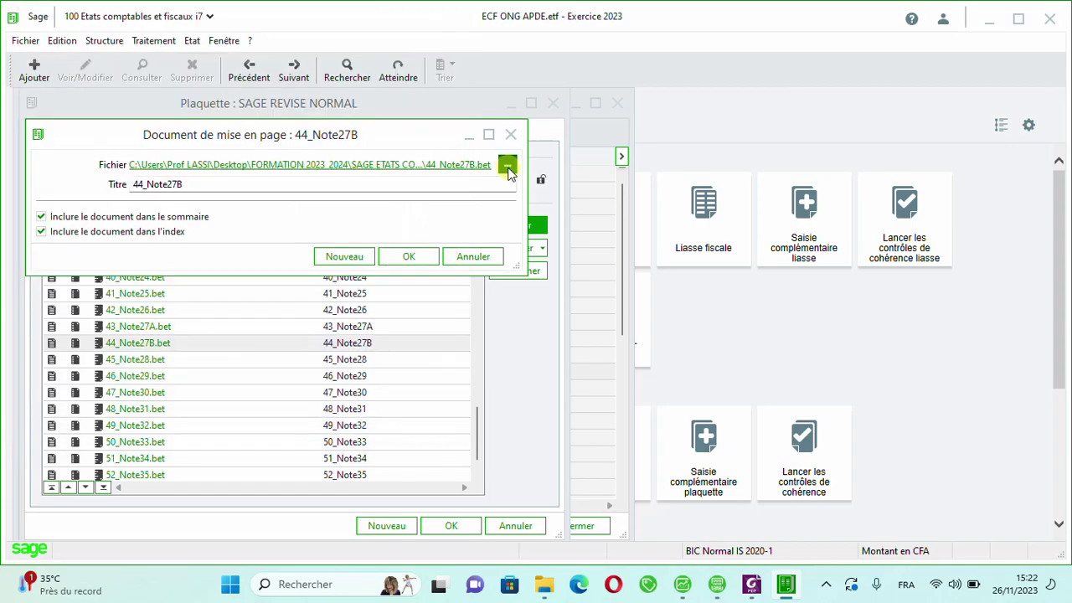
left_click(432, 253)
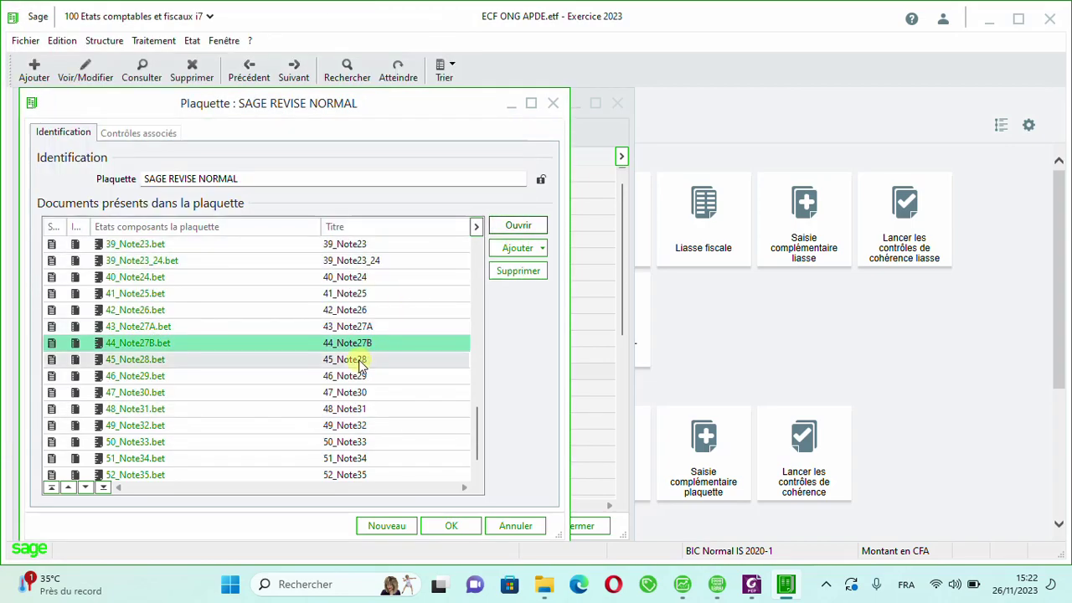
Relink the 45_Note28 layout document to 45_Note28.bet in the Syscohada Révisé folder and validate it.
left_click(364, 360)
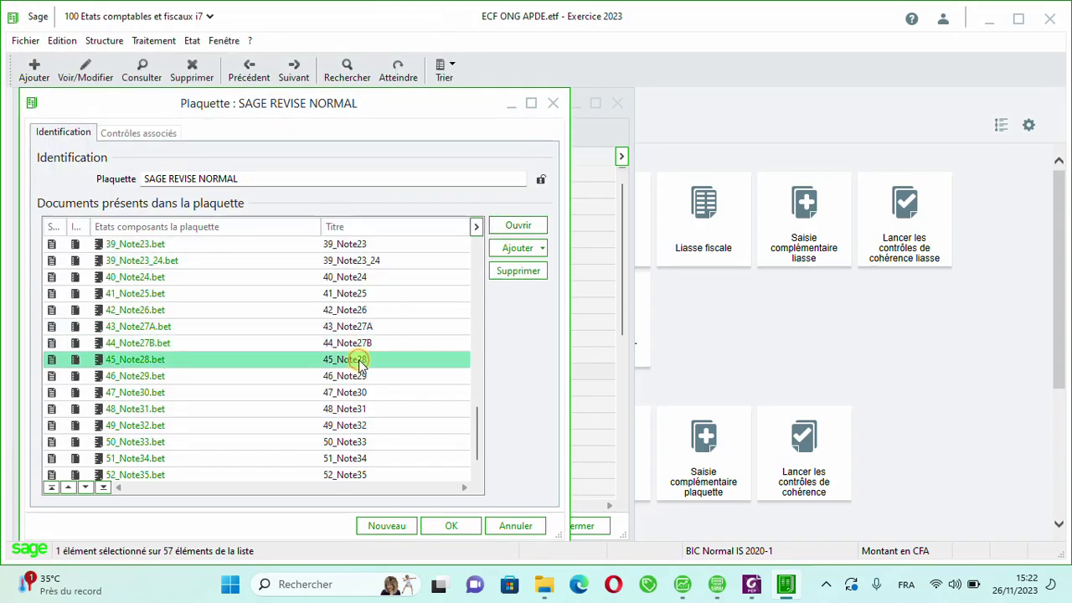
left_click(531, 223)
left_click(507, 165)
key("Return")
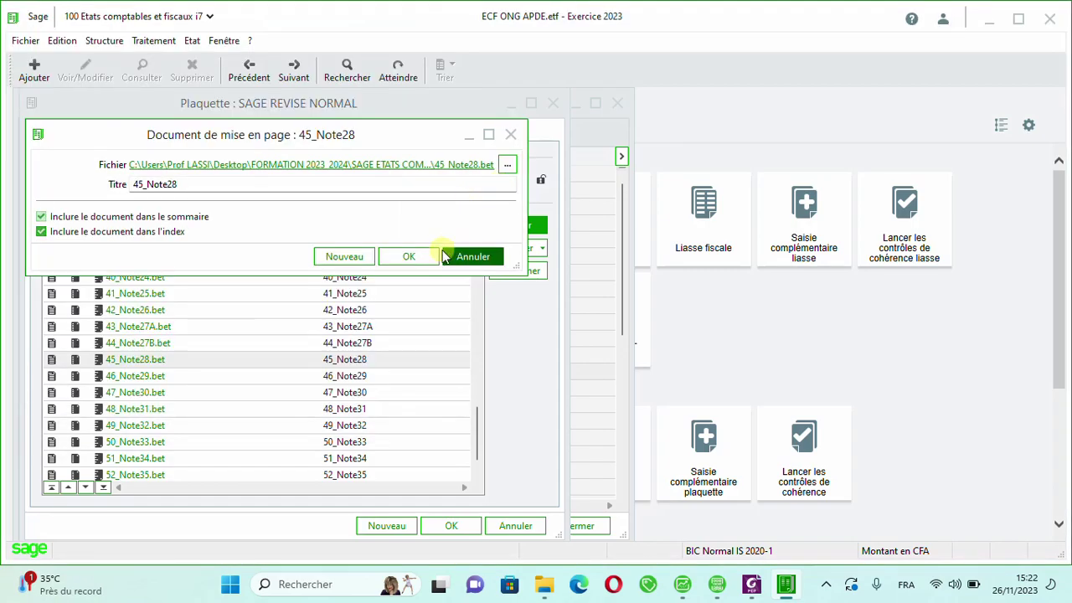
left_click(426, 257)
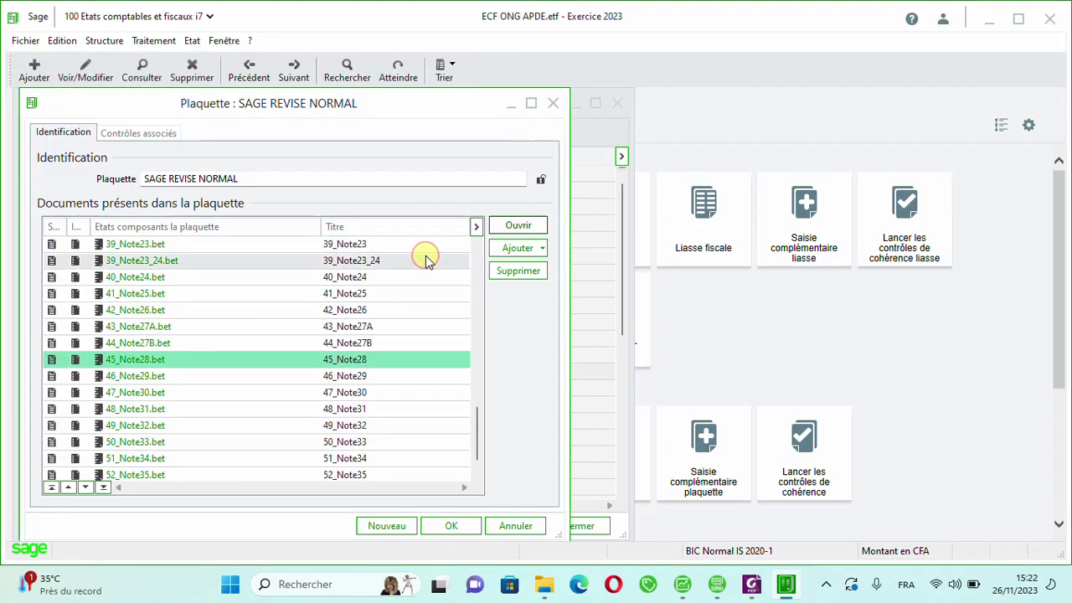
Relink the 46_Note29 layout document to 46_Note29.bet in the Syscohada Révisé folder and validate it.
left_click(363, 377)
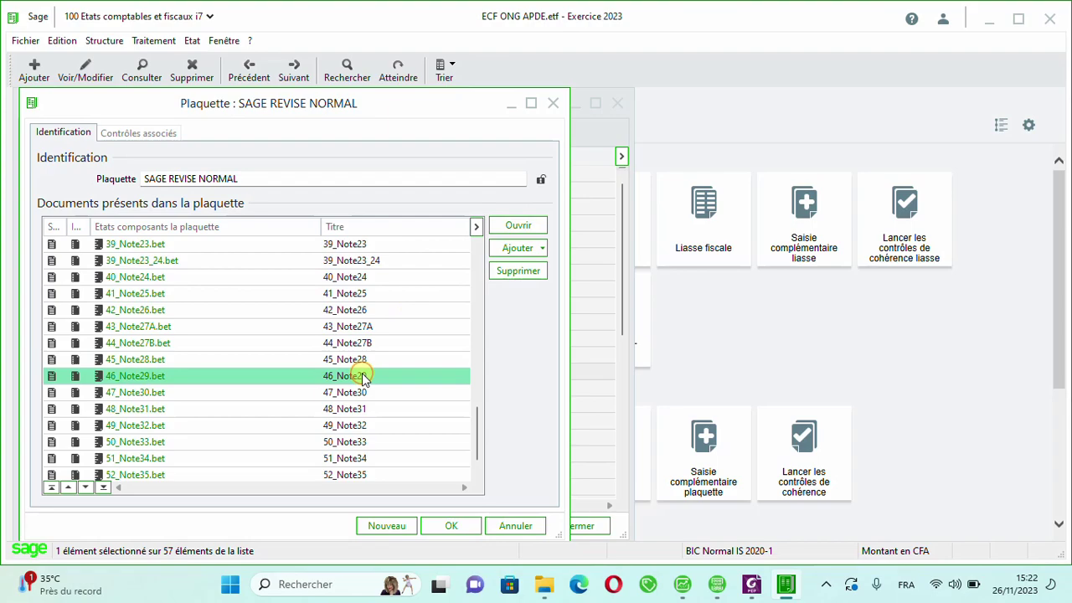
left_click(527, 227)
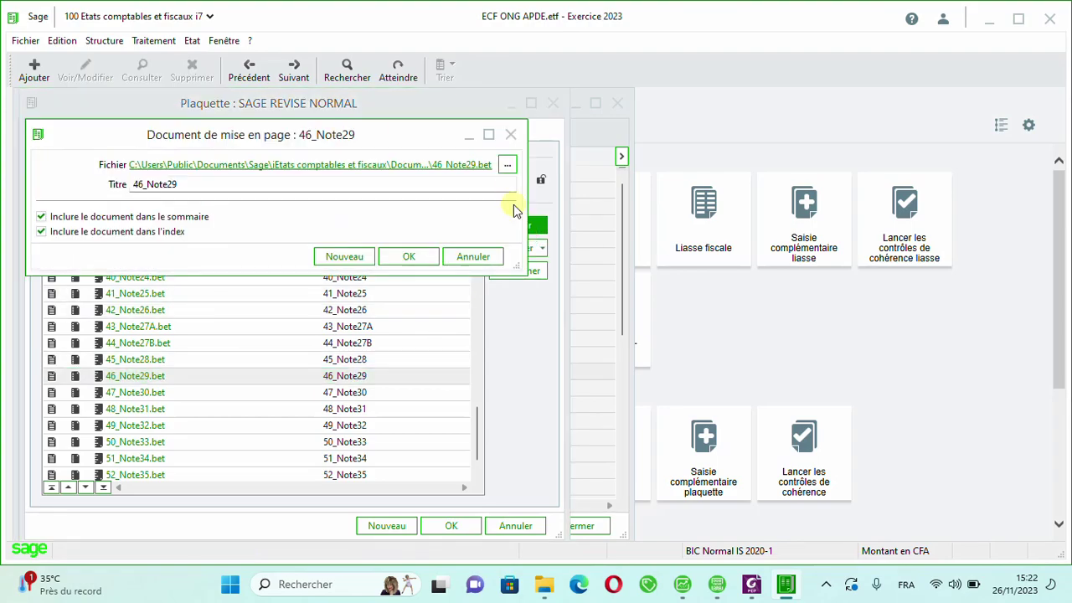
left_click(506, 166)
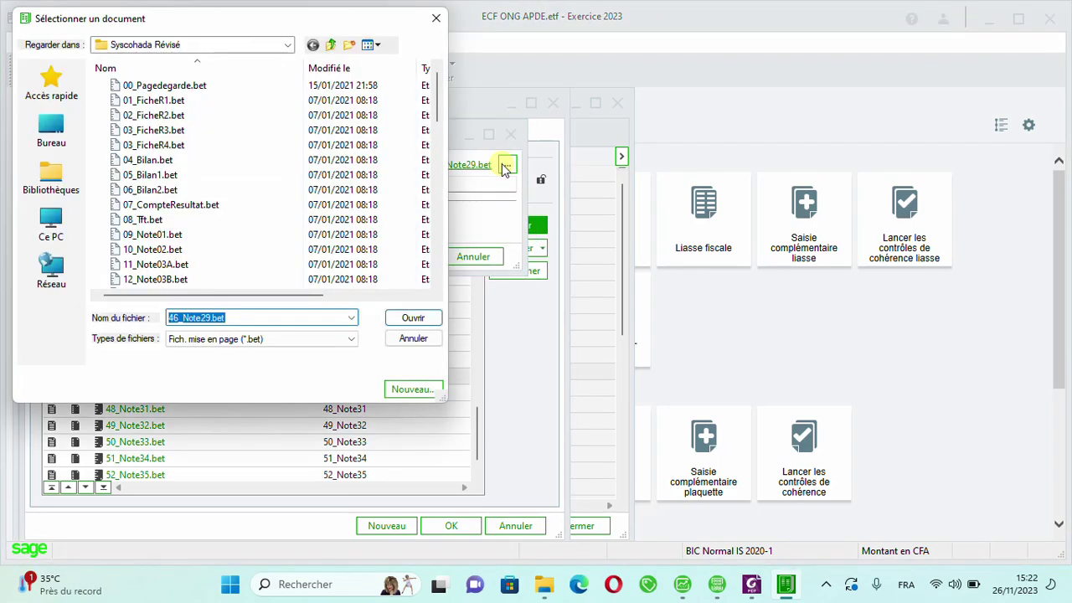
key("Return")
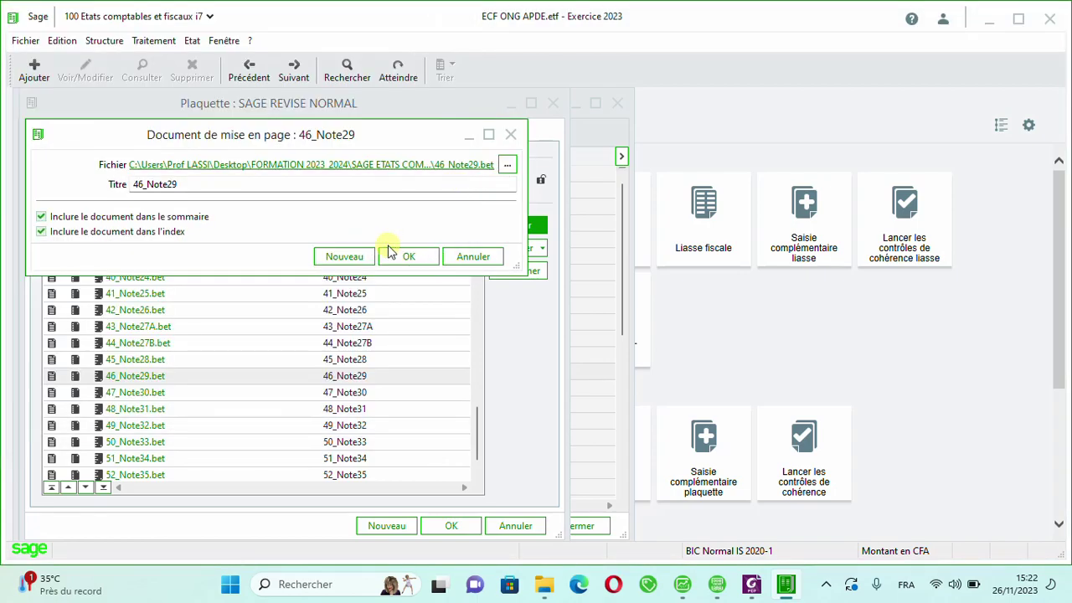
left_click(404, 257)
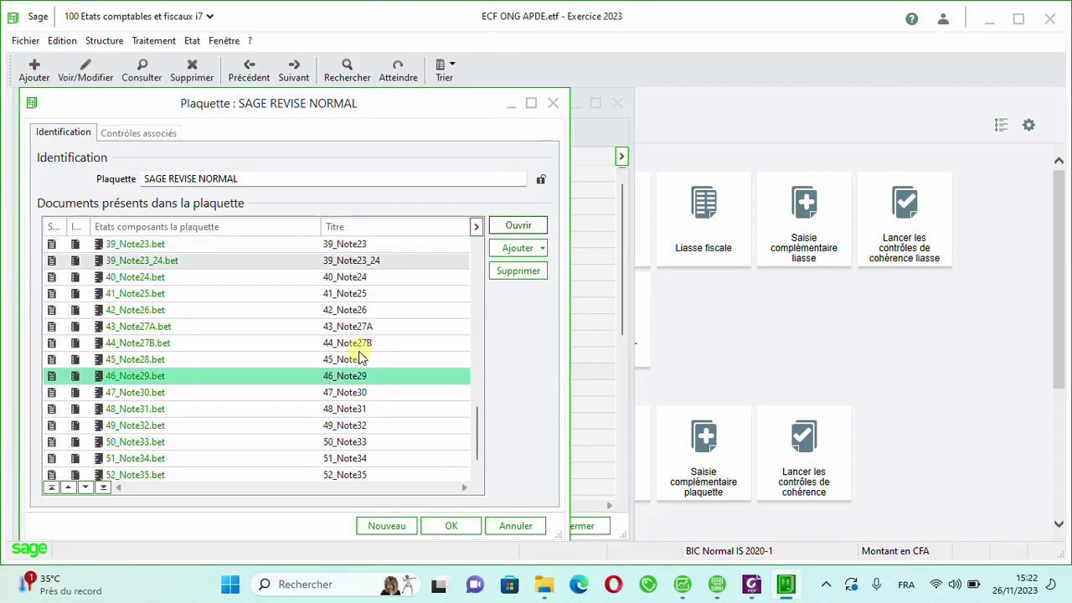
Relink the 47_Note30 layout document to 47_Note30.bet in the Syscohada Révisé folder and validate it.
left_click(334, 394)
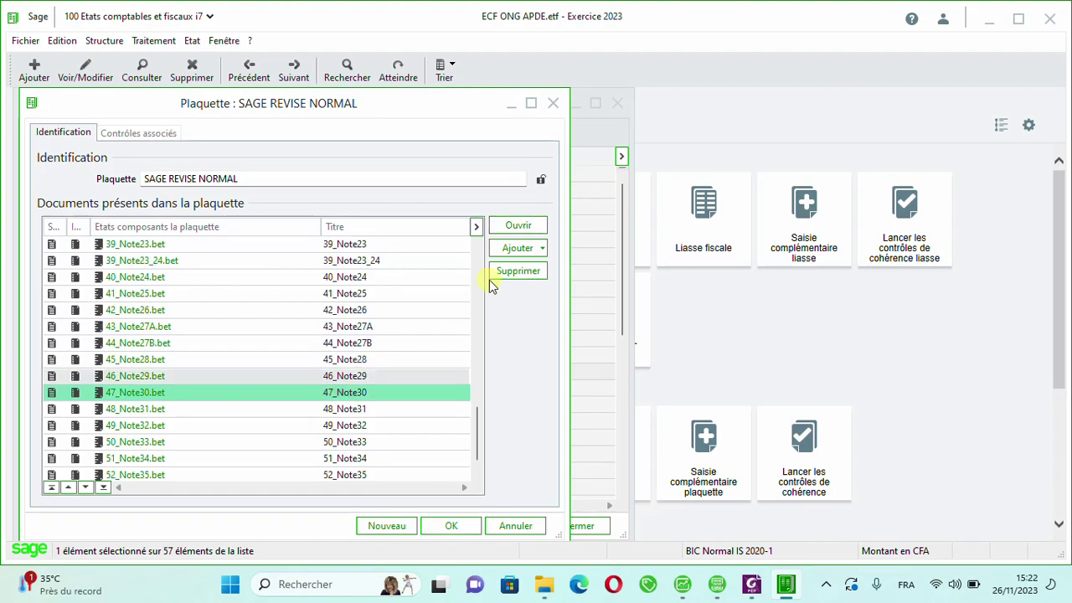
left_click(517, 235)
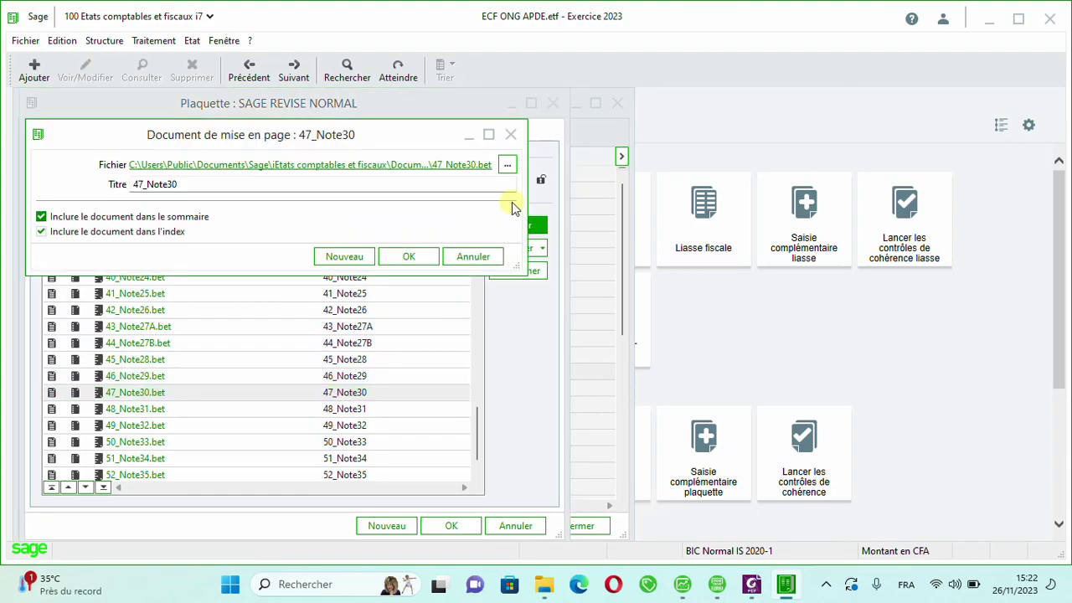
left_click(507, 167)
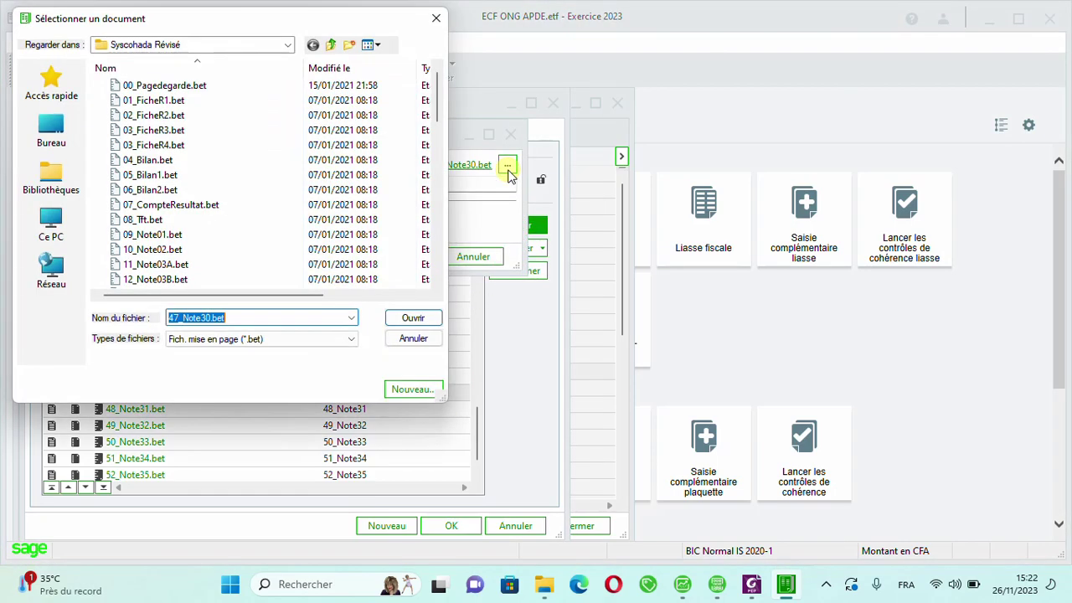
key("Return")
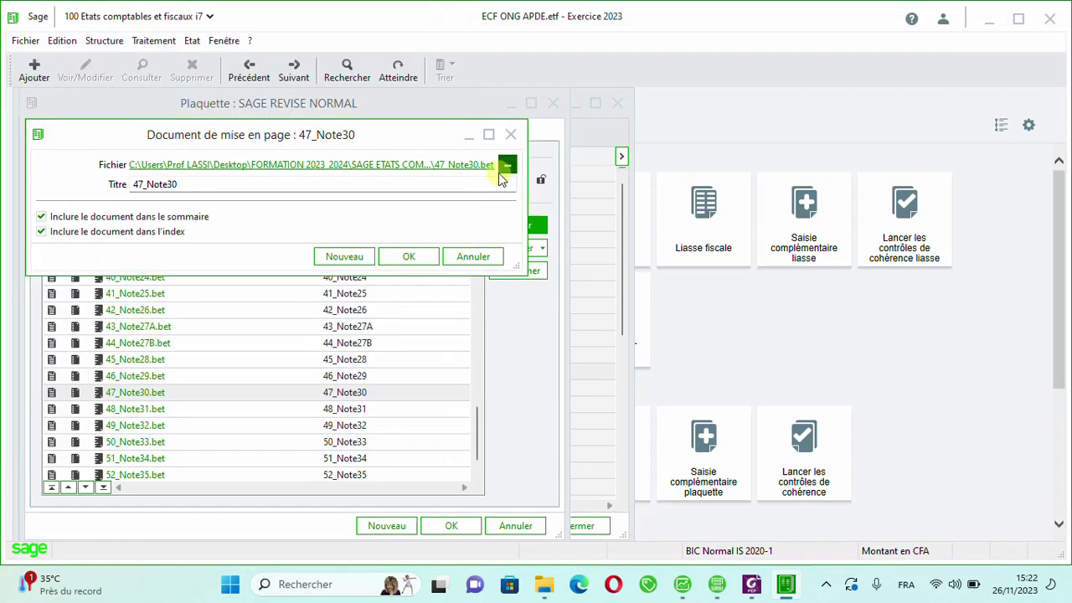
left_click(426, 260)
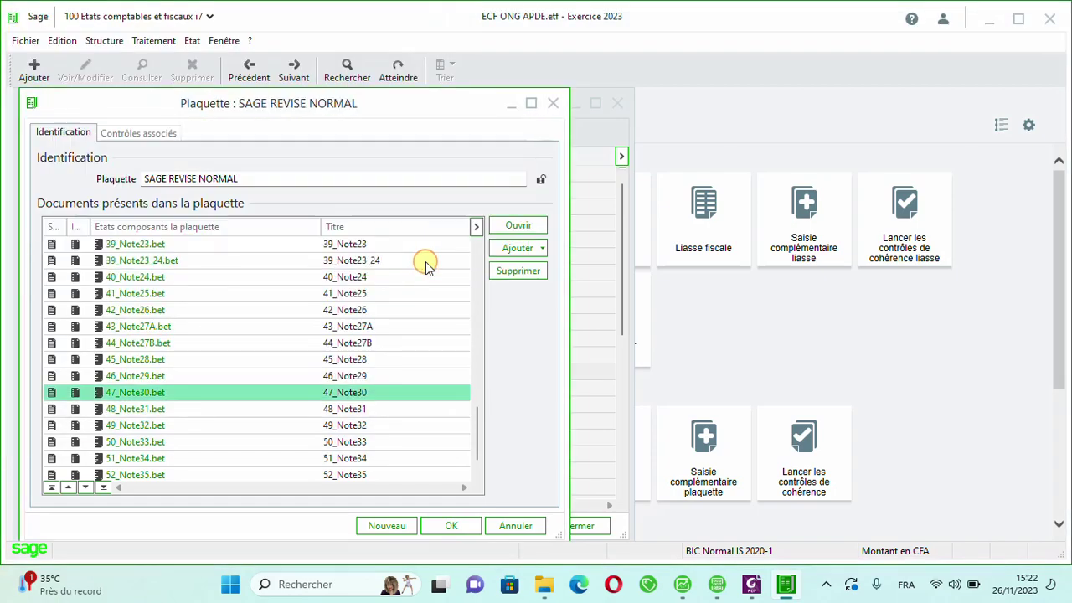
Relink the 48_Note31 layout document to 48_Note31.bet in the Syscohada Révisé folder and validate it.
left_click(347, 409)
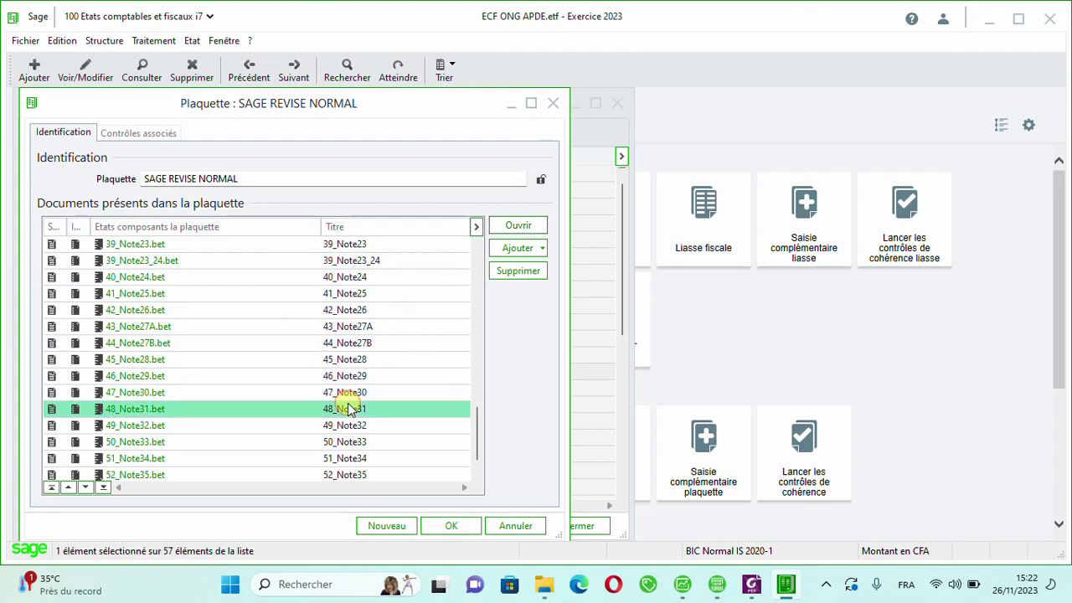
left_click(524, 225)
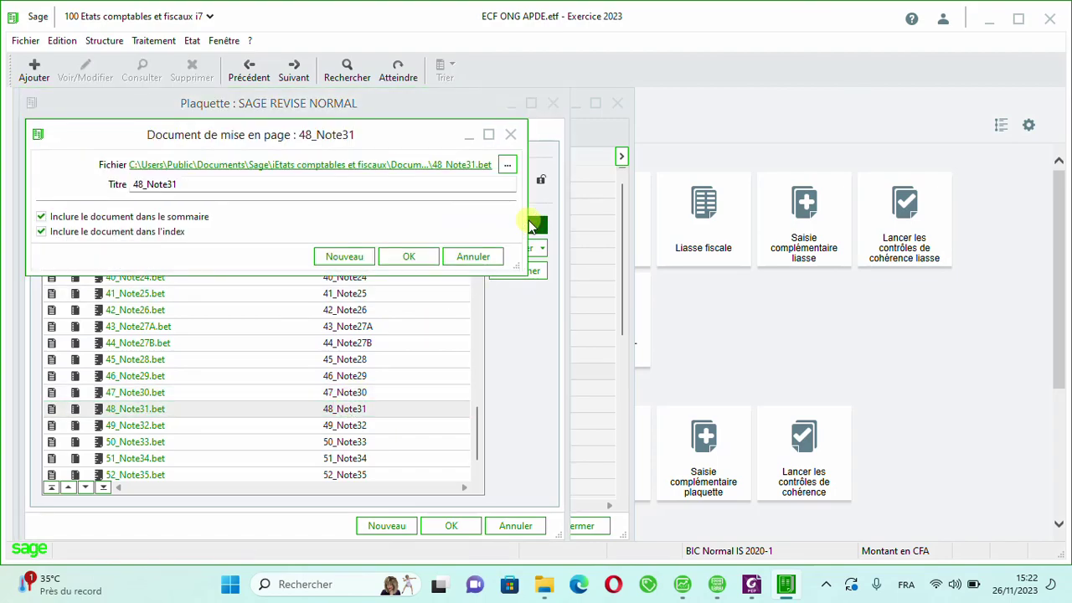
left_click(508, 164)
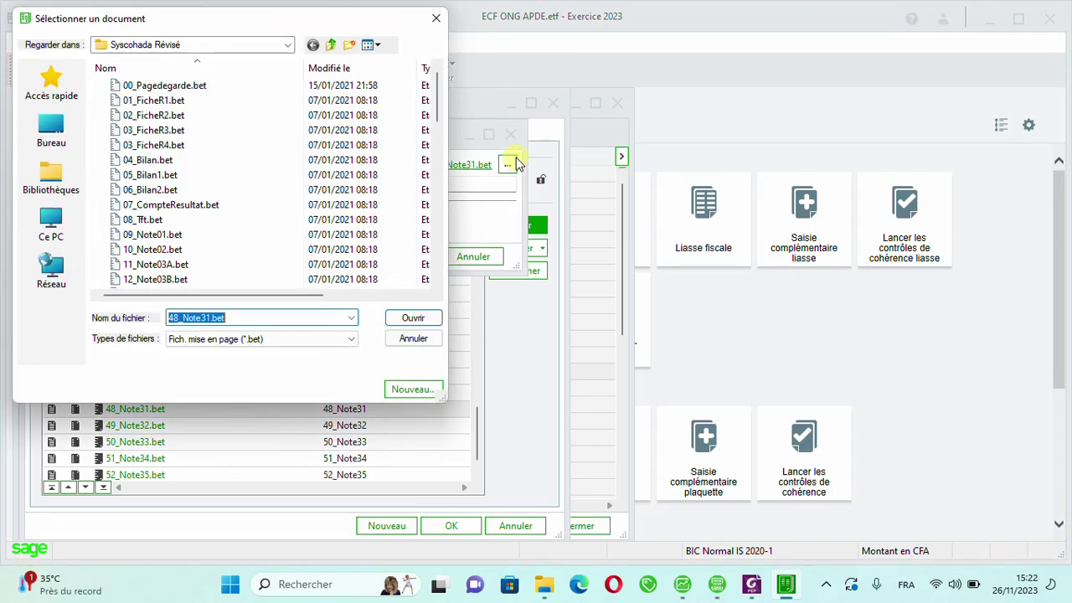
key("Return")
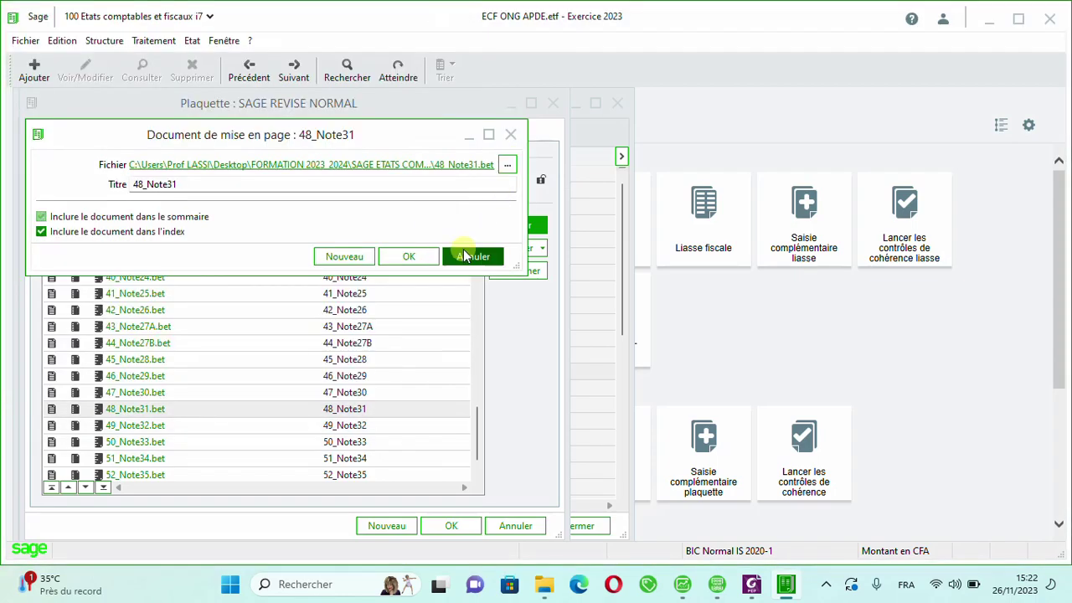
left_click(410, 256)
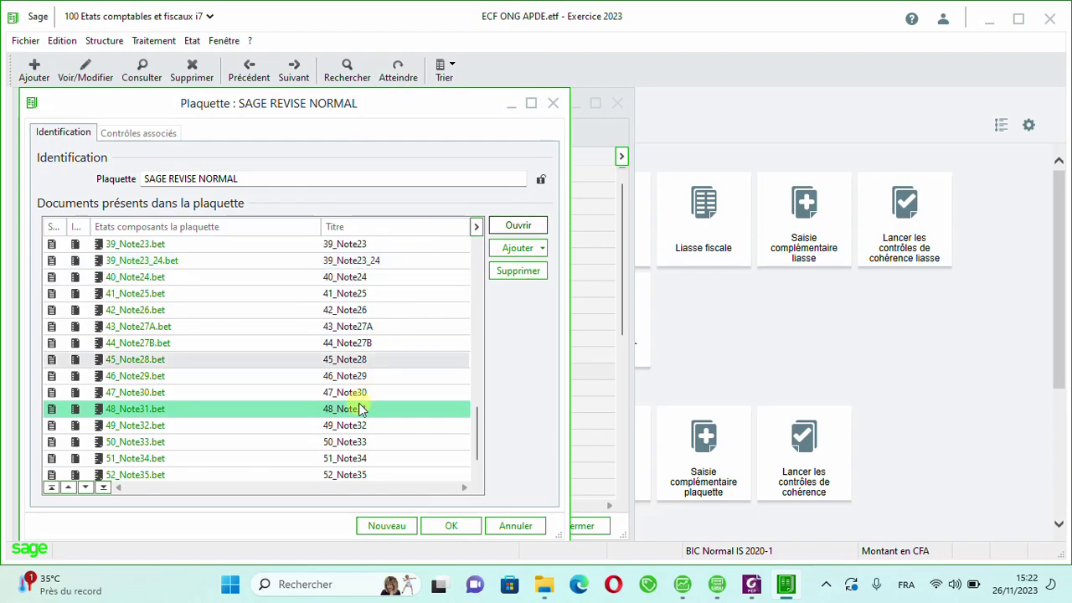
Relink the 49_Note32 layout document to 49_Note32.bet in the Syscohada Révisé folder and validate it.
left_click(348, 427)
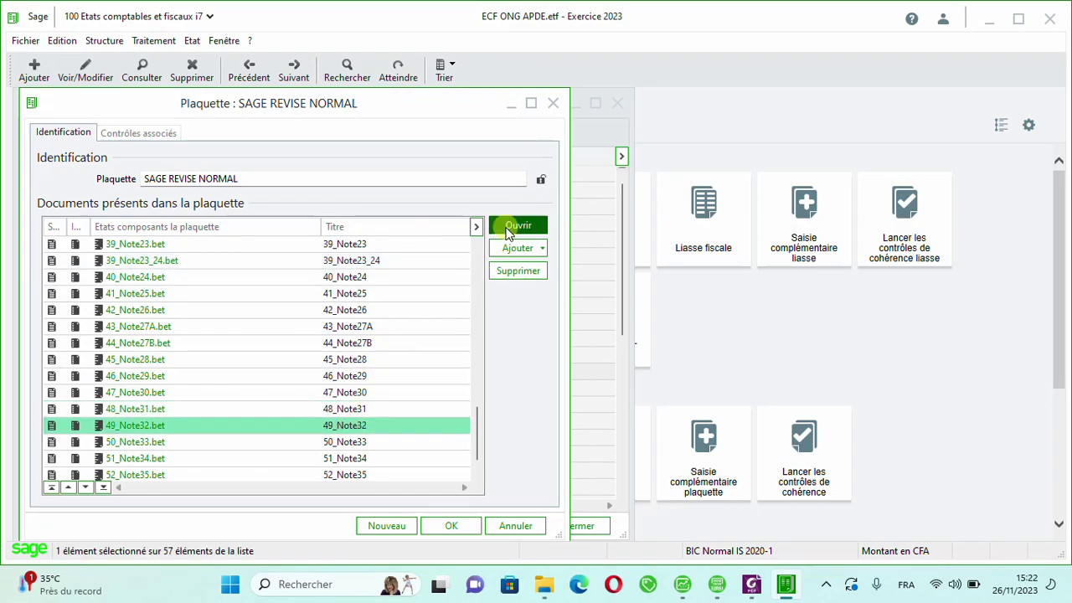
left_click(512, 226)
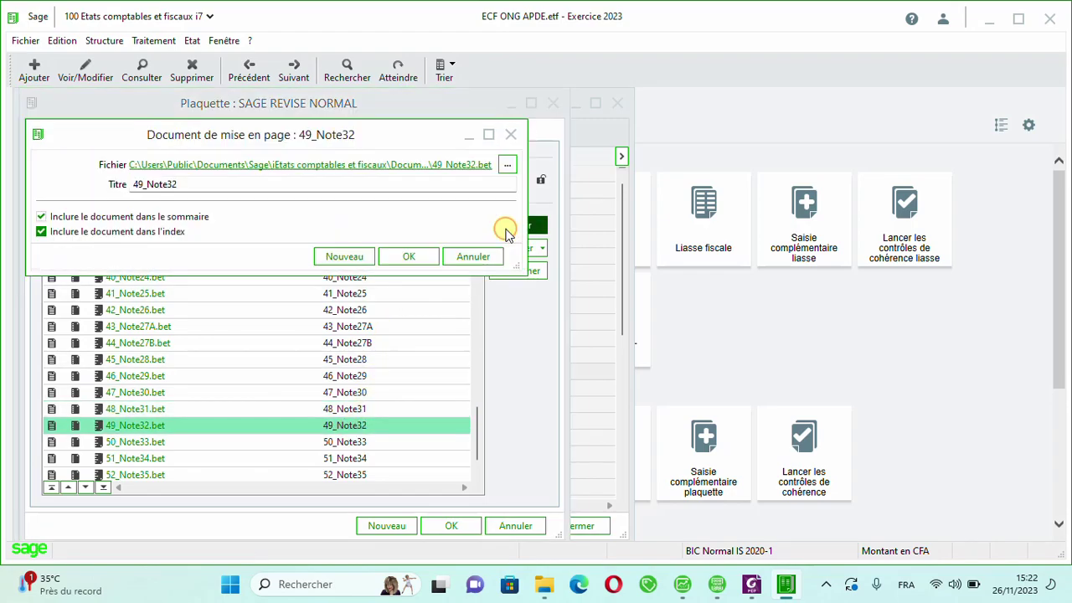
left_click(509, 165)
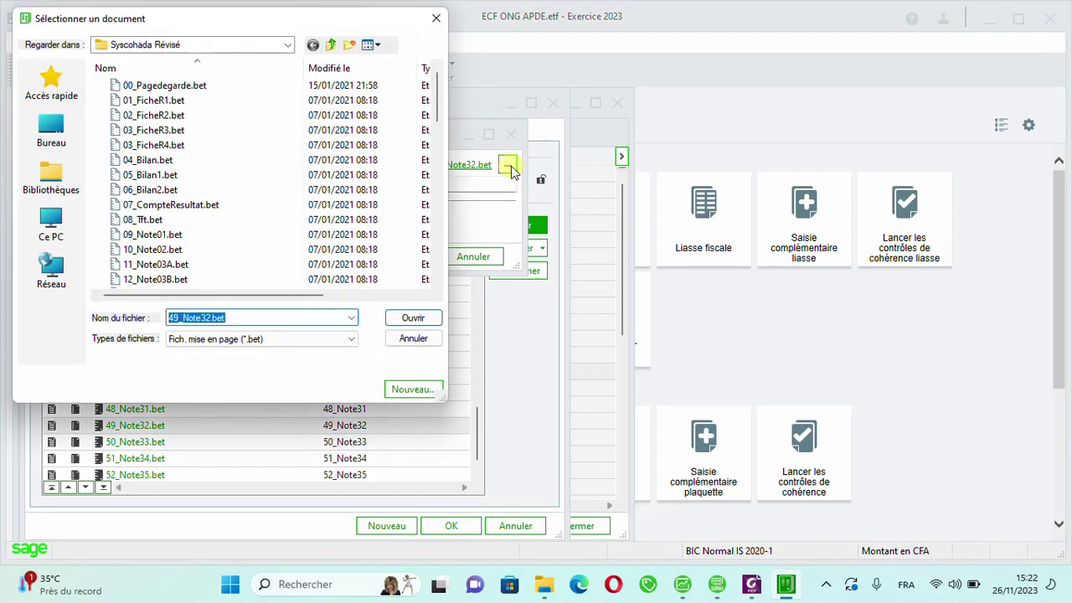
key("Return")
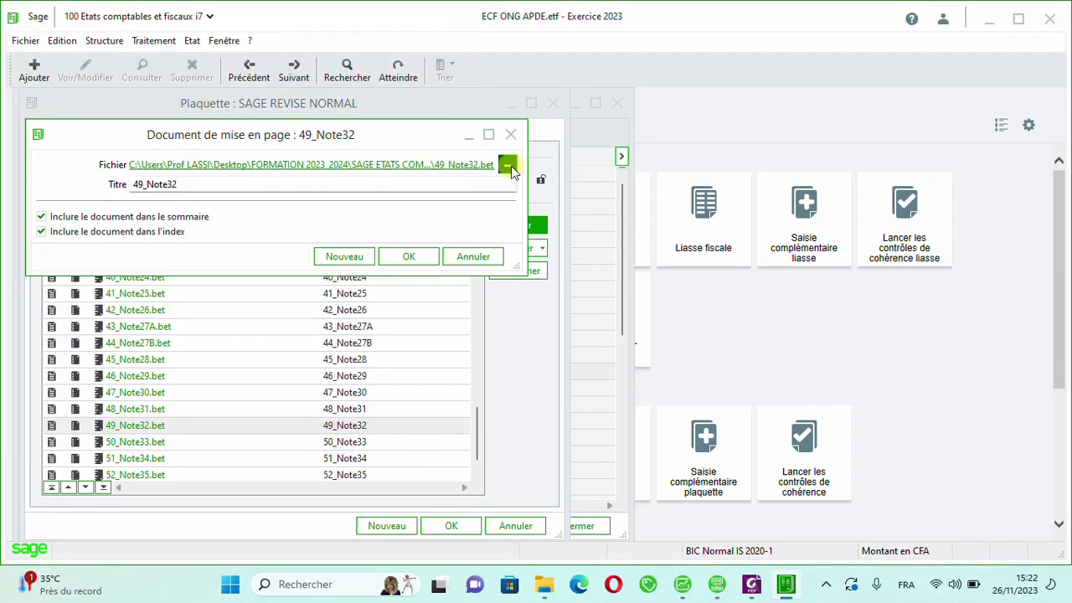
left_click(410, 256)
left_click(410, 256)
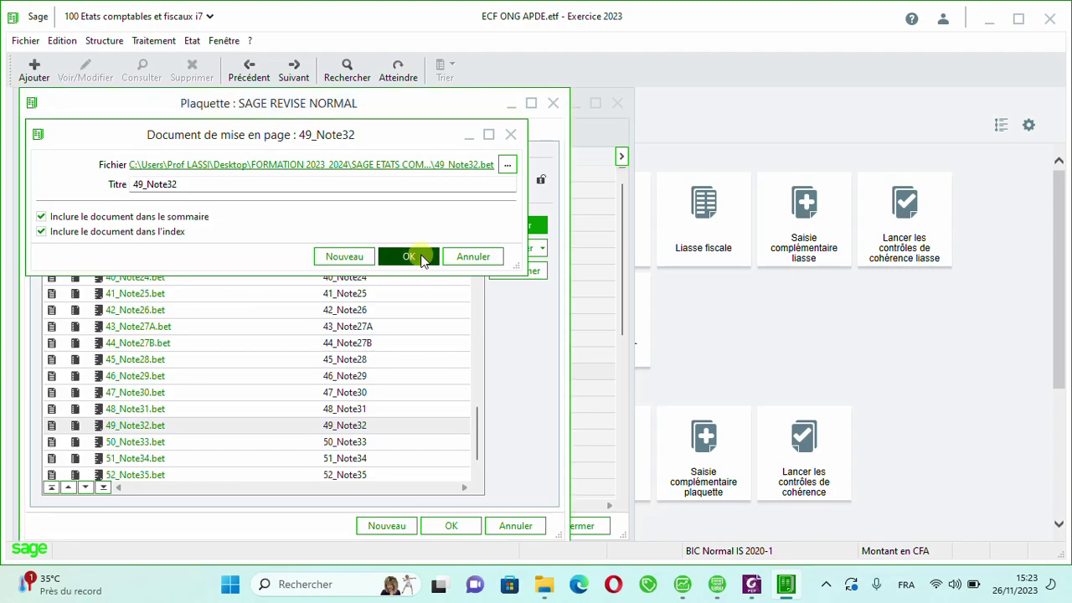
Relink the 50_Note33 layout document to 50_Note33.bet in the Syscohada Révisé folder and validate it.
left_click(342, 442)
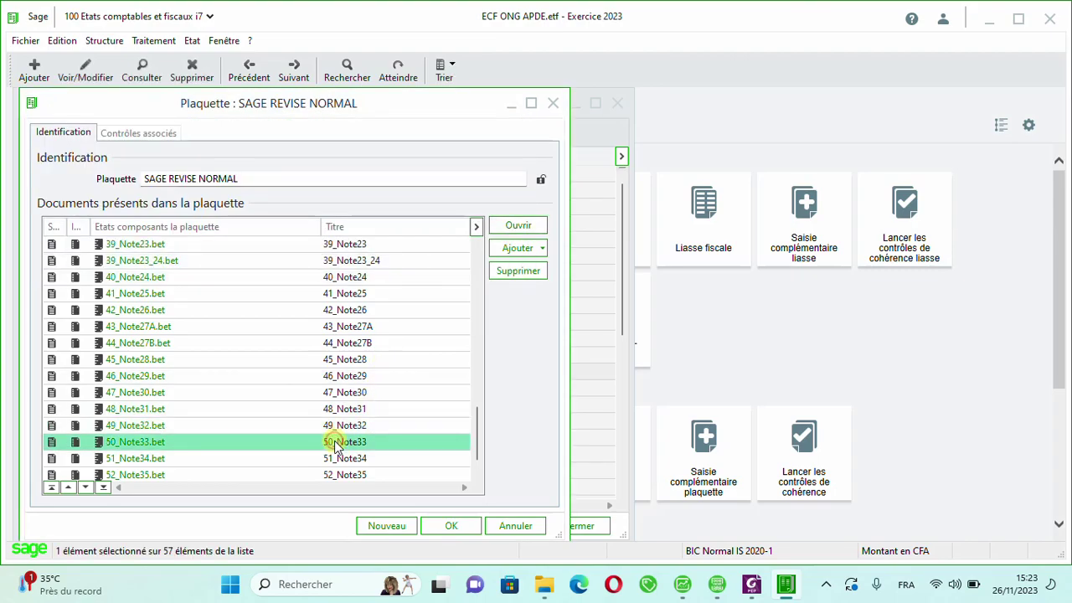
left_click(509, 223)
left_click(508, 165)
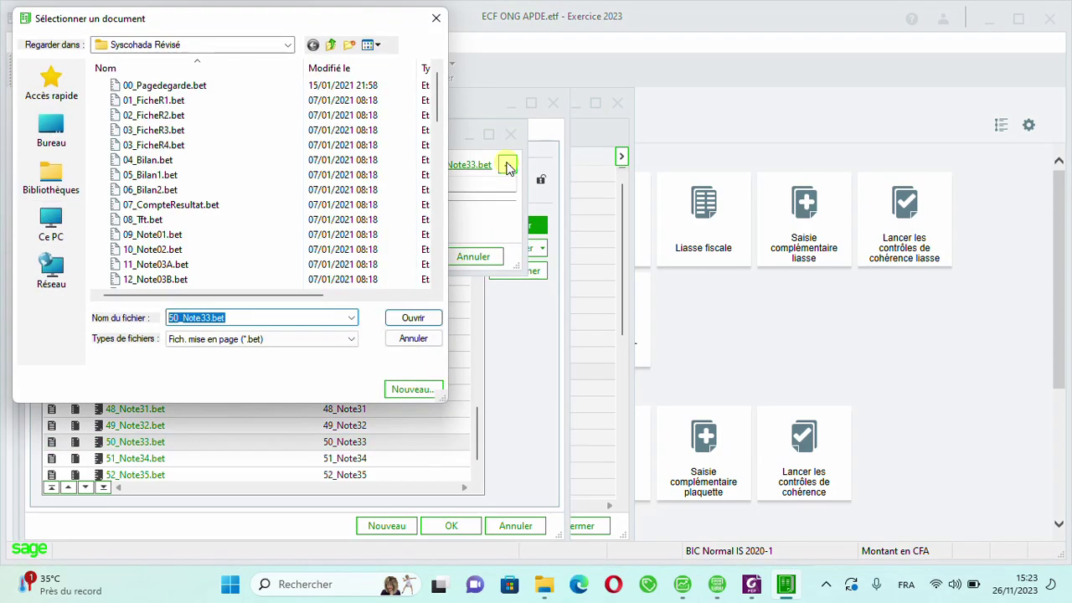
key("Return")
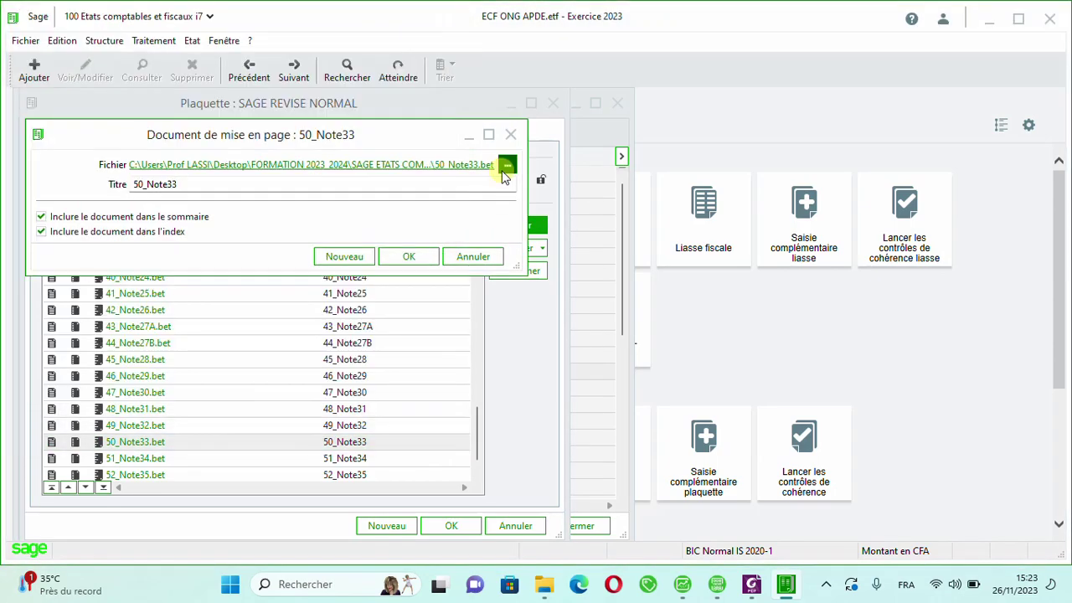
left_click(407, 256)
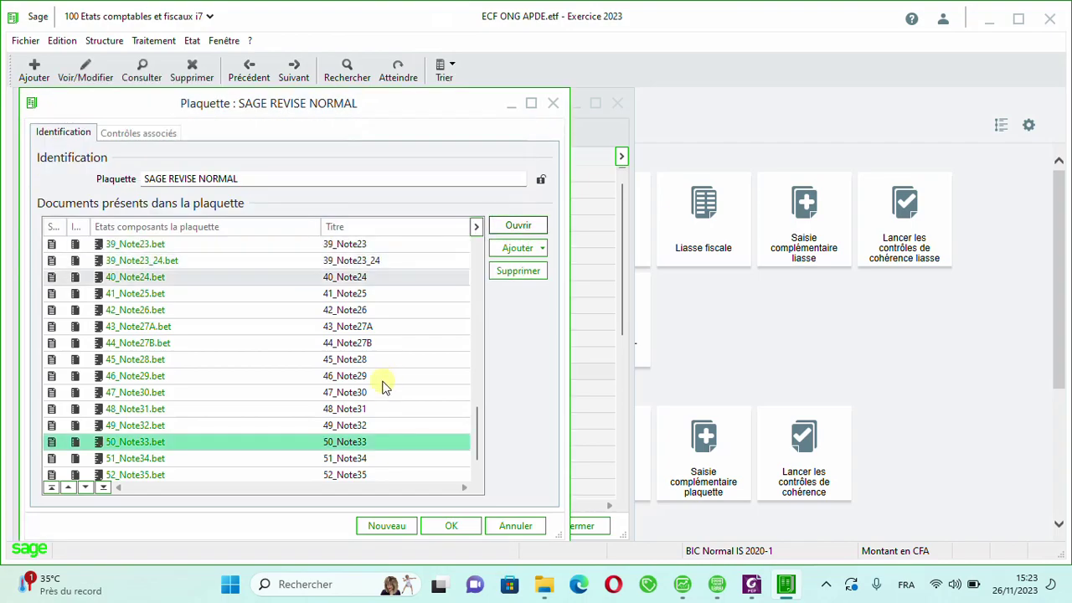
Relink the 51_Note34 layout document to 51_Note34.bet in the Syscohada Révisé folder and validate it.
left_click(355, 458)
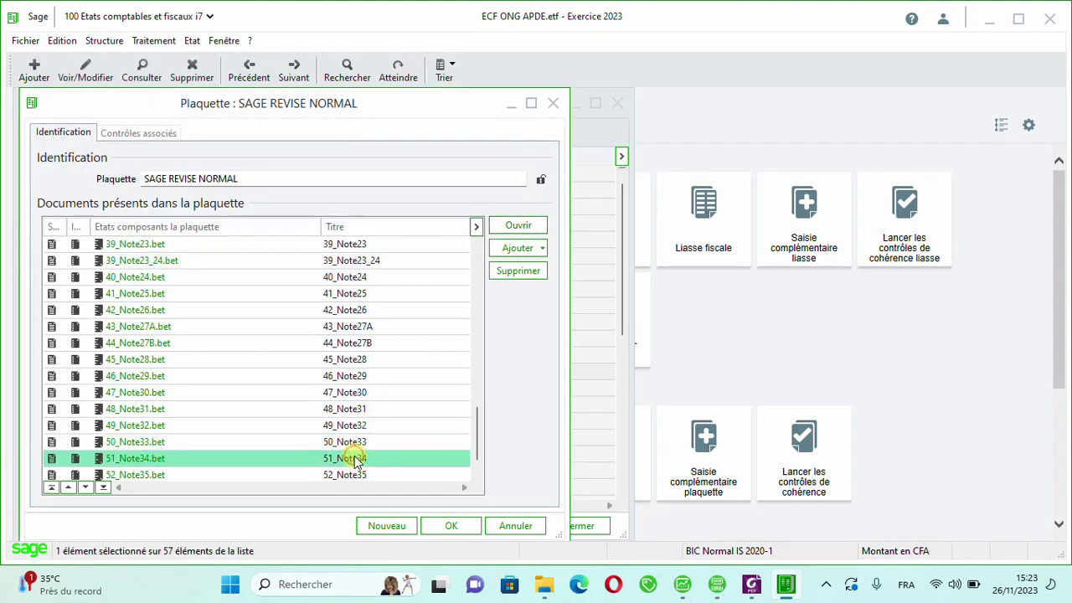
left_click(520, 224)
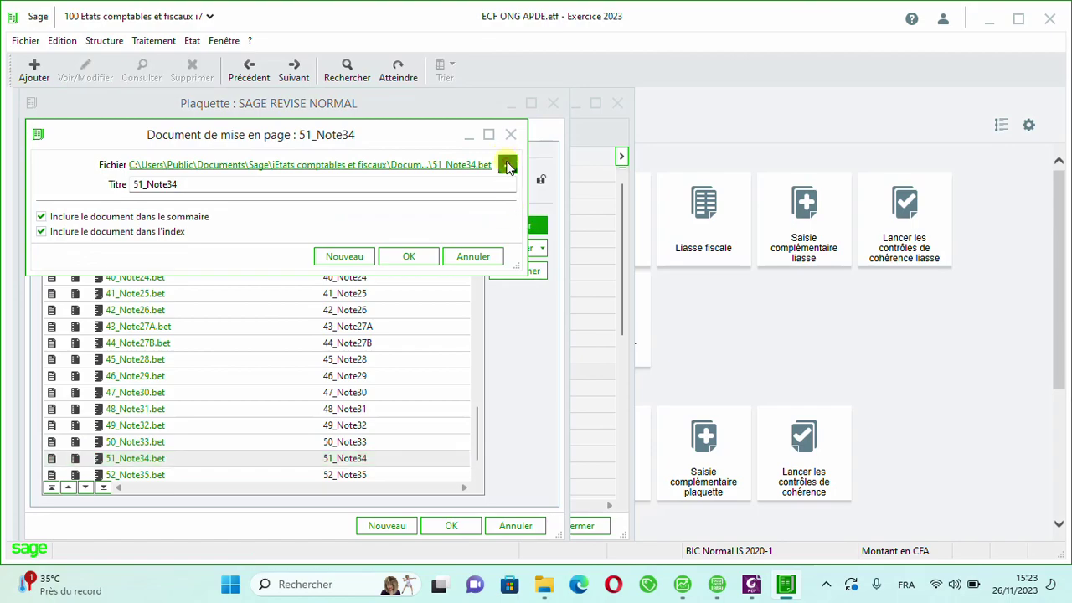
left_click(508, 165)
key("Return")
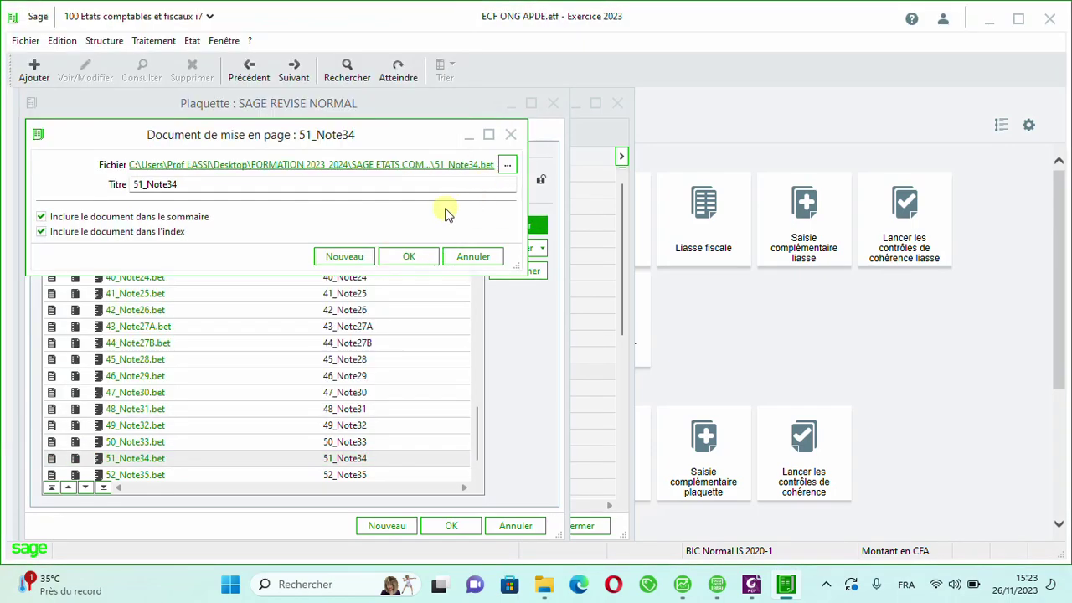
left_click(407, 255)
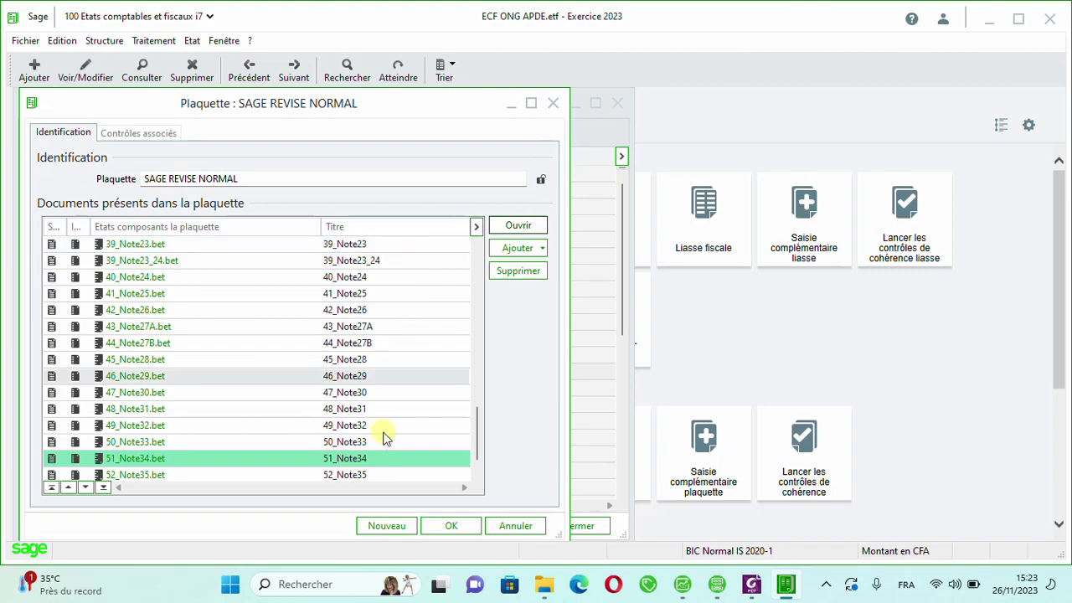
Relink the 52_Note35 layout document to 52_Note35.bet in the Syscohada Révisé folder and validate it.
left_click(355, 475)
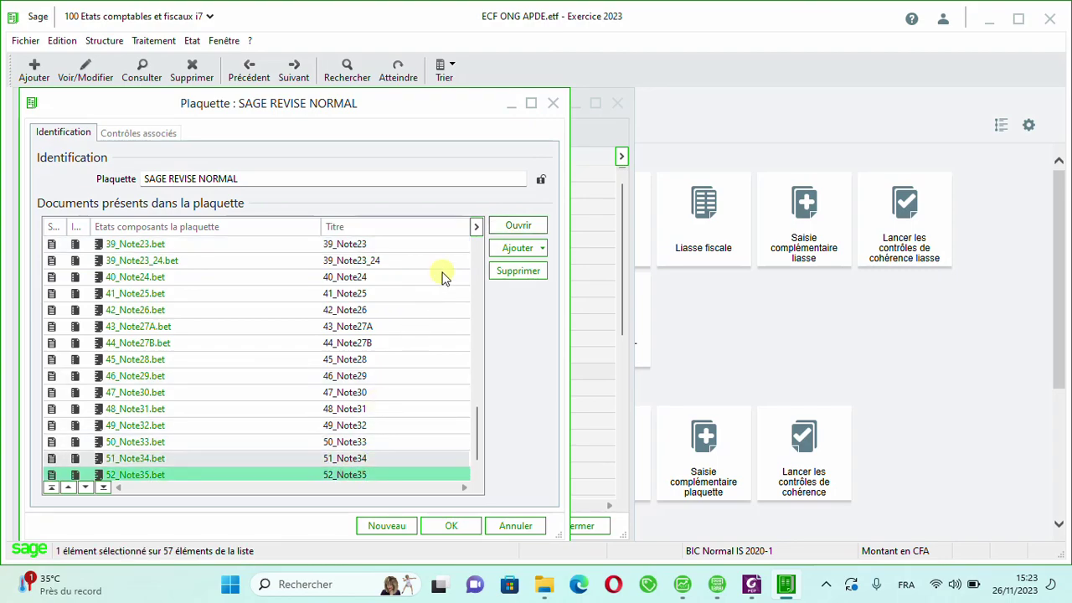
left_click(517, 225)
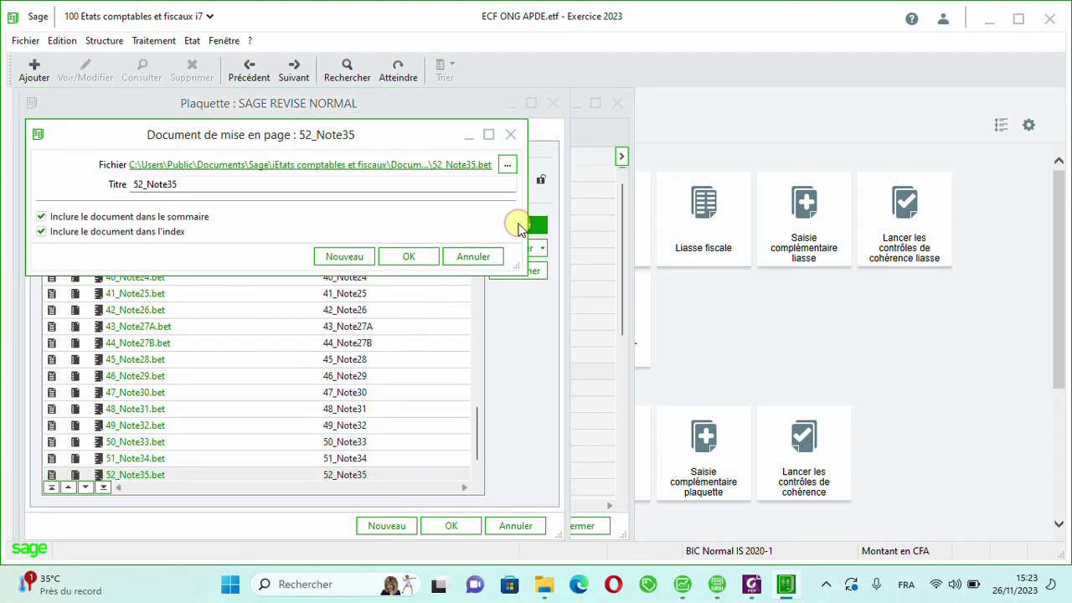
left_click(510, 168)
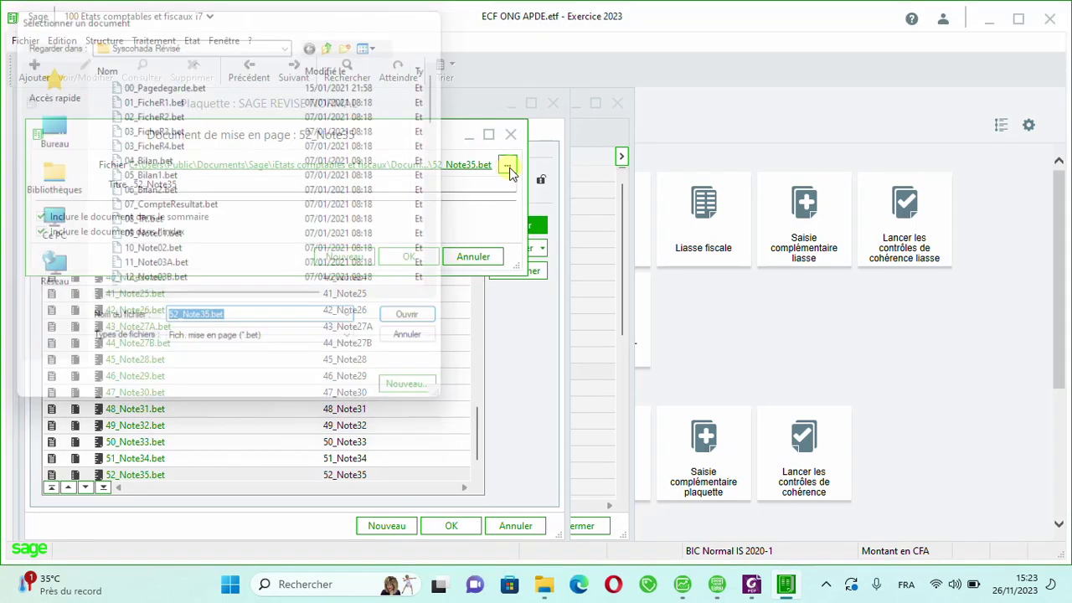
key("Return")
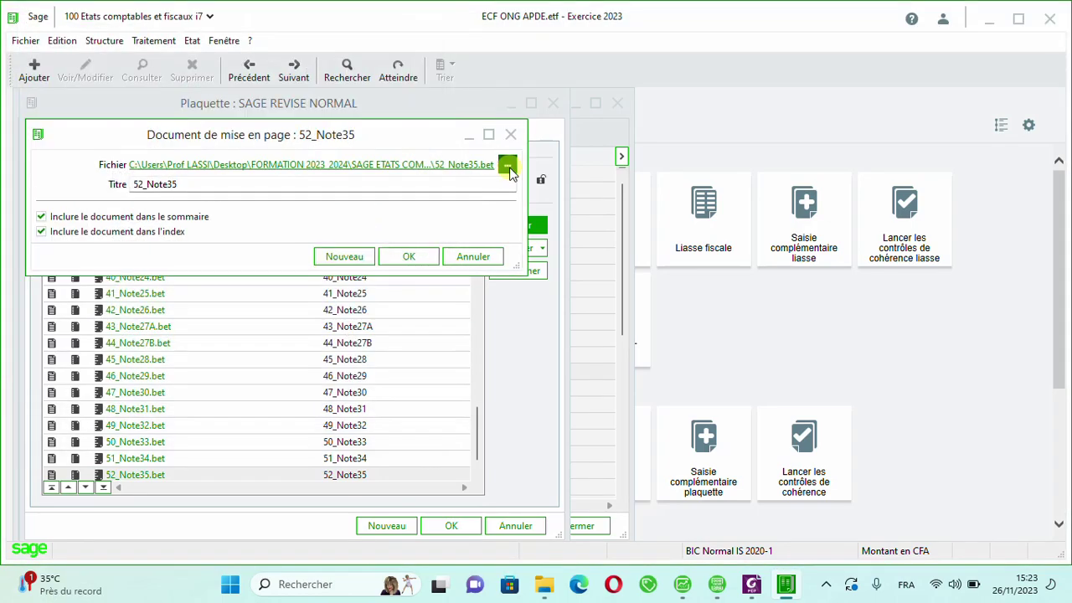
Relink the 53_Note36 layout document to 53_Note36.bet in the Syscohada Révisé folder and validate it.
left_click(477, 477)
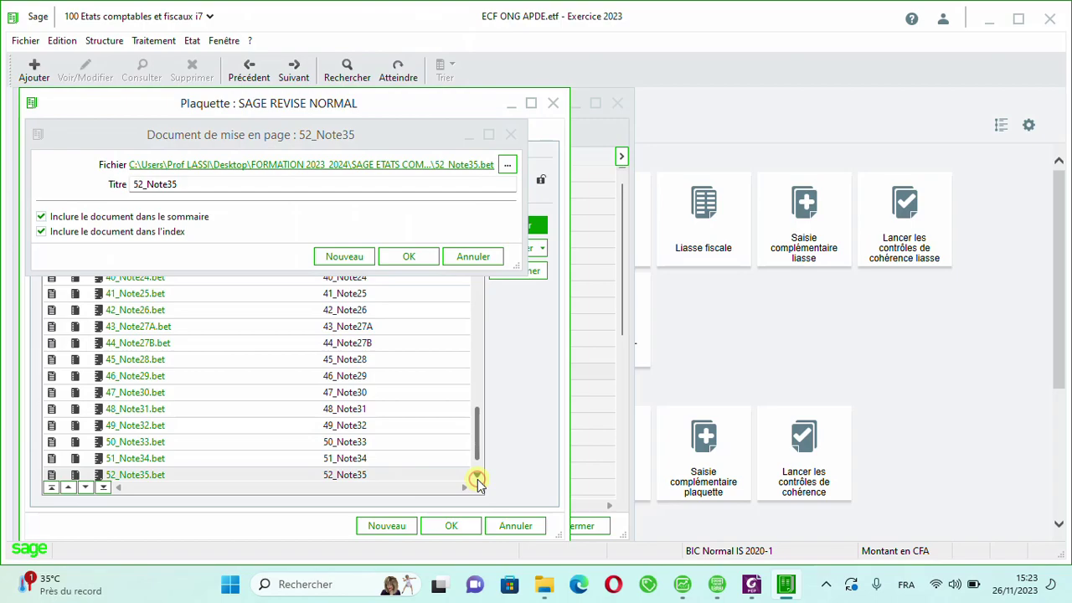
left_click(477, 475)
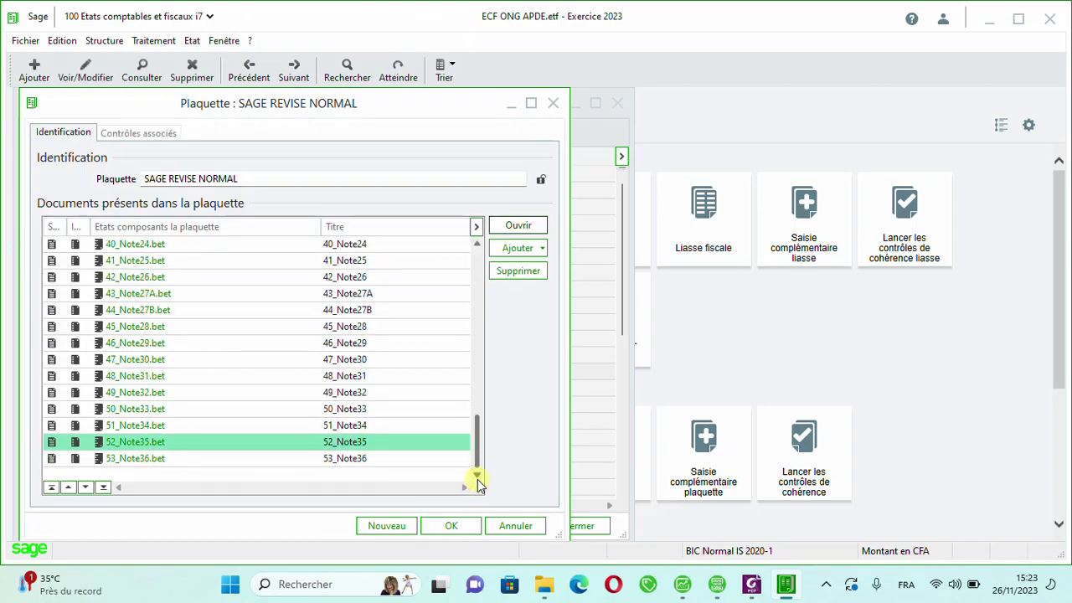
left_click(382, 459)
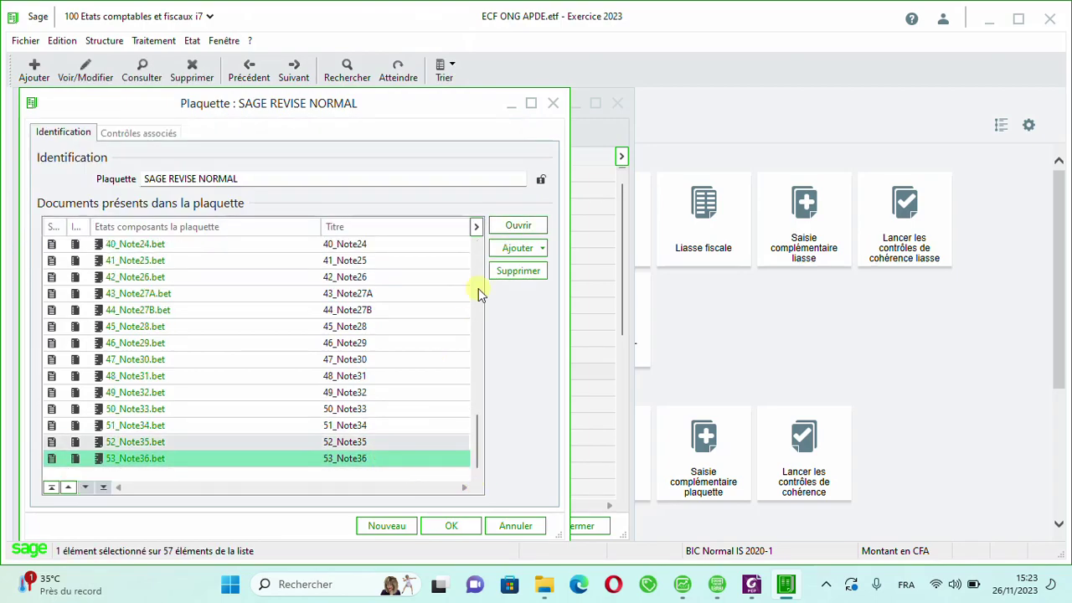
left_click(513, 226)
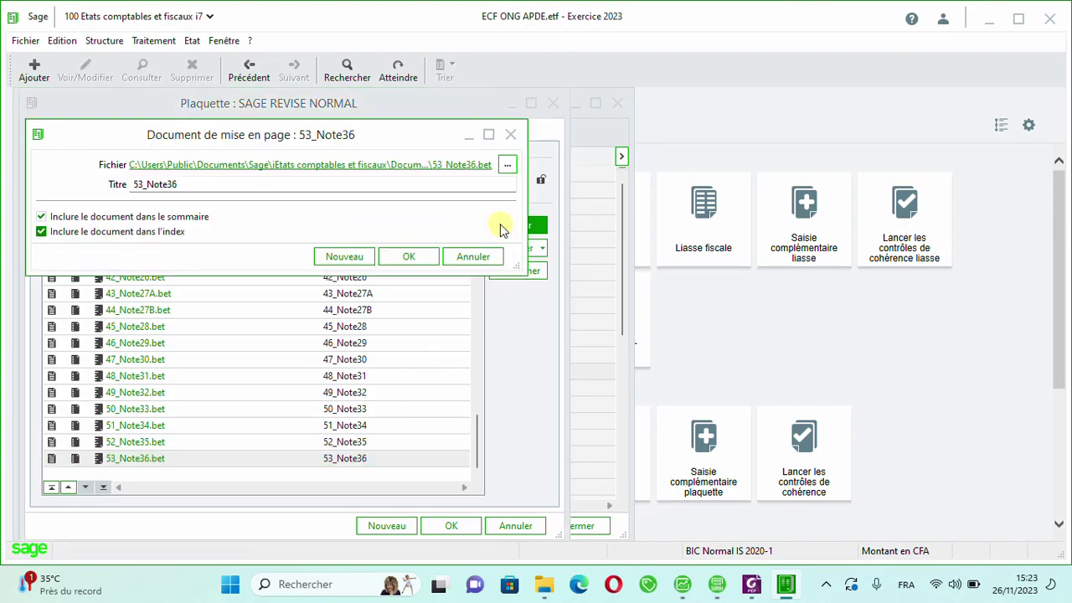
left_click(508, 166)
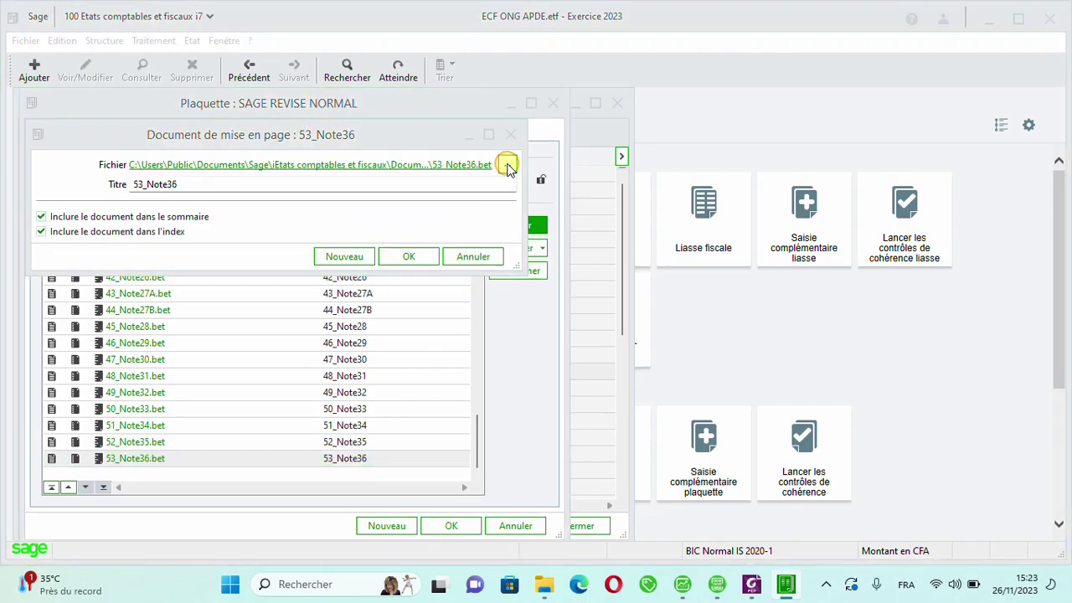
key("Return")
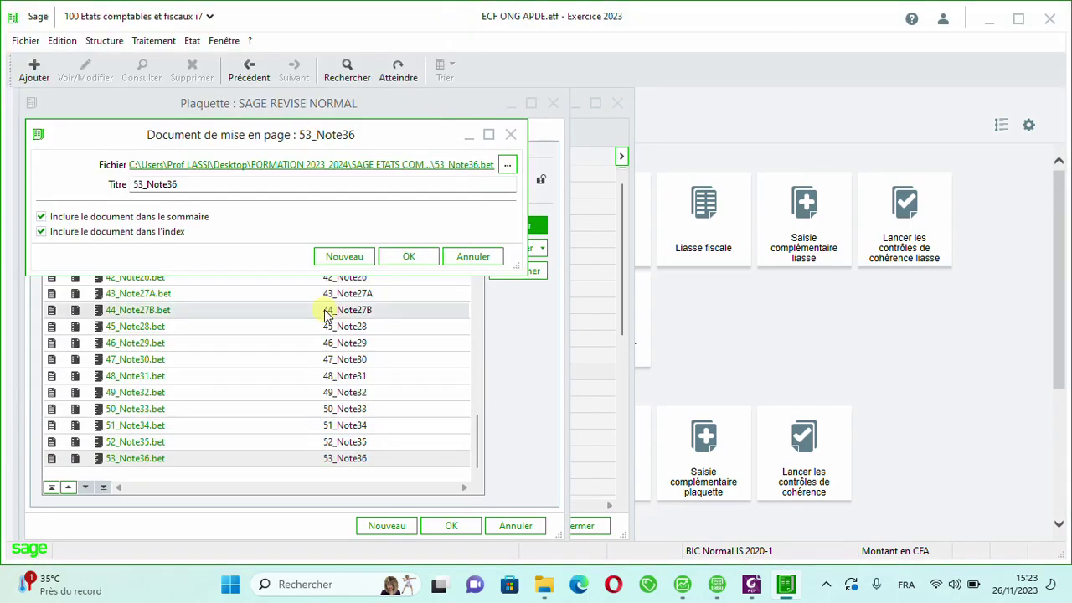
left_click(403, 258)
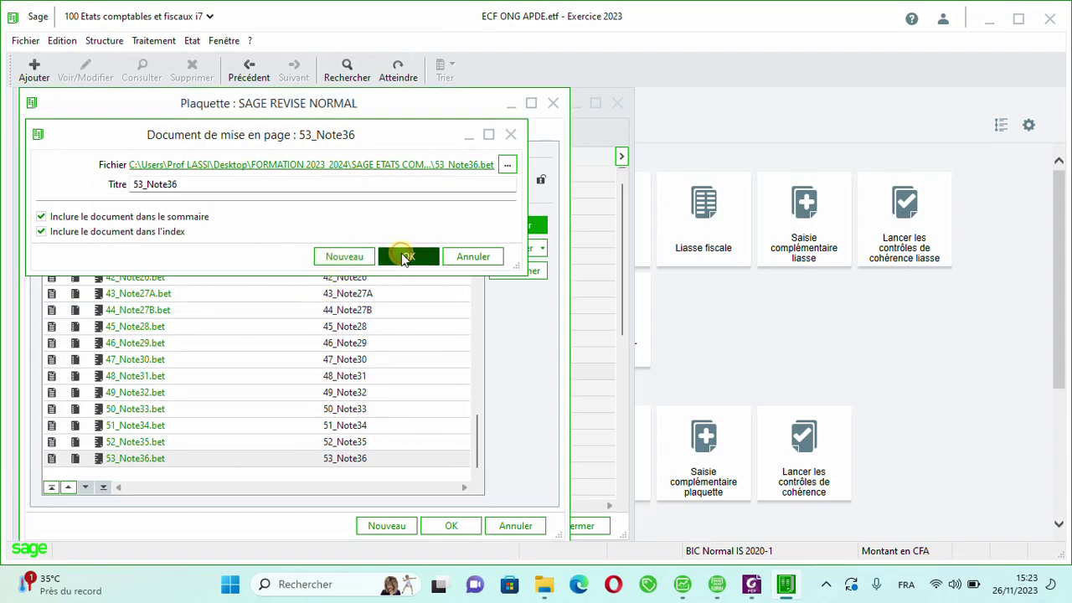
left_click_drag(474, 433, 474, 325)
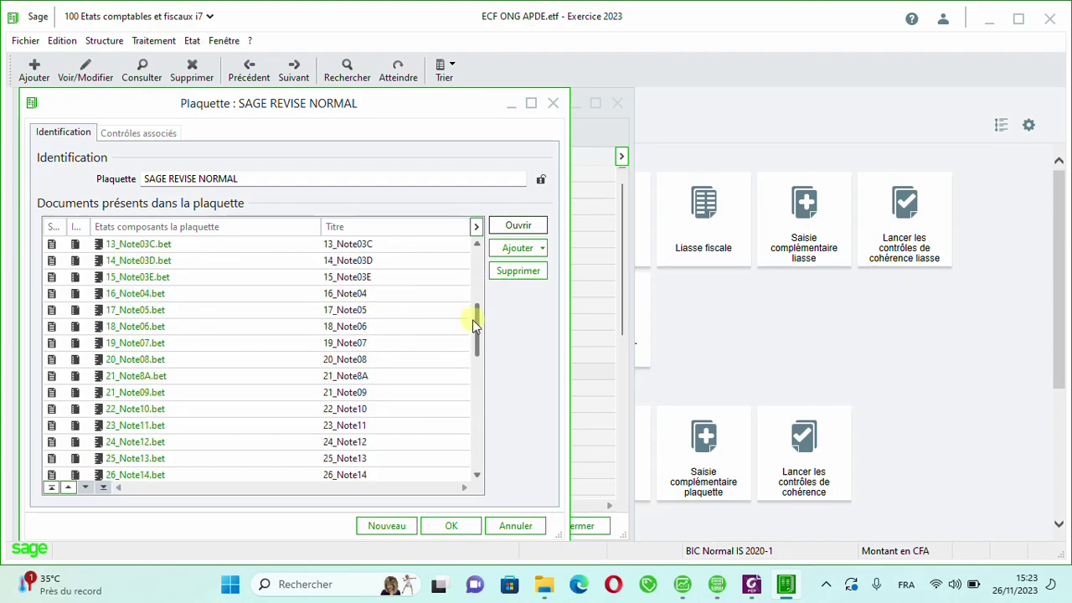
Relink the 18_Note06 layout document to 18_Note06.bet in the Syscohada Révisé folder, and save and close the SAGE REVISE NORMAL plaquette.
left_click(364, 327)
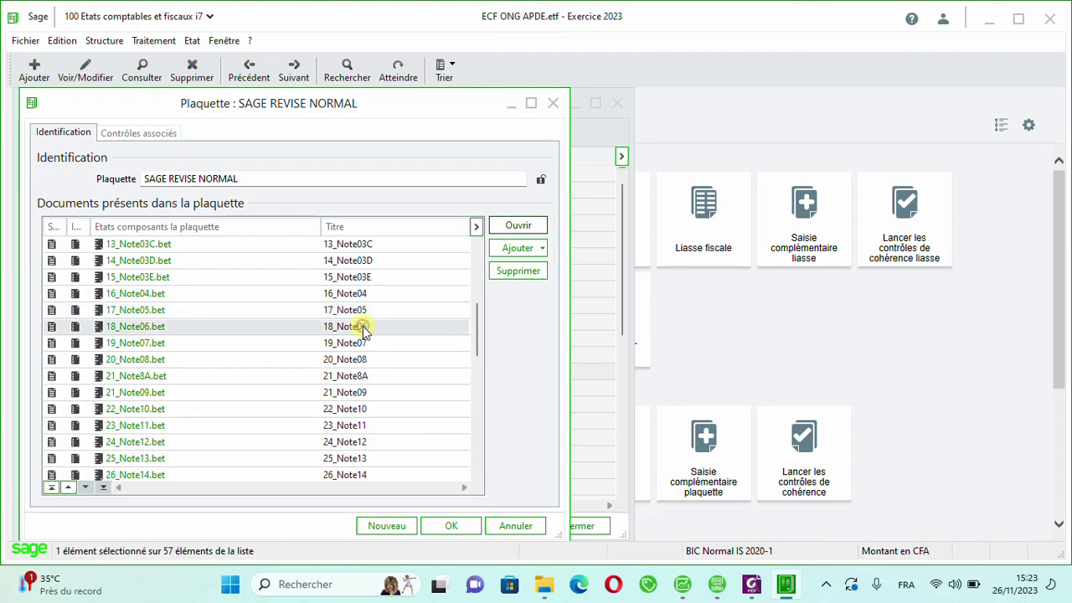
left_click(512, 223)
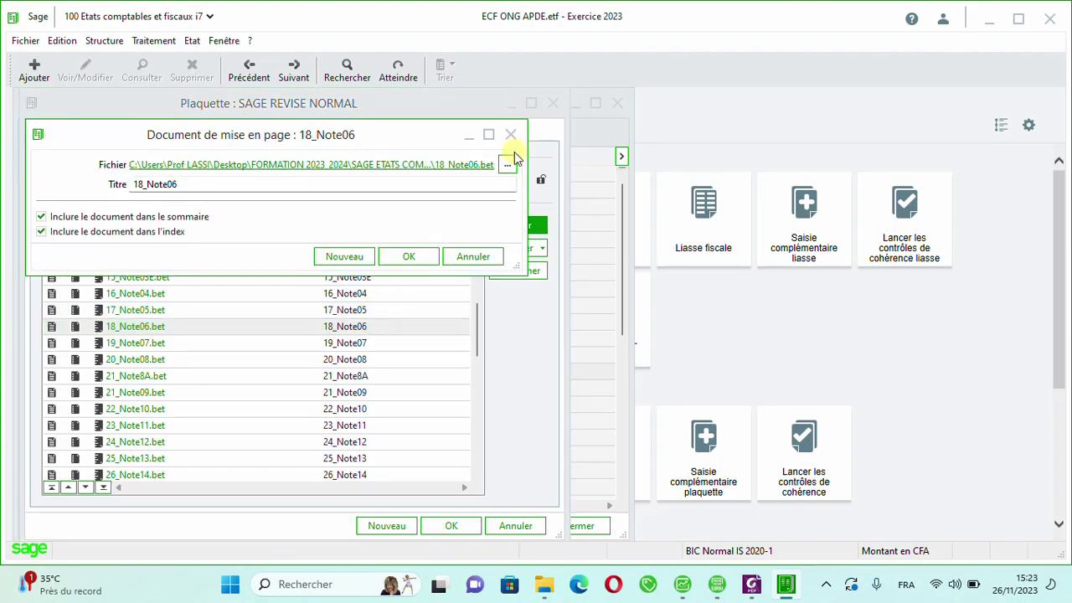
left_click(507, 164)
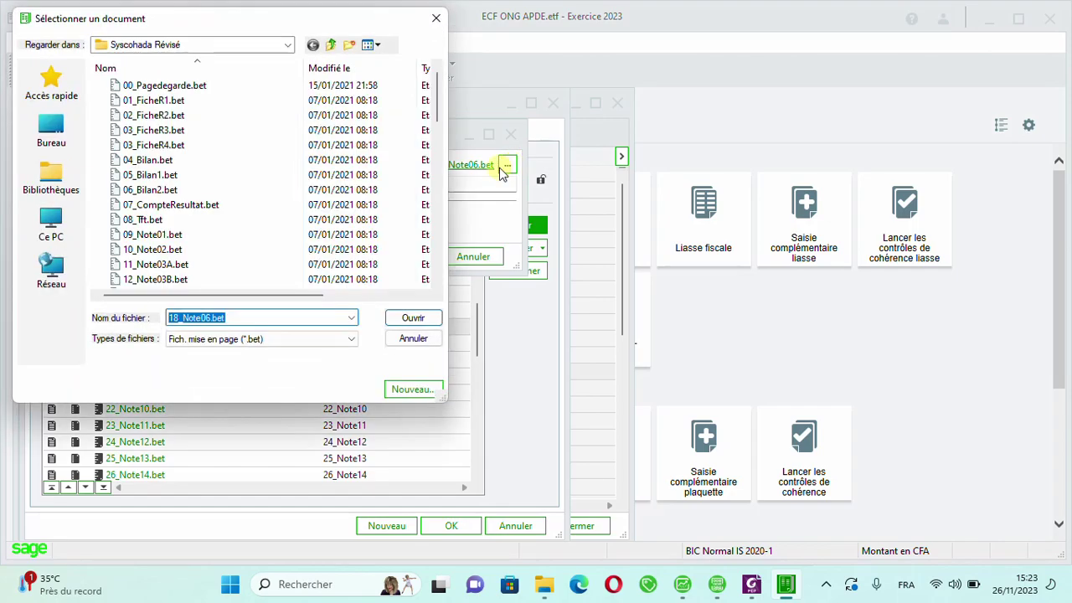
key("Return")
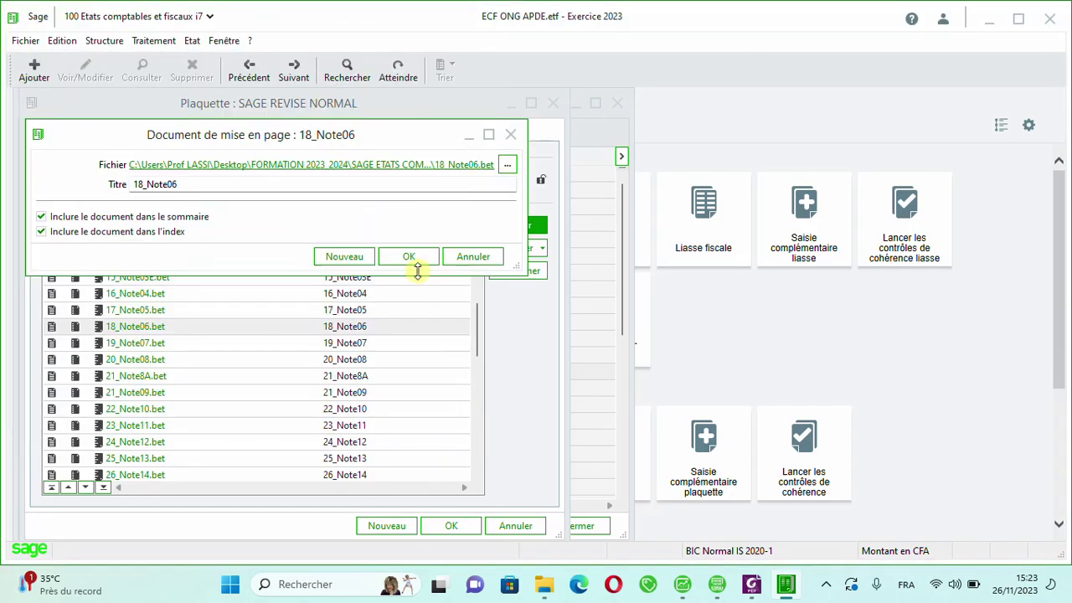
left_click(409, 257)
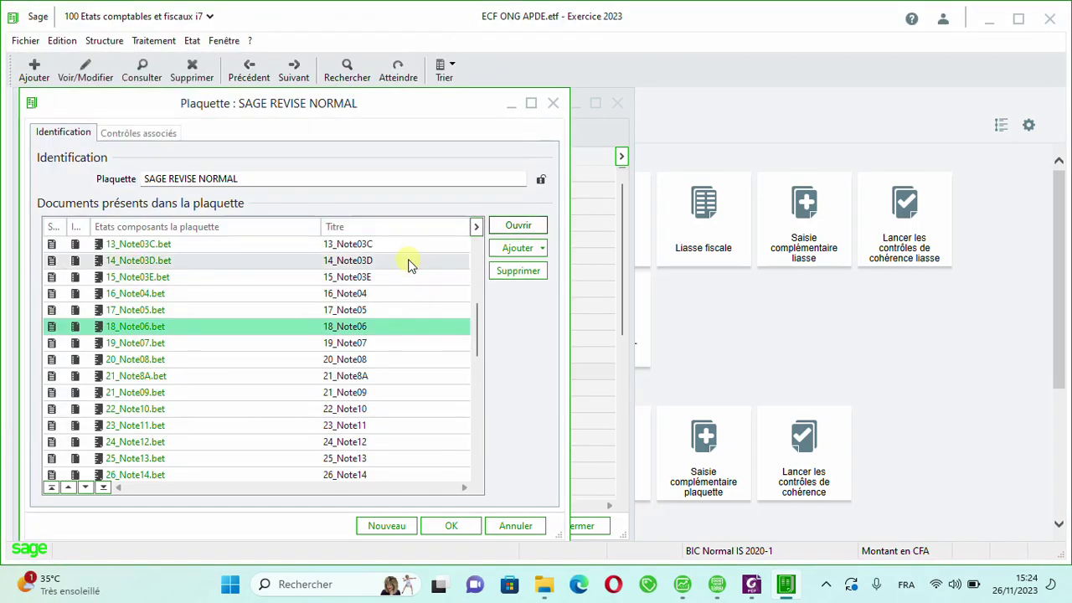
left_click(451, 526)
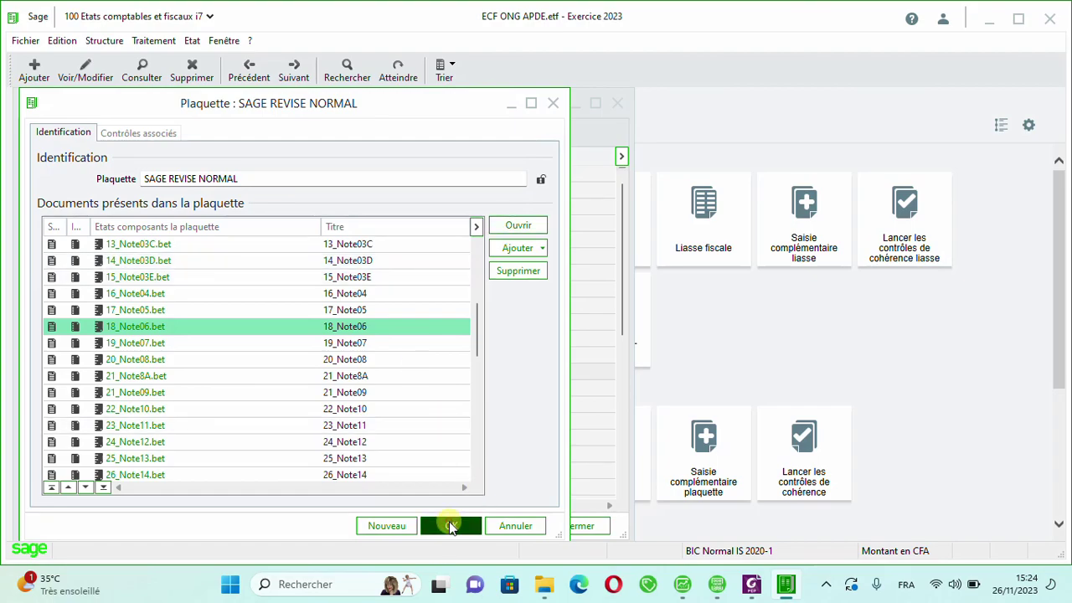
left_click(618, 104)
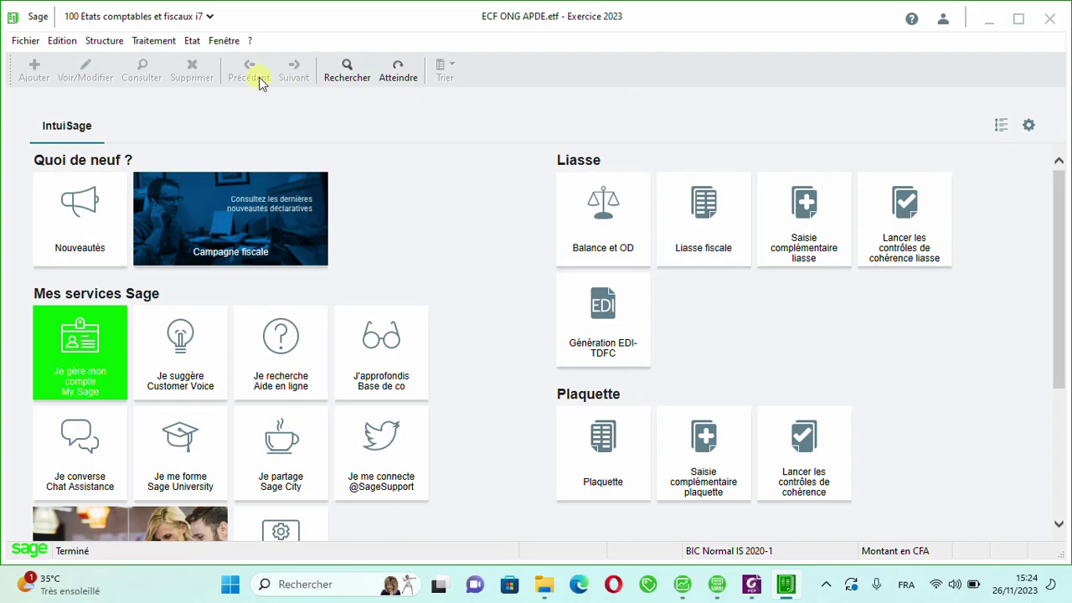
Open the SAGE REVISE NORMAL plaquette for data entry.
left_click(155, 41)
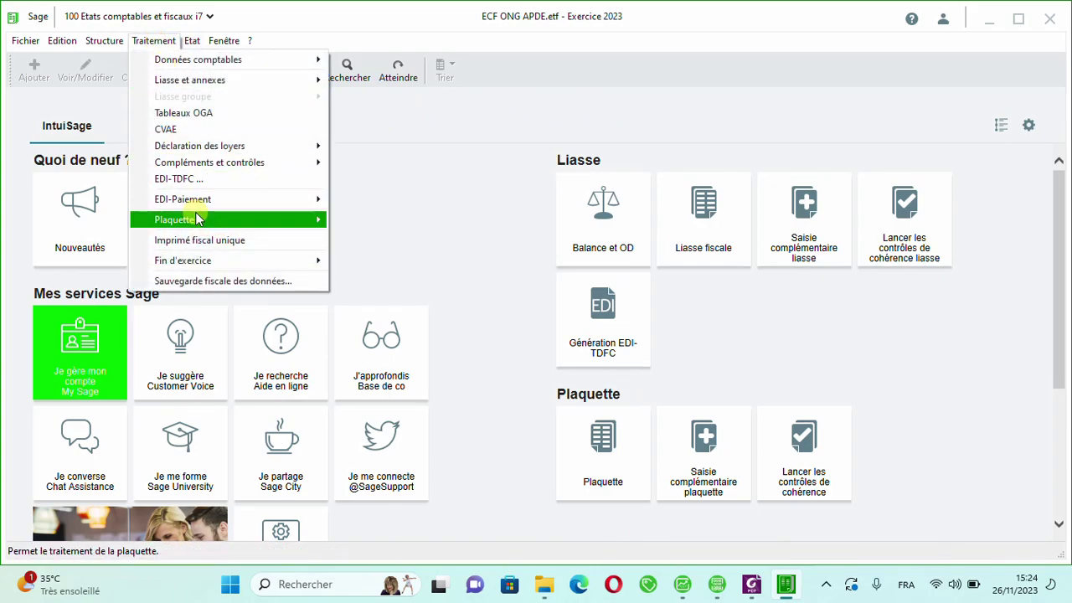
mouse_move(270, 227)
left_click(394, 219)
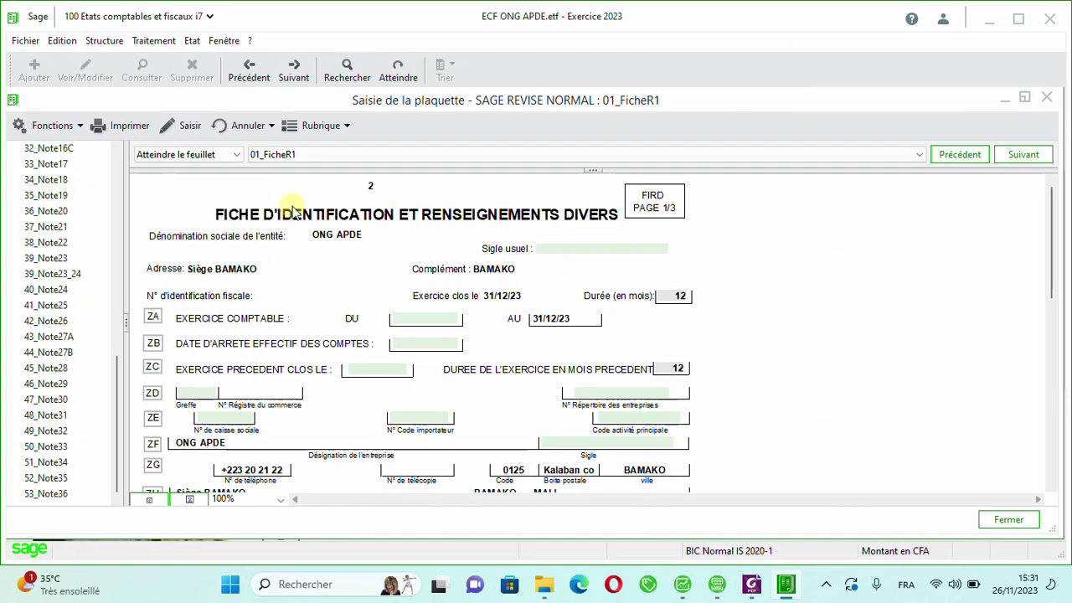
Examine the 00_Pagedegarde cover sheet from the deposit centre heading down to the list of deposited documents.
scroll(115, 181, "up", 10)
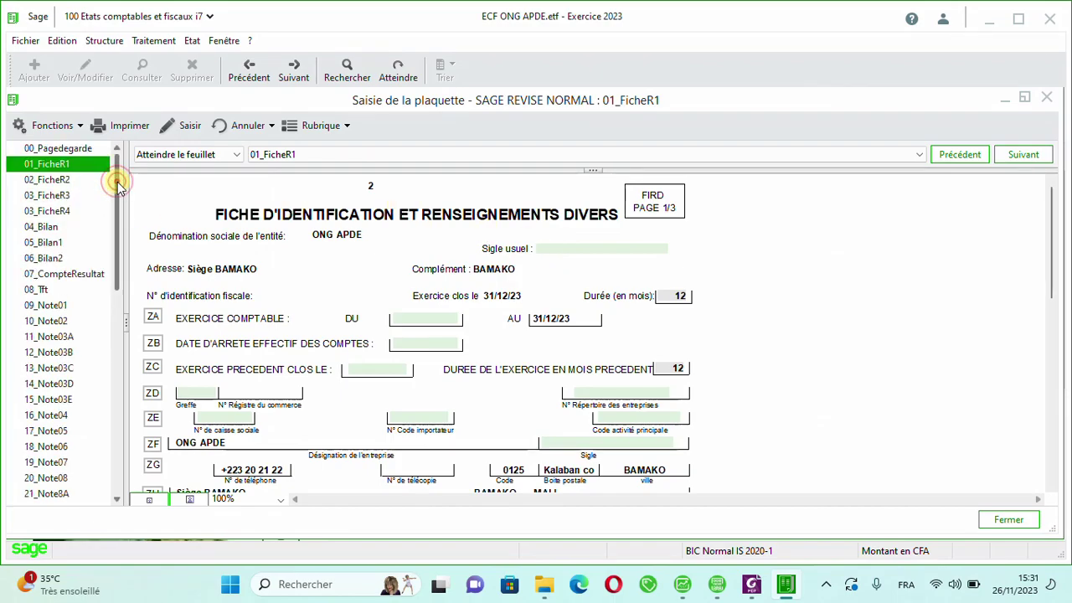
left_click(60, 149)
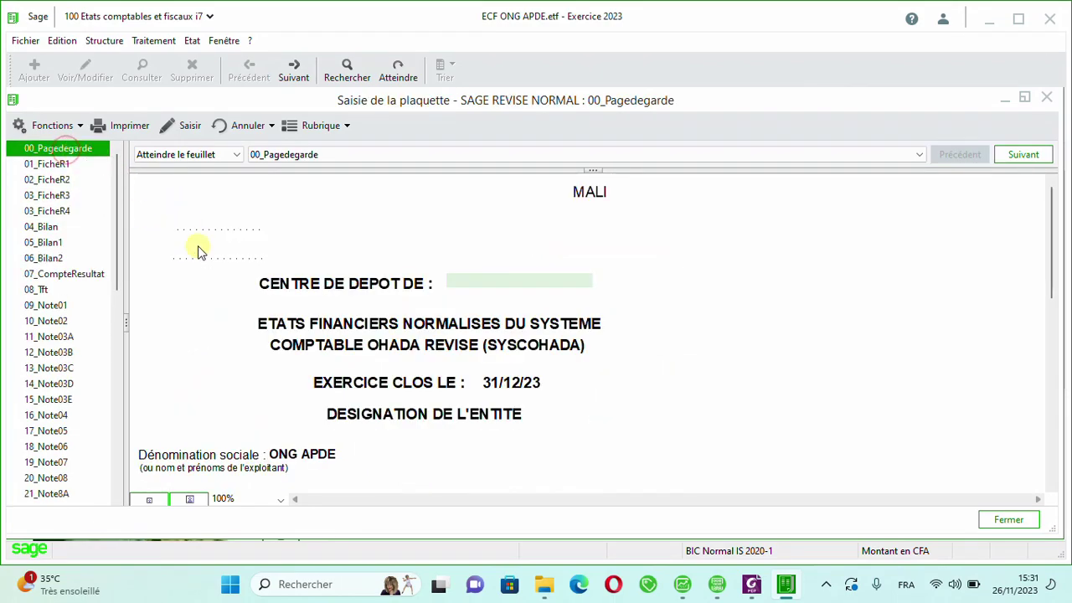
left_click(1050, 219)
scroll(1039, 266, "down", 5)
scroll(1034, 378, "up", 4)
scroll(1037, 256, "up", 2)
scroll(1043, 311, "down", 5)
scroll(1041, 331, "down", 4)
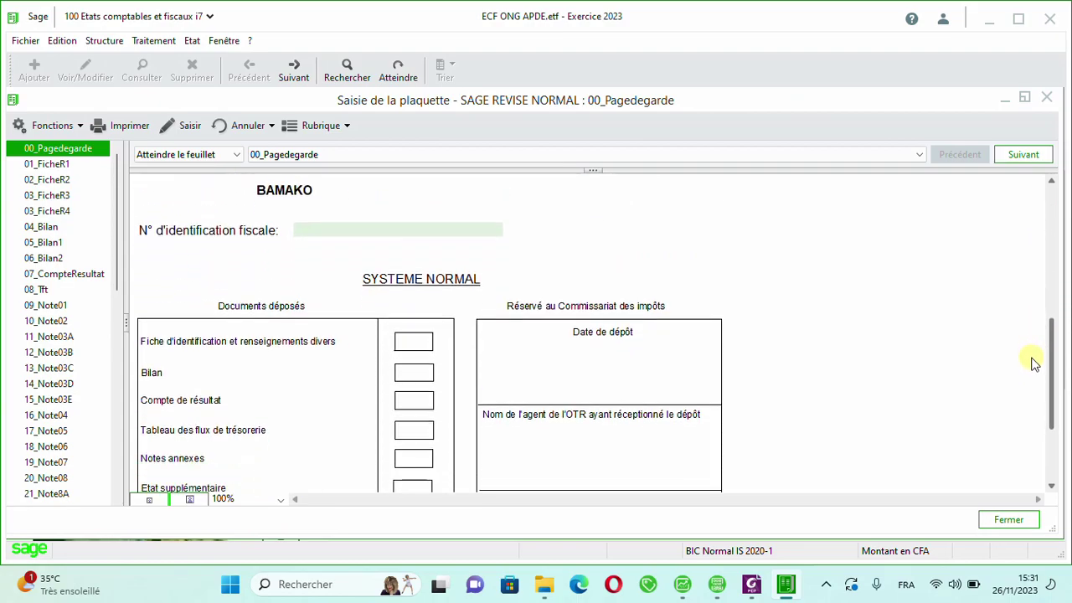
scroll(1026, 419, "down", 2)
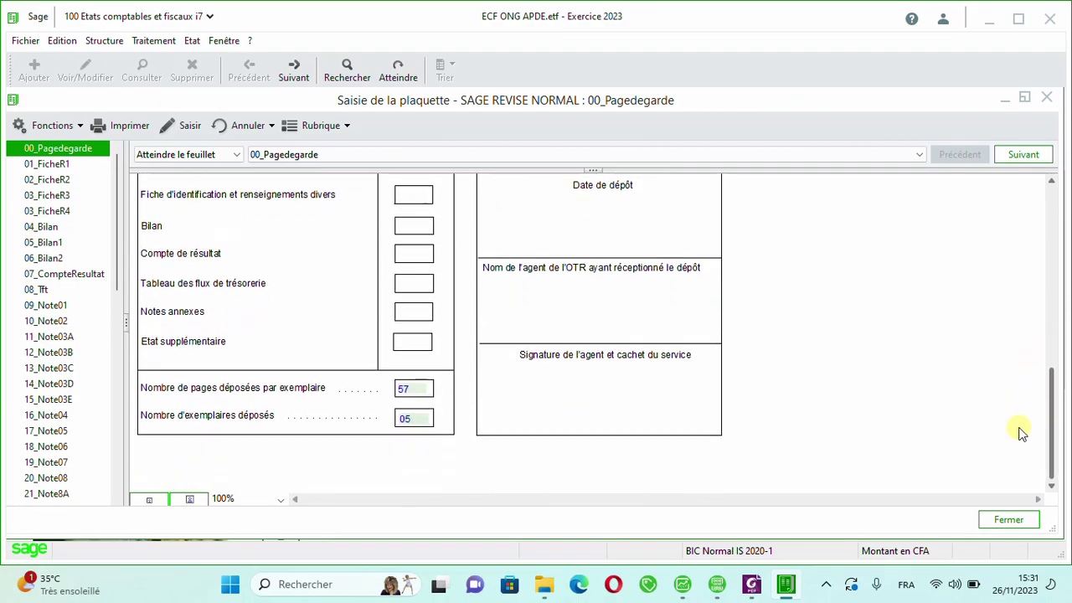
scroll(1027, 435, "up", 9)
scroll(1032, 235, "up", 4)
scroll(1034, 268, "down", 4)
scroll(1032, 293, "down", 3)
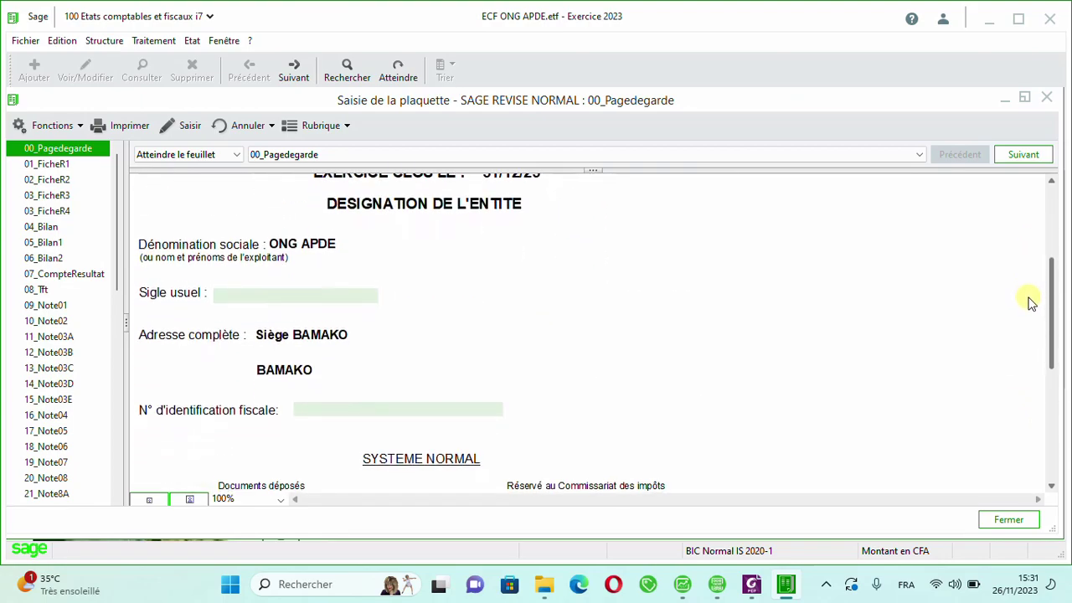
left_click_drag(1047, 301, 1051, 202)
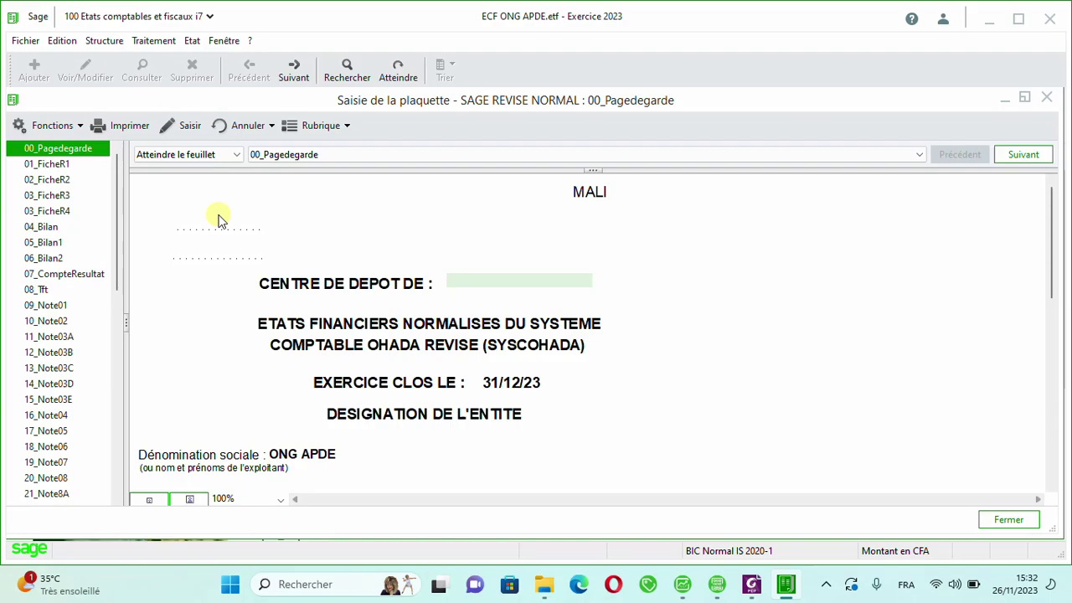
Review the balance sheets 04_Bilan to 06_Bilan2, the identification sheets 01_FicheR1 to 03_FicheR3 and the 07_CompteResultat income statement.
left_click(40, 227)
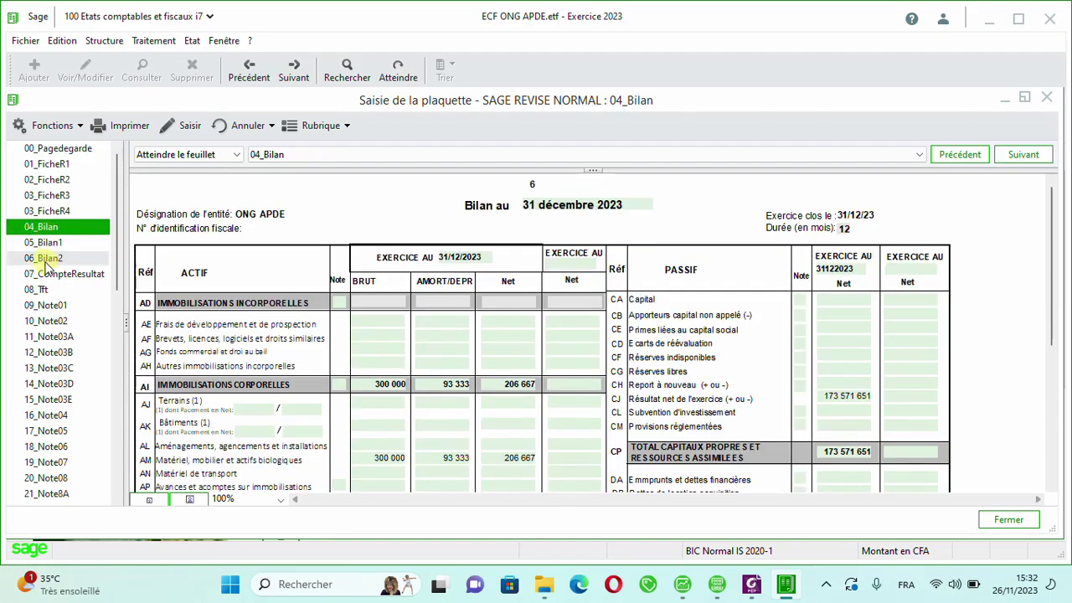
left_click(46, 260)
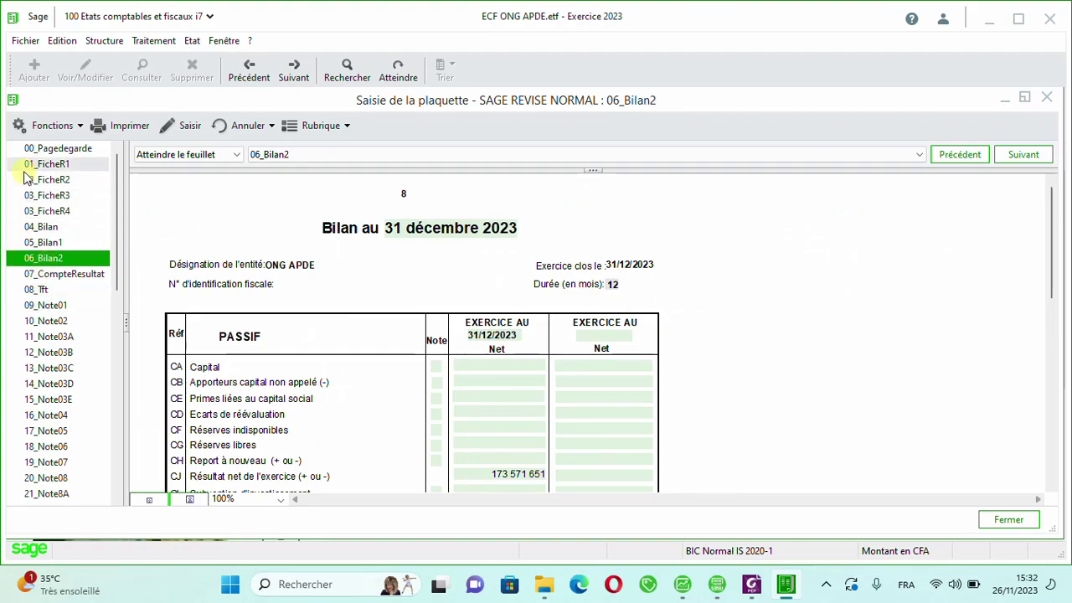
left_click(38, 164)
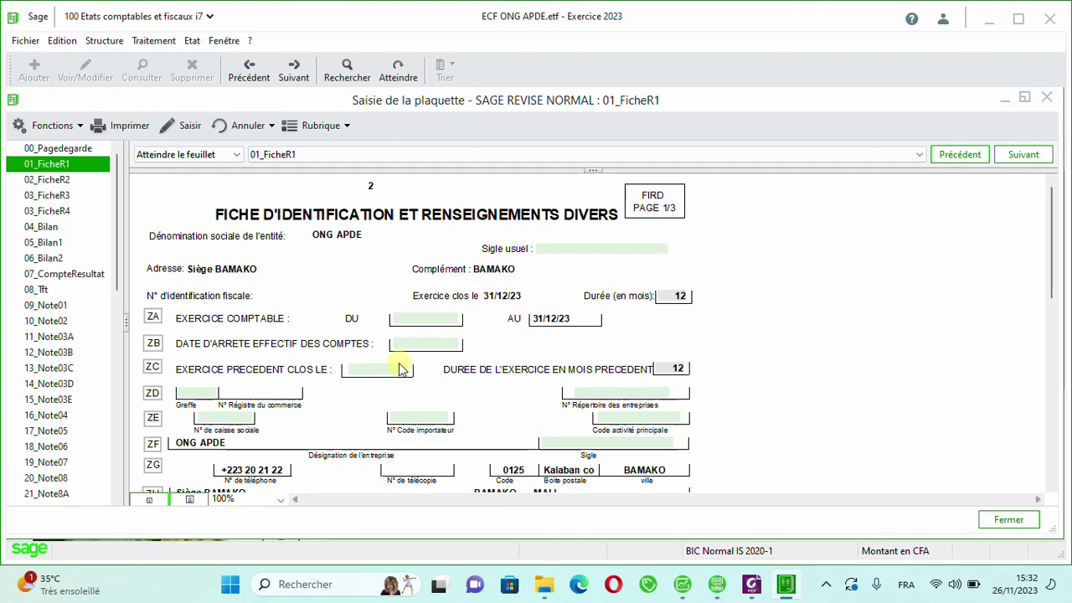
left_click(82, 192)
left_click(51, 180)
left_click(50, 198)
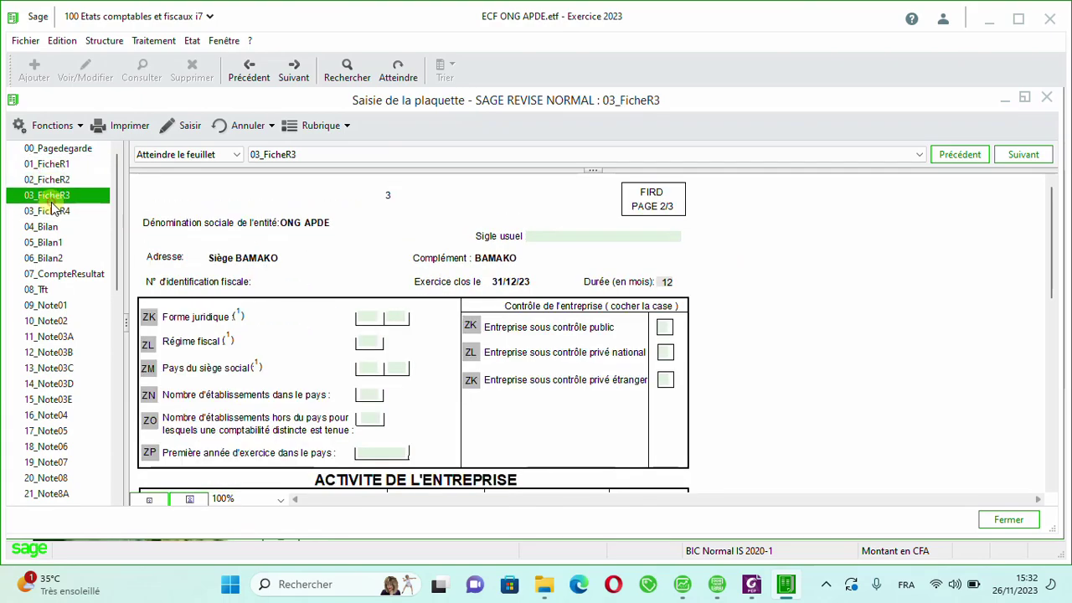
left_click(50, 242)
left_click(50, 274)
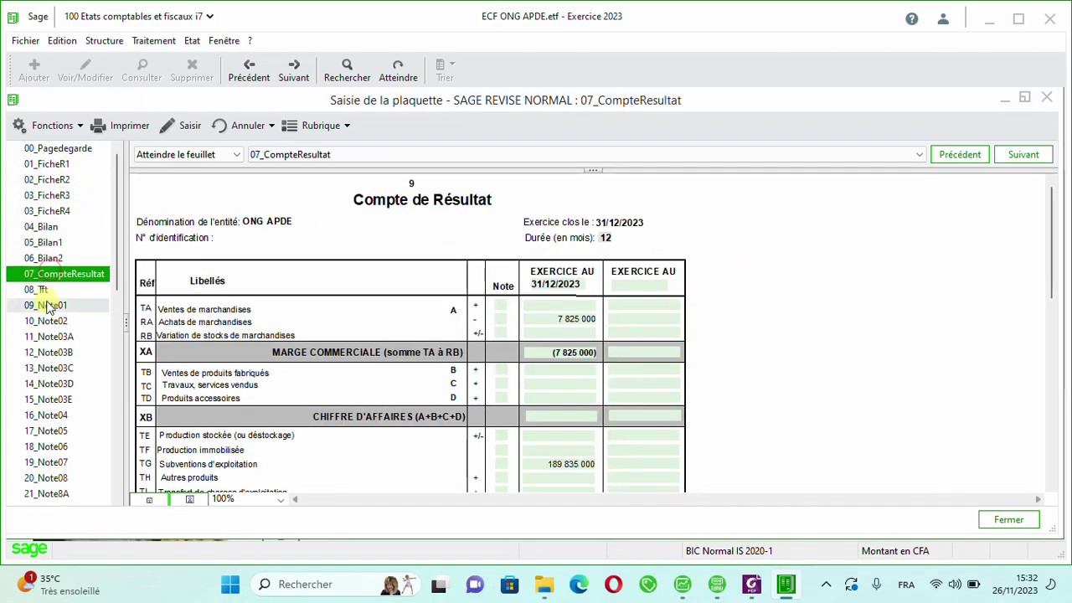
Review the annex notes from 09_Note01 to 20_Note08, including the fixed-asset, stock, customer and other receivables tables.
left_click(46, 305)
left_click(48, 336)
left_click(50, 352)
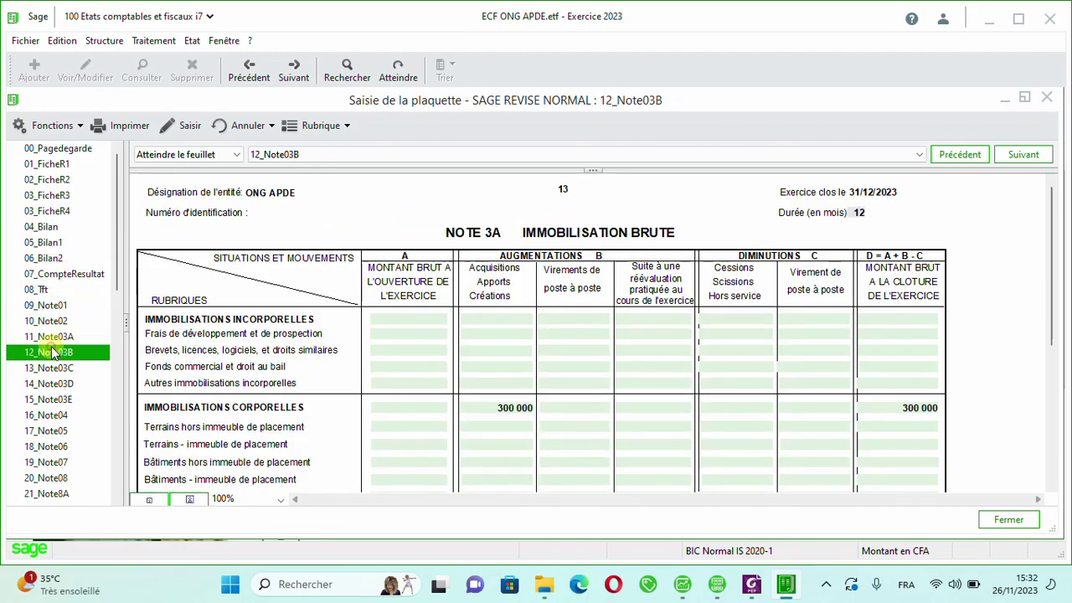
left_click(52, 369)
left_click(52, 384)
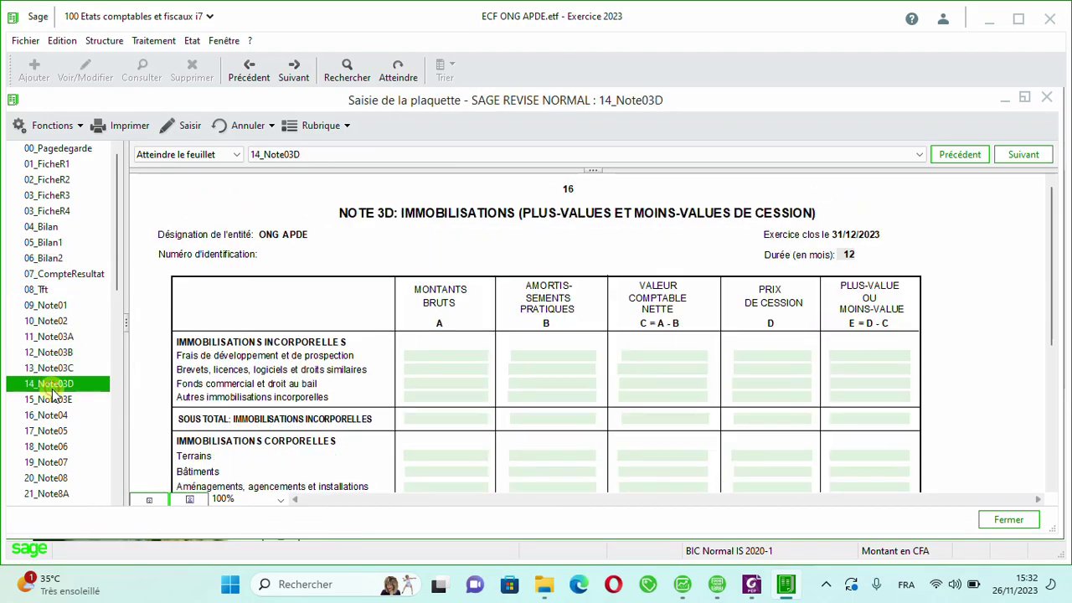
left_click(52, 415)
left_click(52, 447)
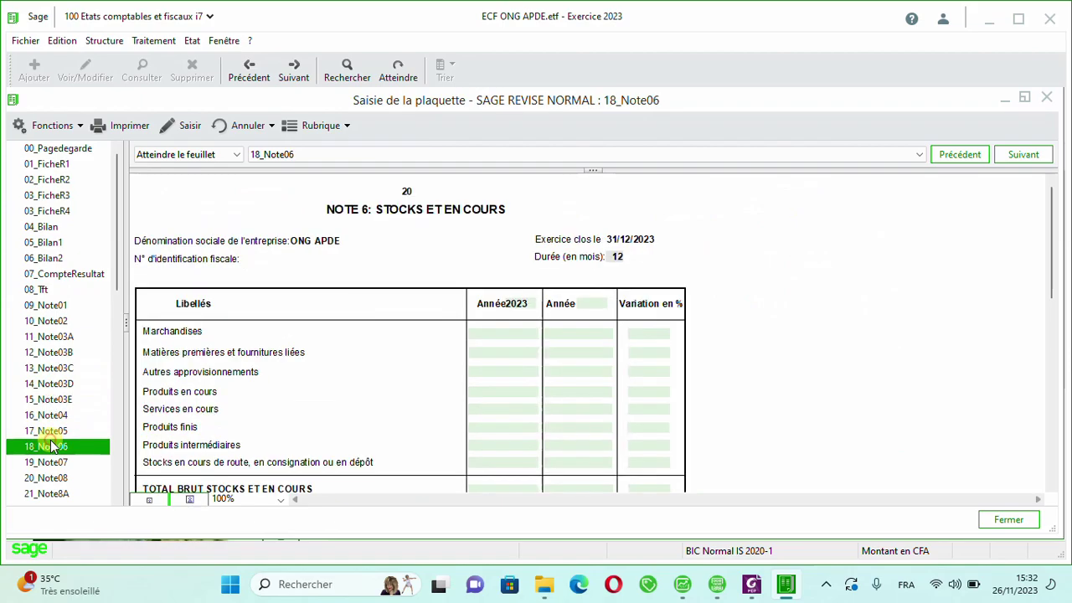
left_click(51, 463)
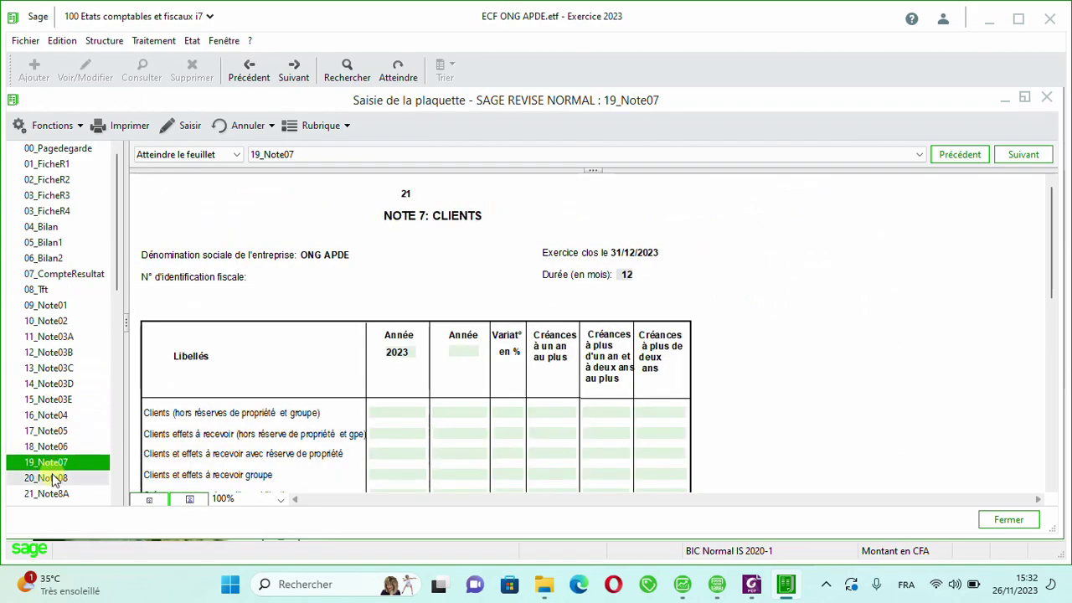
left_click(52, 478)
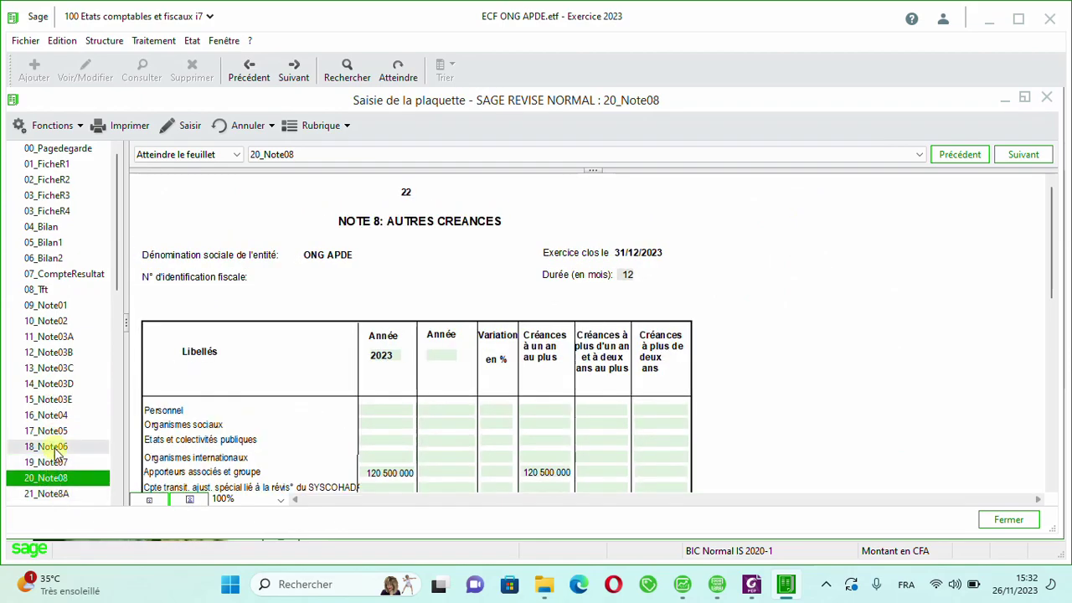
Examine 17_Note05, the mandatory information sections of 10_Note02 and the revaluation details in 15_Note03E.
left_click(52, 431)
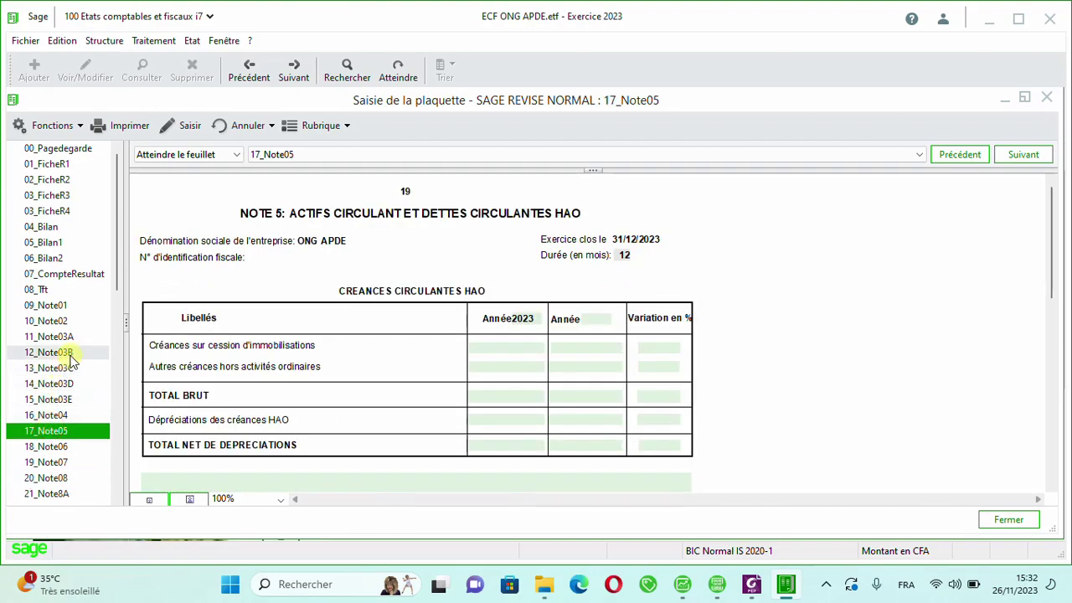
left_click(52, 321)
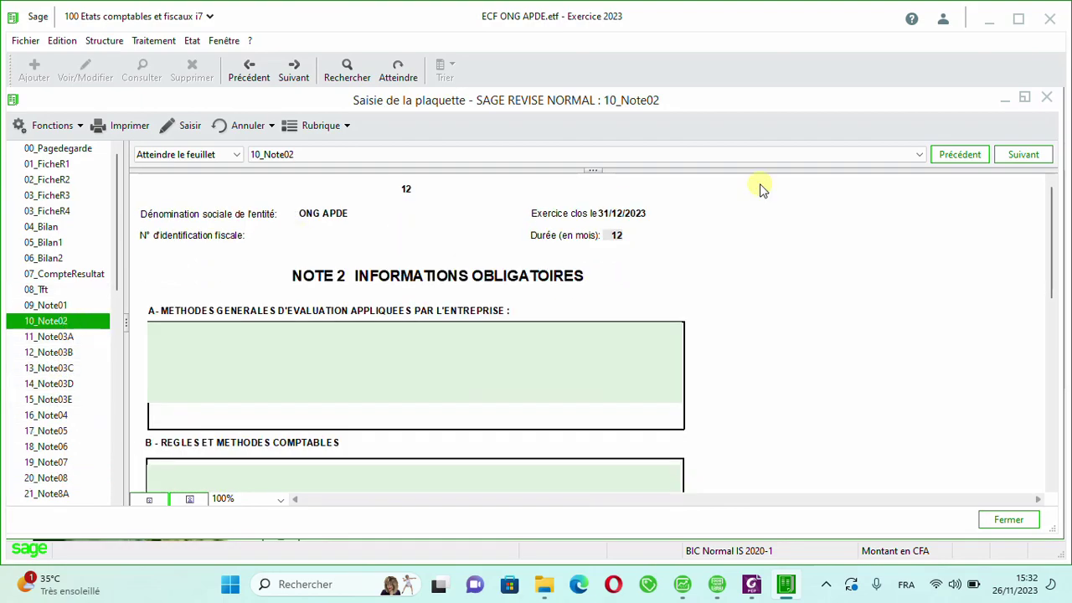
left_click_drag(1048, 221, 1034, 414)
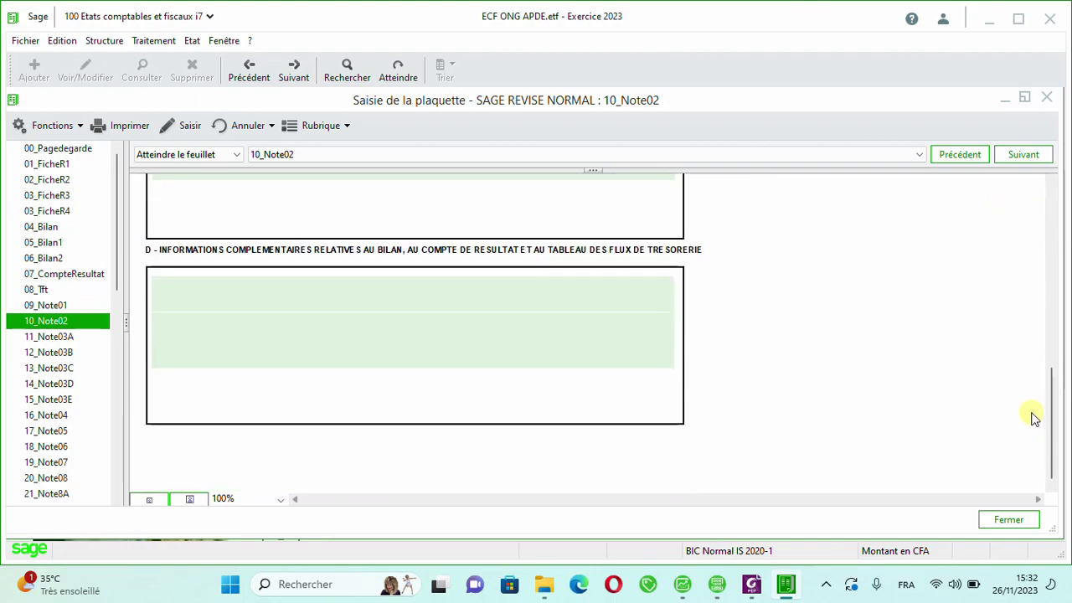
left_click(58, 355)
left_click(50, 400)
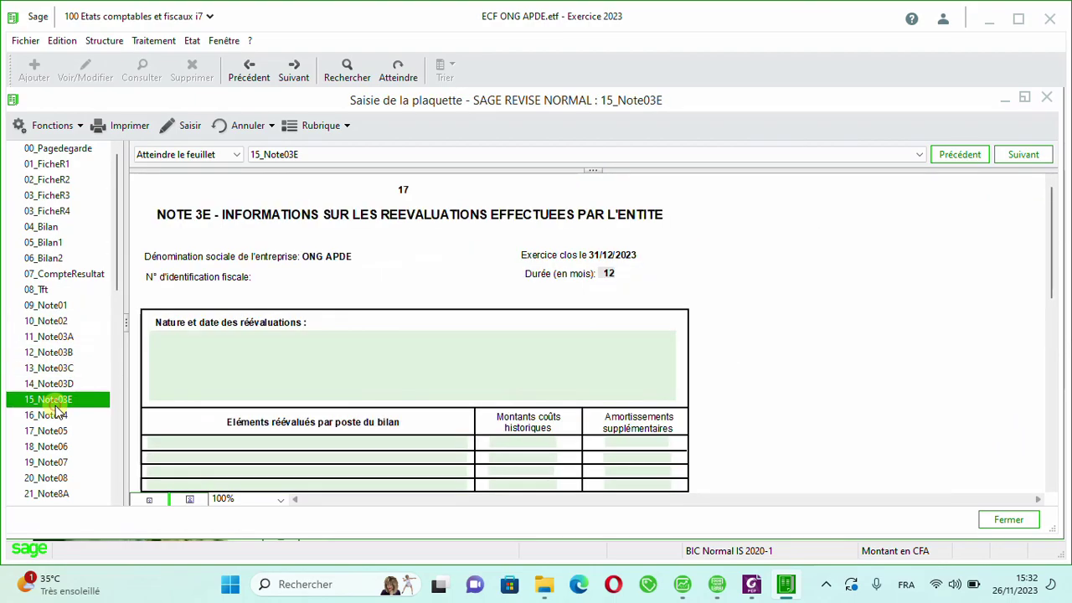
Compare the fixed-asset notes 11_Note03A, 13_Note03C and 14_Note03D, and check 16_Note04 and 17_Note05.
left_click(79, 336)
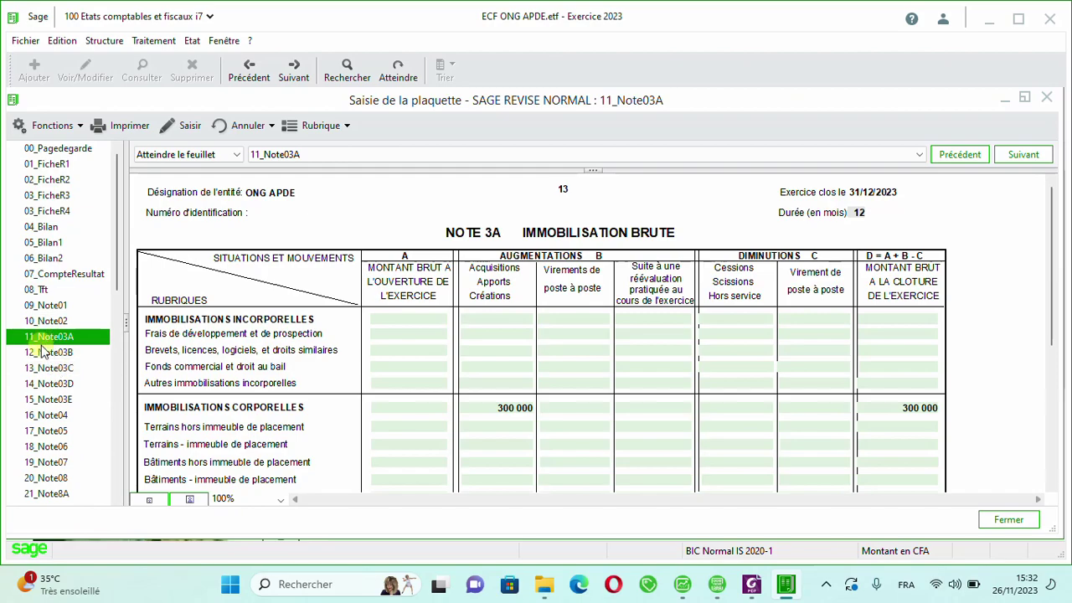
left_click(62, 369)
left_click(57, 384)
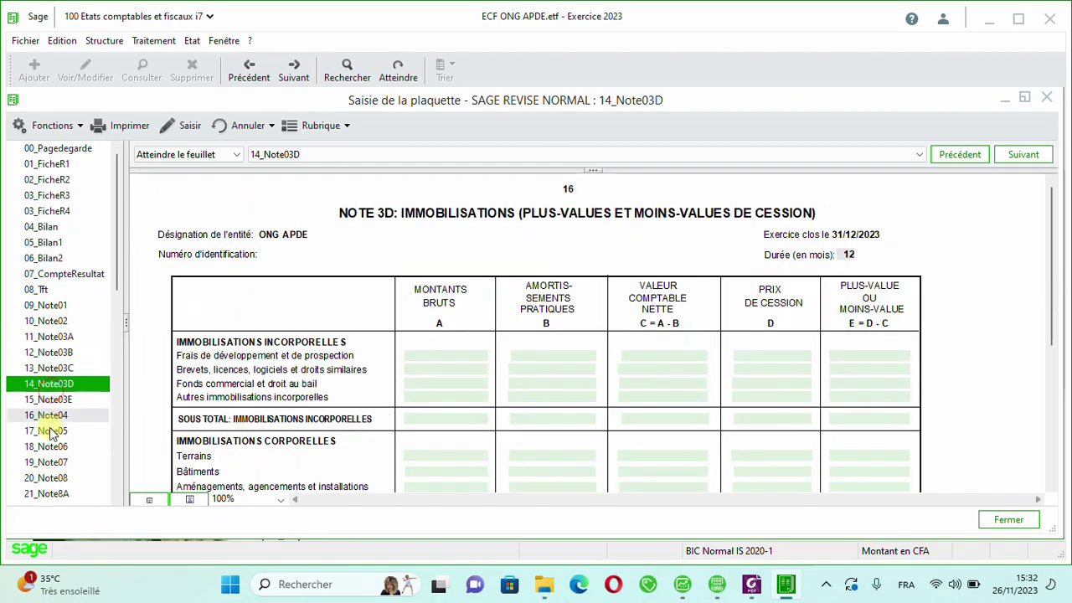
left_click(48, 416)
left_click(52, 431)
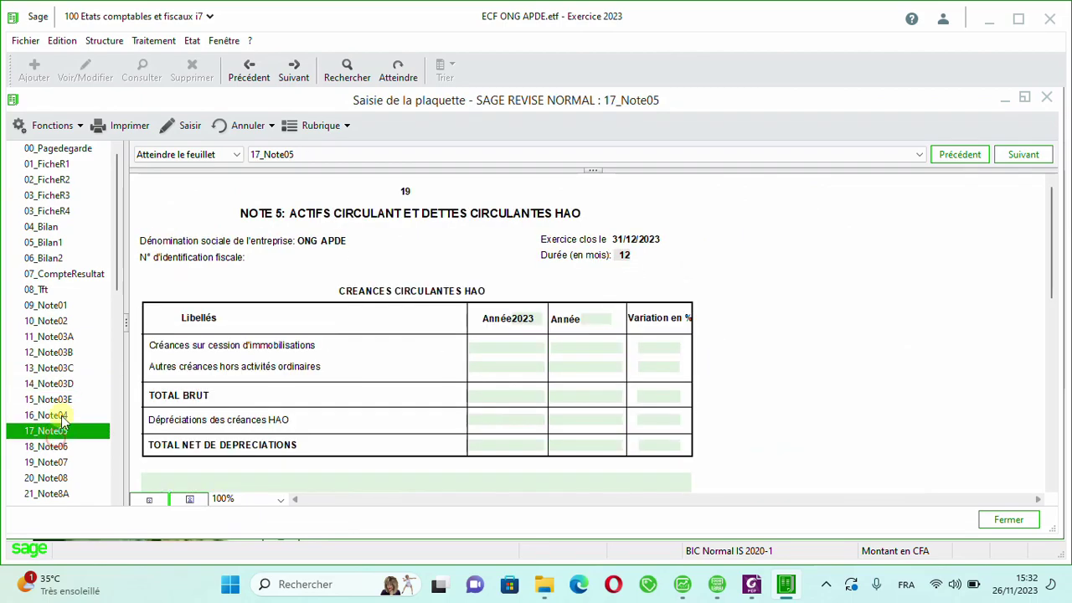
Examine the company identification fields on 01_FicheR1 and the legal form and control fields on 02_FicheR2.
left_click(55, 165)
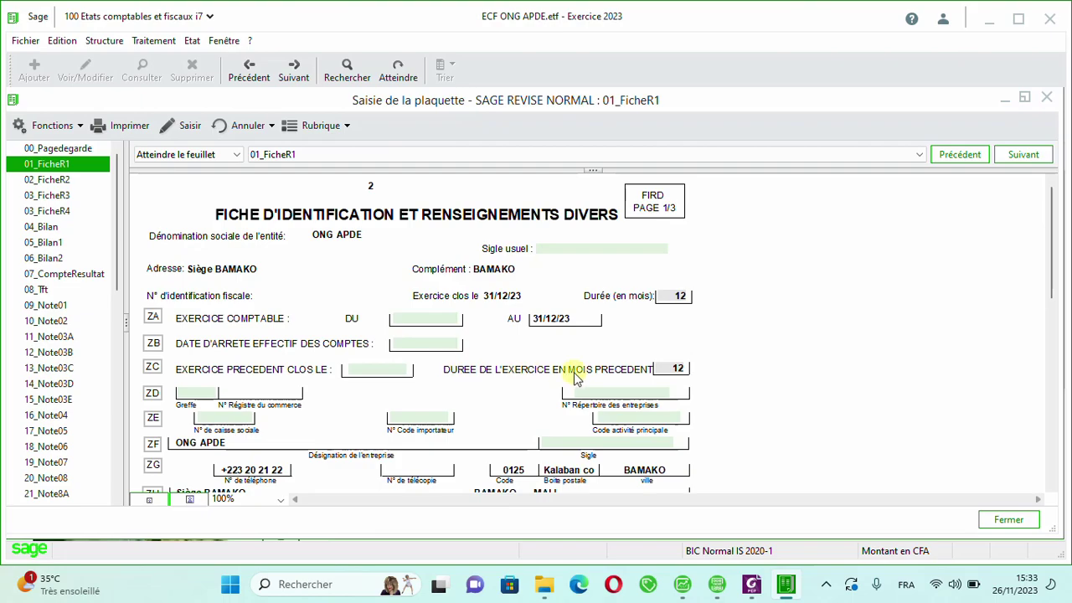
left_click_drag(1047, 251, 1046, 328)
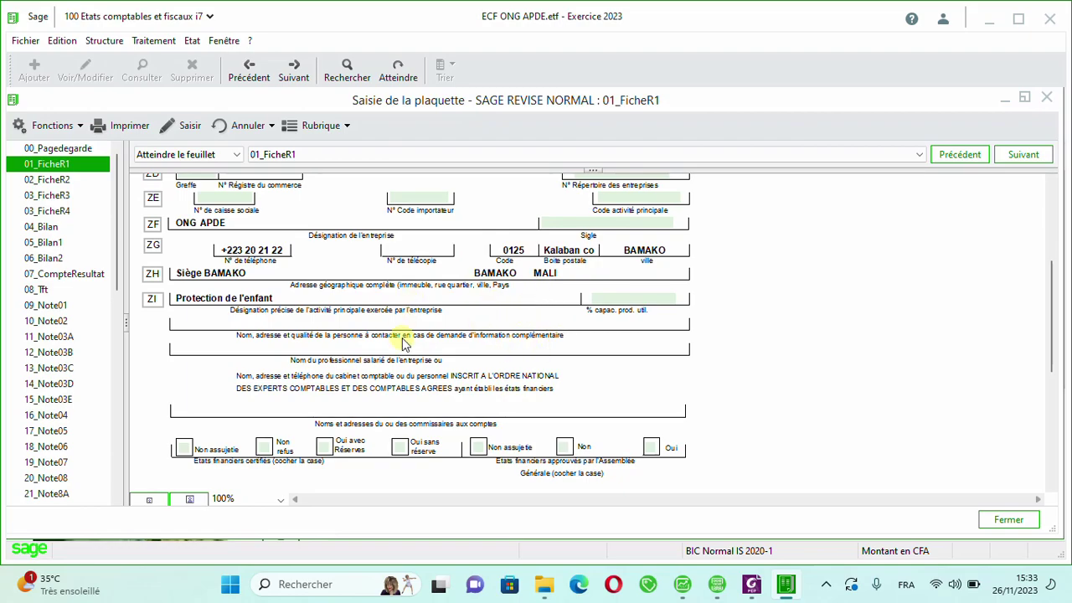
left_click(52, 181)
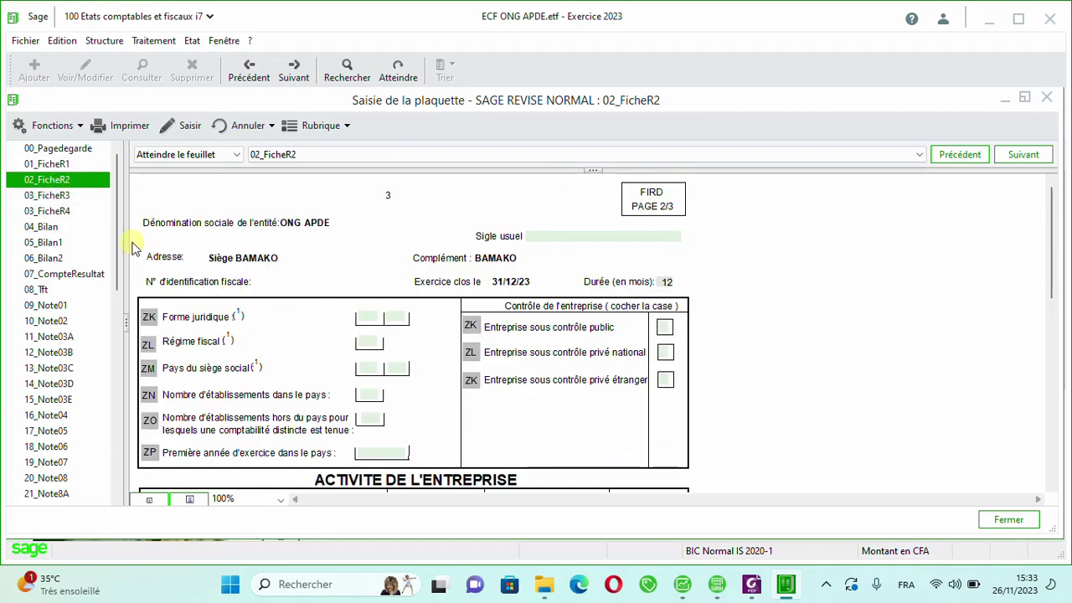
Examine the directors, shareholders, board members and subsidiaries tables on 03_FicheR3, glance at 03_FicheR4, and return to the balance sheet 04_Bilan.
left_click(49, 195)
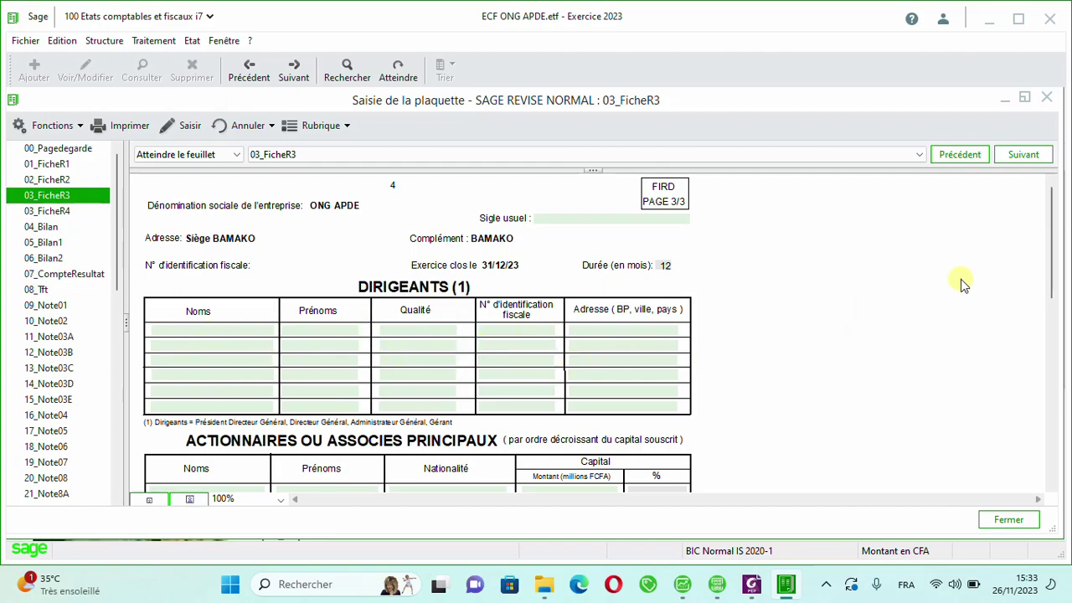
left_click_drag(1050, 250, 1051, 312)
scroll(1052, 313, "down", 5)
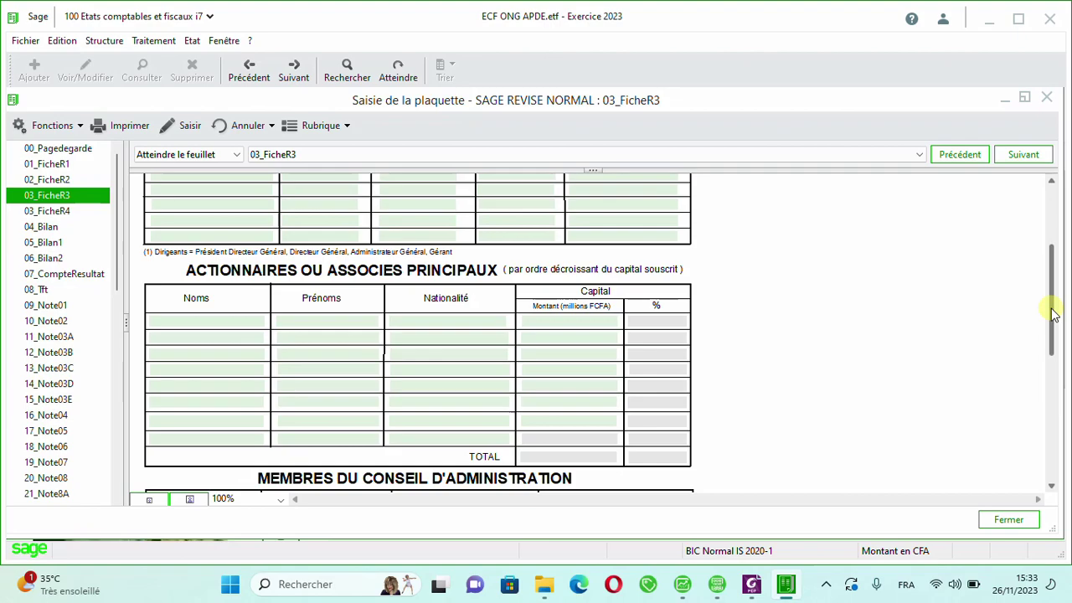
left_click_drag(1047, 306, 1043, 402)
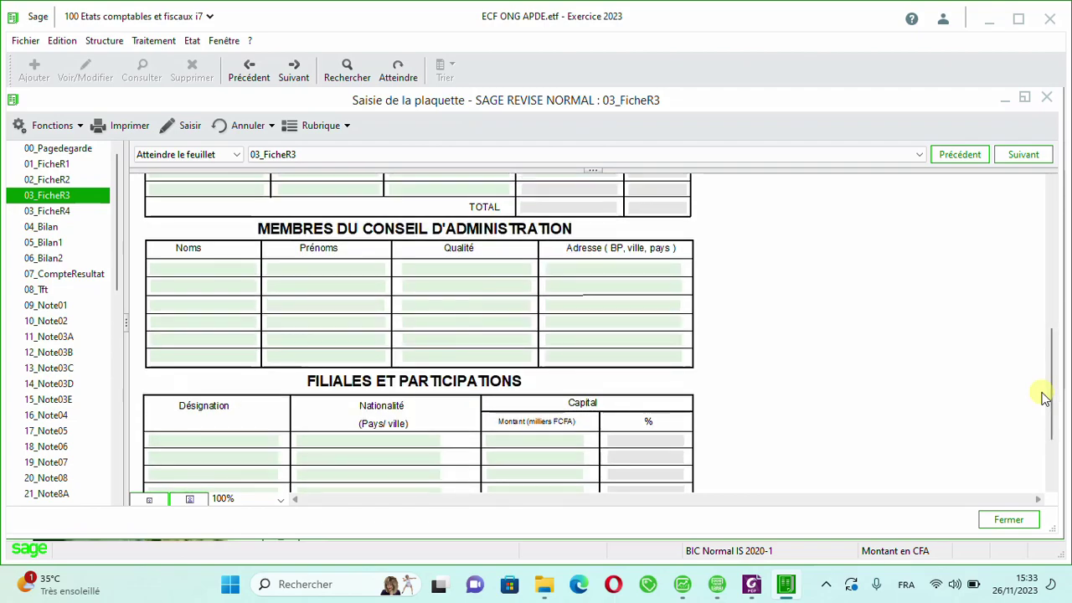
left_click(50, 215)
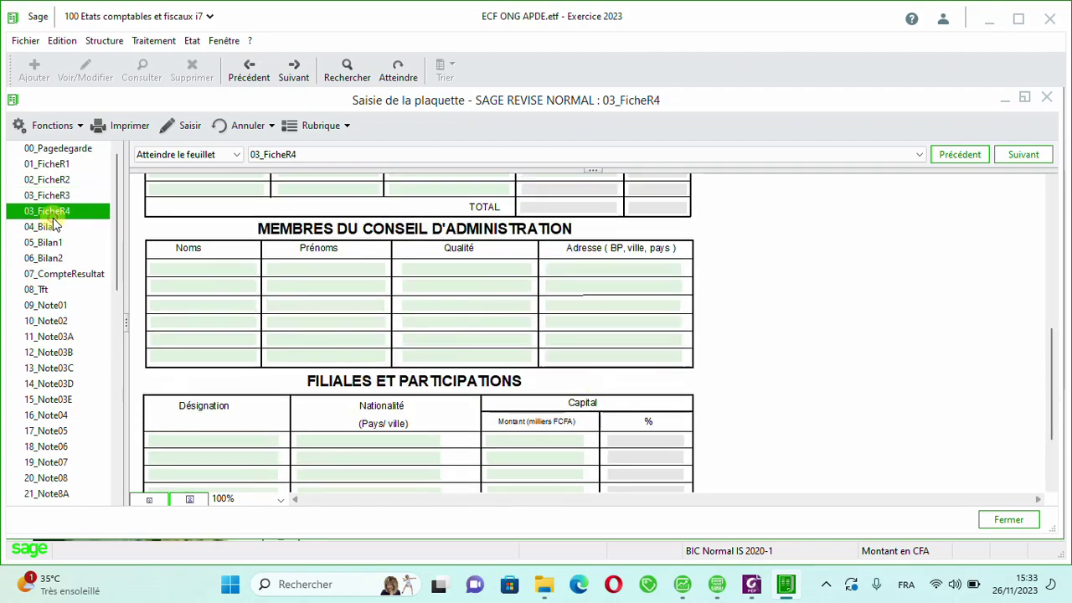
left_click(60, 195)
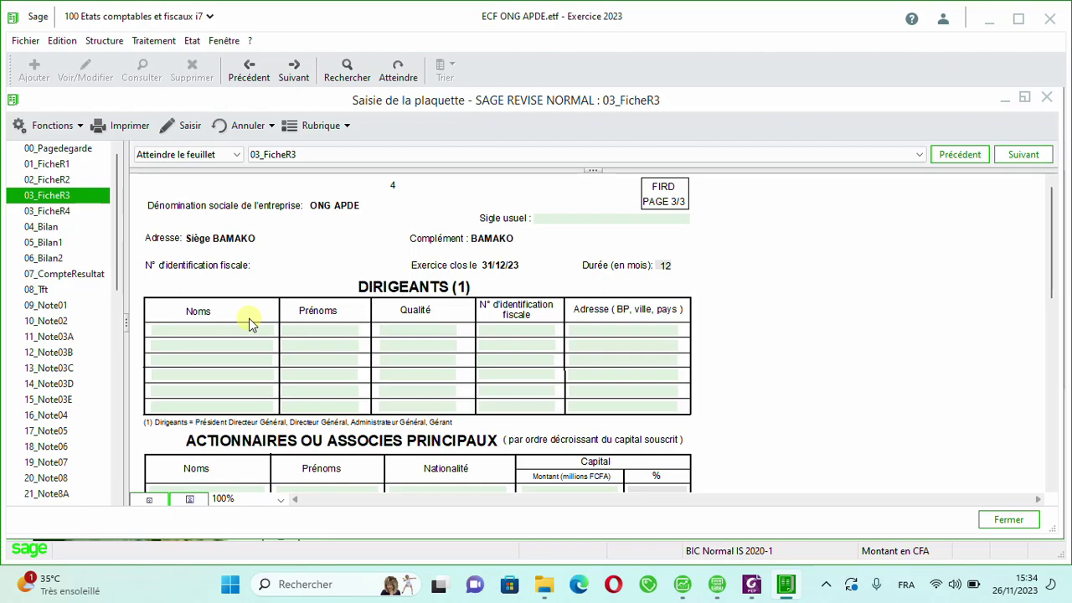
left_click(50, 228)
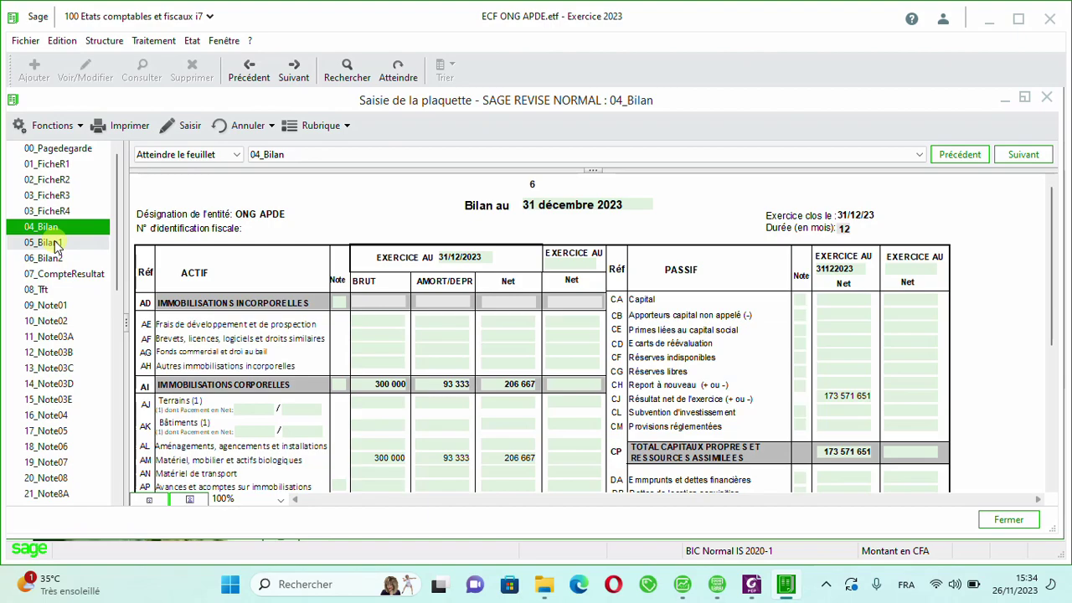
Check the available balance integration methods in the company's Liasse settings, keeping Lecture directe.
left_click(25, 40)
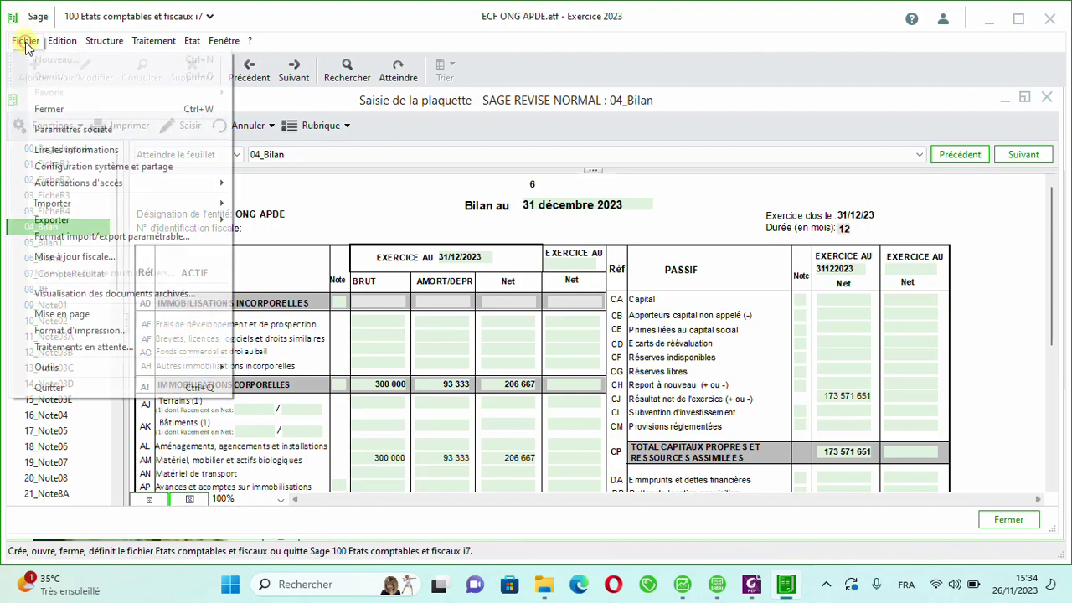
left_click(84, 130)
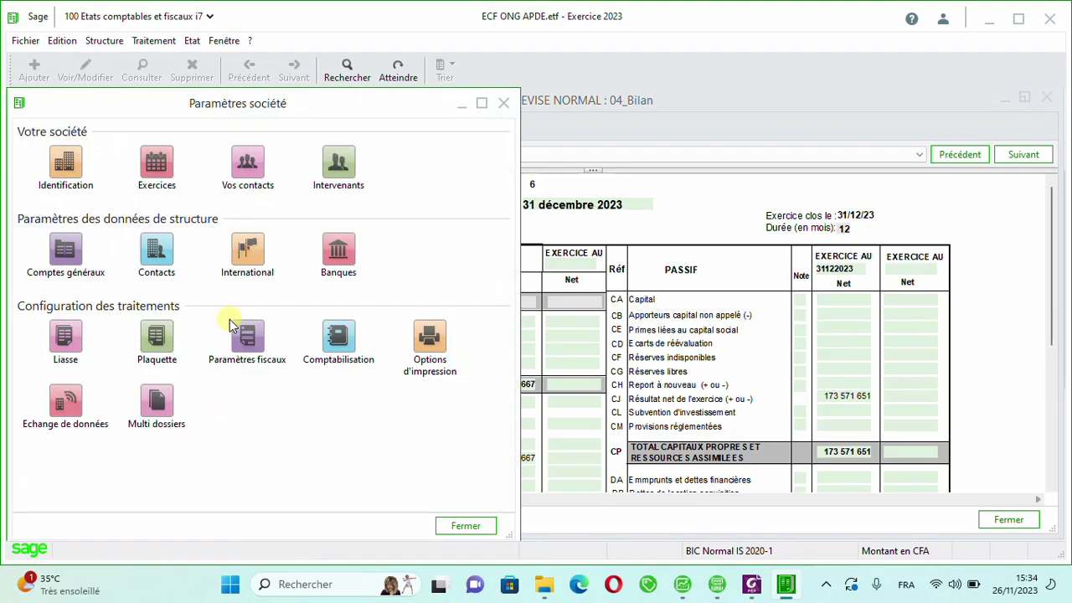
left_click(74, 347)
left_click(302, 184)
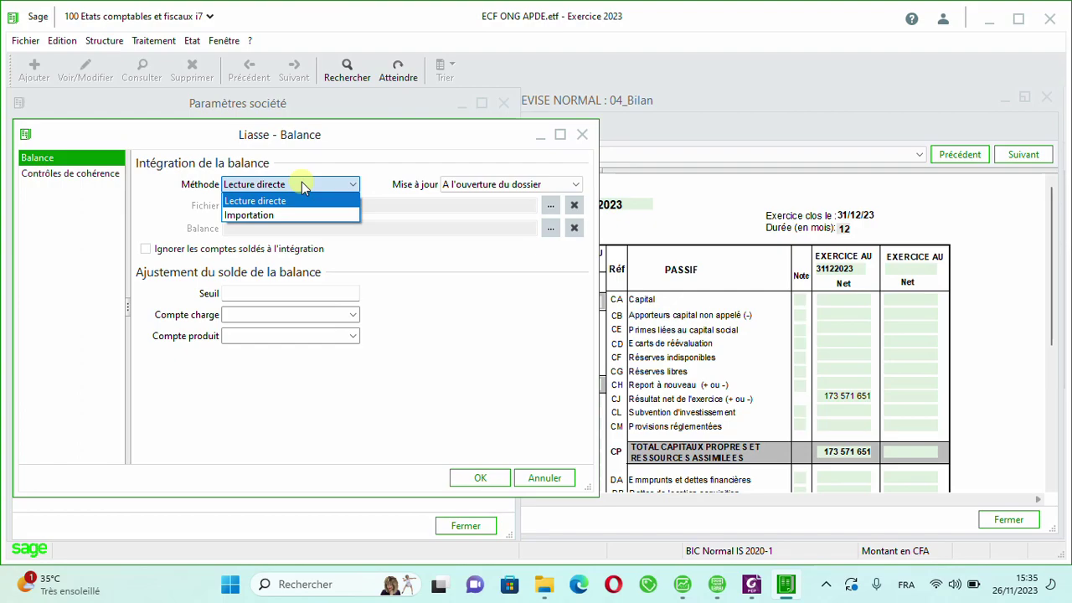
left_click(302, 182)
left_click(480, 479)
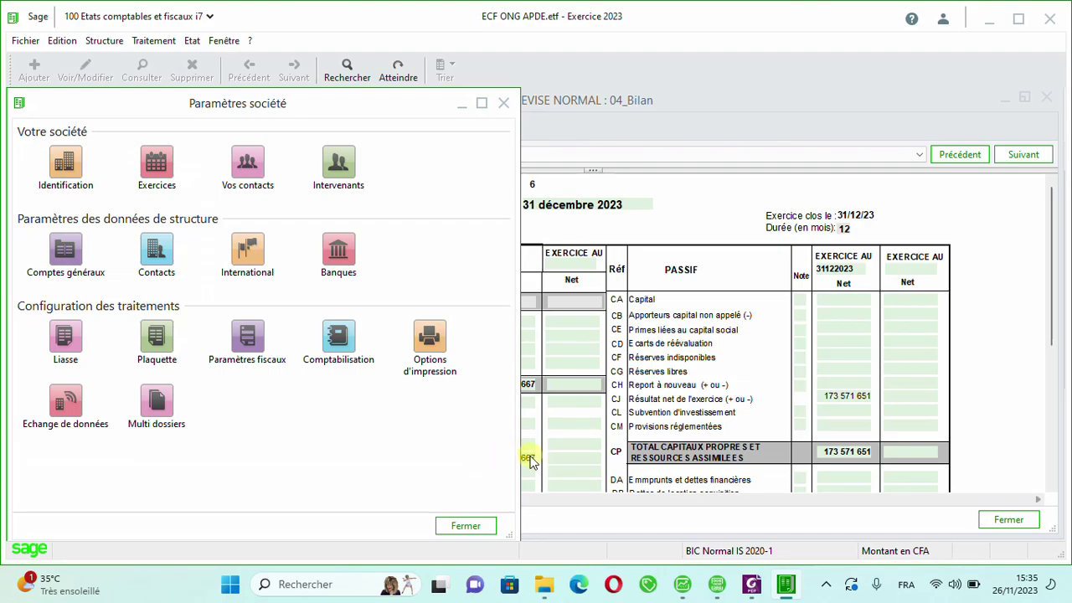
left_click(475, 525)
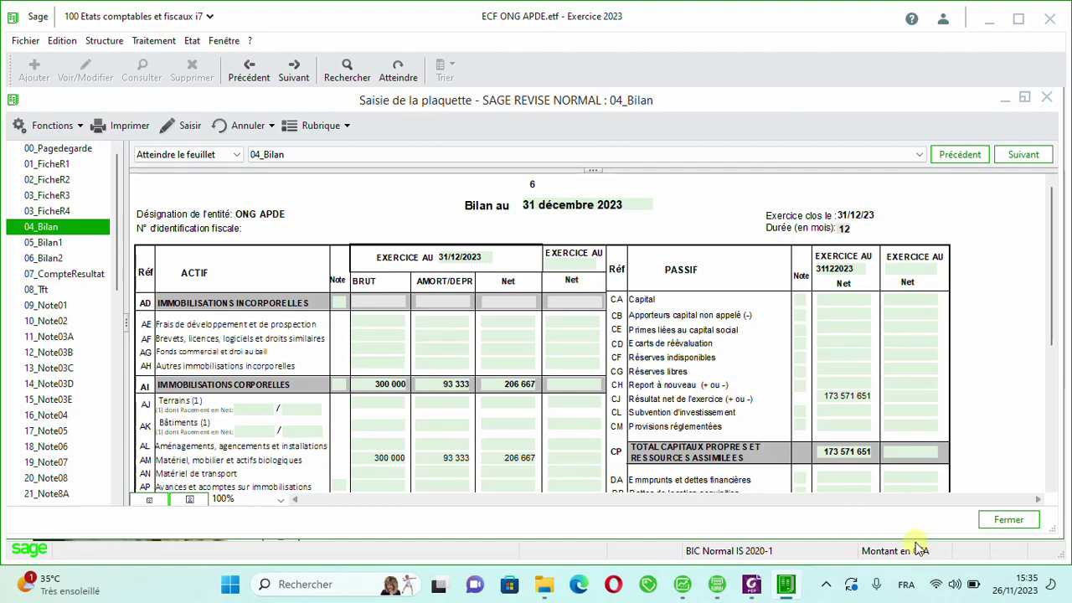
Close the plaquette entry and print all sheets of the SAGE REVISE NORMAL plaquette in FRANCS CFA to a PDF file.
left_click(1009, 520)
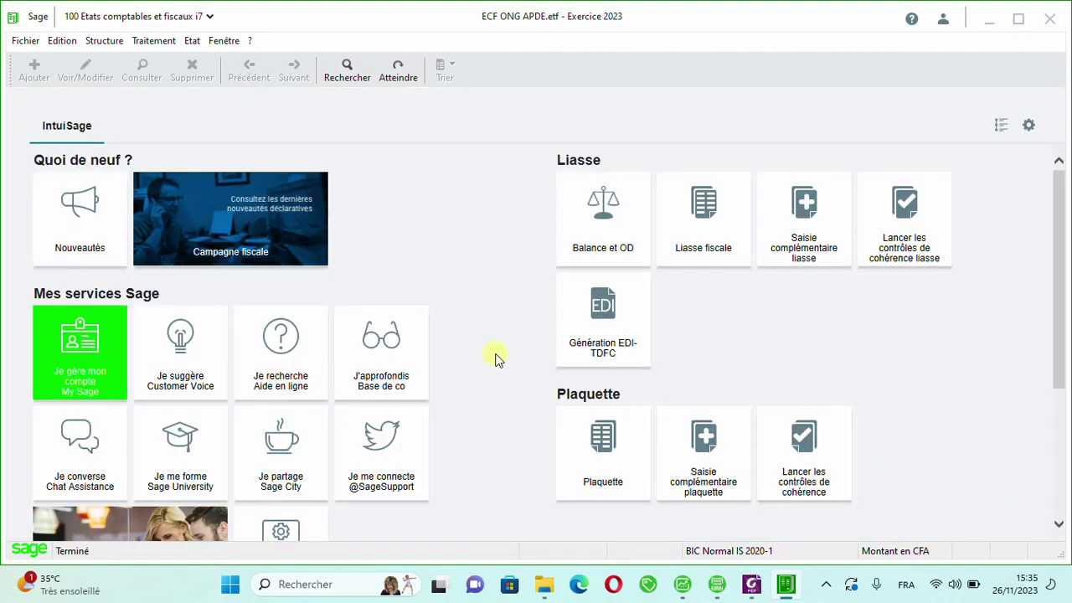
left_click(191, 40)
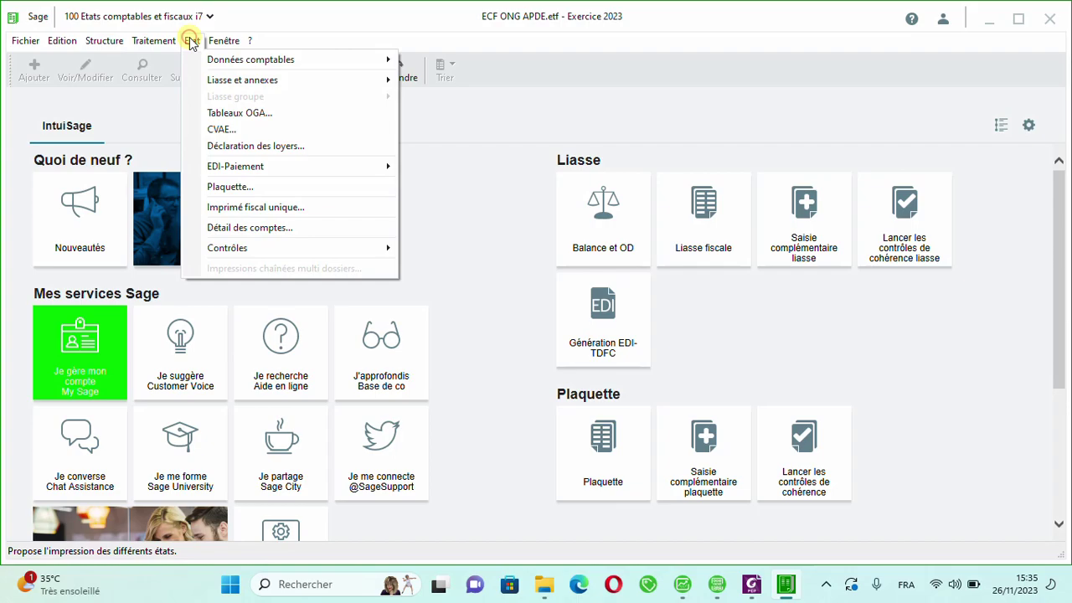
left_click(242, 191)
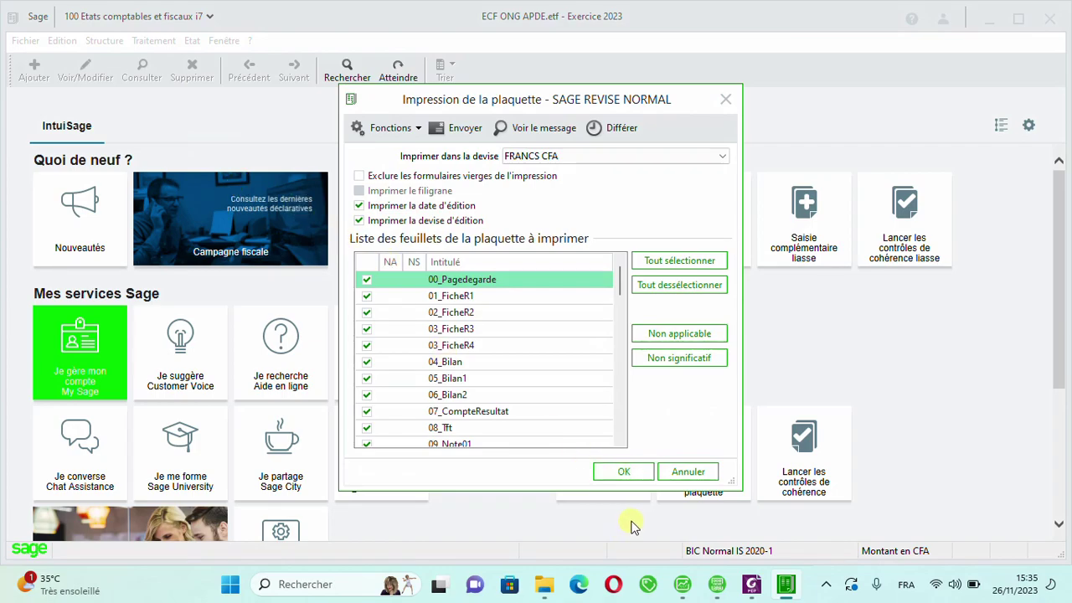
left_click(622, 474)
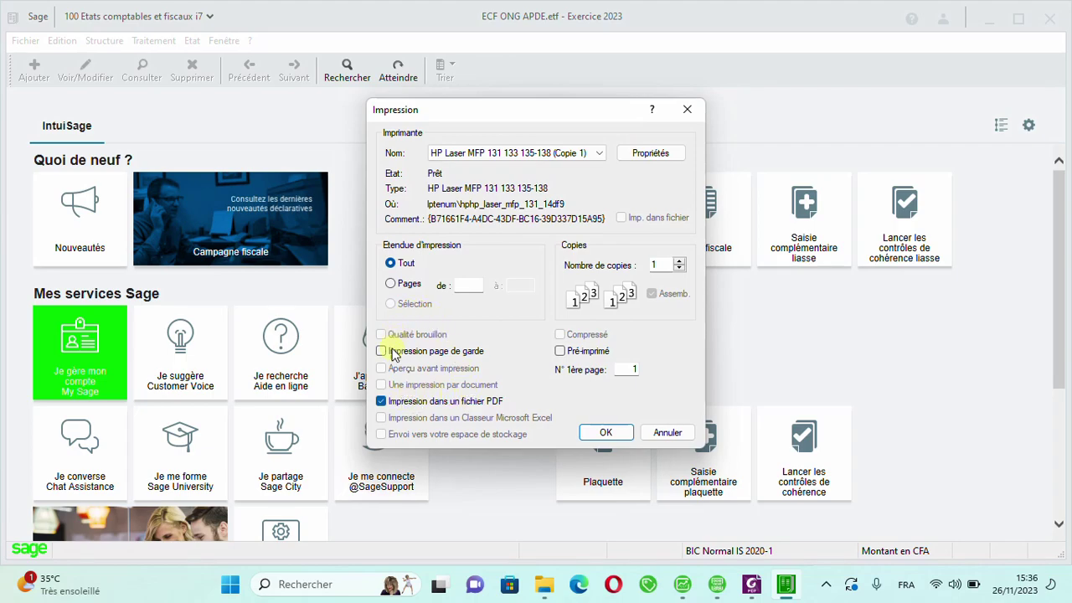
left_click(381, 401)
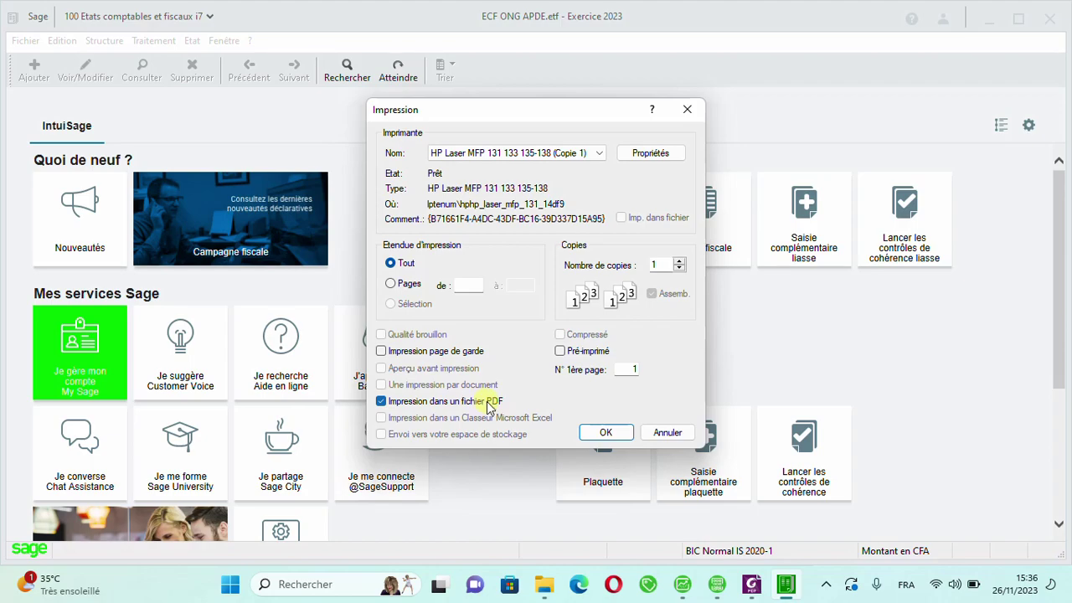
left_click(606, 432)
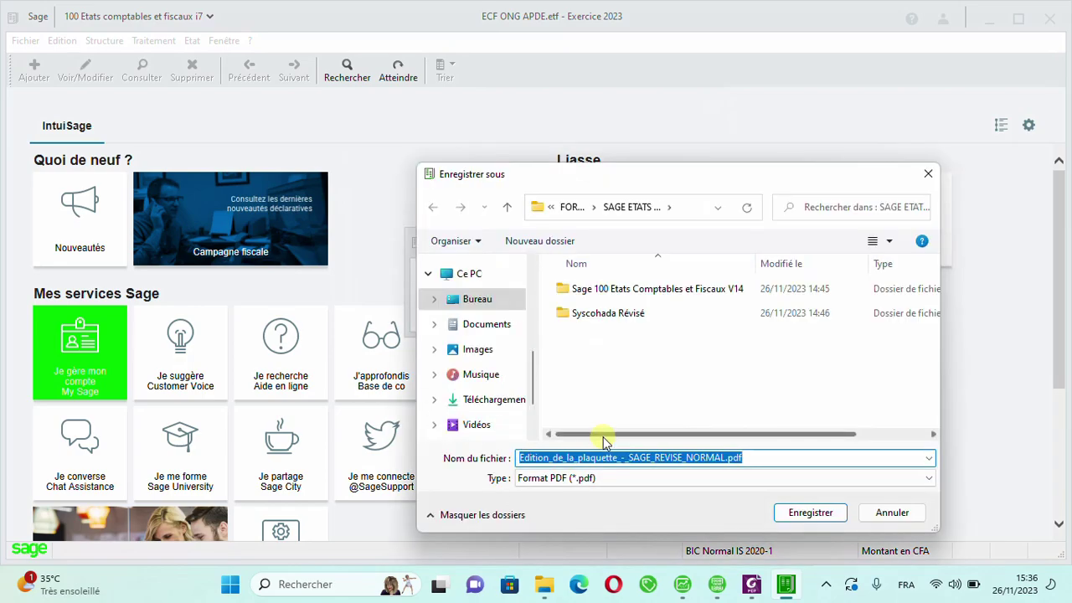
Save the PDF in the FORMATION 2023_2024 folder as Edition_de_la_plaquette_-_SAGE_REVISE_NORMAL ONG APDE.pdf.
left_click(573, 208)
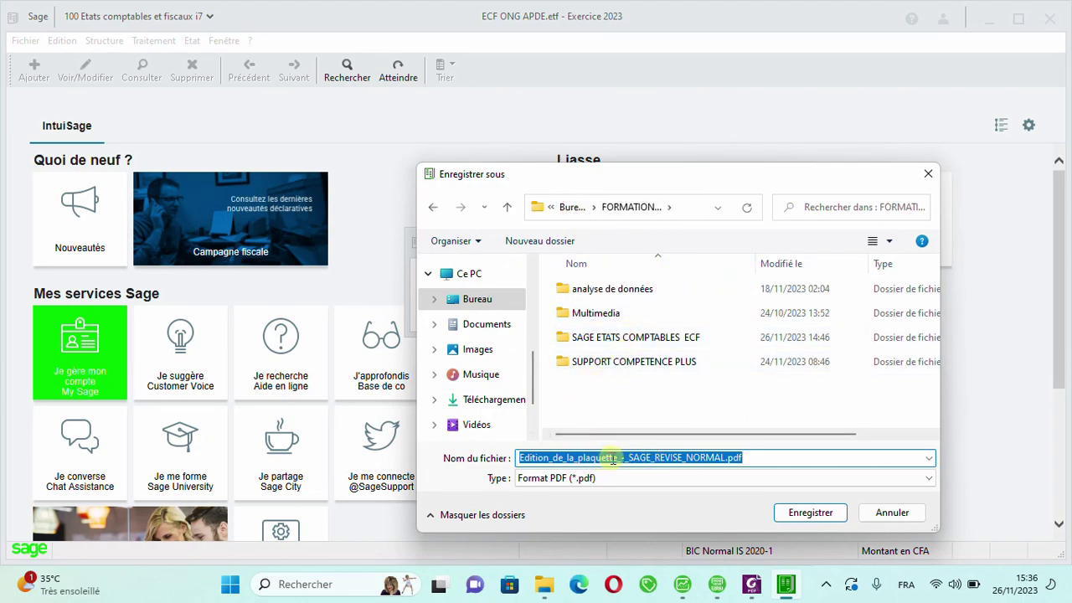
left_click(723, 457)
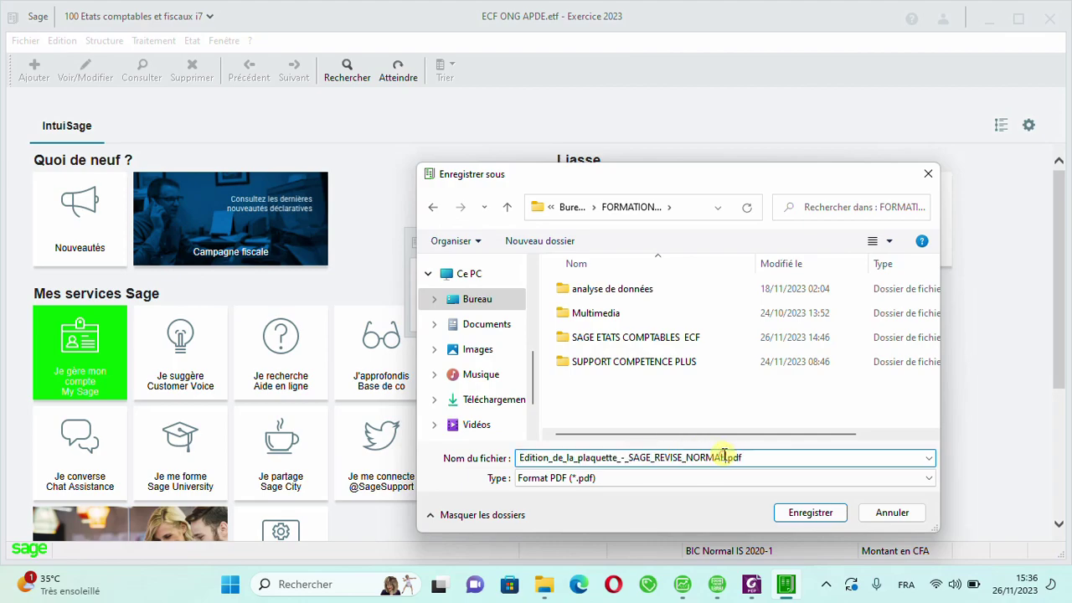
type("ONG APDE")
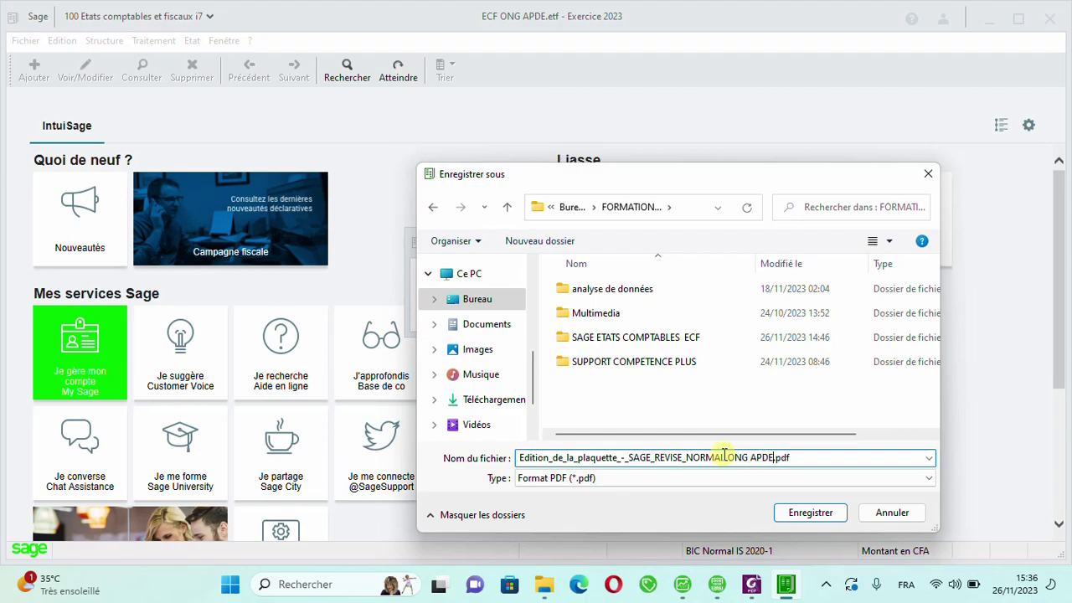
left_click(723, 458)
left_click(774, 459)
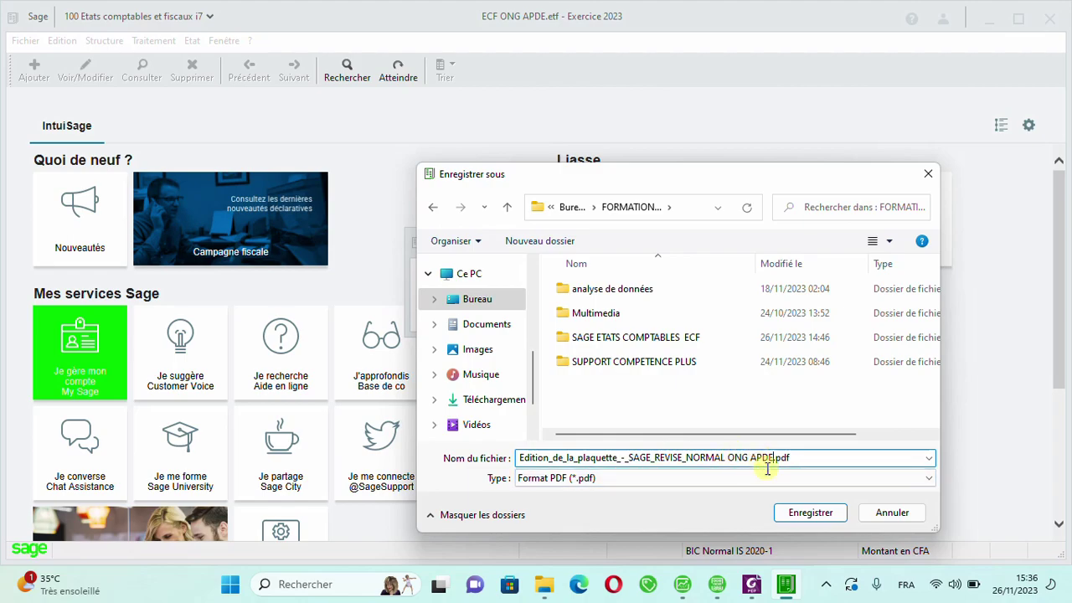
left_click(809, 514)
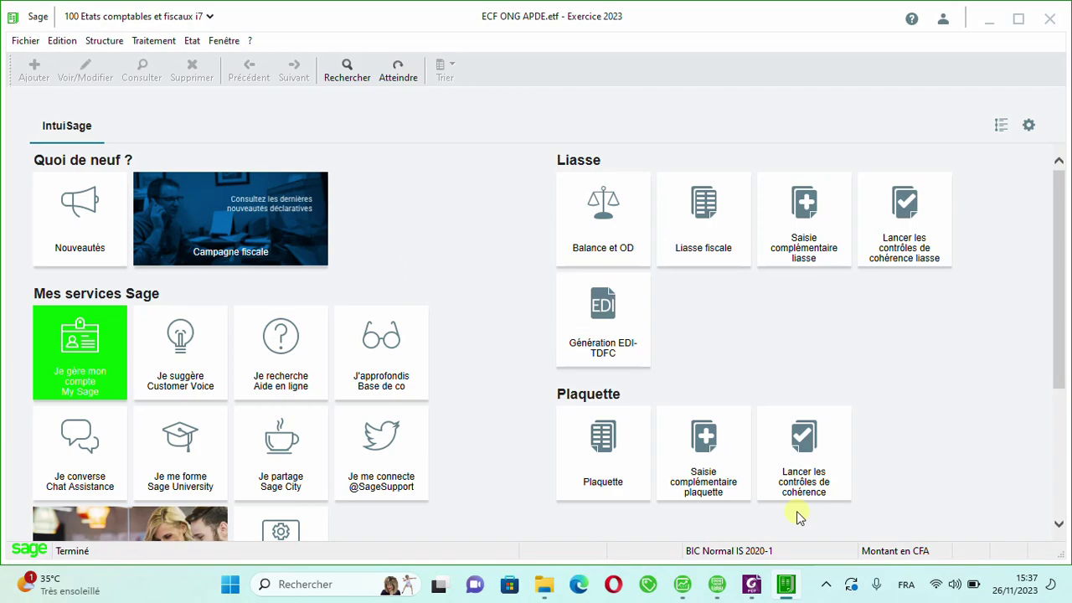
Open the exported plaquette PDF from the FORMATION 2023_2024 folder in File Explorer and review its cover, identification sheets and list of notes.
left_click(545, 590)
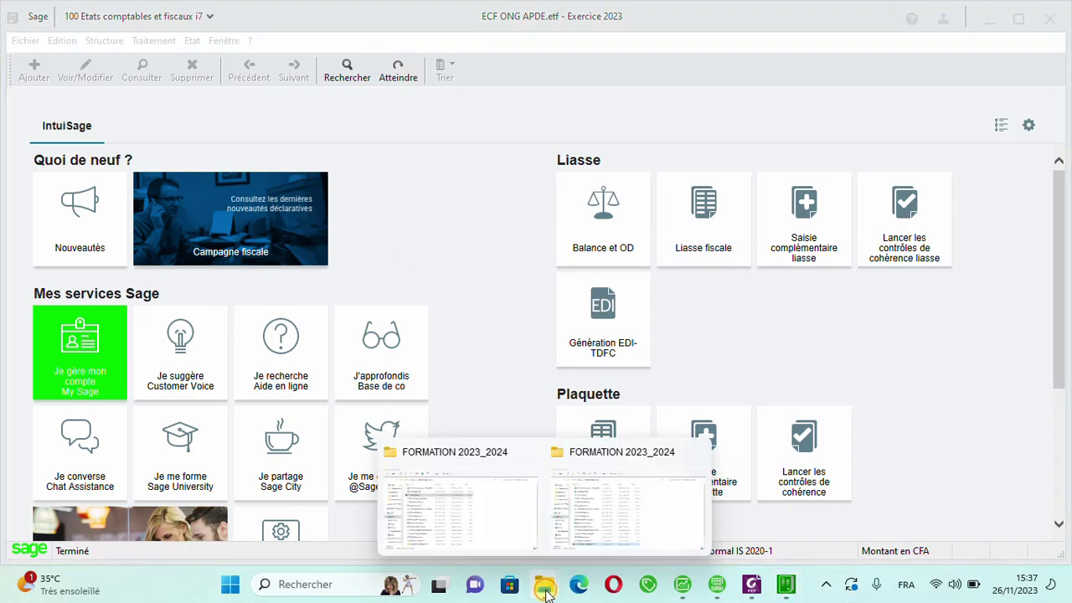
left_click(501, 529)
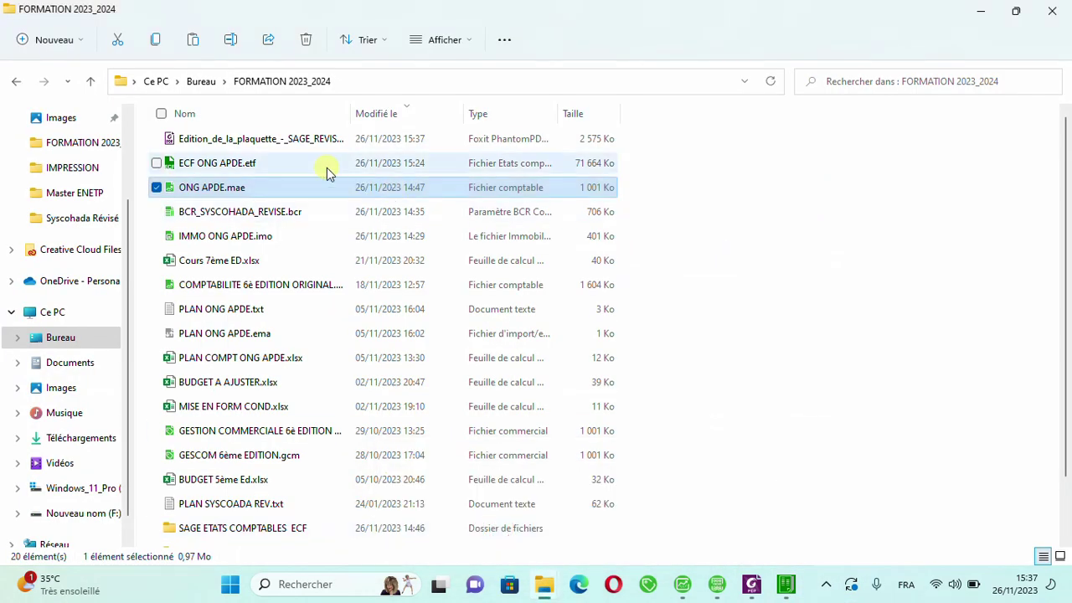
double_click(268, 142)
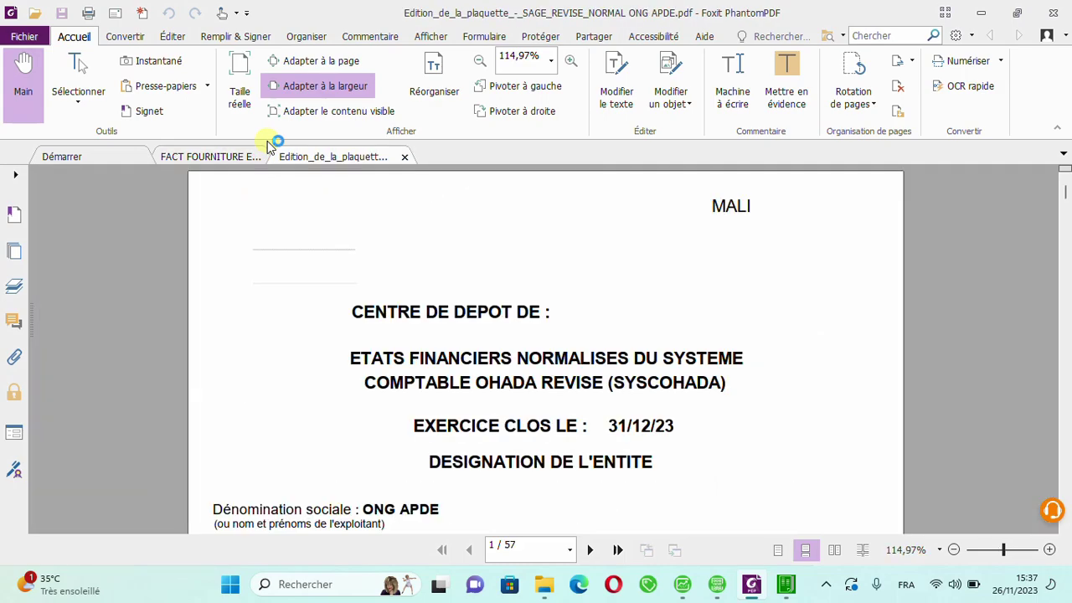
scroll(268, 145, "down", 15)
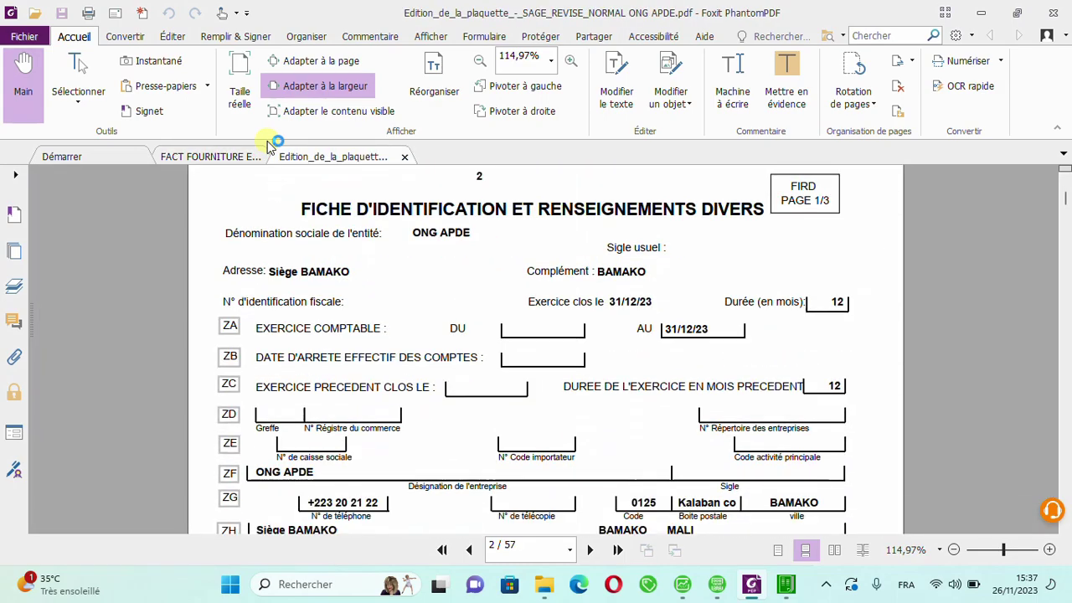
scroll(268, 146, "down", 15)
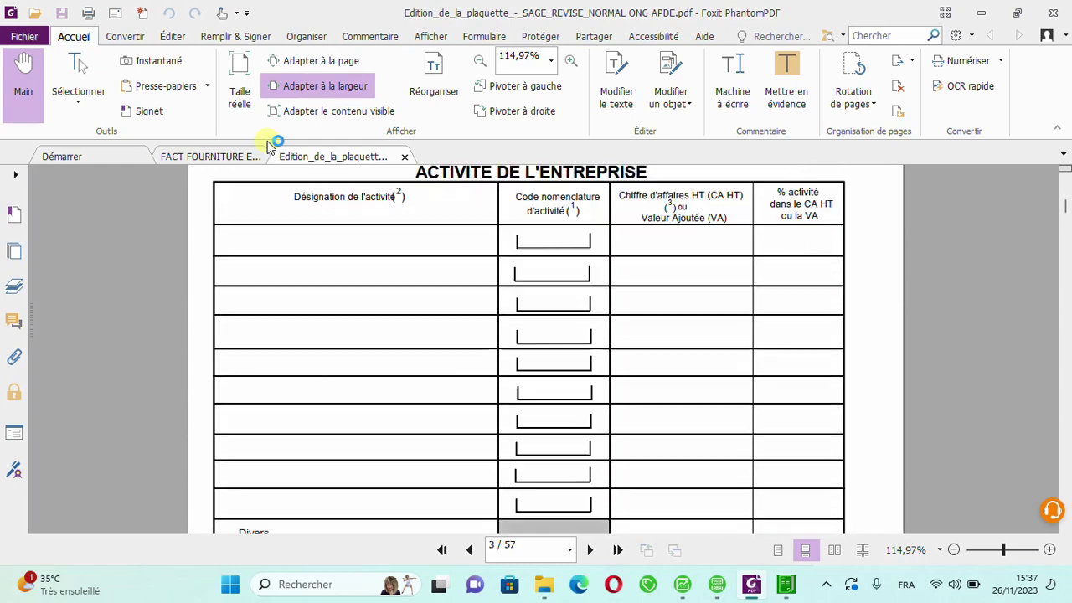
scroll(268, 146, "down", 8)
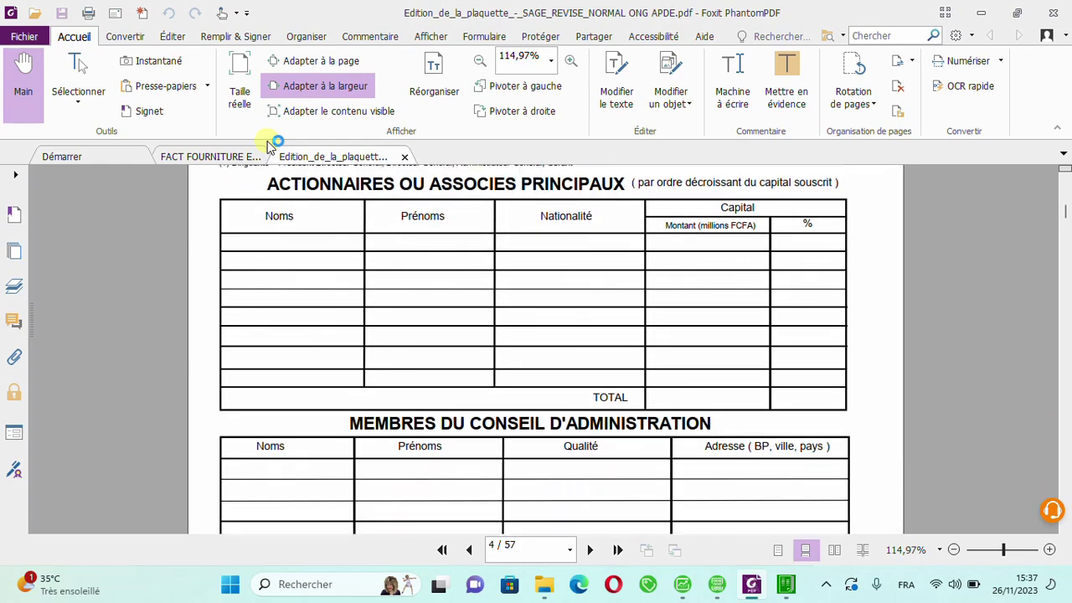
scroll(268, 146, "down", 8)
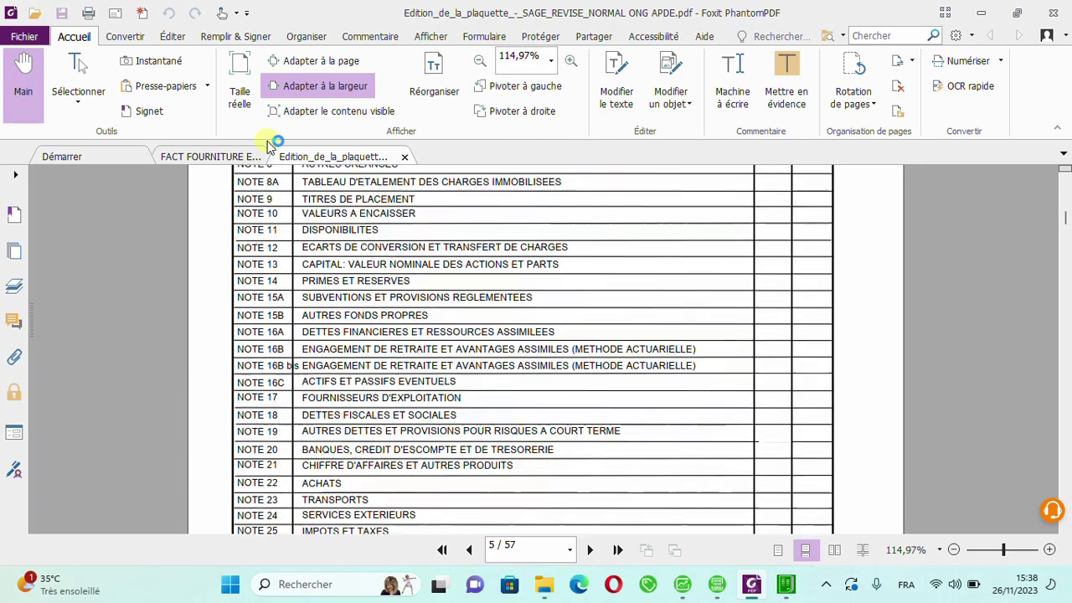
Examine the balance sheet, income statement, cash flow table and fixed-asset note in the exported plaquette PDF.
scroll(268, 146, "down", 10)
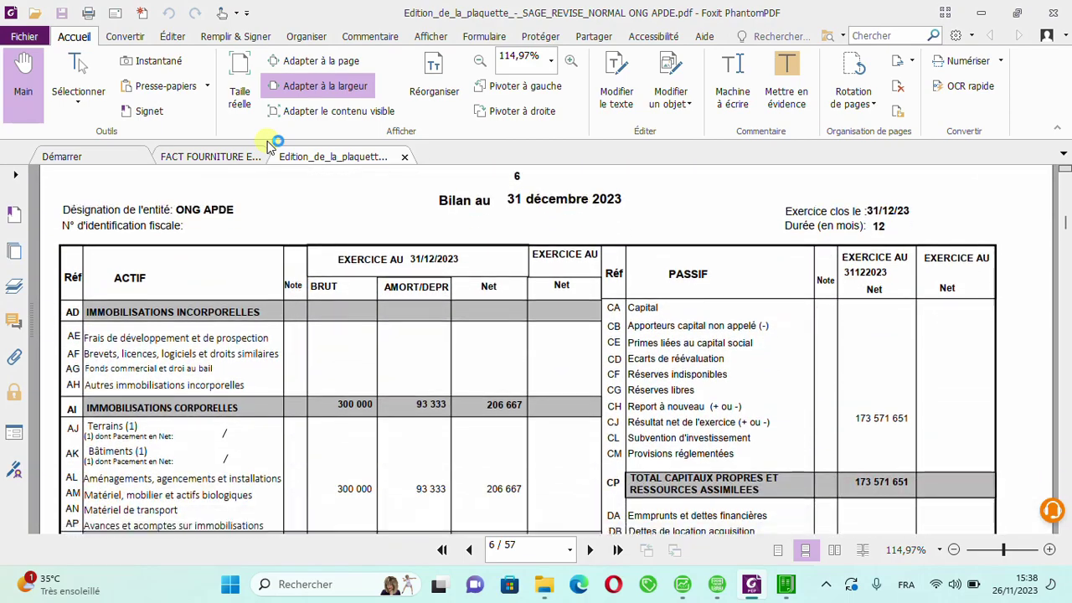
scroll(268, 146, "down", 10)
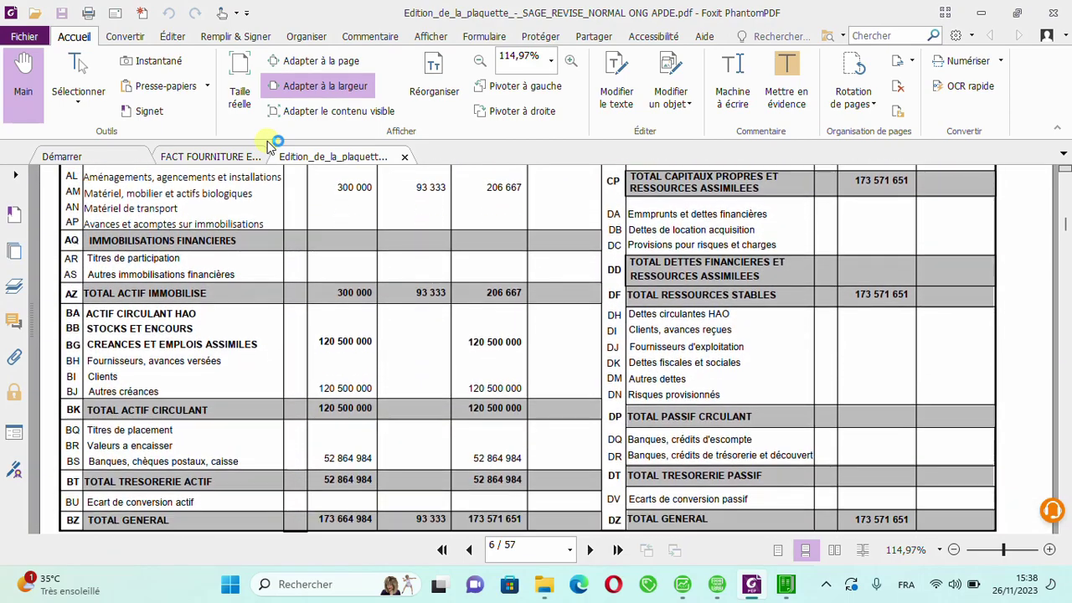
scroll(268, 146, "down", 5)
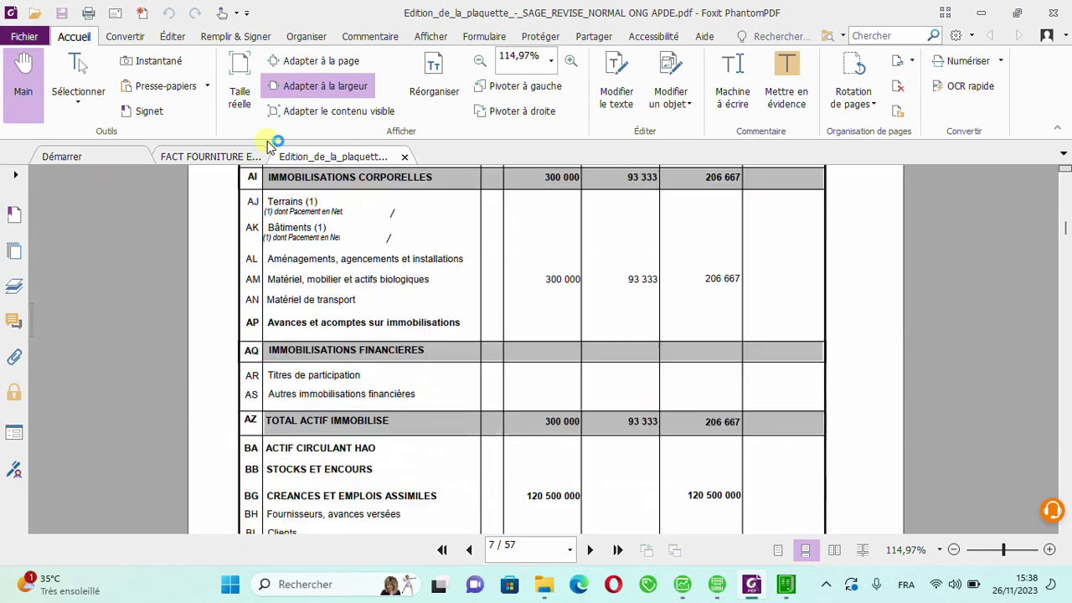
scroll(268, 146, "down", 5)
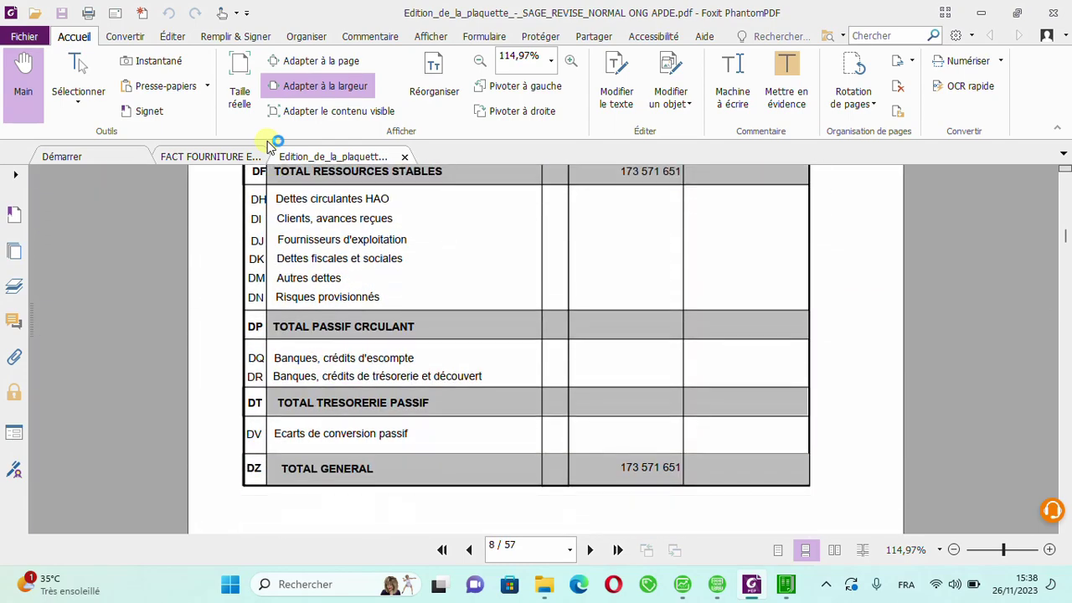
scroll(268, 145, "down", 5)
scroll(268, 146, "down", 3)
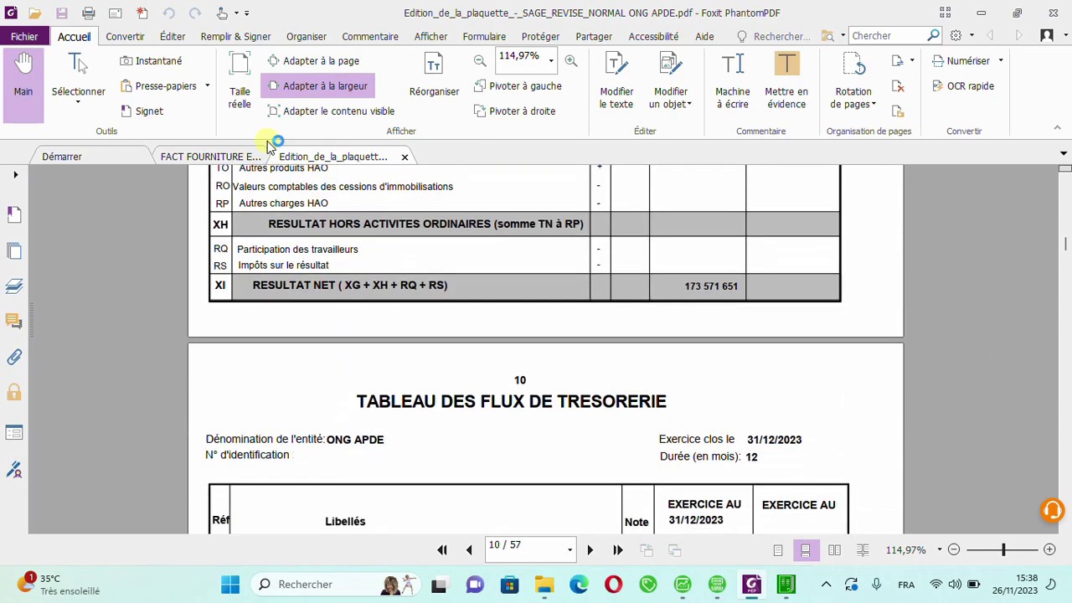
scroll(268, 146, "down", 3)
scroll(268, 145, "down", 3)
scroll(268, 146, "down", 20)
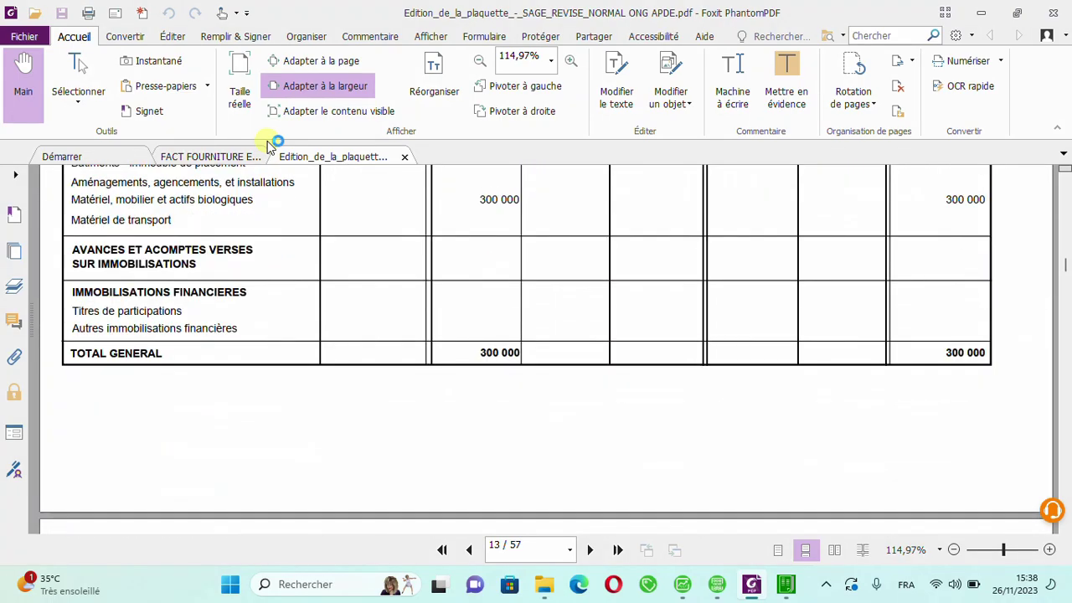
Examine the notes on fixed-asset depreciation, revaluation, financial assets, HAO receivables and stocks on pages 15 to 20 of the plaquette PDF.
scroll(268, 146, "down", 20)
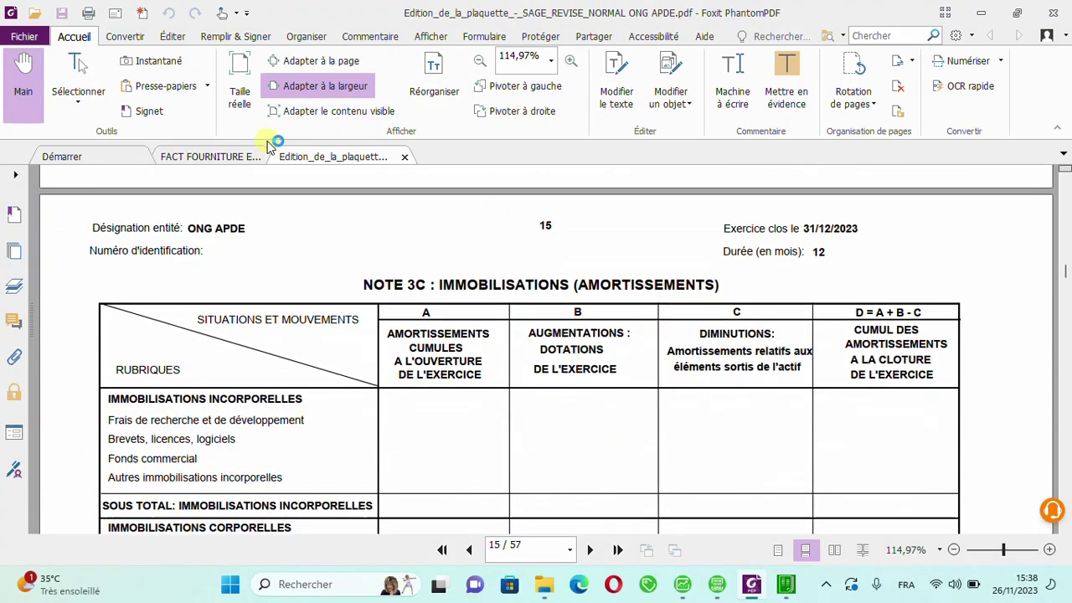
scroll(268, 146, "down", 20)
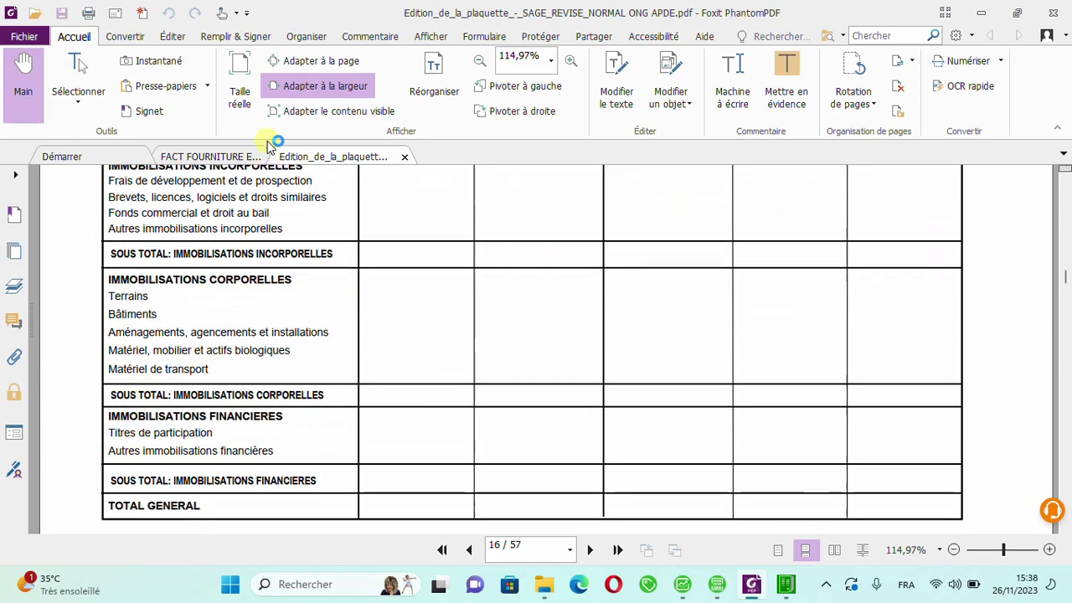
scroll(268, 146, "down", 5)
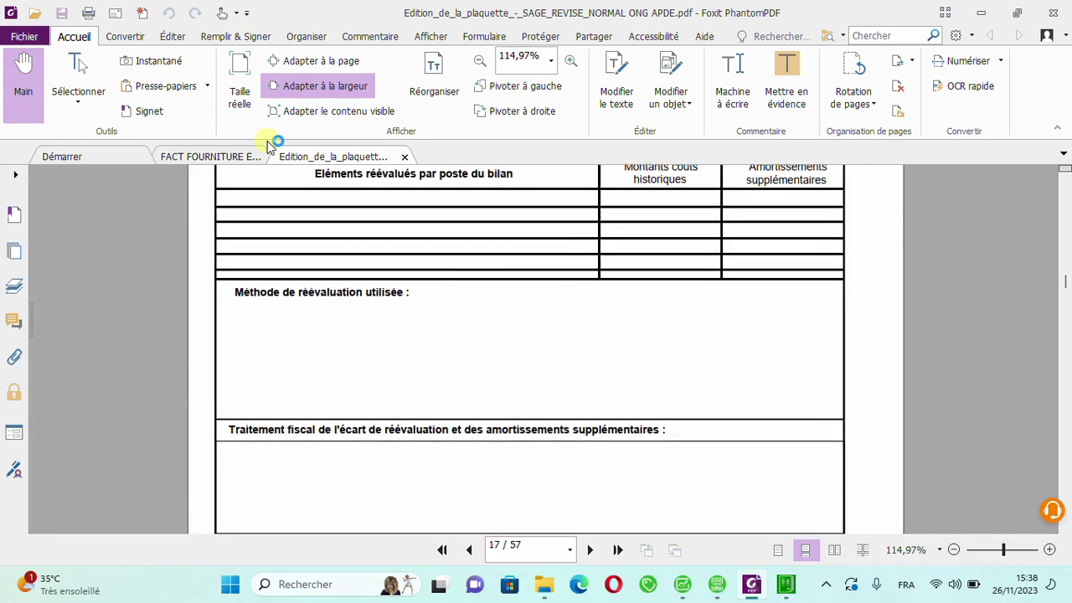
scroll(268, 145, "down", 5)
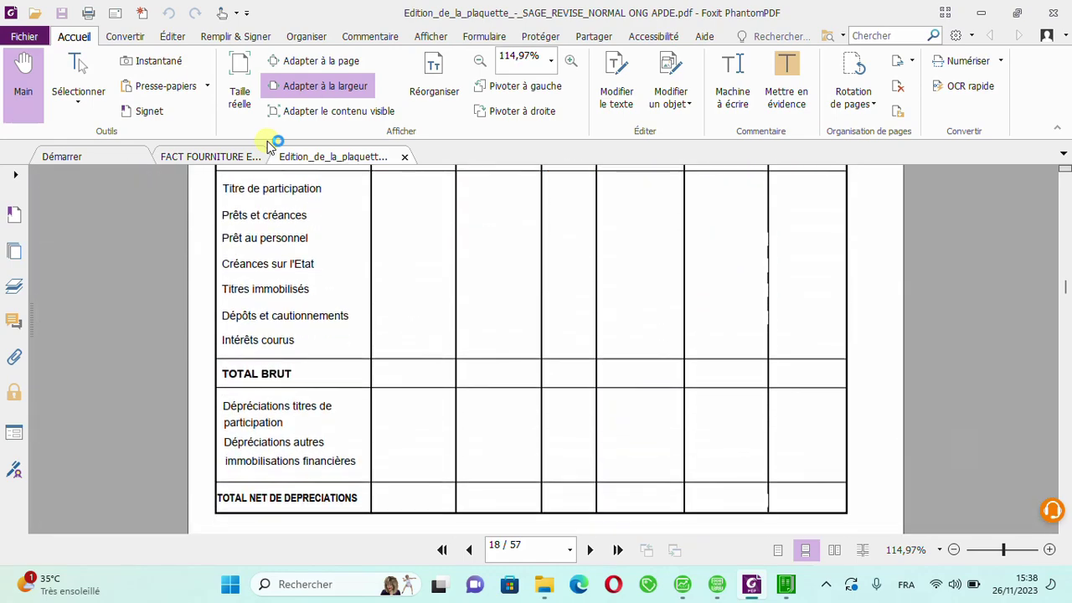
scroll(268, 145, "down", 8)
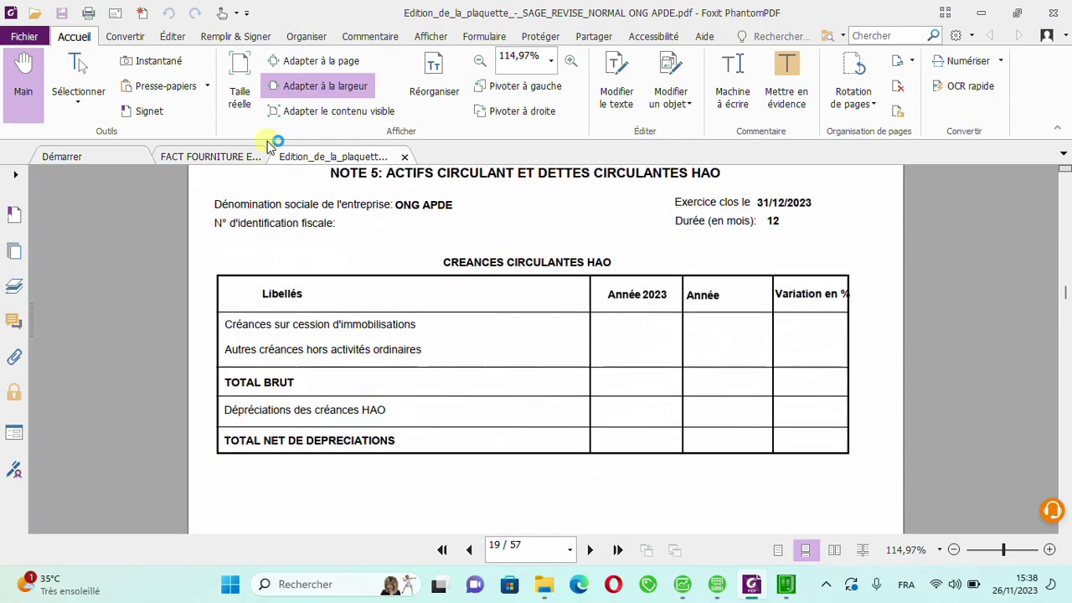
scroll(268, 146, "down", 8)
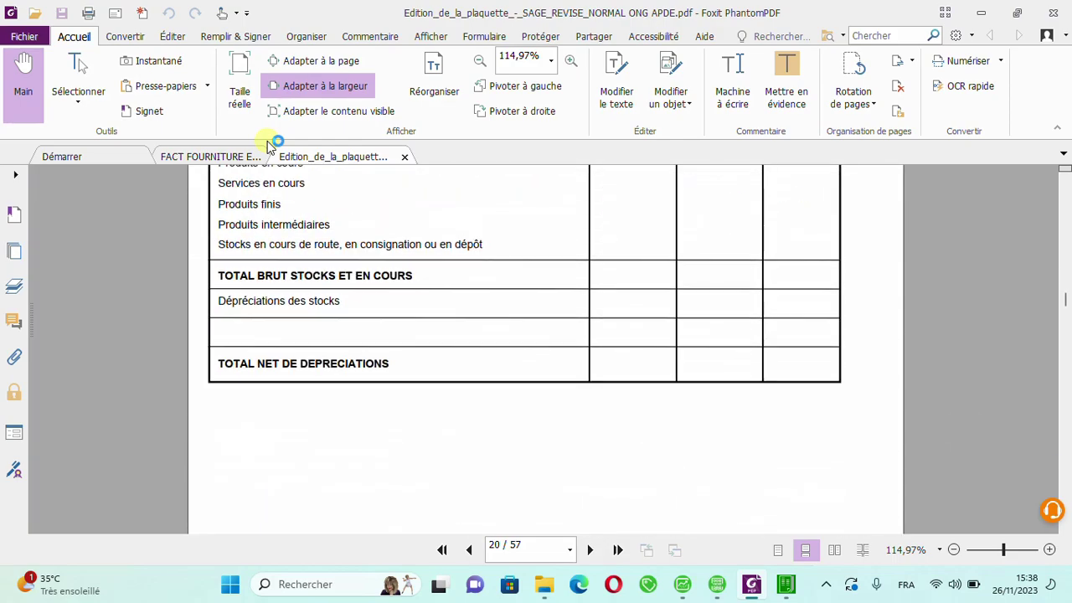
scroll(268, 145, "up", 2)
scroll(269, 146, "down", 20)
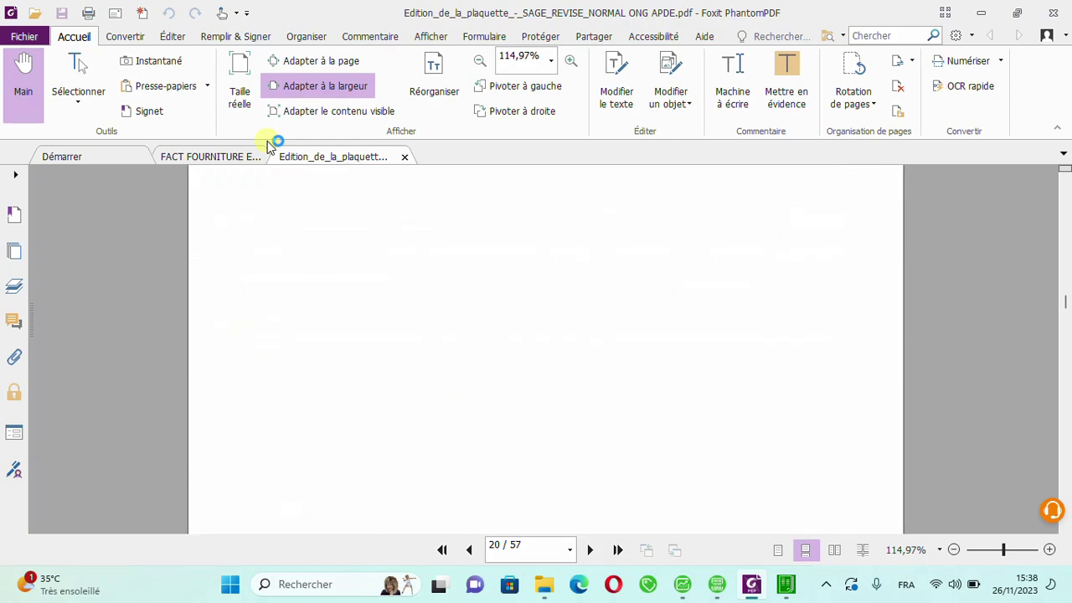
Review Note 8 on other receivables, Note 8A on deferred charges, Notes 9 and 10, and the cash note on page 26.
scroll(268, 146, "down", 15)
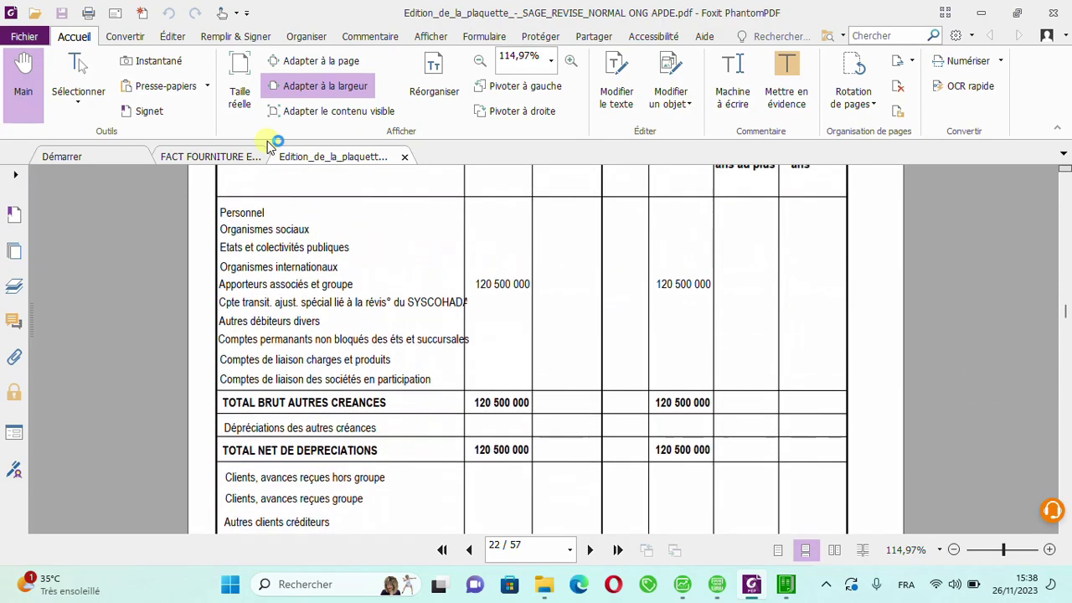
scroll(268, 146, "up", 3)
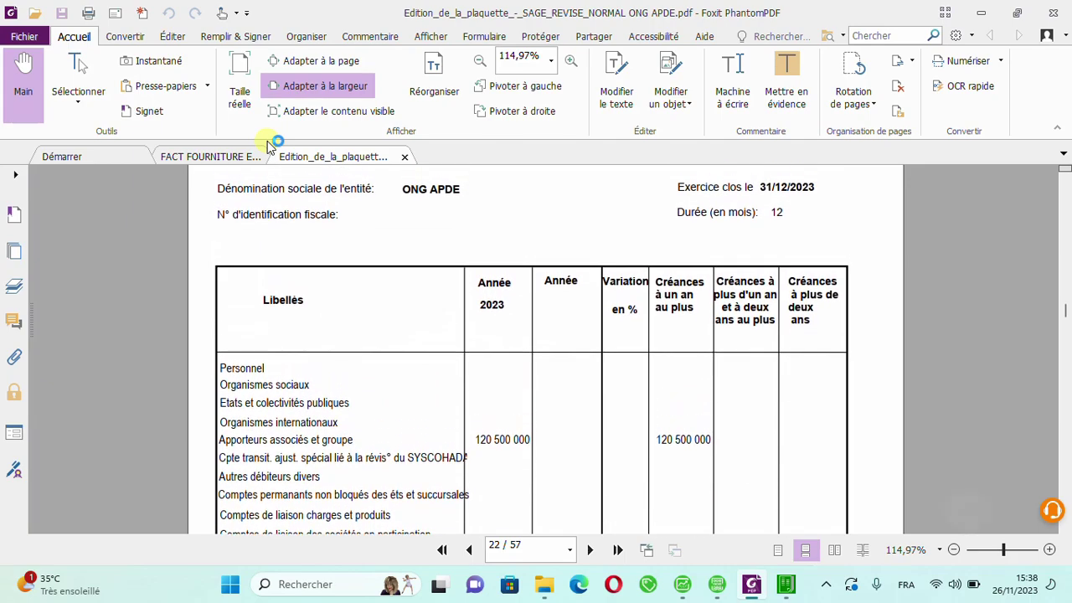
scroll(268, 146, "up", 1)
scroll(268, 146, "down", 1)
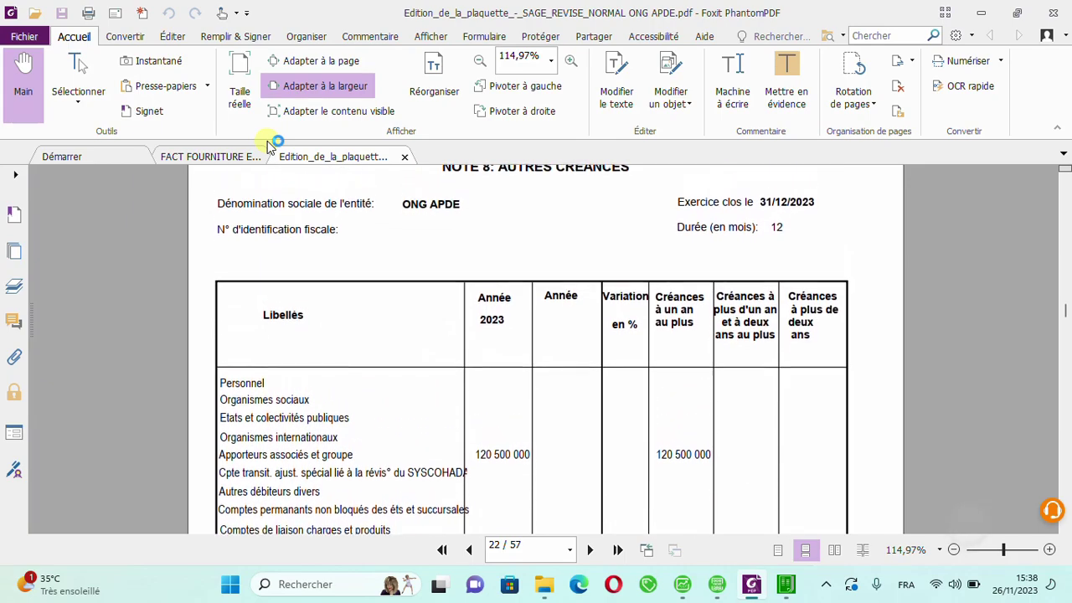
scroll(268, 146, "down", 10)
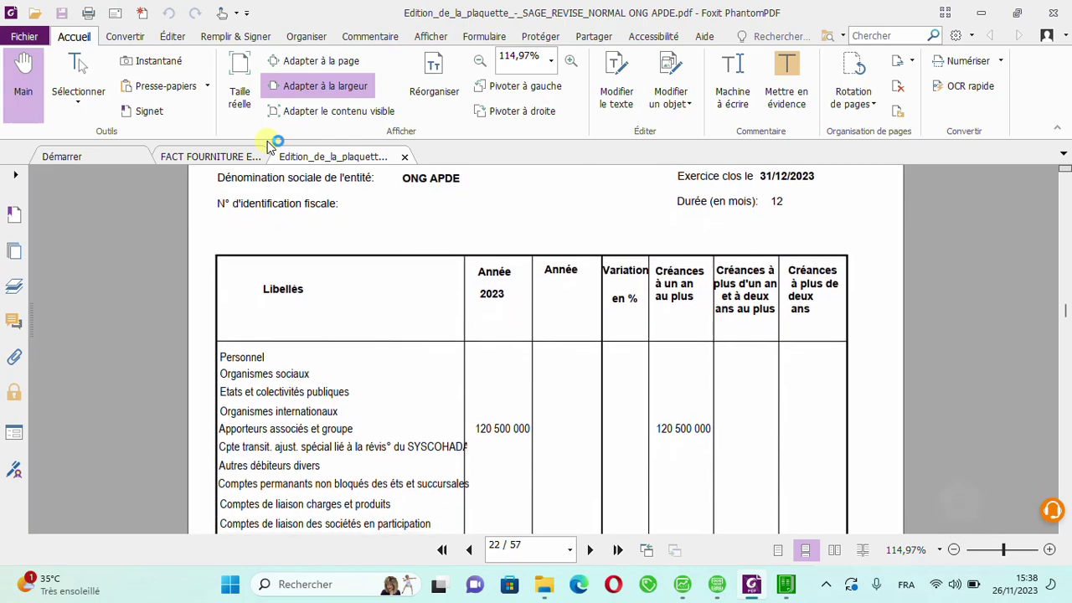
scroll(269, 146, "down", 10)
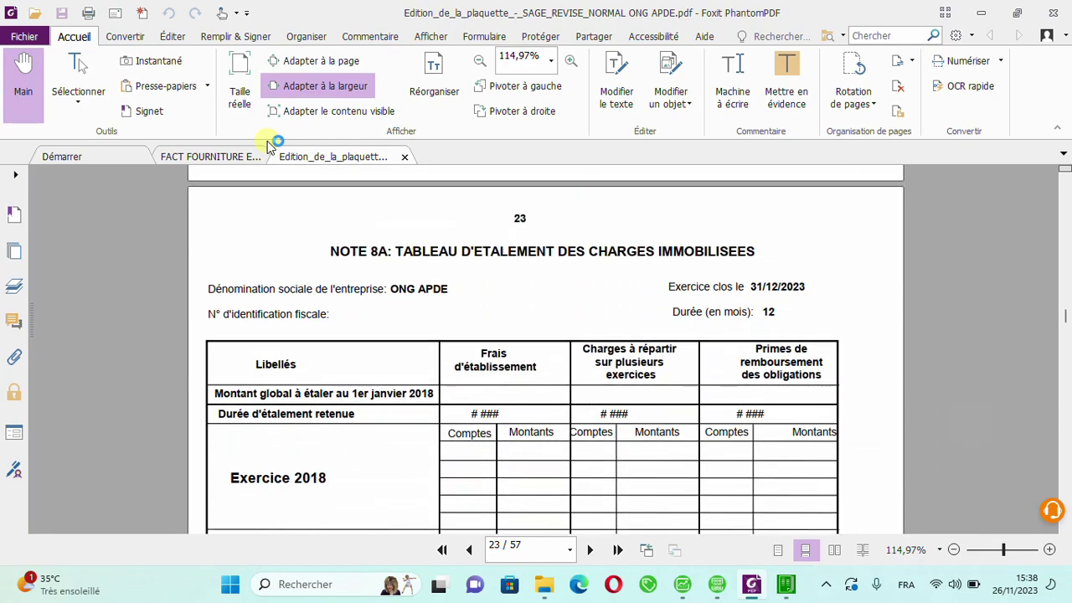
scroll(268, 146, "down", 10)
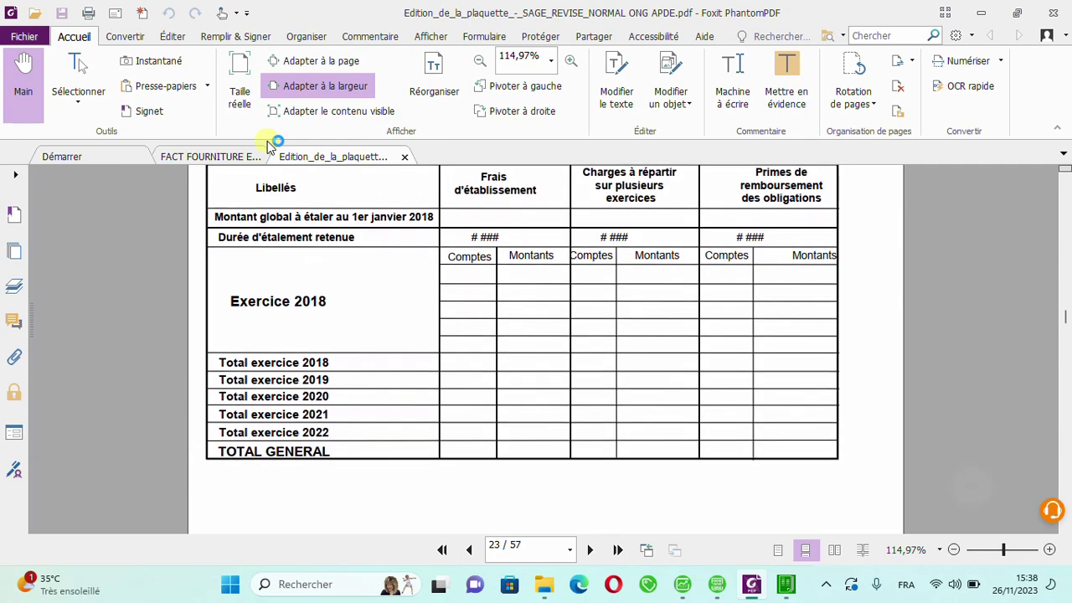
scroll(268, 145, "down", 10)
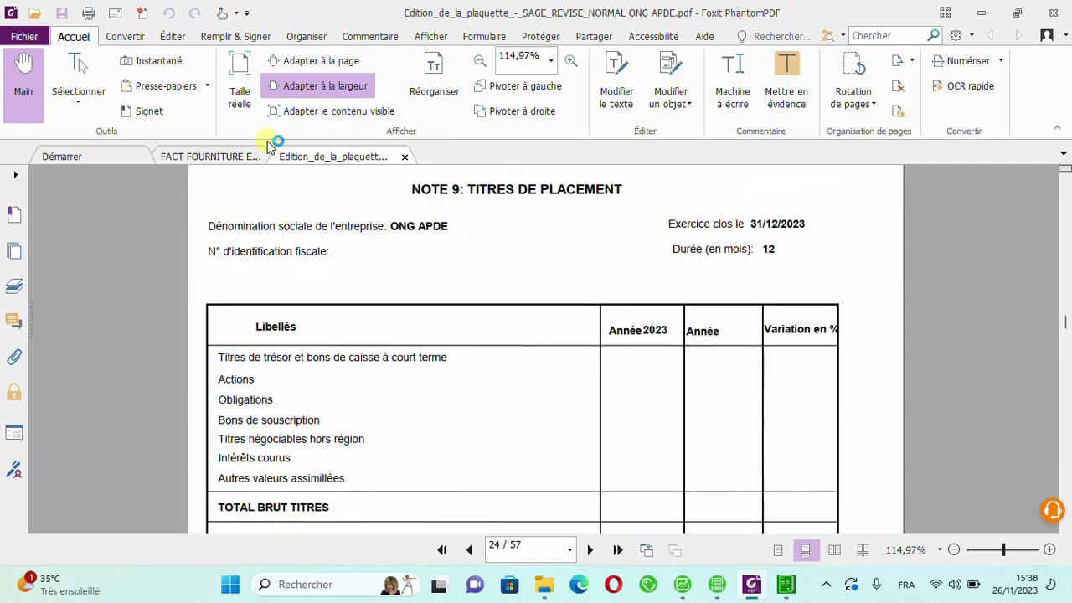
scroll(268, 146, "down", 10)
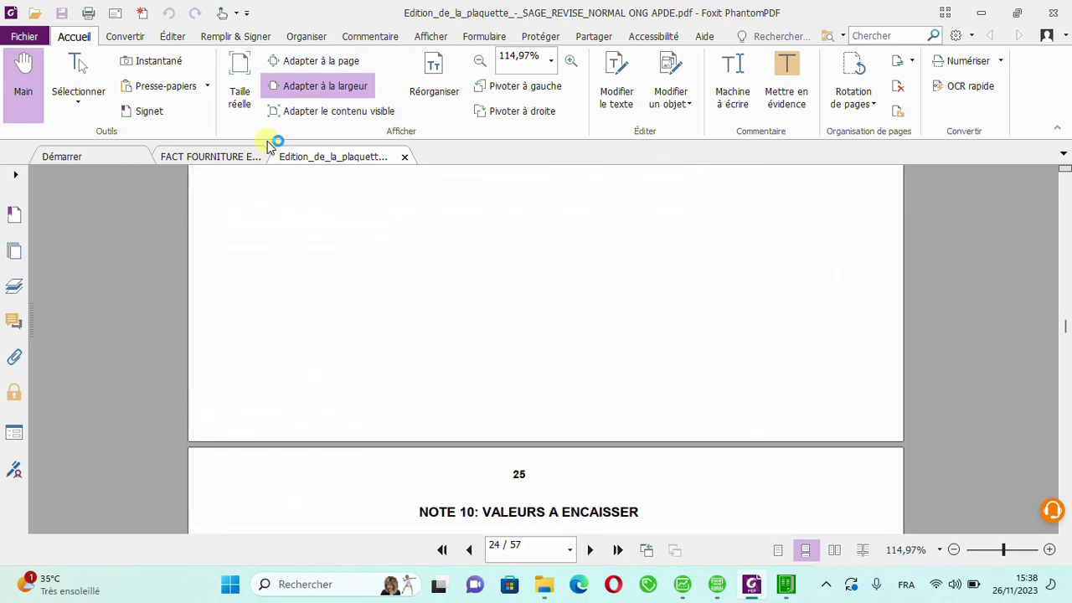
scroll(268, 145, "down", 8)
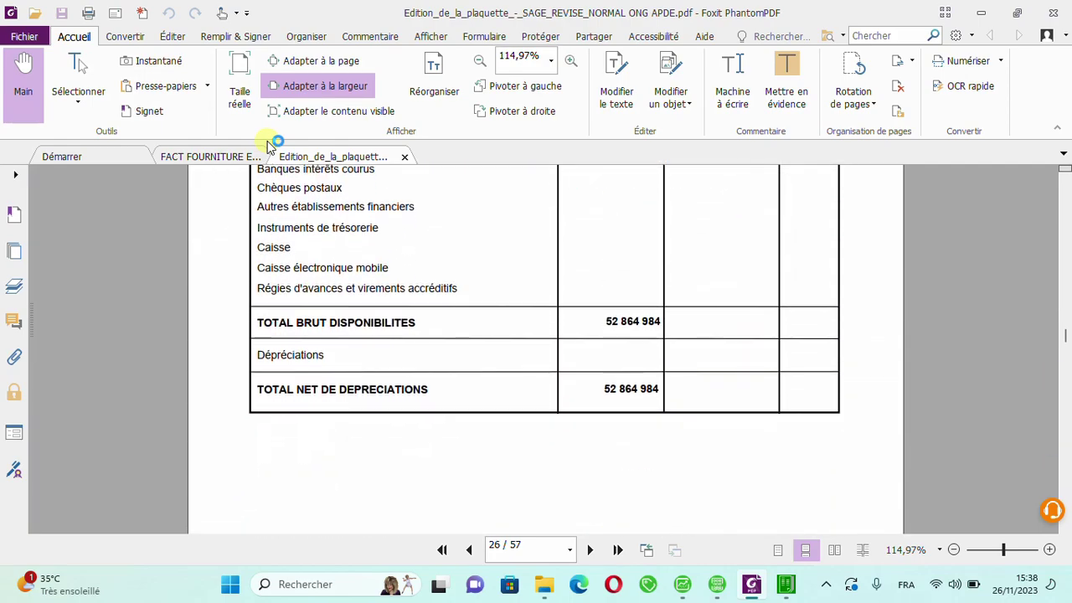
scroll(268, 146, "down", 10)
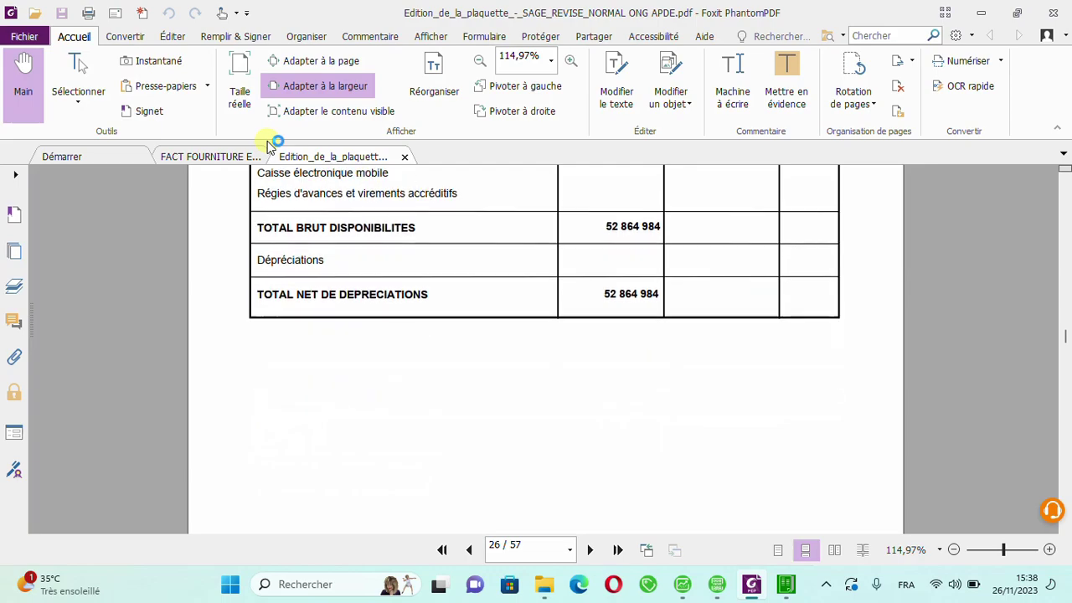
Review the notes on charge transfers, subsidies and regulated provisions, retirement commitments, and tax and social debts on pages 27 to 38.
scroll(268, 145, "down", 12)
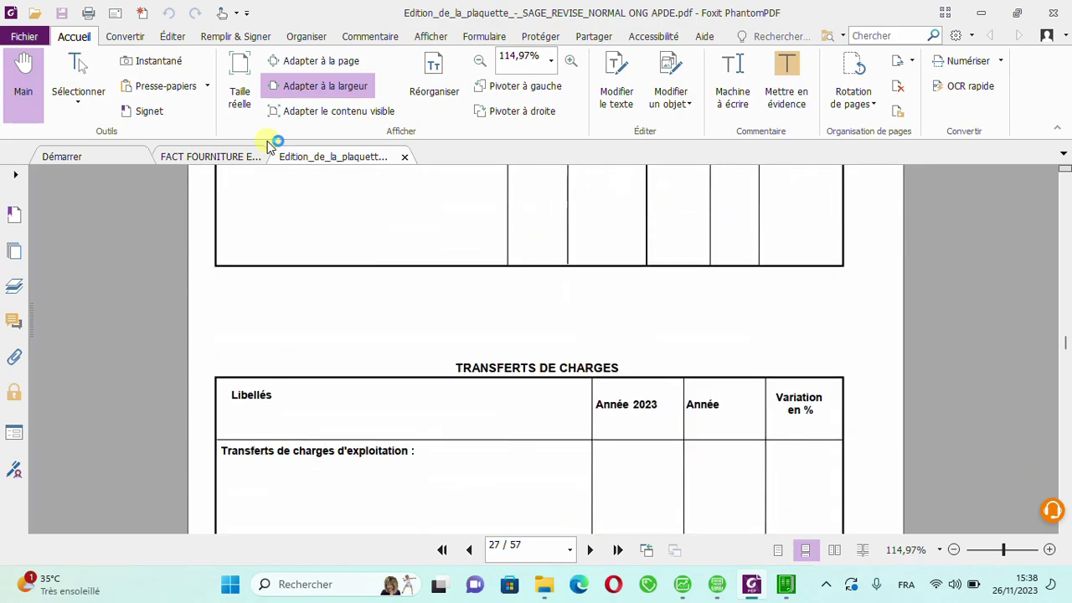
scroll(268, 145, "down", 12)
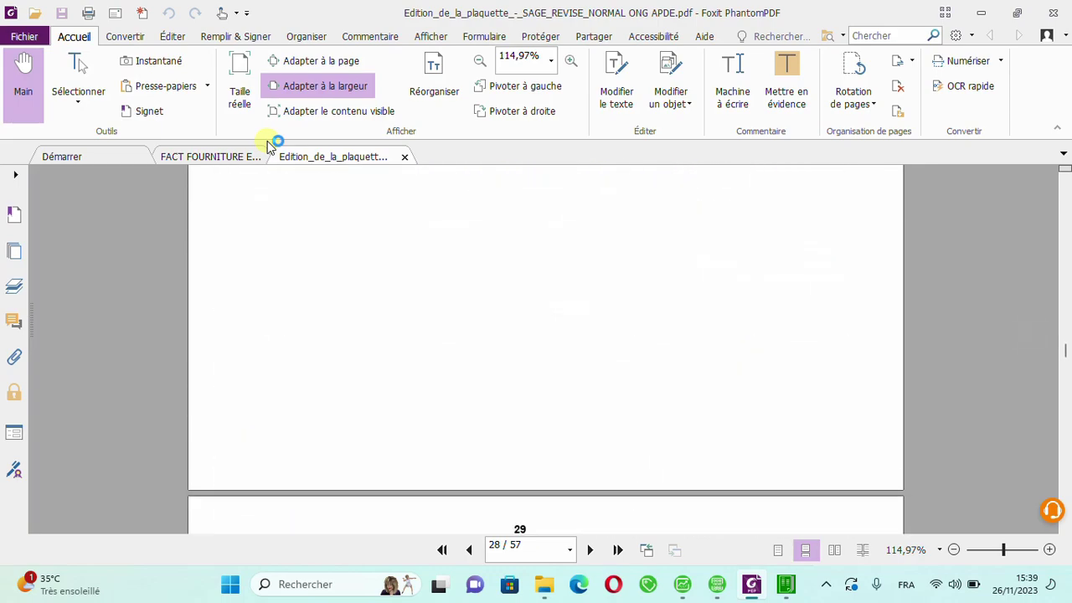
scroll(268, 146, "down", 12)
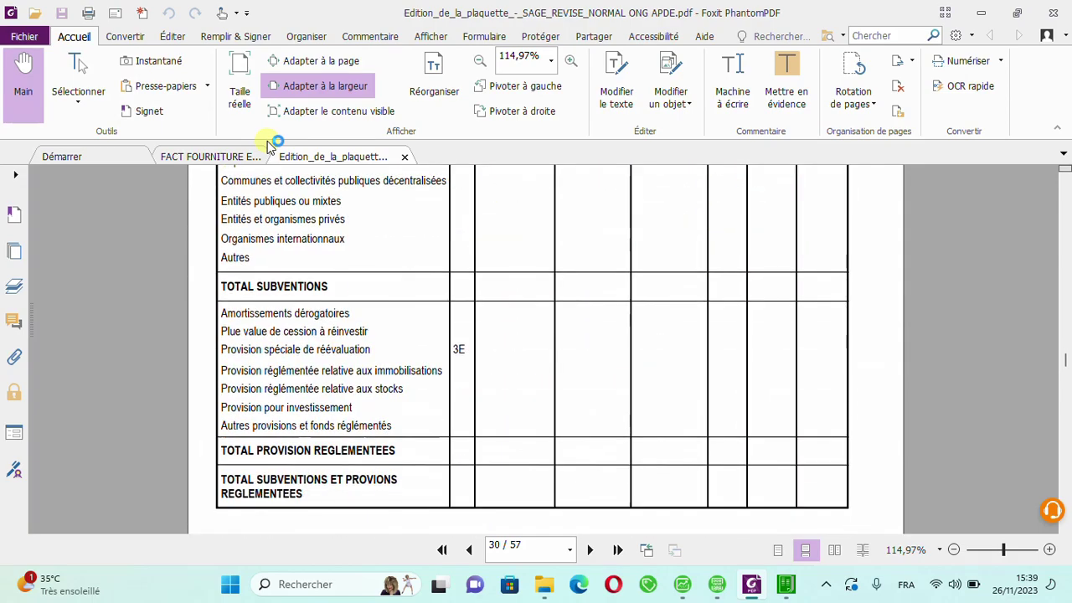
scroll(268, 146, "down", 12)
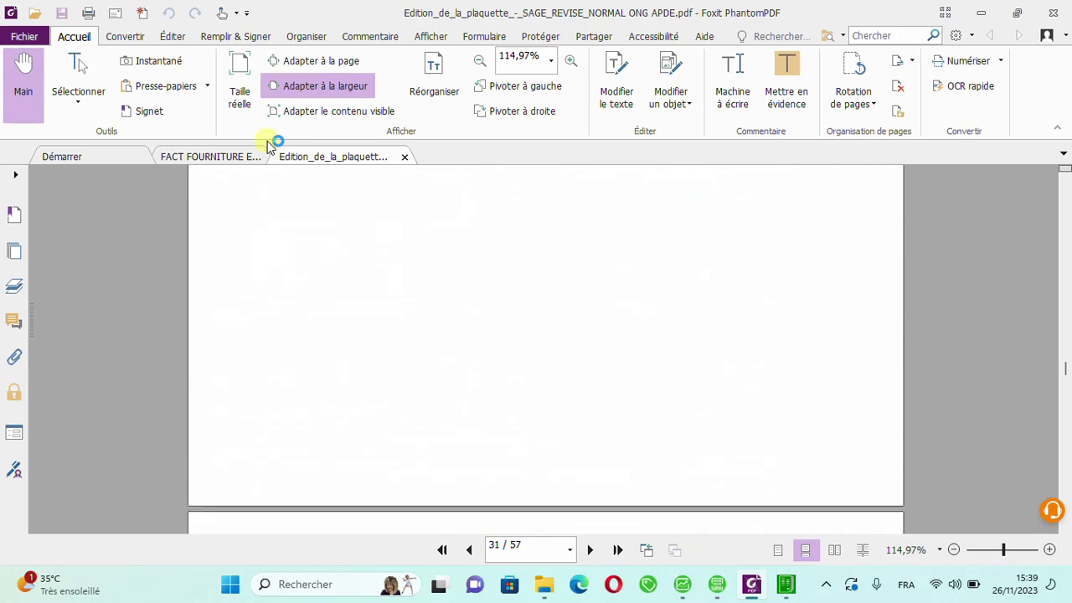
scroll(268, 146, "down", 12)
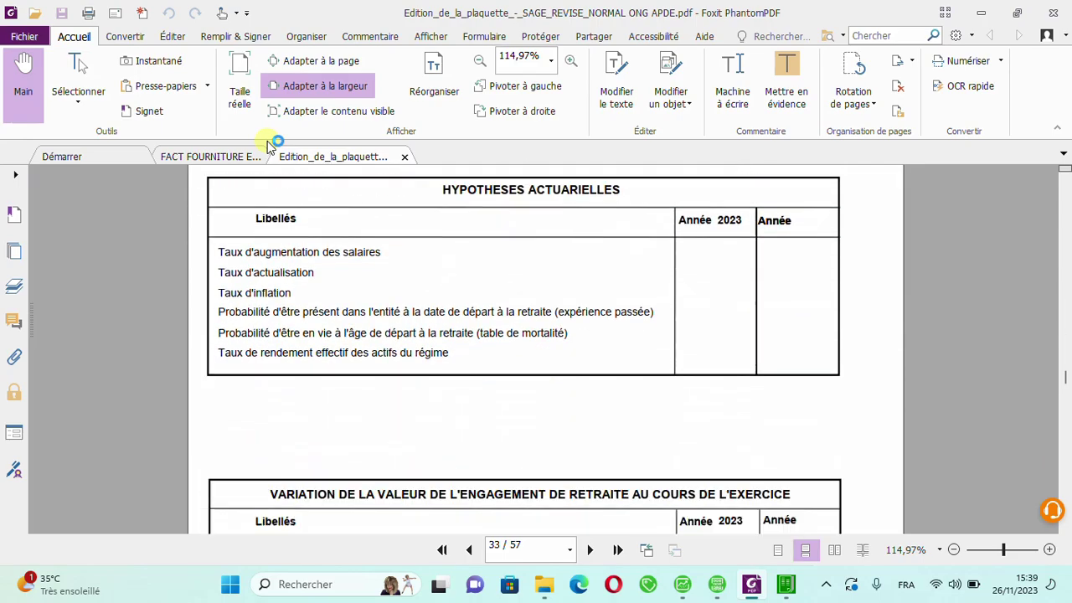
scroll(268, 146, "down", 12)
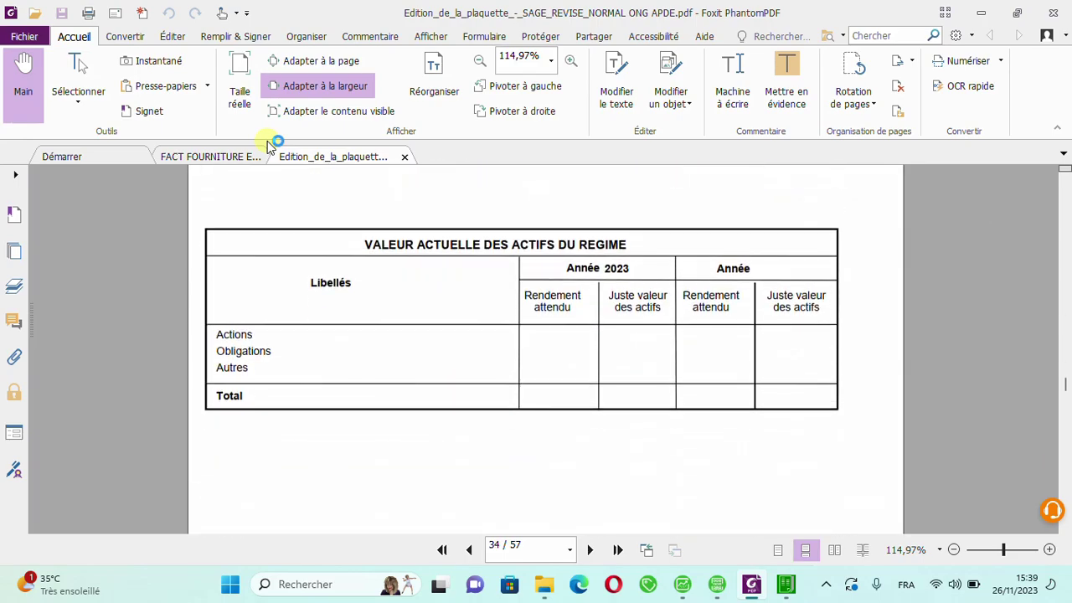
scroll(268, 145, "down", 12)
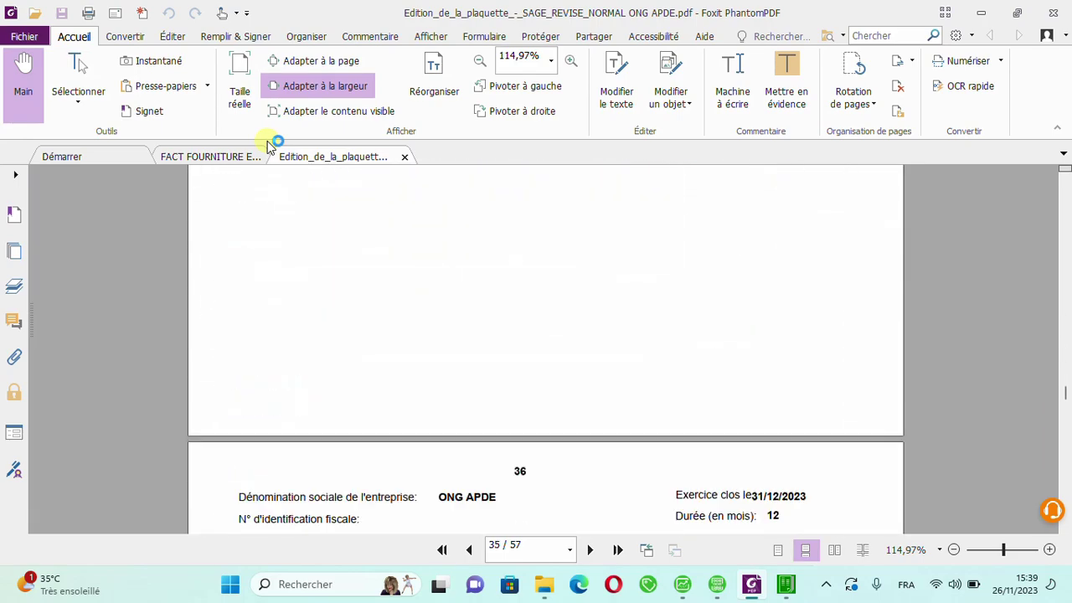
scroll(268, 146, "down", 12)
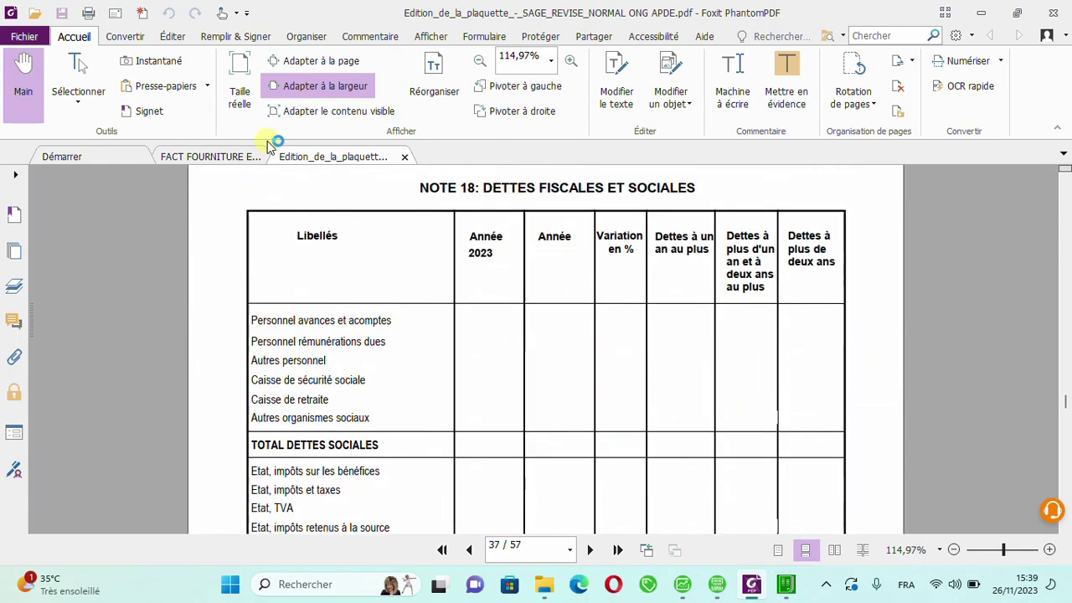
scroll(268, 145, "down", 12)
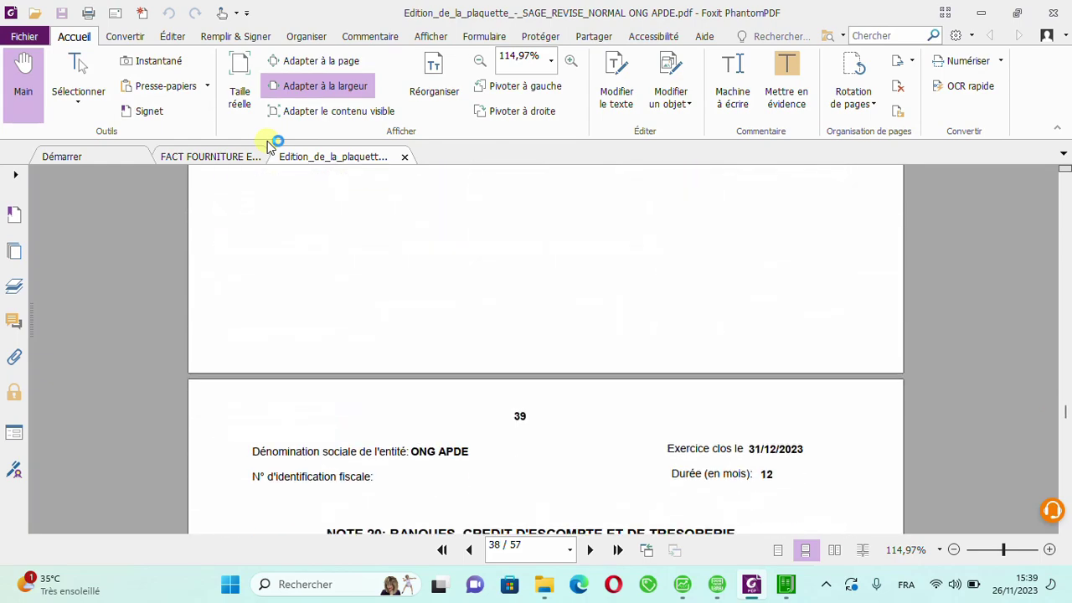
Examine the revenue and expense notes from Note 21 on turnover to Note 27A on personnel charges.
scroll(268, 145, "down", 12)
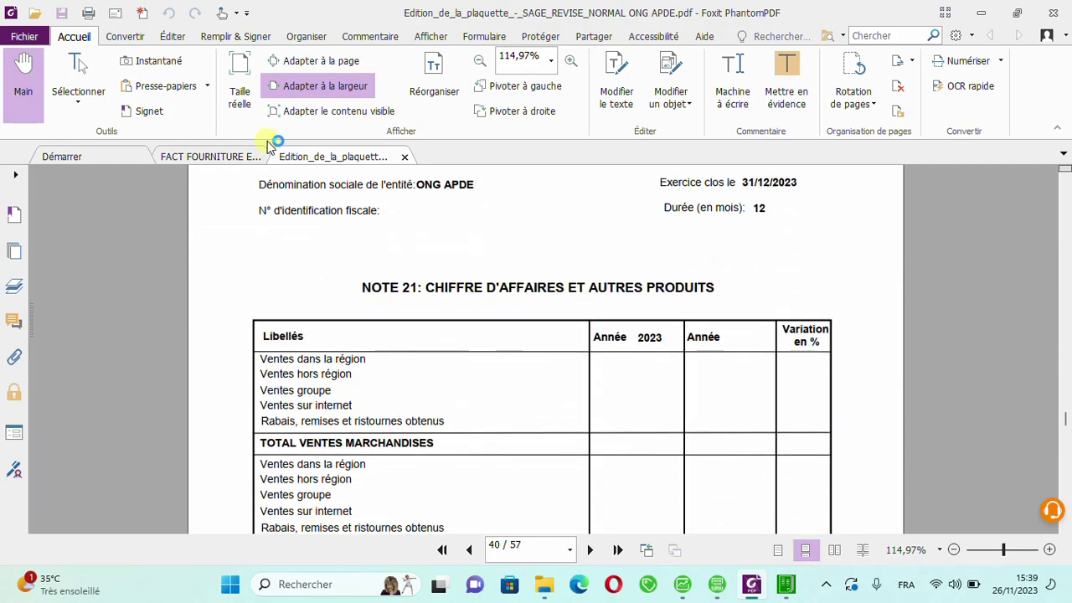
scroll(268, 146, "down", 6)
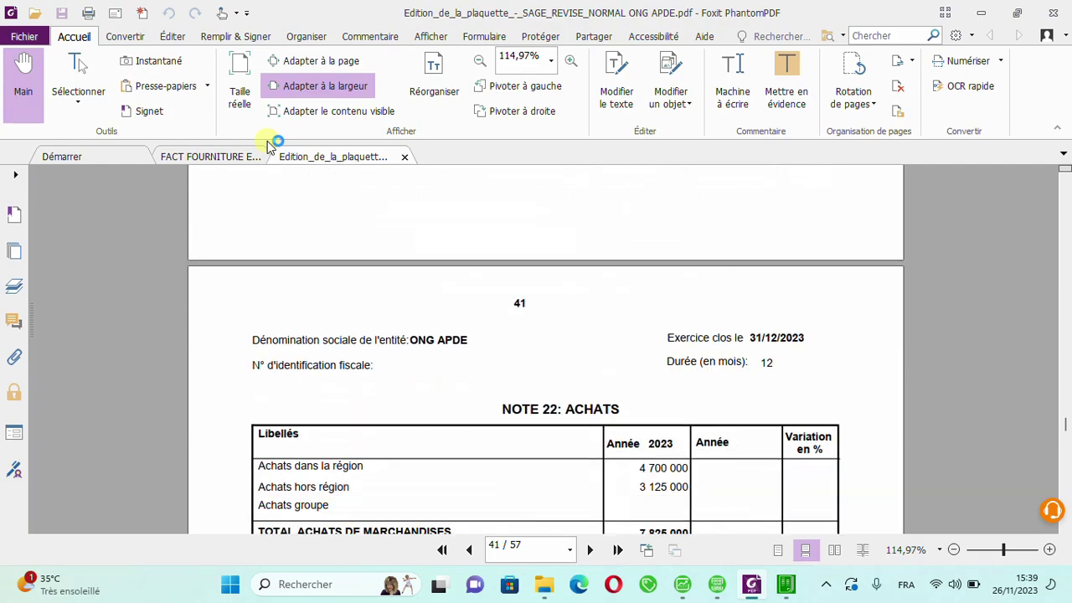
scroll(268, 145, "down", 12)
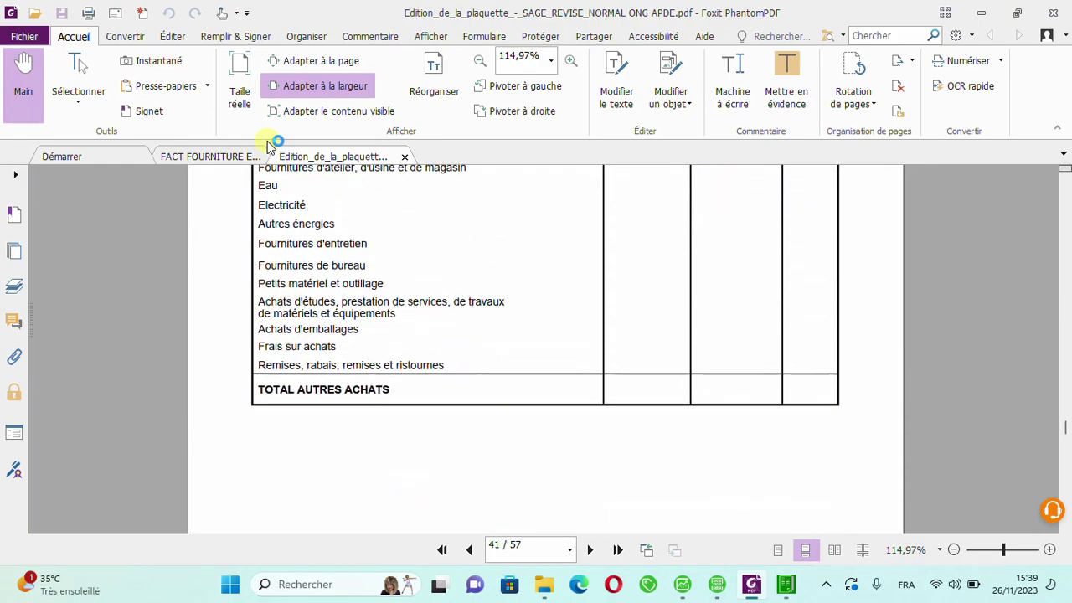
scroll(268, 145, "down", 15)
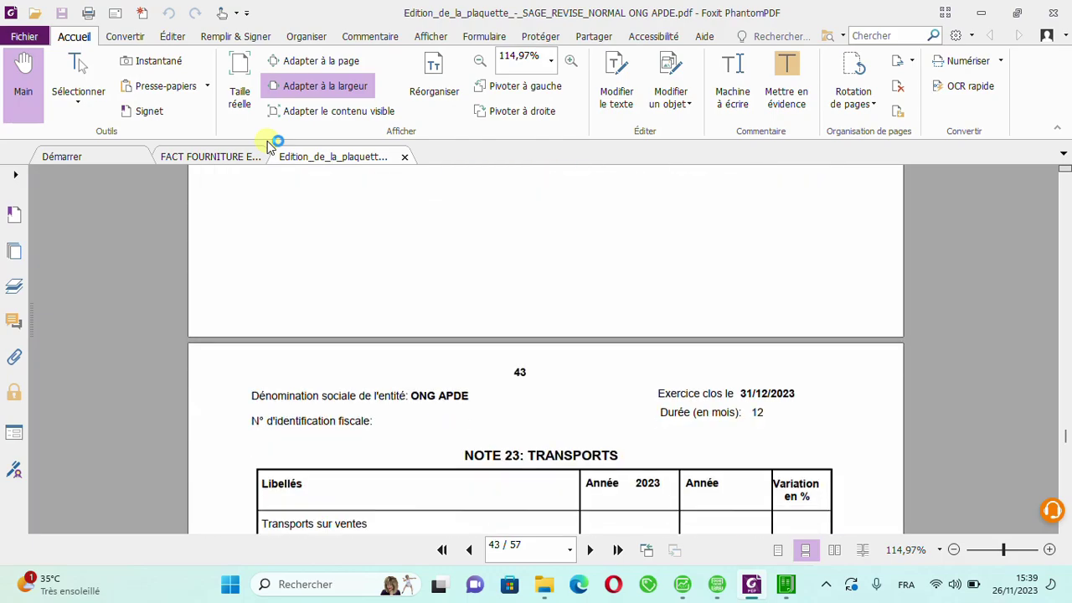
scroll(268, 145, "down", 15)
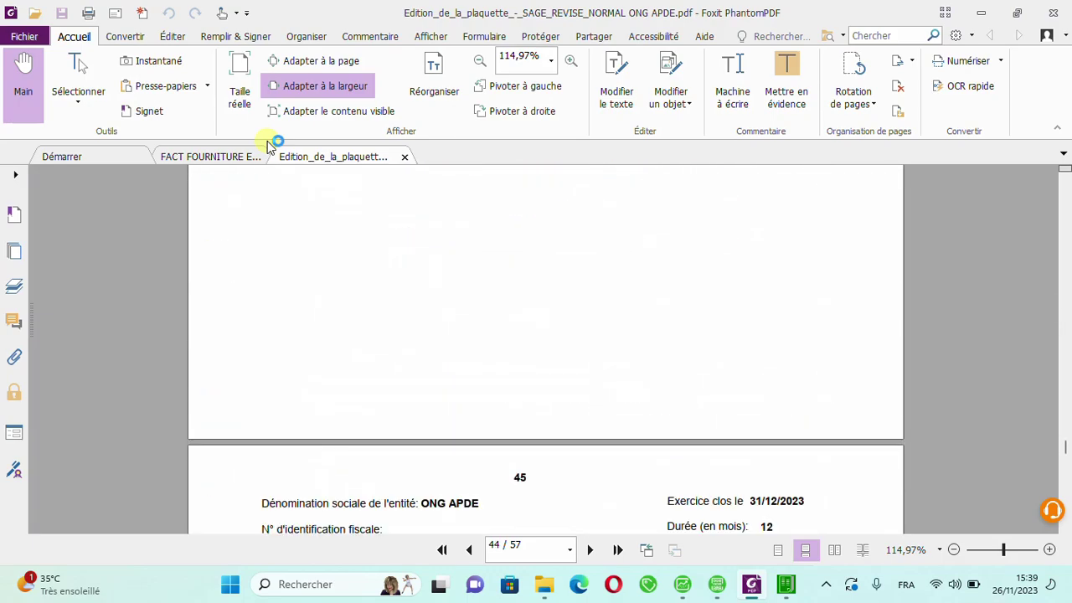
scroll(268, 146, "up", 7)
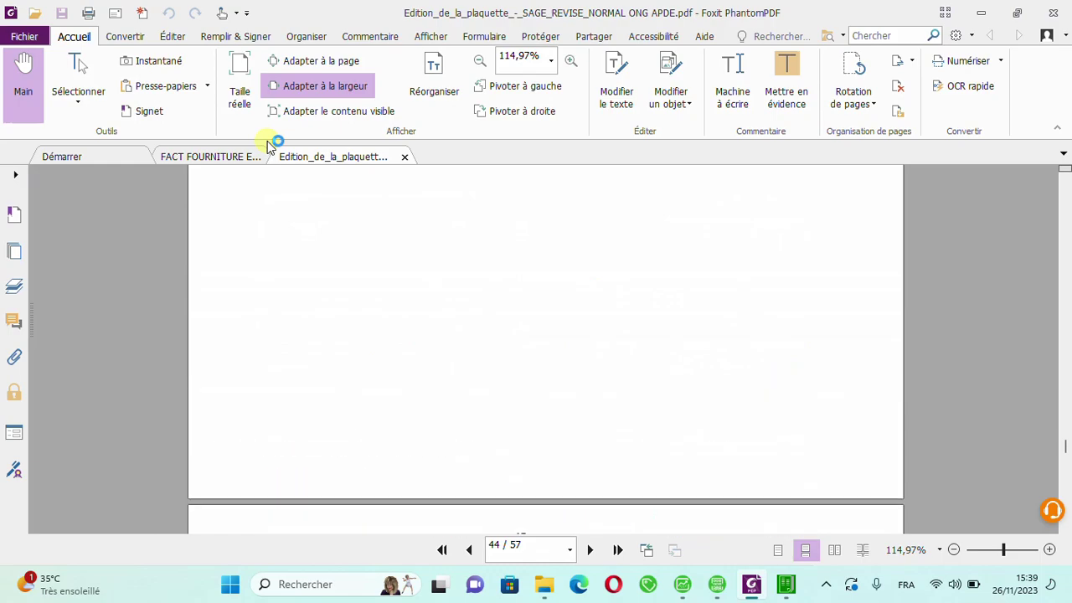
scroll(268, 146, "down", 3)
scroll(268, 146, "down", 10)
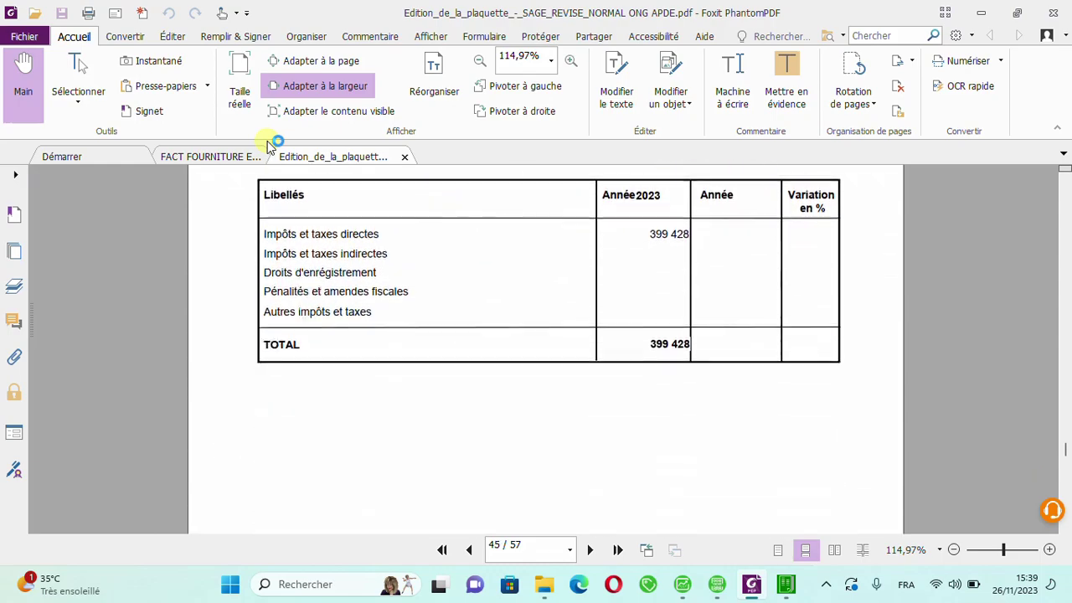
scroll(268, 145, "down", 15)
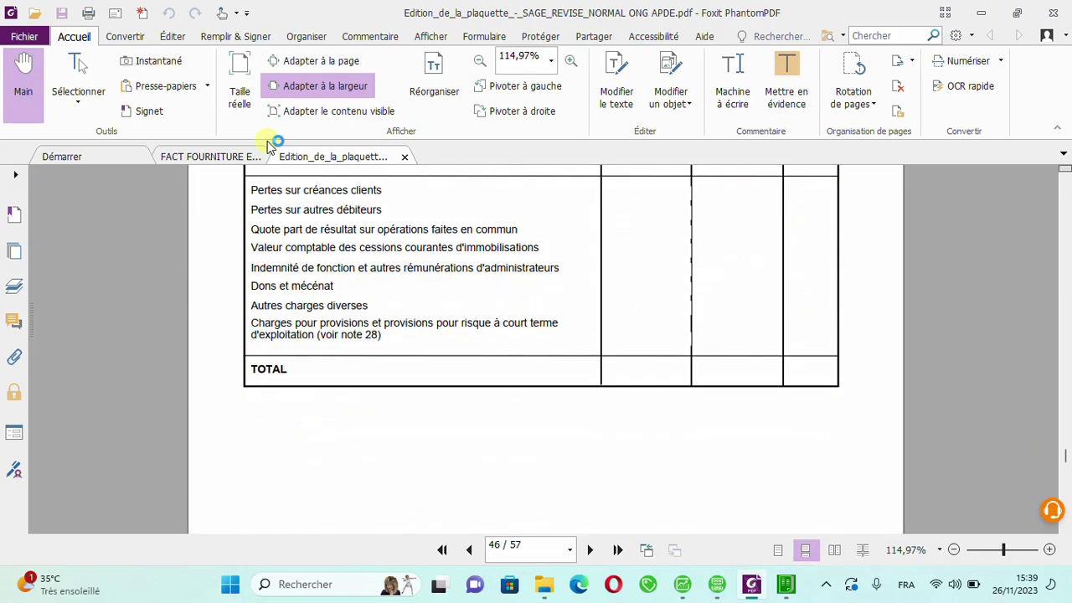
scroll(270, 146, "down", 12)
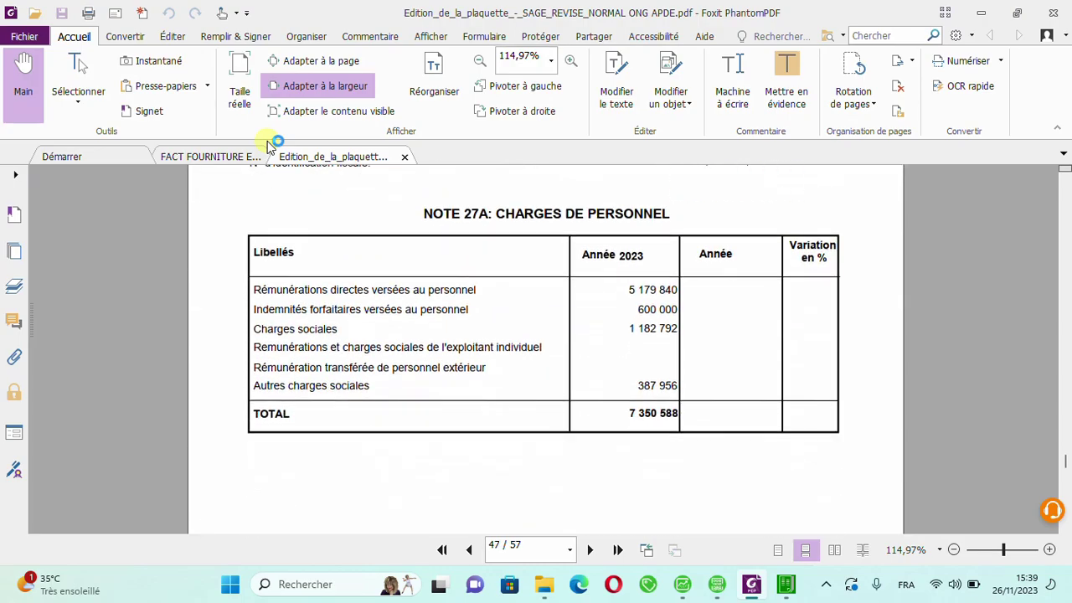
Examine the plaquette notes on pages 47 to 51, from personnel charges through the provisions table to other HAO income.
scroll(270, 146, "up", 2)
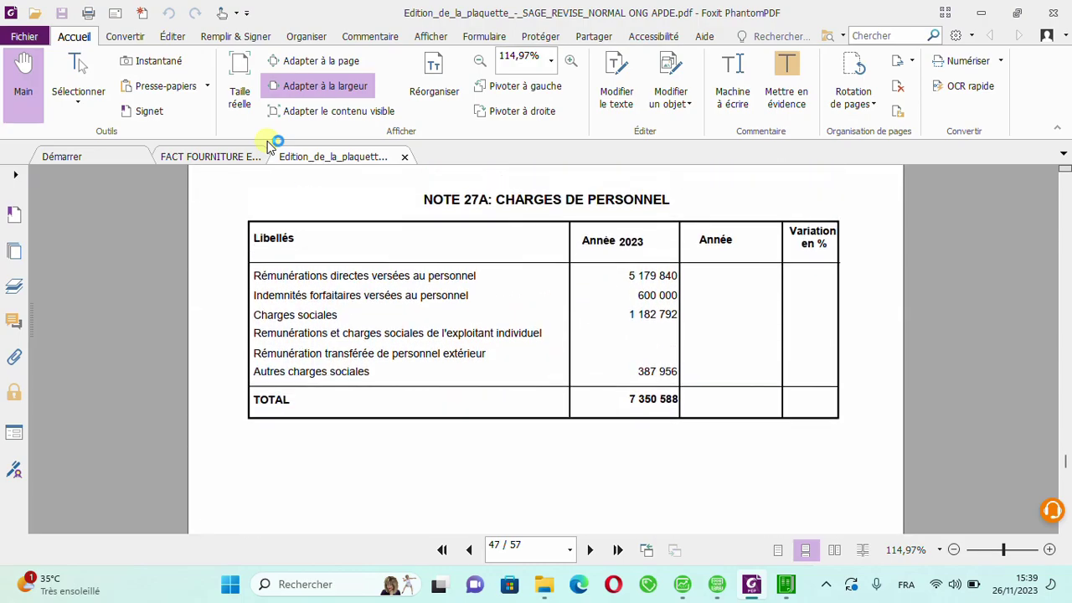
scroll(270, 146, "down", 1)
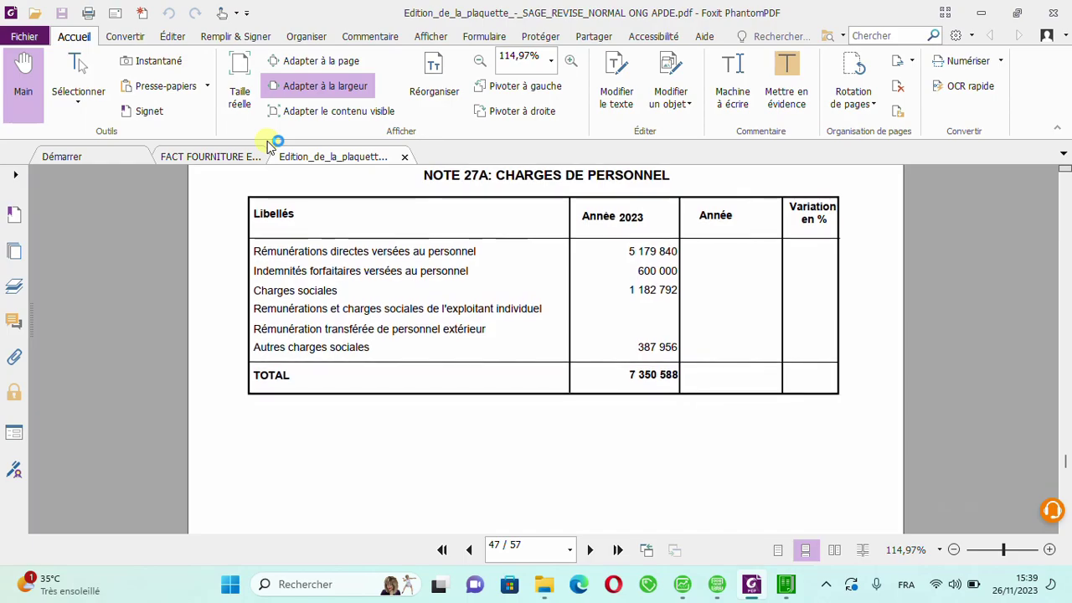
scroll(269, 146, "down", 6)
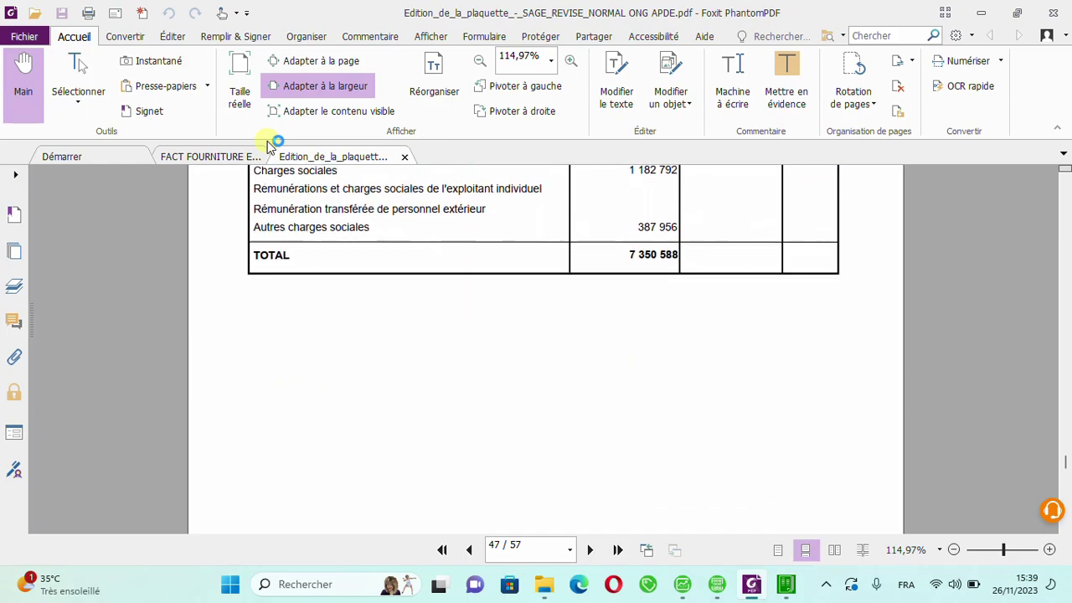
scroll(270, 146, "down", 15)
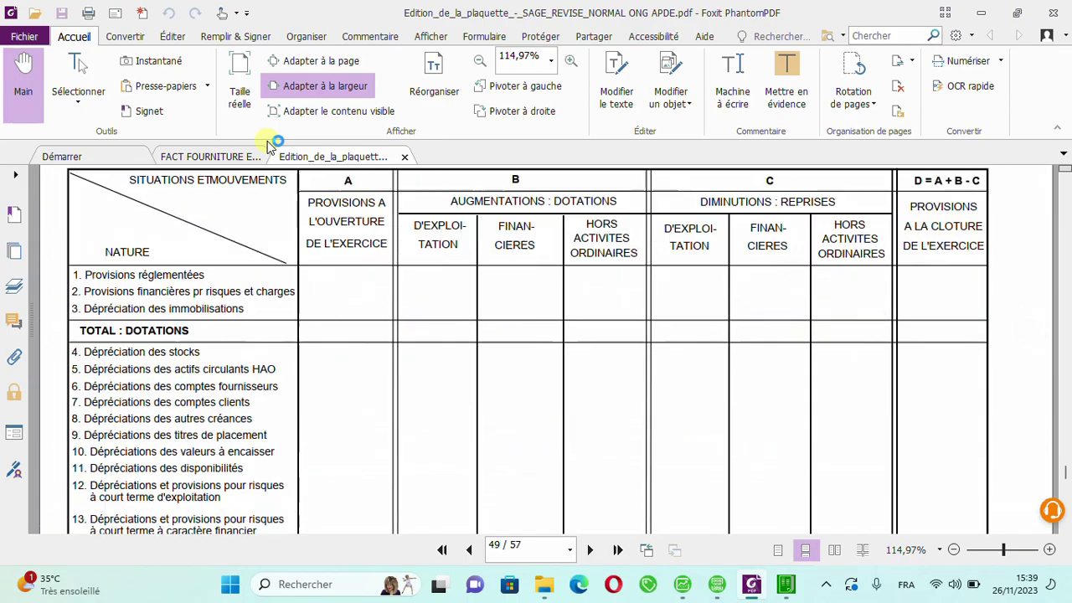
scroll(270, 146, "down", 12)
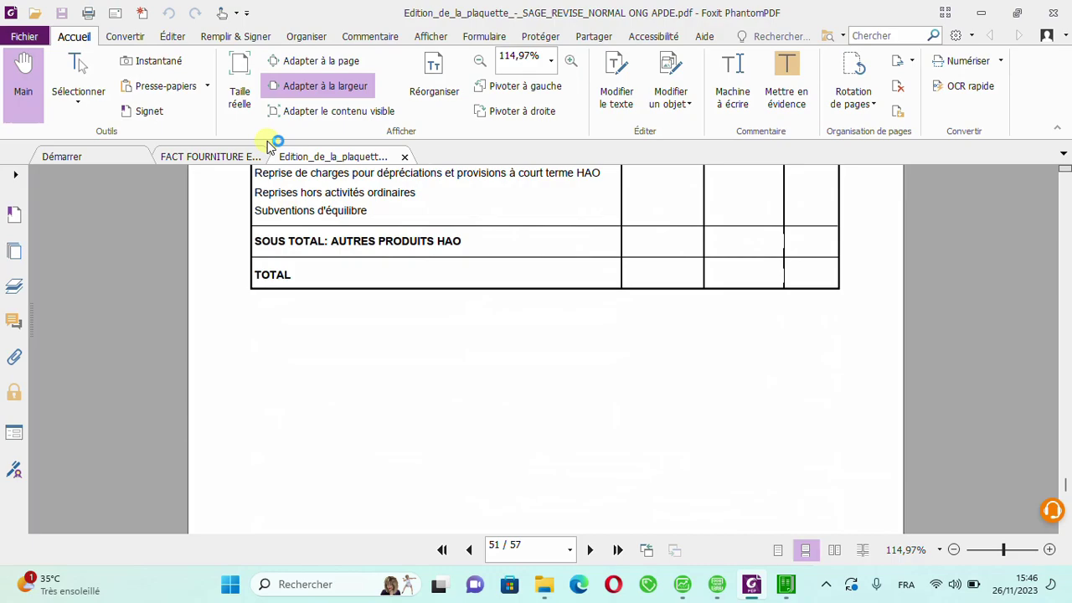
Switch to the File Explorer window showing the FORMATION 2023_2024 folder with SAGE ETATS COMPTABLES ECF selected.
left_click(541, 591)
mouse_move(592, 513)
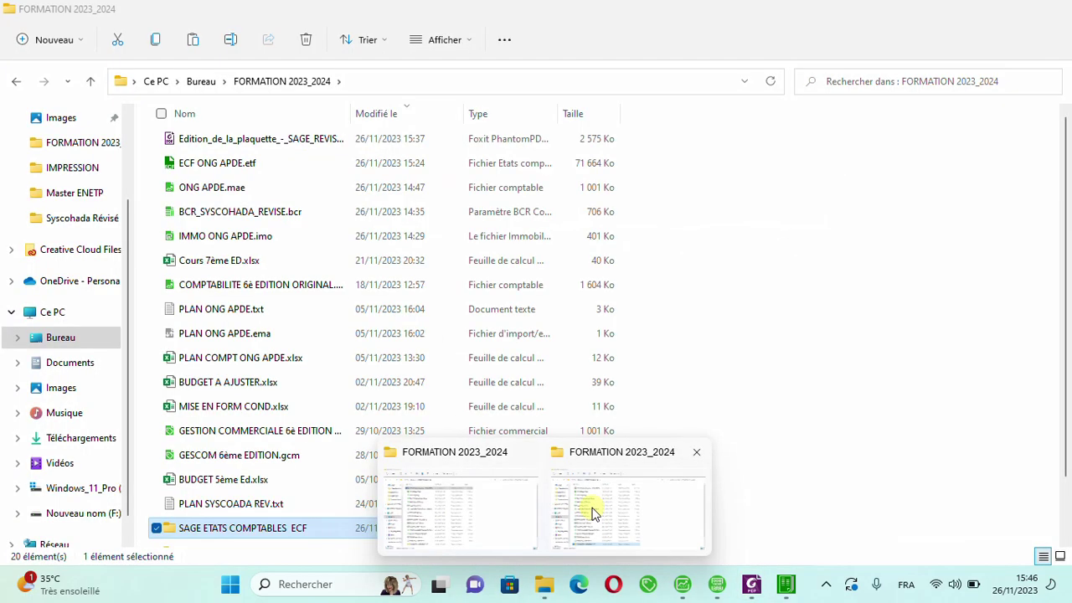